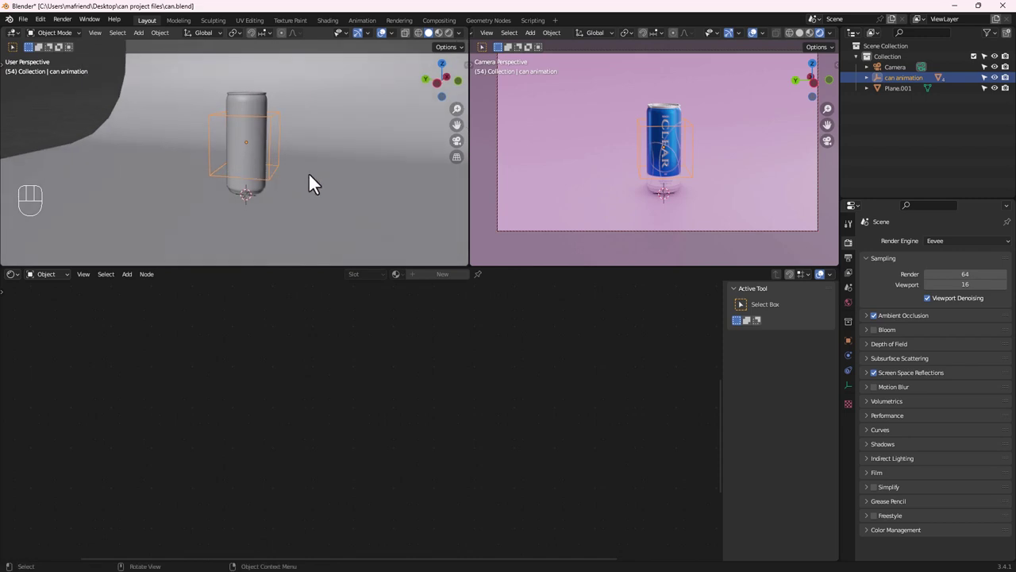
# Move the can's animation empty up about 4.2 cm along the Z axis
pyautogui.press('g')
pyautogui.press('z')
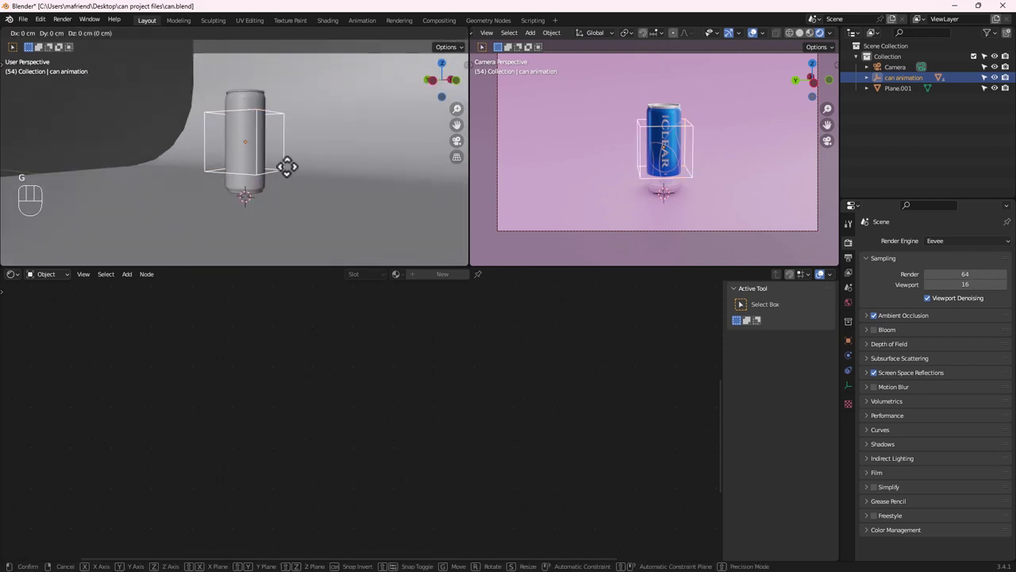
pyautogui.click(290, 154)
pyautogui.scroll(-2, 253, 172)
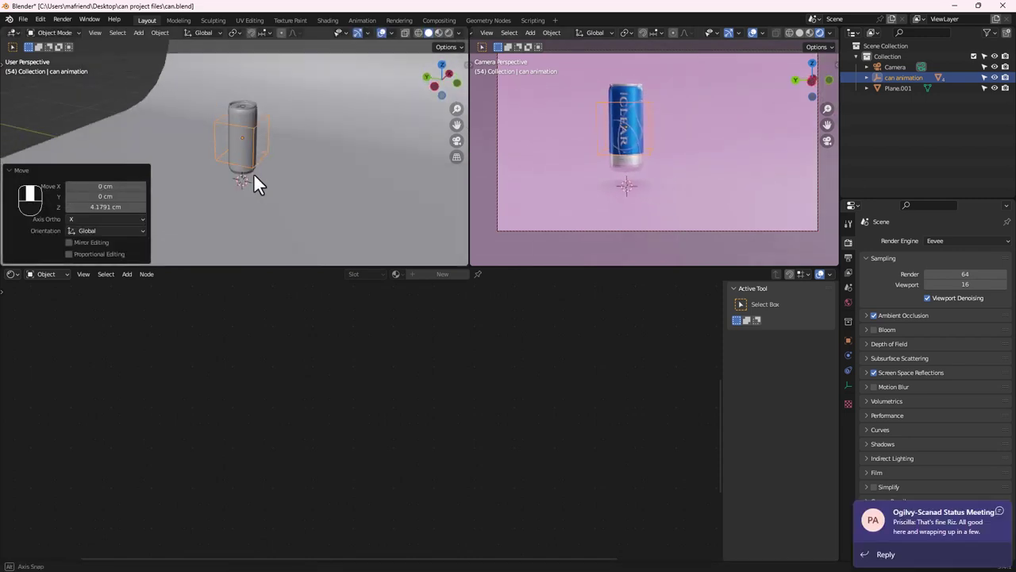
pyautogui.moveTo(254, 172); pyautogui.dragTo(261, 116, button='middle')
# Duplicate the can together with its animation empty and place the copy about 22 cm away along negative Y
pyautogui.click(231, 173)
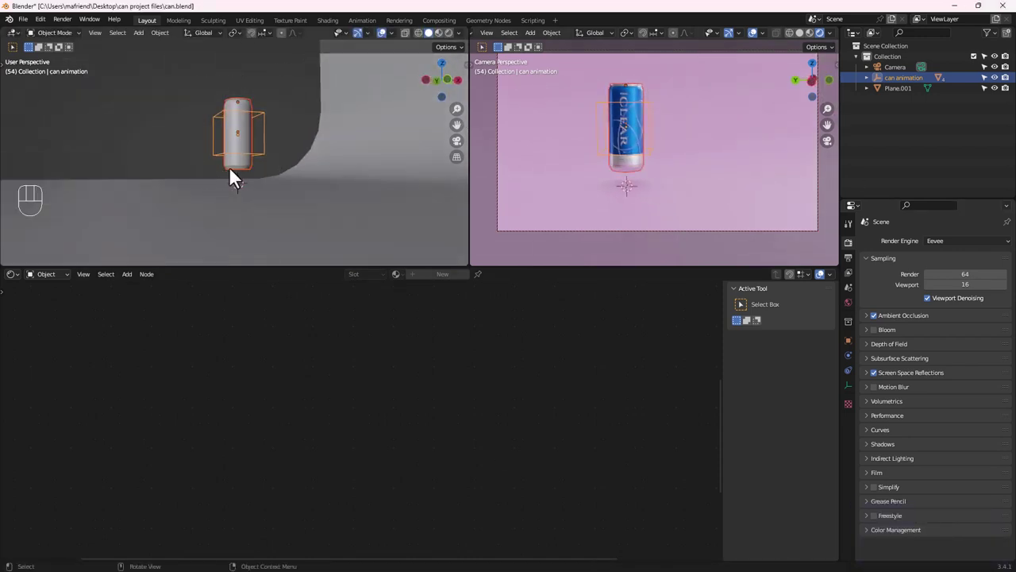
pyautogui.moveTo(231, 174); pyautogui.dragTo(287, 160, button='middle')
pyautogui.hotkey('shift', 'd')
pyautogui.click(333, 156)
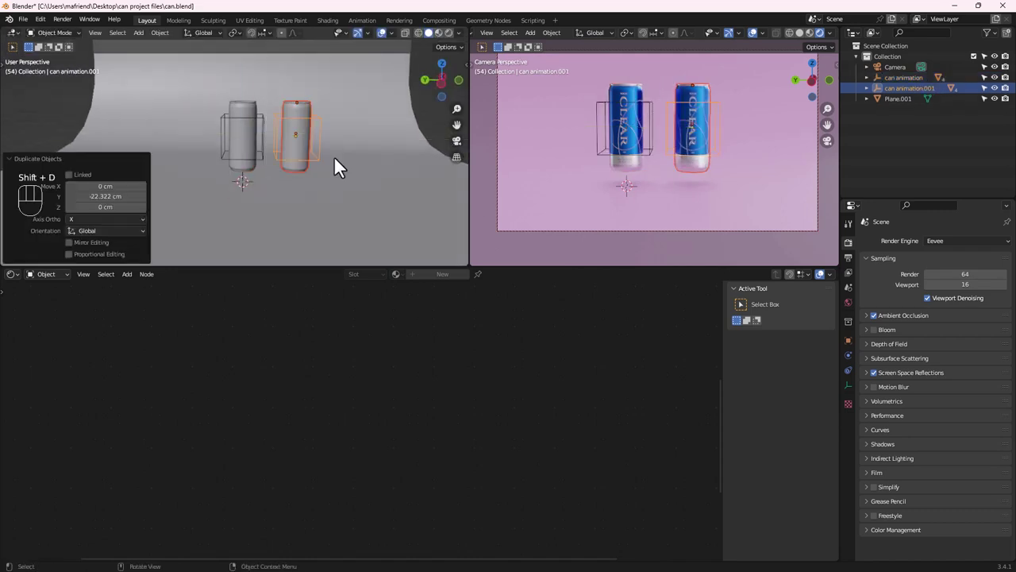
pyautogui.click(245, 111)
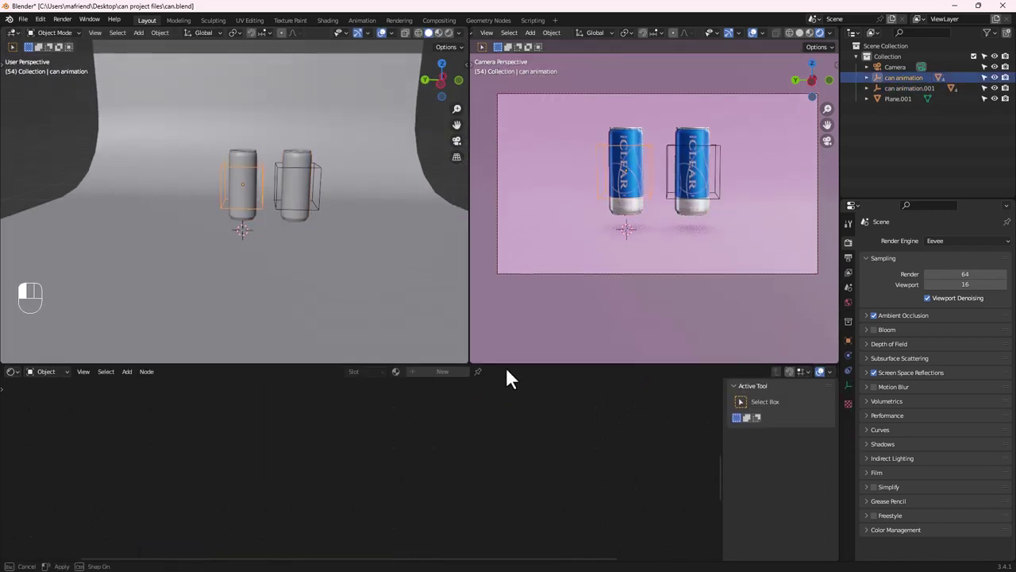
pyautogui.moveTo(334, 238); pyautogui.dragTo(261, 204, button='middle')
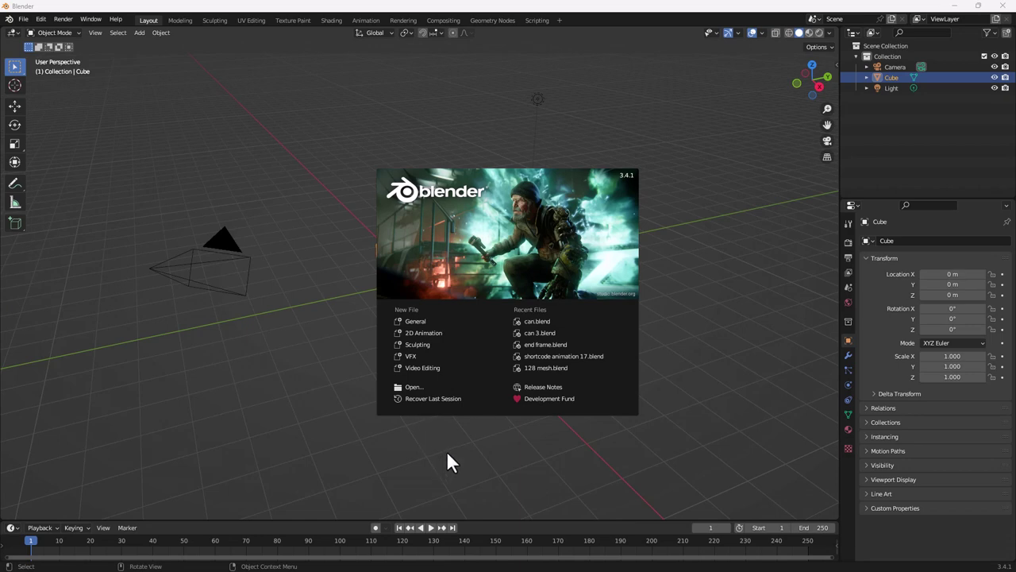
# Create a new General file and delete the default camera, cube and light
pyautogui.click(413, 320)
pyautogui.moveTo(425, 340); pyautogui.dragTo(543, 304, button='middle')
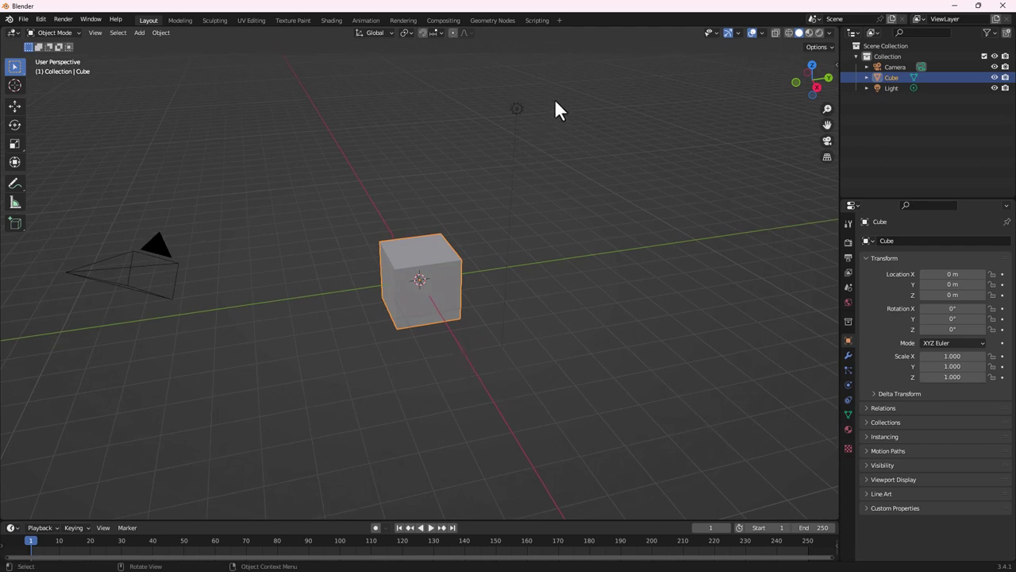
pyautogui.moveTo(573, 89); pyautogui.dragTo(98, 401)
pyautogui.press('x')
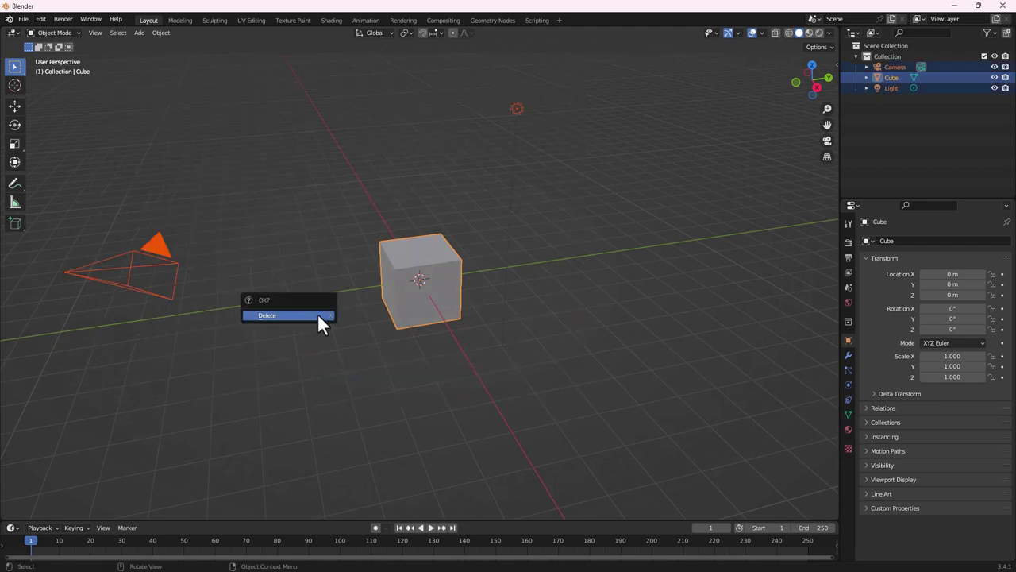
pyautogui.click(318, 316)
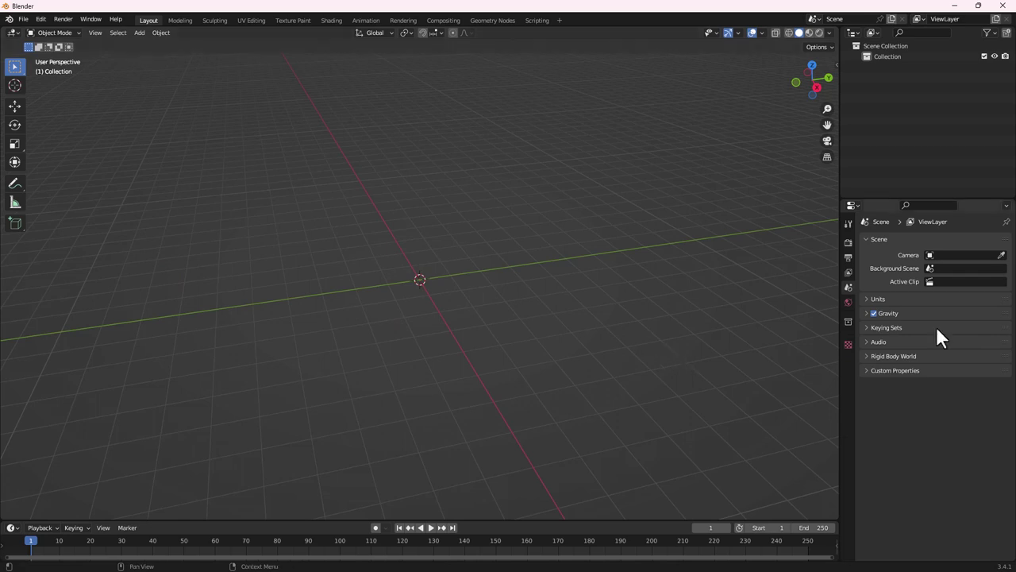
# Set the scene's length unit to Centimeters
pyautogui.click(848, 288)
pyautogui.click(865, 298)
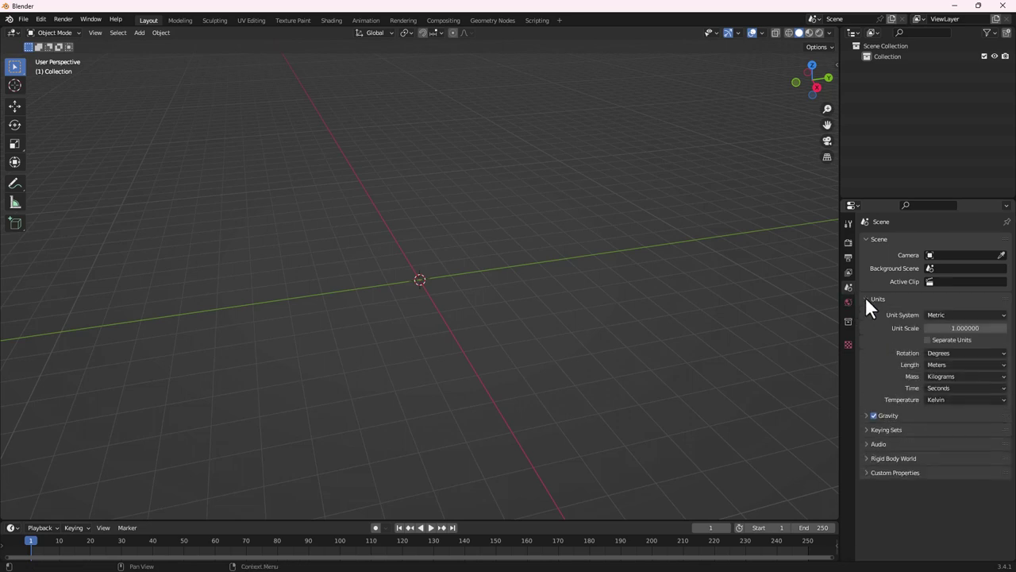
pyautogui.click(941, 362)
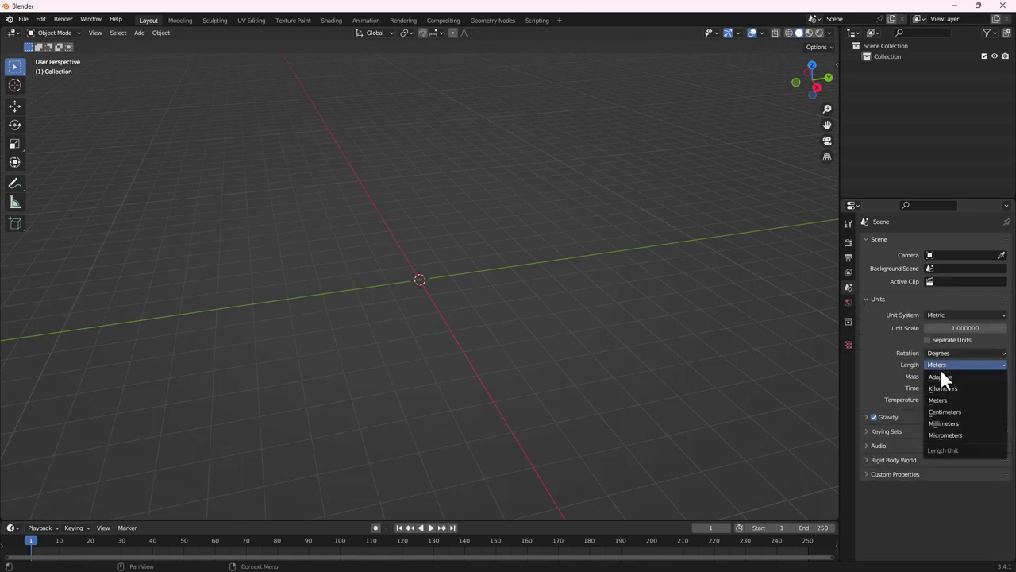
pyautogui.click(943, 412)
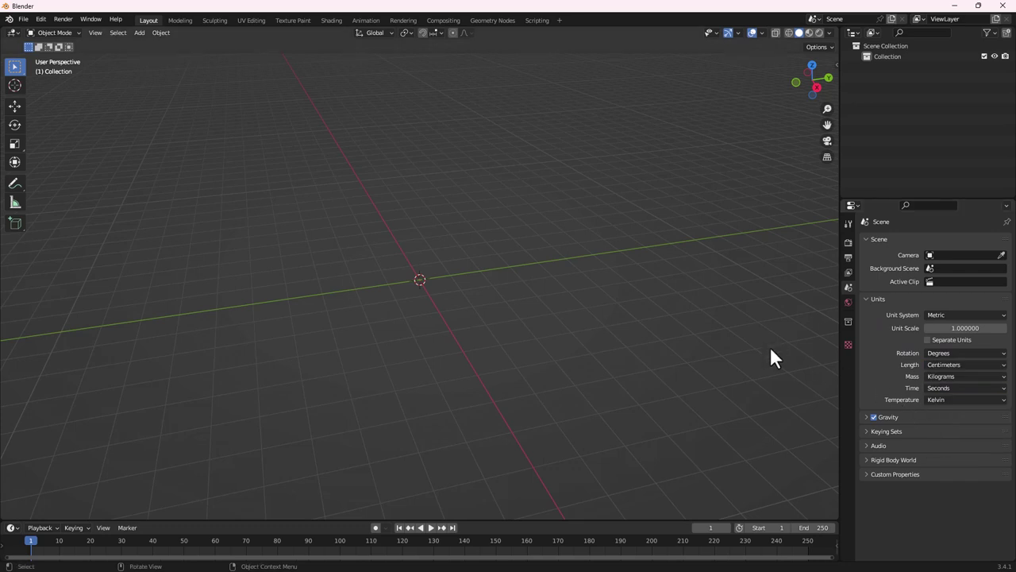
# Set the viewport grid scale to 0.05 in the overlay settings
pyautogui.click(762, 33)
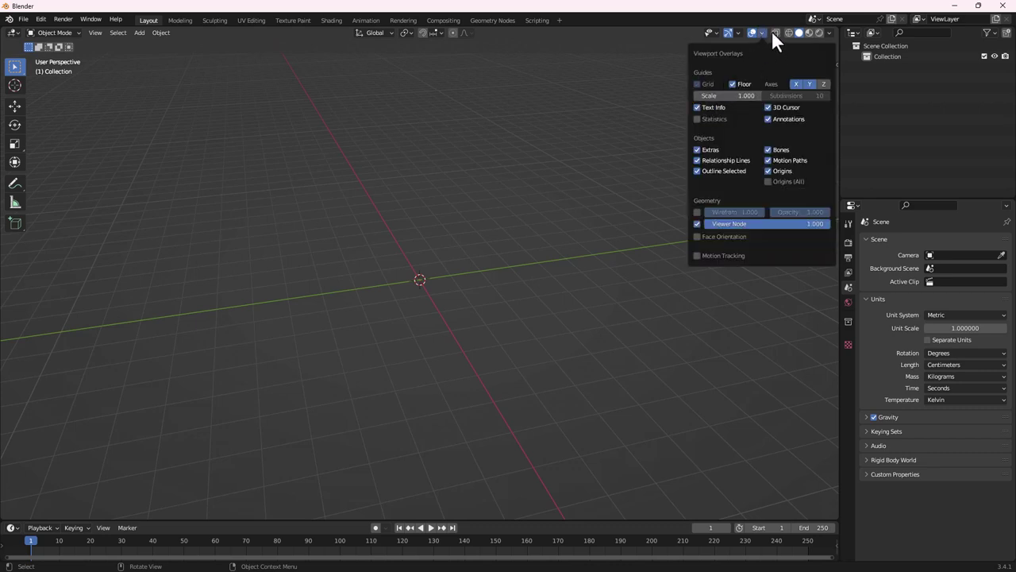
pyautogui.click(741, 96)
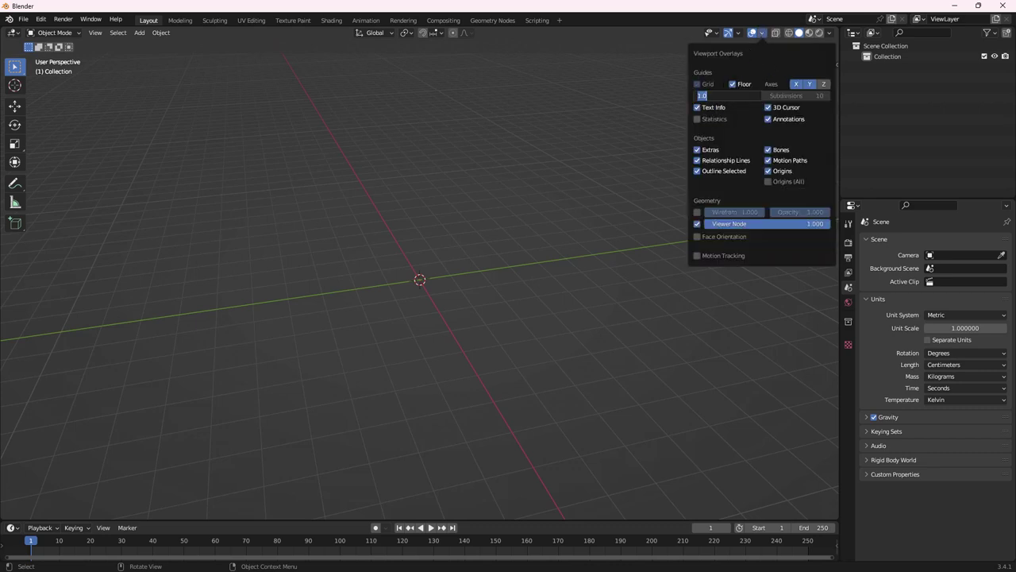
pyautogui.press('BackSpace')
pyautogui.write('0.05')
pyautogui.press('Return')
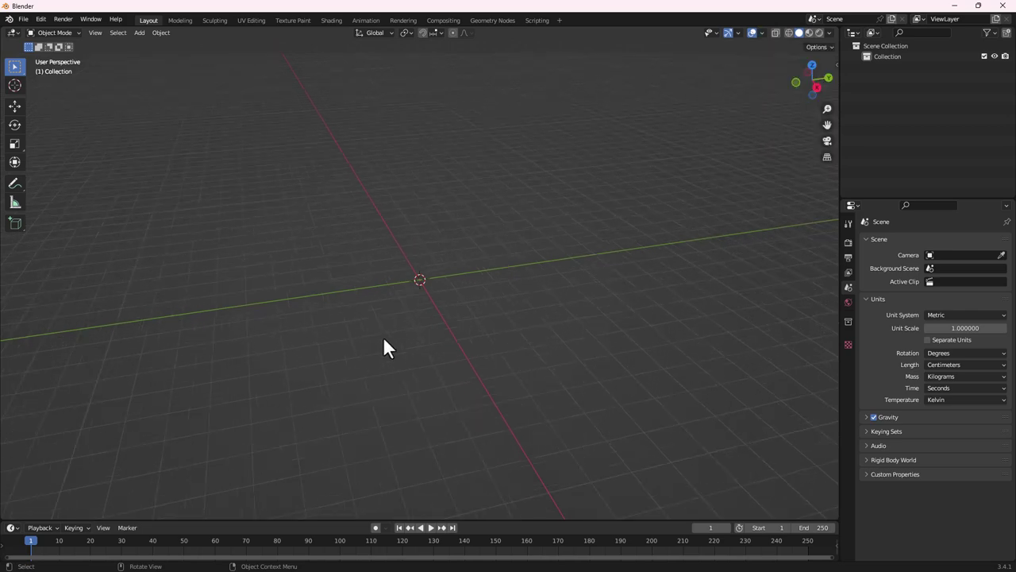
pyautogui.moveTo(434, 338); pyautogui.dragTo(414, 282, button='middle')
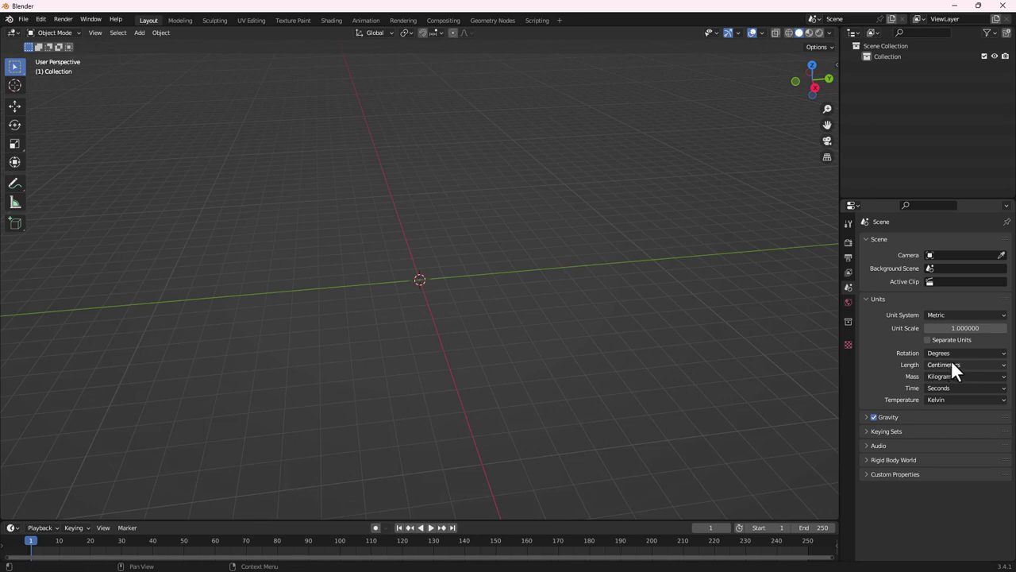
pyautogui.click(762, 33)
# Add a cylinder mesh at the world origin
pyautogui.hotkey('shift', 'a')
pyautogui.moveTo(438, 304)
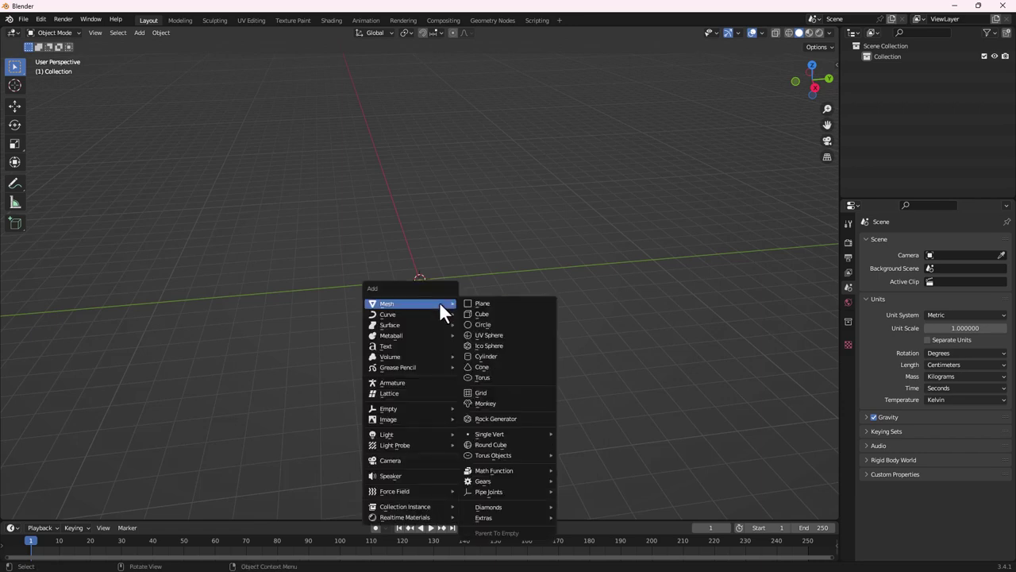
pyautogui.click(487, 354)
pyautogui.moveTo(432, 347); pyautogui.dragTo(408, 313, button='middle')
pyautogui.scroll(5, 408, 313)
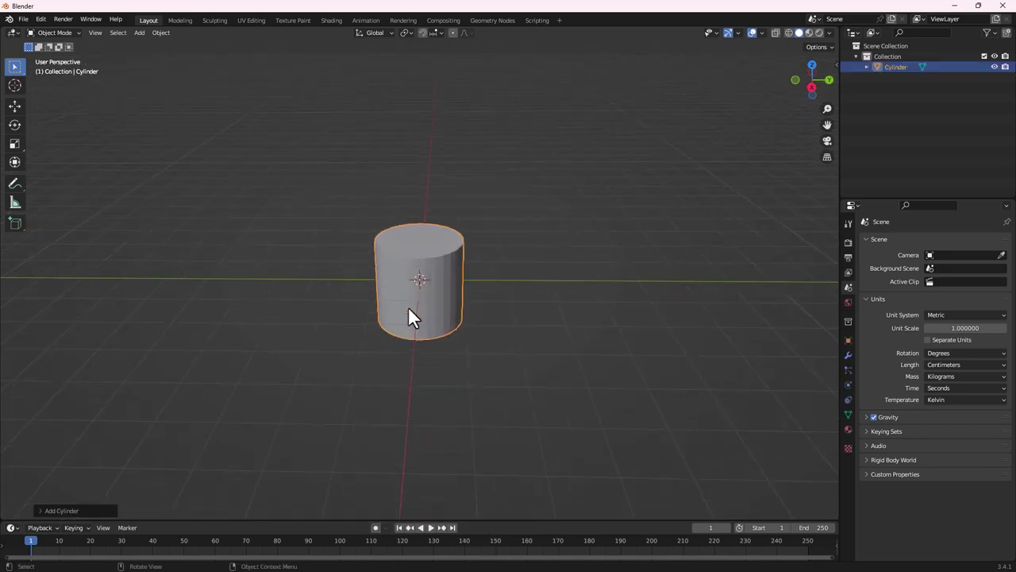
pyautogui.moveTo(437, 352); pyautogui.dragTo(441, 337, button='middle')
pyautogui.scroll(2, 437, 329)
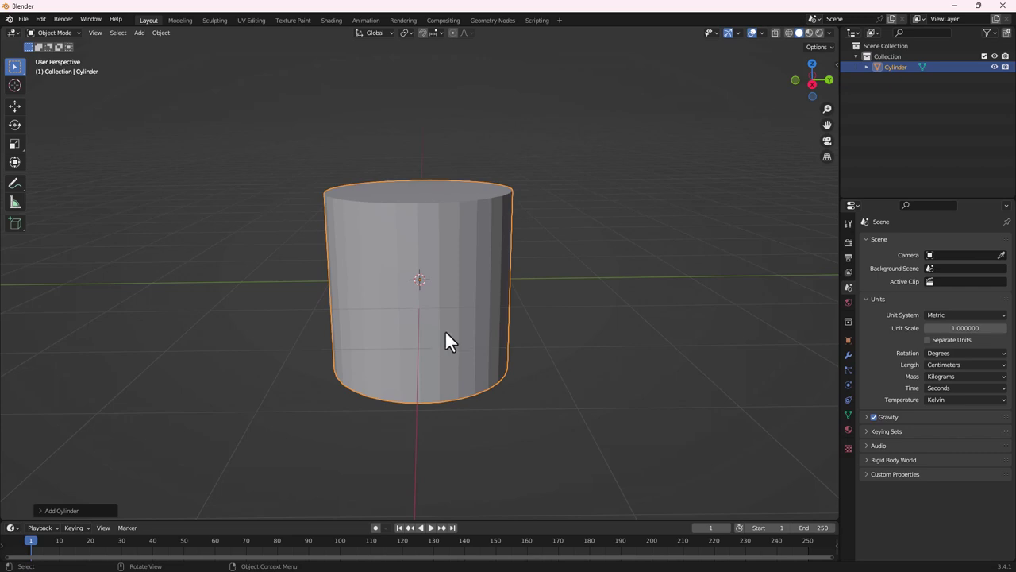
# Set the new cylinder's radius to 6 cm and its depth to 21 cm
pyautogui.click(48, 510)
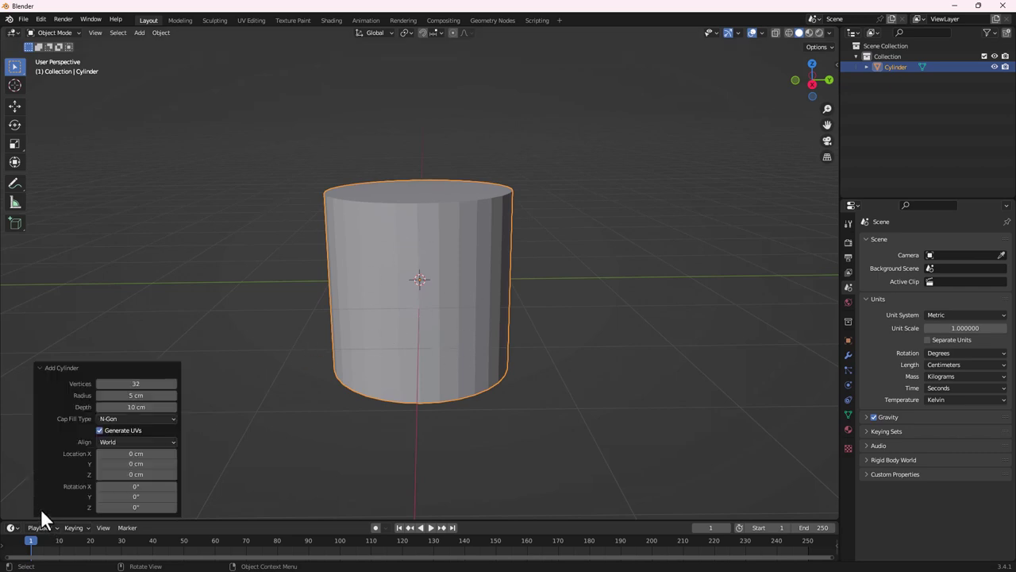
pyautogui.click(137, 395)
pyautogui.write('6')
pyautogui.press('Return')
pyautogui.moveTo(133, 406); pyautogui.dragTo(142, 407)
# Reduce the cylinder to 16 vertices and set its cap fill type to Nothing so both ends are open
pyautogui.click(141, 387)
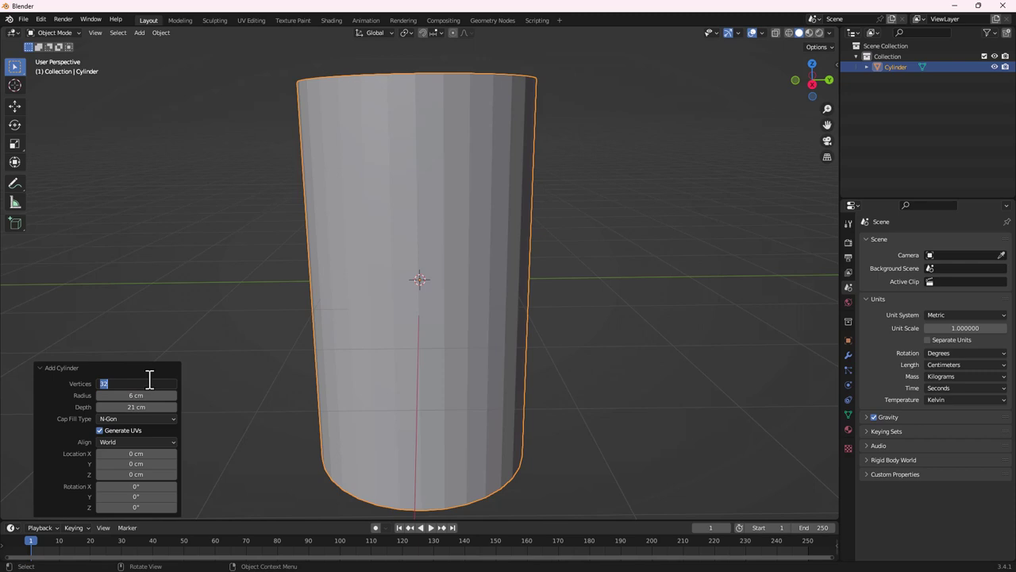
pyautogui.write('16')
pyautogui.press('Return')
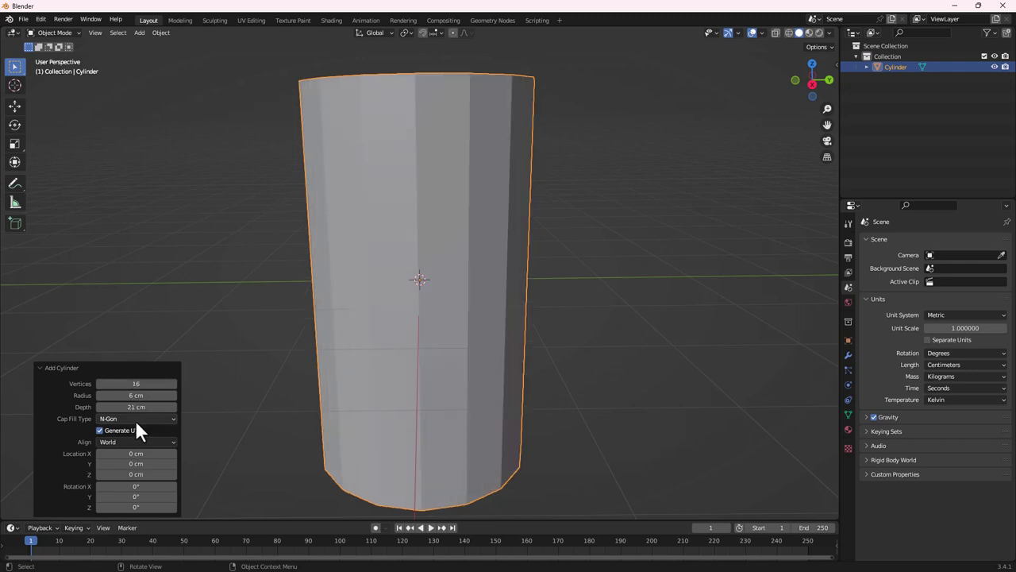
pyautogui.click(136, 419)
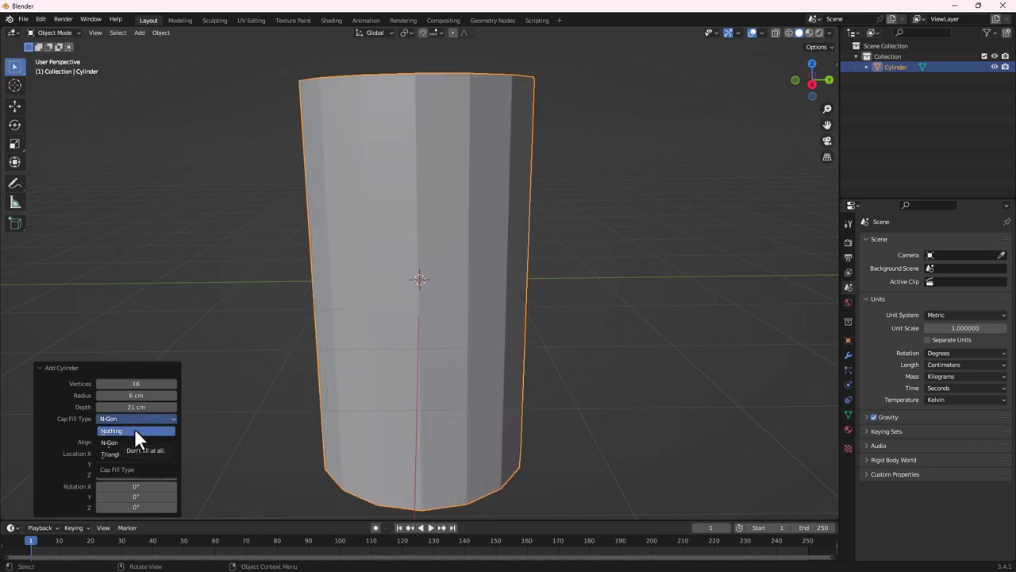
pyautogui.click(136, 433)
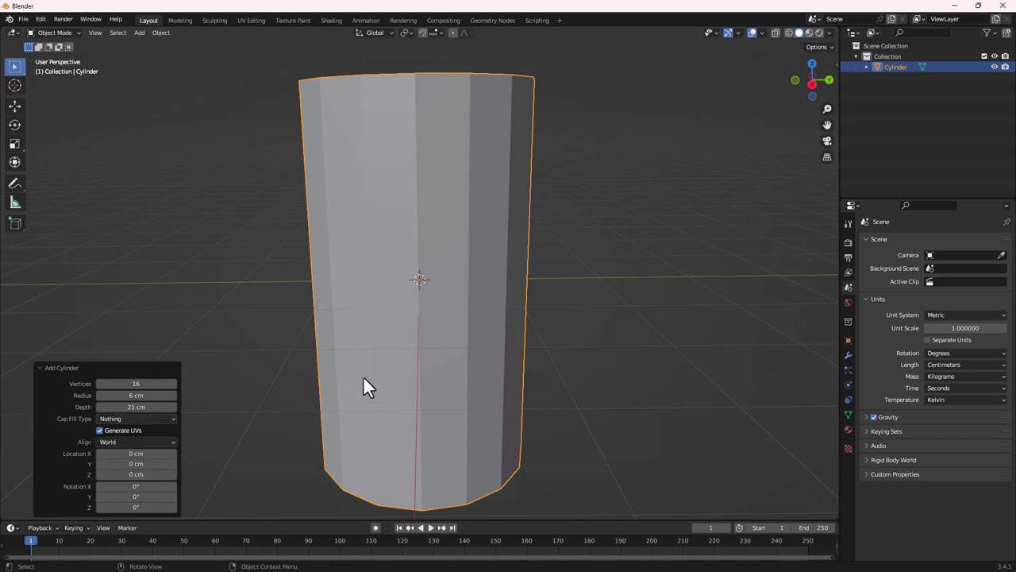
pyautogui.moveTo(421, 254); pyautogui.dragTo(411, 127, button='middle')
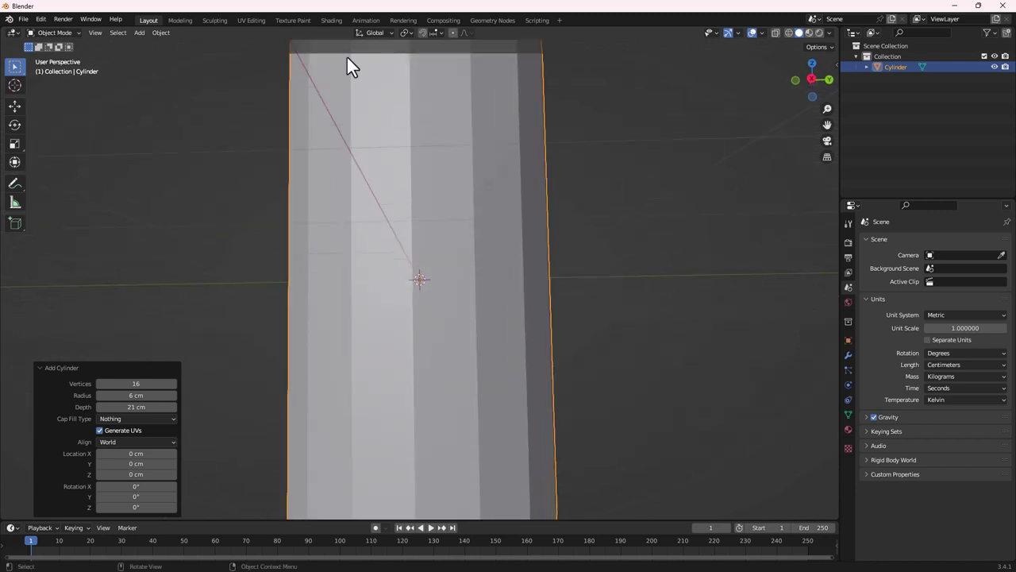
pyautogui.moveTo(347, 59); pyautogui.dragTo(373, 197, button='middle')
pyautogui.moveTo(426, 268)
pyautogui.mouseDown(button='middle')
pyautogui.moveTo(434, 283)
pyautogui.moveTo(401, 229)
pyautogui.mouseUp(button='middle')
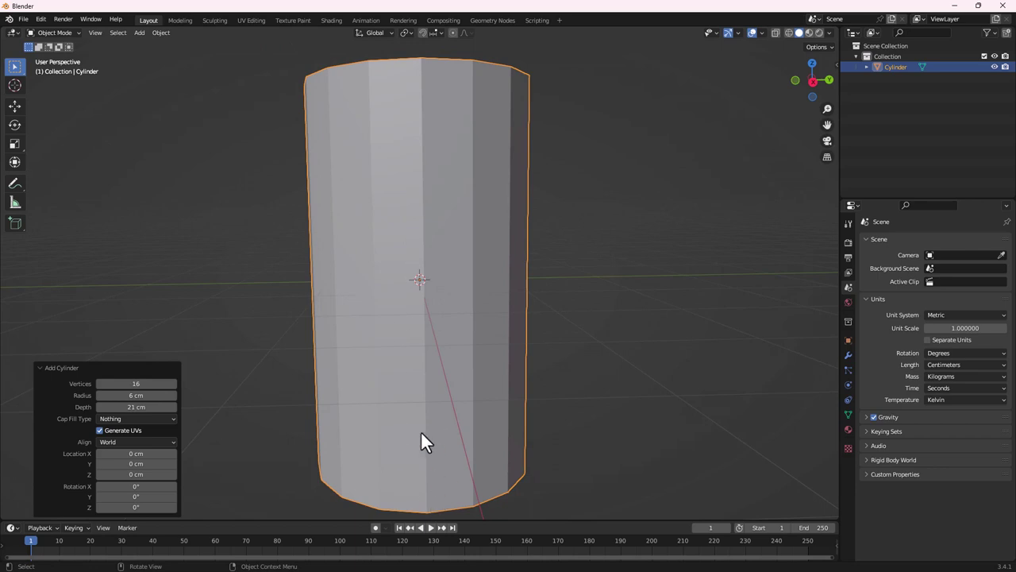
# In the right orthographic view, add "can reference.png" from the Desktop folder "can project files" as a reference image
pyautogui.keyDown('alt'); pyautogui.moveTo(404, 437); pyautogui.dragTo(431, 304, button='middle'); pyautogui.keyUp('alt')
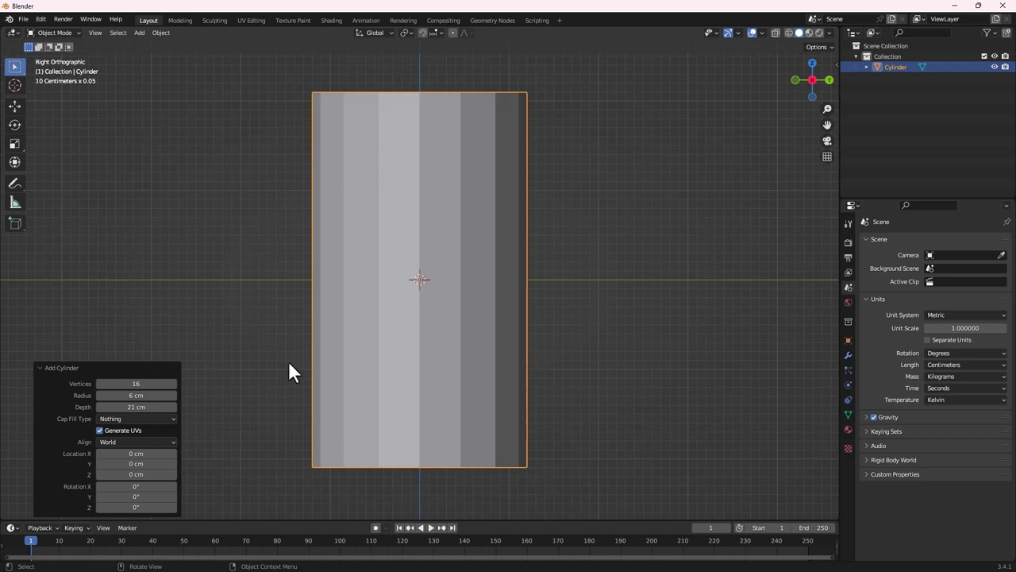
pyautogui.click(731, 221)
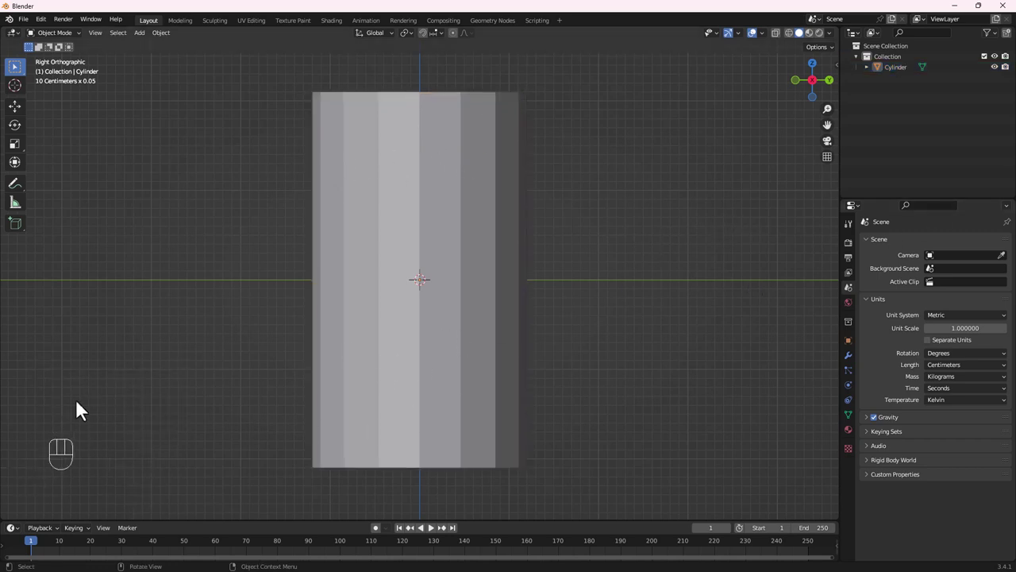
pyautogui.press('a')
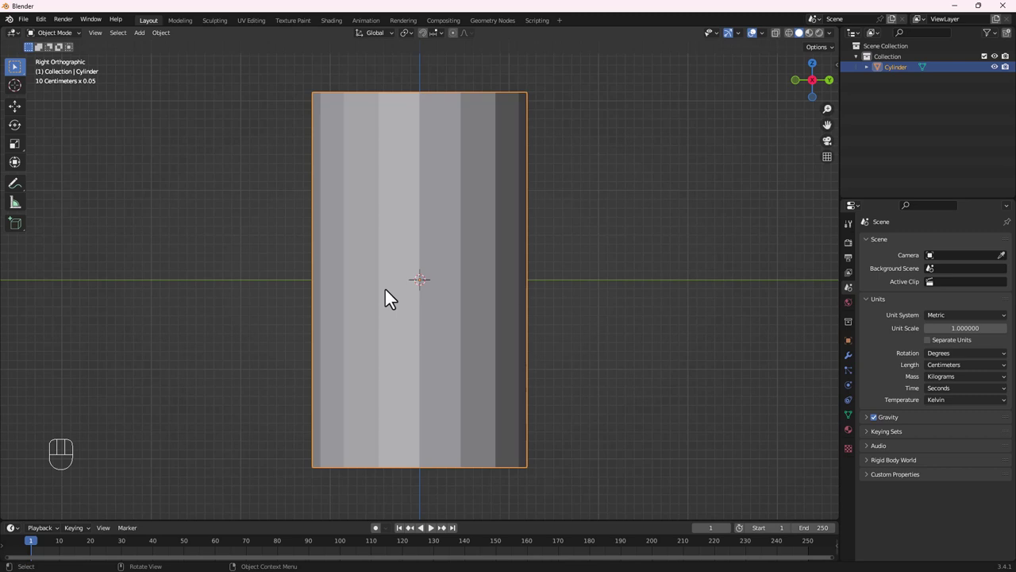
pyautogui.hotkey('shift', 'a')
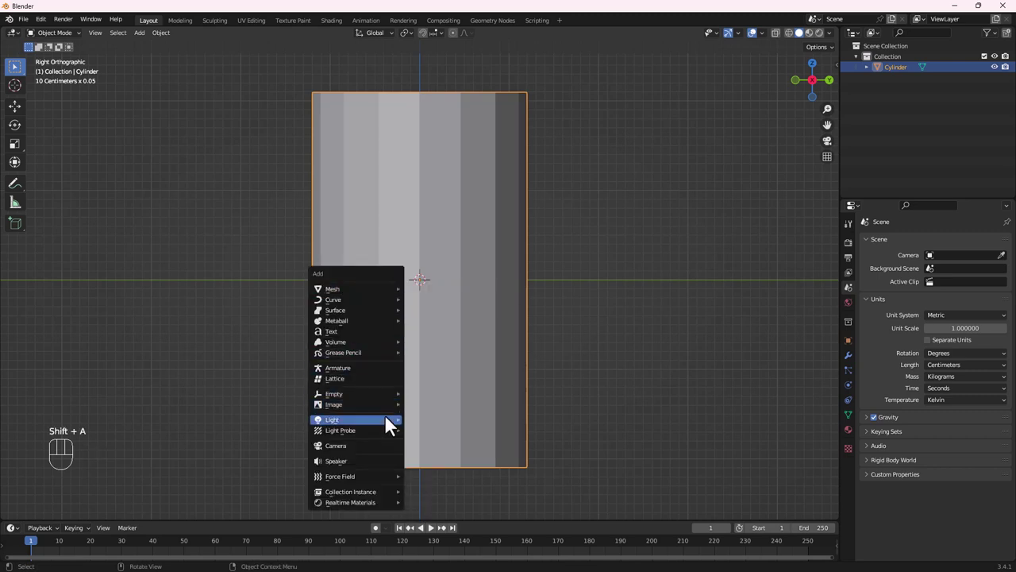
pyautogui.moveTo(381, 404)
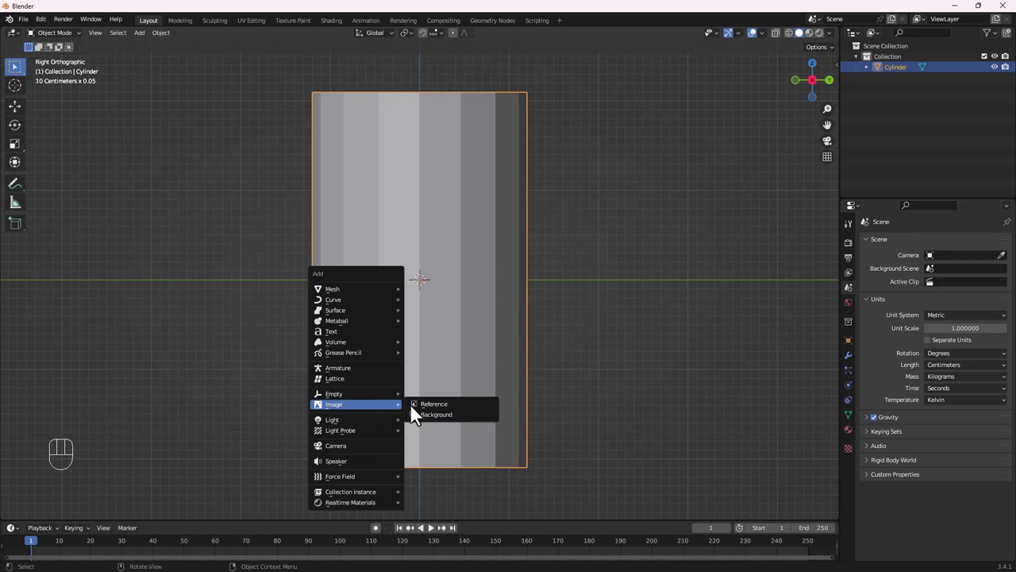
pyautogui.click(439, 405)
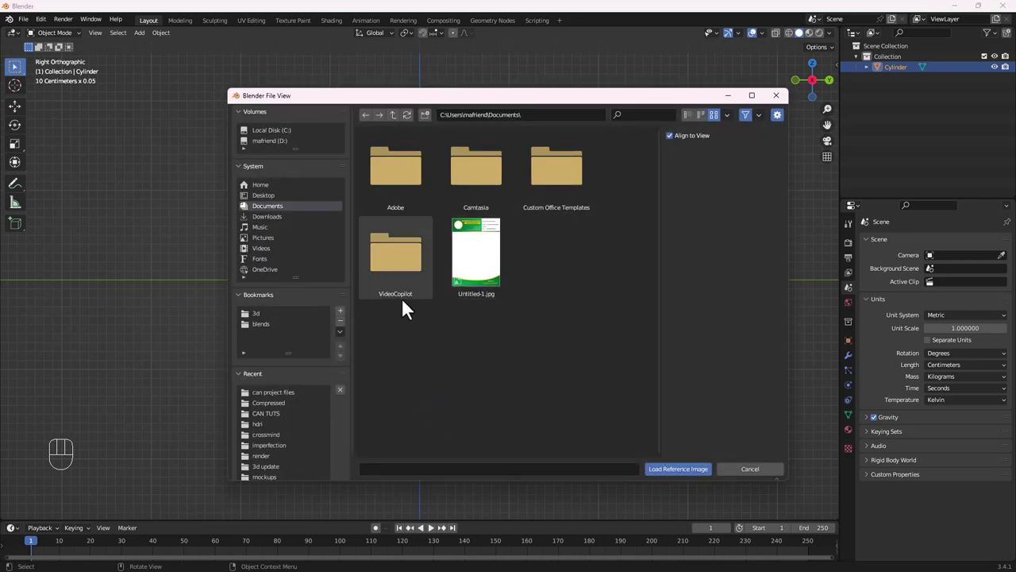
pyautogui.click(264, 194)
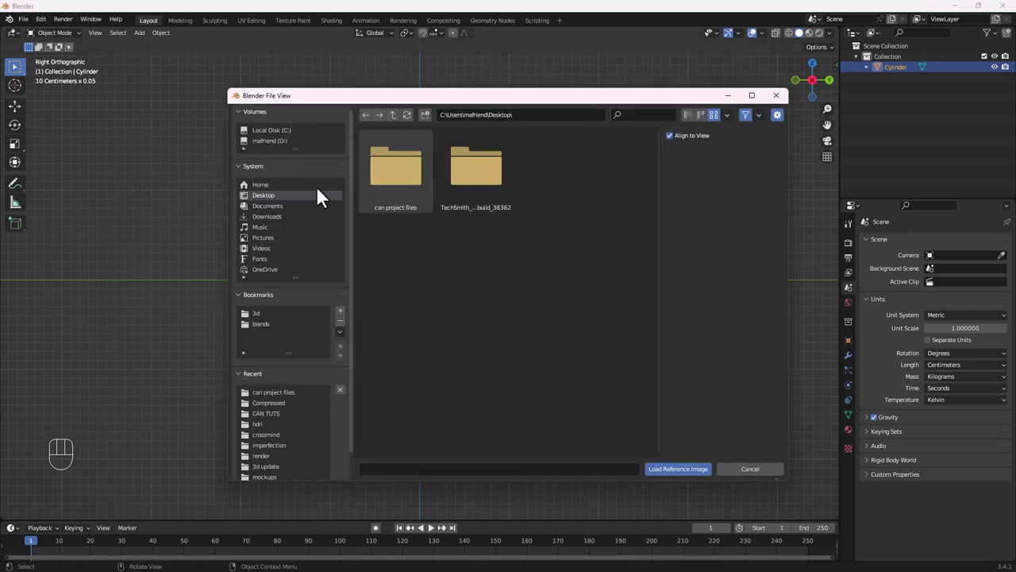
pyautogui.doubleClick(382, 169)
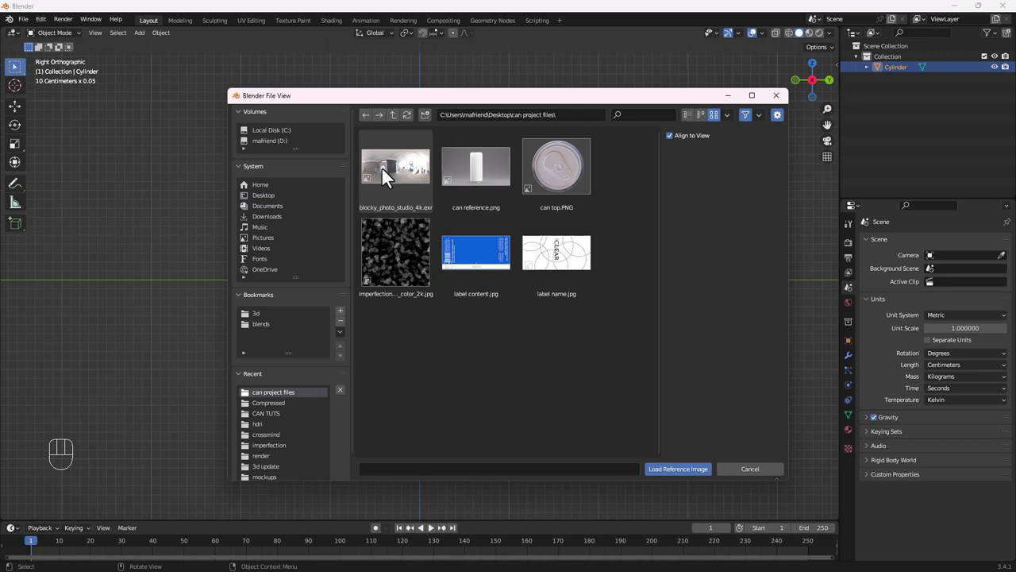
pyautogui.click(490, 173)
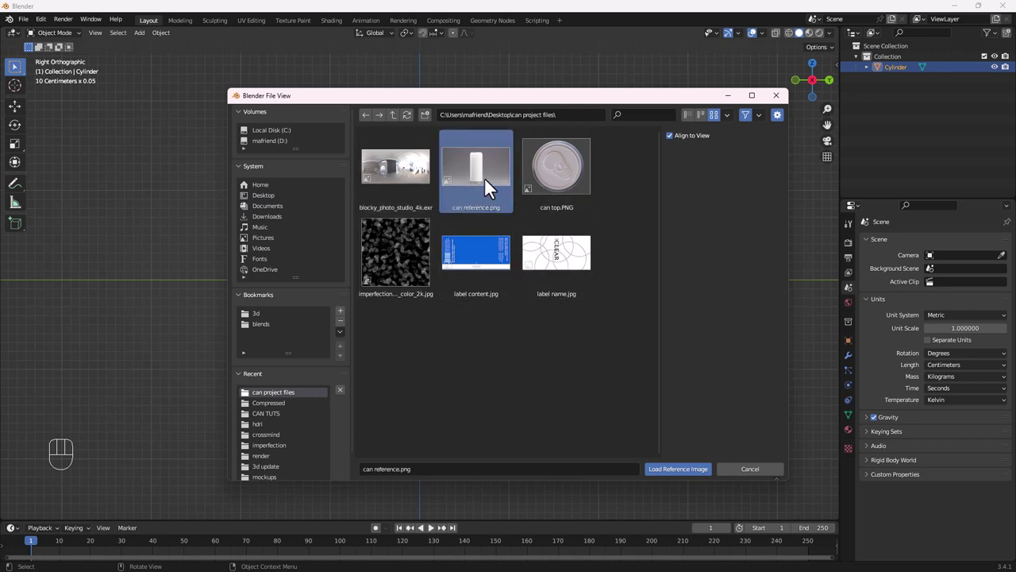
pyautogui.doubleClick(476, 180)
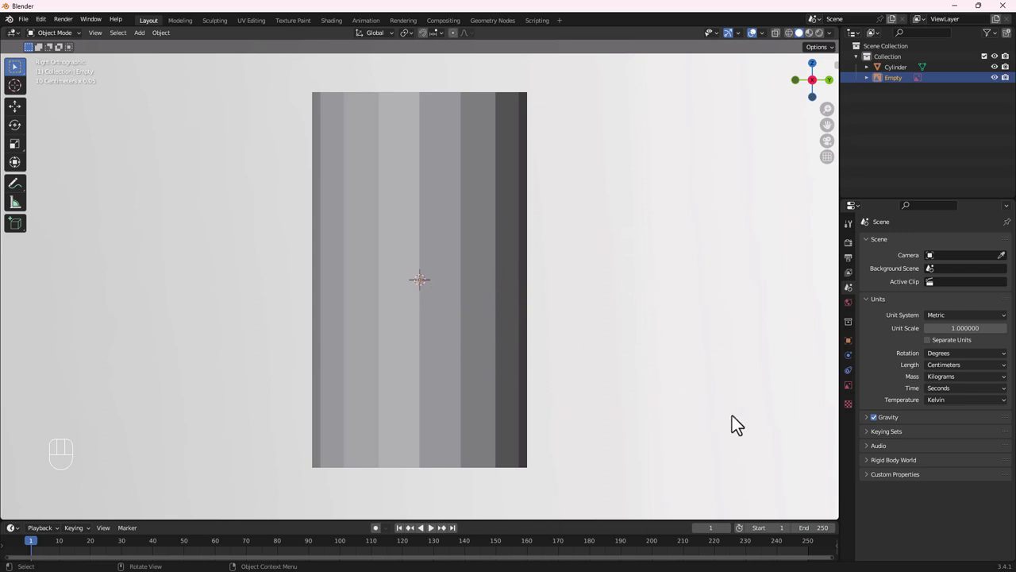
# Scale the reference image uniformly to about 0.131 so the pictured can's width matches the cylinder
pyautogui.press('s')
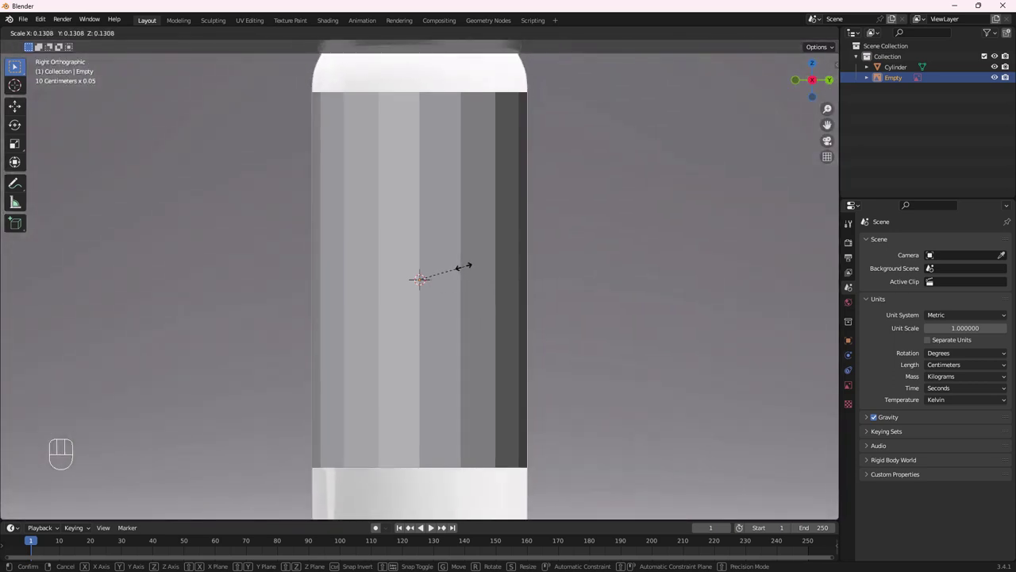
pyautogui.click(463, 267)
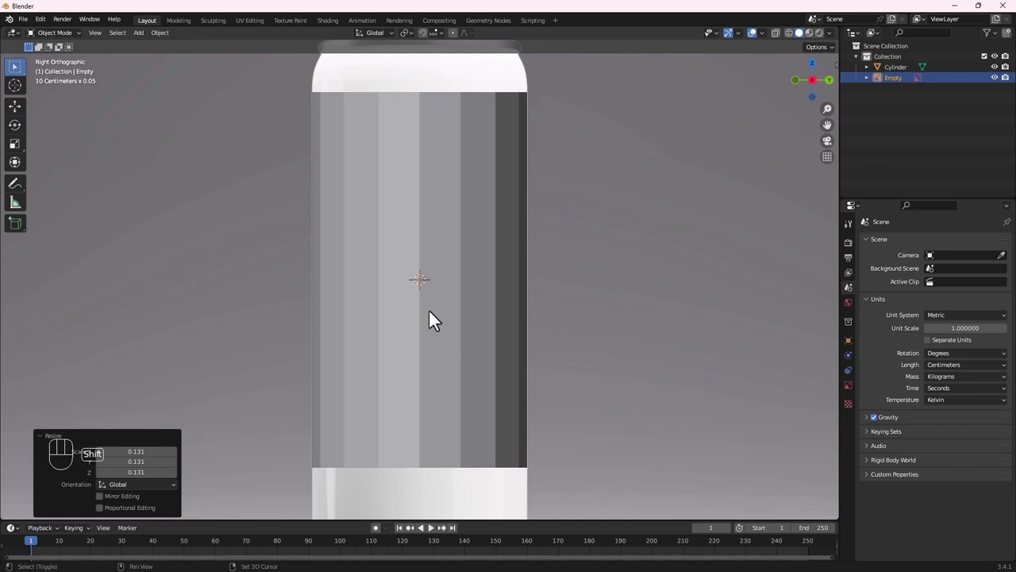
pyautogui.scroll(-4, 420, 270)
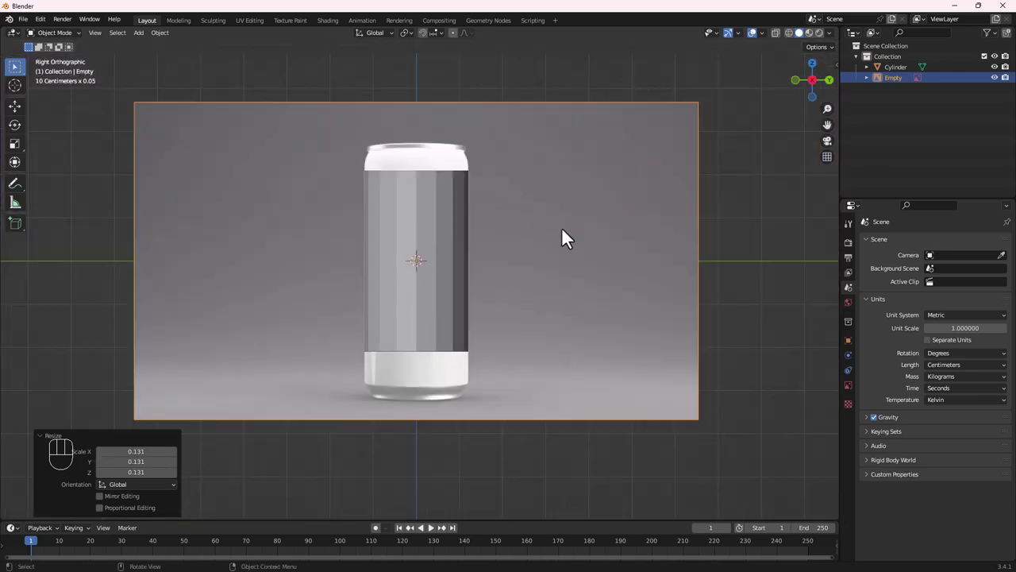
# Set the reference image's depth to Front and turn off its display in perspective view
pyautogui.click(847, 384)
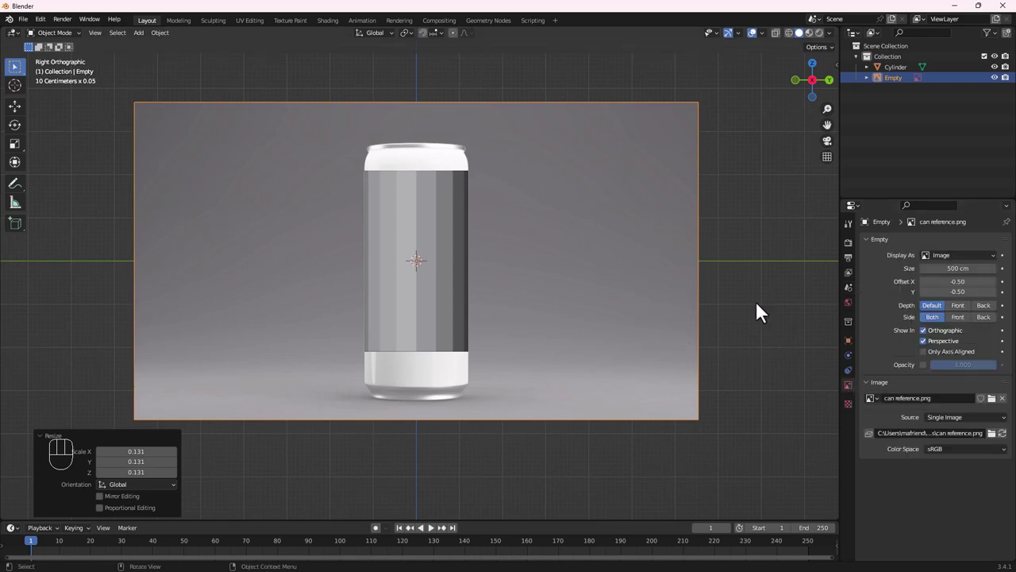
pyautogui.click(958, 306)
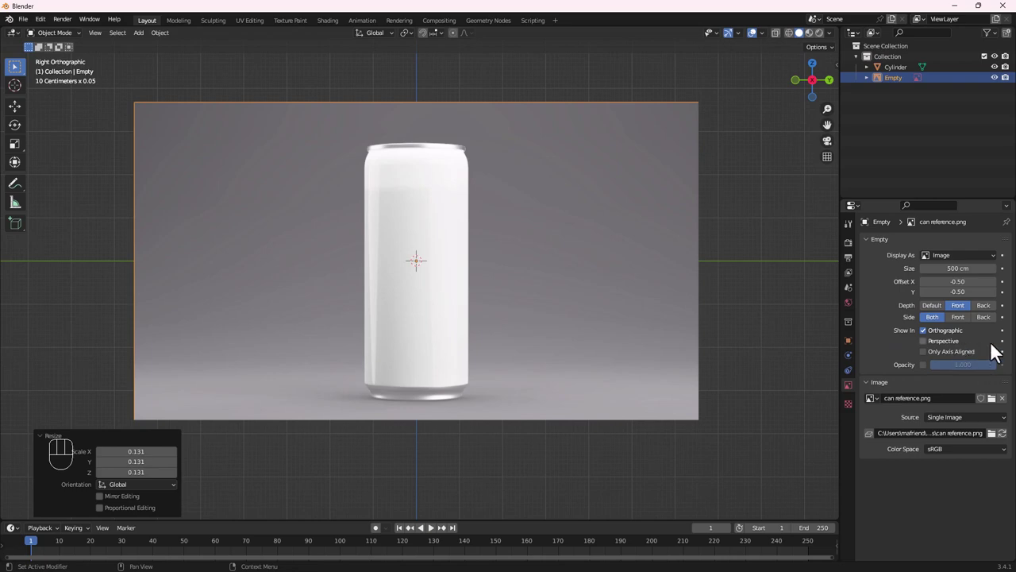
pyautogui.moveTo(608, 267); pyautogui.dragTo(641, 350, button='middle')
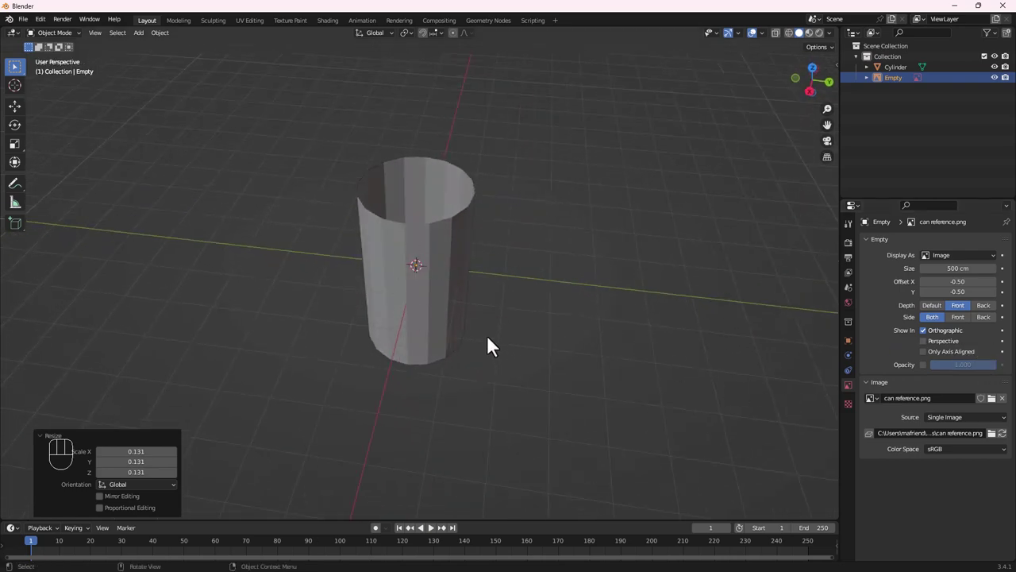
pyautogui.press('super')
pyautogui.press('super')
# Back in the right orthographic view, enable opacity for the reference image and lower it to about 0.268
pyautogui.keyDown('alt'); pyautogui.moveTo(489, 346); pyautogui.dragTo(425, 166, button='middle'); pyautogui.keyUp('alt')
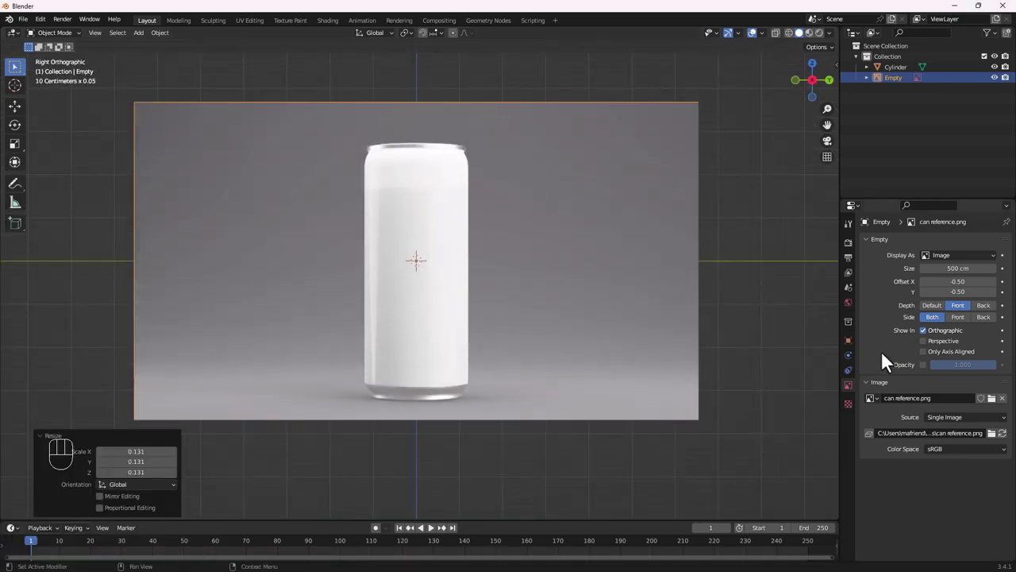
pyautogui.click(923, 364)
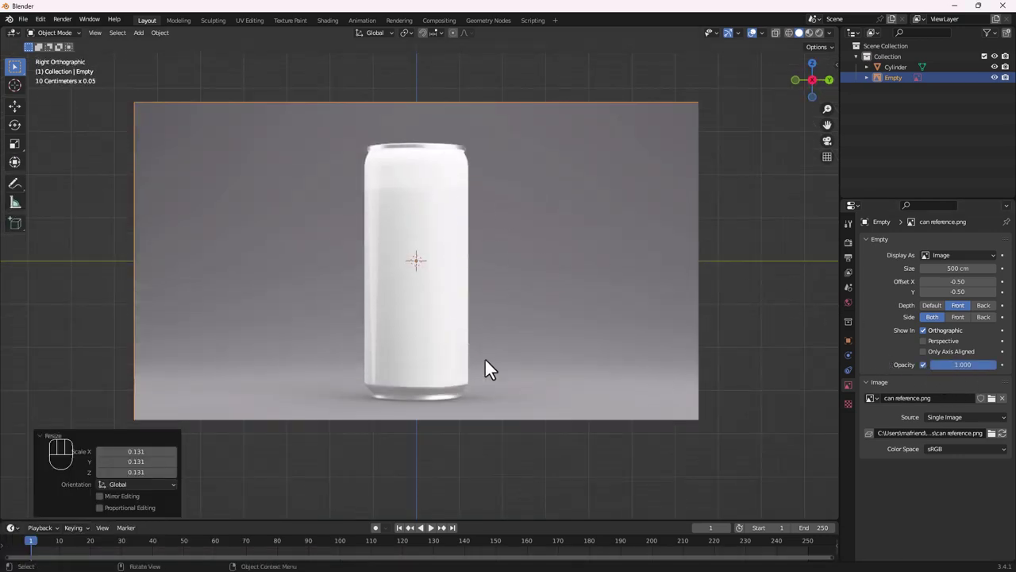
pyautogui.moveTo(963, 364); pyautogui.dragTo(916, 363)
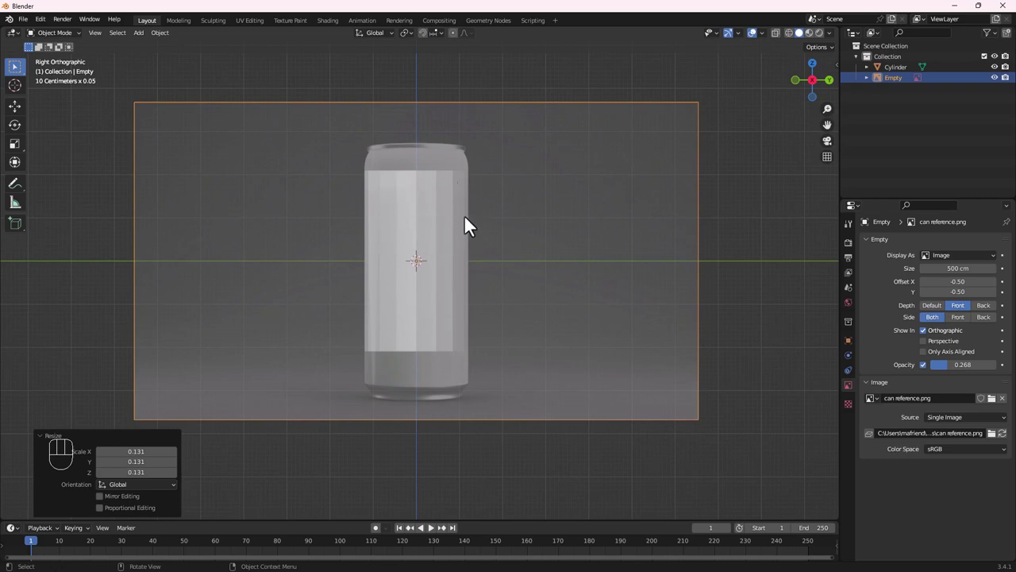
# Show the selectability restriction toggles in the Outliner and make the reference image Empty unselectable
pyautogui.click(417, 205)
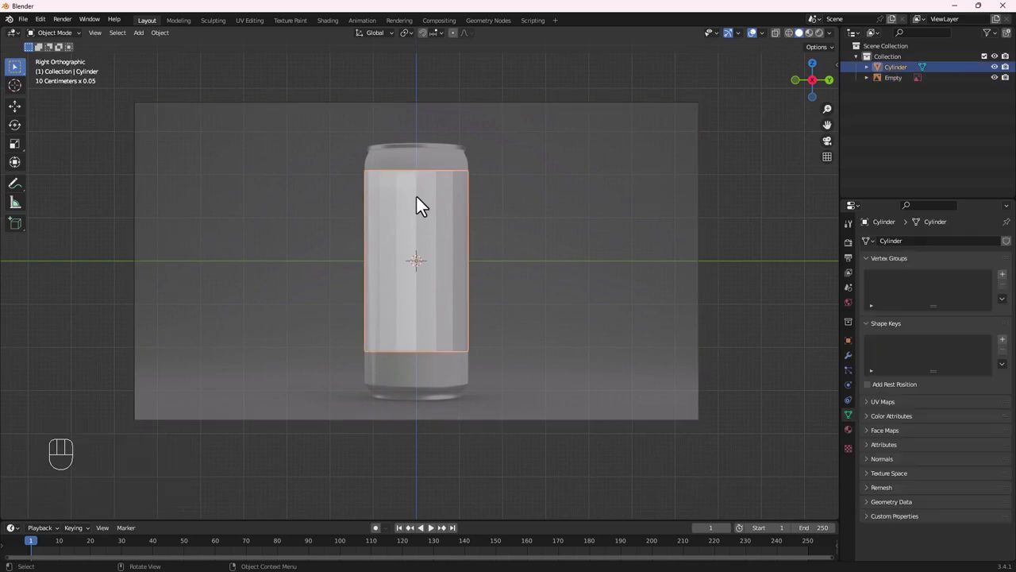
pyautogui.click(600, 223)
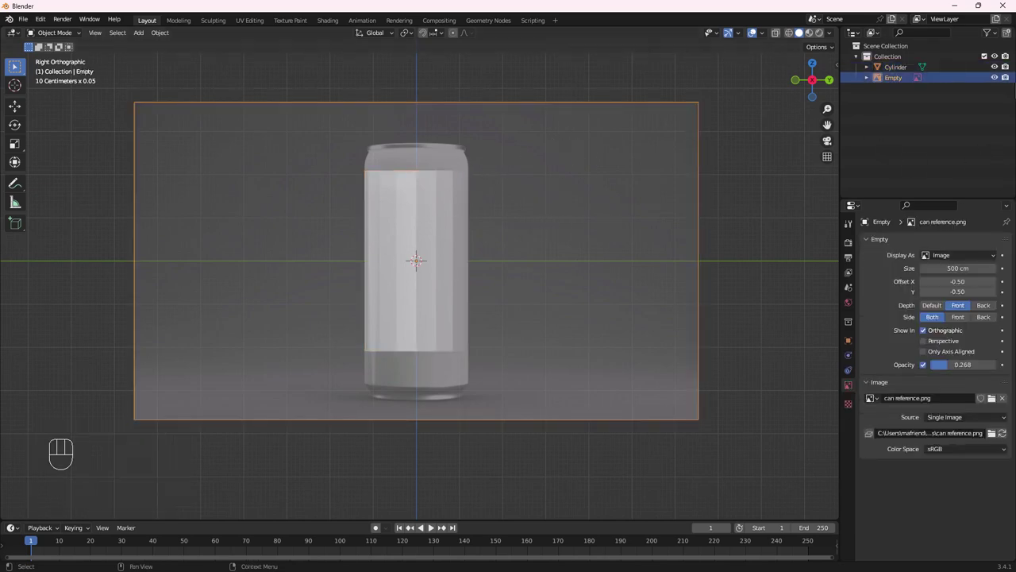
pyautogui.click(987, 33)
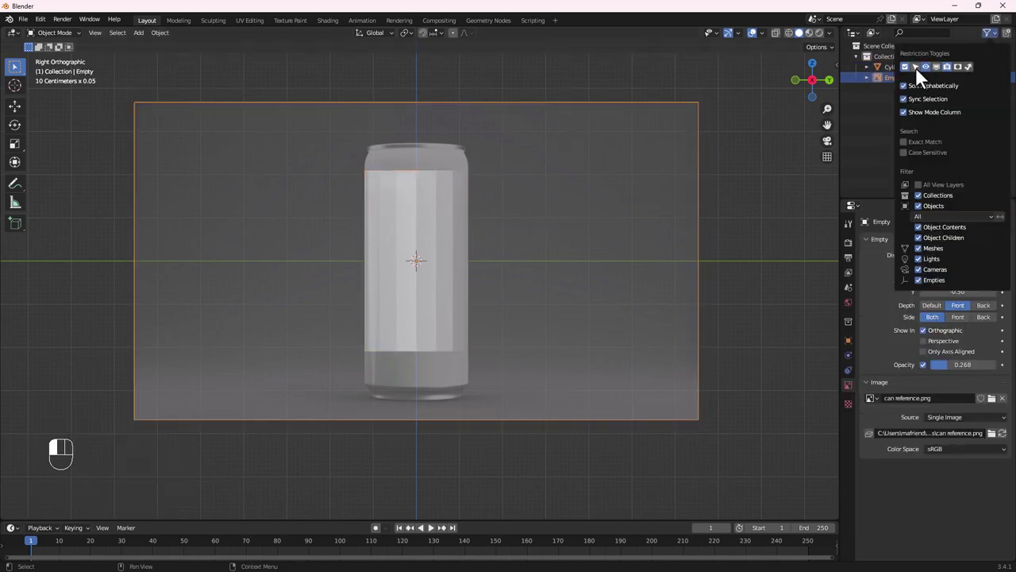
pyautogui.click(985, 77)
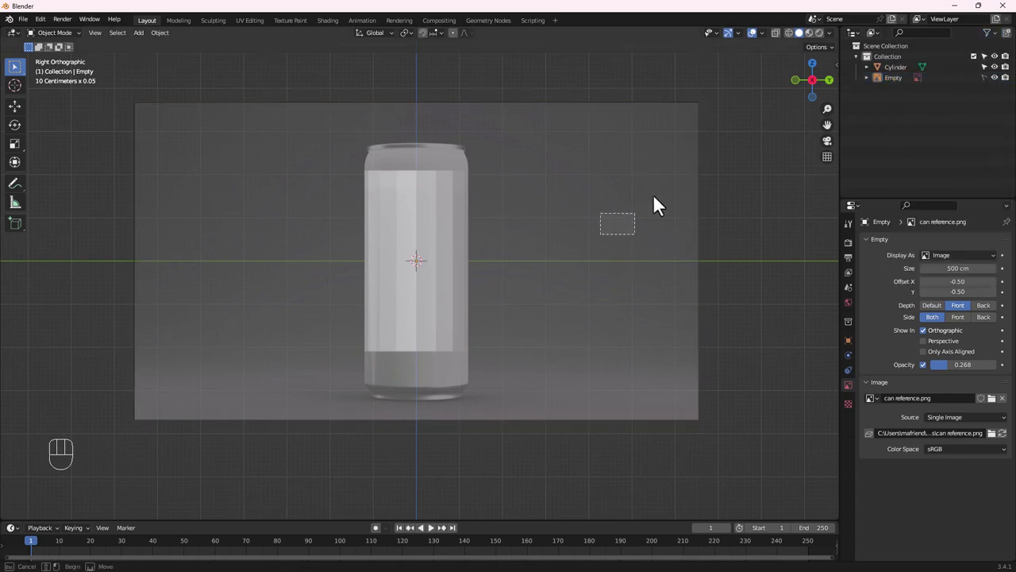
# Select the cylinder, enter Edit Mode and switch to edge selection
pyautogui.click(424, 251)
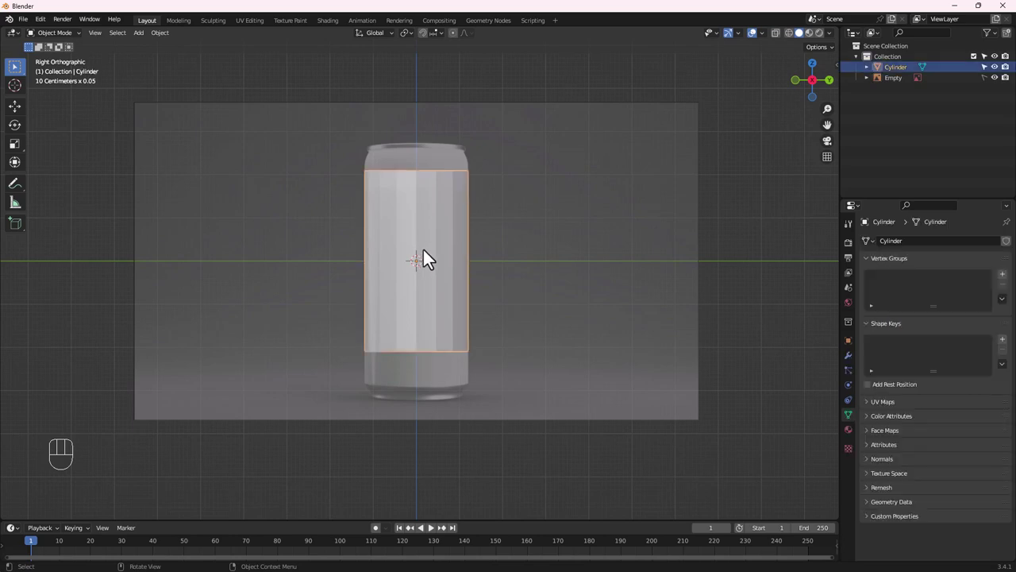
pyautogui.scroll(4, 494, 359)
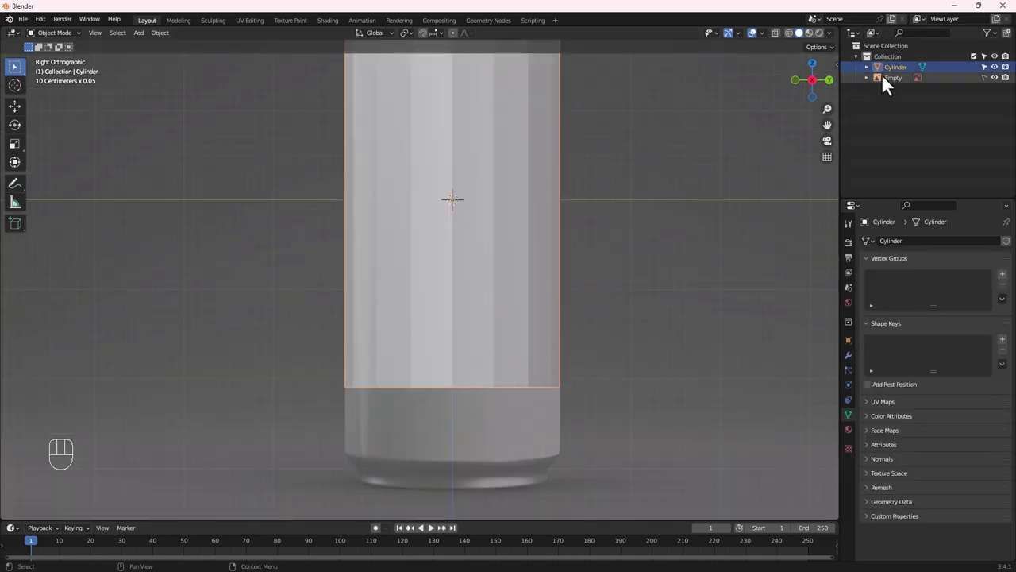
pyautogui.press('Tab')
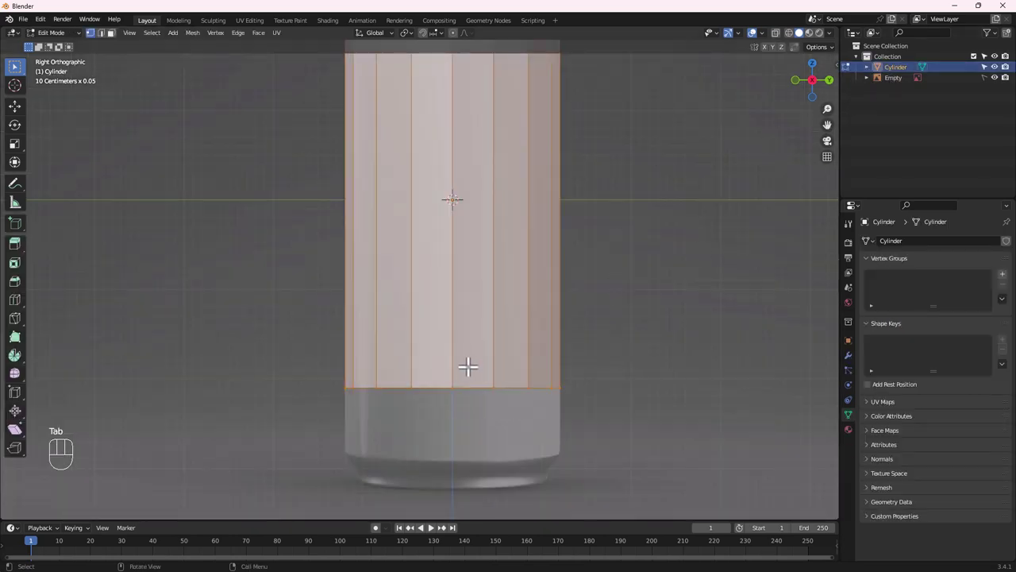
pyautogui.moveTo(465, 363); pyautogui.dragTo(471, 334, button='middle')
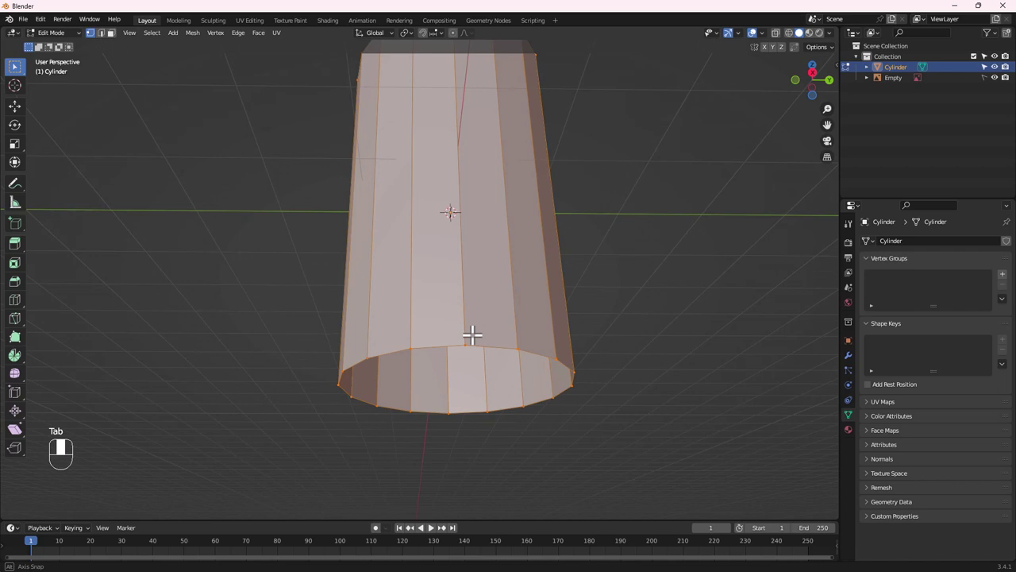
pyautogui.click(101, 32)
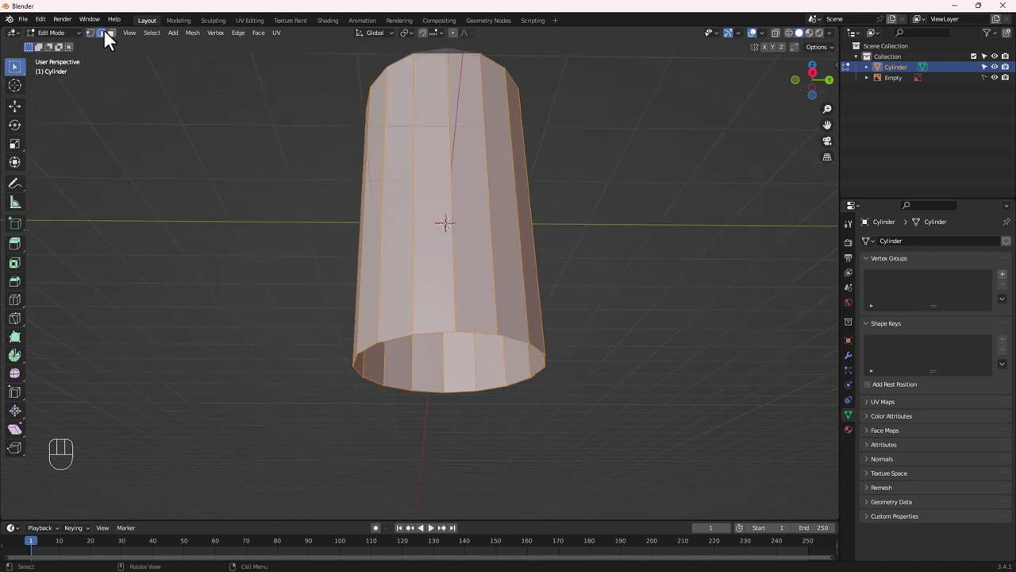
# Select the cylinder's bottom edge loop and move it down the Z axis about 3.66 cm to the start of the reference can's base taper
pyautogui.click(428, 333)
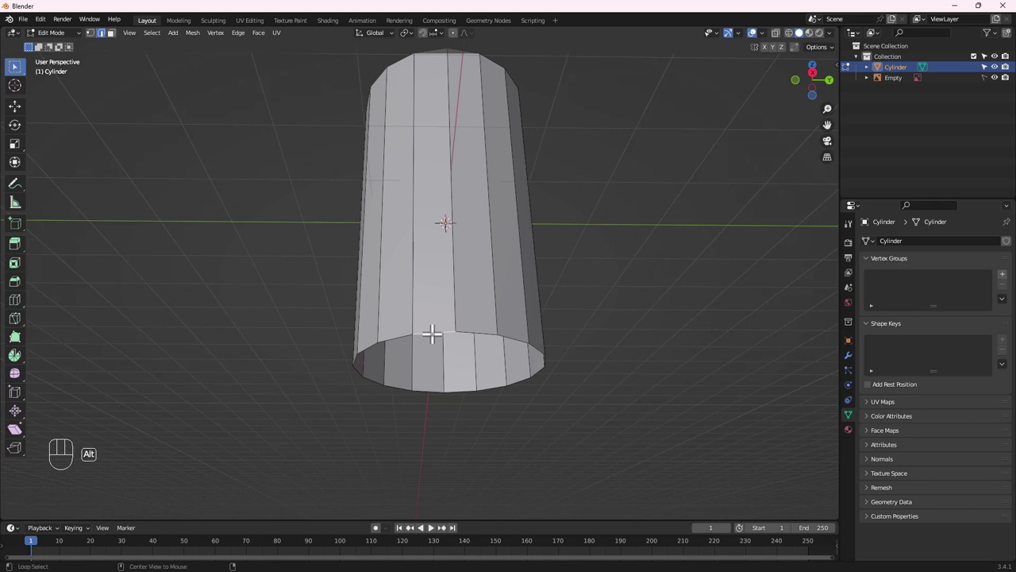
pyautogui.keyDown('alt'); pyautogui.click(431, 333); pyautogui.keyUp('alt')
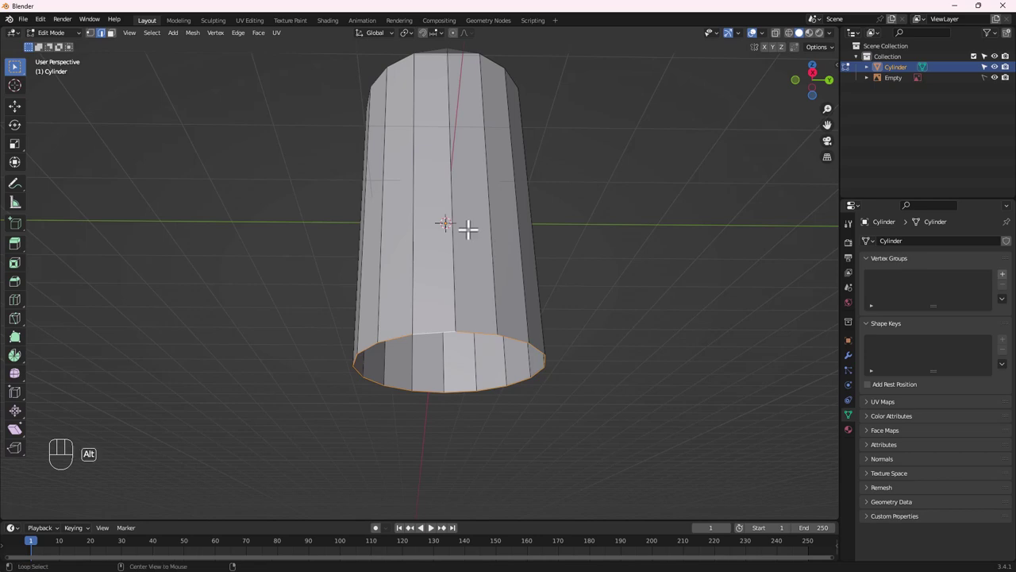
pyautogui.keyDown('alt'); pyautogui.moveTo(463, 227); pyautogui.dragTo(392, 386, button='middle'); pyautogui.keyUp('alt')
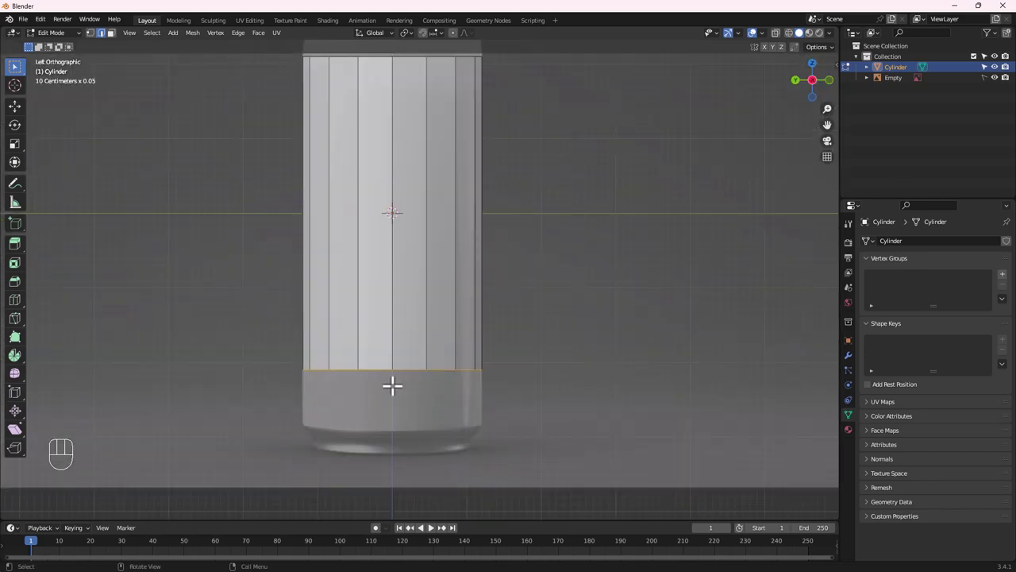
pyautogui.keyDown('shift'); pyautogui.moveTo(409, 426); pyautogui.dragTo(397, 335, button='middle'); pyautogui.keyUp('shift')
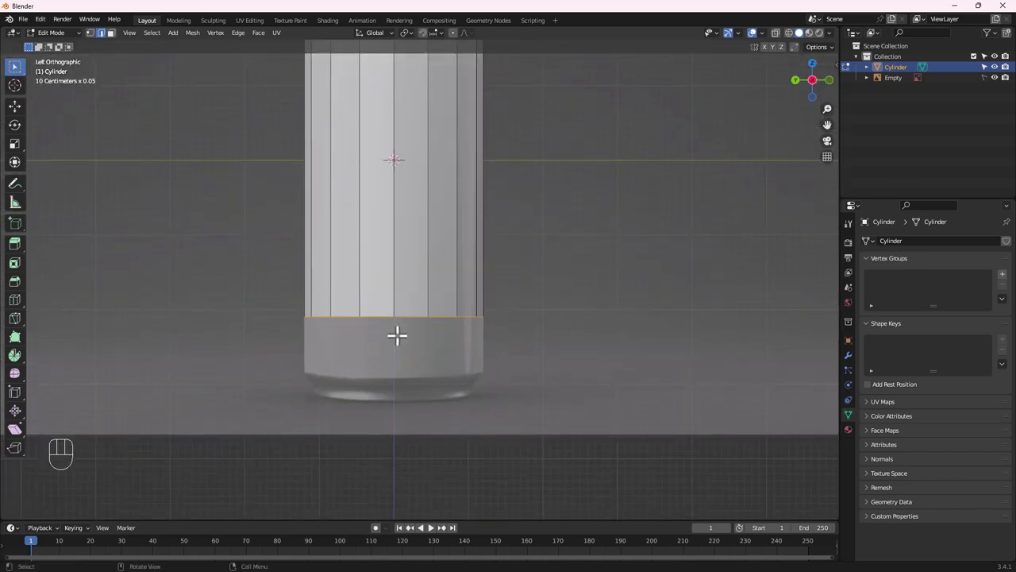
pyautogui.press('g')
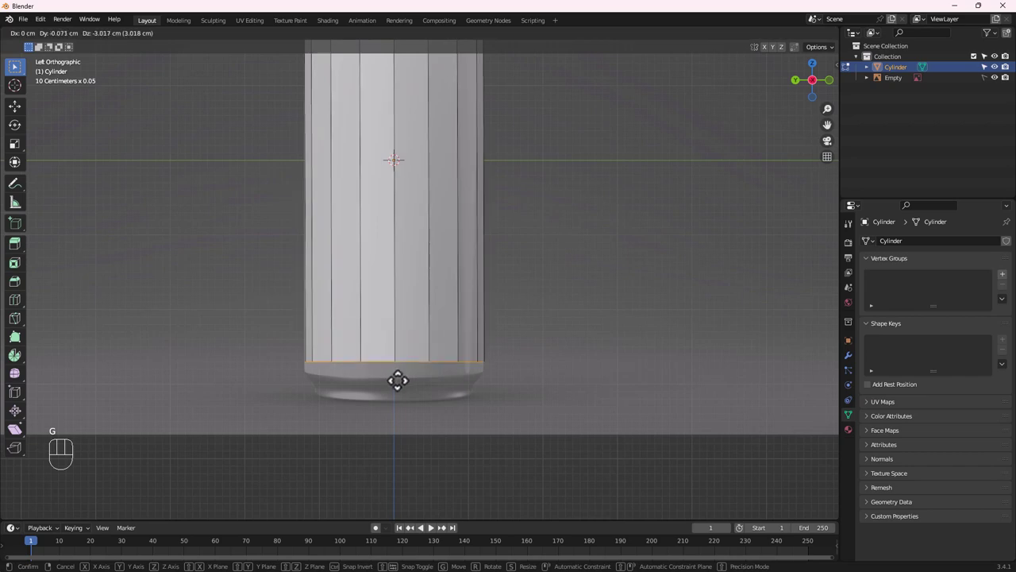
pyautogui.press('z')
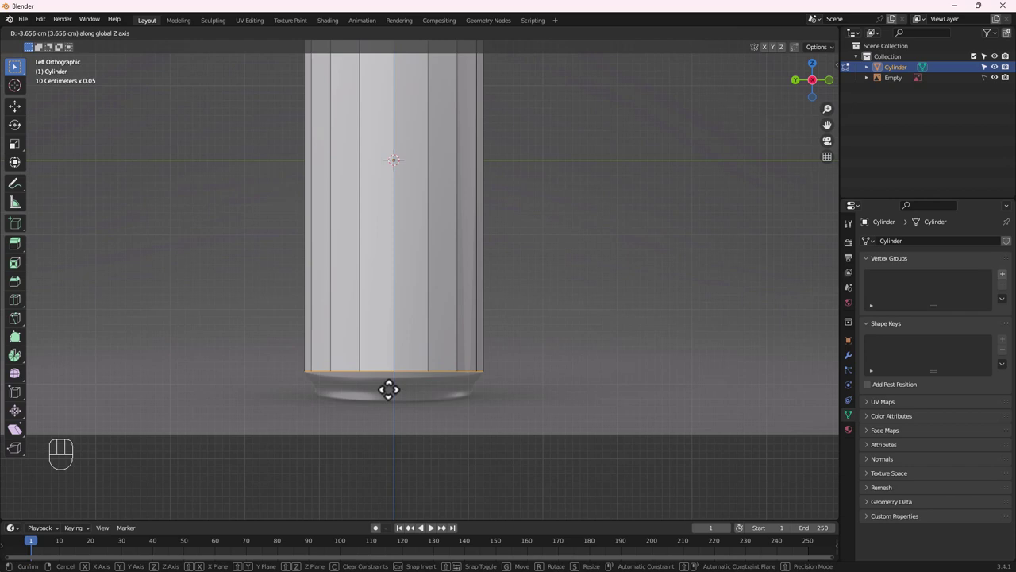
pyautogui.click(388, 389)
pyautogui.scroll(3, 390, 401)
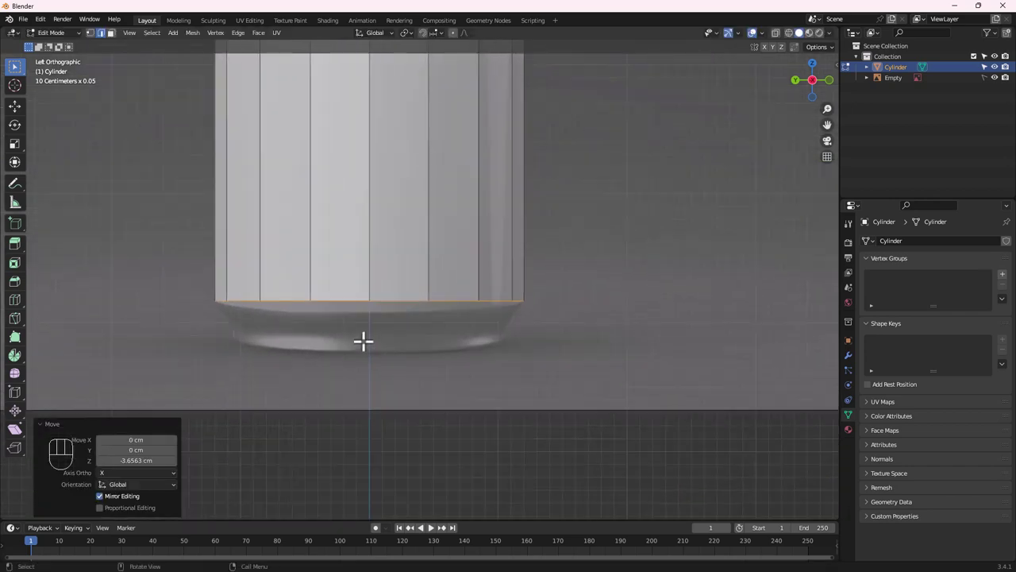
# Extrude the bottom edge loop down about 0.99 cm, scale it to 0.88, and extrude it another 0.62 cm down to match the reference base
pyautogui.press('e')
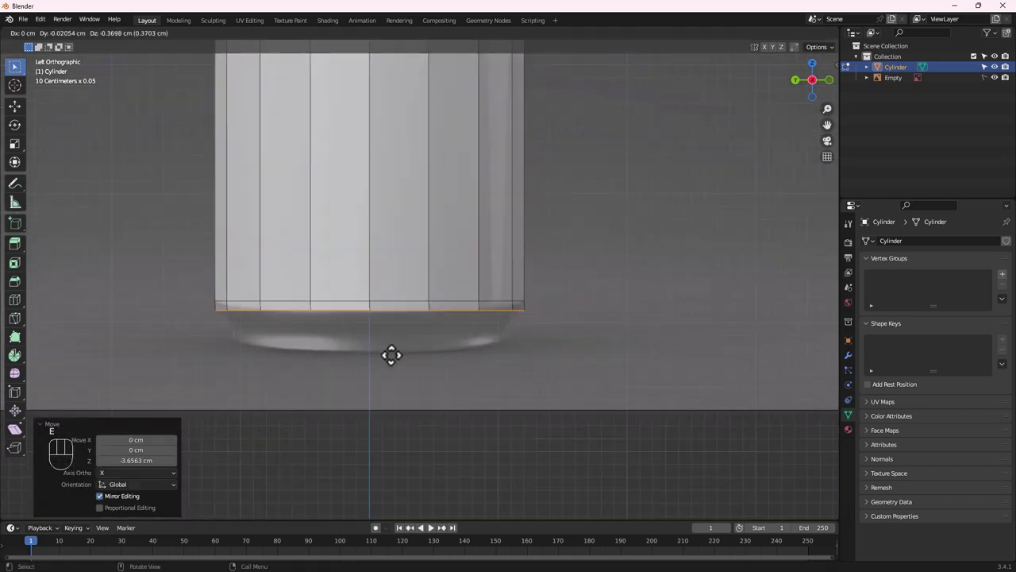
pyautogui.press('z')
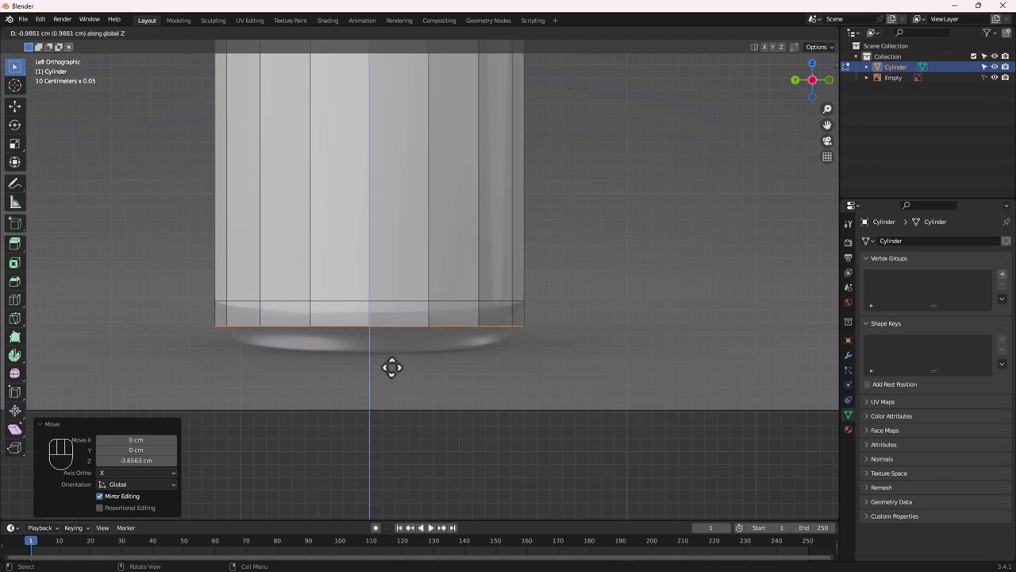
pyautogui.click(392, 367)
pyautogui.press('s')
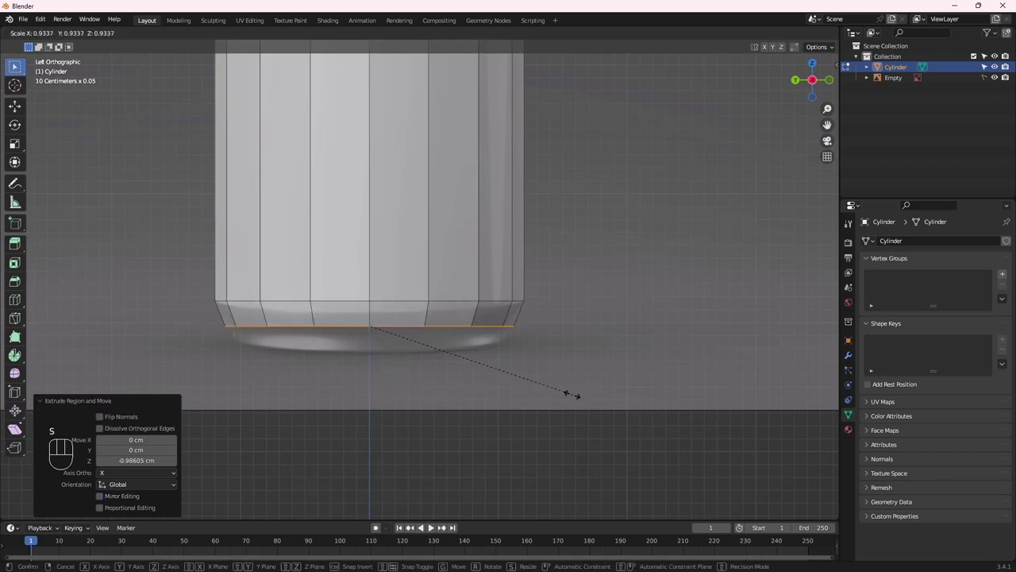
pyautogui.click(560, 391)
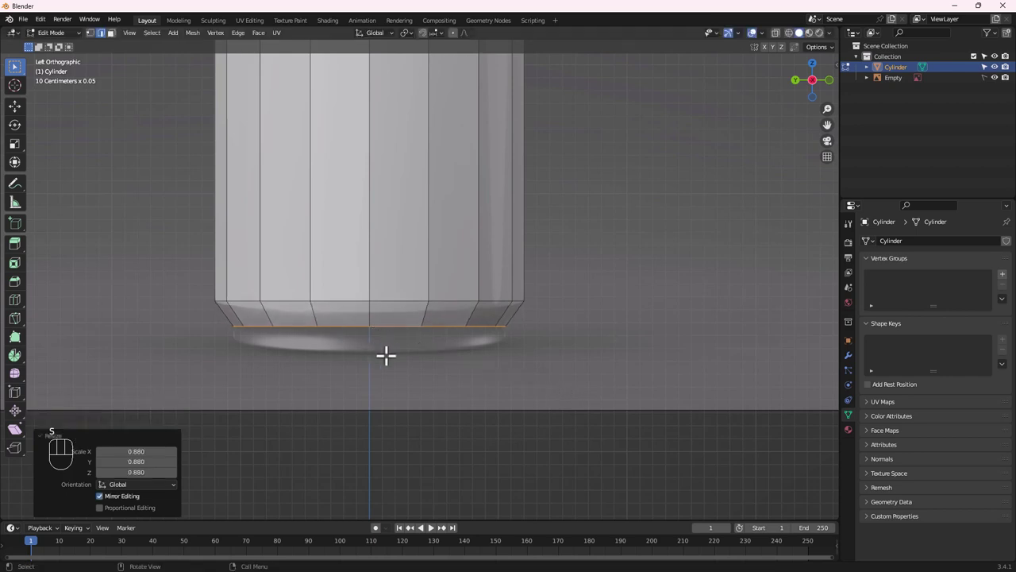
pyautogui.press('e')
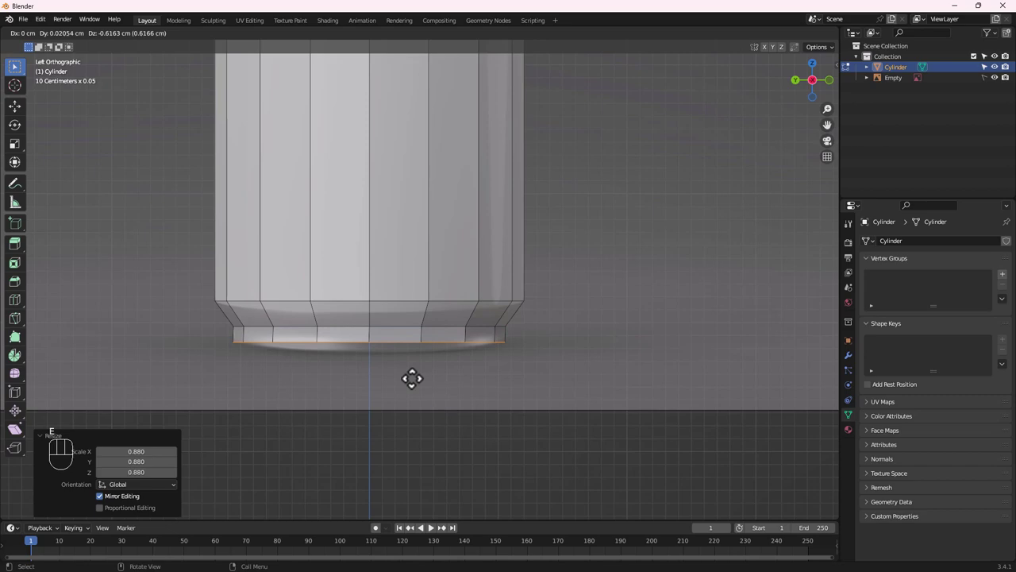
pyautogui.click(411, 378)
# Extrude the bottom loop inward at a scale of 0.869 and enlarge the inner loop by 1.044 to form a thin base rim
pyautogui.moveTo(460, 418); pyautogui.dragTo(439, 356, button='middle')
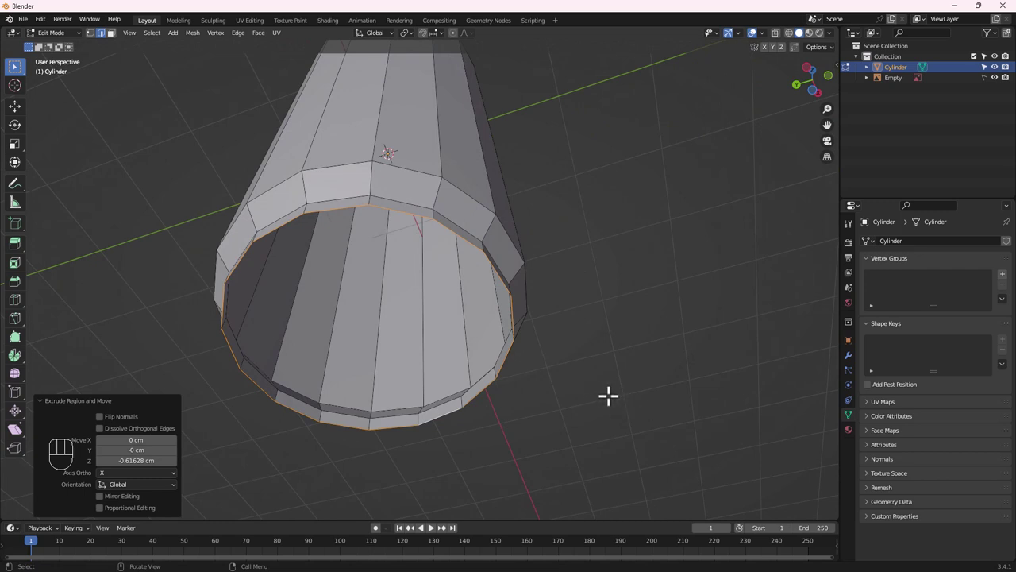
pyautogui.press('e')
pyautogui.press('s')
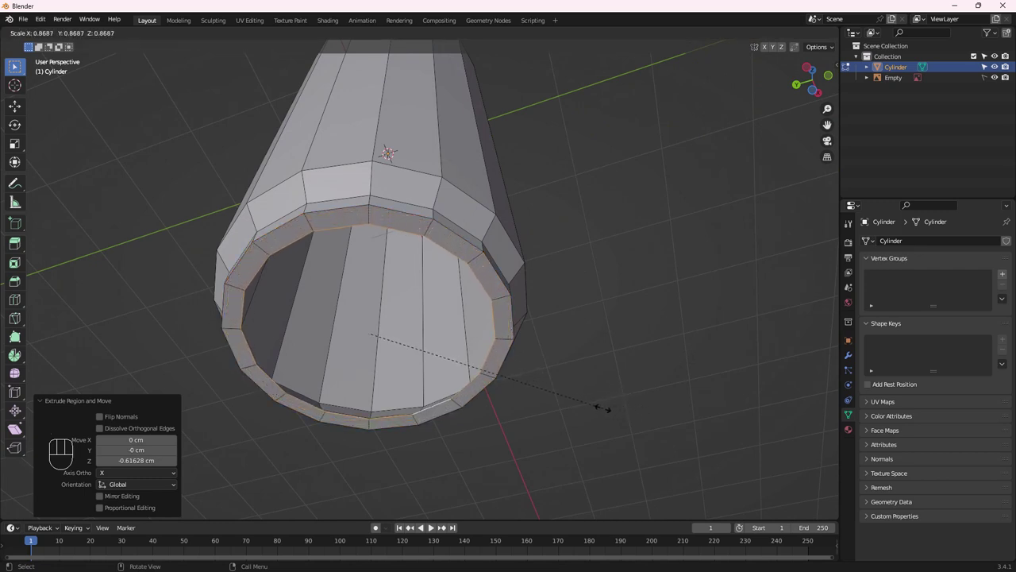
pyautogui.click(603, 407)
pyautogui.moveTo(481, 397); pyautogui.dragTo(533, 415, button='middle')
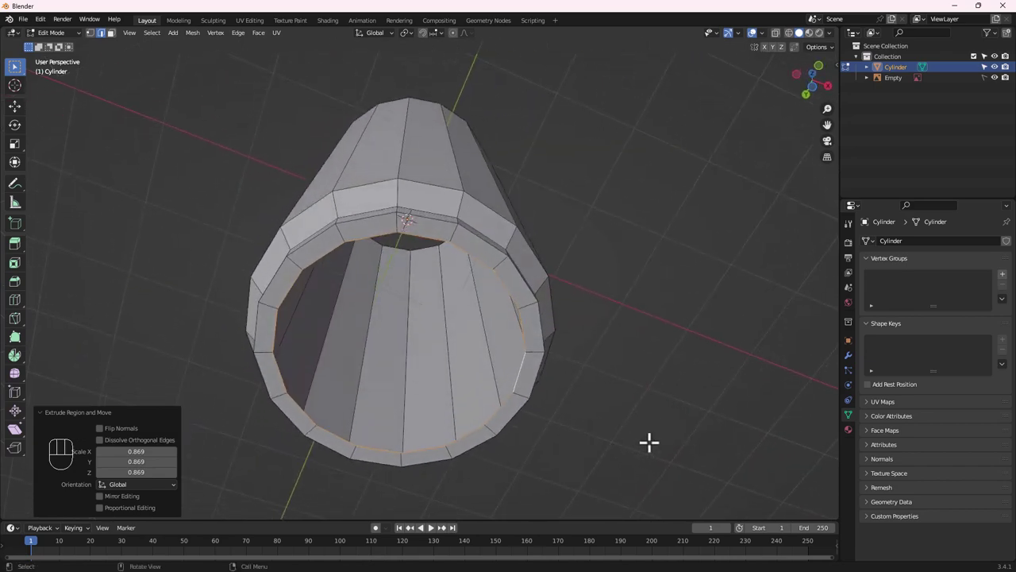
pyautogui.press('s')
pyautogui.click(523, 408)
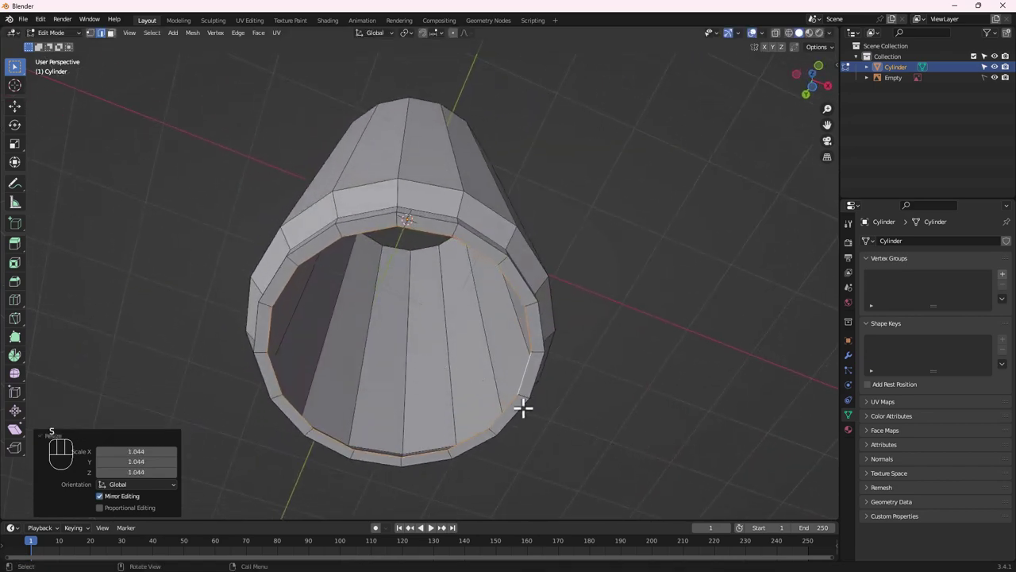
# Extrude the rim's inner loop about 2.76 cm up the Z axis inside the can and scale it to 0.774
pyautogui.moveTo(523, 408); pyautogui.dragTo(530, 441, button='middle')
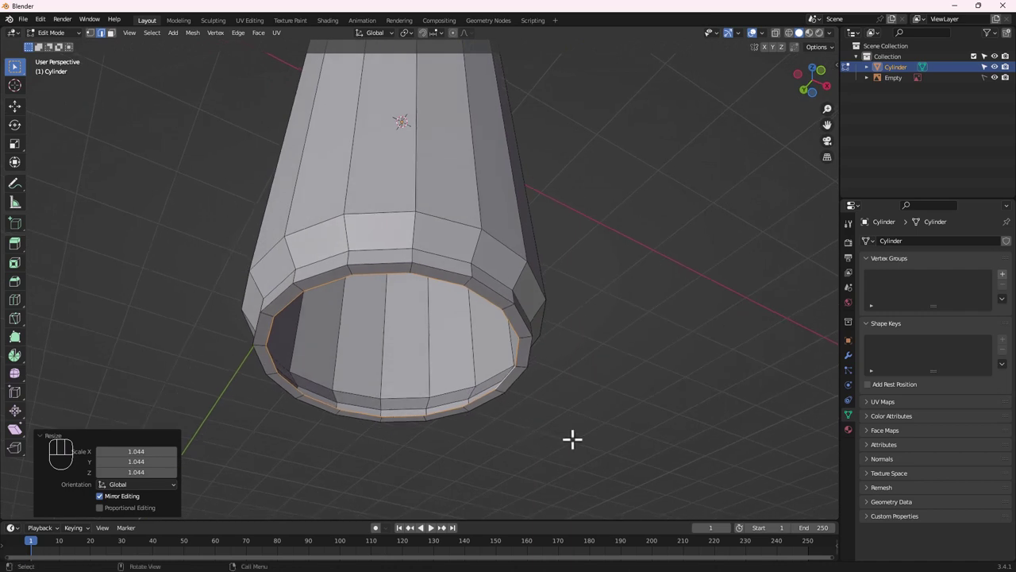
pyautogui.press('e')
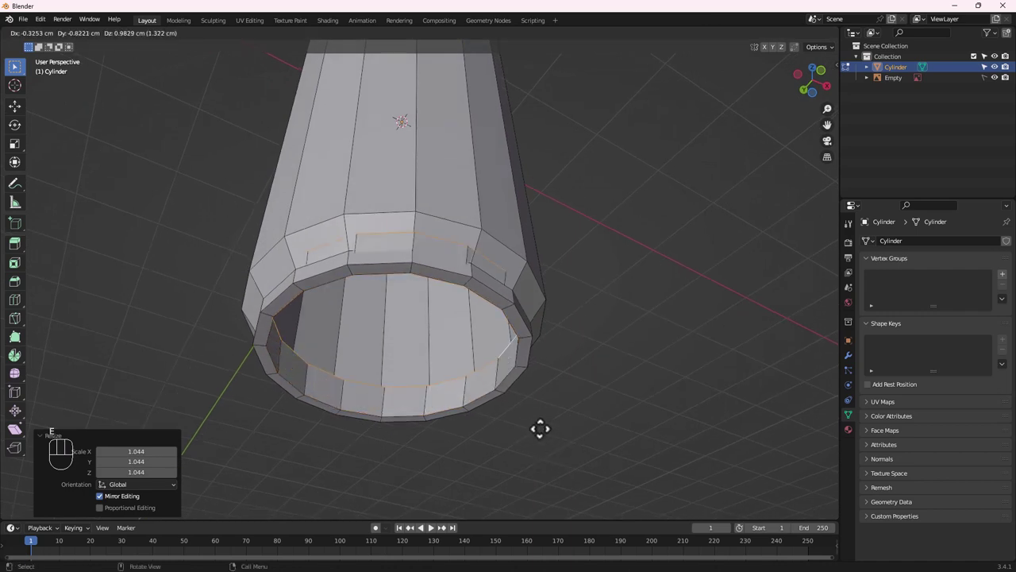
pyautogui.press('z')
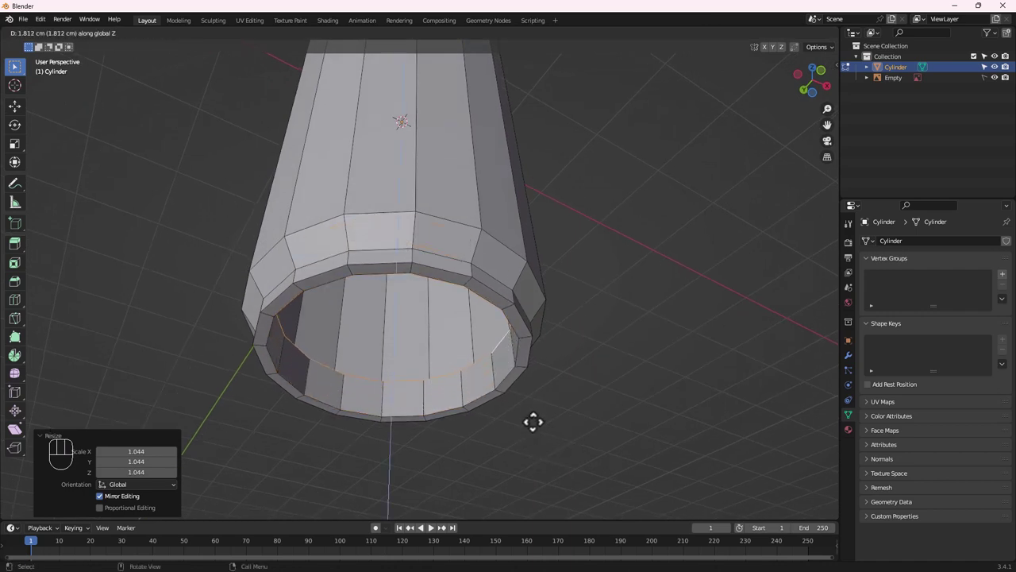
pyautogui.click(529, 404)
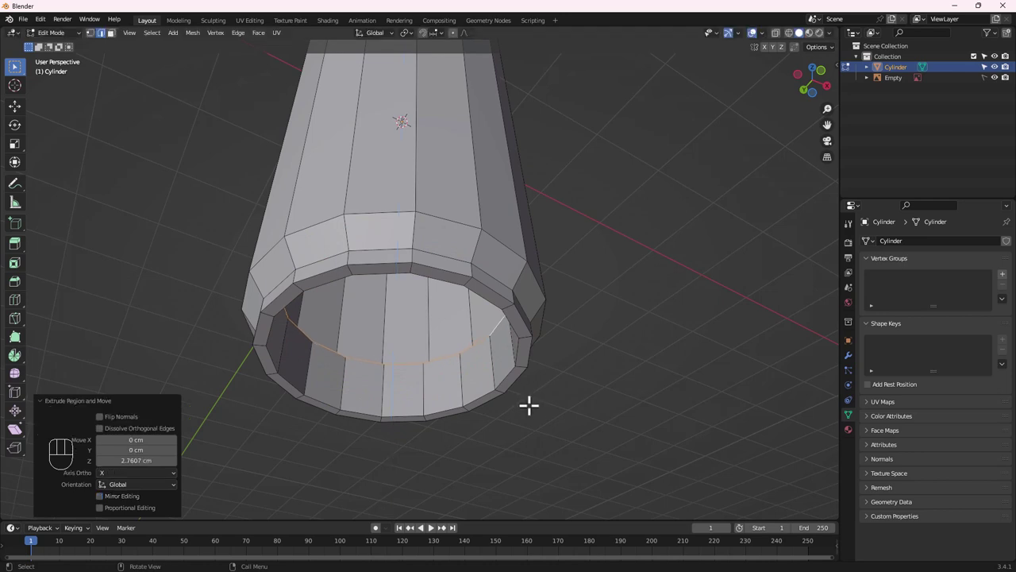
pyautogui.moveTo(529, 405); pyautogui.dragTo(574, 431, button='middle')
pyautogui.press('s')
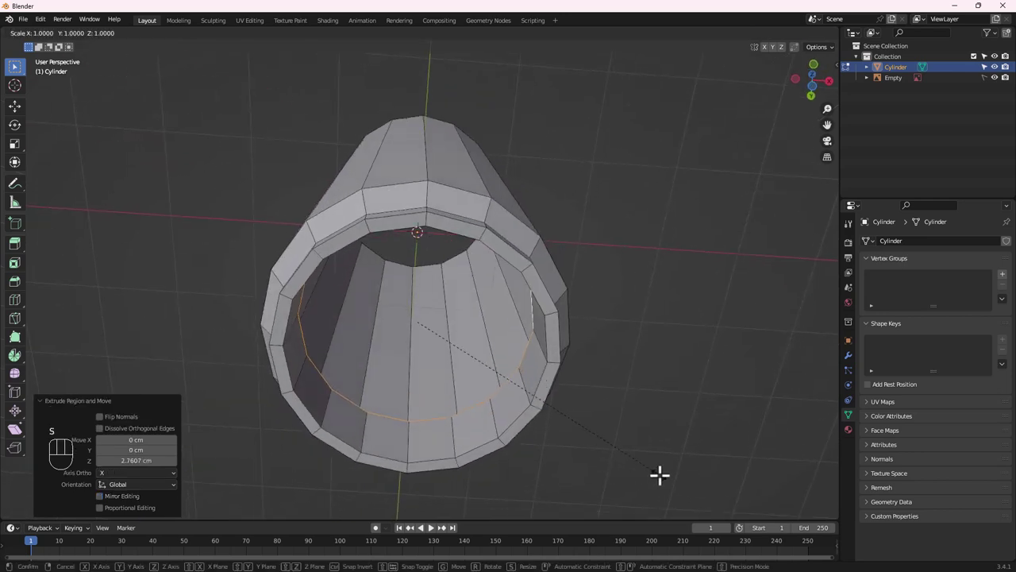
pyautogui.click(608, 456)
# Extrude the recessed loop inward at a scale of 0.625 and move the new loop about 1.76 cm down the Z axis
pyautogui.press('e')
pyautogui.press('s')
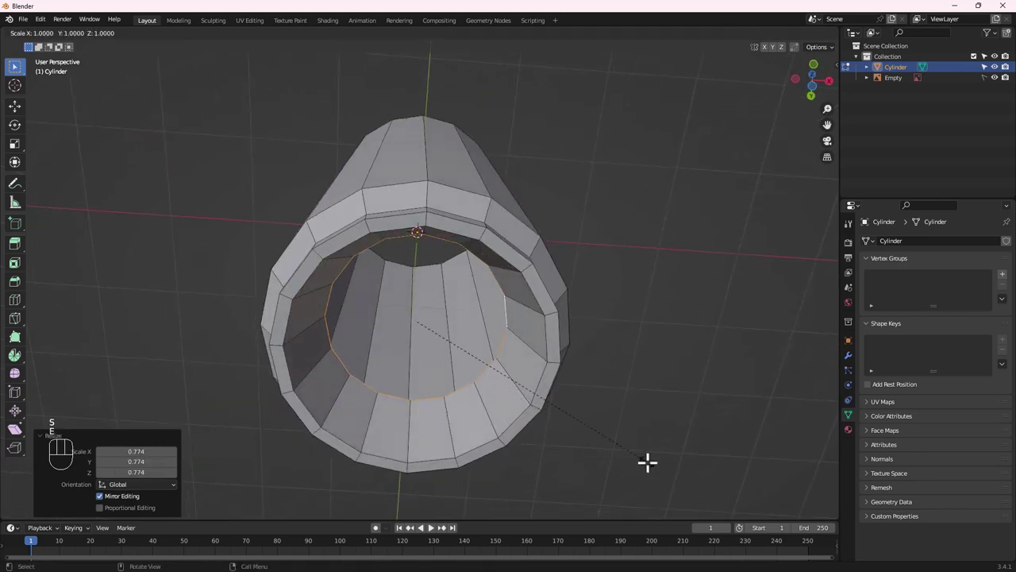
pyautogui.click(547, 416)
pyautogui.press('g')
pyautogui.press('z')
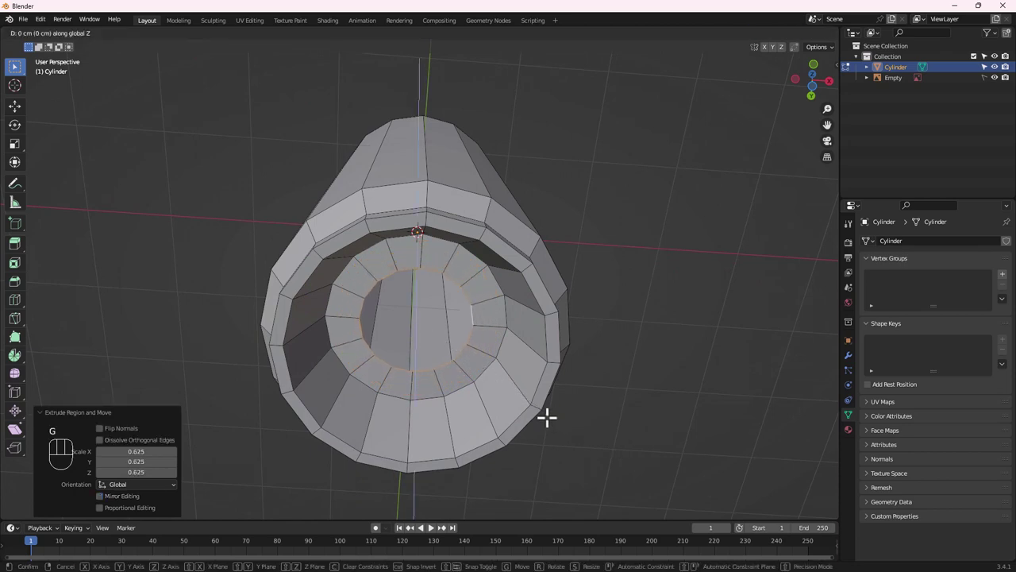
pyautogui.click(545, 433)
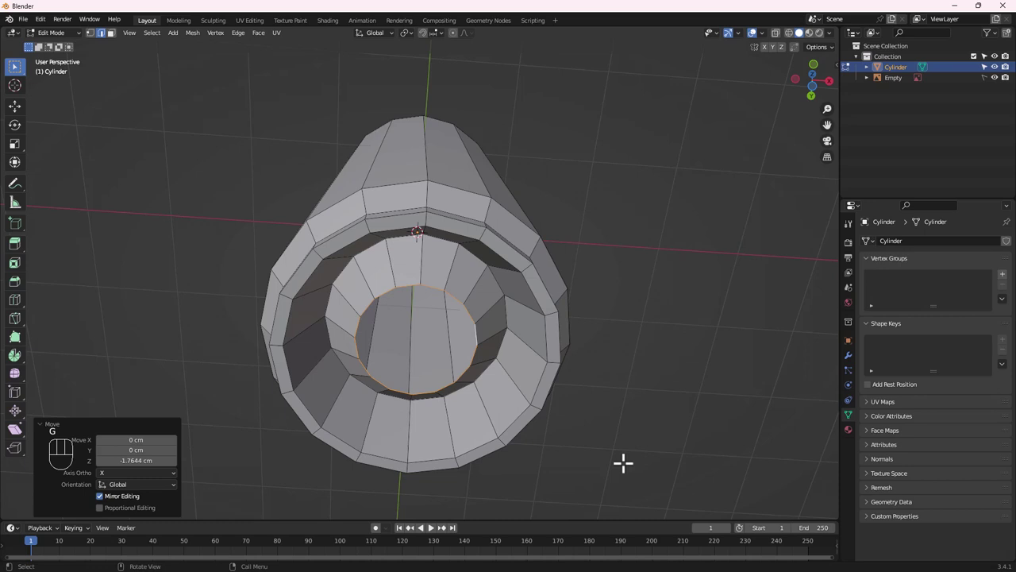
# Extrude the innermost loop of the base recess inward at a scale of 0.659
pyautogui.press('e')
pyautogui.press('s')
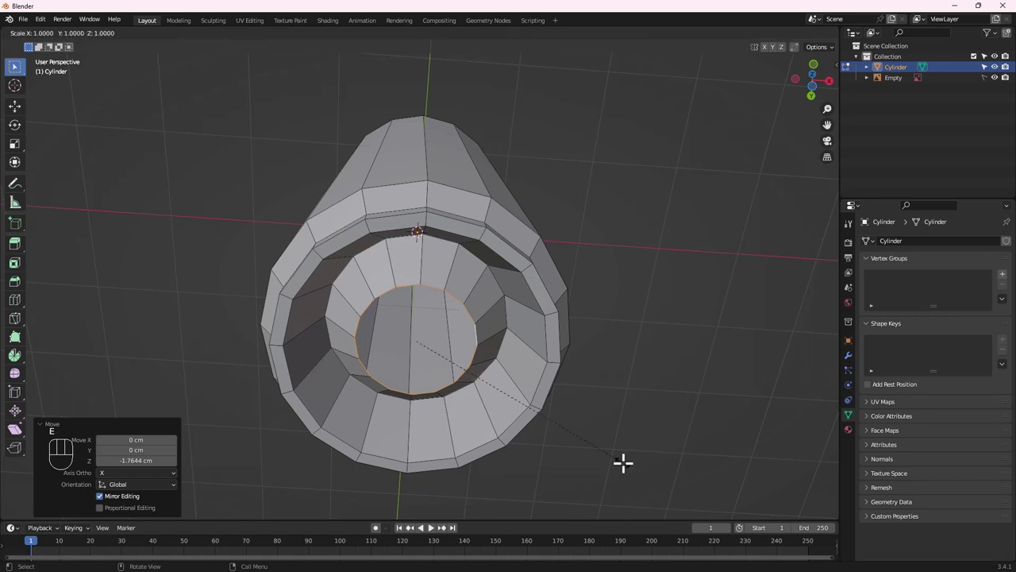
pyautogui.click(543, 431)
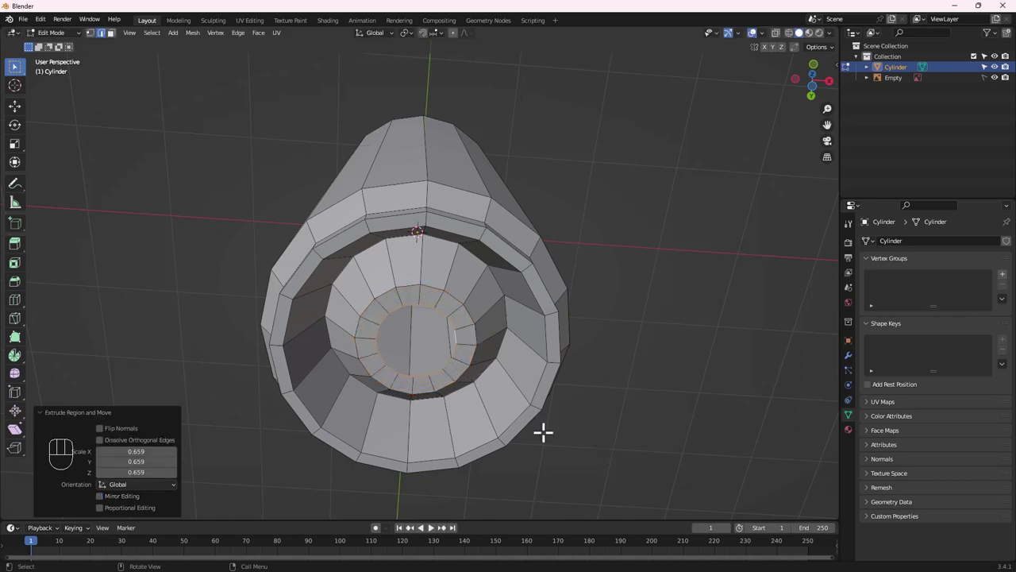
pyautogui.press('g')
pyautogui.click(496, 427)
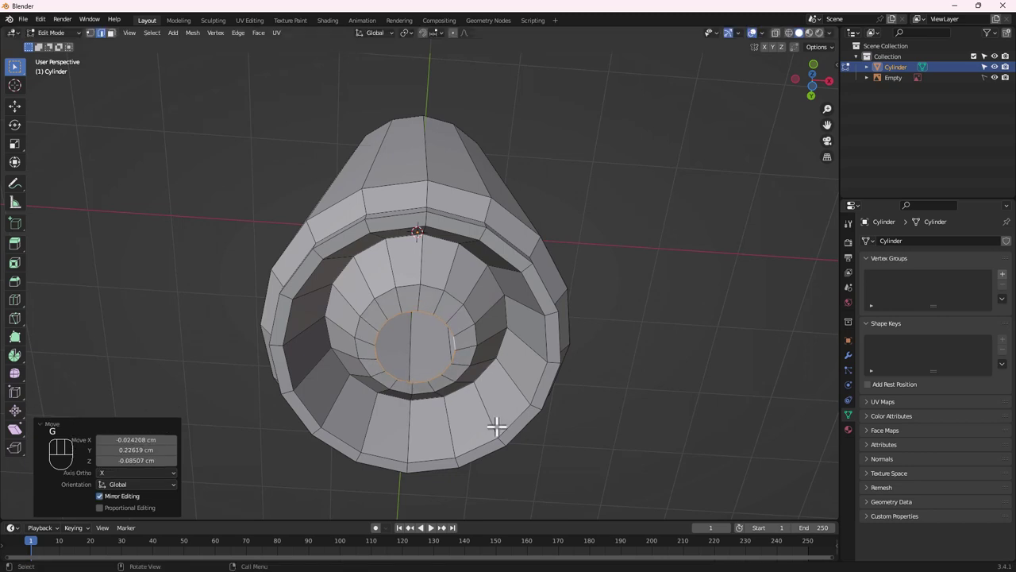
pyautogui.hotkey('ctrl', 'z')
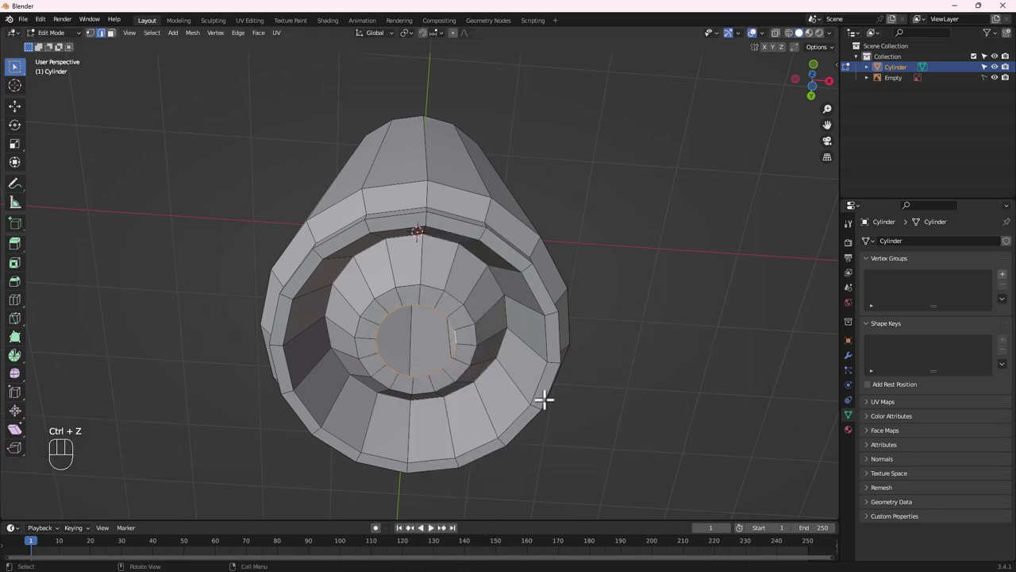
# Move the innermost base loop about 0.74 cm down the Z axis and close its opening with Grid Fill
pyautogui.press('g')
pyautogui.press('z')
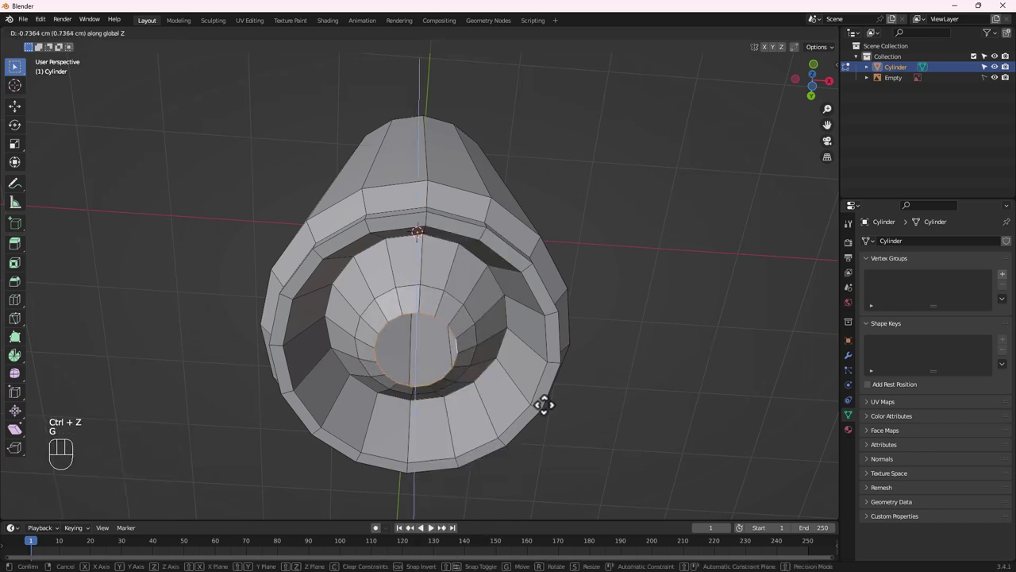
pyautogui.click(543, 405)
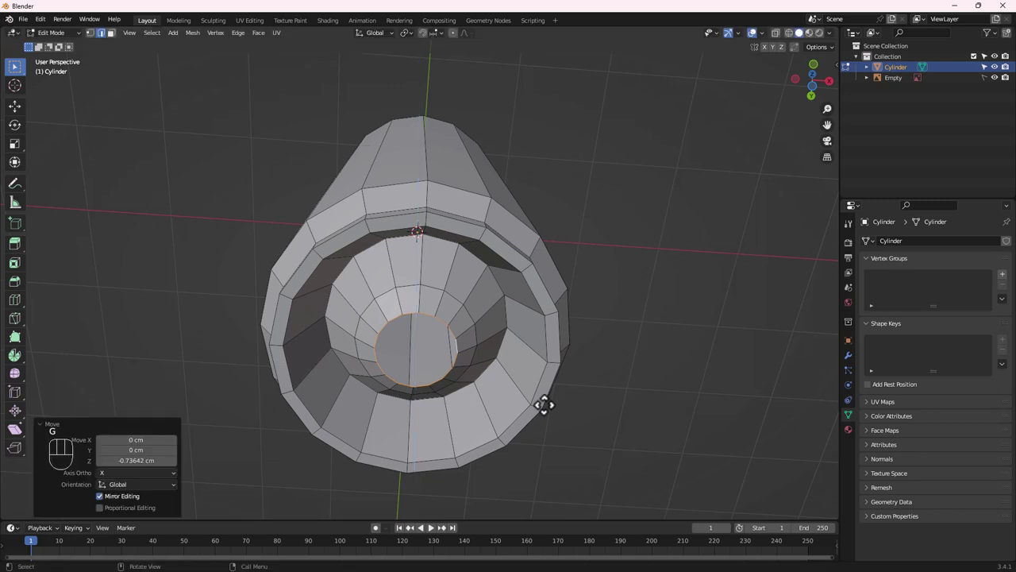
pyautogui.click(242, 34)
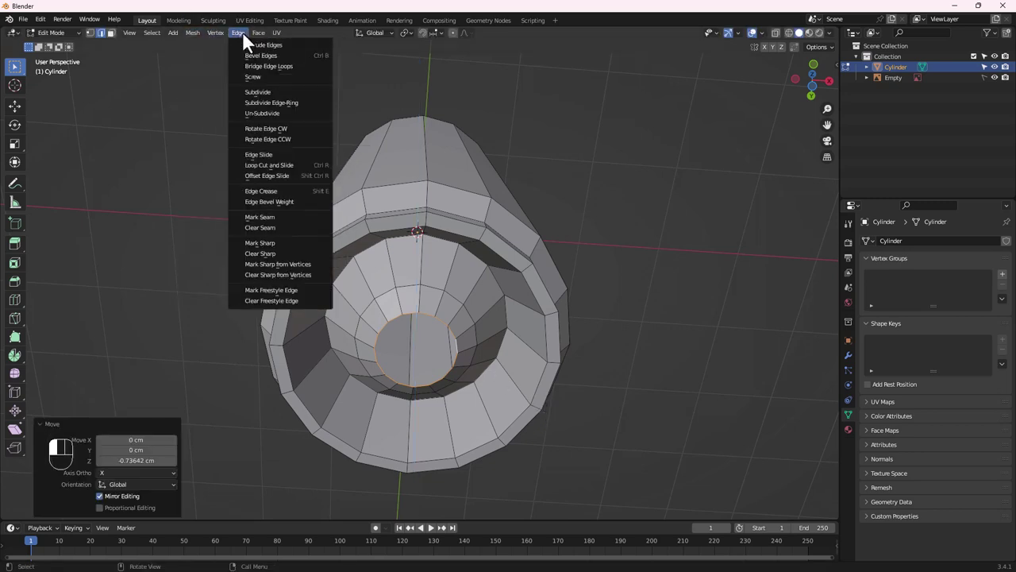
pyautogui.moveTo(260, 33)
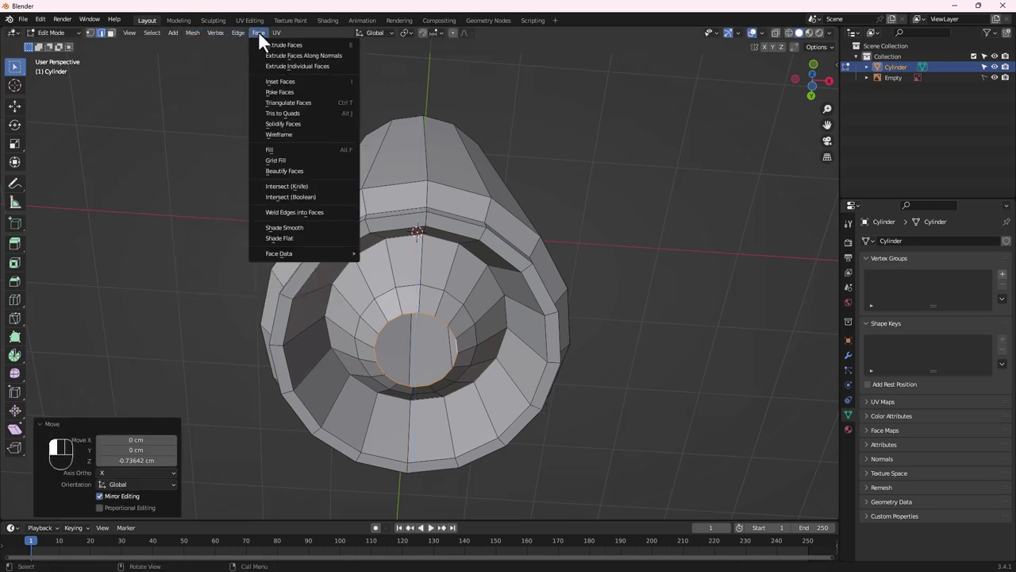
pyautogui.click(292, 160)
# Select the cylinder's top edge loop and switch to the right orthographic view with the reference can
pyautogui.moveTo(418, 331); pyautogui.dragTo(433, 298, button='middle')
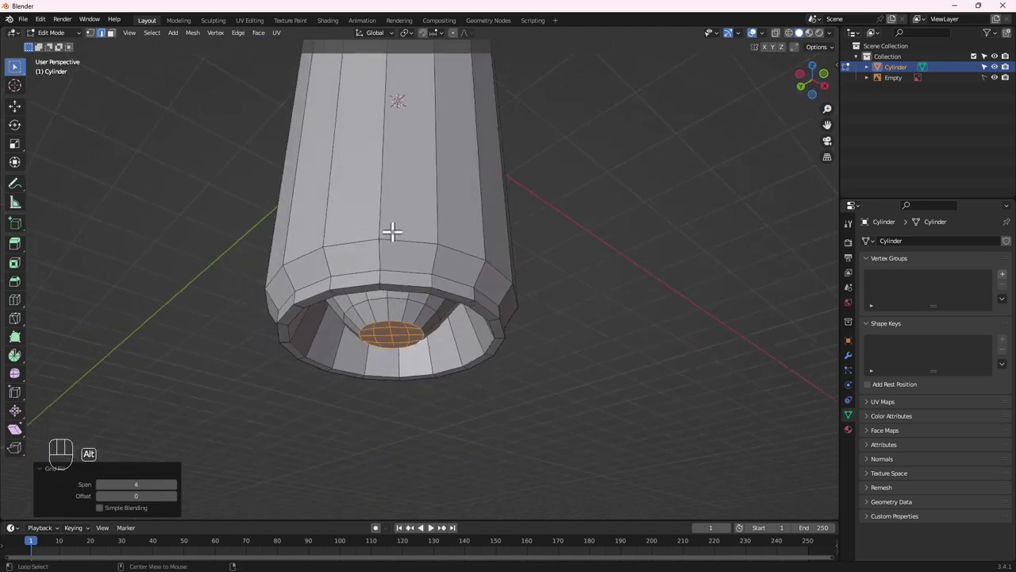
pyautogui.keyDown('alt'); pyautogui.scroll(-3, 404, 252); pyautogui.keyUp('alt')
pyautogui.keyDown('alt'); pyautogui.moveTo(404, 251); pyautogui.dragTo(401, 380, button='middle'); pyautogui.keyUp('alt')
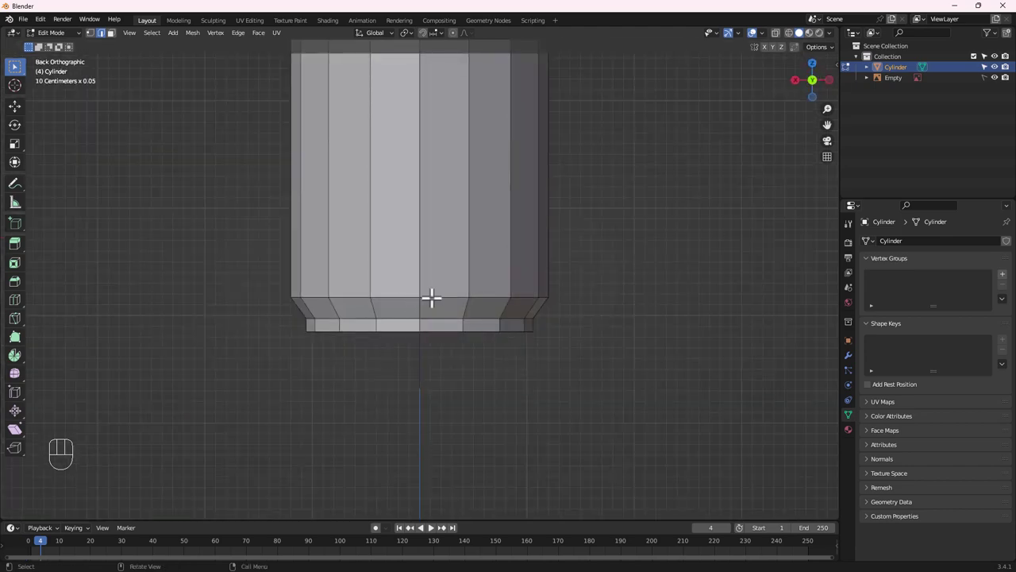
pyautogui.keyDown('shift'); pyautogui.moveTo(431, 297); pyautogui.dragTo(454, 277, button='middle'); pyautogui.keyUp('shift')
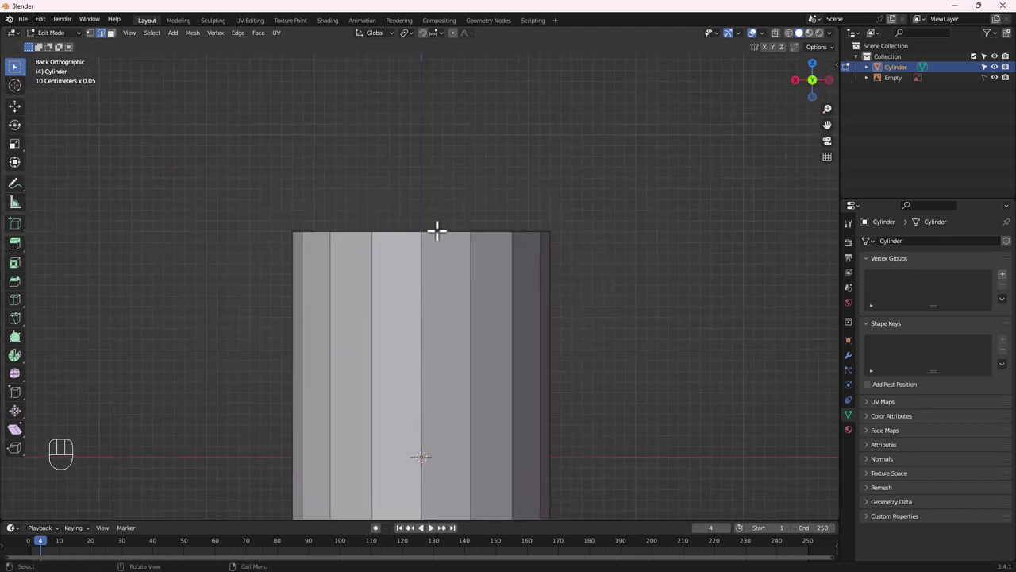
pyautogui.keyDown('alt'); pyautogui.click(436, 232); pyautogui.keyUp('alt')
pyautogui.keyDown('alt'); pyautogui.moveTo(339, 285); pyautogui.dragTo(488, 268, button='middle'); pyautogui.keyUp('alt')
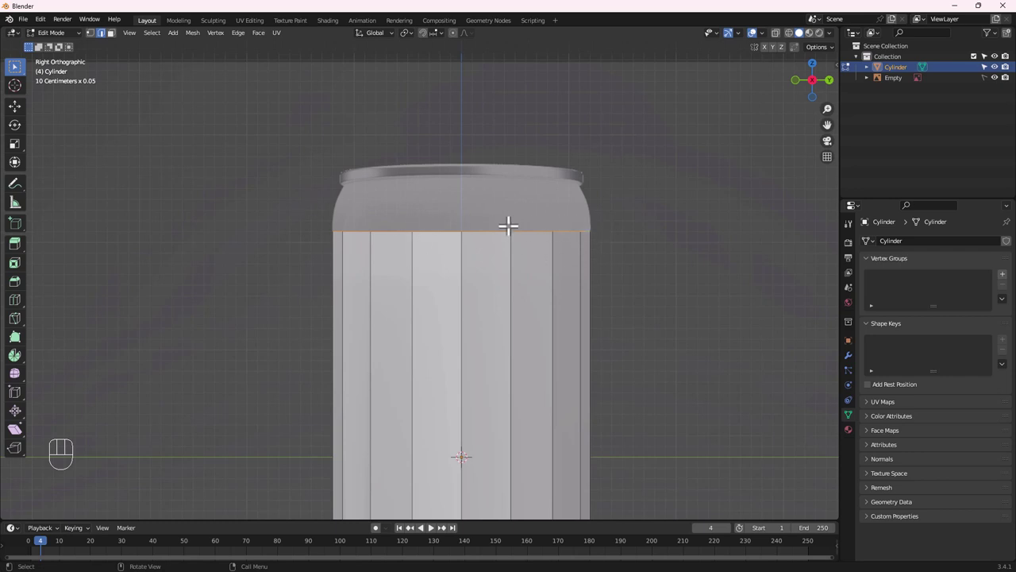
pyautogui.press('e')
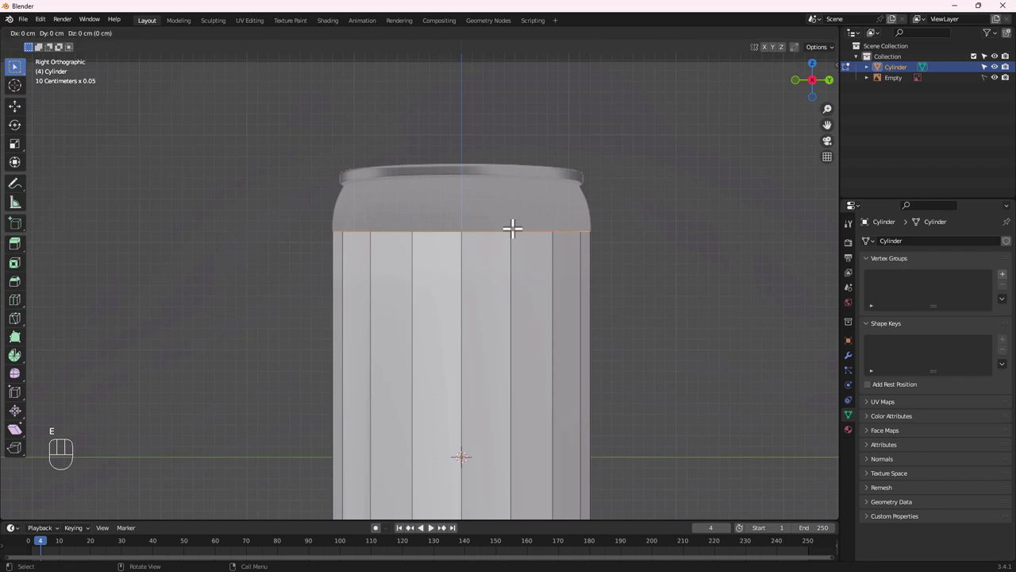
pyautogui.rightClick(517, 206)
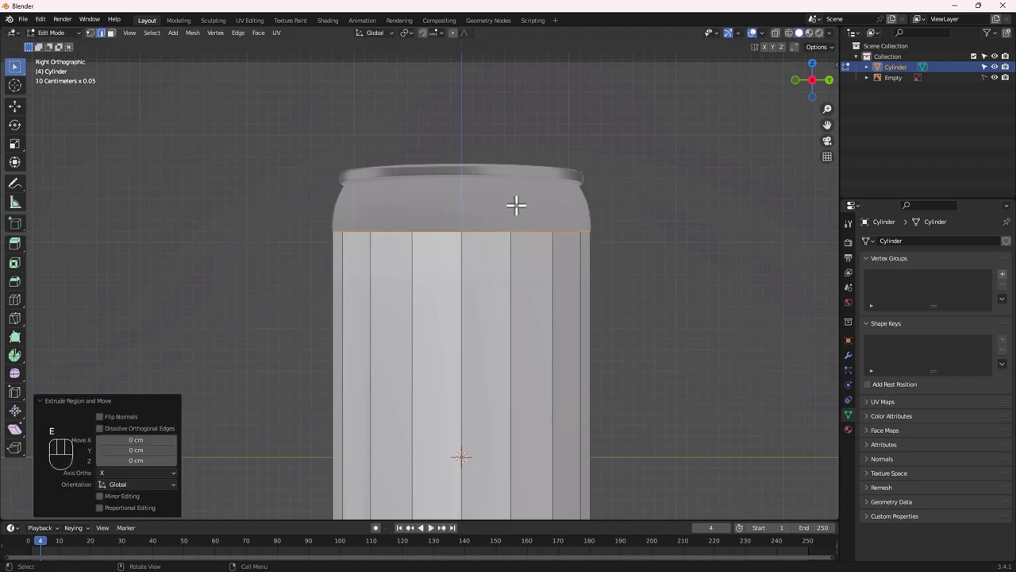
pyautogui.hotkey('ctrl', 'z')
pyautogui.hotkey('ctrl', 'z')
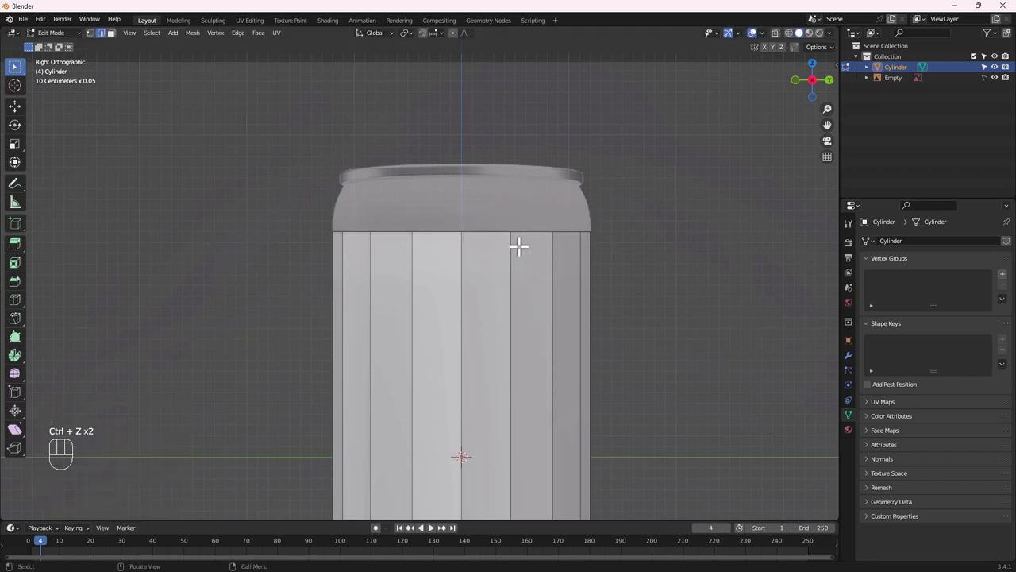
# Select the cylinder's top edge loop and move it up about 0.64 cm to the start of the reference can's shoulder curve
pyautogui.keyDown('alt'); pyautogui.click(493, 233); pyautogui.keyUp('alt')
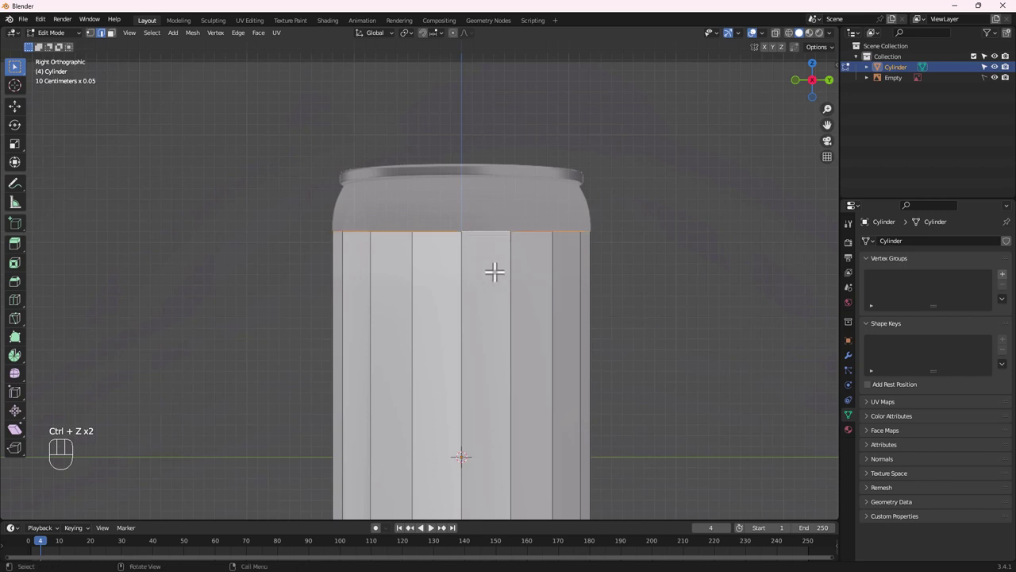
pyautogui.press('g')
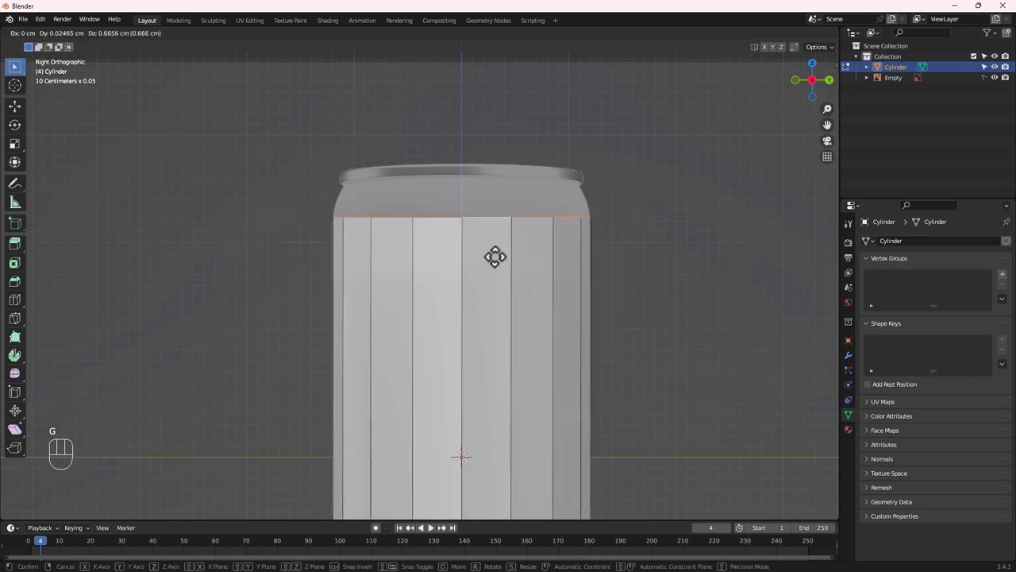
pyautogui.click(493, 258)
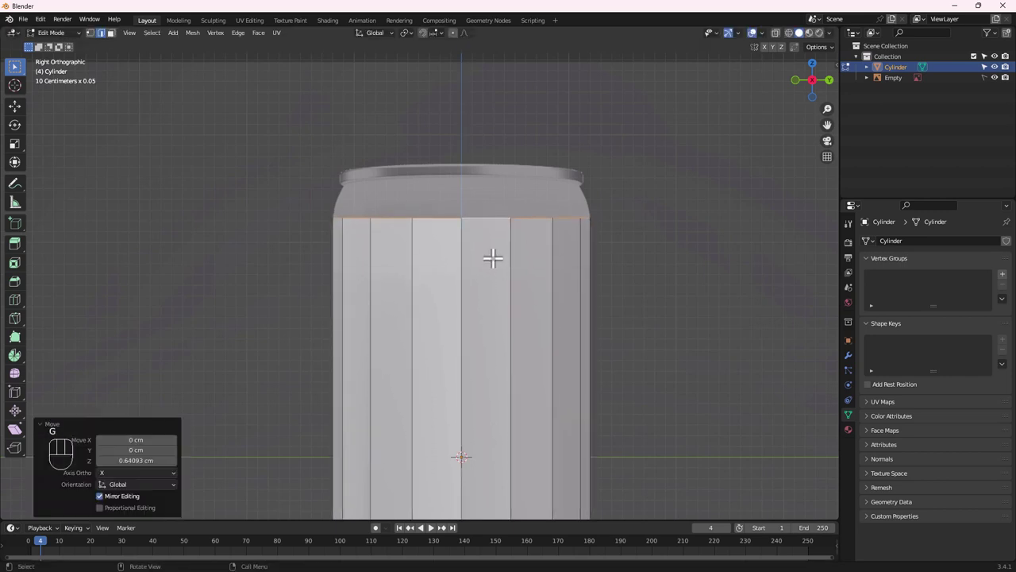
# Extrude the top edge loop about 1.6 cm up the Z axis and scale it to 0.888 to form the can's shoulder
pyautogui.press('e')
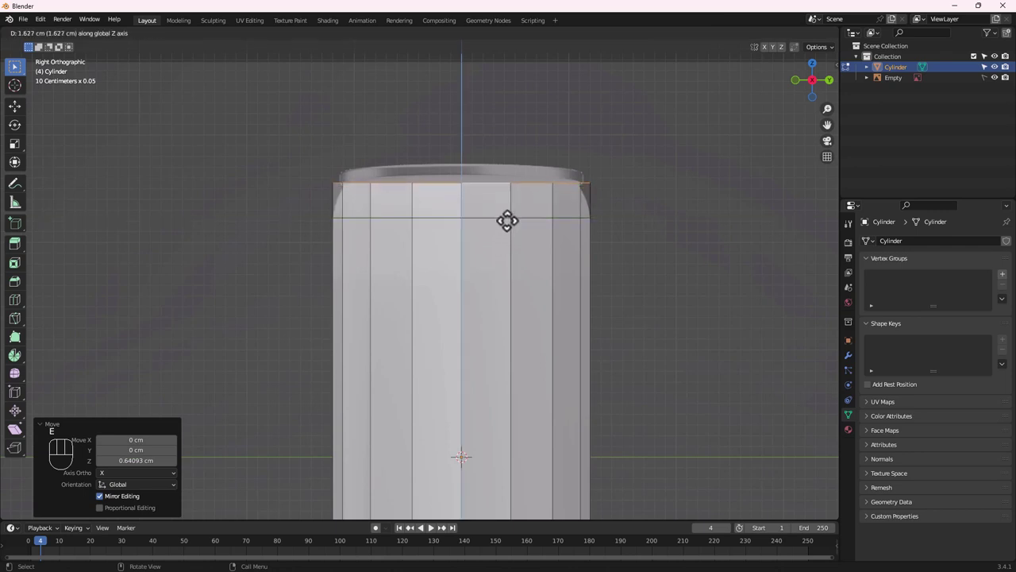
pyautogui.click(508, 222)
pyautogui.press('s')
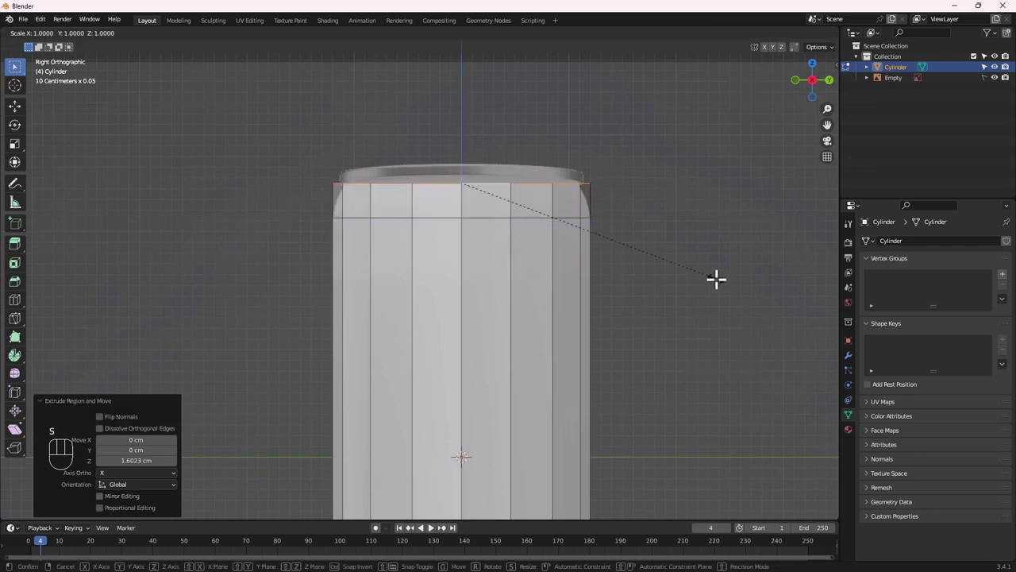
pyautogui.click(689, 265)
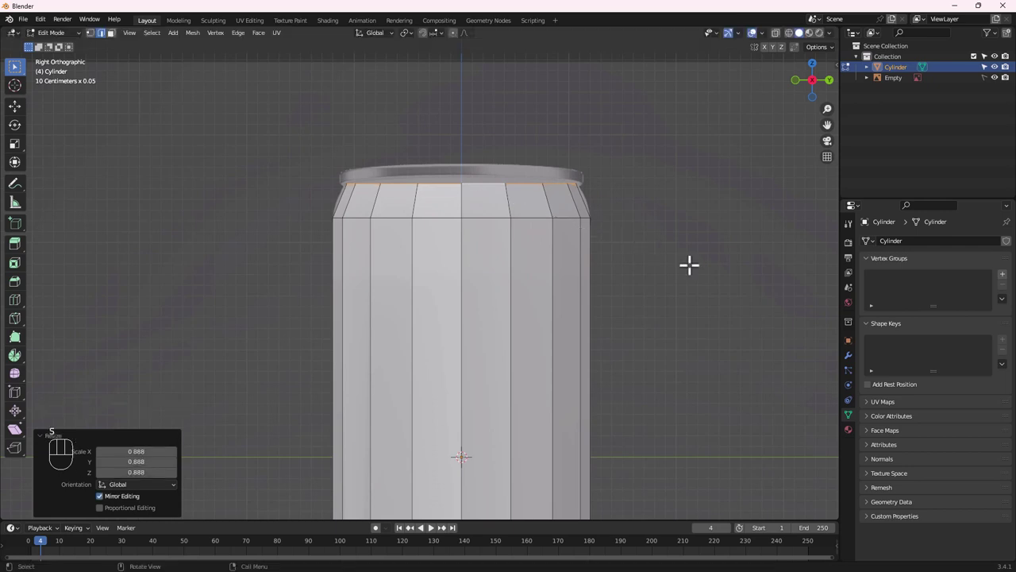
# Extrude the shoulder's top edge loop in place and scale the new loop outward to 1.064 for the rim's underside
pyautogui.moveTo(500, 215); pyautogui.dragTo(678, 325, button='middle')
pyautogui.press('e')
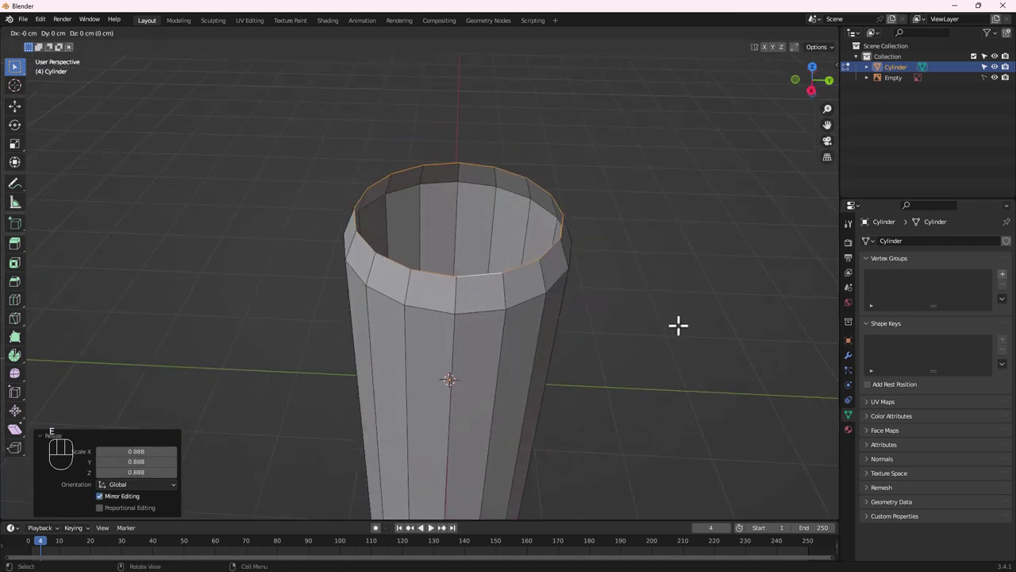
pyautogui.rightClick(669, 300)
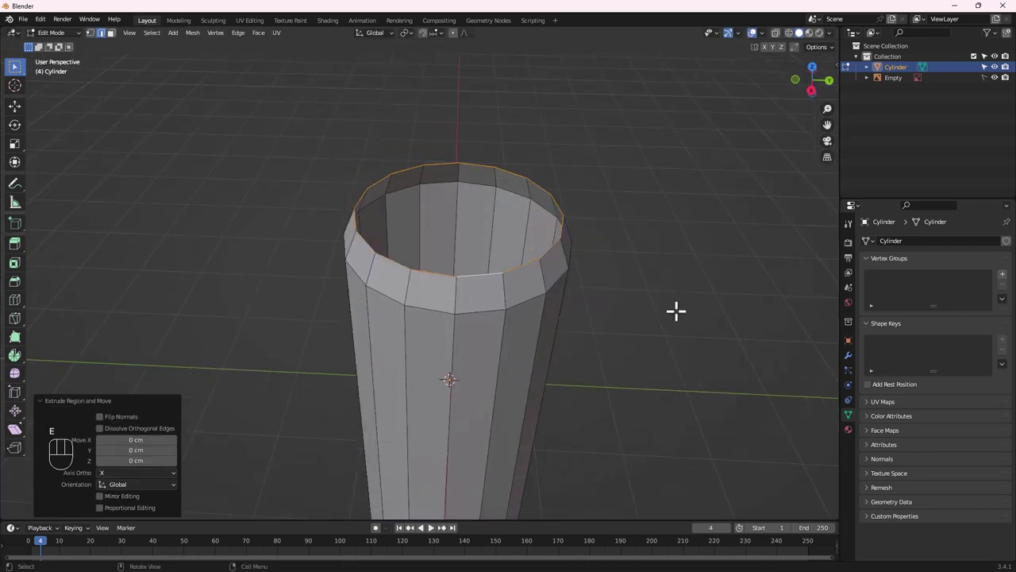
pyautogui.press('s')
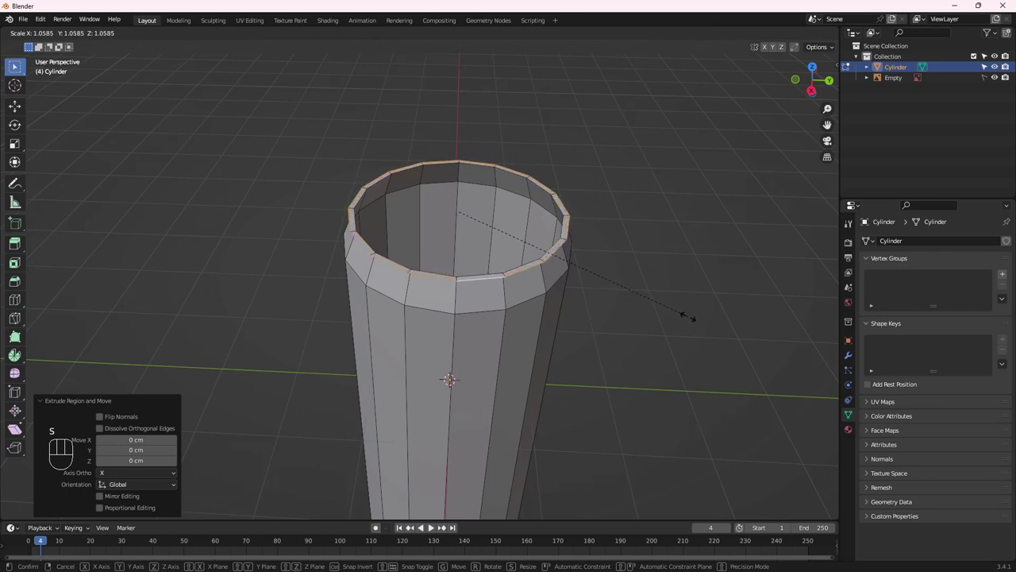
pyautogui.click(693, 316)
# Select only the rim's outer edge loop and extrude it about 0.47 cm up the Z axis
pyautogui.keyDown('alt'); pyautogui.moveTo(483, 334); pyautogui.dragTo(488, 310, button='middle'); pyautogui.keyUp('alt')
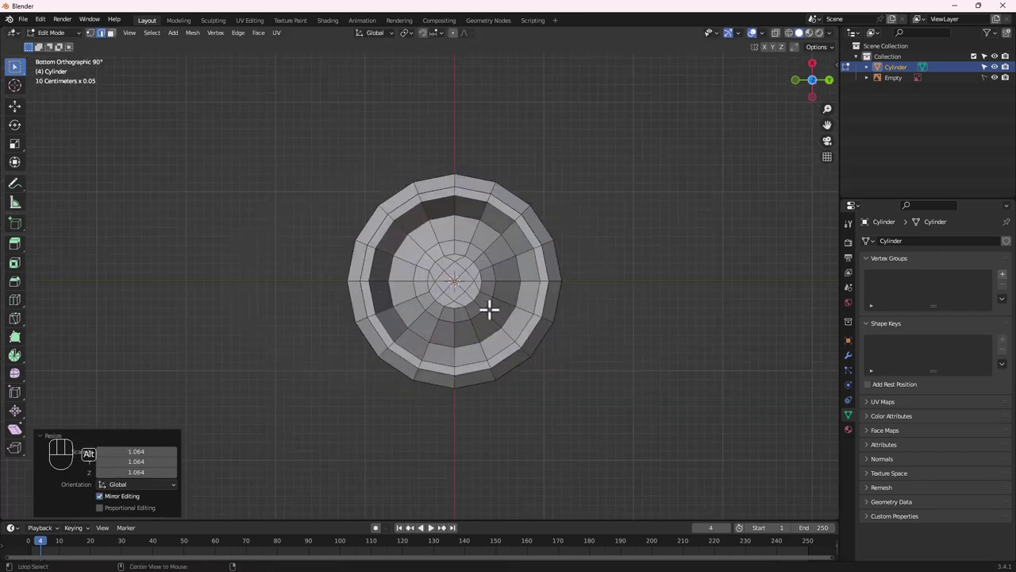
pyautogui.keyDown('alt'); pyautogui.moveTo(490, 274); pyautogui.dragTo(485, 318, button='middle'); pyautogui.keyUp('alt')
pyautogui.press('a')
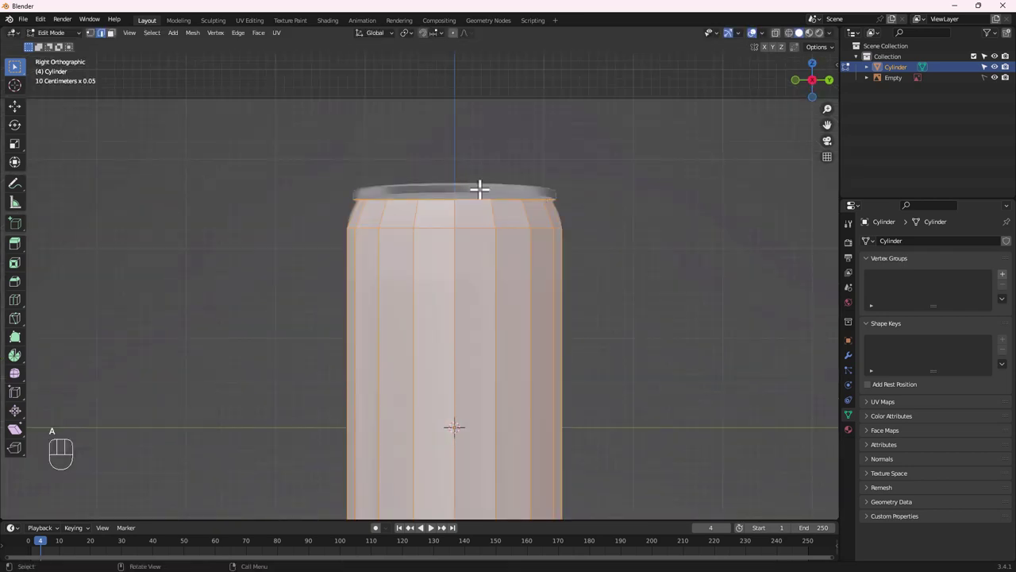
pyautogui.hotkey('alt', 'a')
pyautogui.keyDown('alt'); pyautogui.moveTo(499, 211); pyautogui.dragTo(531, 269, button='middle'); pyautogui.keyUp('alt')
pyautogui.keyDown('alt'); pyautogui.click(530, 270); pyautogui.keyUp('alt')
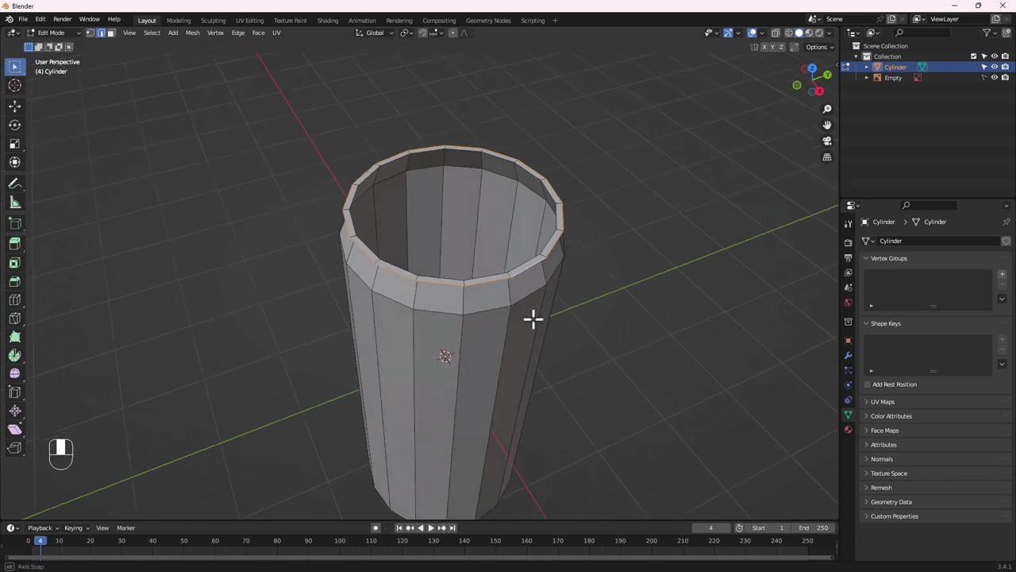
pyautogui.keyDown('alt'); pyautogui.moveTo(533, 318); pyautogui.dragTo(512, 292, button='middle'); pyautogui.keyUp('alt')
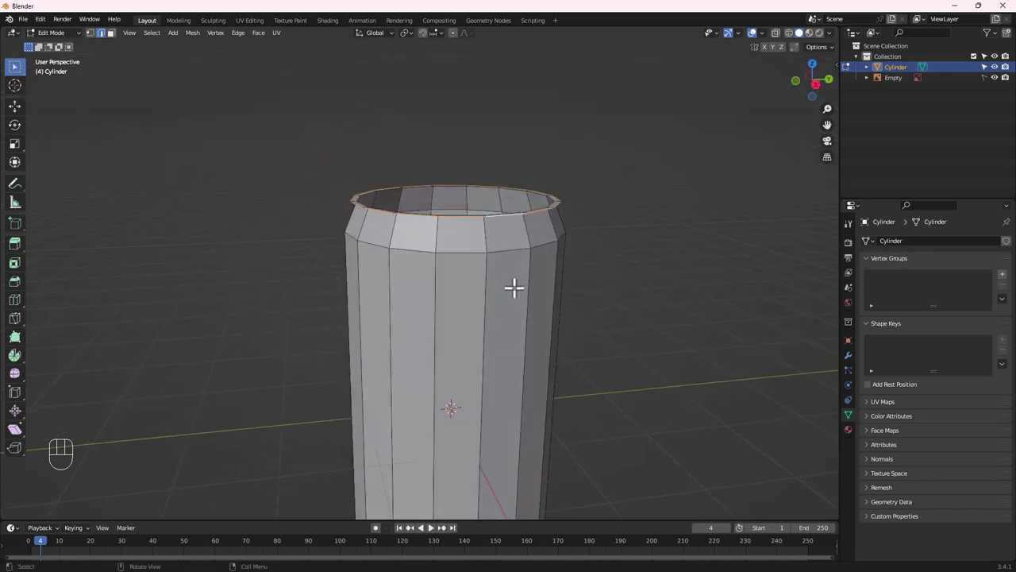
pyautogui.press('e')
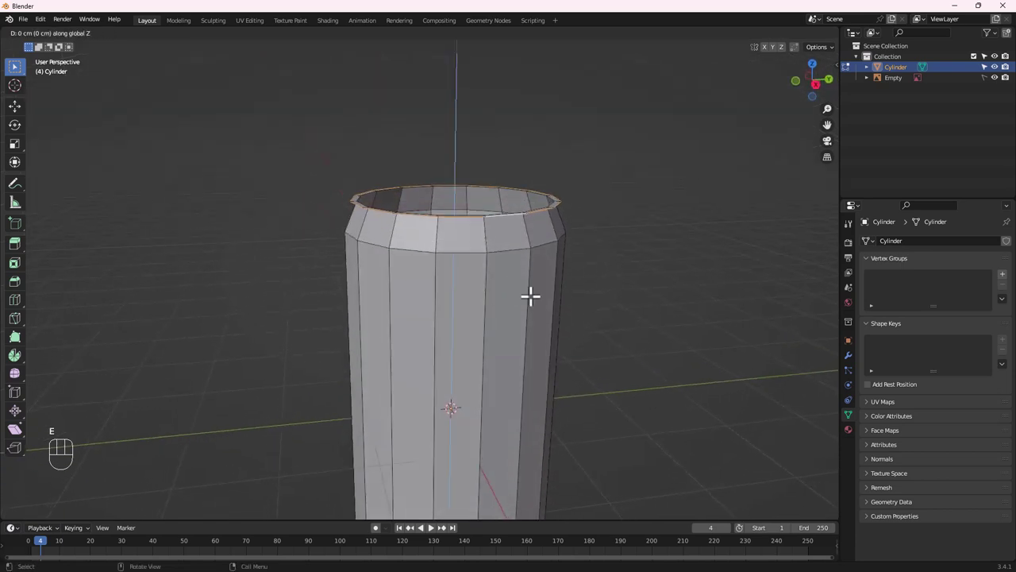
pyautogui.click(527, 288)
# Raise the rim's top edge loop about 0.06 cm along Z in the right orthographic view to match the reference can
pyautogui.keyDown('alt'); pyautogui.moveTo(528, 288); pyautogui.dragTo(463, 390, button='middle'); pyautogui.keyUp('alt')
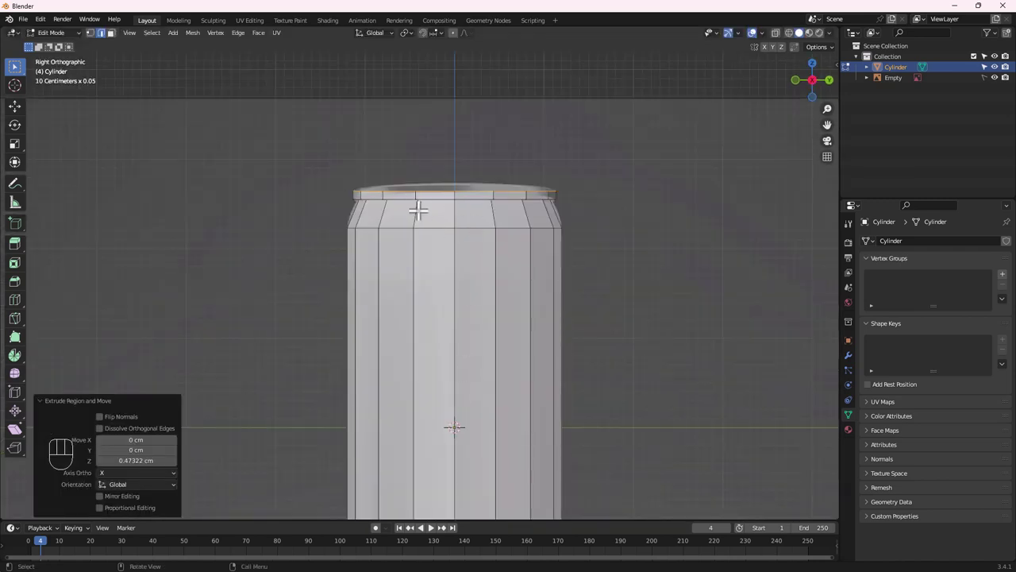
pyautogui.press('g')
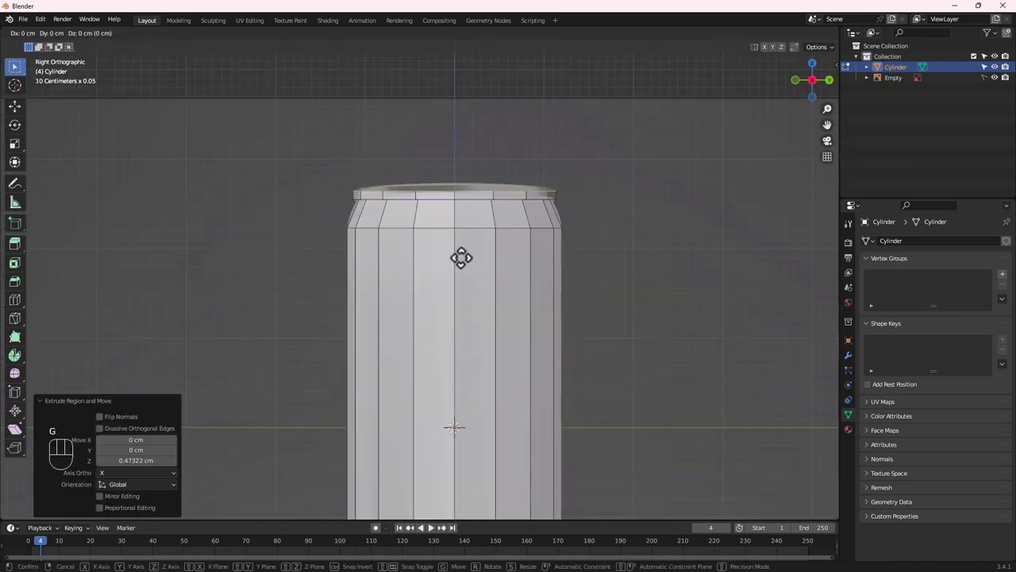
pyautogui.press('z')
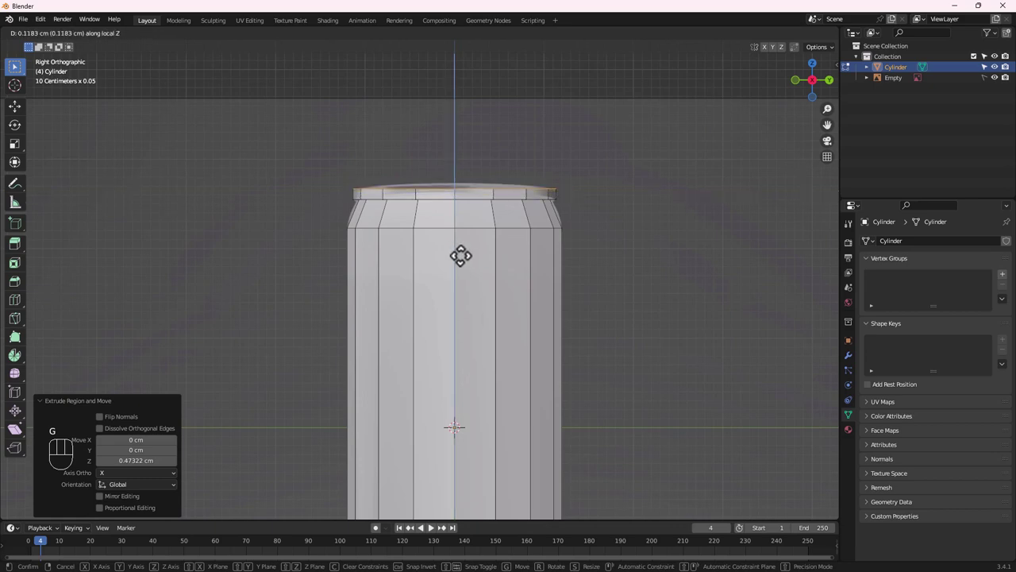
pyautogui.click(460, 256)
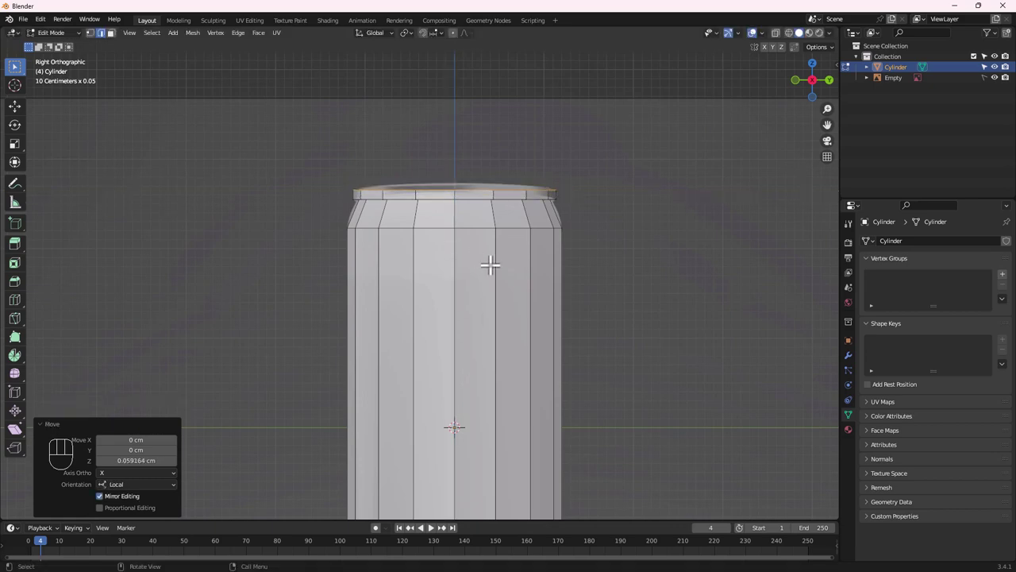
# Extrude the rim's top edge loop inward at a scale of 0.900
pyautogui.moveTo(490, 265); pyautogui.dragTo(514, 293, button='middle')
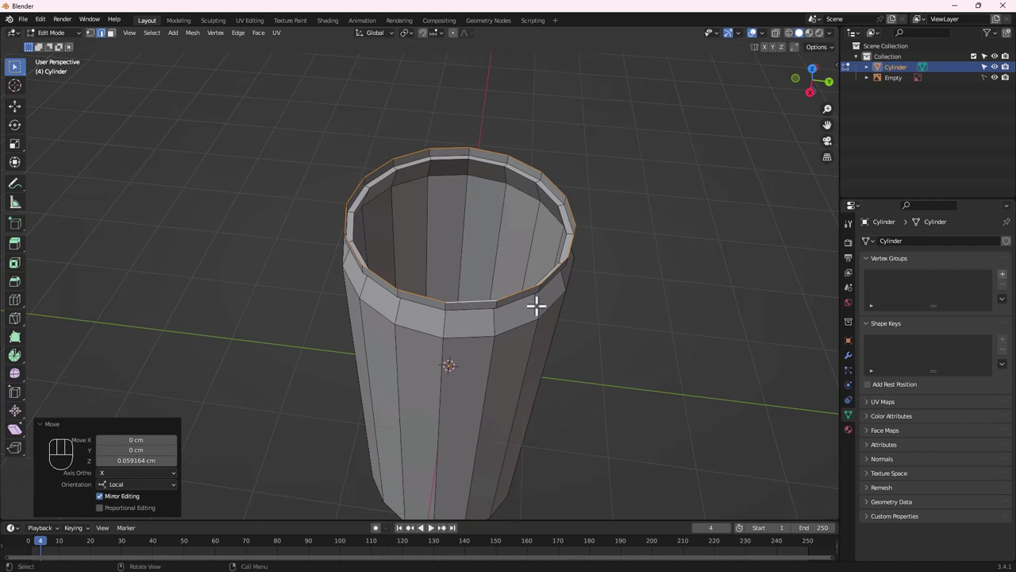
pyautogui.press('e')
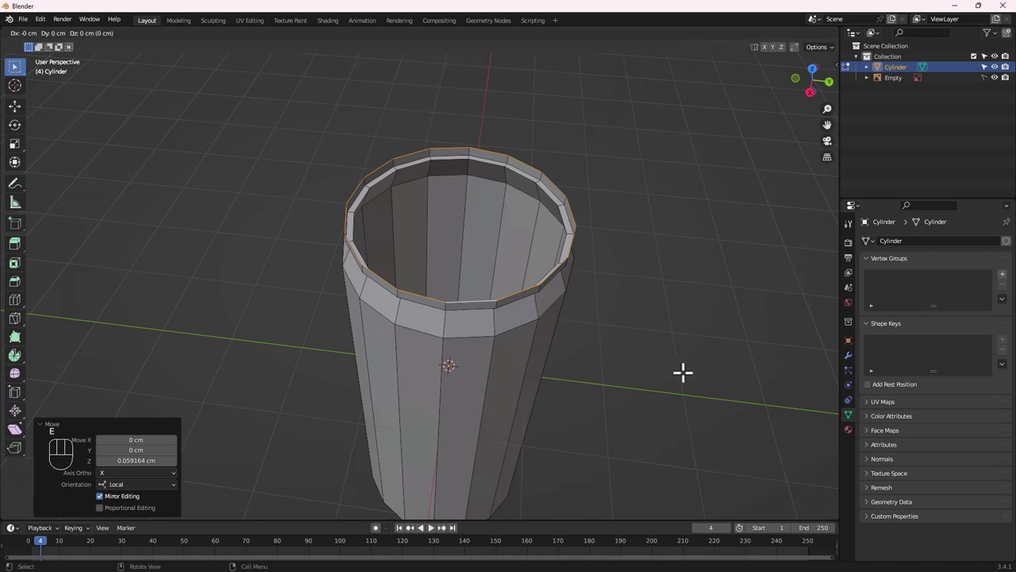
pyautogui.press('s')
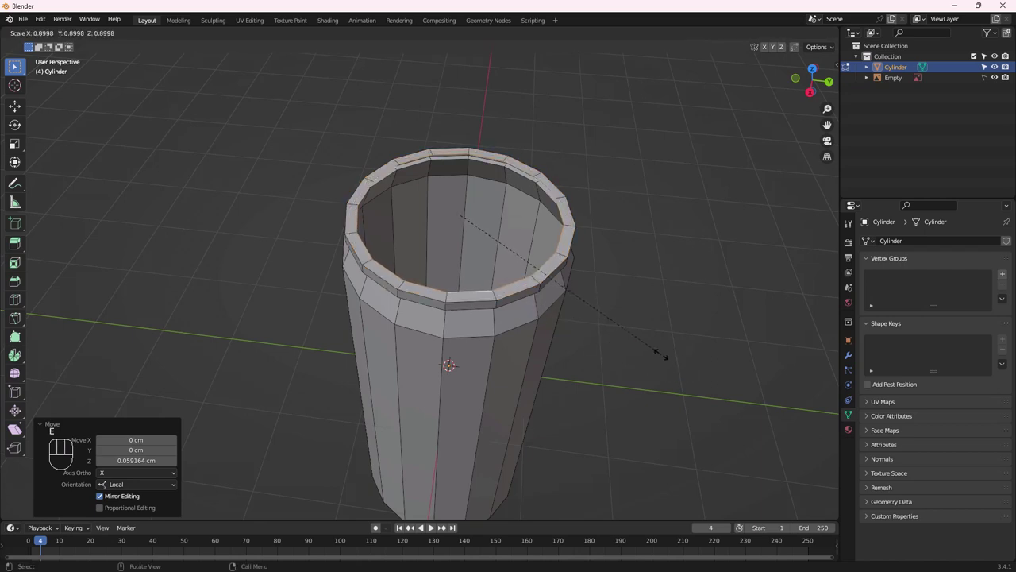
pyautogui.click(661, 354)
# Extrude the rim's inner edge loop about 0.81 cm down the Z axis into the can
pyautogui.moveTo(585, 385); pyautogui.dragTo(565, 356, button='middle')
pyautogui.press('e')
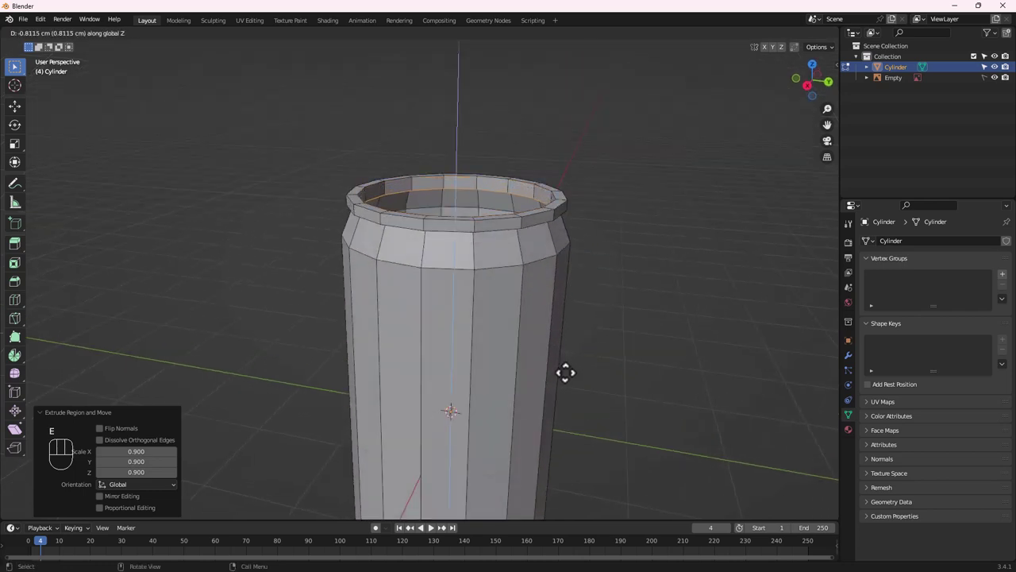
pyautogui.click(565, 372)
# Return to Object Mode and add a Subdivision Surface modifier to the can
pyautogui.moveTo(569, 386); pyautogui.dragTo(511, 397, button='middle')
pyautogui.press('Tab')
pyautogui.scroll(-4, 425, 432)
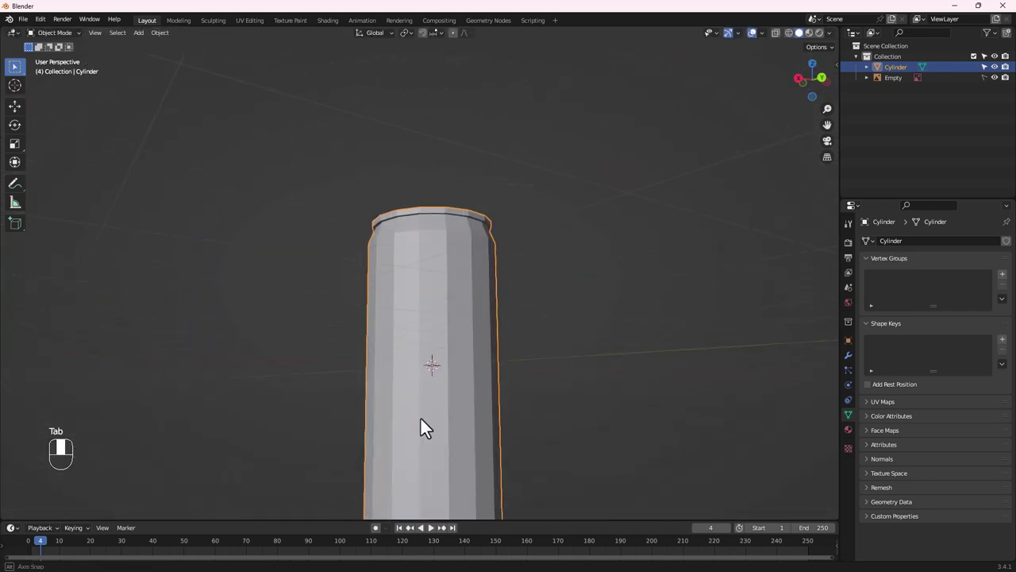
pyautogui.moveTo(433, 431); pyautogui.dragTo(432, 397, button='middle')
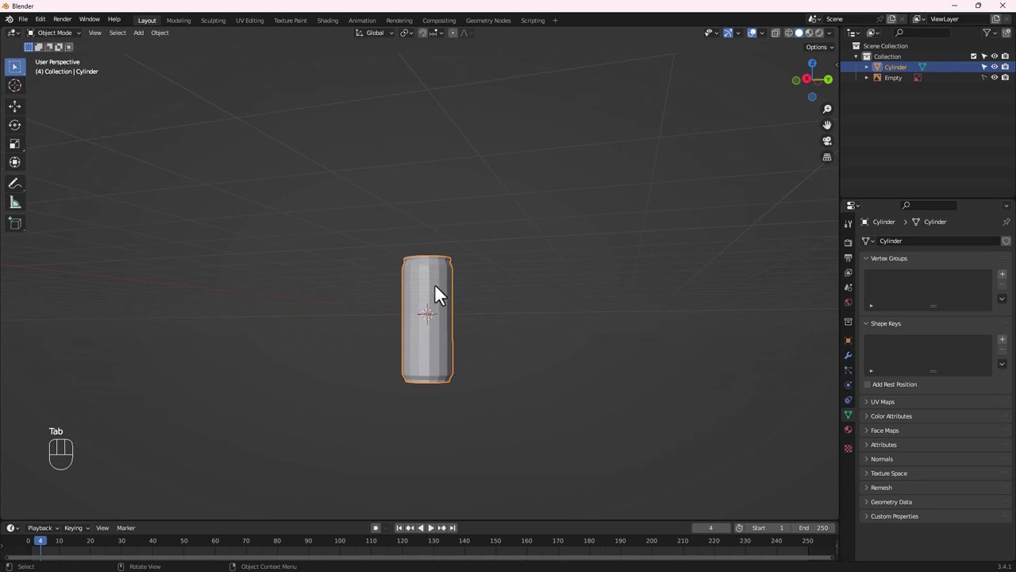
pyautogui.click(847, 355)
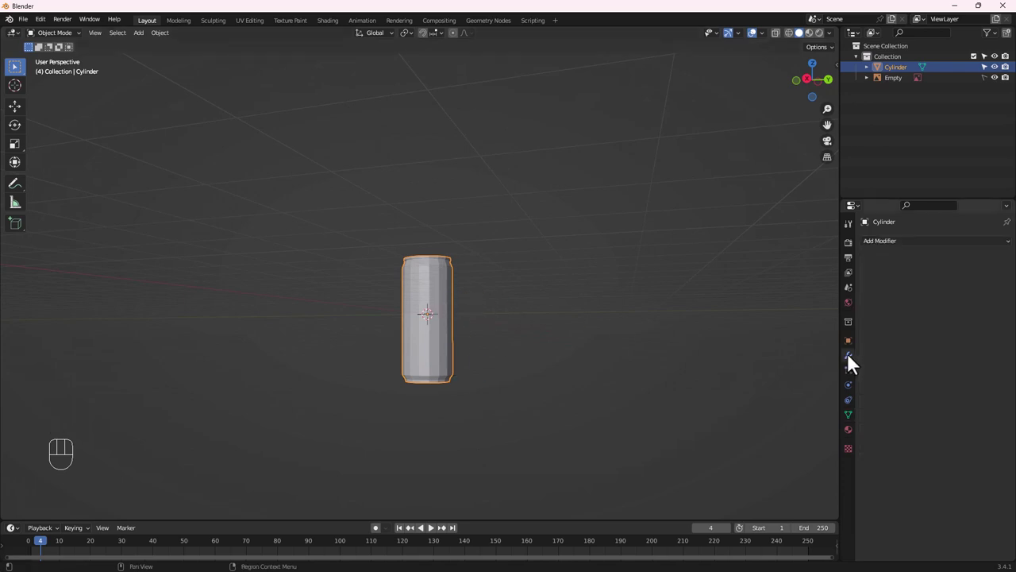
pyautogui.click(895, 240)
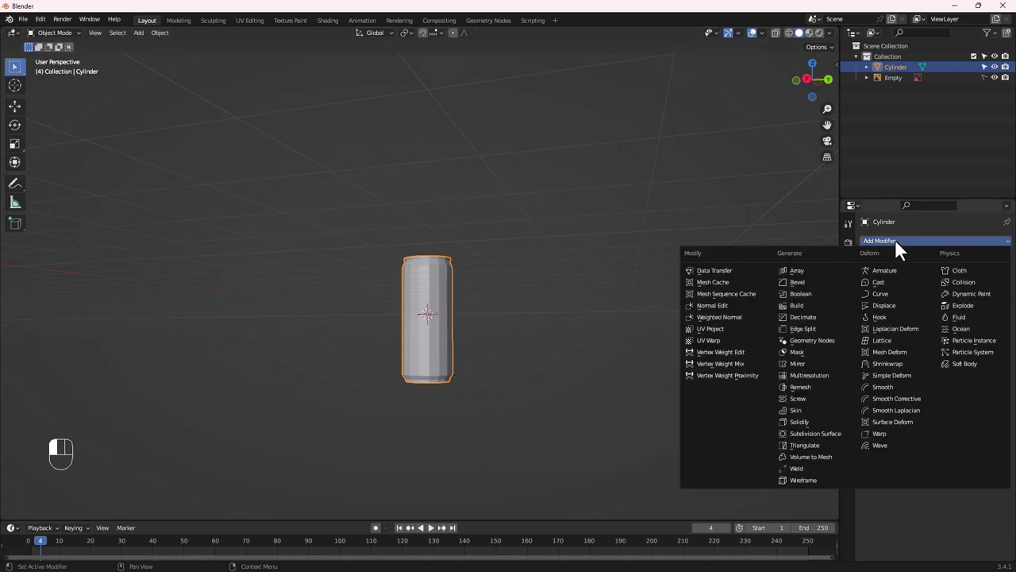
pyautogui.click(802, 433)
# Apply Shade Smooth to the can in Object Mode
pyautogui.scroll(6, 437, 326)
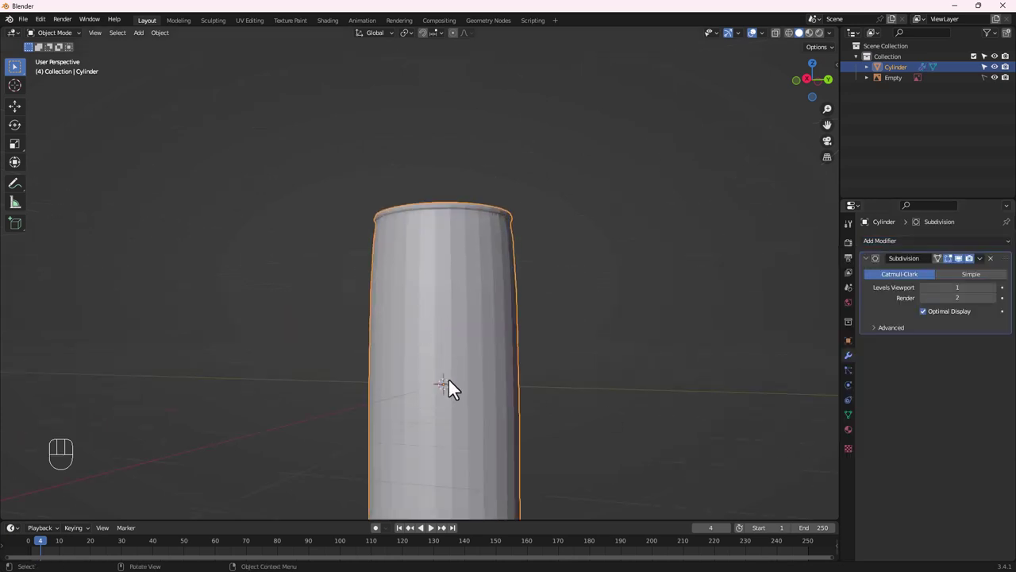
pyautogui.press('Tab')
pyautogui.scroll(-3, 450, 381)
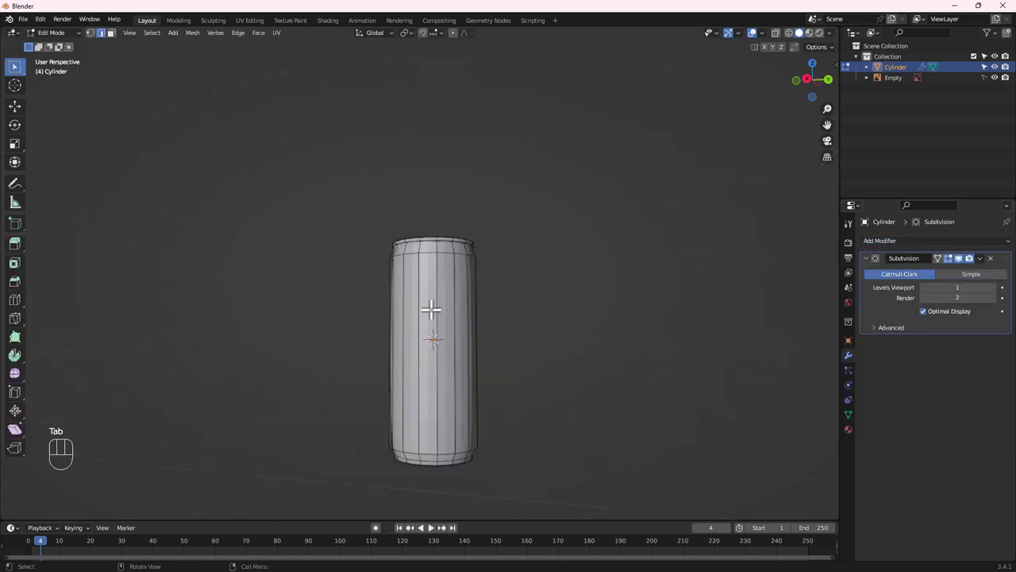
pyautogui.rightClick(432, 307)
pyautogui.press('Tab')
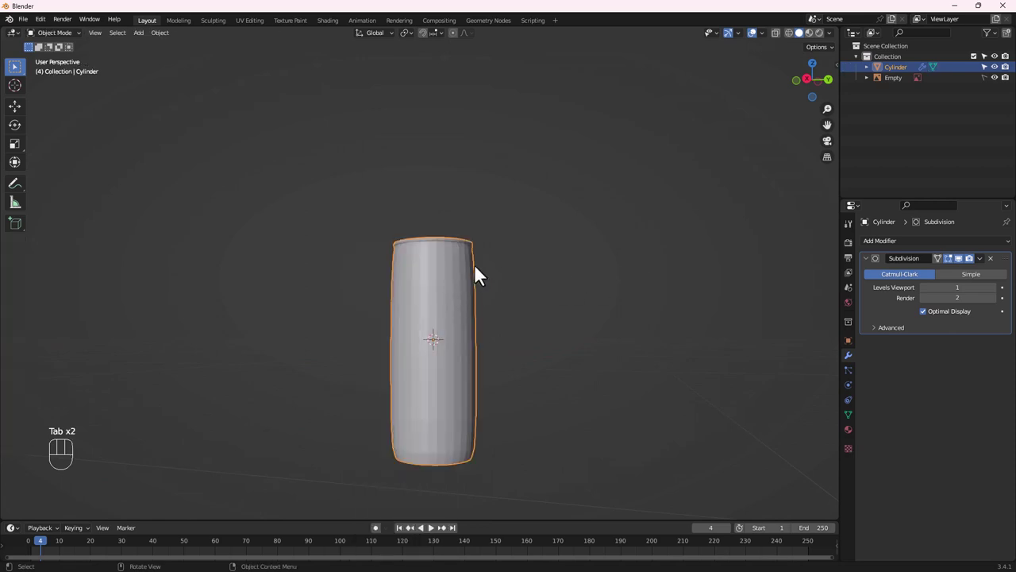
pyautogui.rightClick(446, 288)
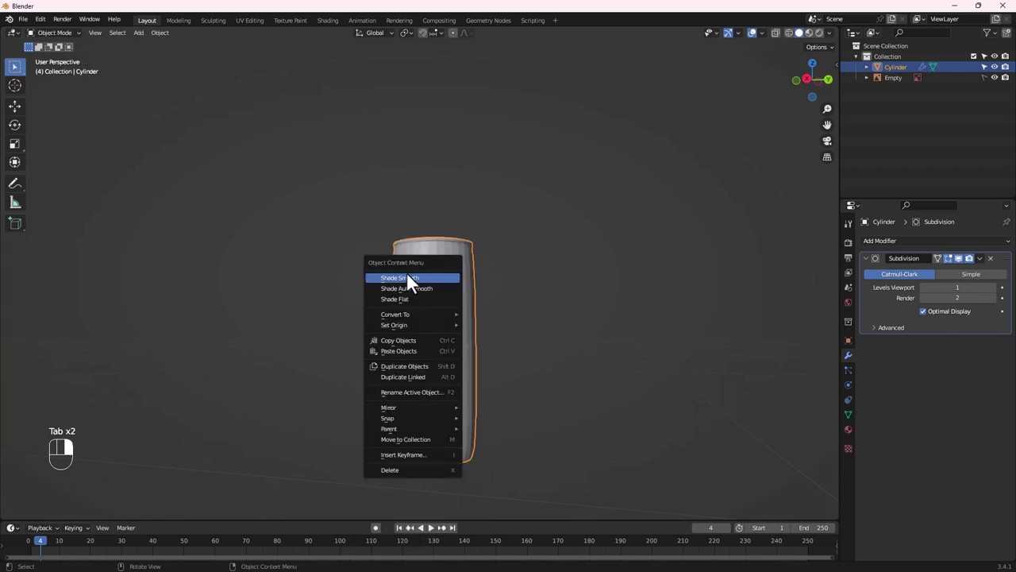
pyautogui.click(409, 277)
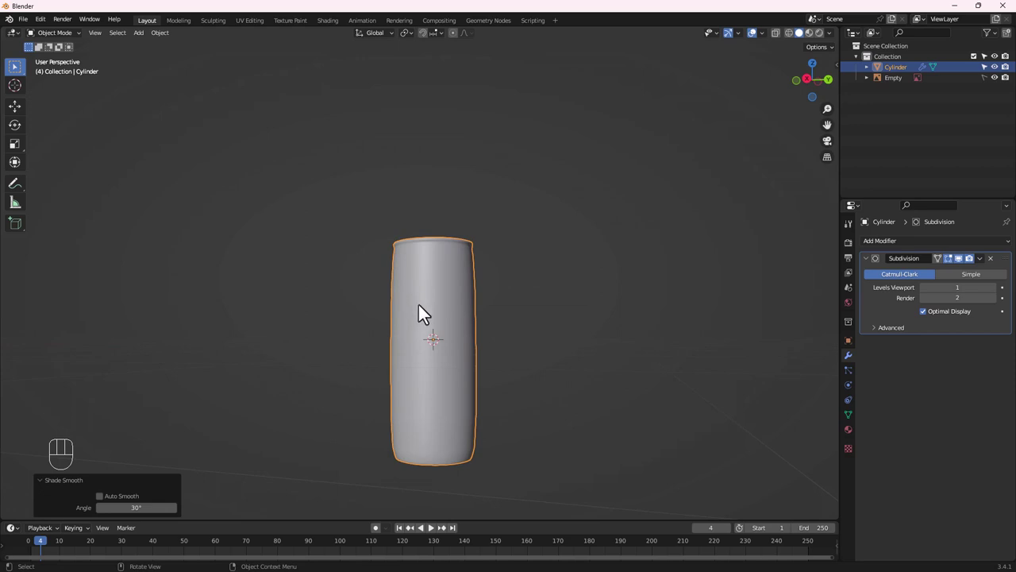
# Add six evenly spaced horizontal loop cuts around the can's body in Edit Mode, without sliding them
pyautogui.press('Tab')
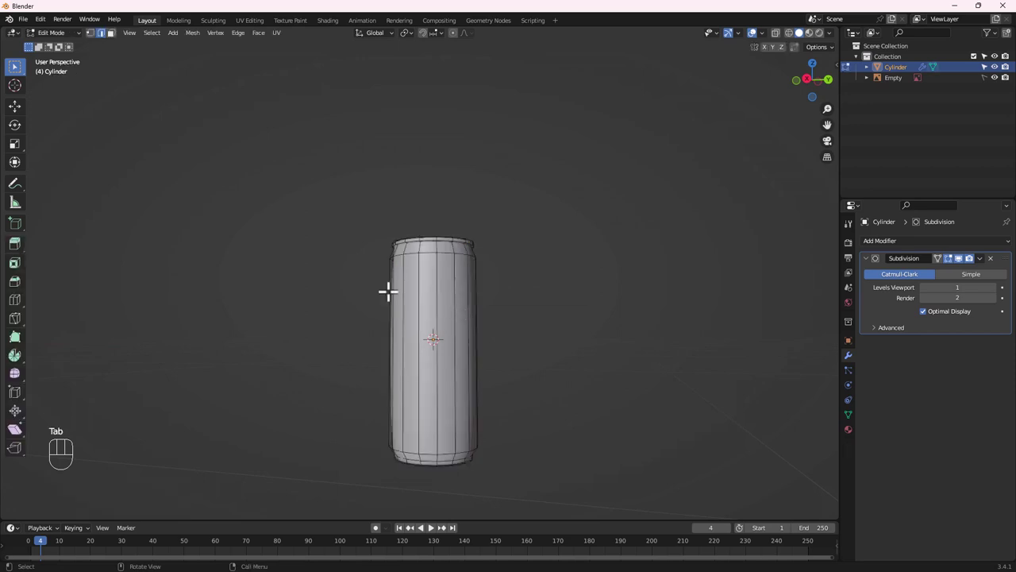
pyautogui.scroll(1, 432, 358)
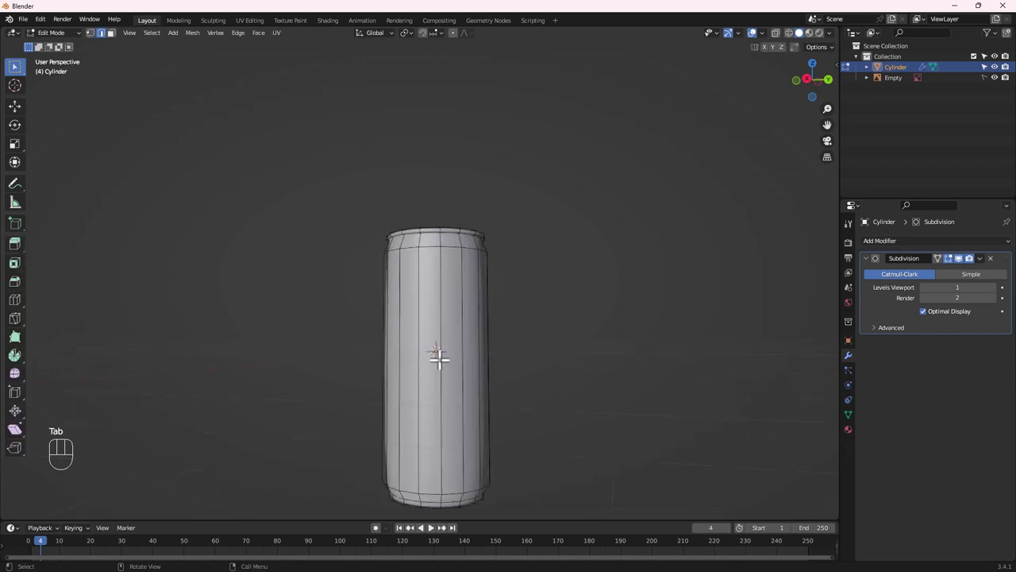
pyautogui.moveTo(438, 354); pyautogui.dragTo(426, 436, button='middle')
pyautogui.moveTo(385, 397); pyautogui.dragTo(404, 357, button='middle')
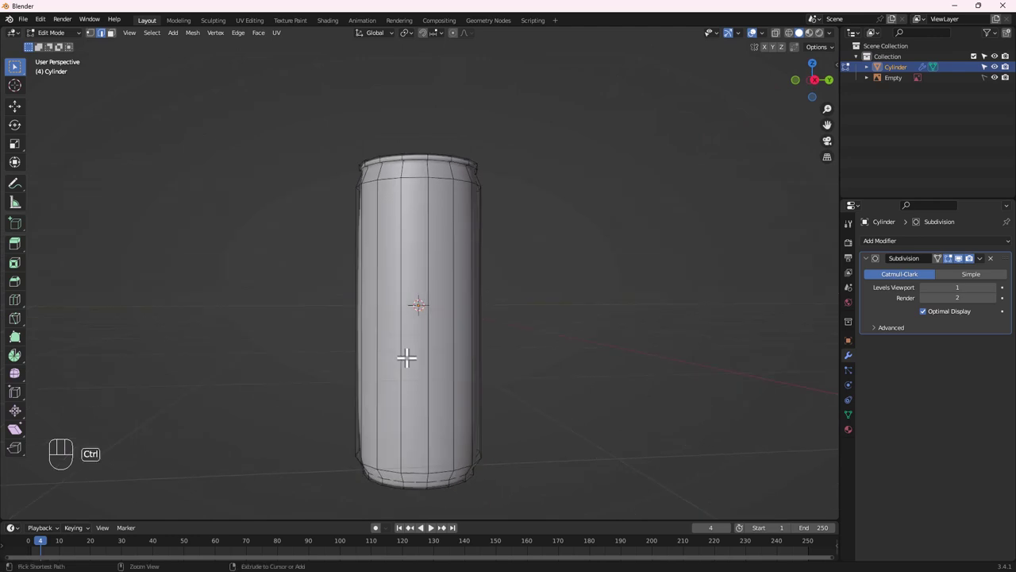
pyautogui.hotkey('ctrl', 'r')
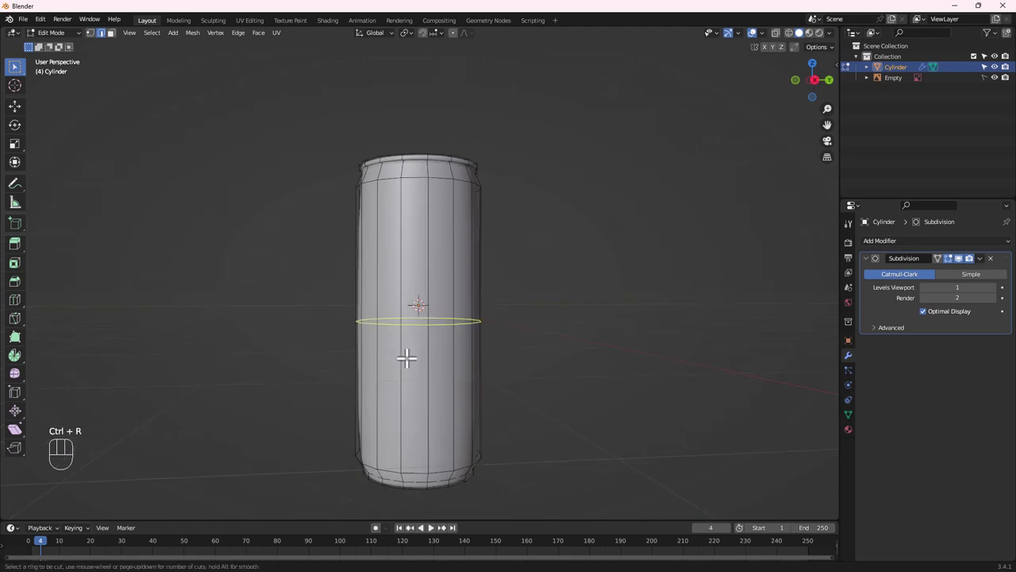
pyautogui.scroll(4, 405, 359)
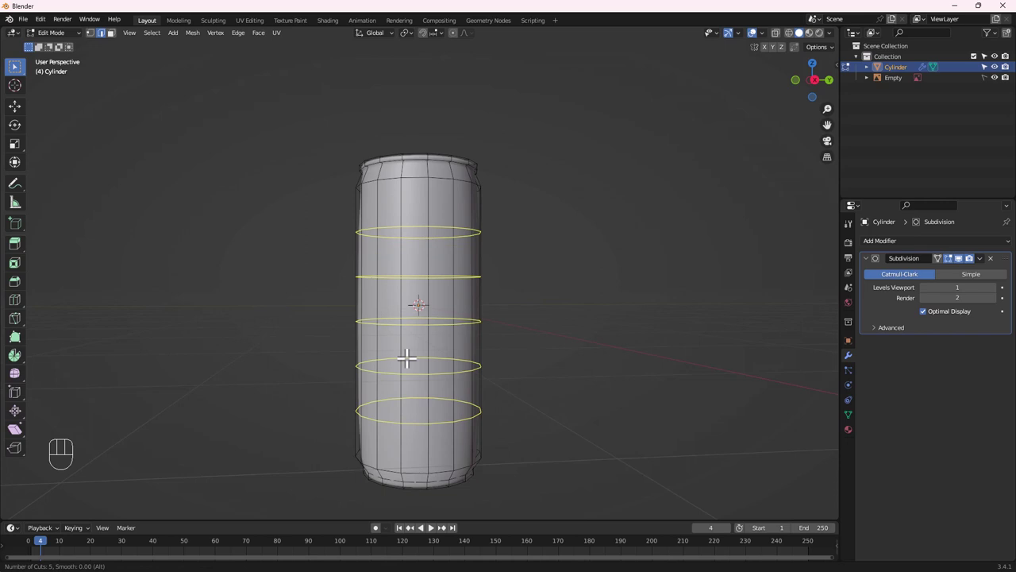
pyautogui.scroll(3, 406, 359)
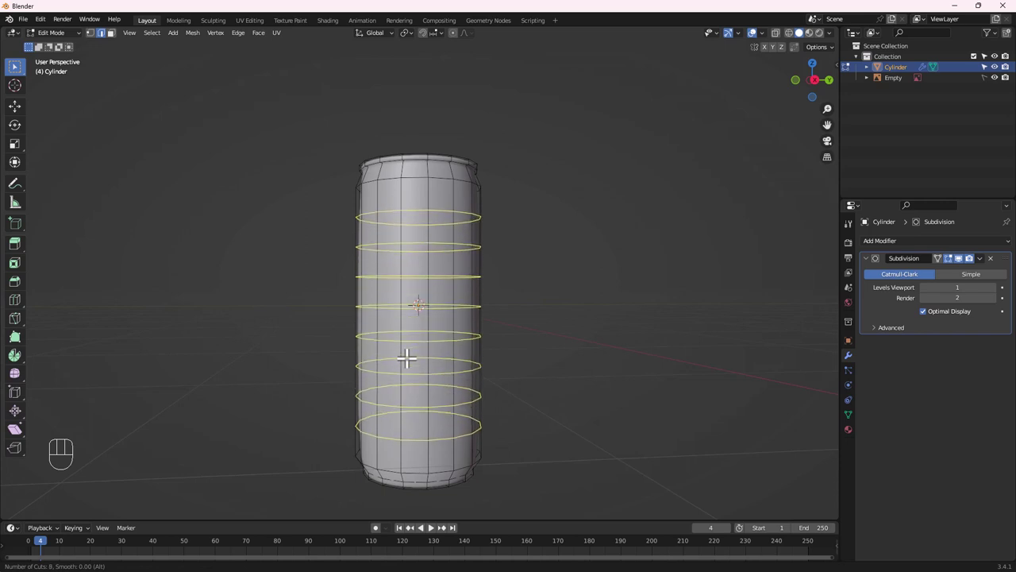
pyautogui.scroll(-2, 405, 359)
pyautogui.click(406, 359)
pyautogui.rightClick(406, 359)
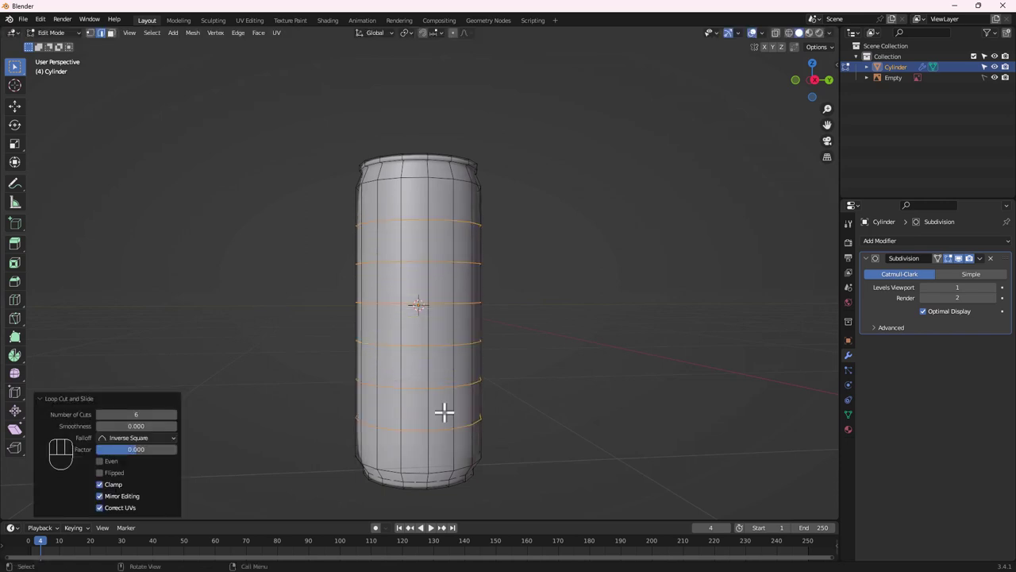
# Add a centred loop cut around the can's bottom taper and scale it by about 1.045, followed by a correction of about 0.984
pyautogui.moveTo(445, 413); pyautogui.dragTo(405, 369, button='middle')
pyautogui.scroll(3, 345, 374)
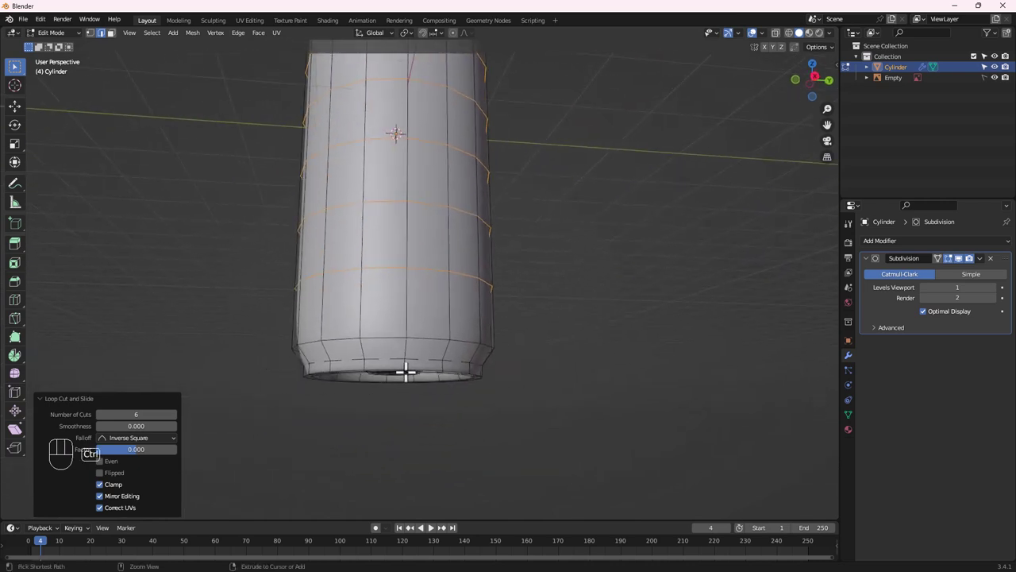
pyautogui.hotkey('ctrl', 'r')
pyautogui.click(360, 345)
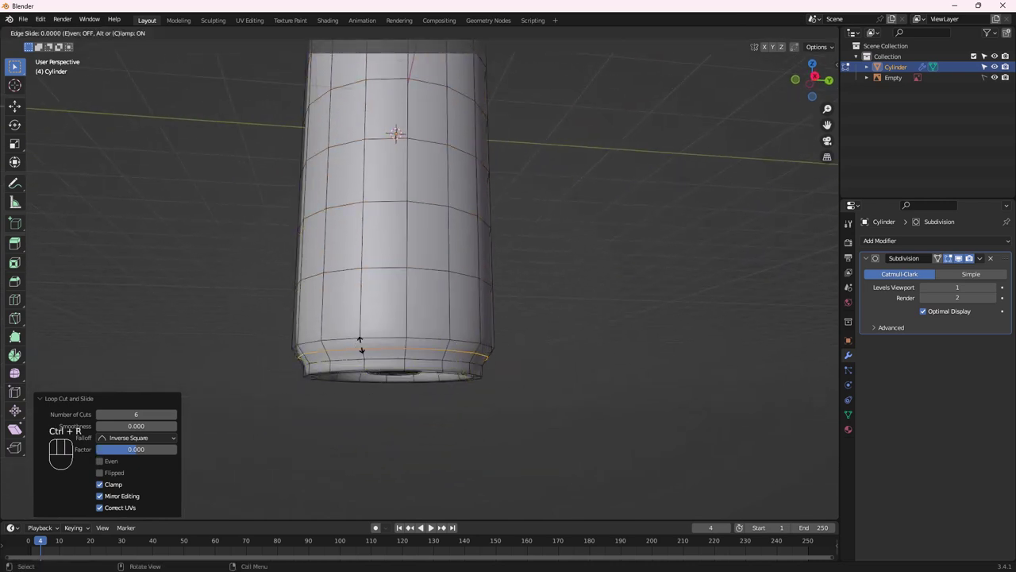
pyautogui.rightClick(360, 344)
pyautogui.press('s')
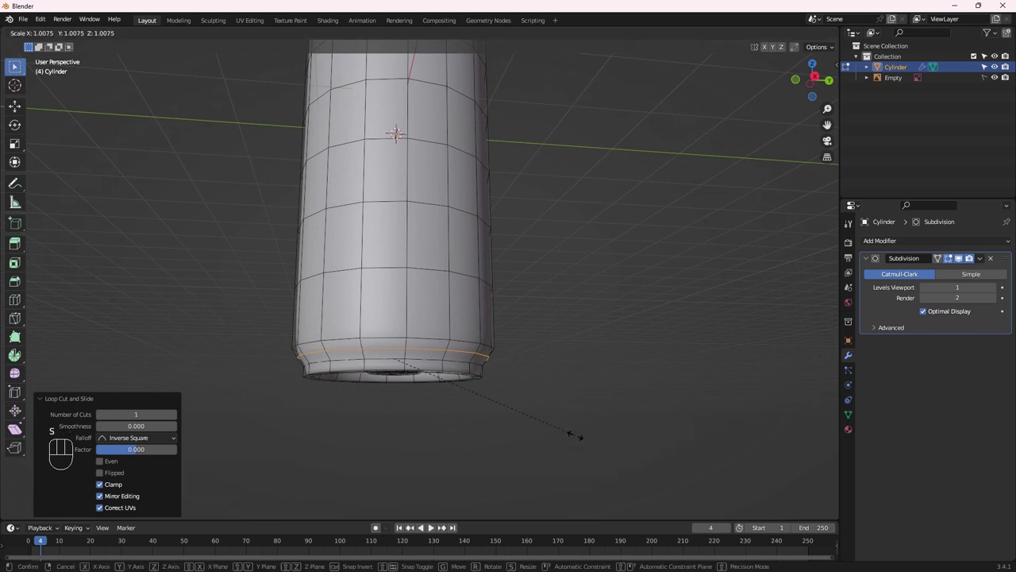
pyautogui.click(581, 437)
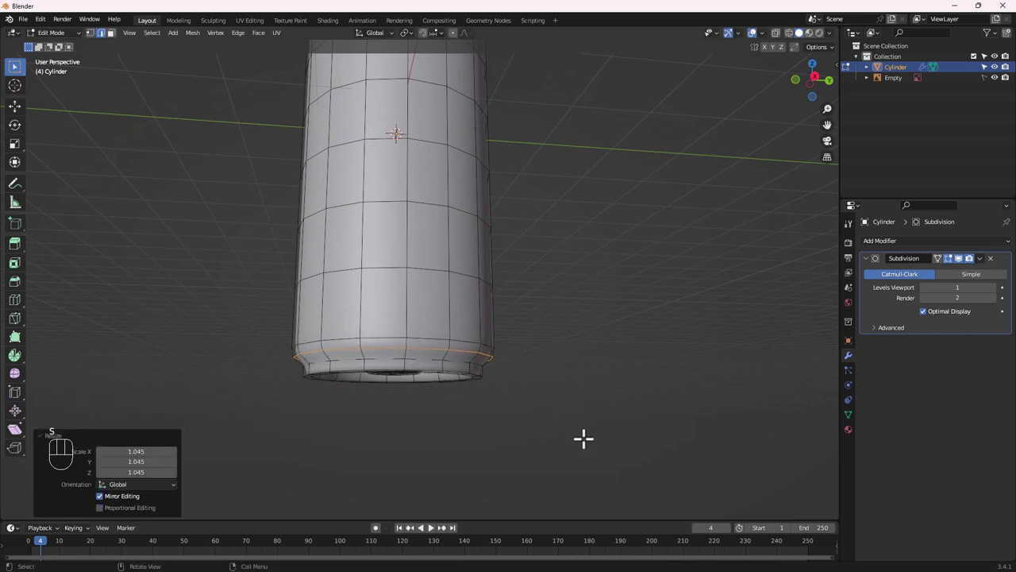
pyautogui.press('s')
pyautogui.click(577, 437)
# Add a loop cut low on the can's body, slid down close to the bottom taper with a factor of about 0.91
pyautogui.hotkey('ctrl', 'r')
pyautogui.click(399, 351)
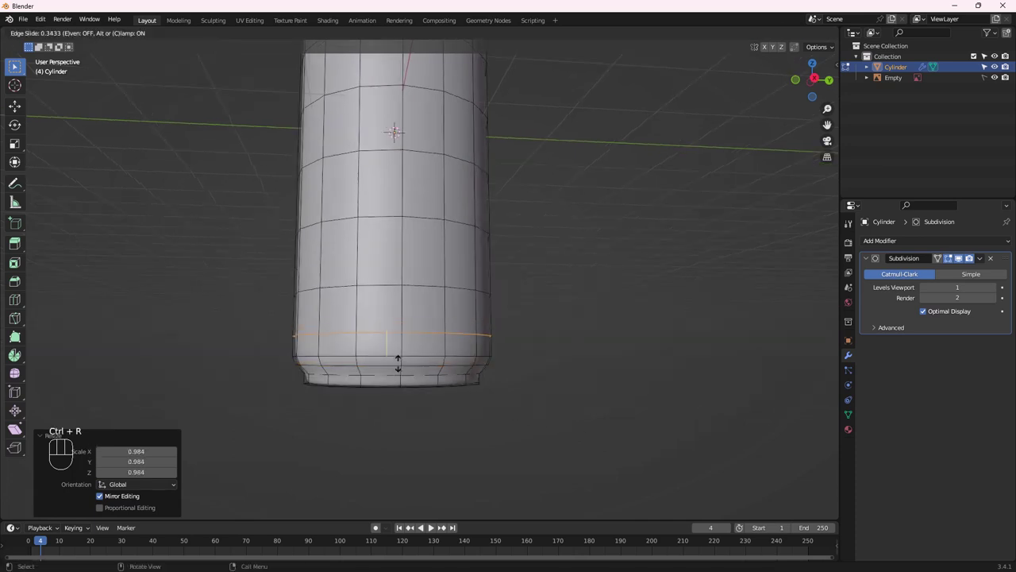
pyautogui.click(402, 379)
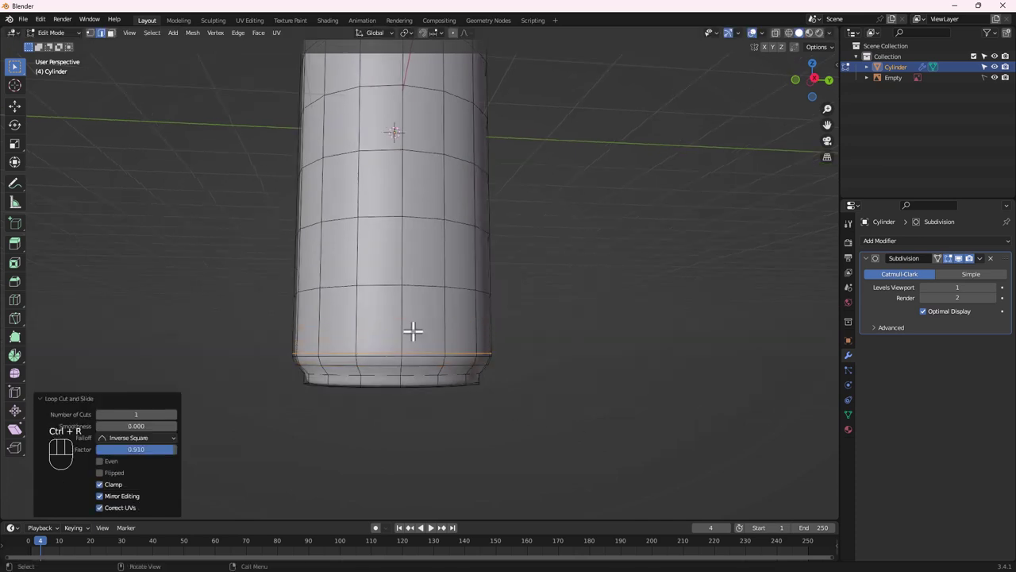
pyautogui.moveTo(413, 334); pyautogui.dragTo(433, 386, button='middle')
pyautogui.press('Tab')
pyautogui.moveTo(519, 404); pyautogui.dragTo(566, 378, button='middle')
pyautogui.moveTo(400, 373); pyautogui.dragTo(508, 411, button='middle')
pyautogui.press('Tab')
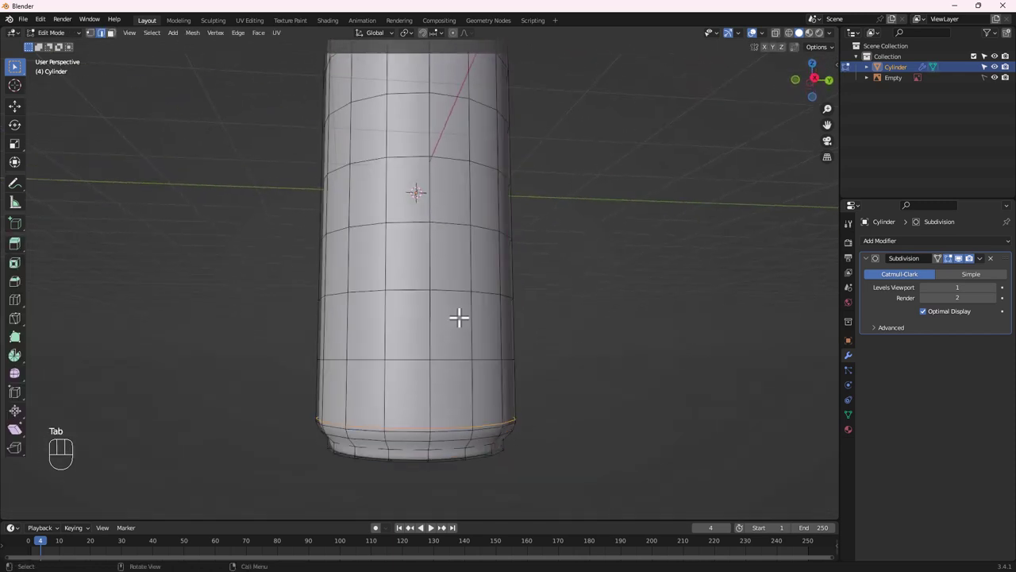
# Add a loop cut on the upper body, slid up close to the shoulder edge with a factor of about -0.83
pyautogui.keyDown('shift'); pyautogui.moveTo(458, 317); pyautogui.dragTo(490, 265, button='middle'); pyautogui.keyUp('shift')
pyautogui.scroll(4, 424, 235)
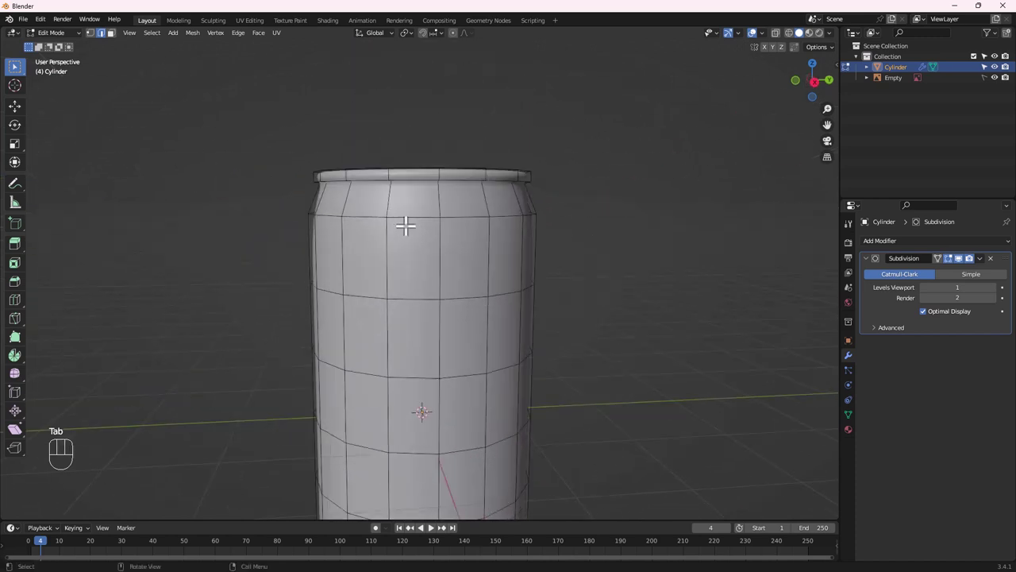
pyautogui.hotkey('ctrl', 'r')
pyautogui.click(441, 271)
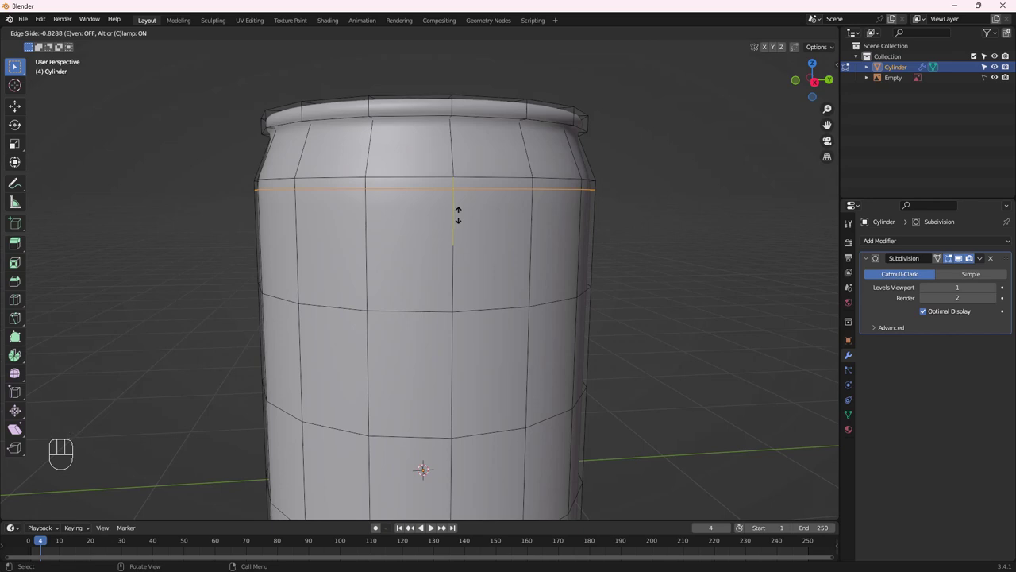
pyautogui.click(458, 215)
pyautogui.keyDown('ctrl'); pyautogui.moveTo(424, 208); pyautogui.dragTo(420, 164, button='middle'); pyautogui.keyUp('ctrl')
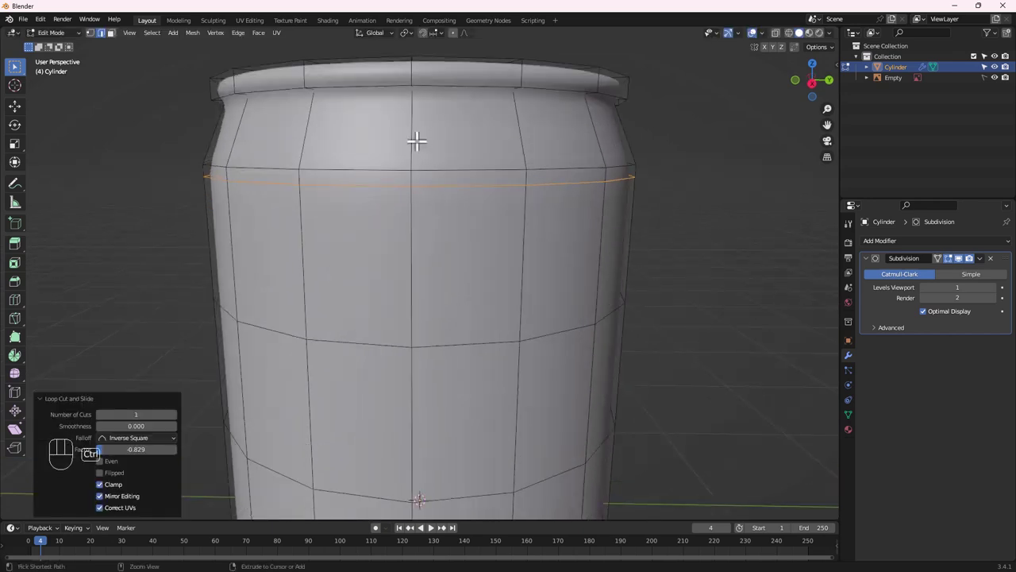
# Add a centred loop cut around the tapered shoulder and scale it outward by about 1.032 to round the shoulder
pyautogui.hotkey('ctrl', 'r')
pyautogui.click(416, 140)
pyautogui.click(416, 140)
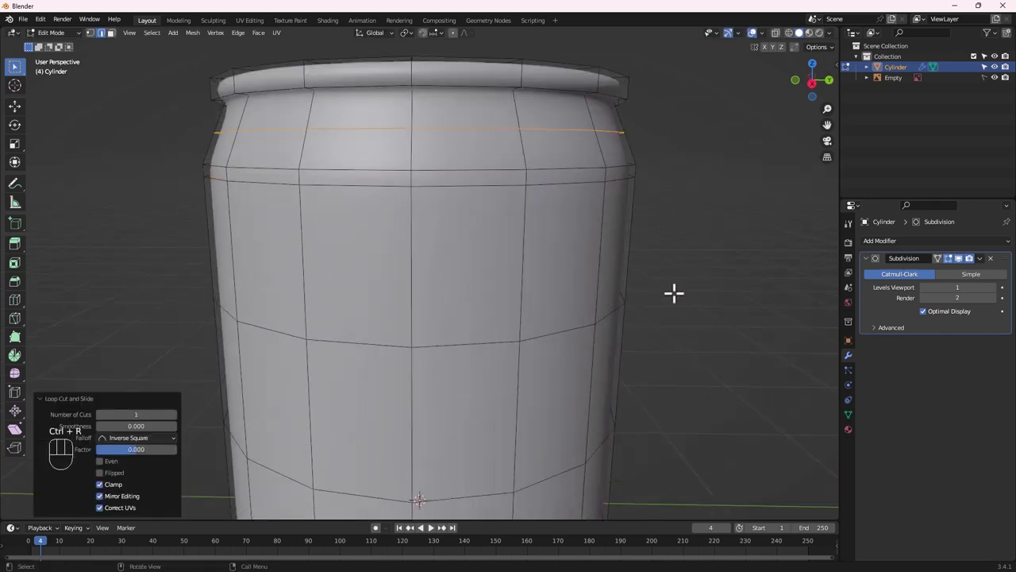
pyautogui.press('s')
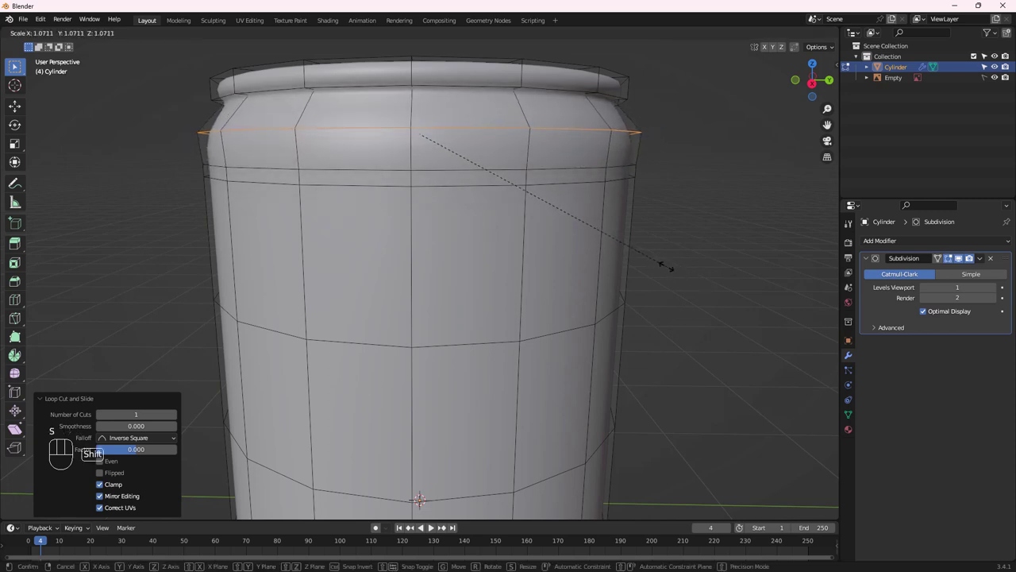
pyautogui.click(569, 223)
pyautogui.scroll(3, 555, 178)
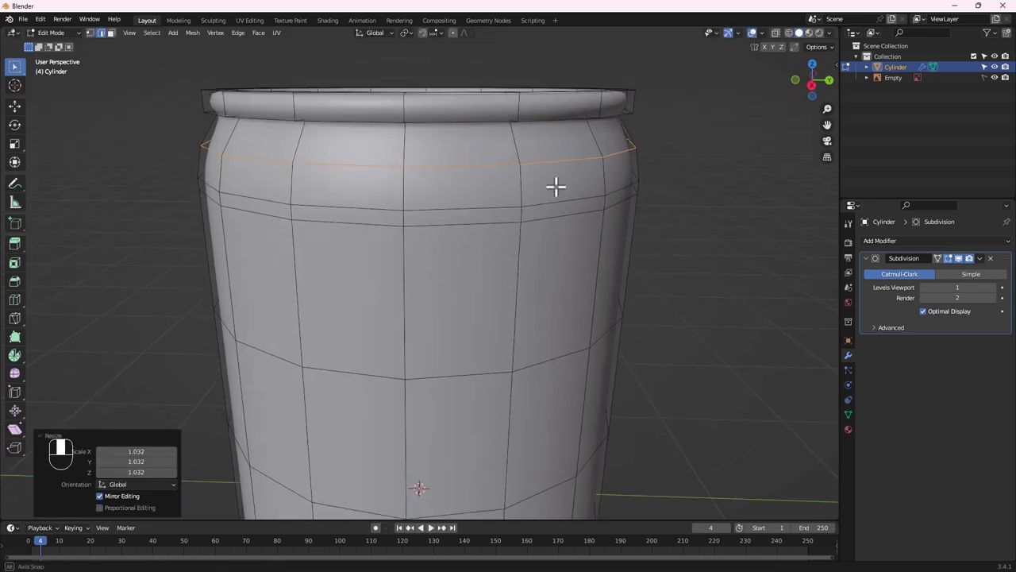
pyautogui.scroll(-2, 388, 94)
pyautogui.scroll(-1, 388, 95)
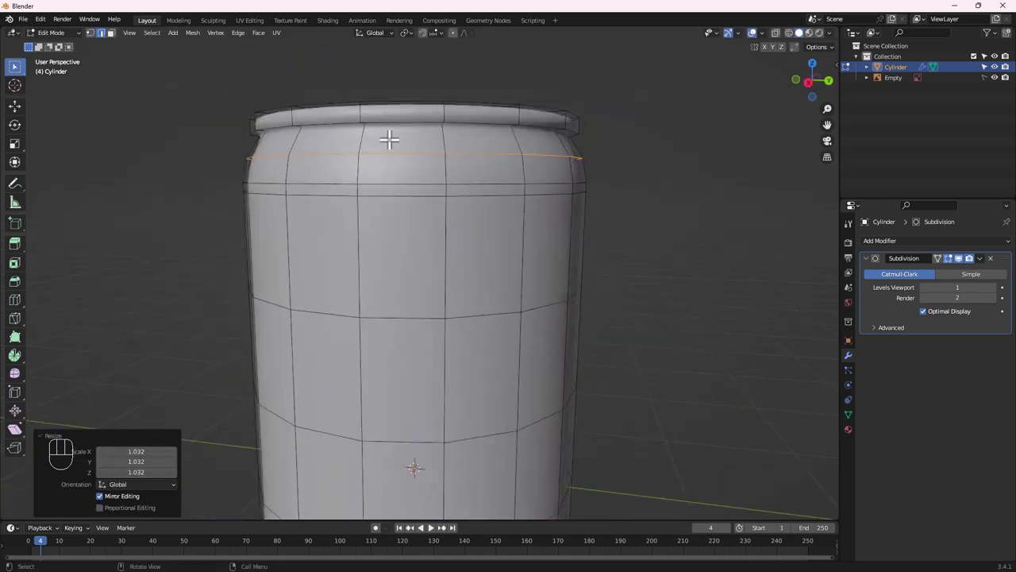
# Add a loop cut at the top of the shoulder, slid up close beneath the rim with a factor of about -0.74
pyautogui.hotkey('ctrl', 'r')
pyautogui.click(300, 137)
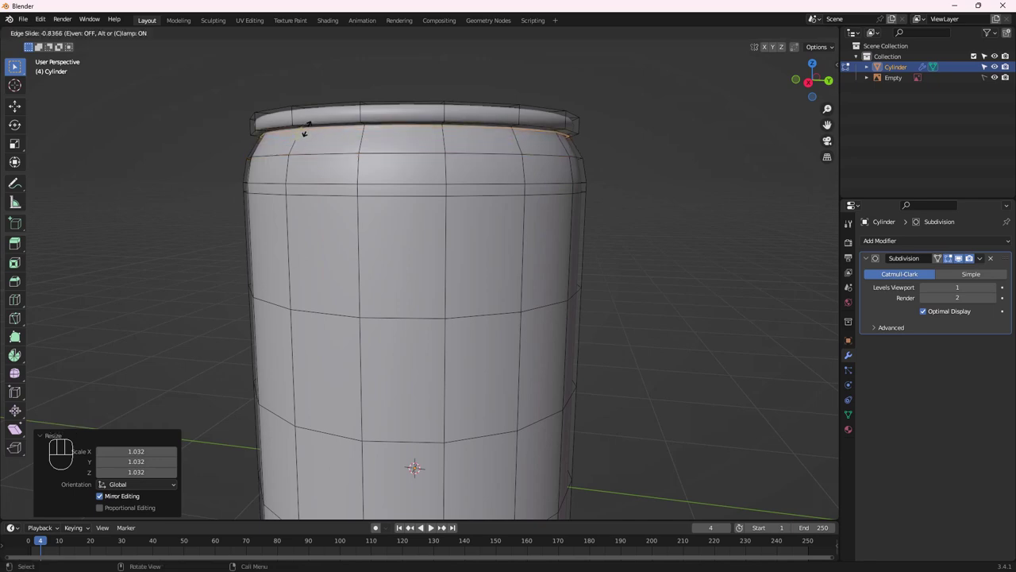
pyautogui.click(303, 135)
pyautogui.moveTo(366, 158); pyautogui.dragTo(380, 120, button='middle')
pyautogui.scroll(1, 380, 120)
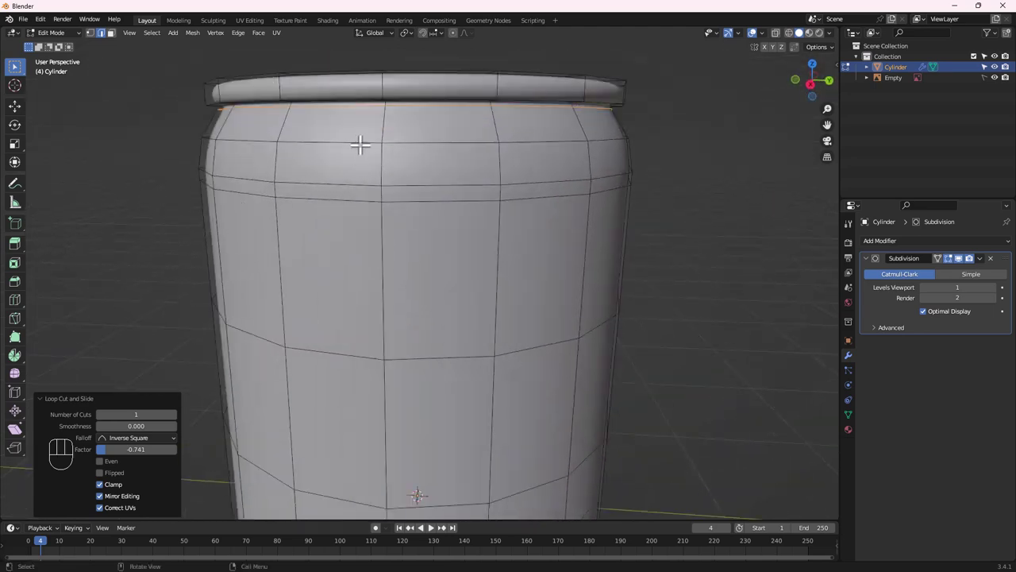
# Add a centred loop cut around the rim's outer face and bevel it with a width of about 0.12 cm
pyautogui.hotkey('ctrl', 'r')
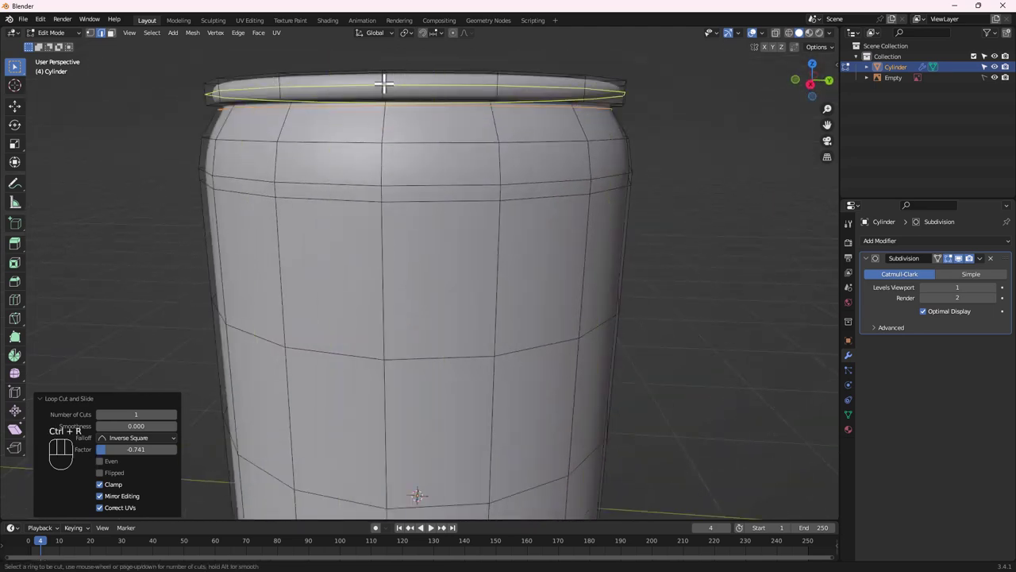
pyautogui.click(386, 88)
pyautogui.rightClick(405, 107)
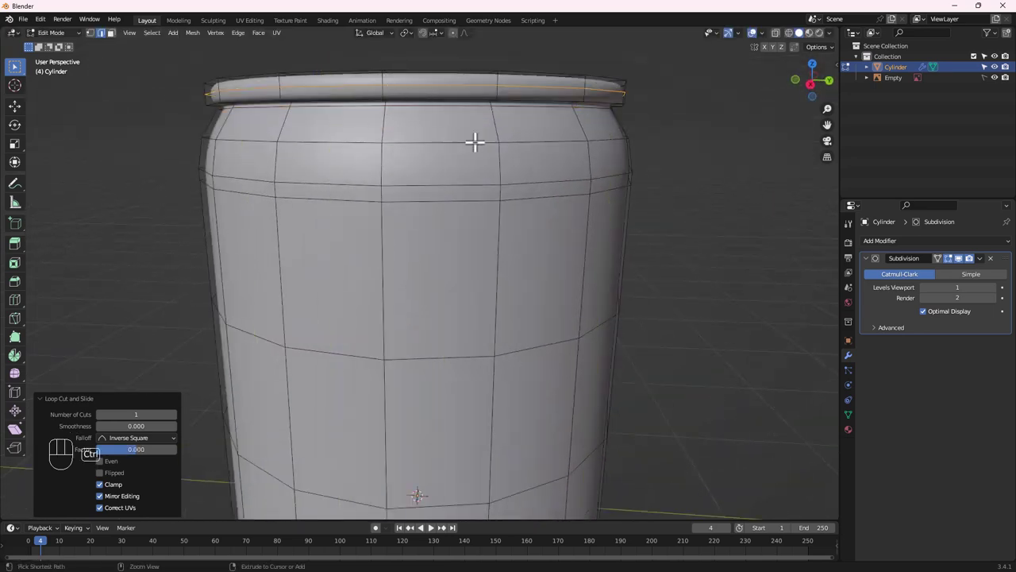
pyautogui.hotkey('ctrl', 'b')
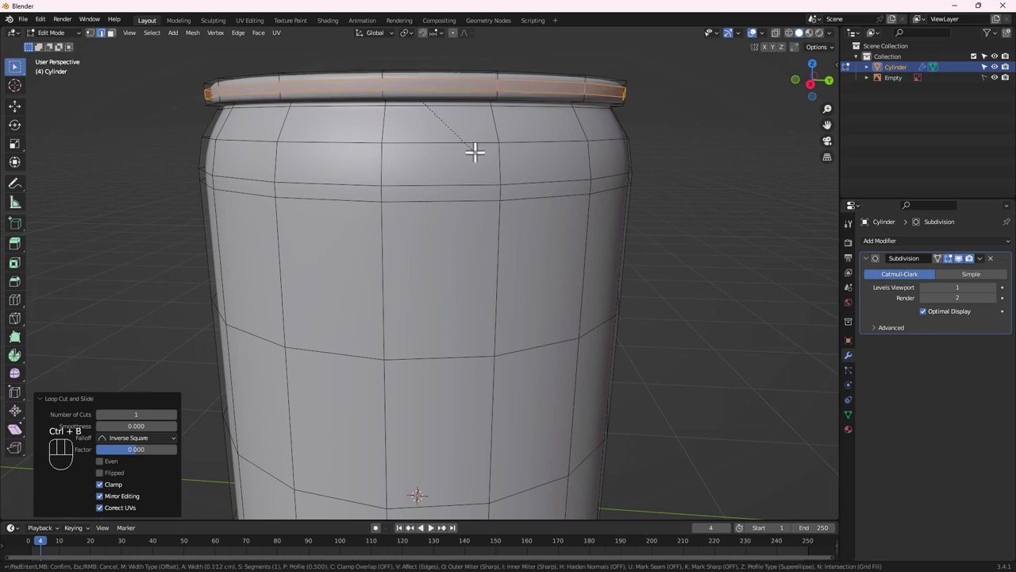
pyautogui.click(474, 153)
pyautogui.moveTo(474, 152); pyautogui.dragTo(420, 129, button='middle')
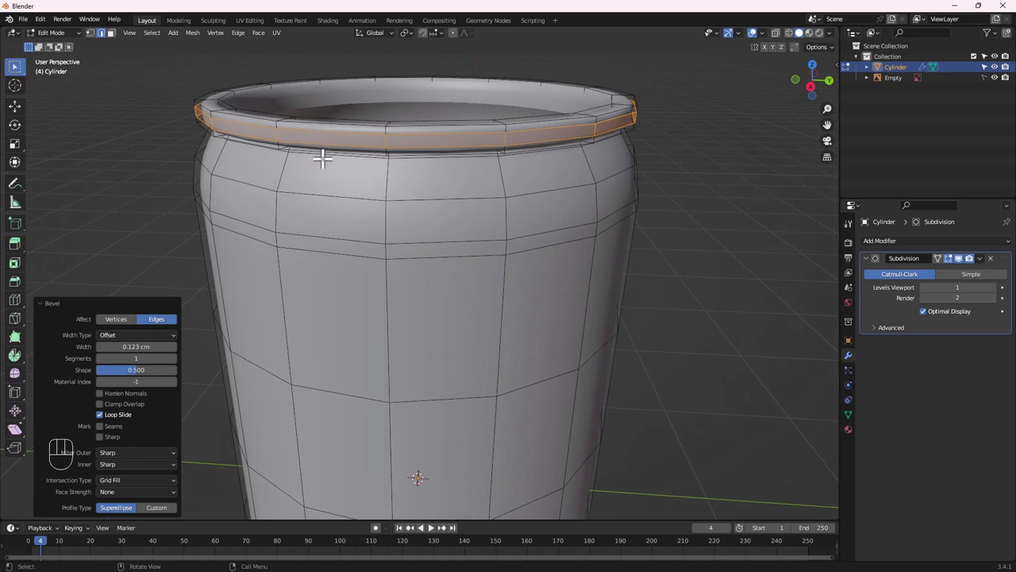
# Add a loop cut inside the can's recessed base in Edit Mode and return to Object Mode to check the smoothed shape
pyautogui.press('Tab')
pyautogui.scroll(-5, 388, 232)
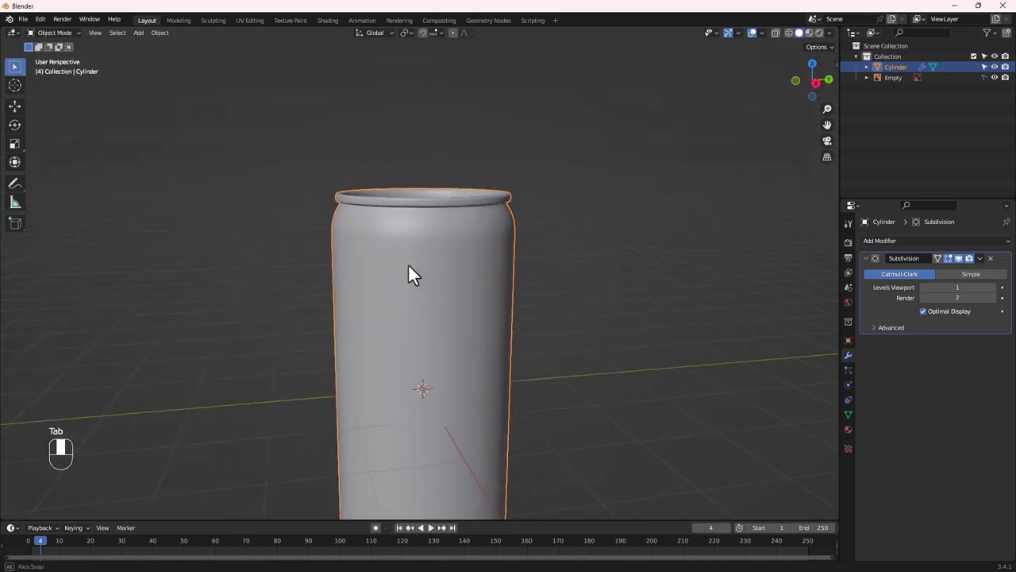
pyautogui.scroll(-2, 408, 274)
pyautogui.moveTo(429, 318); pyautogui.dragTo(505, 319, button='middle')
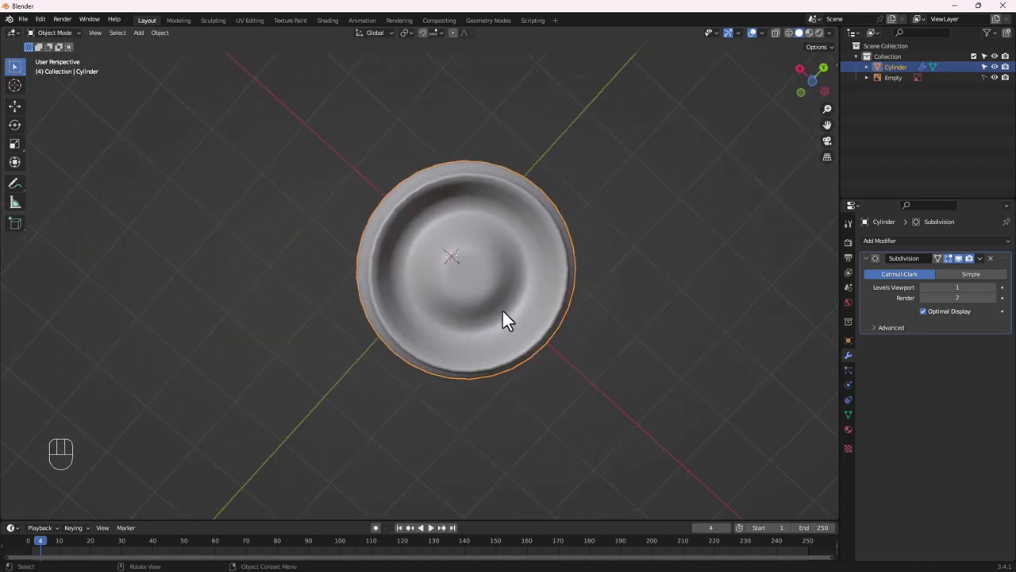
pyautogui.press('Tab')
pyautogui.moveTo(404, 245); pyautogui.dragTo(341, 363, button='middle')
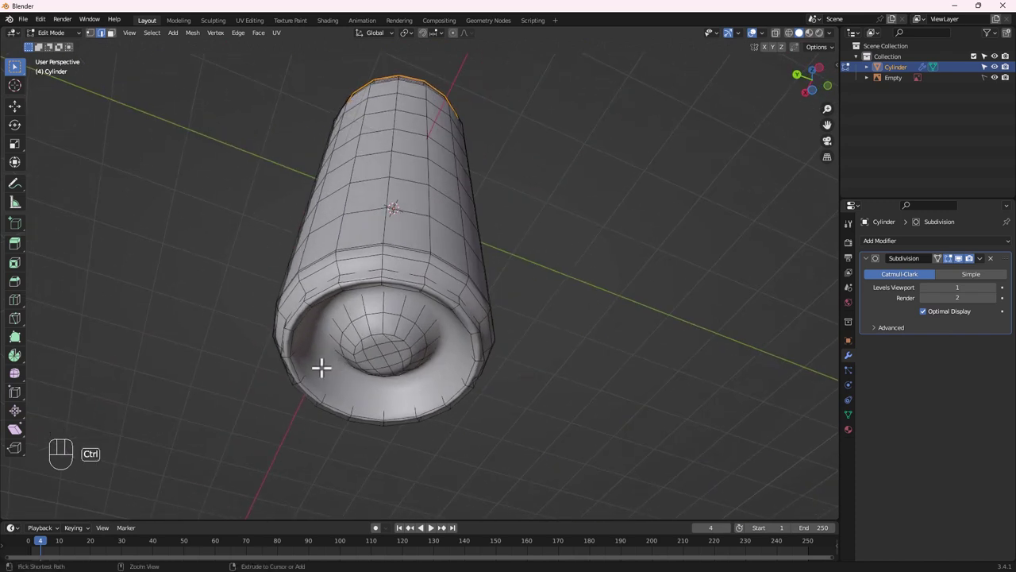
pyautogui.hotkey('ctrl', 'r')
pyautogui.moveTo(301, 370)
pyautogui.mouseDown()
pyautogui.moveTo(291, 386)
pyautogui.moveTo(305, 361)
pyautogui.moveTo(295, 379)
pyautogui.moveTo(302, 370)
pyautogui.mouseUp()
pyautogui.moveTo(374, 363); pyautogui.dragTo(438, 357, button='middle')
pyautogui.press('Tab')
pyautogui.moveTo(486, 256); pyautogui.dragTo(434, 298, button='middle')
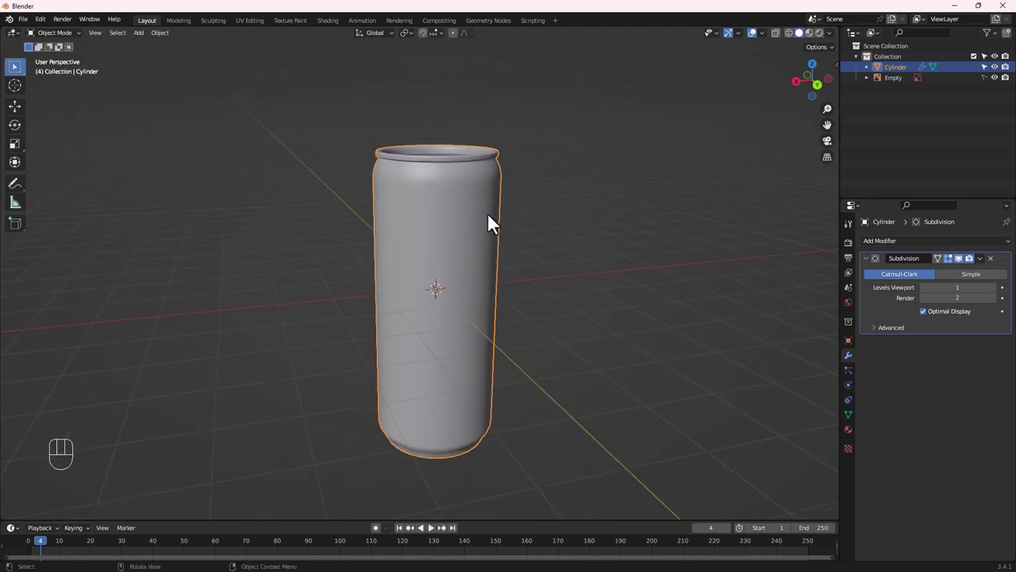
pyautogui.moveTo(444, 281)
pyautogui.mouseDown(button='middle')
pyautogui.moveTo(437, 291)
pyautogui.moveTo(448, 282)
pyautogui.mouseUp(button='middle')
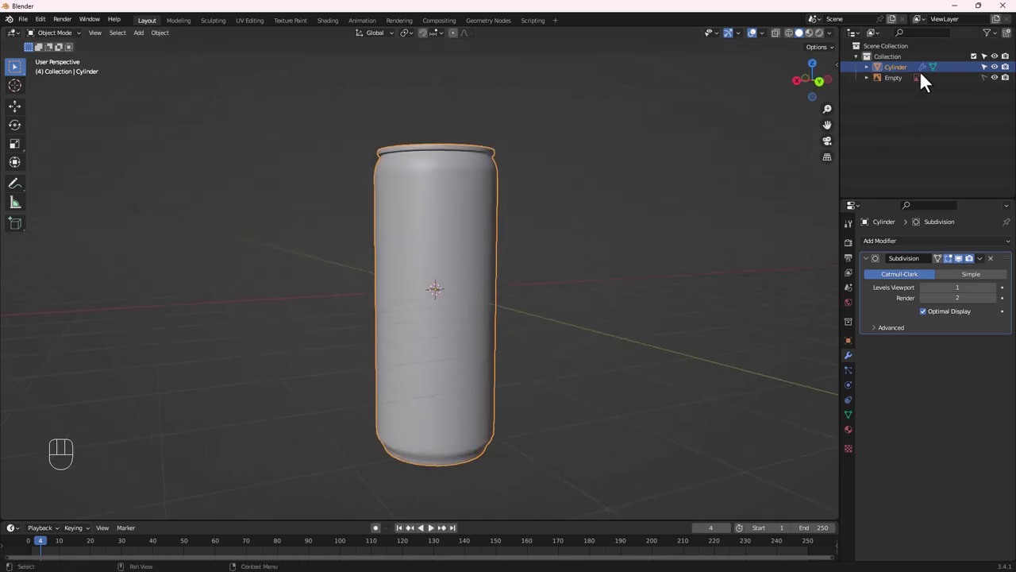
# Rename the Cylinder object as "can body" and deselect it
pyautogui.rightClick(895, 67)
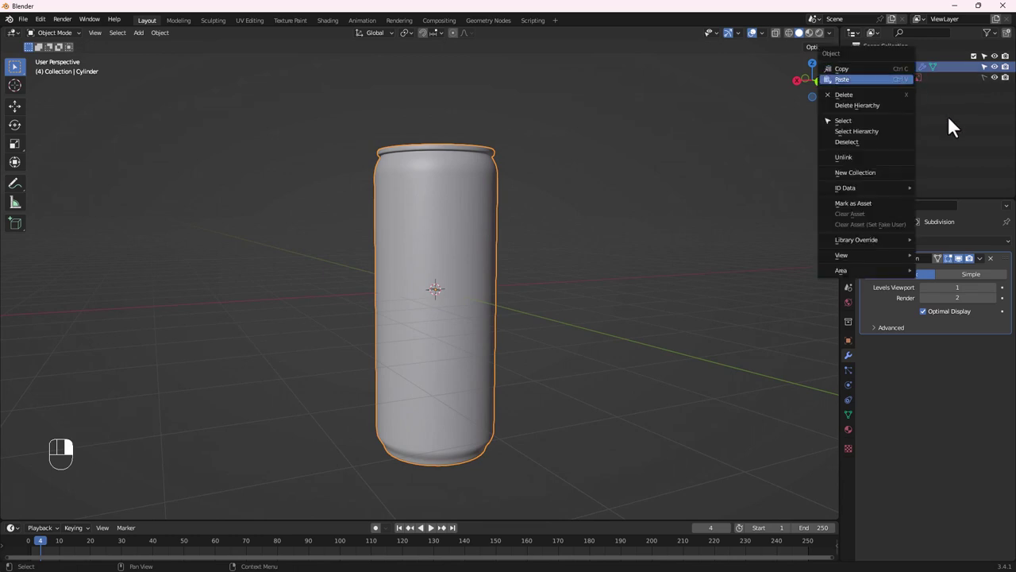
pyautogui.doubleClick(893, 66)
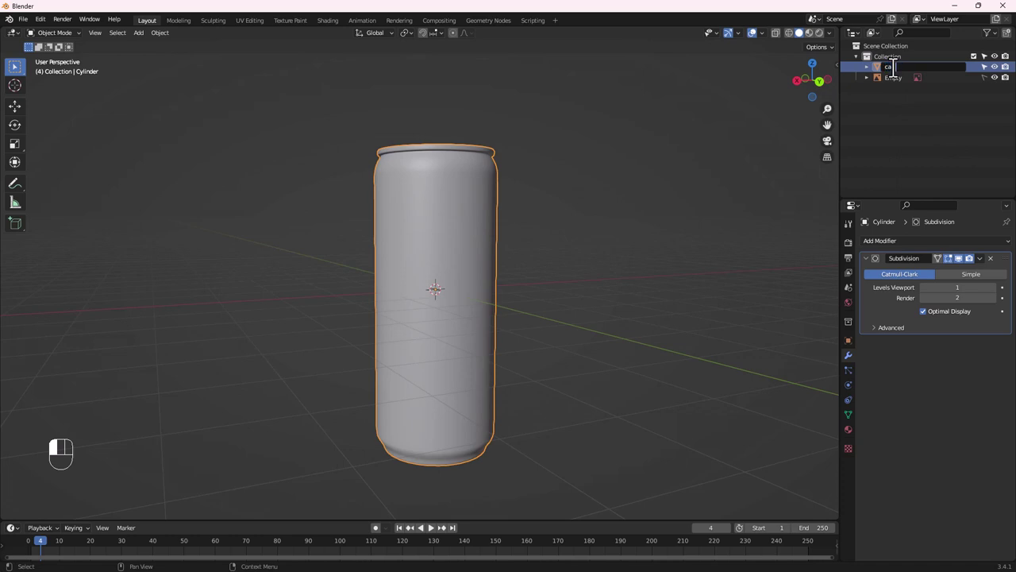
pyautogui.write('can body')
pyautogui.press('Return')
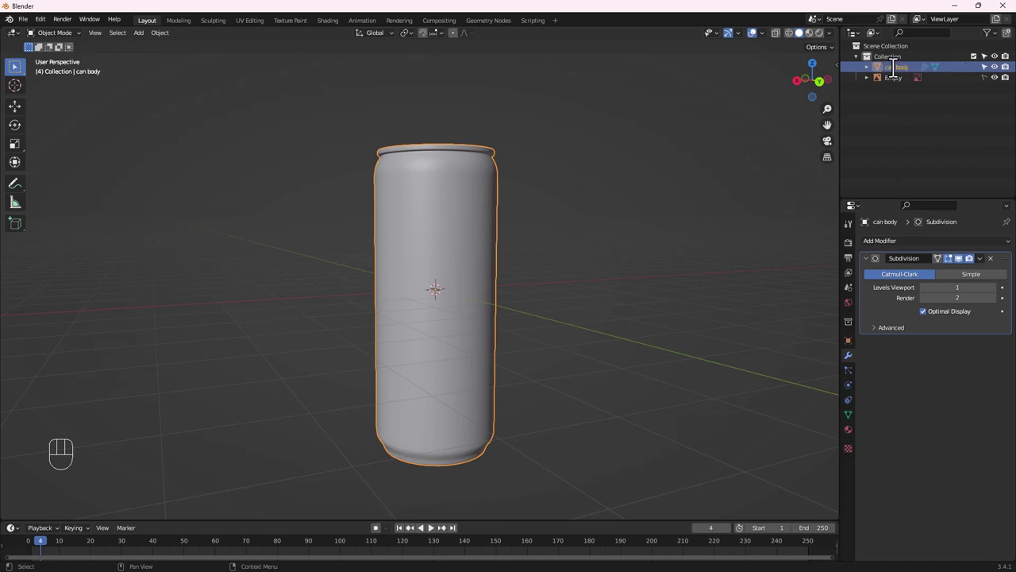
pyautogui.click(883, 112)
pyautogui.moveTo(446, 192); pyautogui.dragTo(466, 197, button='middle')
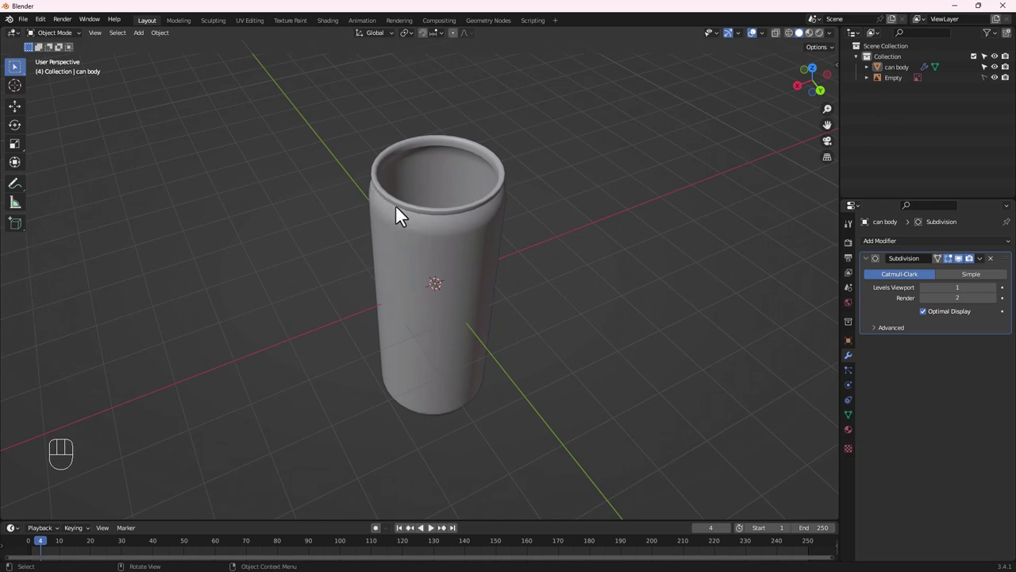
# Save the project as can.blend in the "can project files" folder
pyautogui.press('shift')
pyautogui.hotkey('ctrl', 's')
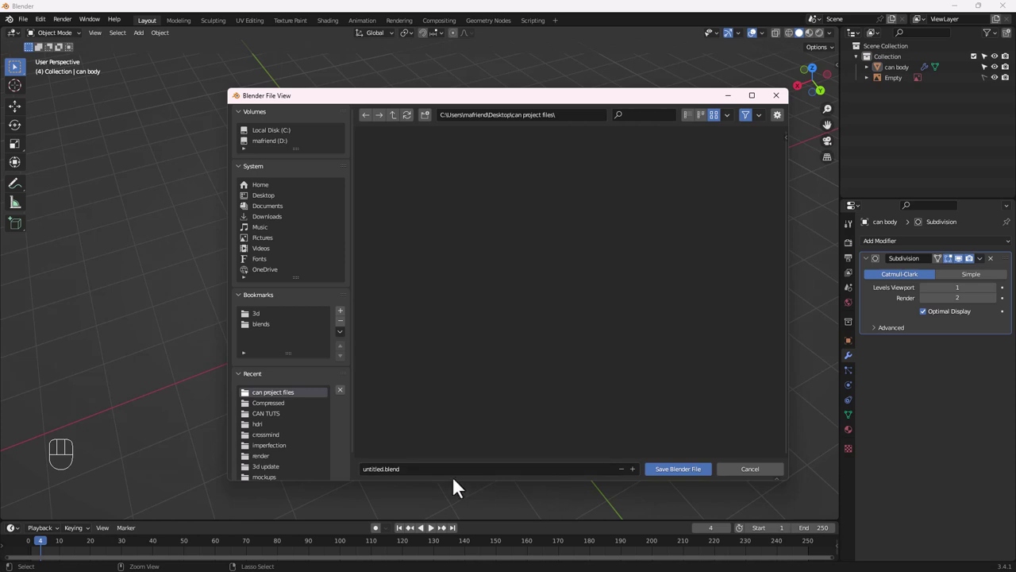
pyautogui.click(431, 468)
pyautogui.write('can')
pyautogui.press('Return')
pyautogui.click(659, 468)
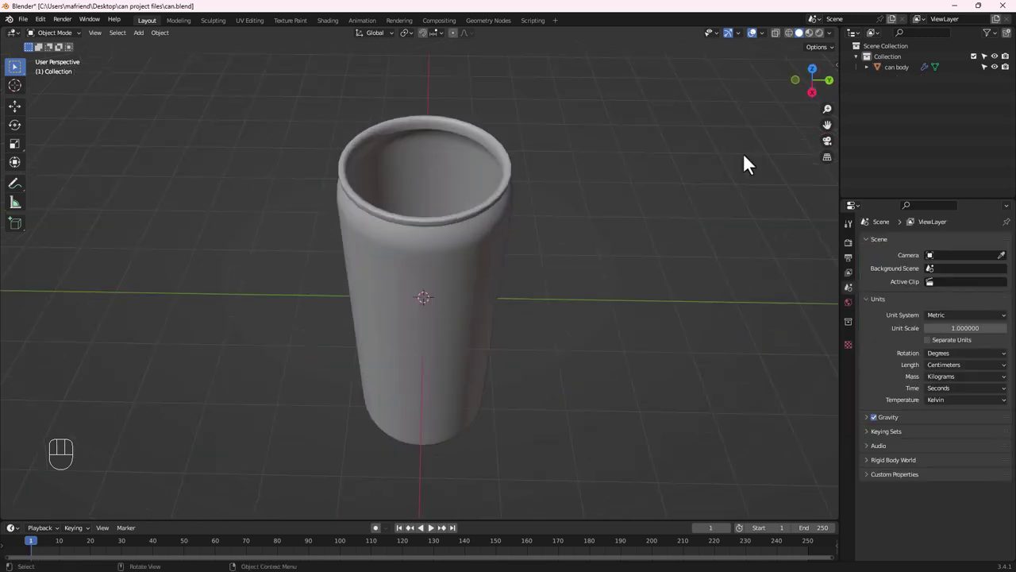
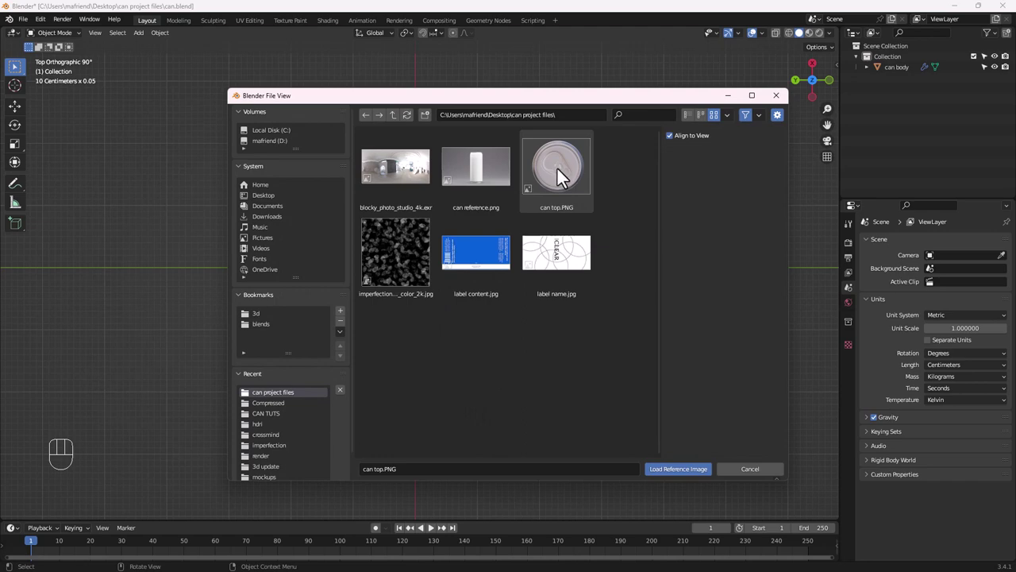
# Load can top.PNG as a reference image in top view and scale it down to about 0.03
pyautogui.click(559, 168)
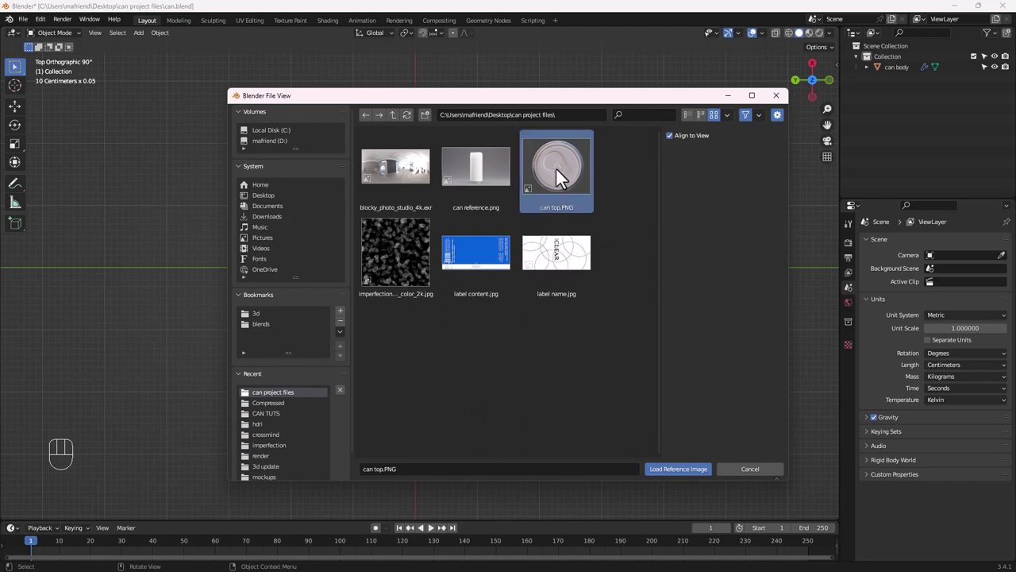
pyautogui.click(680, 470)
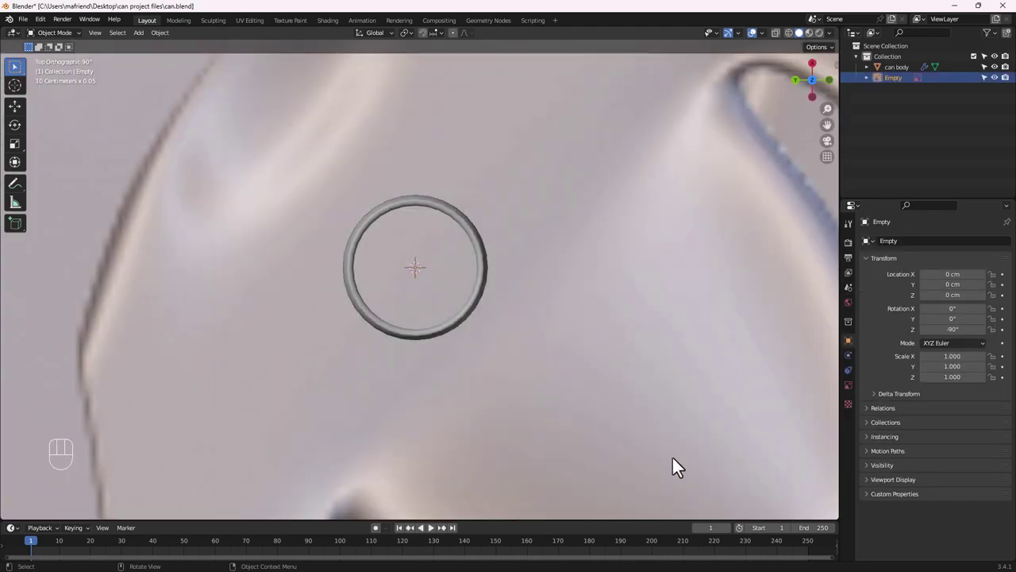
pyautogui.press('s')
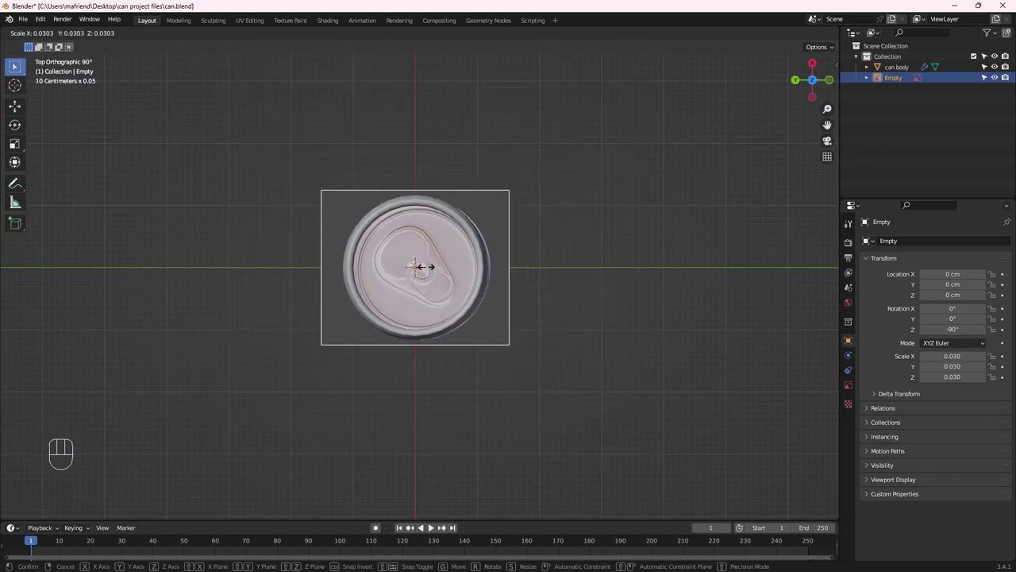
pyautogui.click(425, 269)
# Move the reference image about 0.14 cm in X and 0.24 cm in Y to line up its lid with the can's rim
pyautogui.scroll(6, 424, 267)
pyautogui.scroll(-1, 436, 288)
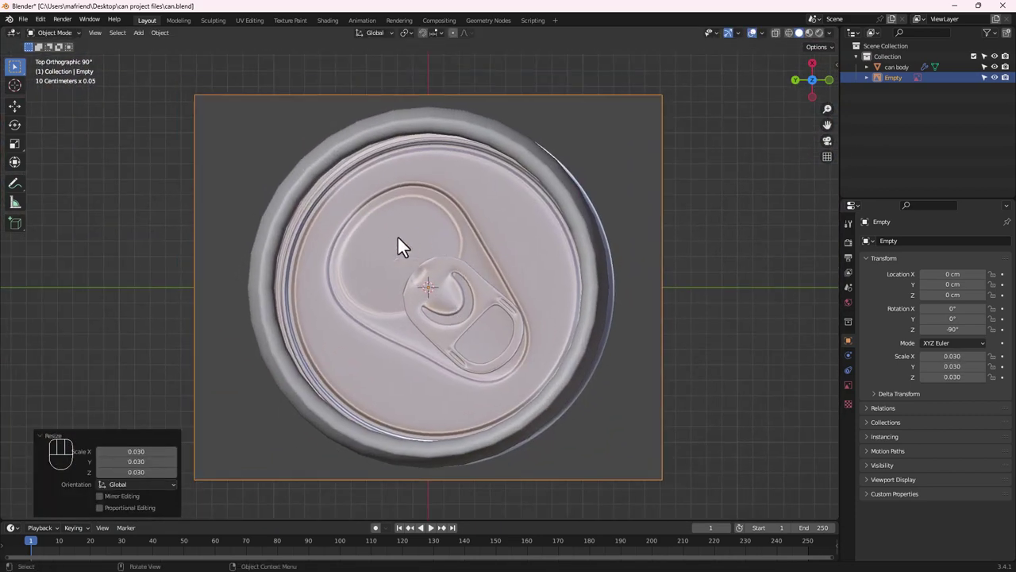
pyautogui.scroll(1, 433, 284)
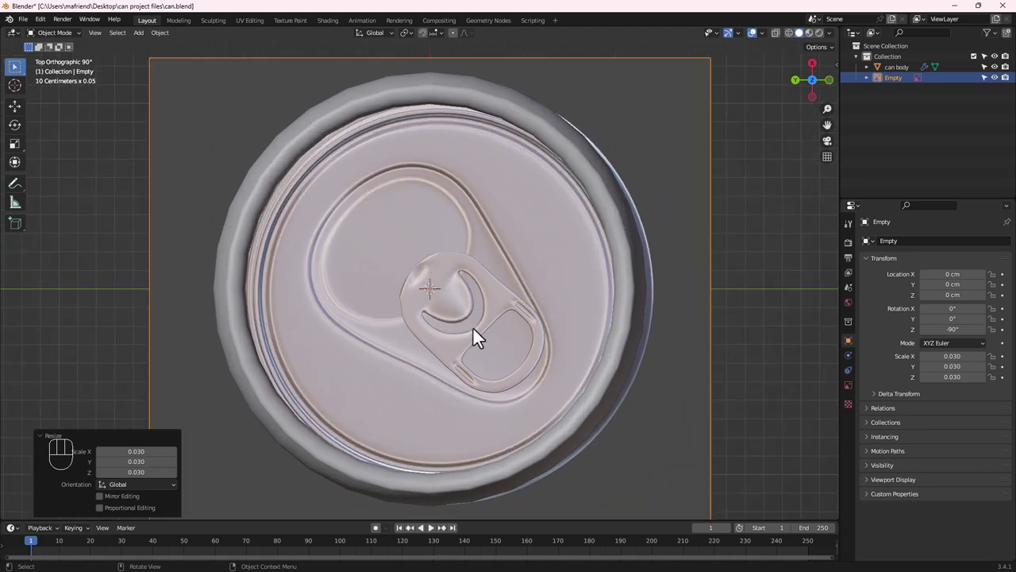
pyautogui.press('g')
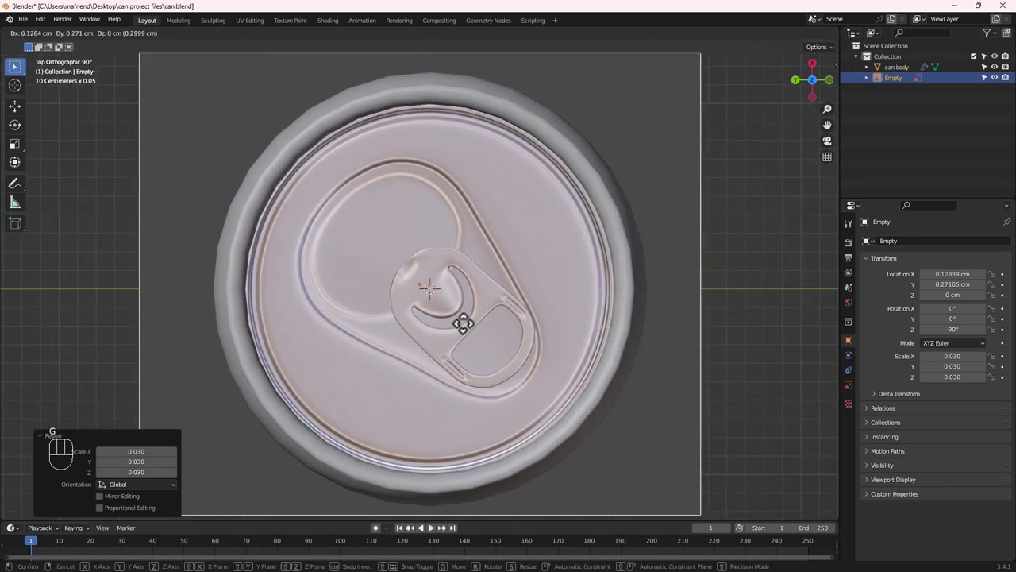
pyautogui.click(464, 323)
pyautogui.click(425, 287)
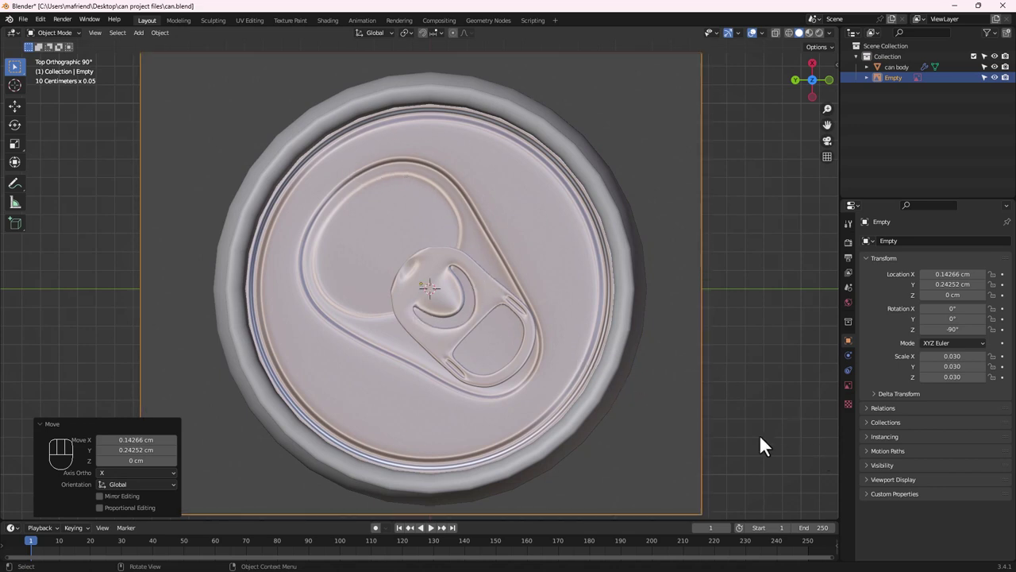
# Rotate the reference image by 45° and recentre it, moving it about 0.11 cm in X and -0.13 cm in Y
pyautogui.press('r')
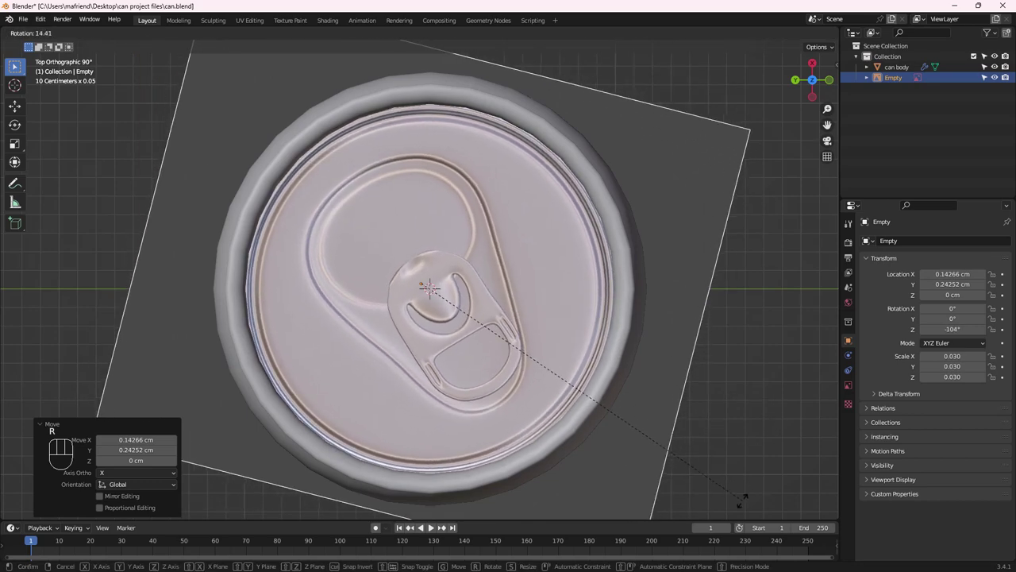
pyautogui.write('45')
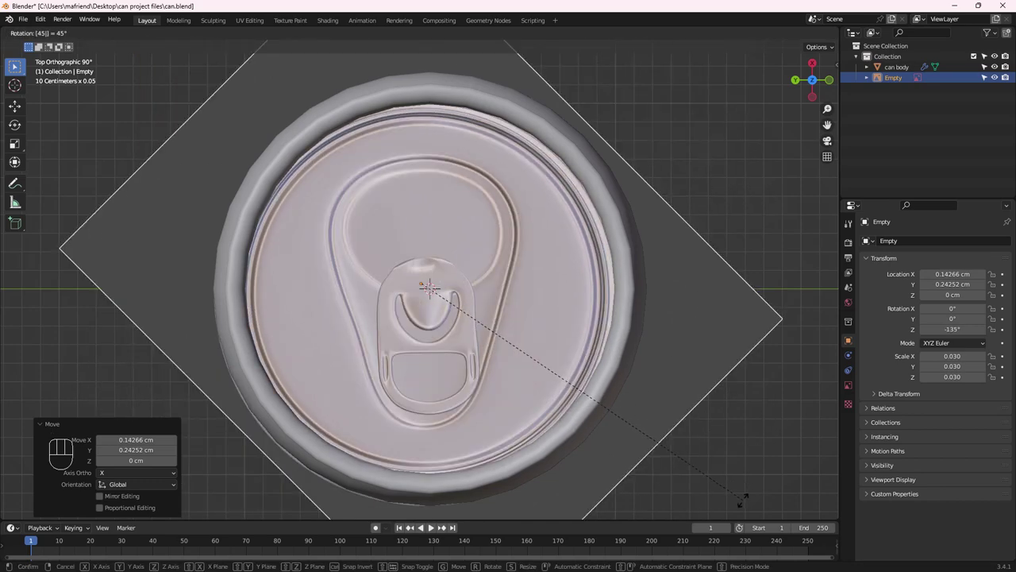
pyautogui.press('Return')
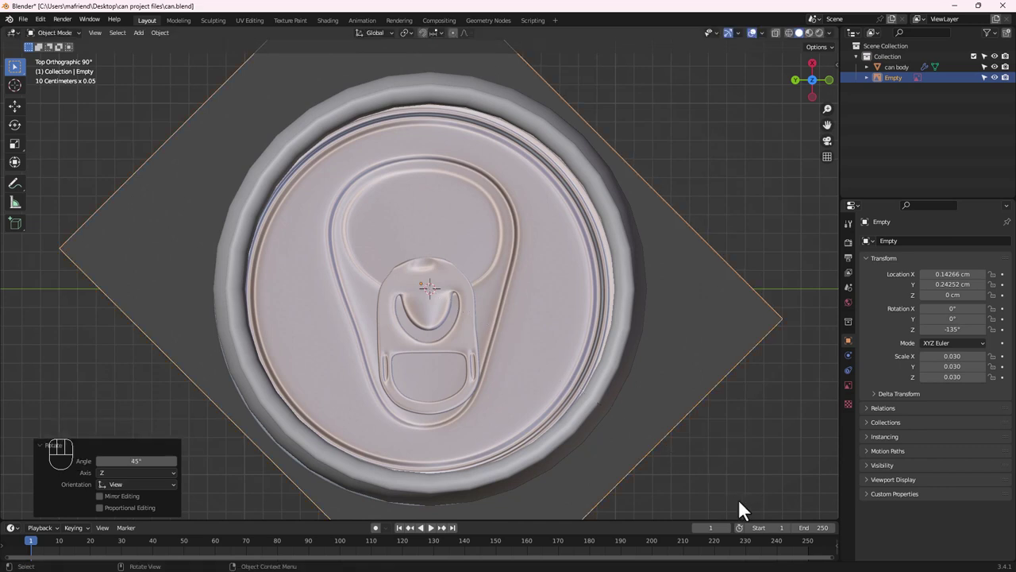
pyautogui.keyDown('shift'); pyautogui.moveTo(408, 304); pyautogui.dragTo(446, 310, button='middle'); pyautogui.keyUp('shift')
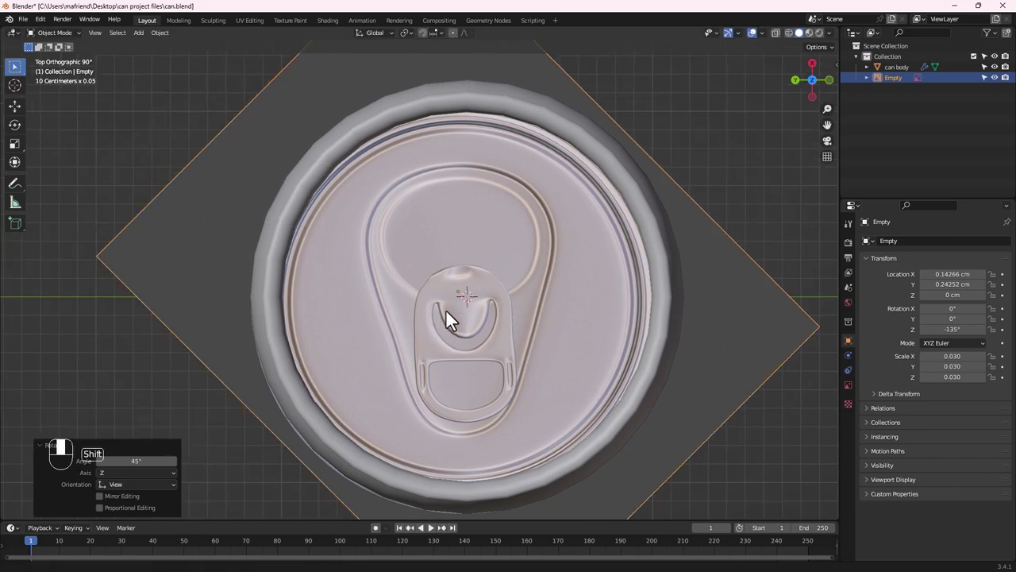
pyautogui.press('g')
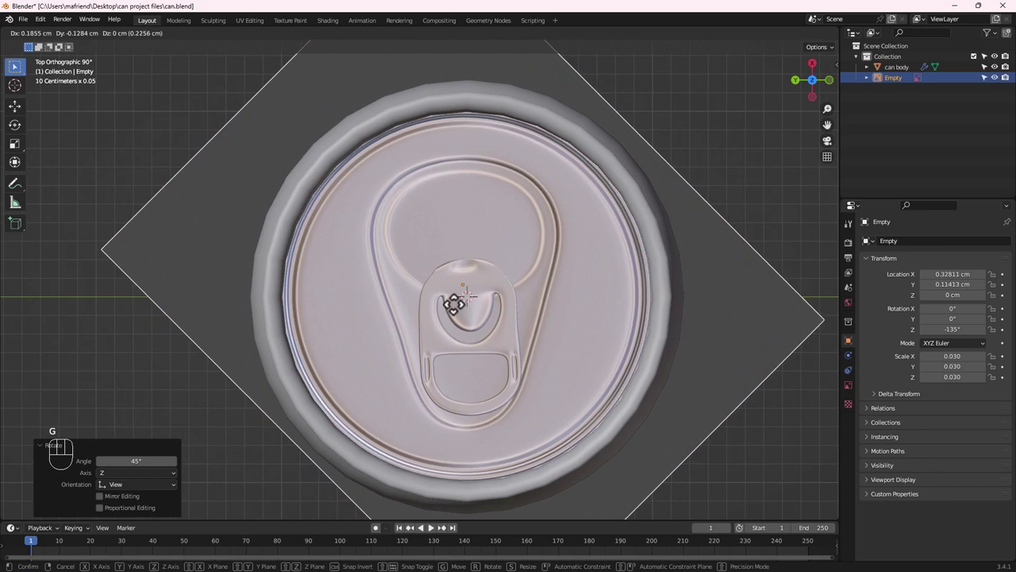
pyautogui.click(454, 306)
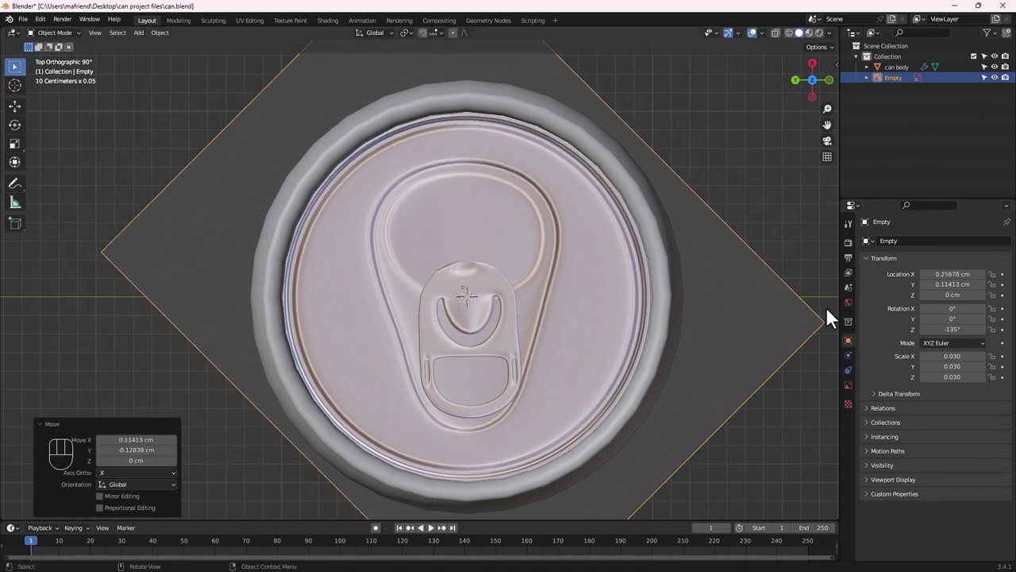
# Set the reference image's depth to Front, turn off its perspective display, and enable opacity at about 0.2
pyautogui.click(849, 385)
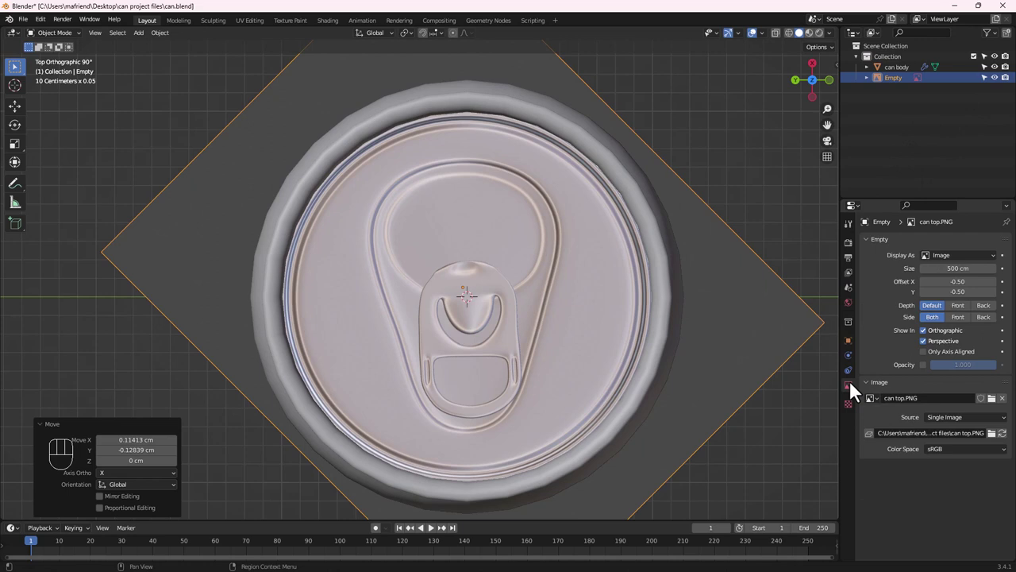
pyautogui.click(957, 306)
pyautogui.click(923, 364)
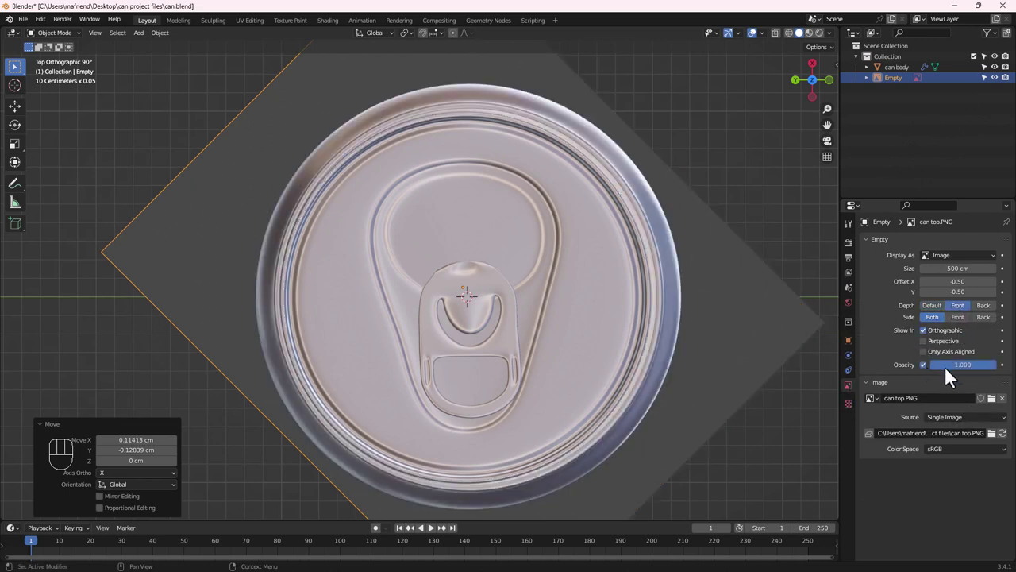
pyautogui.moveTo(984, 373); pyautogui.dragTo(945, 365)
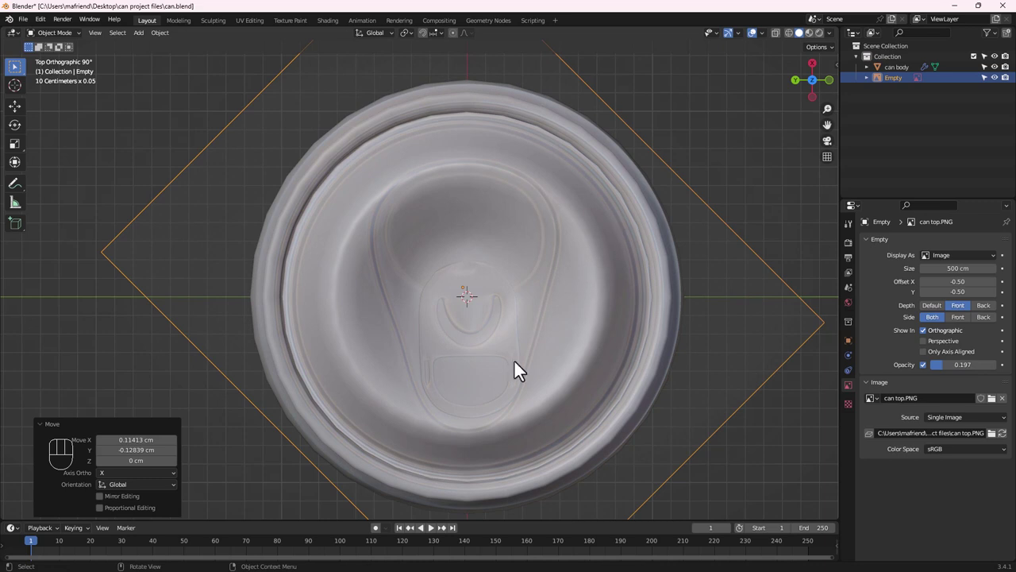
# Hide the can body and add a mesh circle with 16 vertices and a 5 cm radius at the origin
pyautogui.click(896, 68)
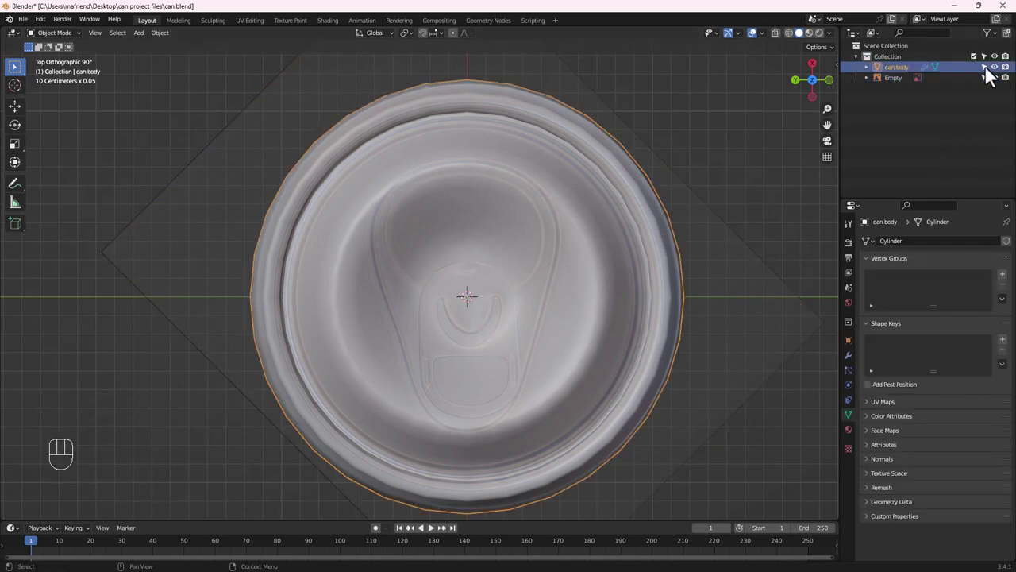
pyautogui.click(994, 66)
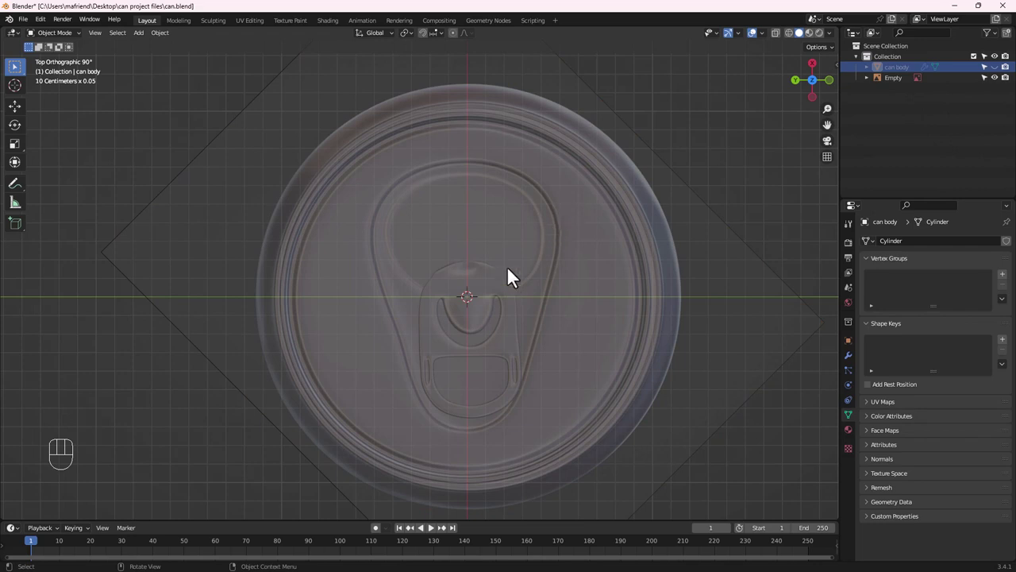
pyautogui.hotkey('shift', 'a')
pyautogui.moveTo(478, 129)
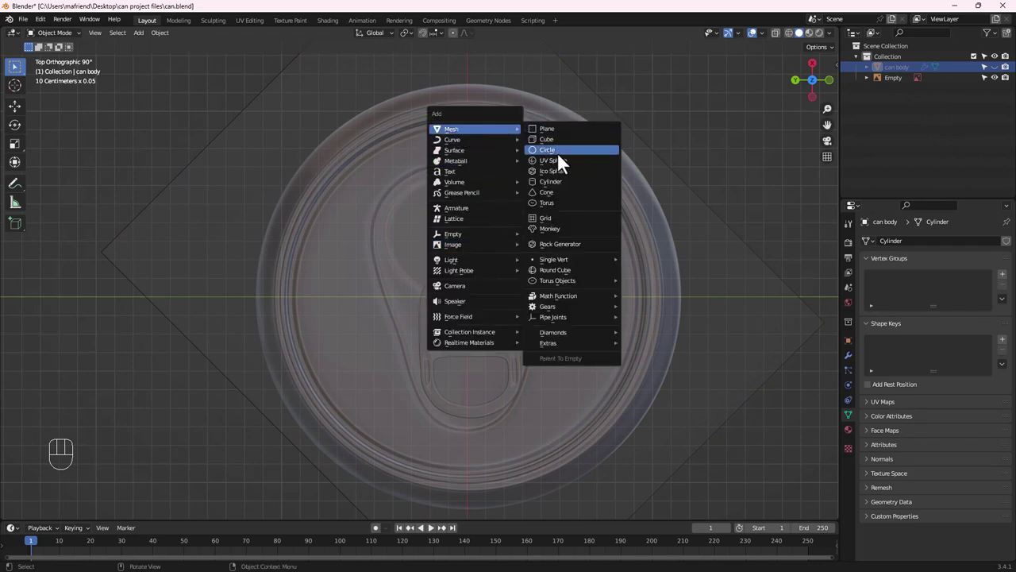
pyautogui.click(557, 151)
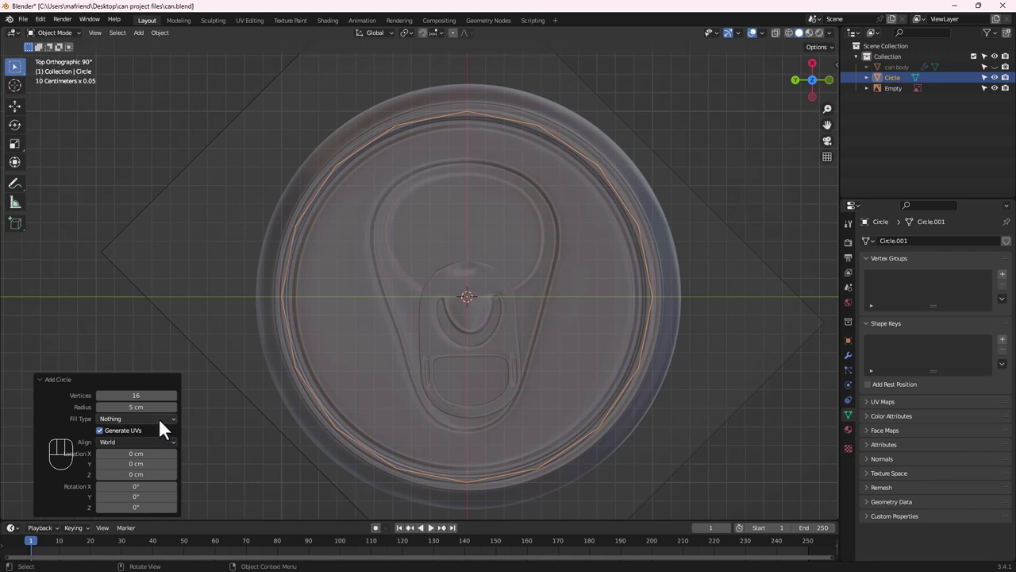
pyautogui.moveTo(137, 395); pyautogui.dragTo(145, 397)
pyautogui.scroll(-2, 549, 368)
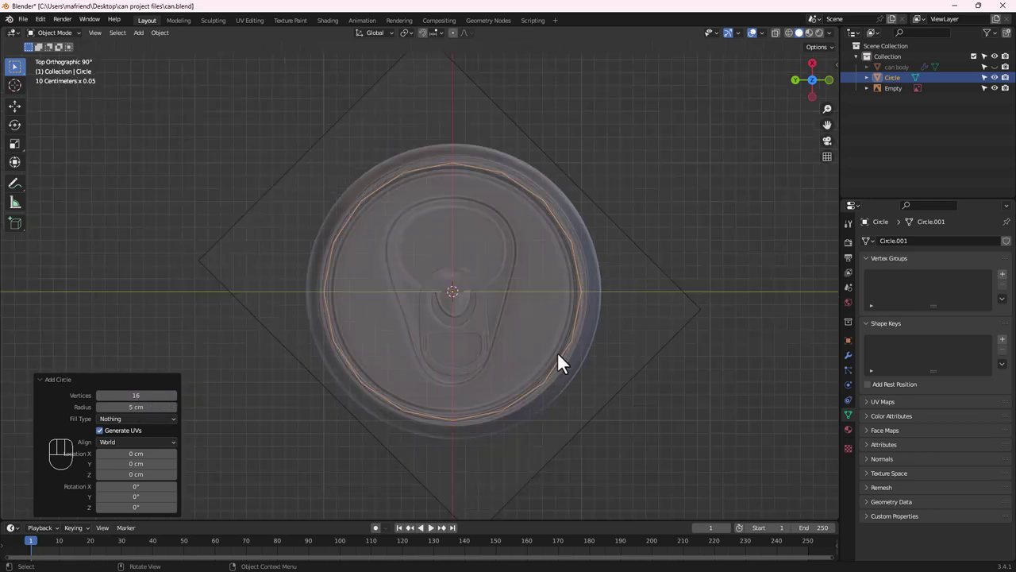
# Disable viewport selection for the can top reference image so that it cannot be picked by accident
pyautogui.click(572, 350)
pyautogui.click(559, 356)
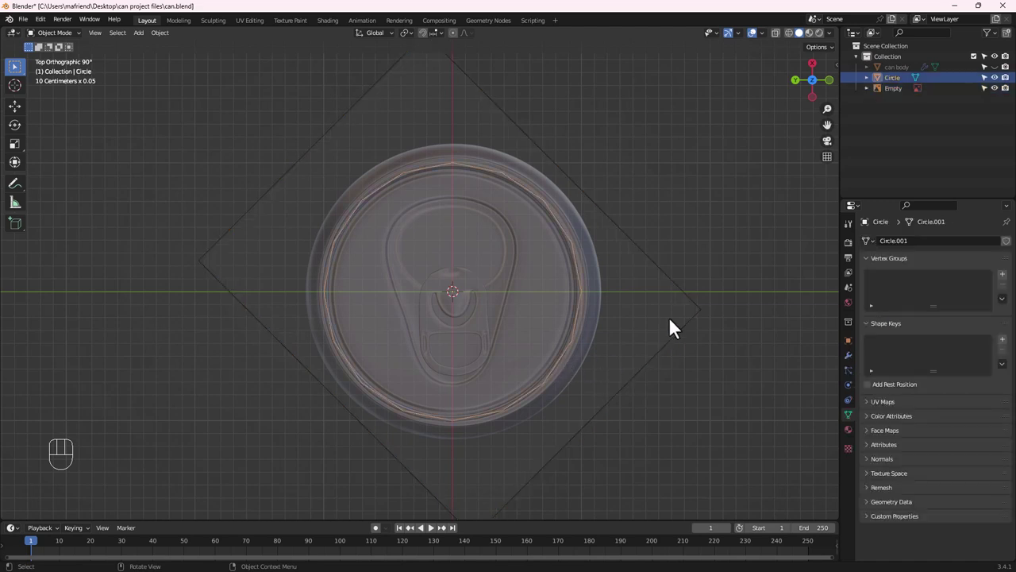
pyautogui.click(629, 305)
pyautogui.click(985, 88)
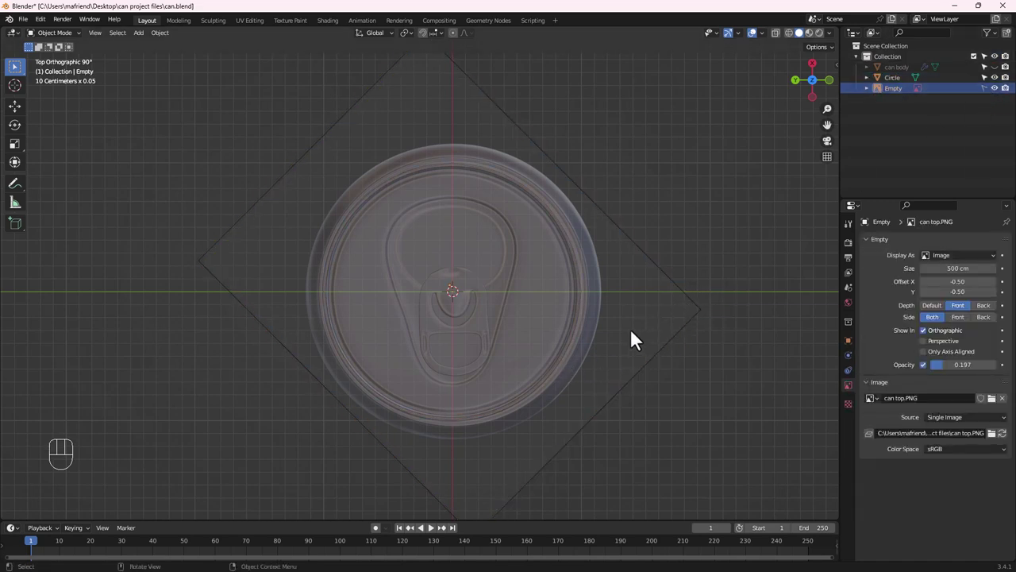
# In Edit Mode with edge selection, extrude the circle's edge loop in place and scale it inward to about 0.913
pyautogui.moveTo(655, 376)
pyautogui.mouseDown(button='middle')
pyautogui.moveTo(530, 401)
pyautogui.moveTo(533, 346)
pyautogui.mouseUp(button='middle')
pyautogui.click(535, 387)
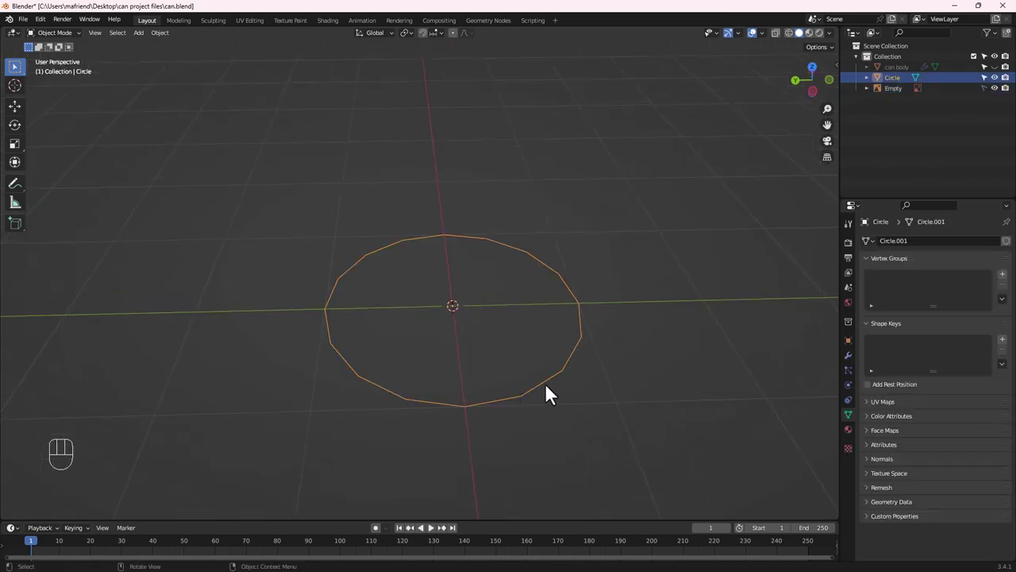
pyautogui.press('Tab')
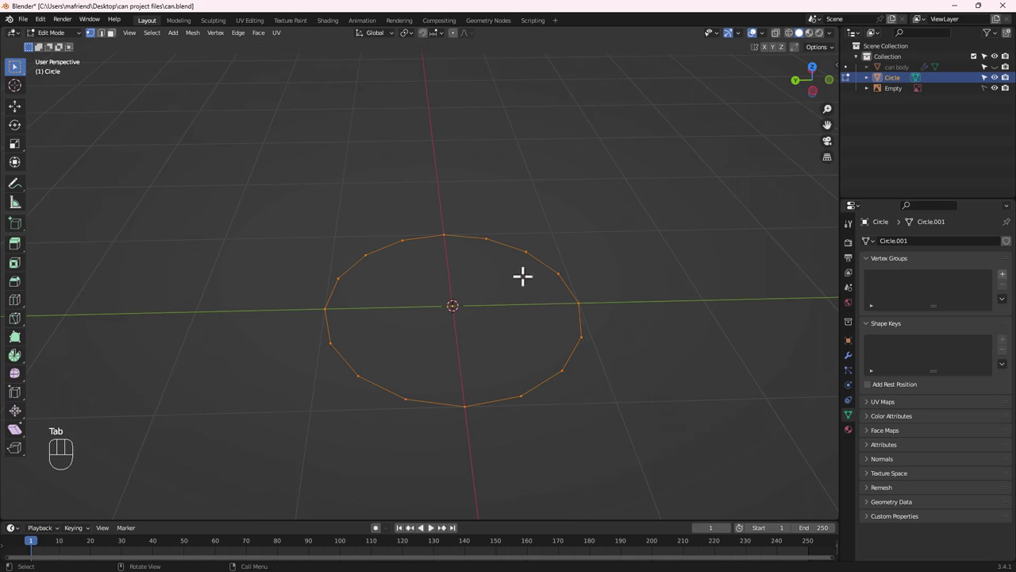
pyautogui.press('super')
pyautogui.keyDown('alt'); pyautogui.moveTo(490, 265); pyautogui.dragTo(476, 318, button='middle'); pyautogui.keyUp('alt')
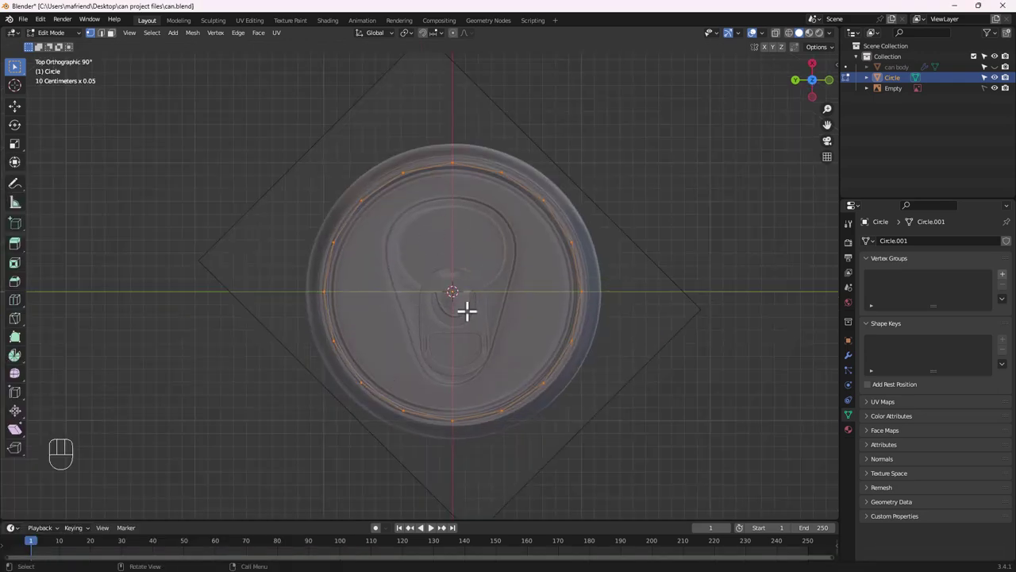
pyautogui.scroll(1, 455, 208)
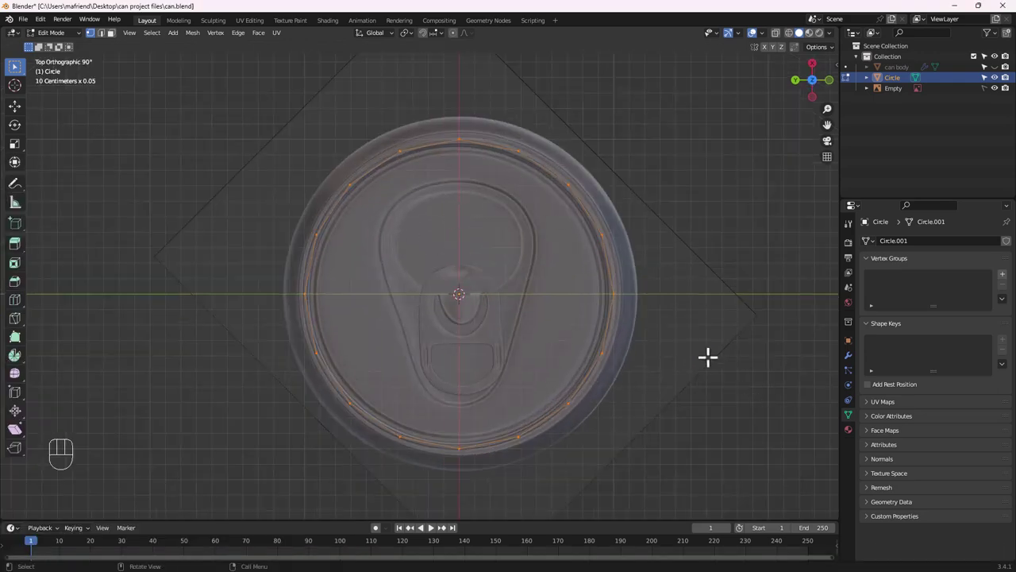
pyautogui.click(102, 32)
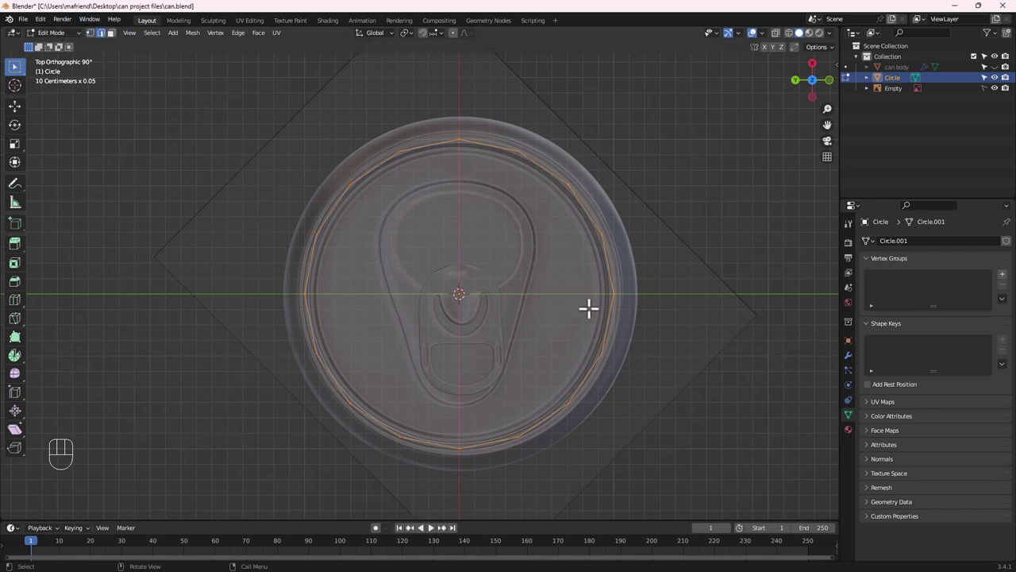
pyautogui.press('e')
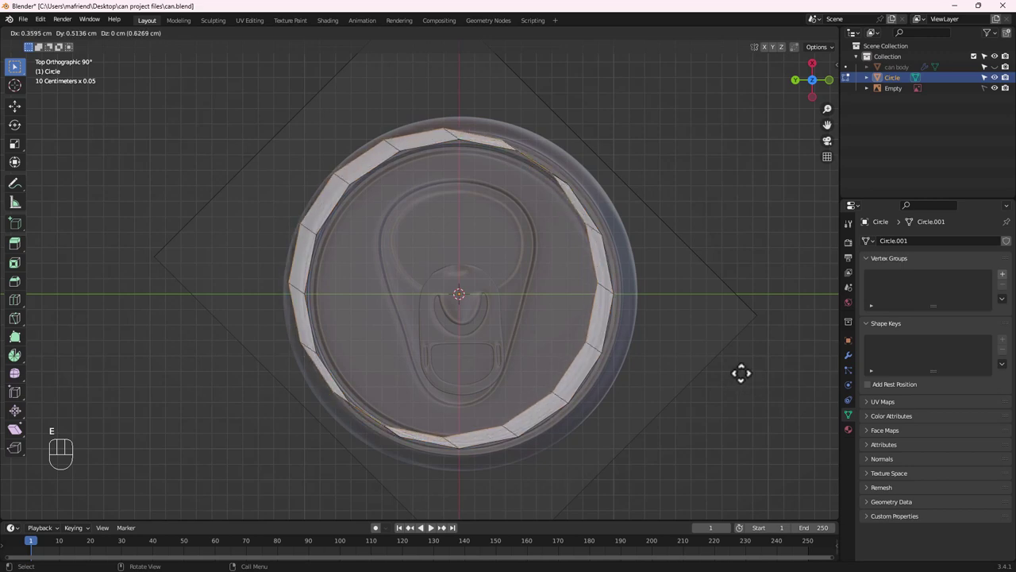
pyautogui.rightClick(740, 373)
pyautogui.press('s')
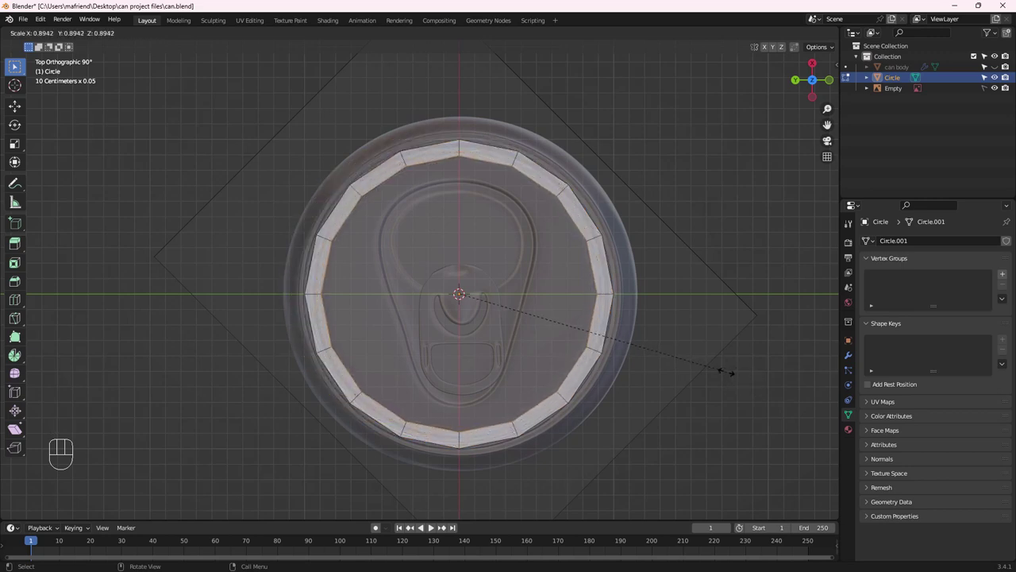
pyautogui.click(732, 368)
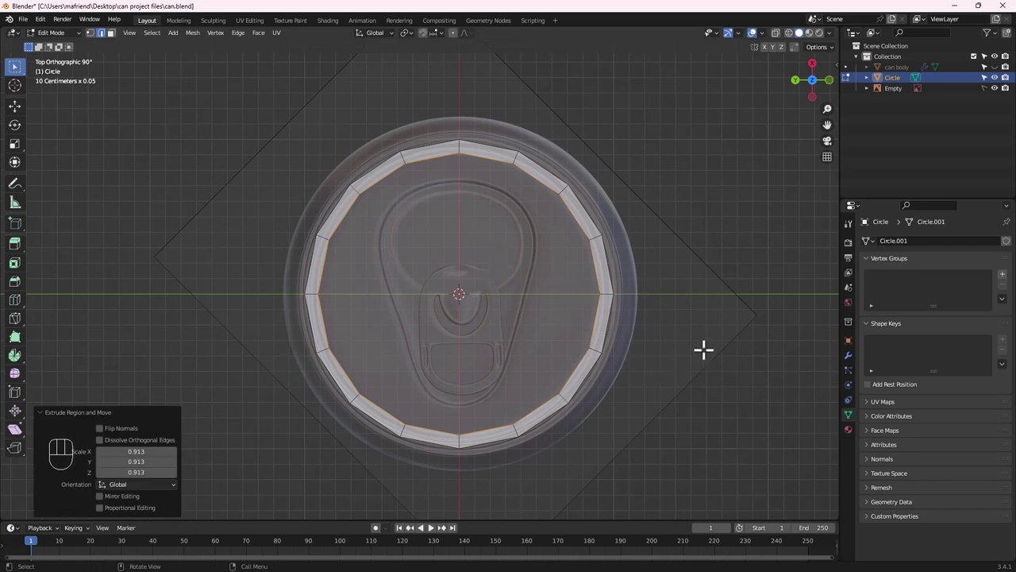
# Extrude the inner edge loop again and scale it to about 0.81, close to the outline of the lid's recessed panel
pyautogui.press('e')
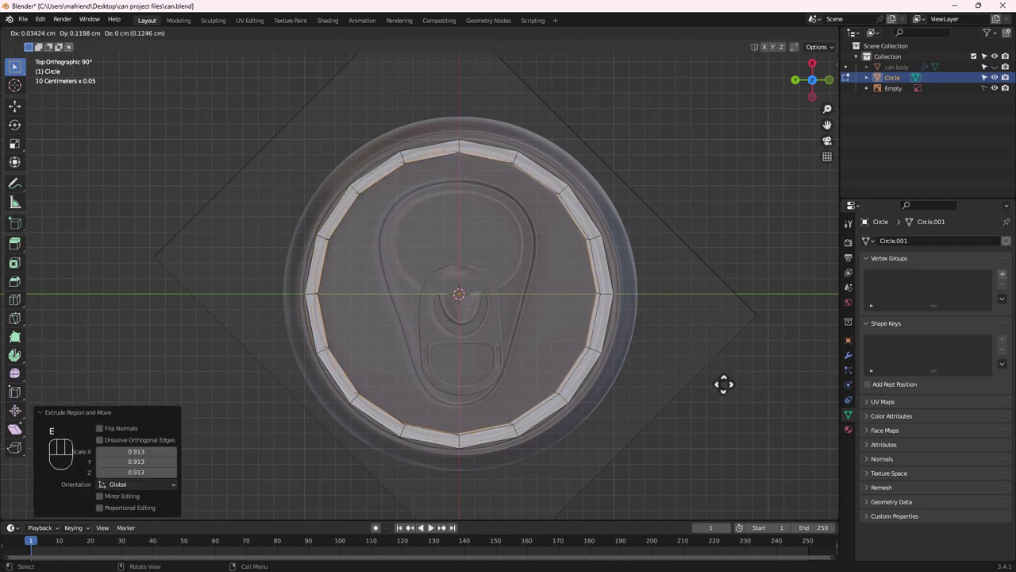
pyautogui.rightClick(726, 398)
pyautogui.press('s')
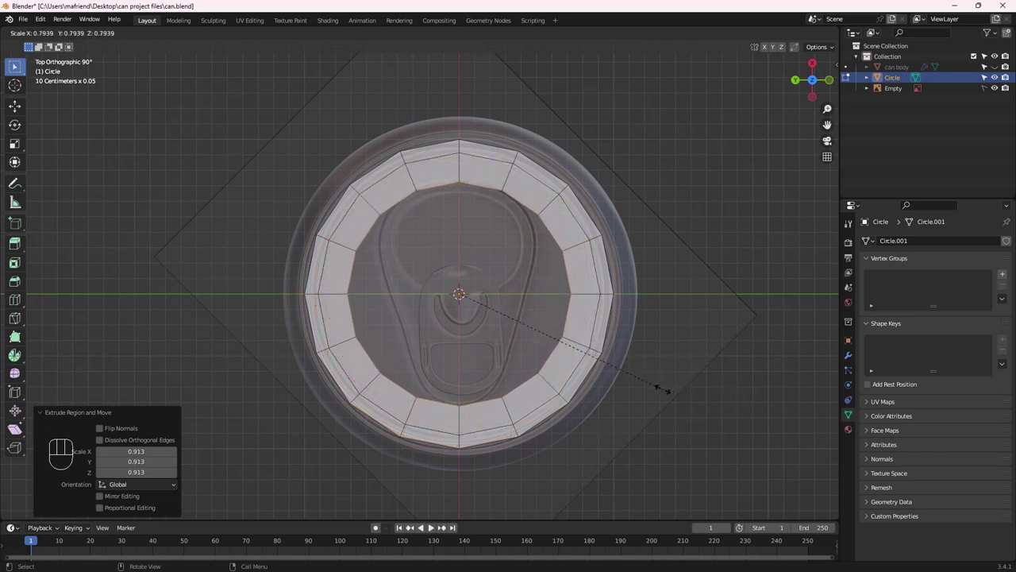
pyautogui.click(669, 388)
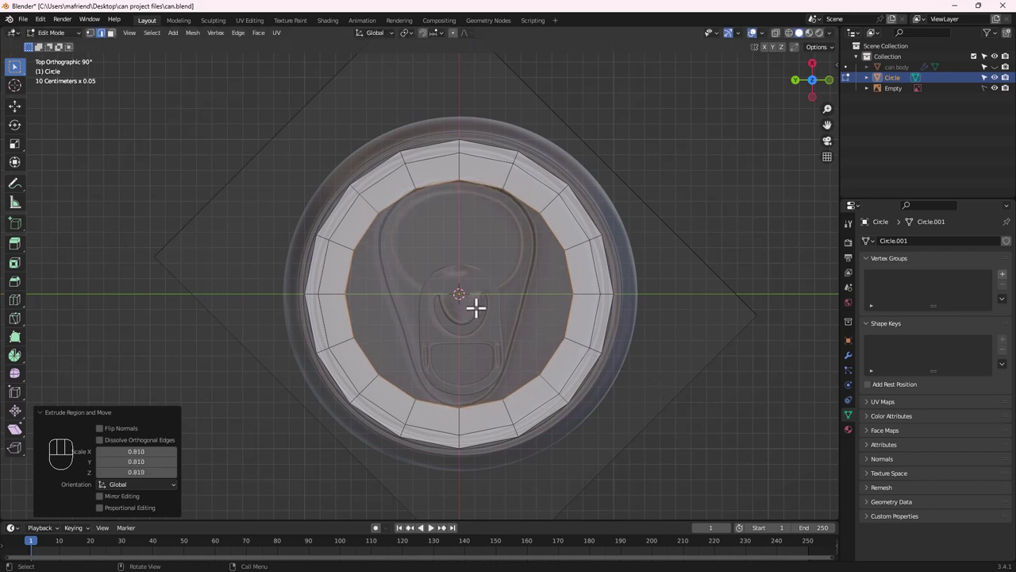
pyautogui.keyDown('shift'); pyautogui.moveTo(512, 312); pyautogui.dragTo(514, 331, button='middle'); pyautogui.keyUp('shift')
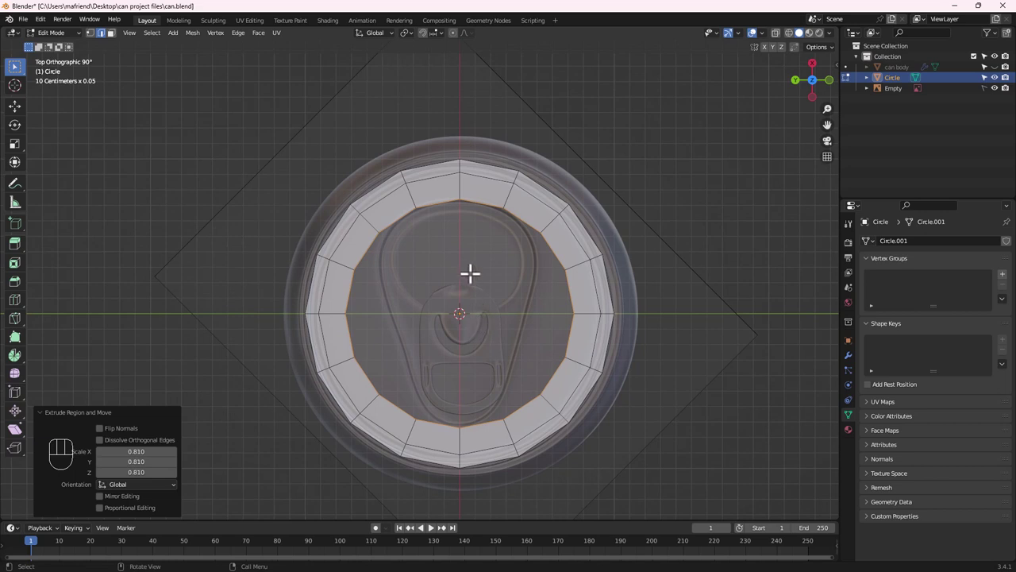
# In vertex selection mode, delete all the ring's vertices on the negative Y side, keeping those on the X-axis centreline
pyautogui.click(90, 32)
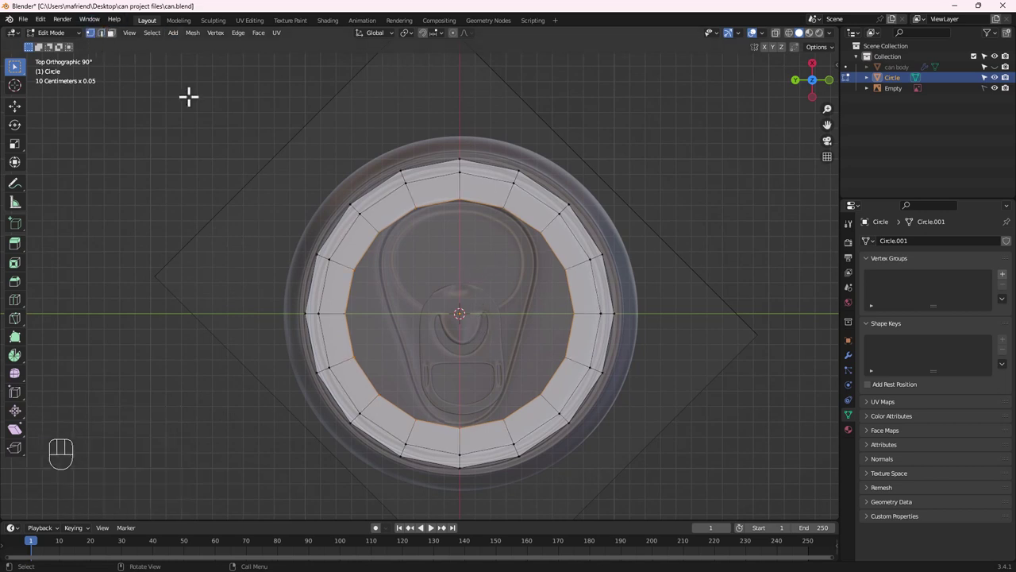
pyautogui.moveTo(474, 131); pyautogui.dragTo(659, 508)
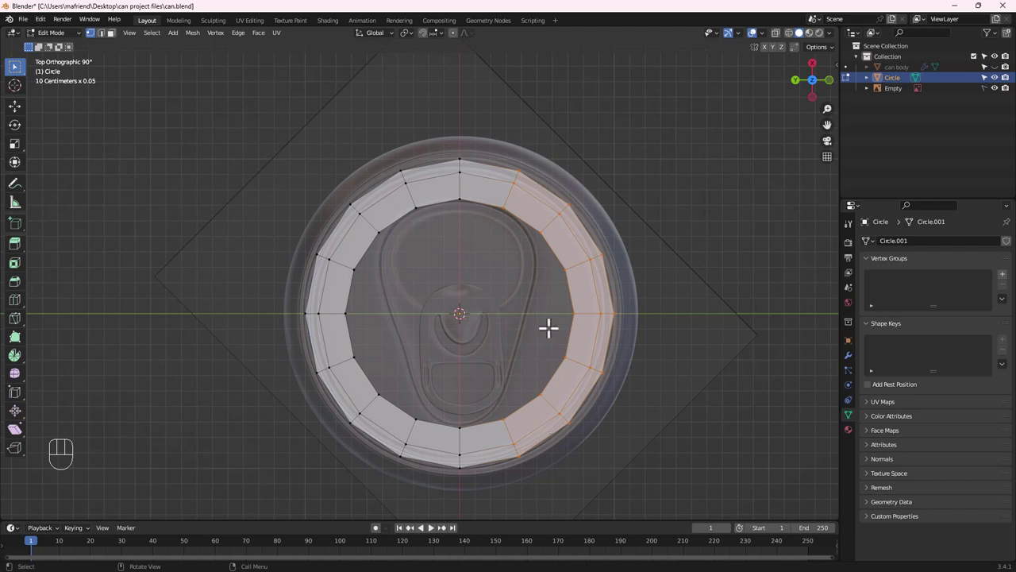
pyautogui.press('x')
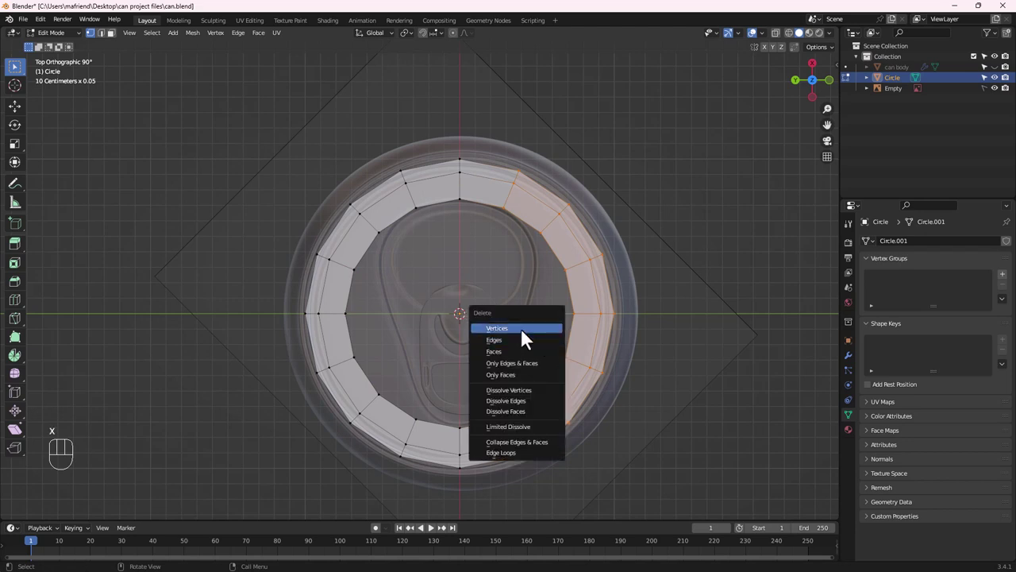
pyautogui.click(522, 331)
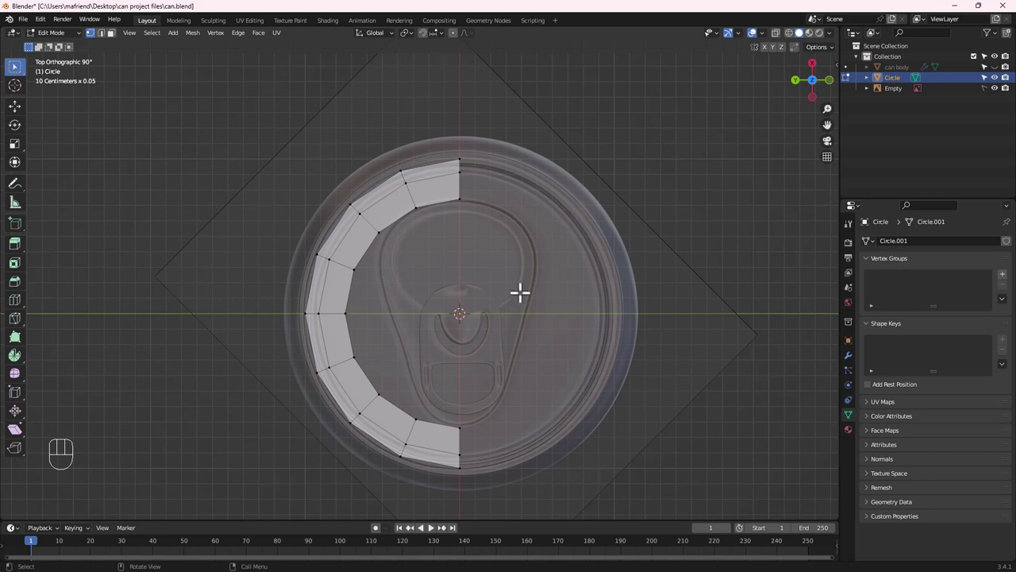
# Move the upper inner vertices of the half ring, down to the one on the Y axis, onto the reference's recessed panel outline
pyautogui.scroll(2, 473, 336)
pyautogui.keyDown('shift'); pyautogui.moveTo(582, 361); pyautogui.dragTo(541, 315, button='middle'); pyautogui.keyUp('shift')
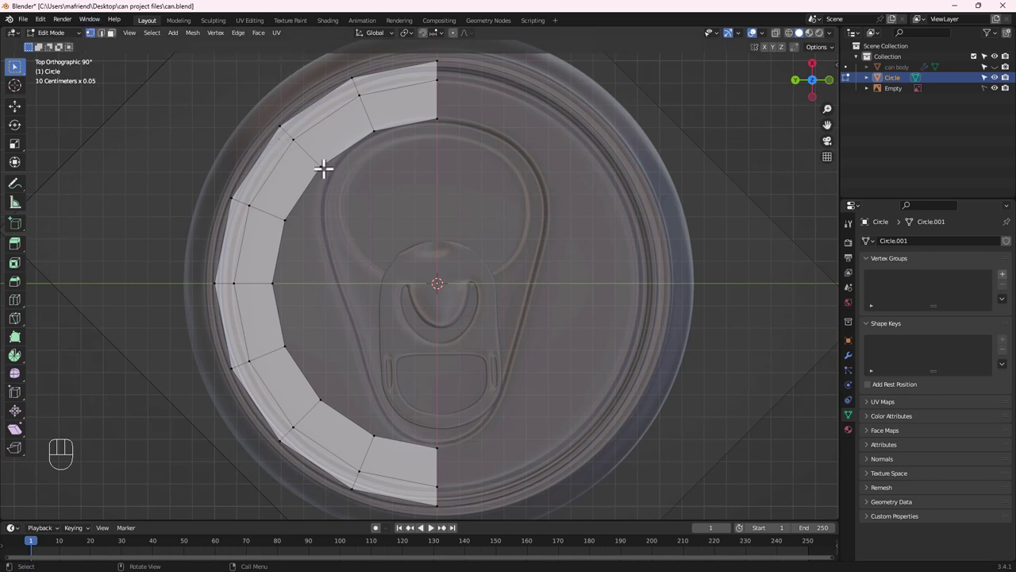
pyautogui.press('g')
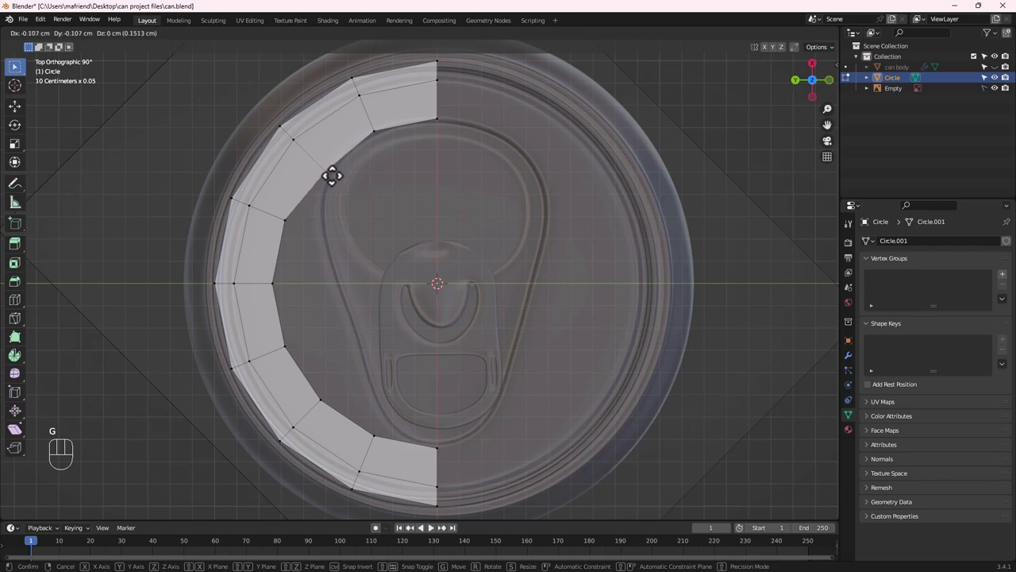
pyautogui.click(295, 213)
pyautogui.press('g')
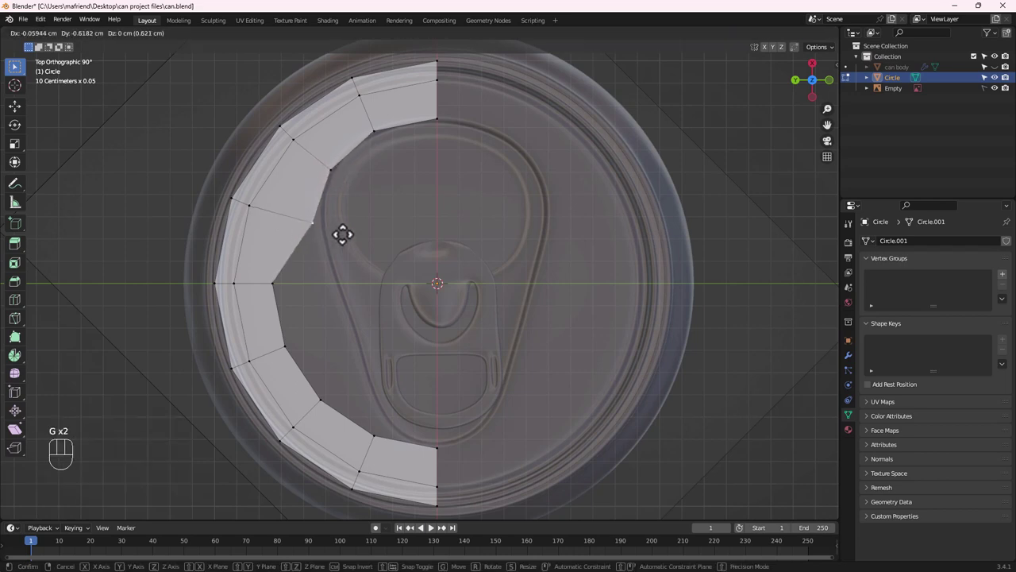
pyautogui.click(349, 234)
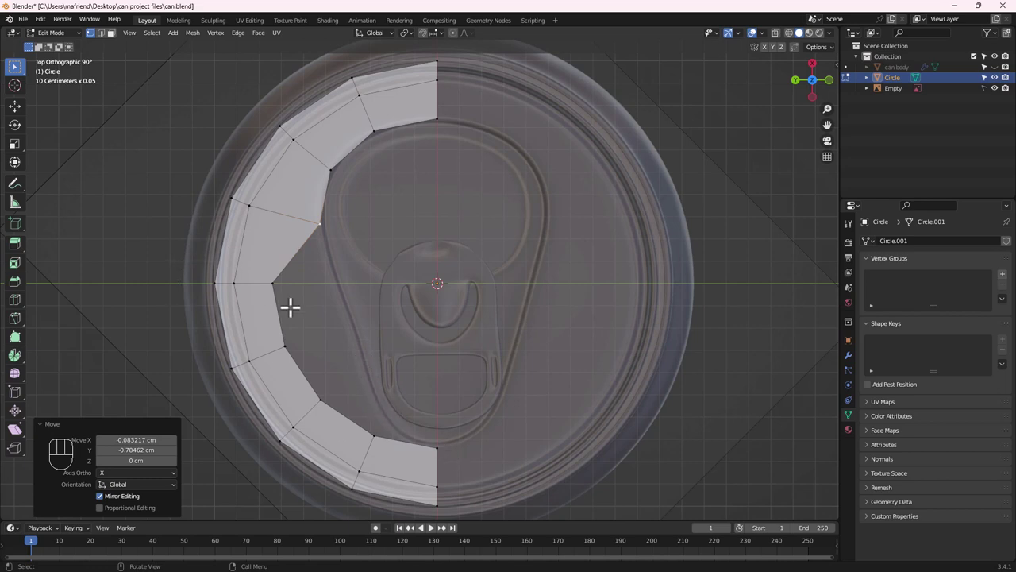
pyautogui.click(272, 283)
pyautogui.press('g')
pyautogui.click(336, 283)
# Move the three inner vertices below the Y axis onto the tapering lower outline of the recessed panel
pyautogui.click(285, 347)
pyautogui.press('g')
pyautogui.click(357, 336)
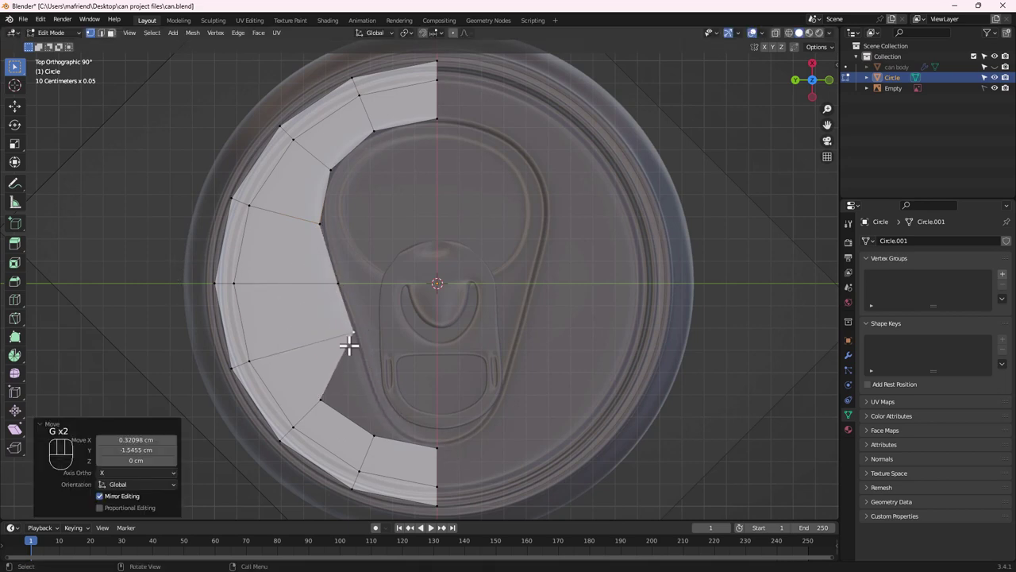
pyautogui.click(318, 404)
pyautogui.press('g')
pyautogui.click(367, 380)
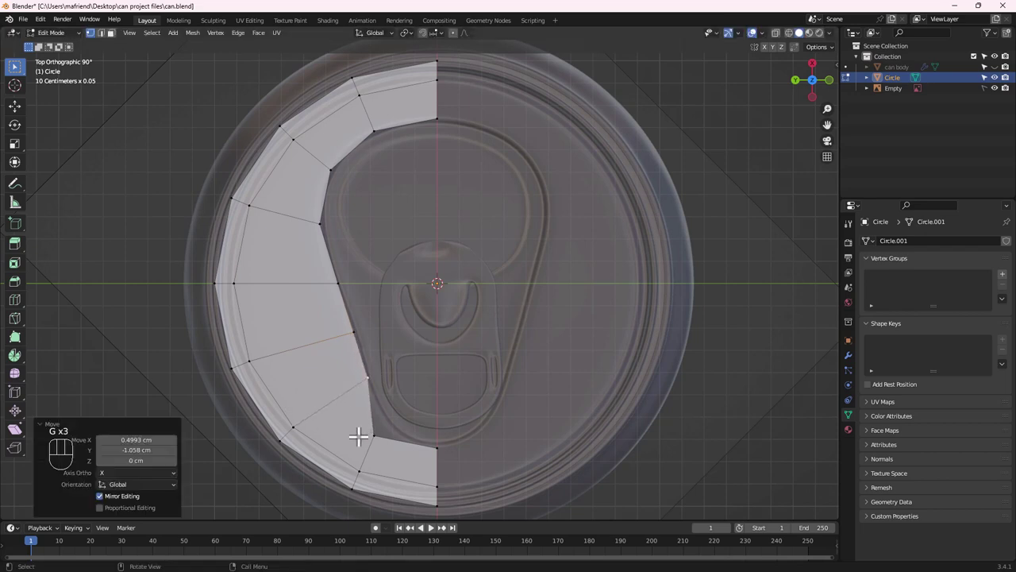
pyautogui.click(374, 434)
pyautogui.press('g')
pyautogui.click(386, 423)
pyautogui.press('g')
pyautogui.click(390, 426)
pyautogui.scroll(-3, 381, 250)
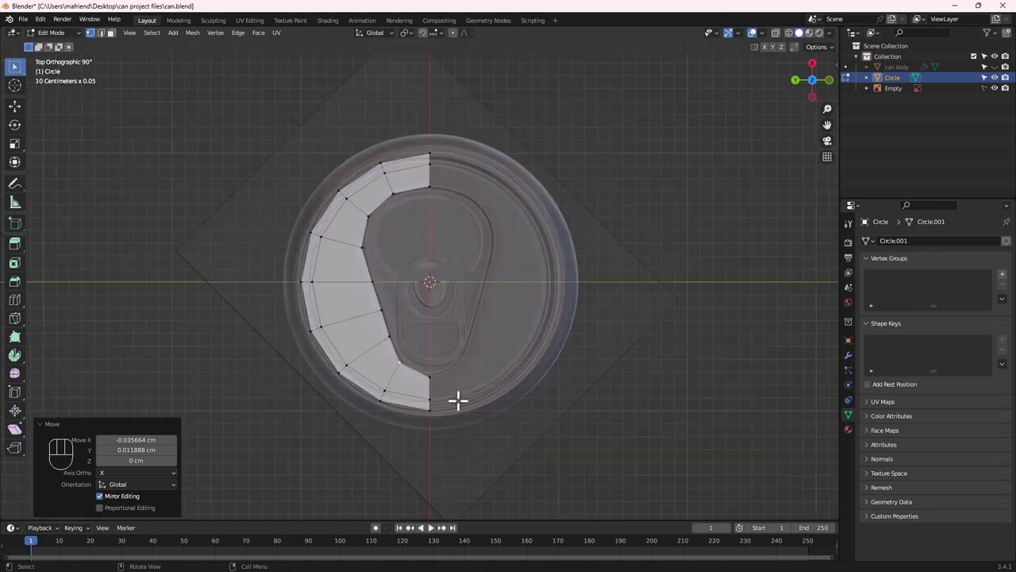
# Try to nudge the inner centreline vertex at the panel's lower end, and undo the move
pyautogui.click(429, 378)
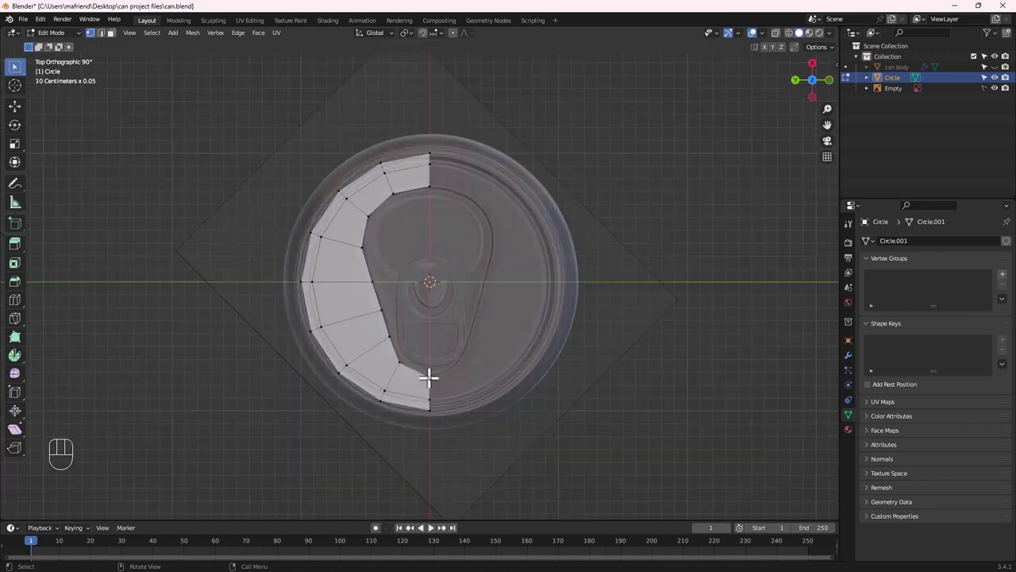
pyautogui.press('g')
pyautogui.click(429, 383)
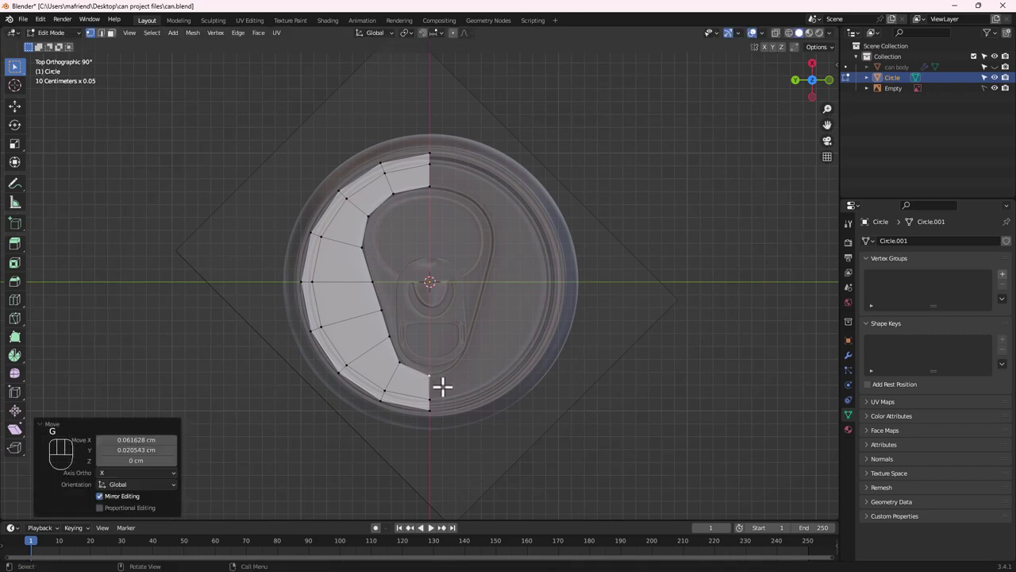
pyautogui.hotkey('ctrl', 'z')
# Add a Mirror modifier to the half lid with only the Y axis enabled
pyautogui.scroll(4, 438, 397)
pyautogui.scroll(-2, 453, 436)
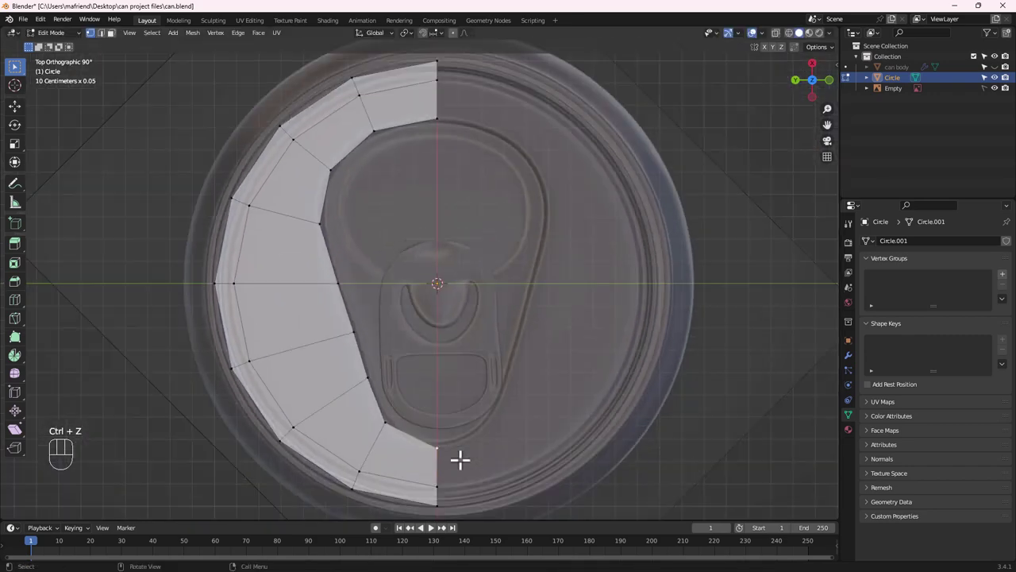
pyautogui.scroll(-1, 445, 268)
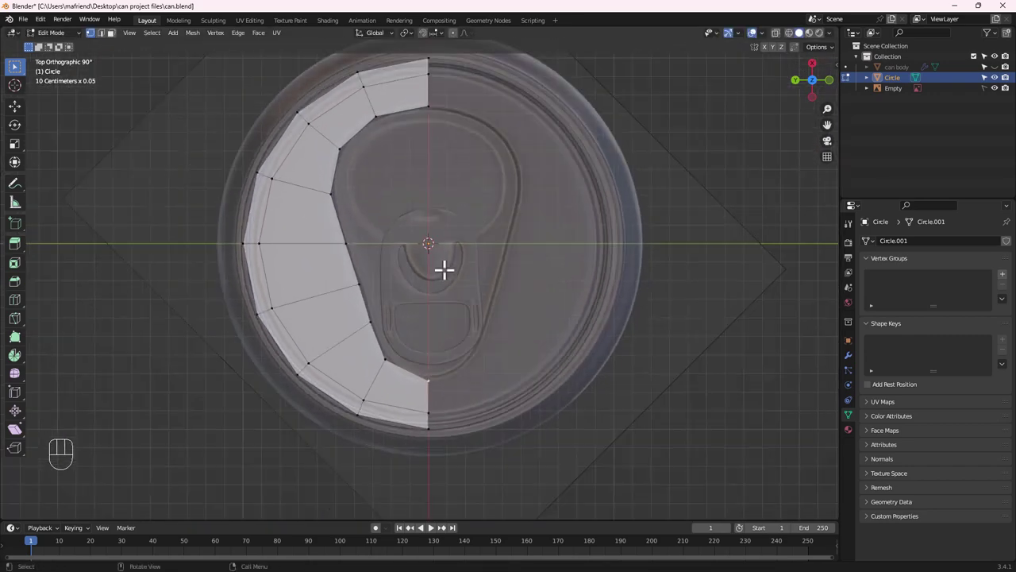
pyautogui.keyDown('shift'); pyautogui.scroll(1, 433, 243); pyautogui.keyUp('shift')
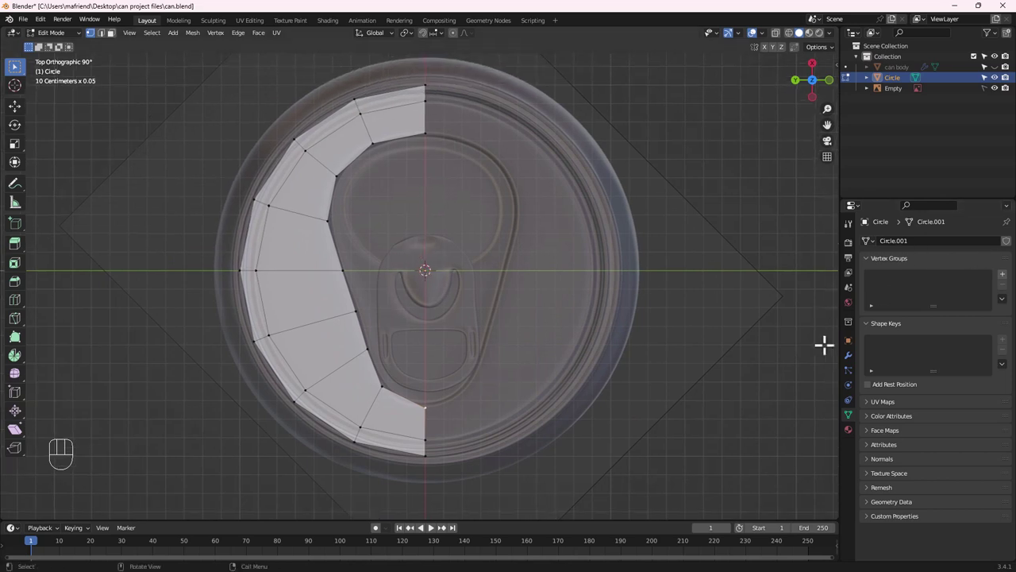
pyautogui.click(847, 354)
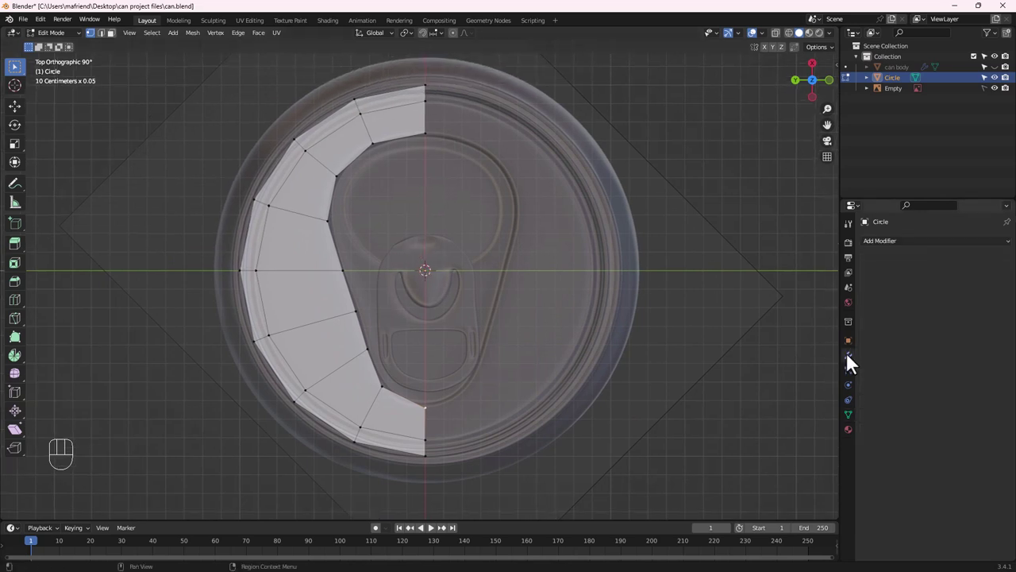
pyautogui.click(891, 240)
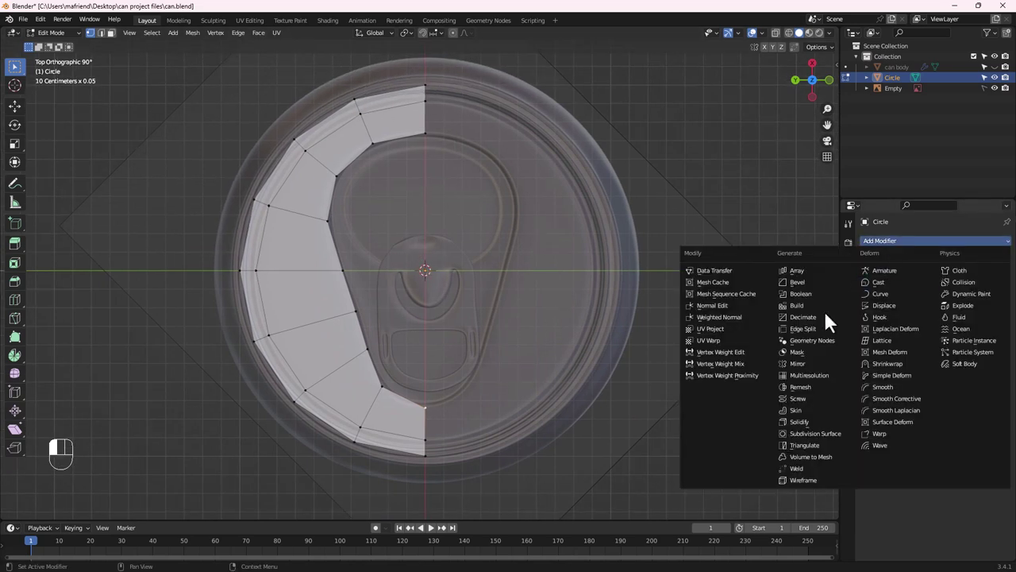
pyautogui.click(796, 361)
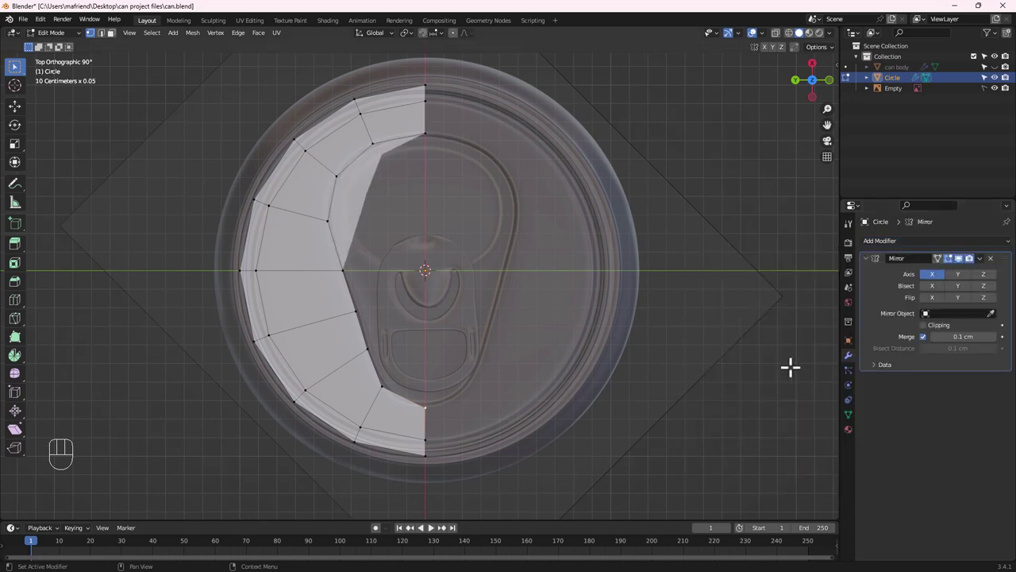
pyautogui.click(958, 274)
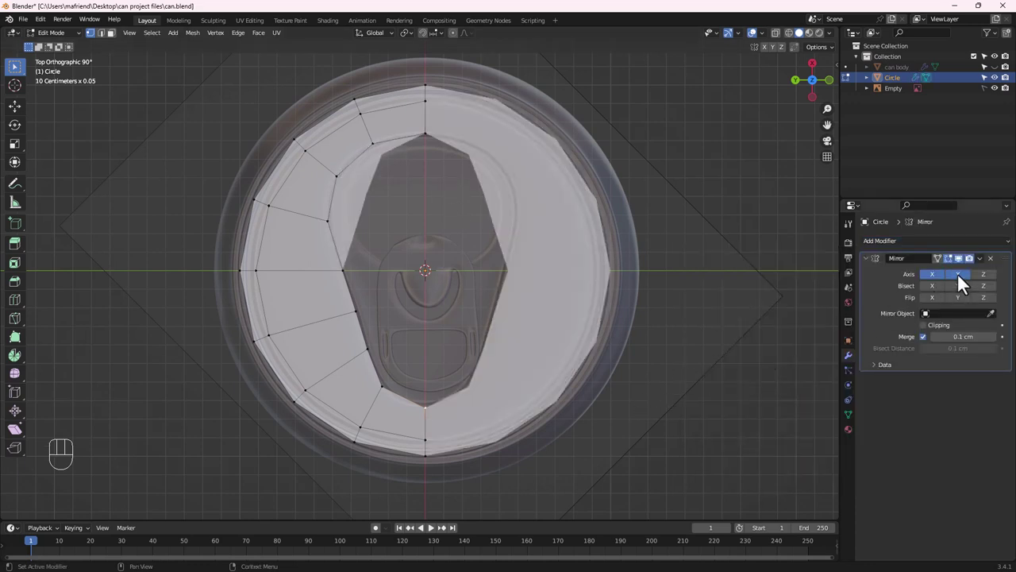
pyautogui.click(932, 273)
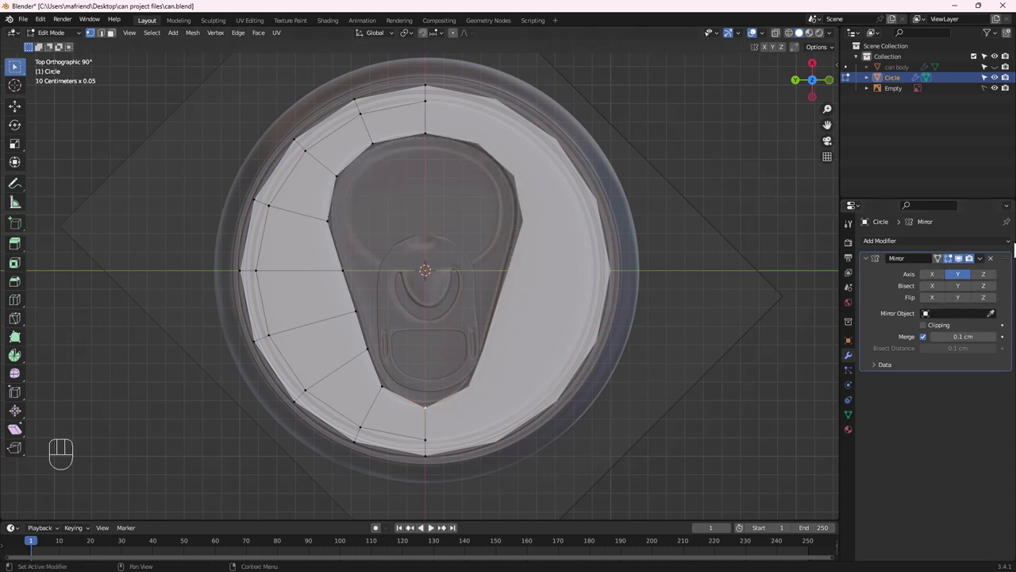
# Switch to Object Mode and apply the lid's Mirror modifier
pyautogui.click(51, 32)
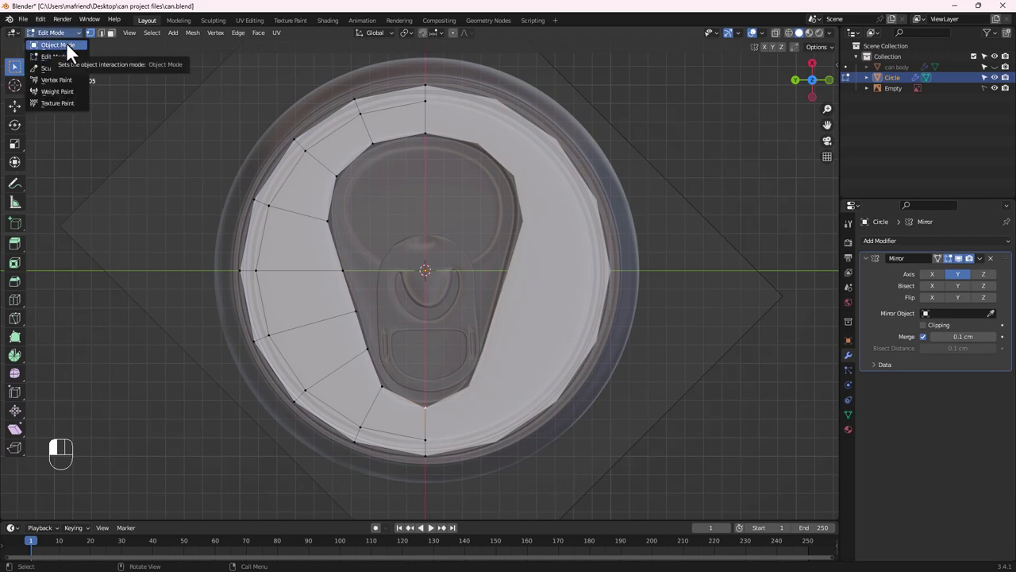
pyautogui.click(66, 44)
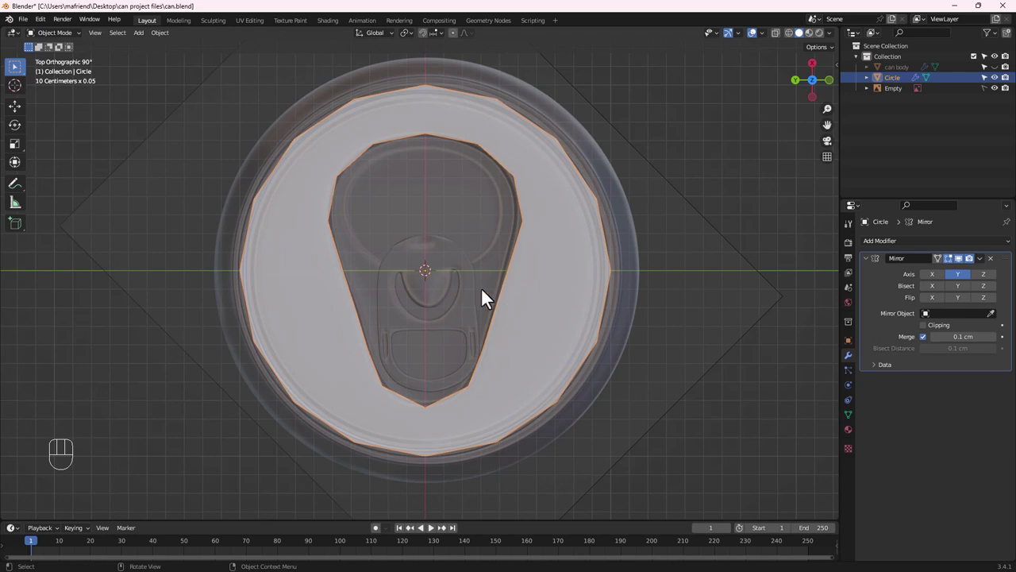
pyautogui.click(979, 258)
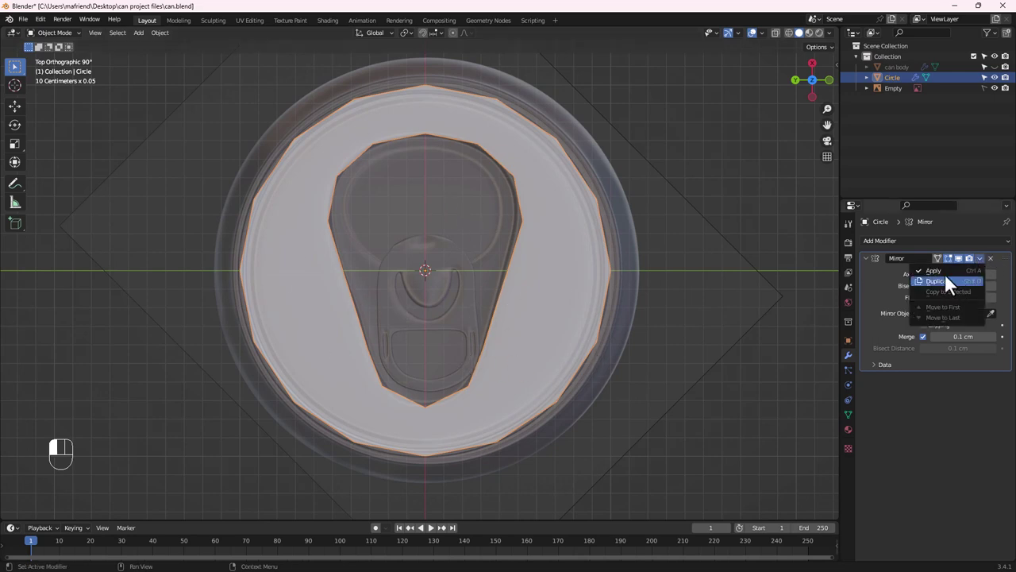
pyautogui.click(945, 271)
# In Edit Mode with edge selection, extrude the inner panel edge loop down about 0.204 cm along Z
pyautogui.moveTo(490, 329); pyautogui.dragTo(432, 322, button='middle')
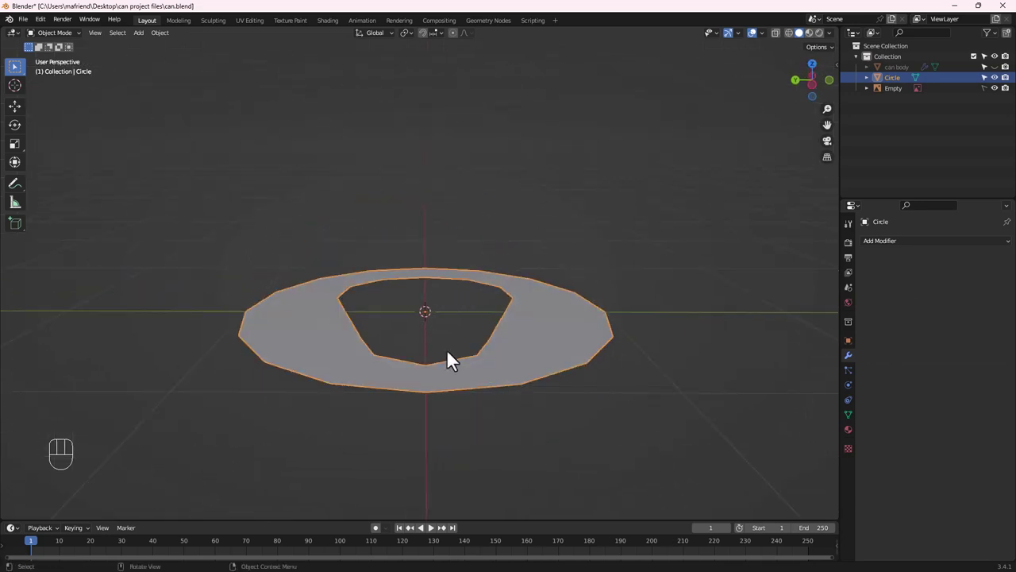
pyautogui.press('Tab')
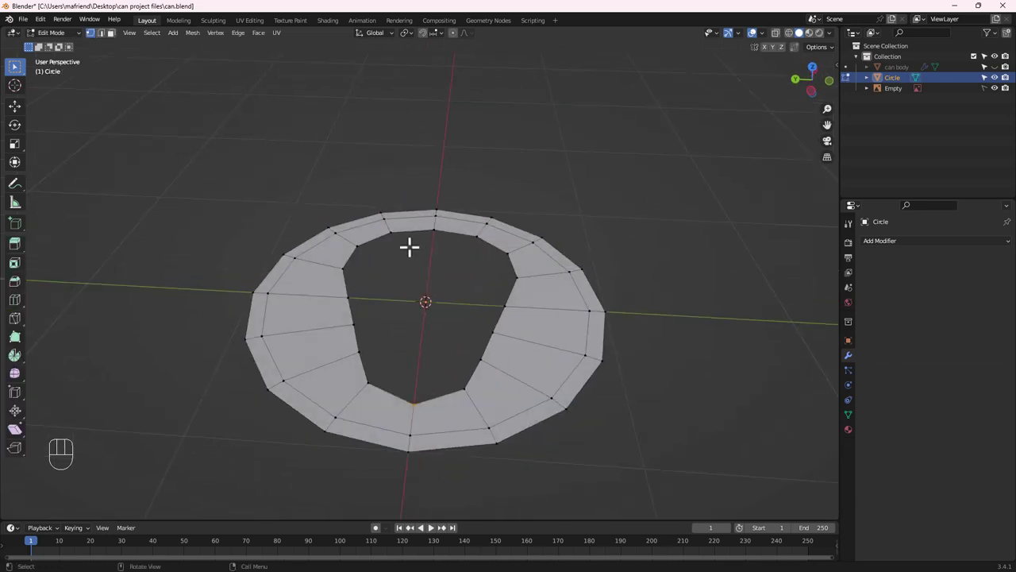
pyautogui.press('2')
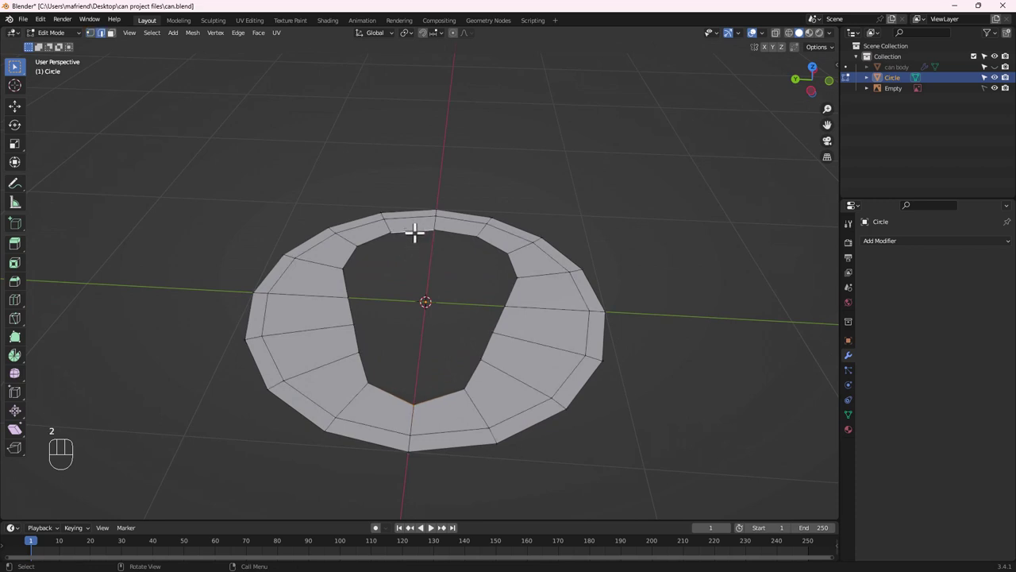
pyautogui.keyDown('alt'); pyautogui.click(411, 231); pyautogui.keyUp('alt')
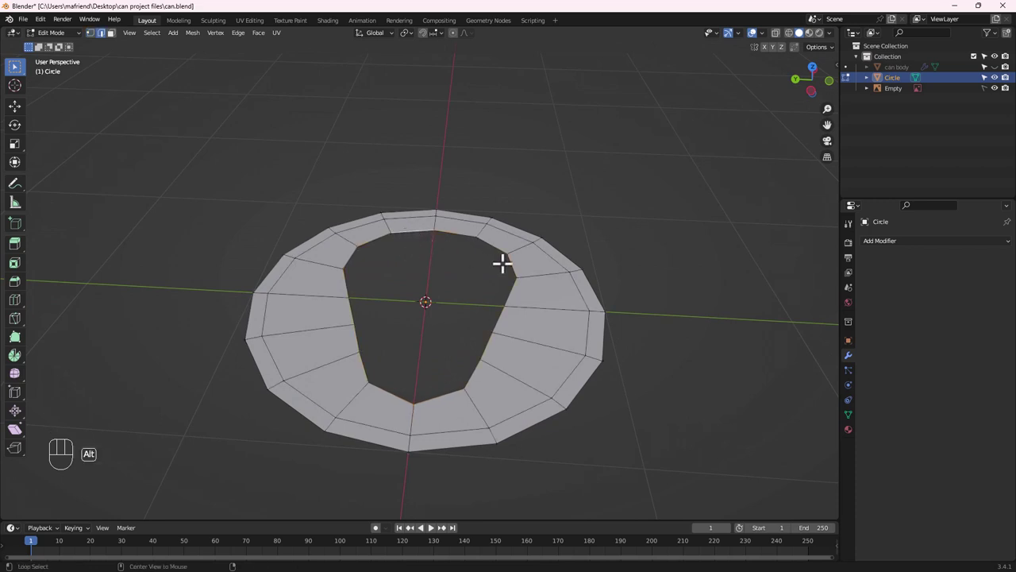
pyautogui.moveTo(549, 300); pyautogui.dragTo(448, 319, button='middle')
pyautogui.press('e')
pyautogui.press('z')
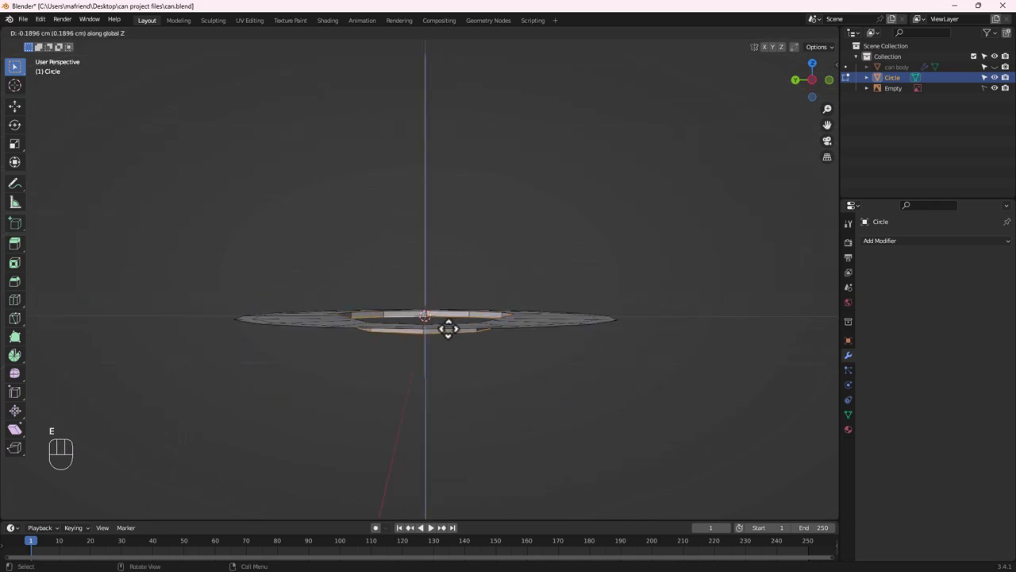
pyautogui.click(440, 320)
# Lower the extruded inner edge loop by about 0.029 cm more along Z
pyautogui.moveTo(433, 310)
pyautogui.mouseDown(button='middle')
pyautogui.moveTo(435, 389)
pyautogui.moveTo(424, 288)
pyautogui.moveTo(428, 308)
pyautogui.mouseUp(button='middle')
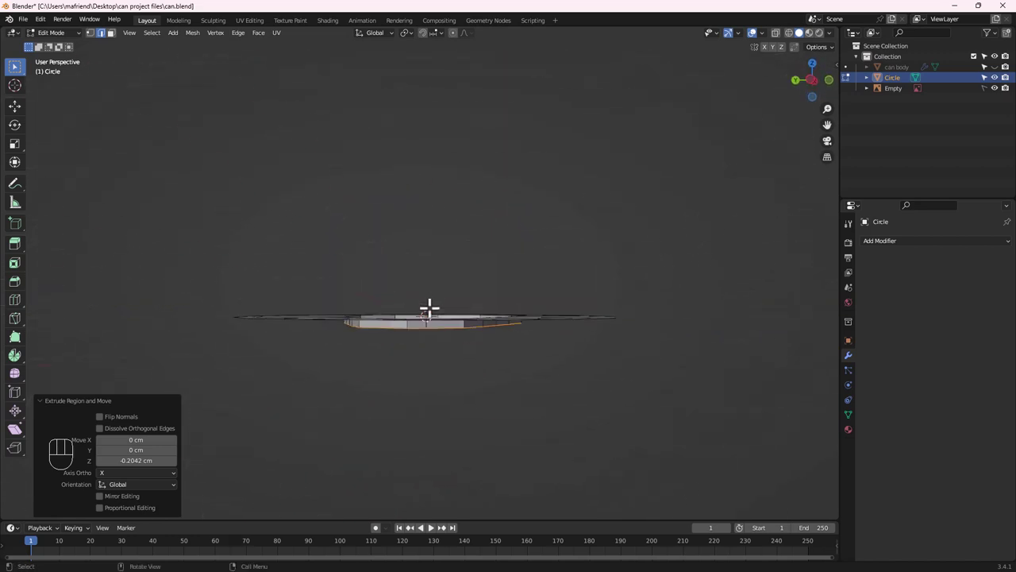
pyautogui.press('g')
pyautogui.press('z')
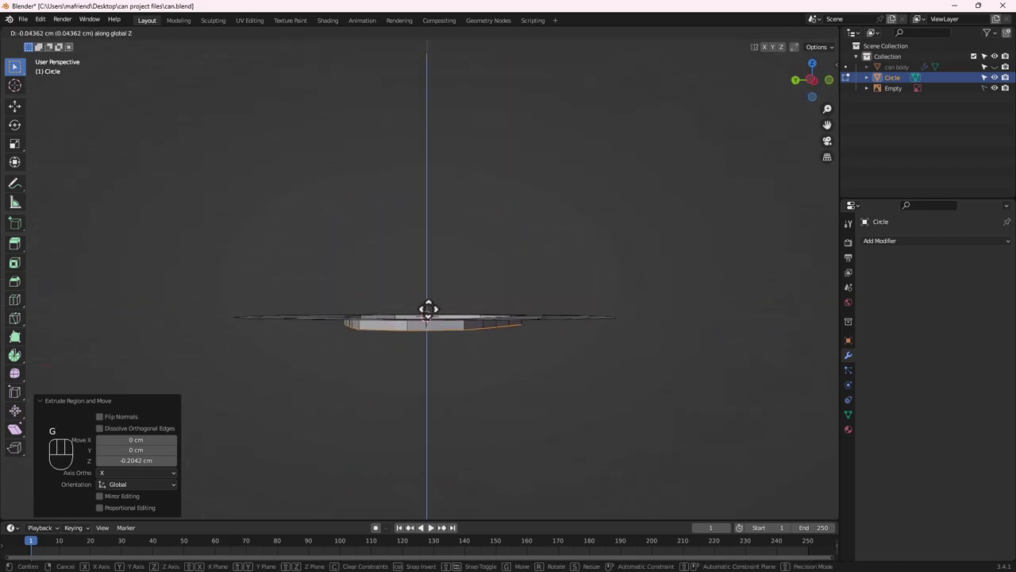
pyautogui.click(432, 307)
# Extrude the lowered inner edge loop in place and scale it inward to about 0.917
pyautogui.moveTo(433, 306); pyautogui.dragTo(447, 370, button='middle')
pyautogui.press('e')
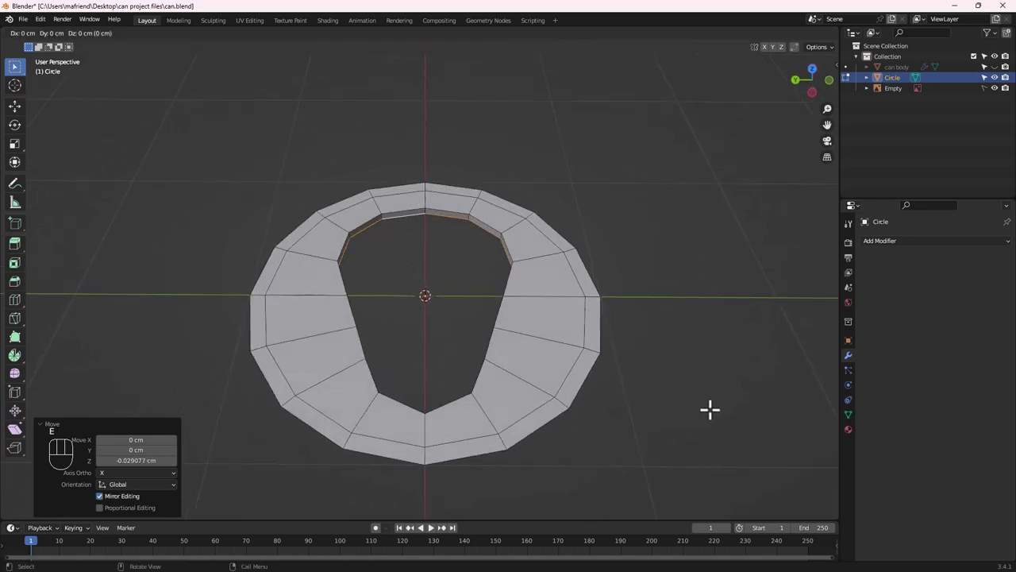
pyautogui.press('s')
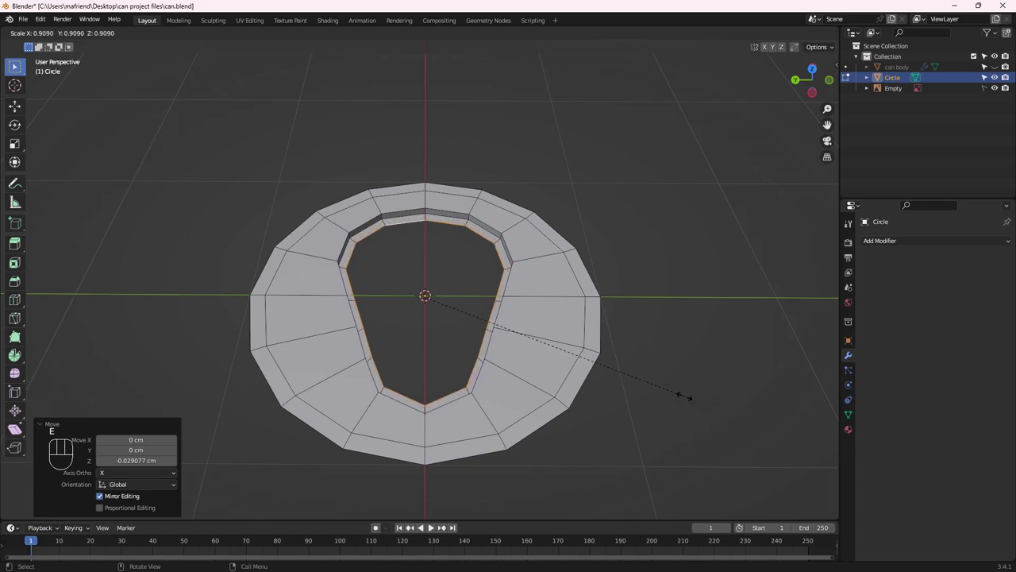
pyautogui.click(686, 399)
pyautogui.moveTo(556, 380); pyautogui.dragTo(498, 393, button='middle')
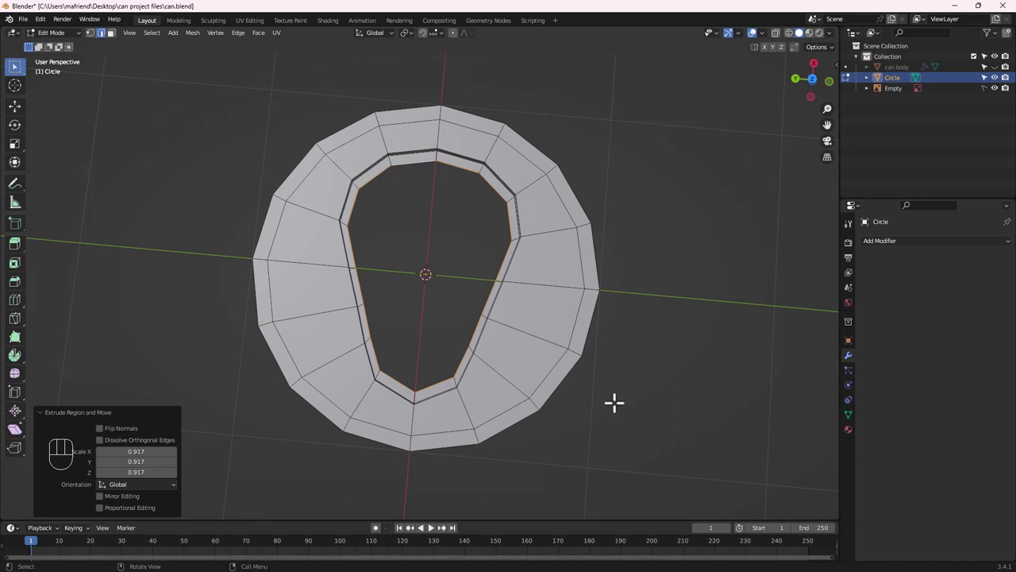
pyautogui.press('e')
pyautogui.press('s')
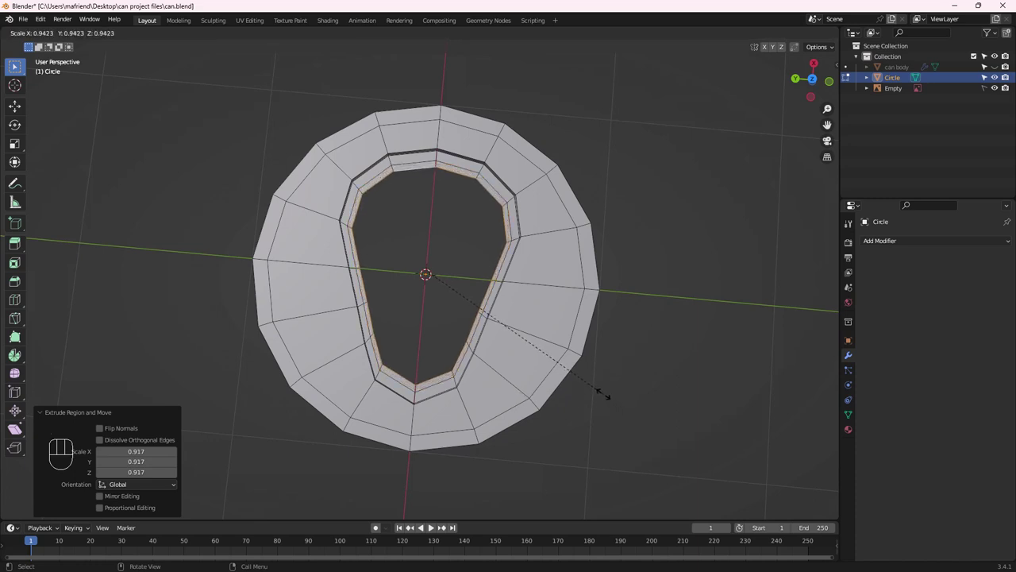
pyautogui.press('Escape')
# Close the open inner panel loop with Grid Fill, using a span of 2 and an offset of -1
pyautogui.moveTo(479, 324); pyautogui.dragTo(482, 367, button='middle')
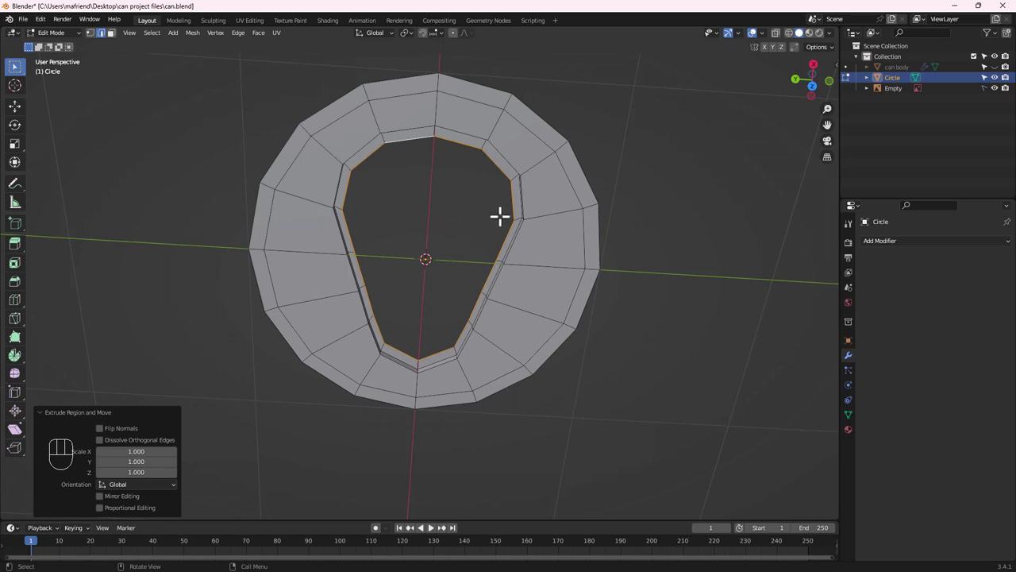
pyautogui.click(262, 33)
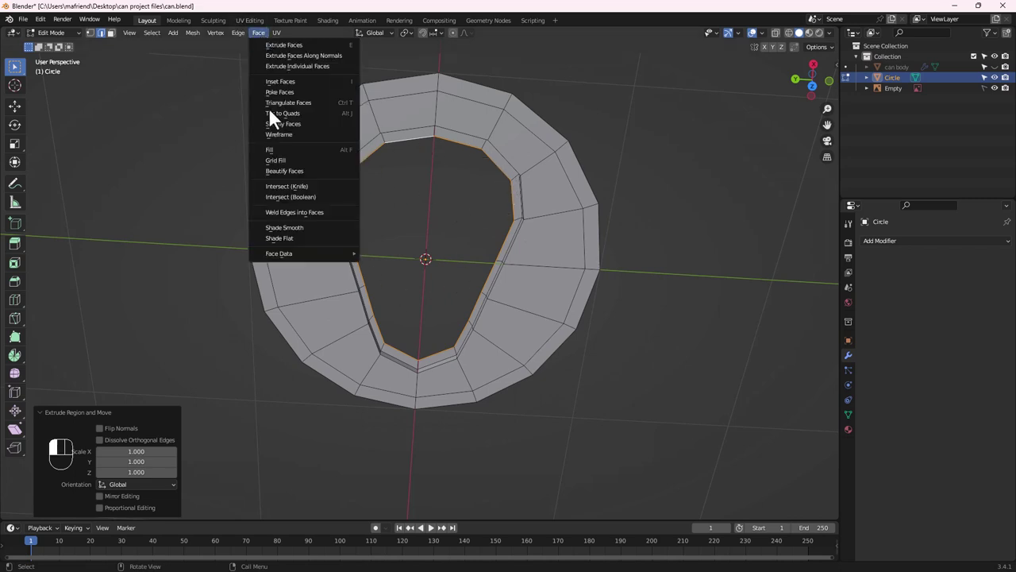
pyautogui.click(285, 159)
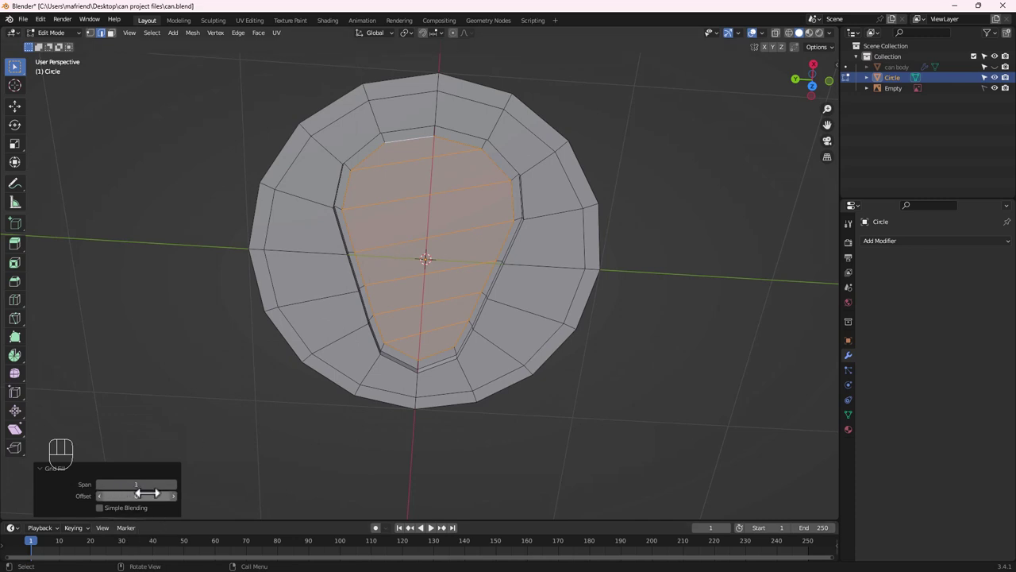
pyautogui.click(173, 484)
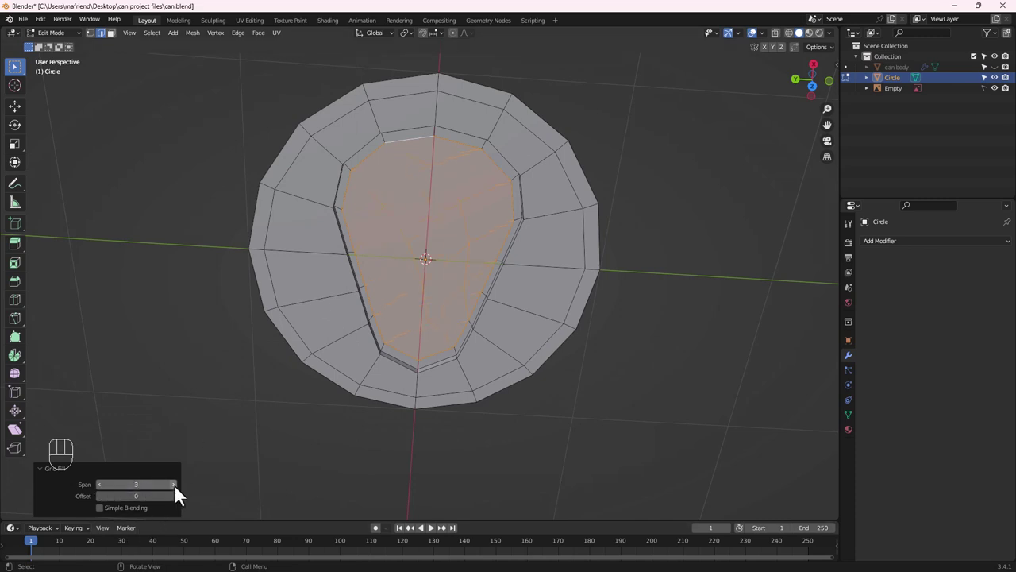
pyautogui.click(99, 483)
pyautogui.click(173, 484)
pyautogui.click(173, 484)
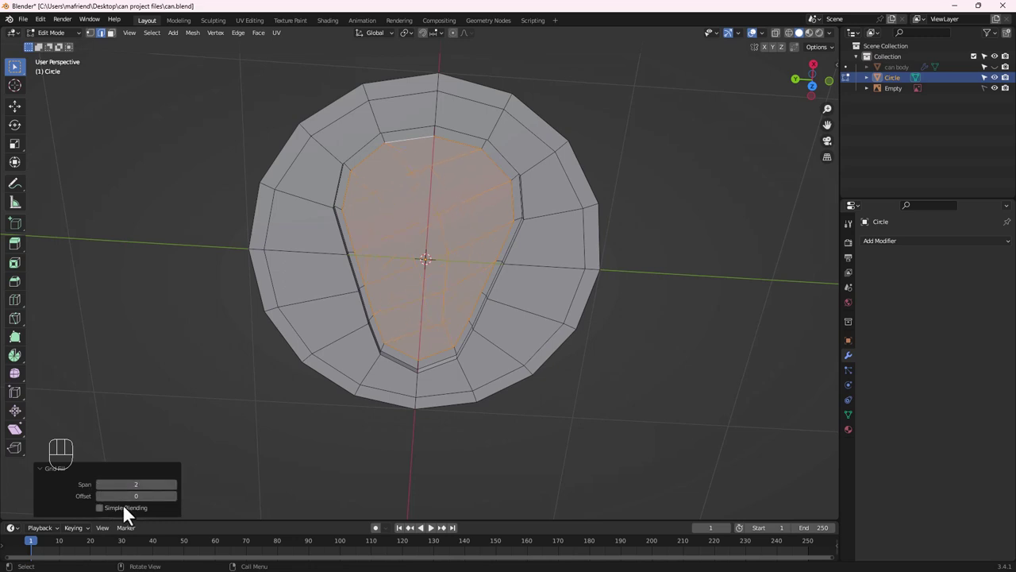
pyautogui.click(98, 496)
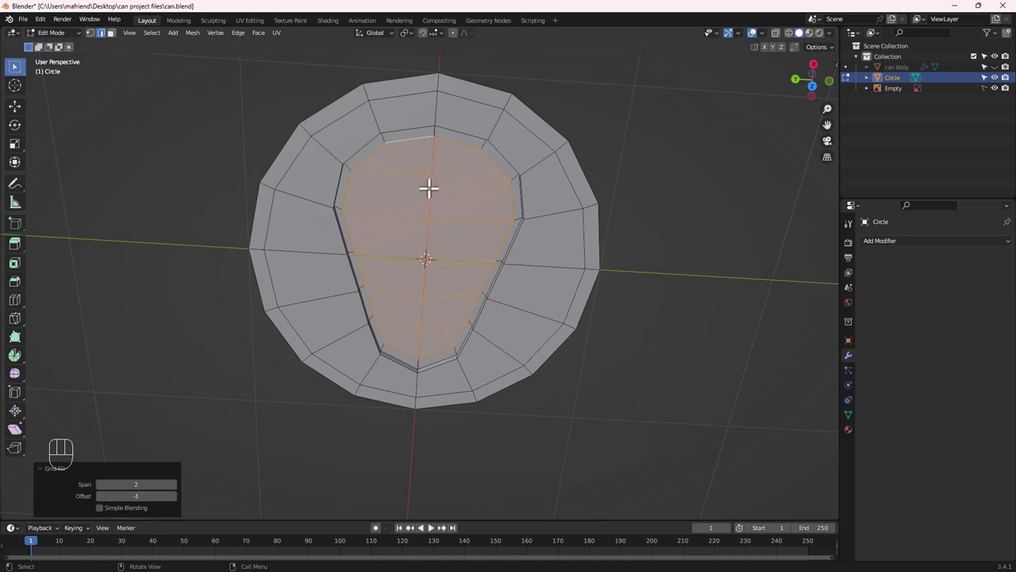
pyautogui.moveTo(420, 293); pyautogui.dragTo(395, 318, button='middle')
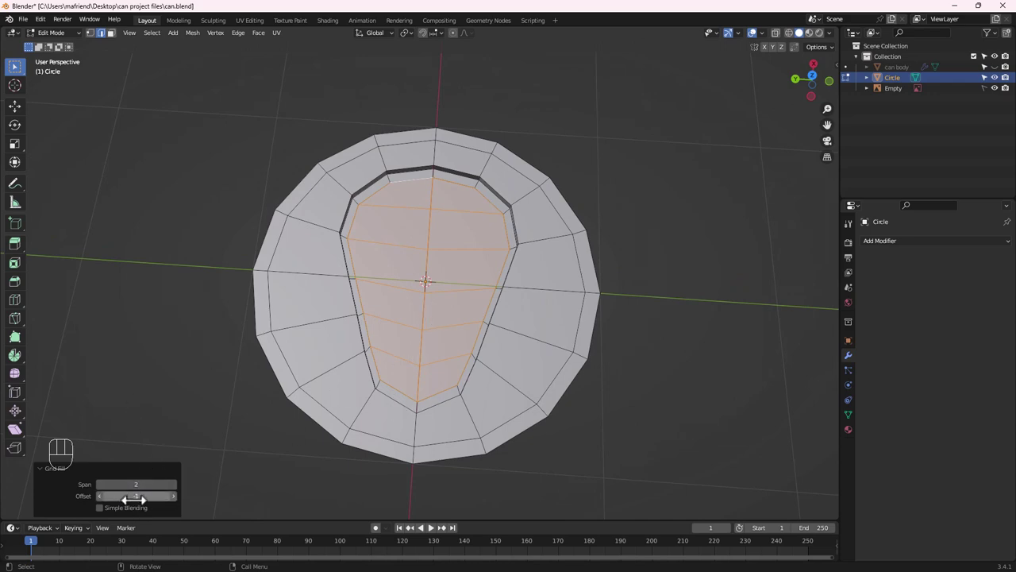
# View the lid from straight above over the reference image and switch to vertex selection
pyautogui.keyDown('alt'); pyautogui.moveTo(333, 281); pyautogui.dragTo(323, 344, button='middle'); pyautogui.keyUp('alt')
pyautogui.keyDown('alt'); pyautogui.moveTo(476, 306); pyautogui.dragTo(436, 411, button='middle'); pyautogui.keyUp('alt')
pyautogui.scroll(3, 435, 410)
pyautogui.keyDown('shift'); pyautogui.moveTo(424, 265); pyautogui.dragTo(458, 335, button='middle'); pyautogui.keyUp('shift')
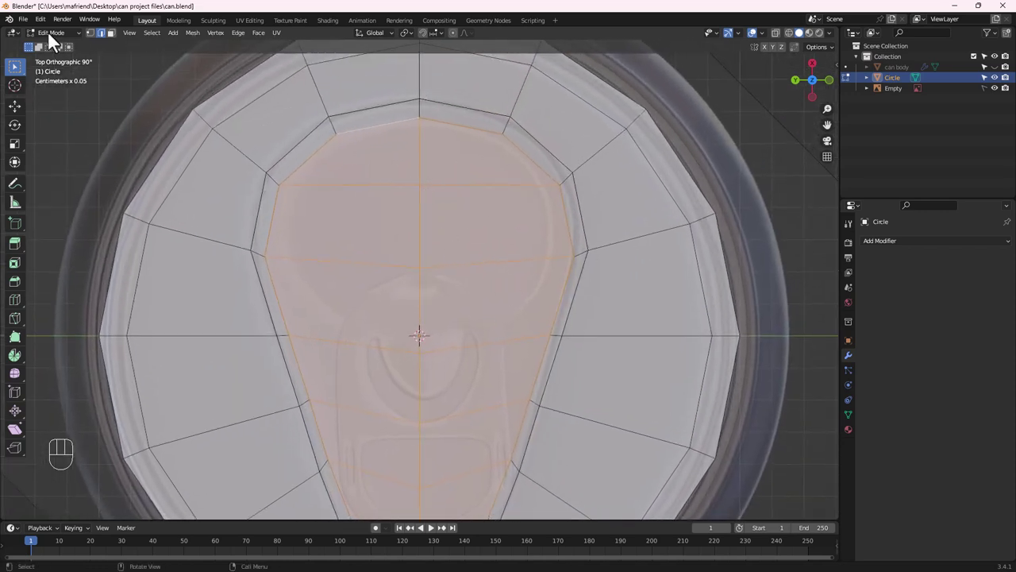
pyautogui.click(90, 33)
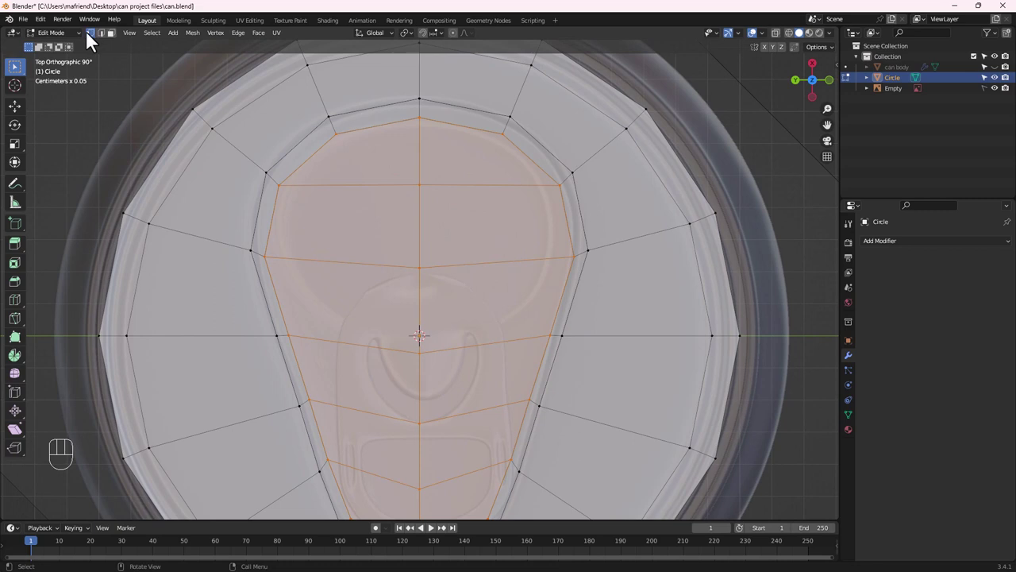
pyautogui.click(423, 124)
# Try to move the four left-side vertices of the filled panel's outline inward to follow the reference
pyautogui.click(339, 137)
pyautogui.press('g')
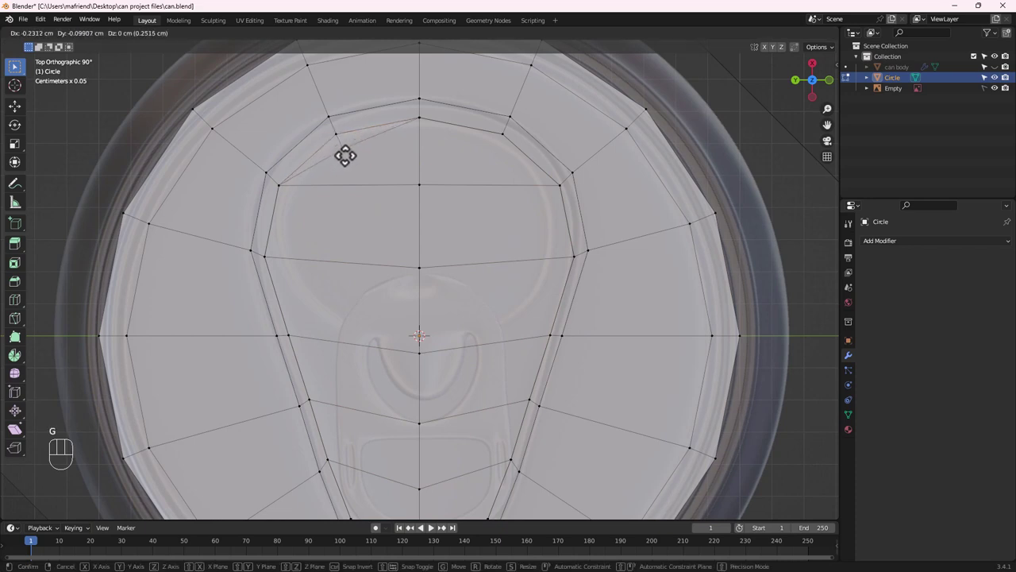
pyautogui.click(344, 155)
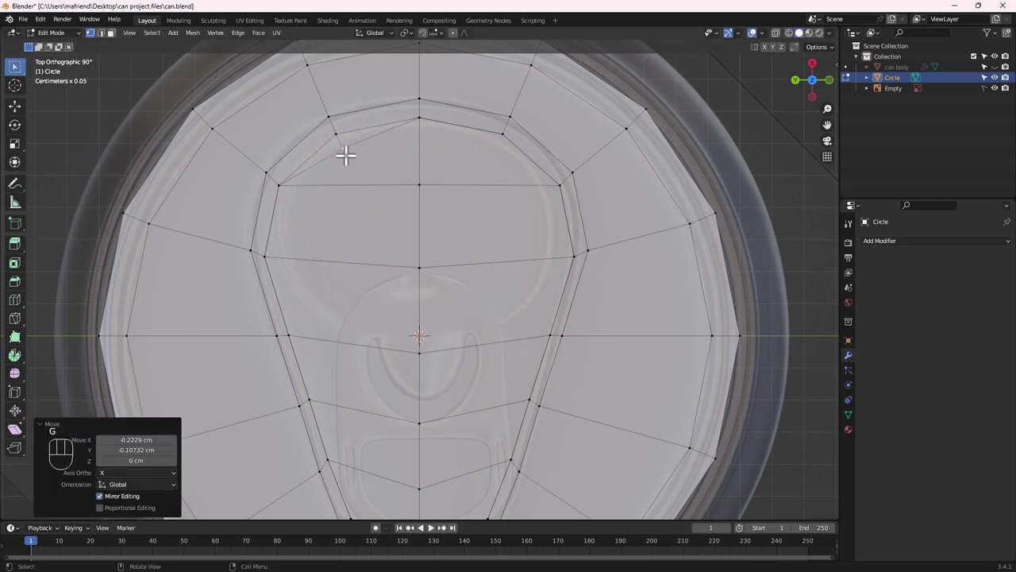
pyautogui.click(279, 184)
pyautogui.press('g')
pyautogui.click(342, 211)
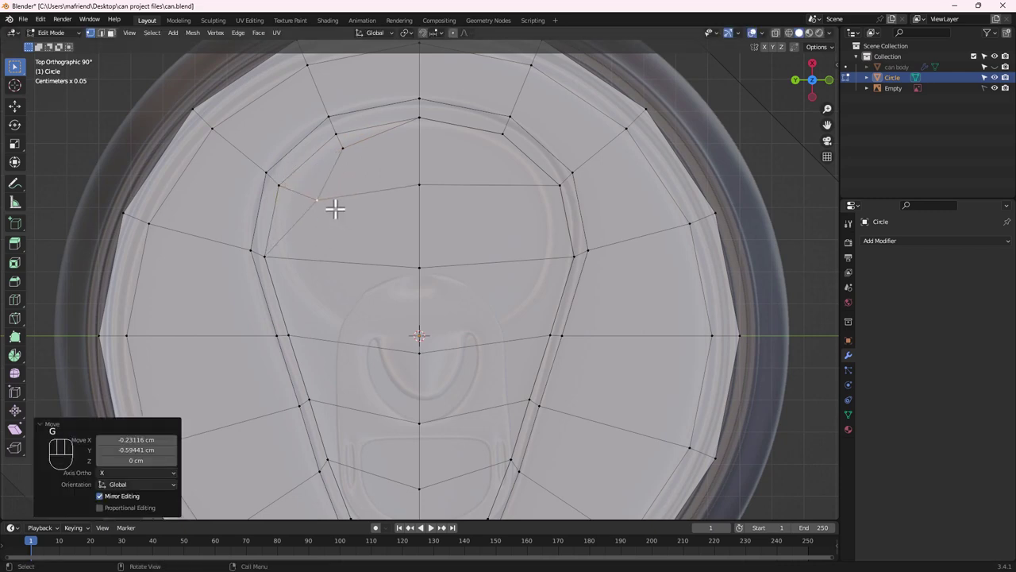
pyautogui.click(290, 334)
pyautogui.press('g')
pyautogui.click(334, 320)
pyautogui.click(263, 257)
pyautogui.press('g')
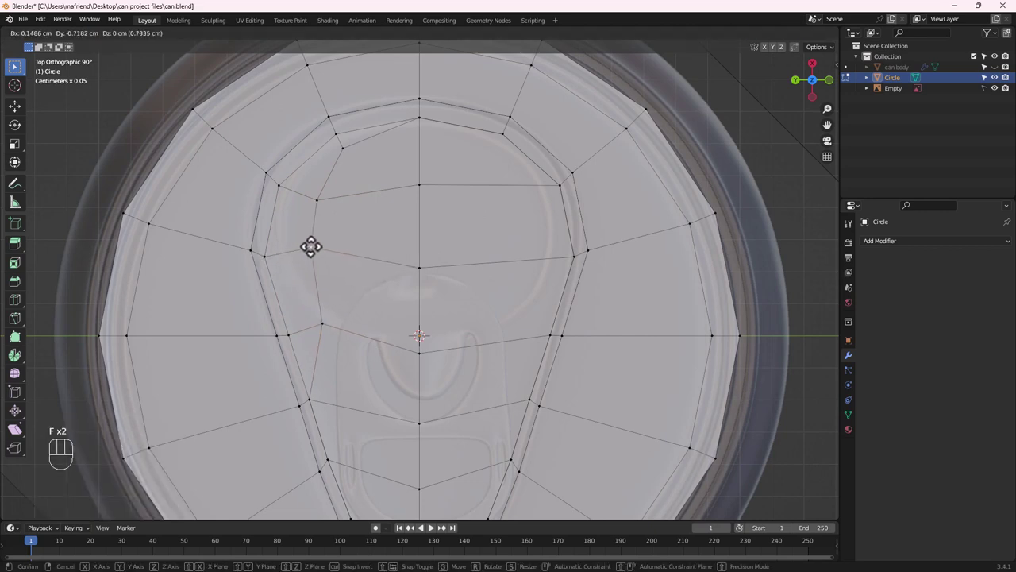
pyautogui.click(310, 246)
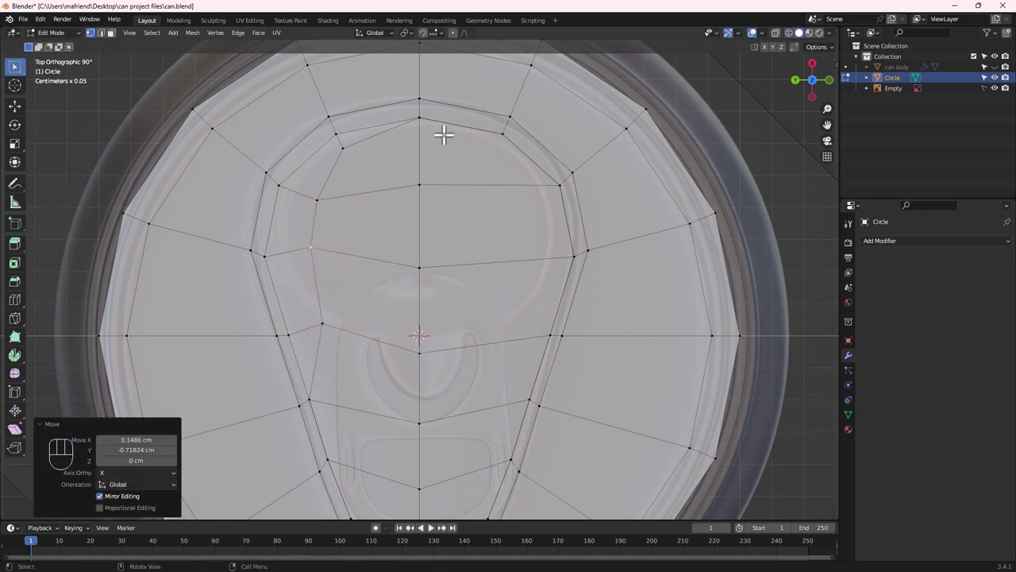
# Try to move the top centre and upper-right vertices of the panel outline inward onto the reference
pyautogui.click(420, 117)
pyautogui.press('g')
pyautogui.click(500, 130)
pyautogui.click(500, 130)
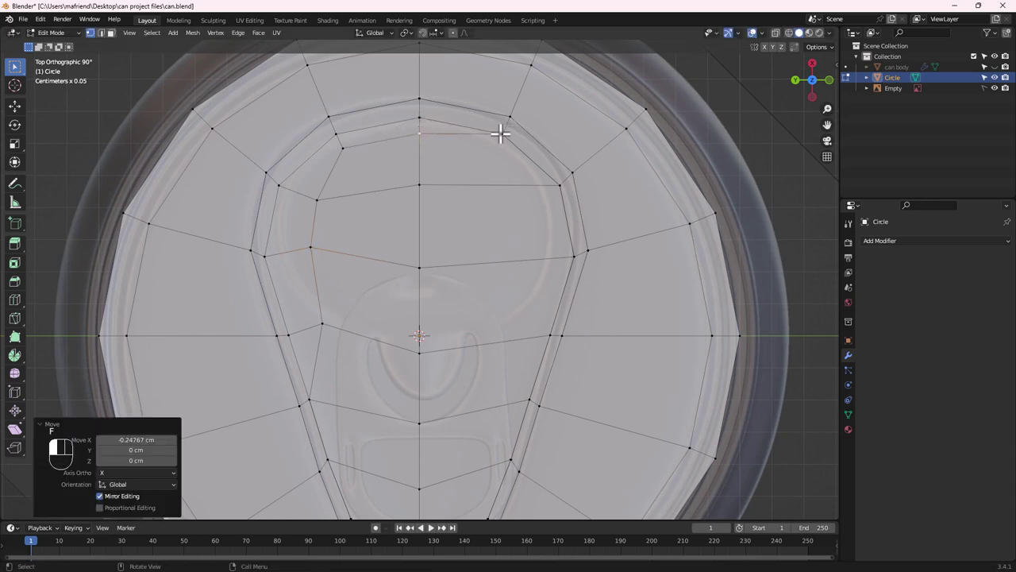
pyautogui.press('g')
pyautogui.click(491, 190)
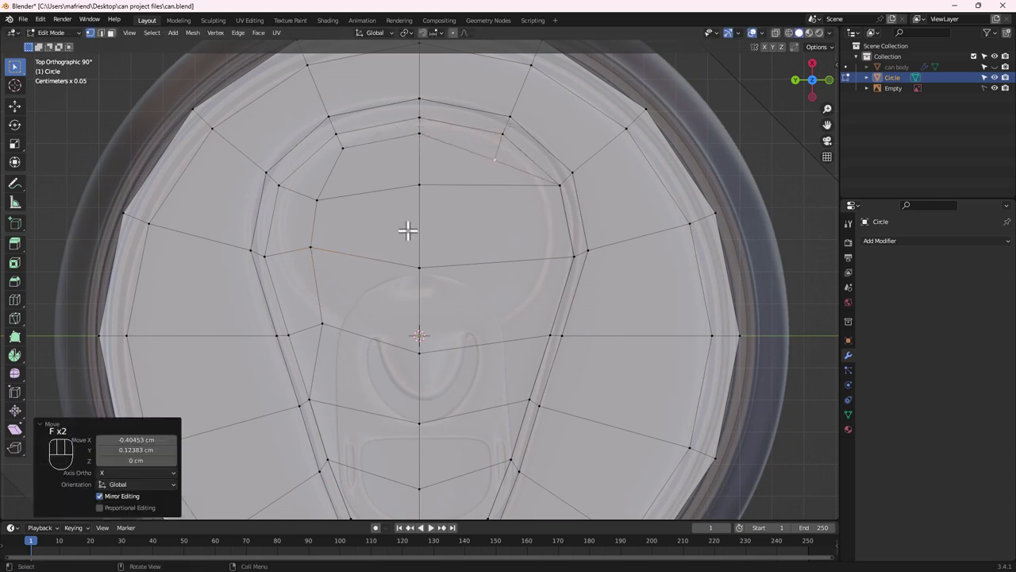
# Undo all the vertex moves made around the filled panel's outline
pyautogui.hotkey('ctrl', 'z')
pyautogui.hotkey('ctrl', 'z')
pyautogui.hotkey('ctrl', 'z')
pyautogui.hotkey('ctrl', 'z')
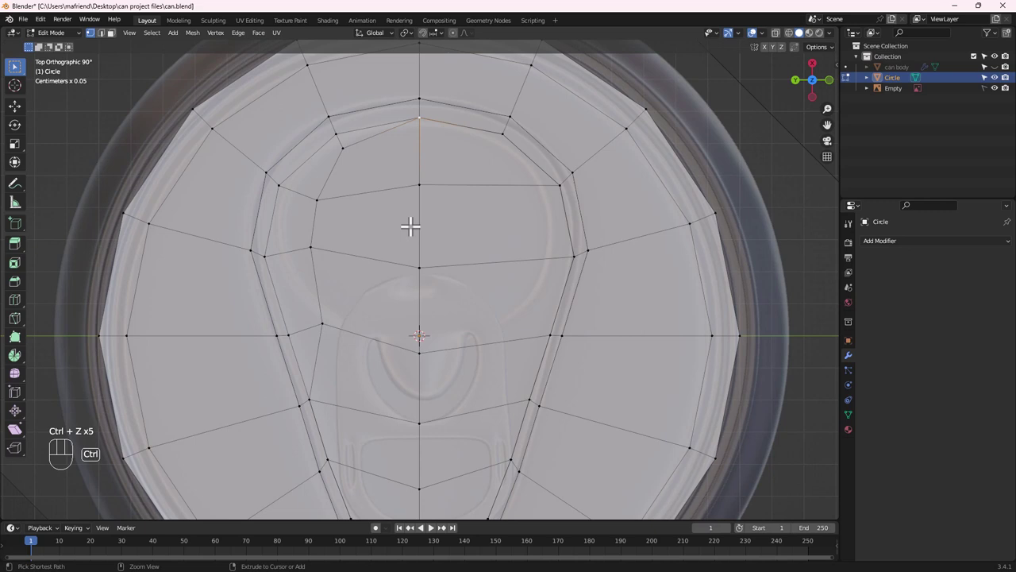
pyautogui.hotkey('ctrl', 'z')
pyautogui.hotkey('ctrl', 'z')
pyautogui.hotkey('ctrl', 'z')
pyautogui.hotkey('ctrl', 'z')
pyautogui.hotkey('ctrl', 'z')
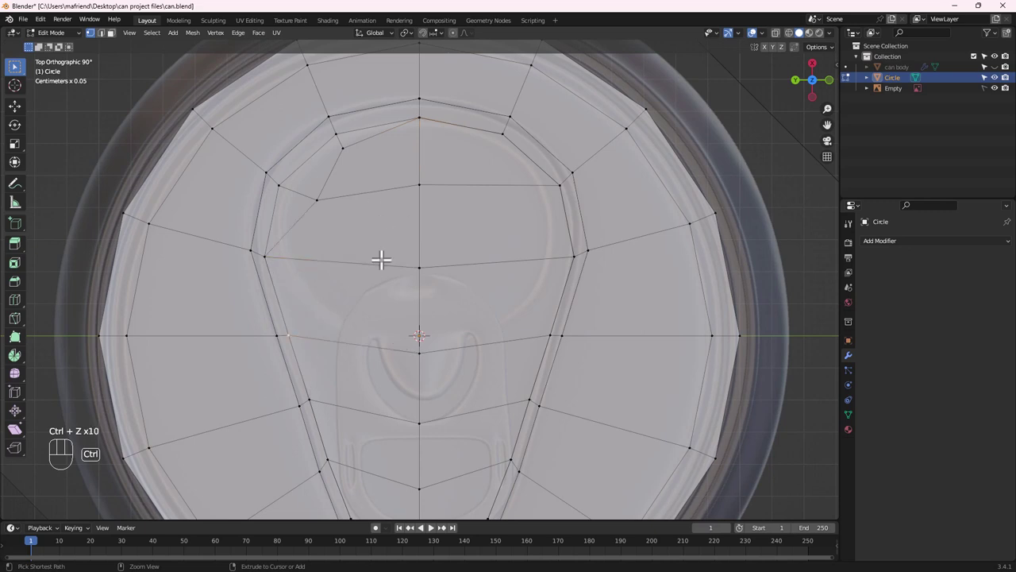
pyautogui.hotkey('ctrl', 'z')
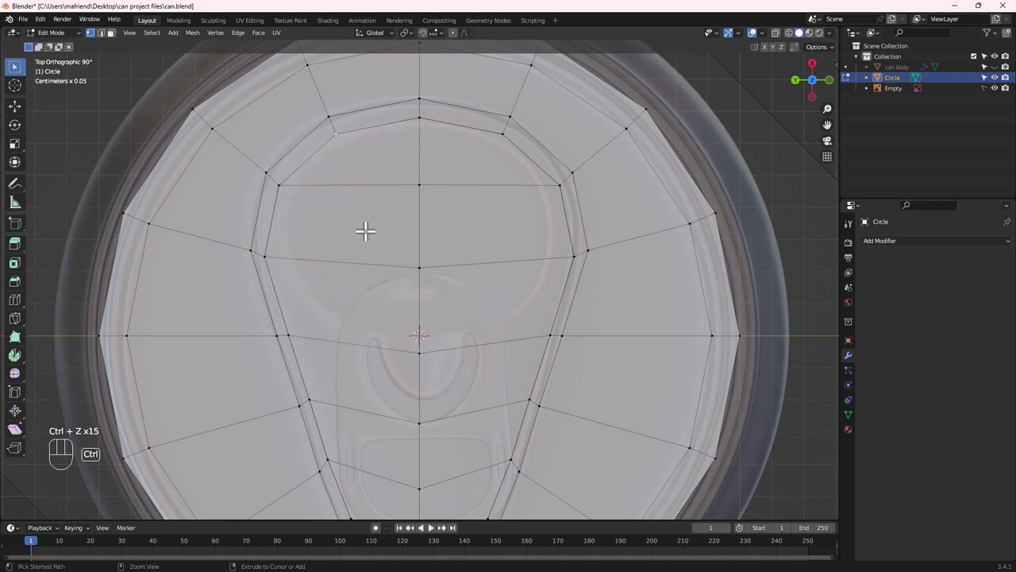
# Select the whole lid mesh and merge its vertices by distance at 0.01 cm
pyautogui.scroll(-5, 421, 263)
pyautogui.press('a')
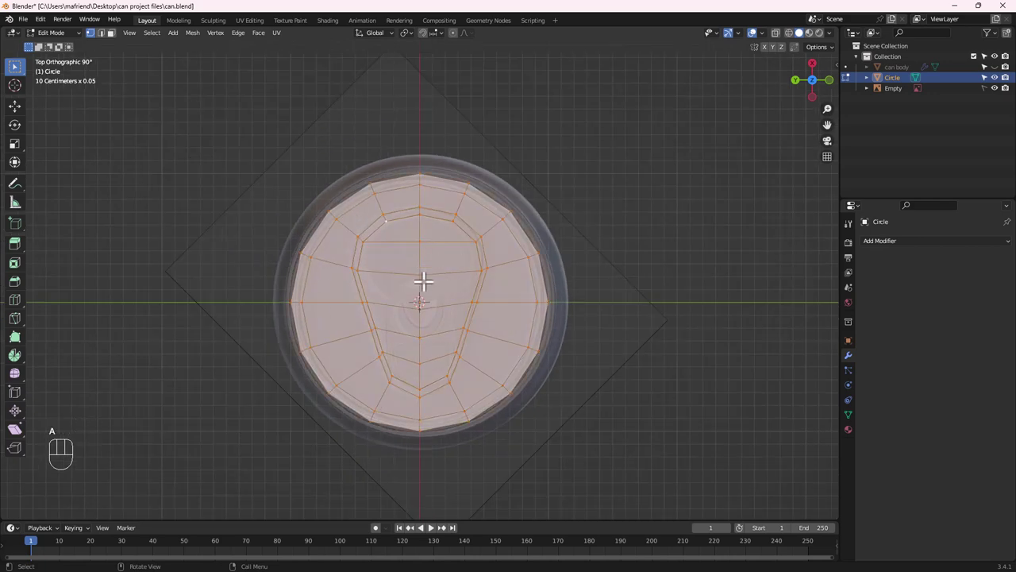
pyautogui.scroll(2, 426, 254)
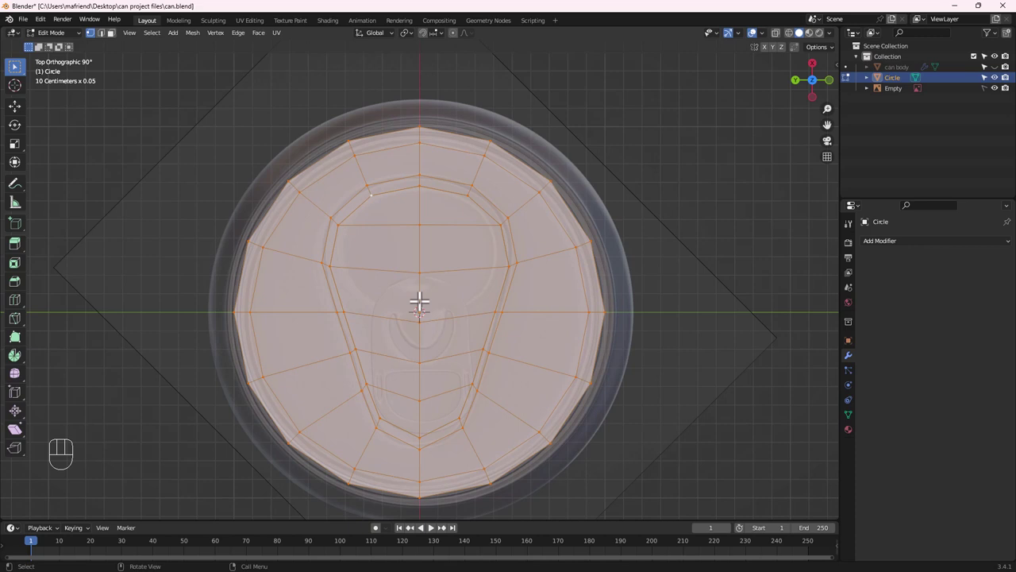
pyautogui.press('m')
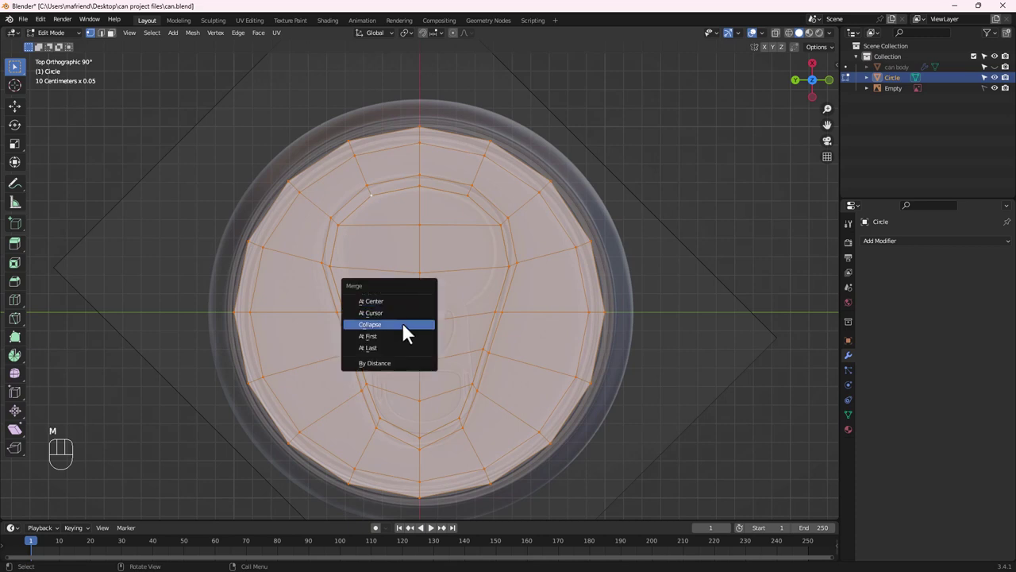
pyautogui.click(385, 362)
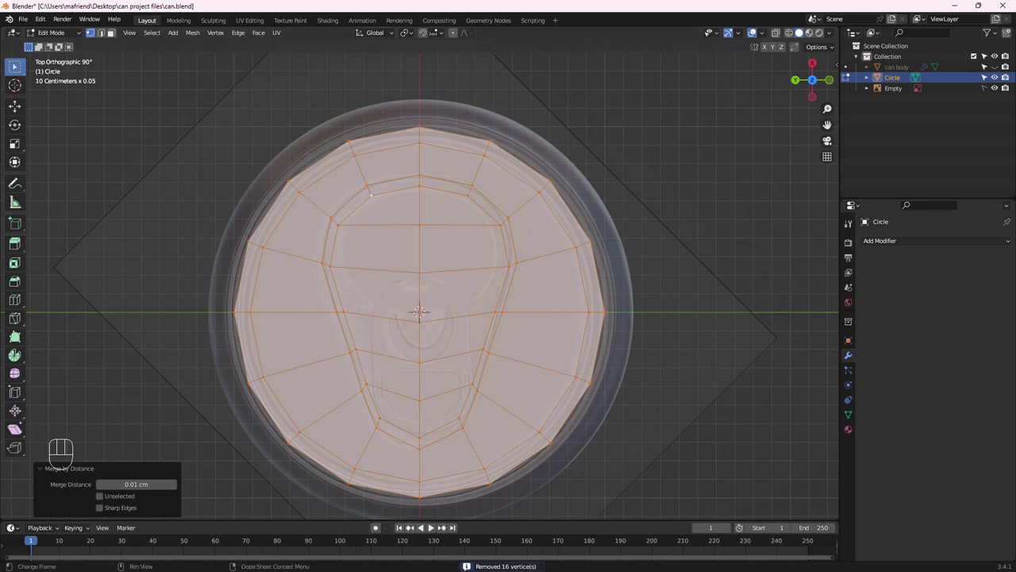
# Move the two upper-left vertices of the inner panel loop slightly to follow the reference's rounded recess
pyautogui.click(397, 227)
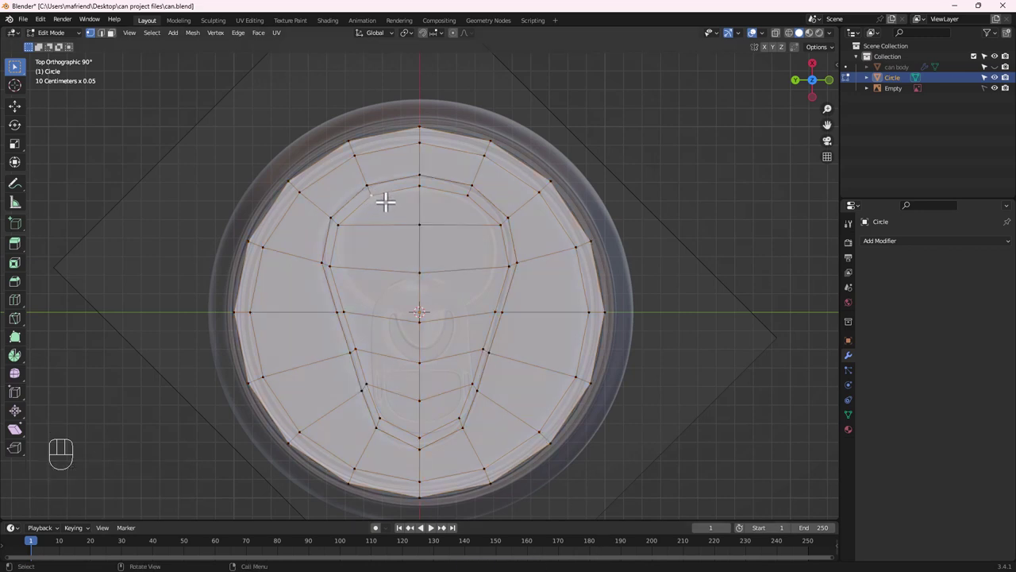
pyautogui.scroll(4, 385, 203)
pyautogui.press('g')
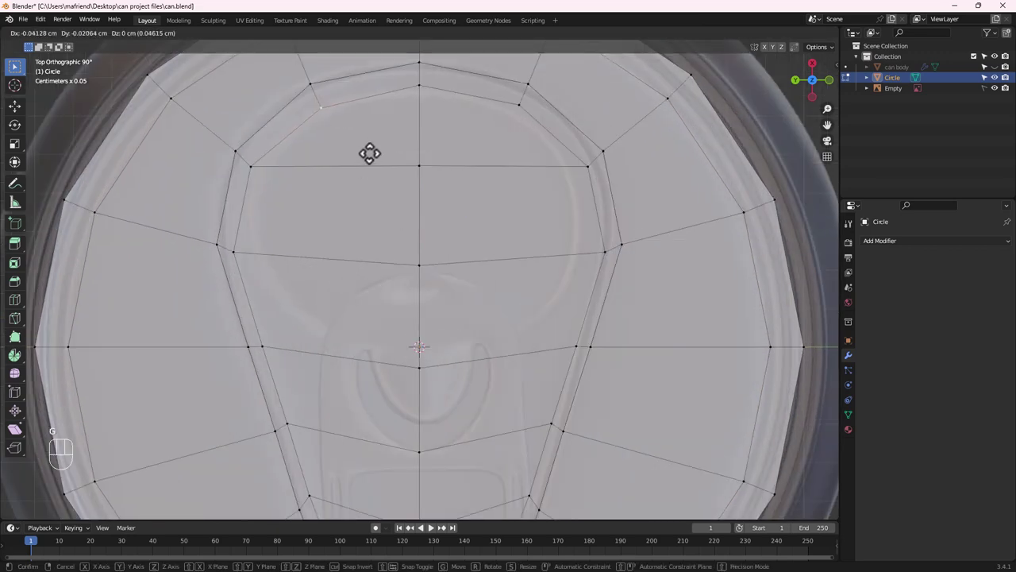
pyautogui.click(369, 152)
pyautogui.click(254, 165)
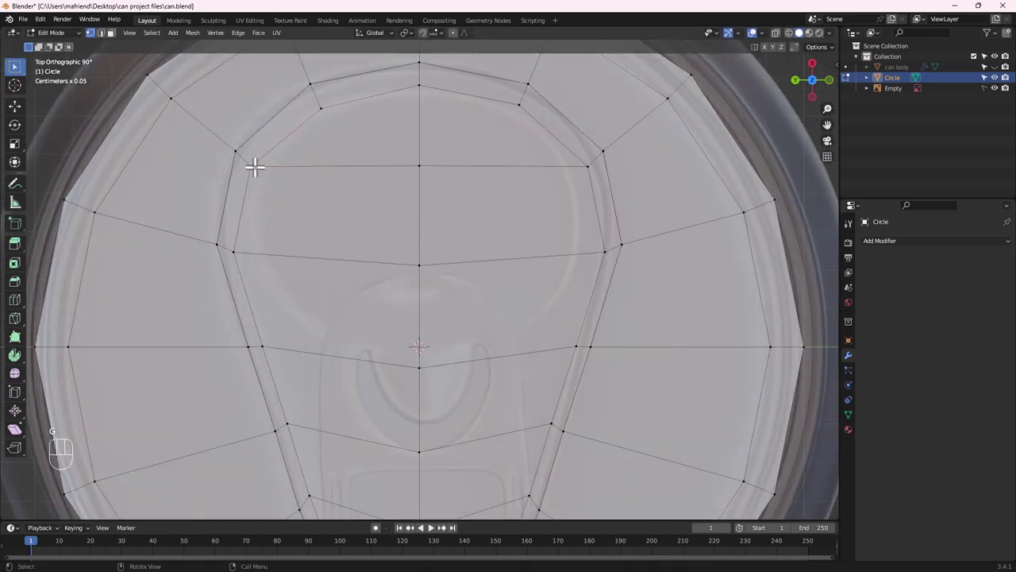
pyautogui.press('g')
pyautogui.click(262, 171)
# Move the next two left-side loop vertices inward onto the recess outline, shifting the lower one about 0.427 cm in X and -0.365 cm in Y
pyautogui.press('g')
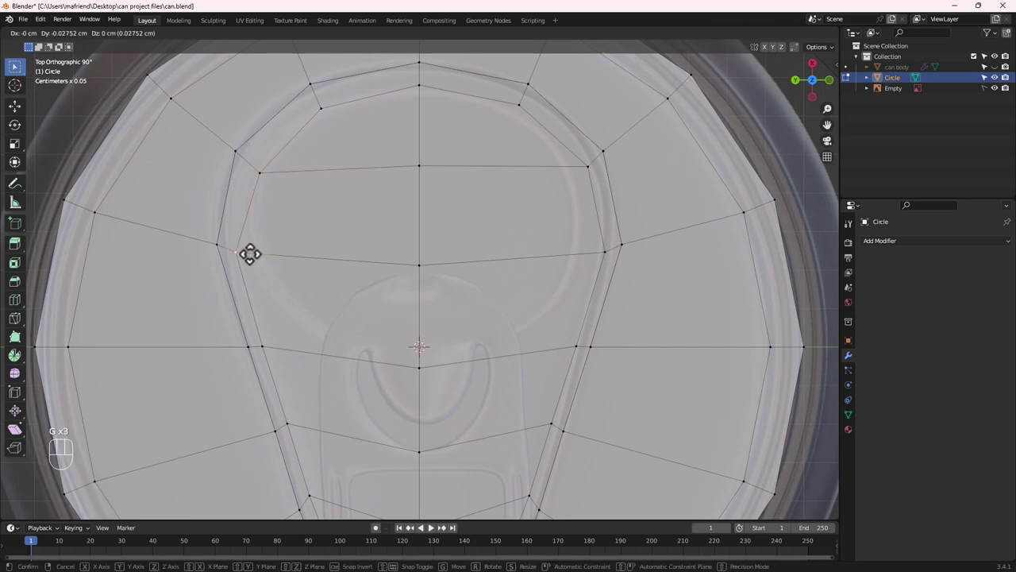
pyautogui.click(265, 252)
pyautogui.click(263, 347)
pyautogui.press('g')
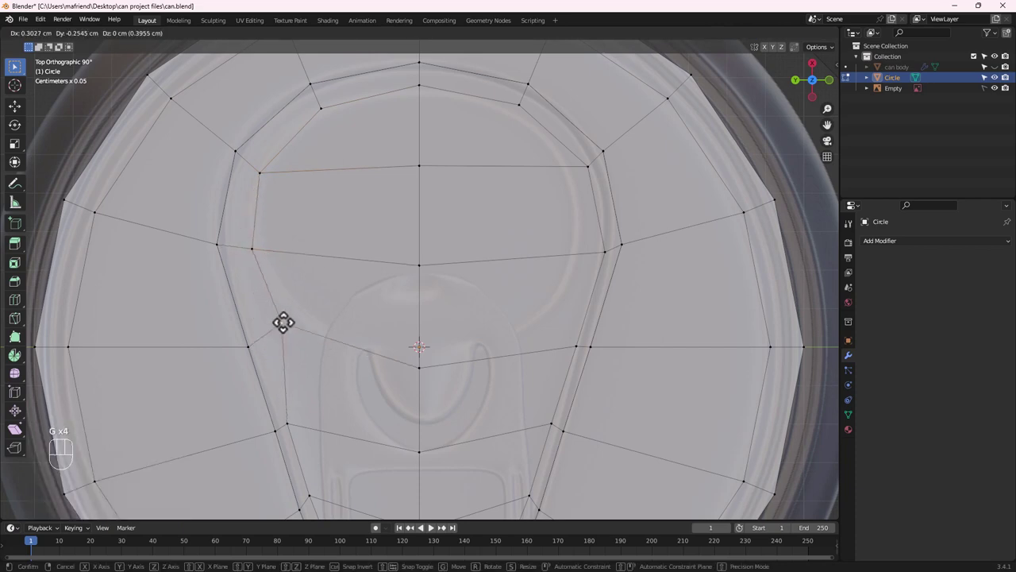
pyautogui.click(289, 315)
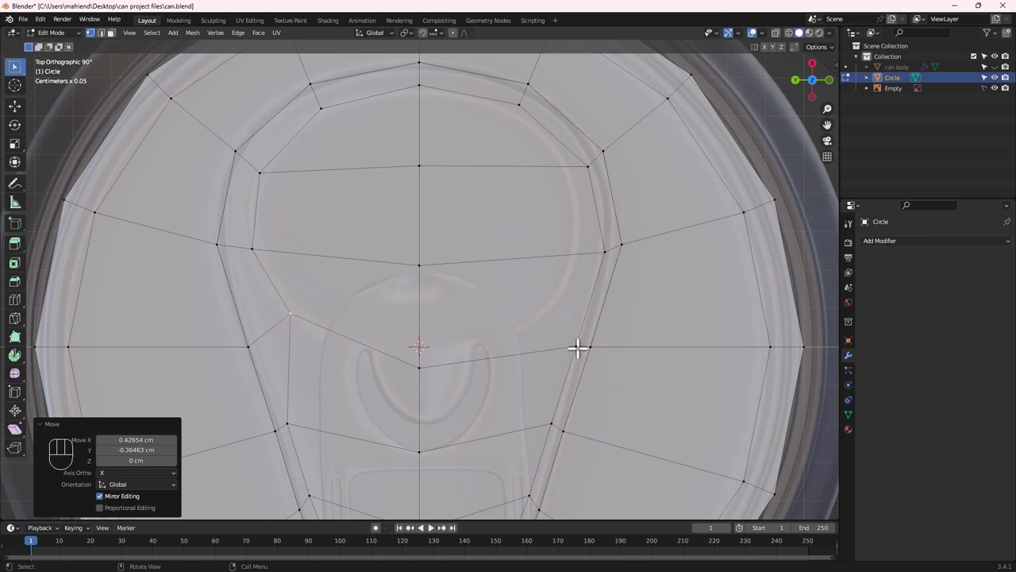
# Move the two lower vertices on the right side of the inner panel loop inward onto the reference's recess outline
pyautogui.press('g')
pyautogui.click(558, 309)
pyautogui.click(601, 254)
pyautogui.press('g')
pyautogui.click(577, 249)
# Move the two upper-right loop vertices onto the recess outline, shifting the topmost about -0.151 cm in X and 0.041 cm in Y, and deselect
pyautogui.click(589, 164)
pyautogui.press('g')
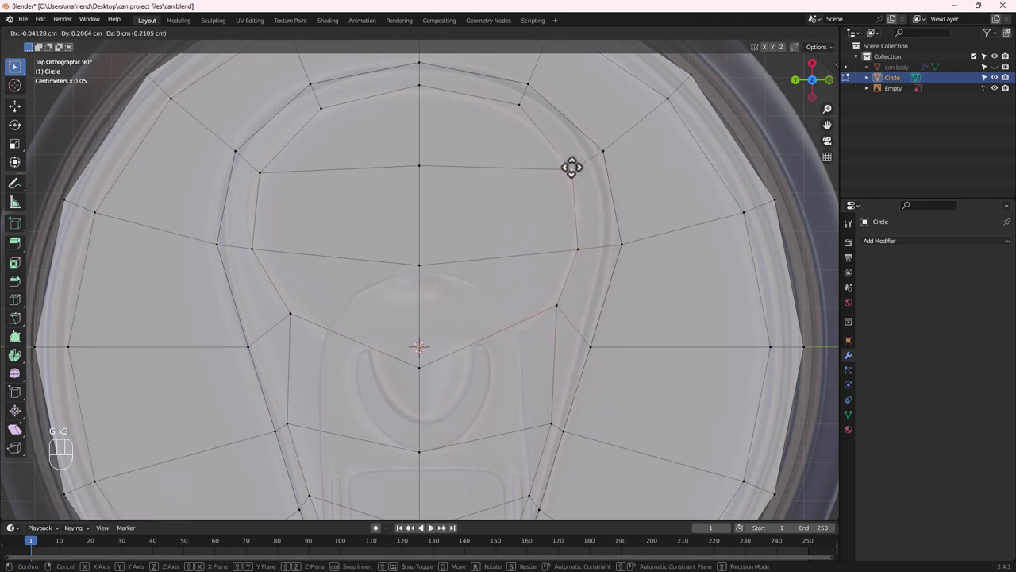
pyautogui.click(565, 168)
pyautogui.click(520, 104)
pyautogui.press('g')
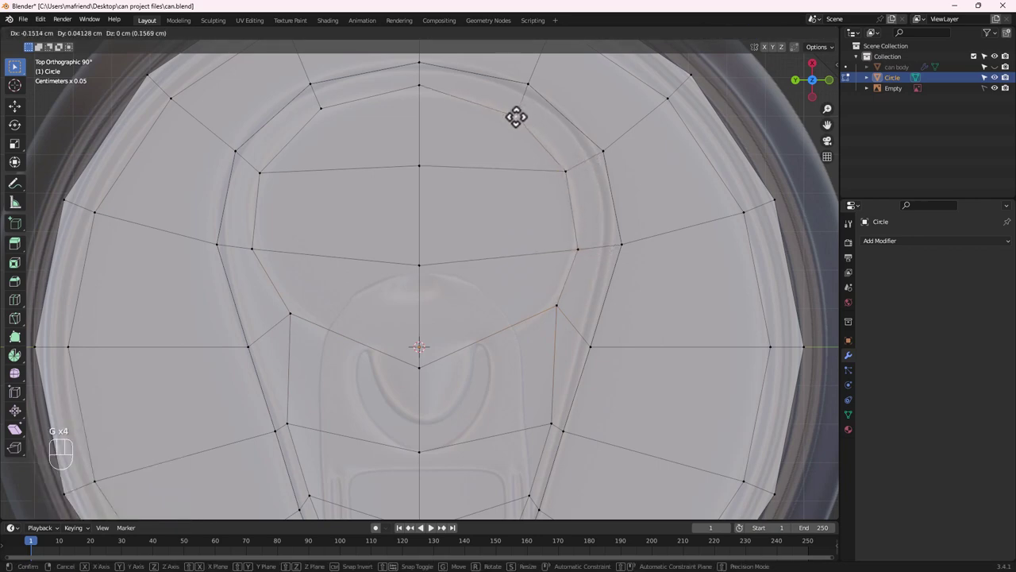
pyautogui.click(516, 117)
pyautogui.scroll(-5, 344, 206)
pyautogui.moveTo(376, 281); pyautogui.dragTo(381, 252, button='middle')
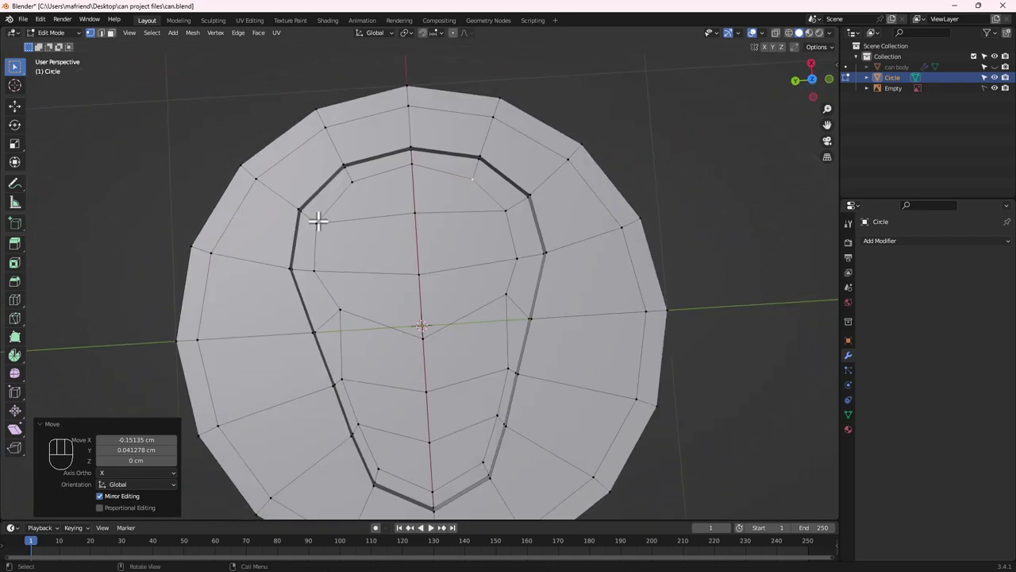
pyautogui.click(443, 193)
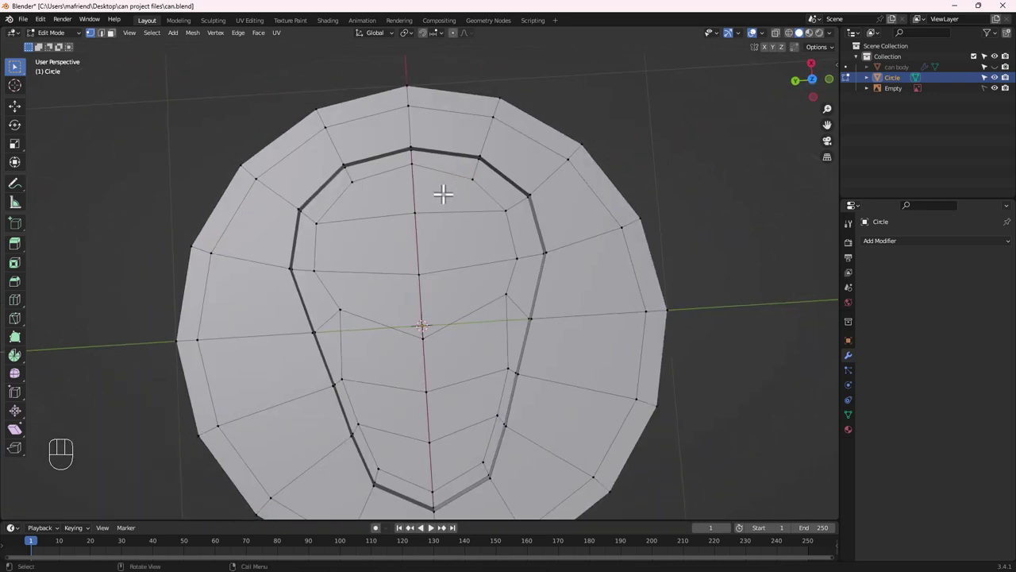
# Undo the recent vertex moves on the lid's inner panel loop
pyautogui.press('ctrl')
pyautogui.hotkey('ctrl', 'z')
pyautogui.hotkey('ctrl', 'z')
pyautogui.hotkey('ctrl', 'z')
pyautogui.hotkey('ctrl', 'z')
pyautogui.hotkey('ctrl', 'z')
pyautogui.hotkey('ctrl', 'z')
pyautogui.hotkey('ctrl', 'z')
pyautogui.hotkey('ctrl', 'z')
pyautogui.hotkey('ctrl', 'z')
pyautogui.hotkey('ctrl', 'z')
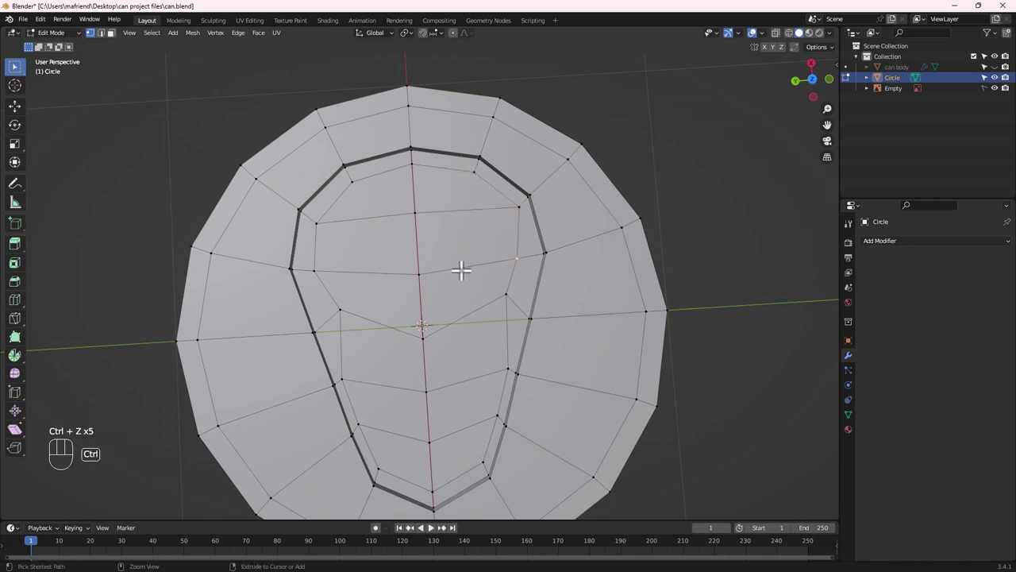
pyautogui.moveTo(468, 277); pyautogui.dragTo(456, 294, button='middle')
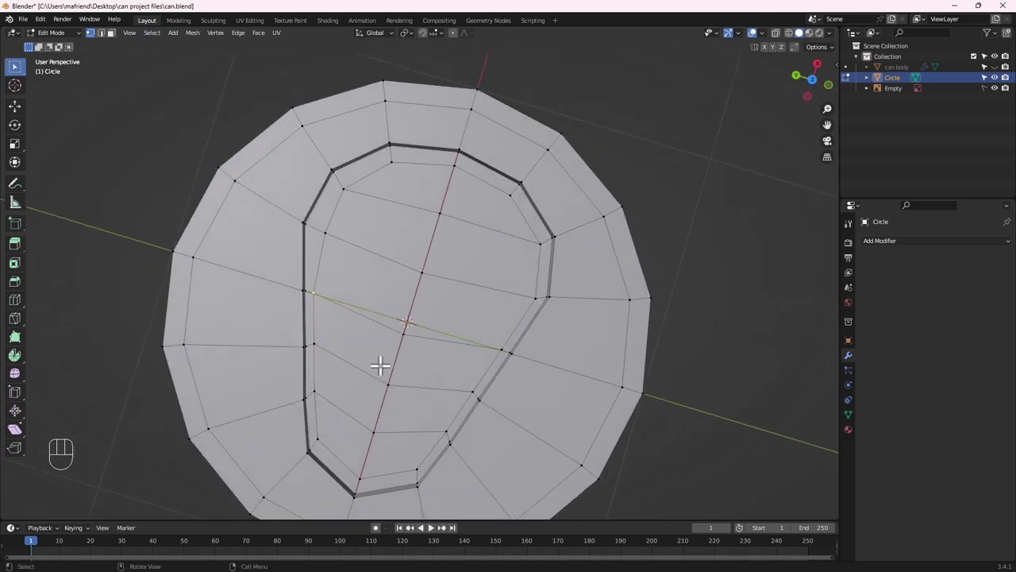
# From top view, inset the six upper faces of the lid's inner panel by about 0.287 cm
pyautogui.press('space')
pyautogui.keyDown('alt'); pyautogui.moveTo(488, 368); pyautogui.dragTo(415, 395, button='middle'); pyautogui.keyUp('alt')
pyautogui.press('space')
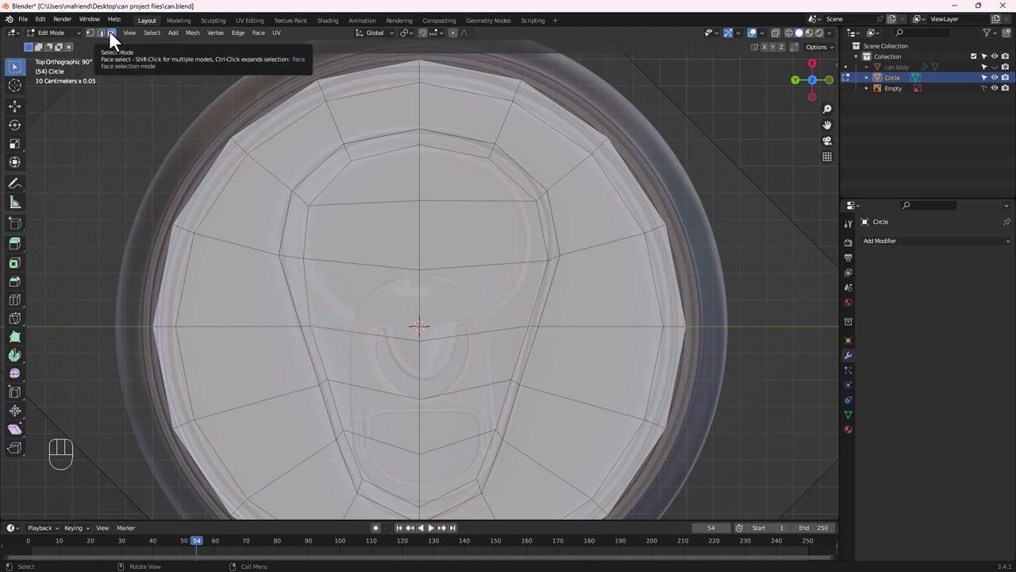
pyautogui.keyDown('shift'); pyautogui.click(370, 177); pyautogui.keyUp('shift')
pyautogui.keyDown('shift'); pyautogui.click(469, 182); pyautogui.keyUp('shift')
pyautogui.keyDown('shift'); pyautogui.click(483, 245); pyautogui.keyUp('shift')
pyautogui.keyDown('shift'); pyautogui.click(386, 236); pyautogui.keyUp('shift')
pyautogui.keyDown('shift'); pyautogui.click(469, 284); pyautogui.keyUp('shift')
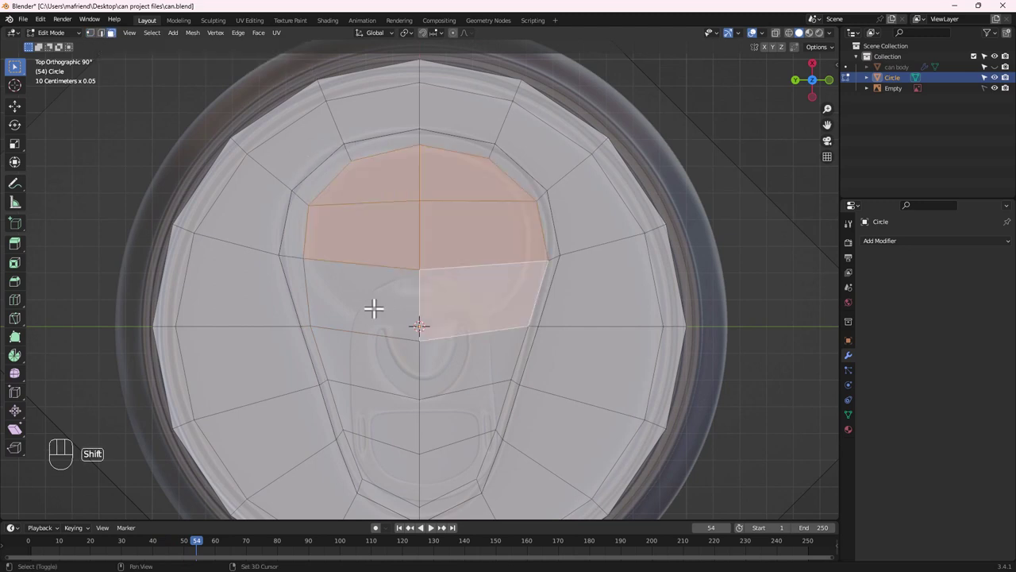
pyautogui.keyDown('shift'); pyautogui.click(374, 309); pyautogui.keyUp('shift')
pyautogui.press('i')
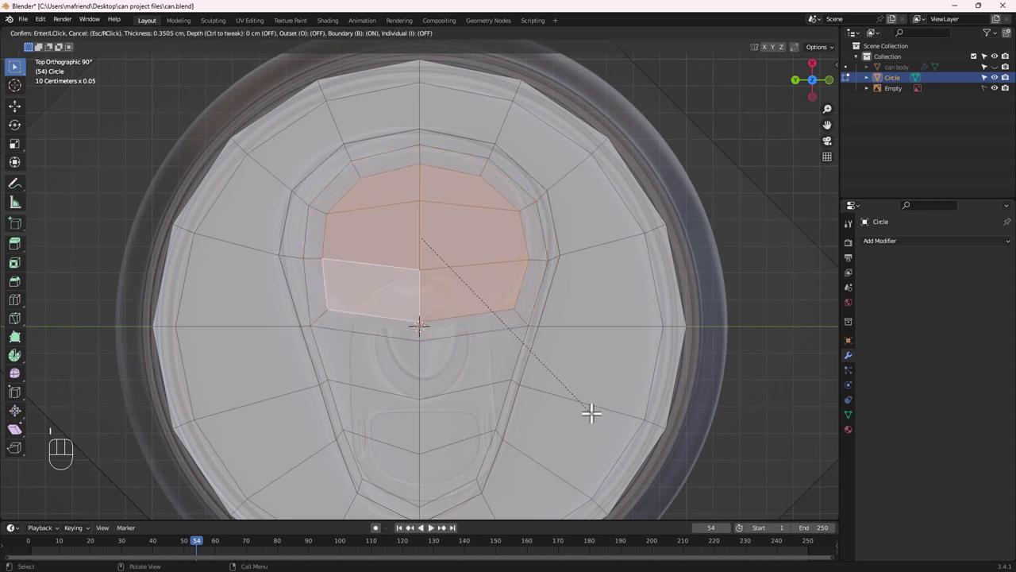
pyautogui.click(593, 416)
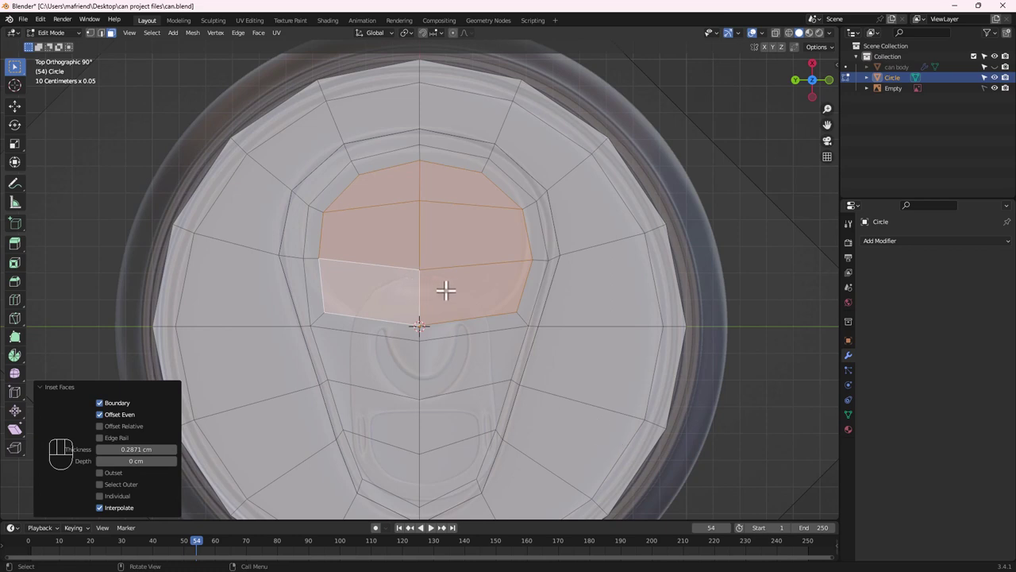
# Shift the inset faces about 0.079 cm in X and lower them about 0.150 cm in Z
pyautogui.press('g')
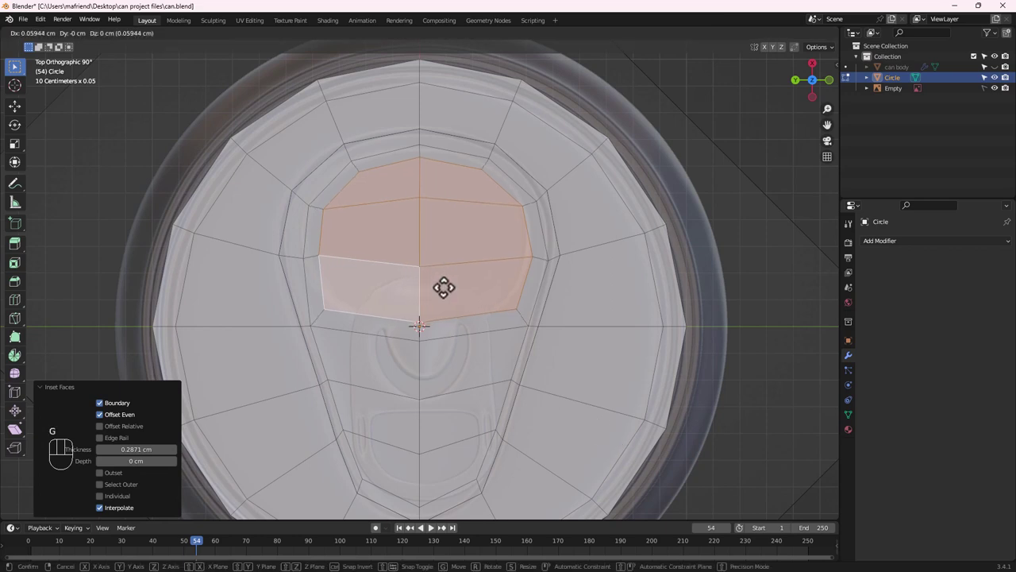
pyautogui.click(443, 287)
pyautogui.moveTo(443, 287); pyautogui.dragTo(464, 290, button='middle')
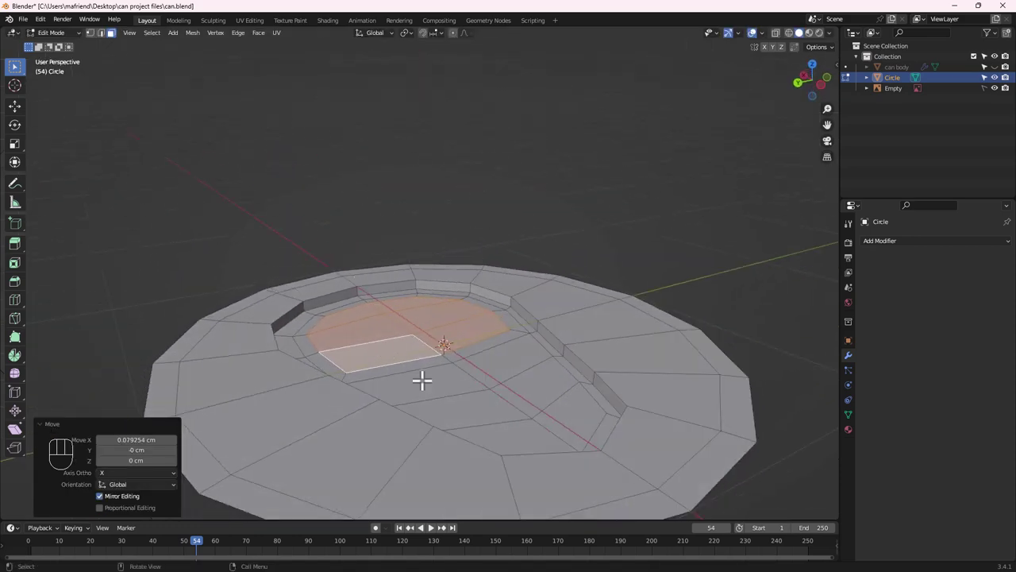
pyautogui.press('g')
pyautogui.press('z')
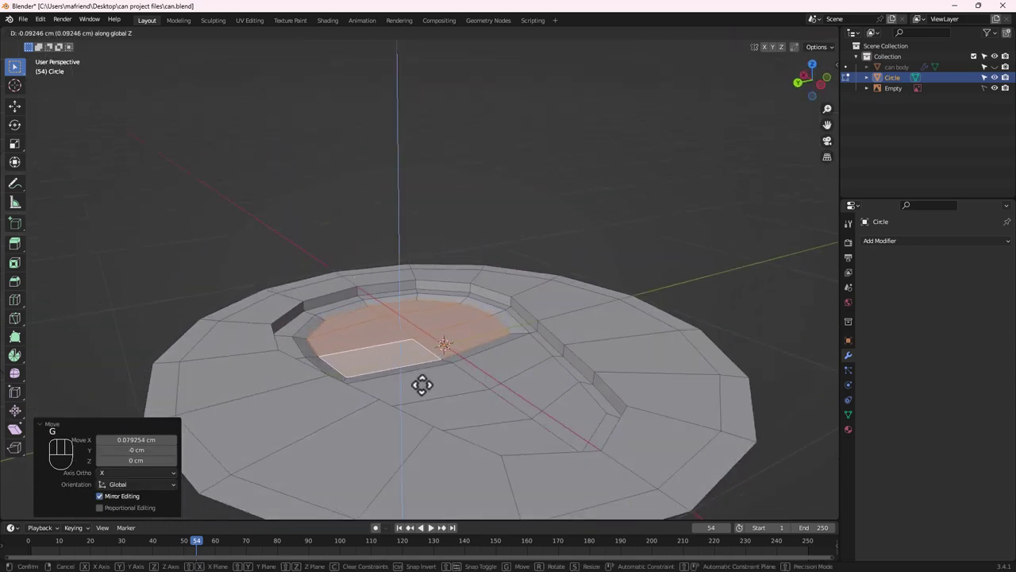
pyautogui.click(422, 386)
pyautogui.keyDown('alt'); pyautogui.moveTo(421, 385); pyautogui.dragTo(373, 377, button='middle'); pyautogui.keyUp('alt')
pyautogui.keyDown('alt'); pyautogui.moveTo(444, 388); pyautogui.dragTo(370, 405, button='middle'); pyautogui.keyUp('alt')
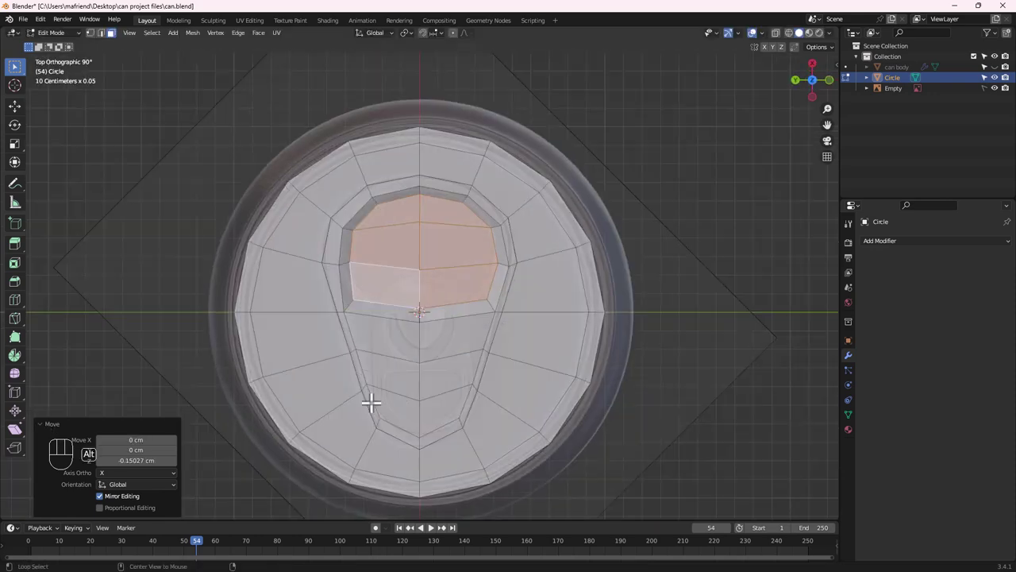
# Add a Subdivision Surface modifier to the lid in Object Mode with a viewport level of 2
pyautogui.press('Tab')
pyautogui.moveTo(515, 363); pyautogui.dragTo(464, 287, button='middle')
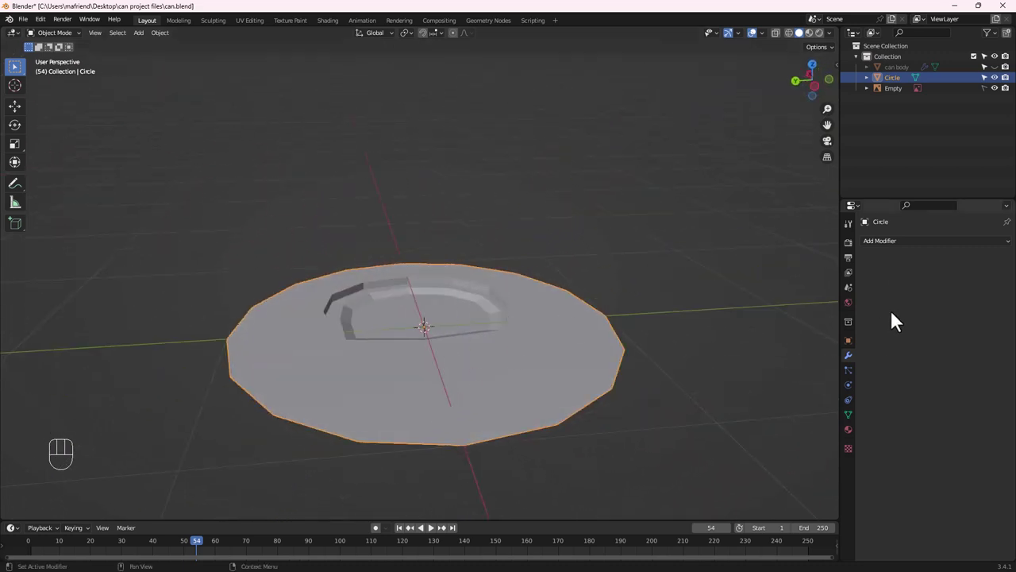
pyautogui.click(911, 240)
pyautogui.click(813, 434)
pyautogui.moveTo(655, 416); pyautogui.dragTo(524, 389, button='middle')
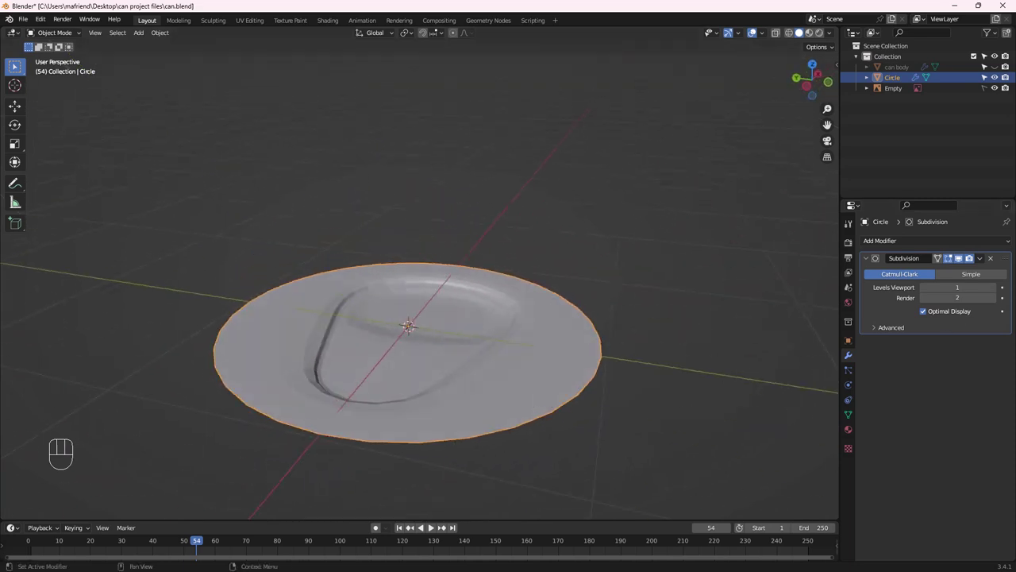
pyautogui.click(993, 287)
# Apply Shade Smooth to the lid and inspect the recessed opening from several angles
pyautogui.moveTo(604, 341); pyautogui.dragTo(347, 343, button='middle')
pyautogui.rightClick(493, 354)
pyautogui.click(492, 350)
pyautogui.scroll(3, 447, 390)
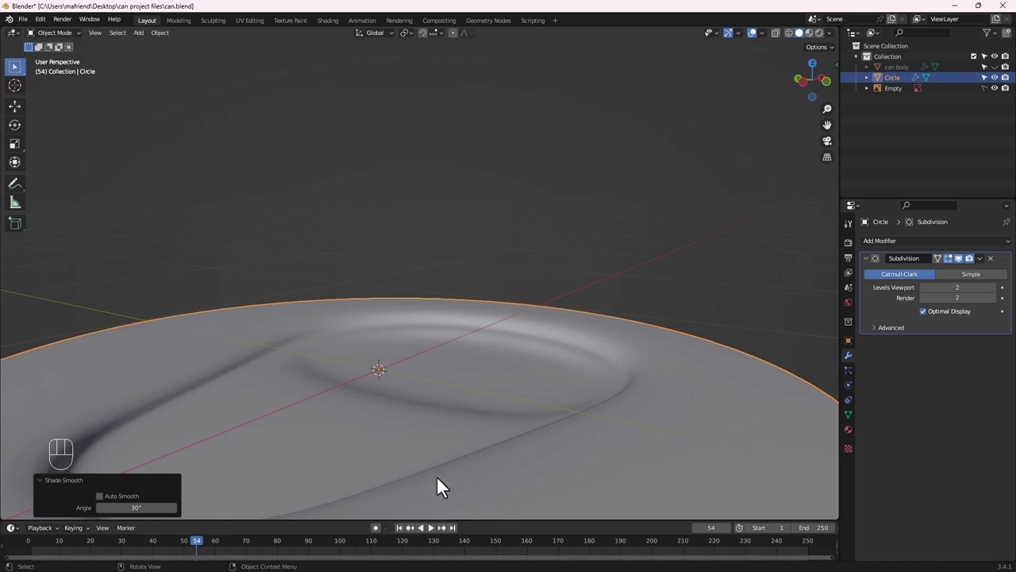
pyautogui.moveTo(458, 484); pyautogui.dragTo(330, 454, button='middle')
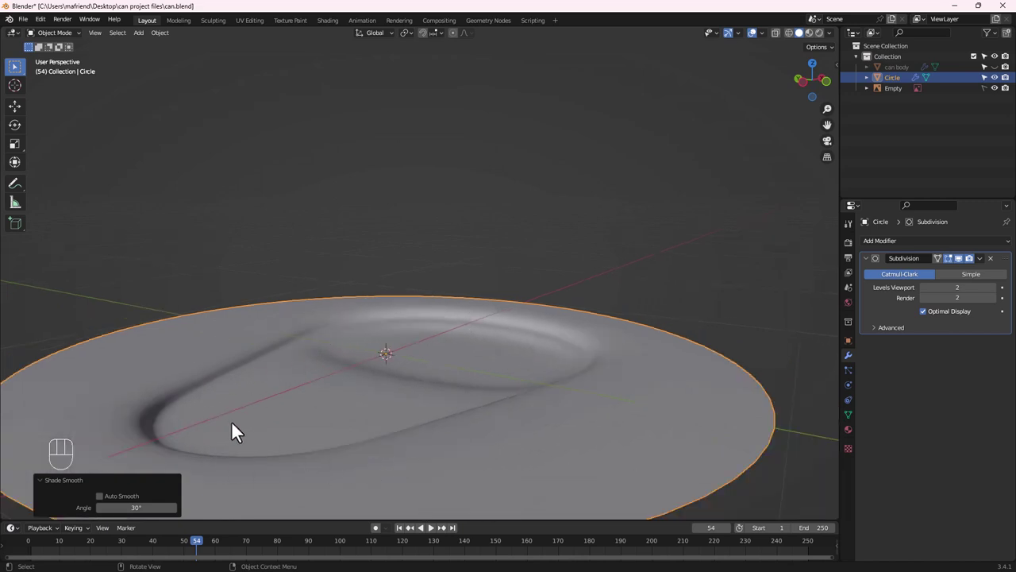
pyautogui.moveTo(253, 392); pyautogui.dragTo(371, 388, button='middle')
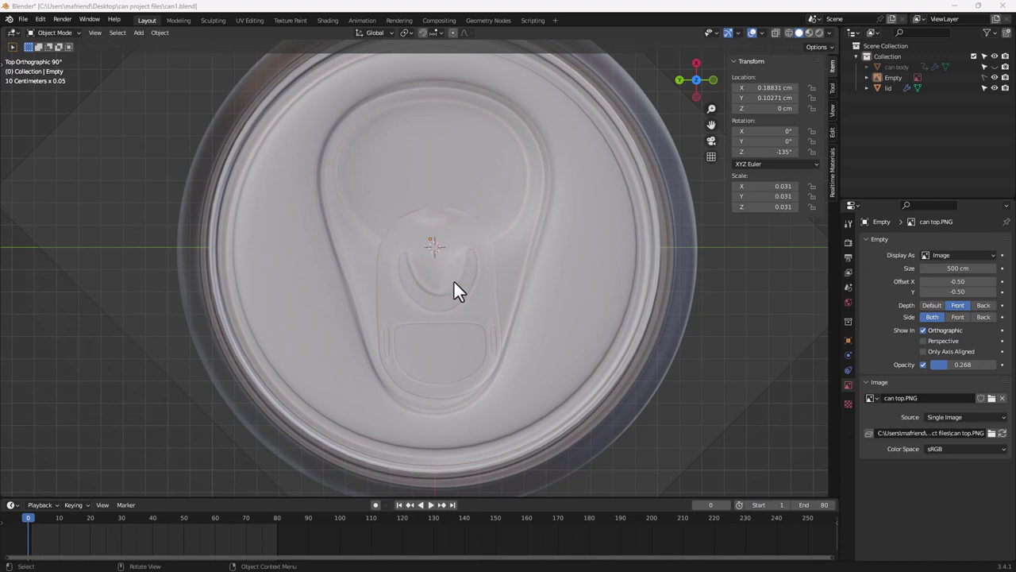
# Add a plane mesh at the lid's centre and scale it down to about 0.058
pyautogui.keyDown('shift'); pyautogui.scroll(-1, 469, 277); pyautogui.keyUp('shift')
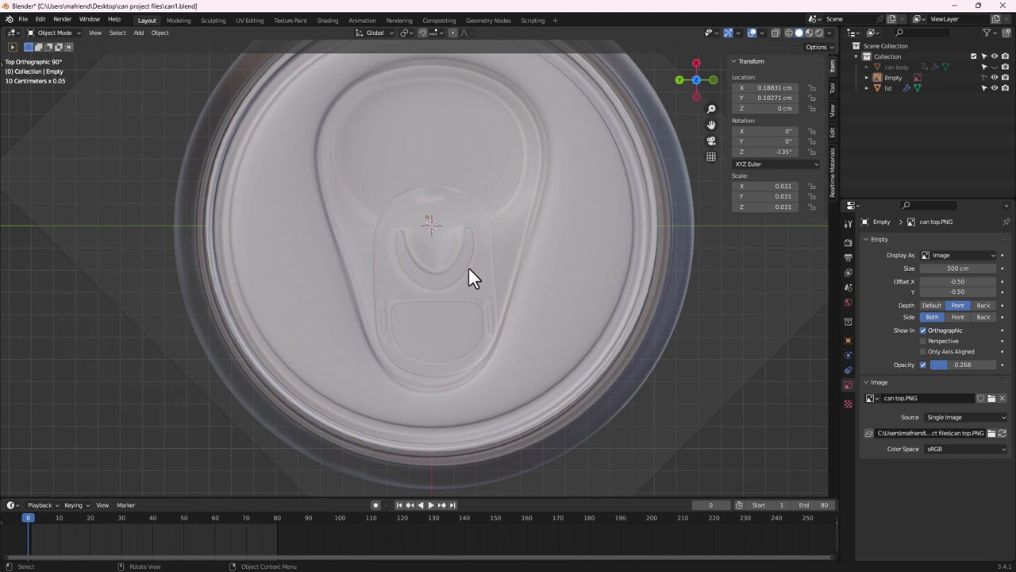
pyautogui.hotkey('shift', 'a')
pyautogui.moveTo(433, 155)
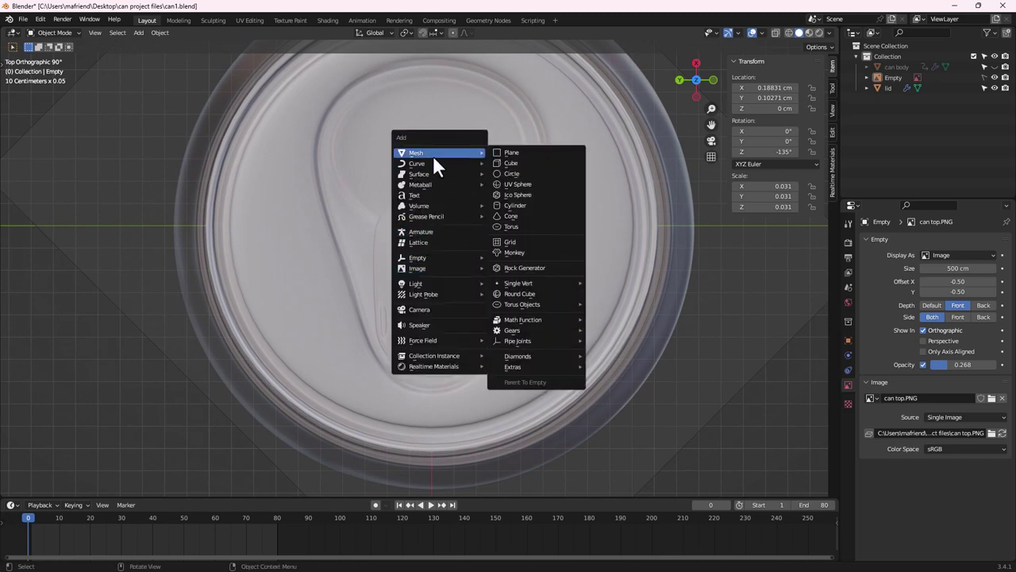
pyautogui.click(508, 151)
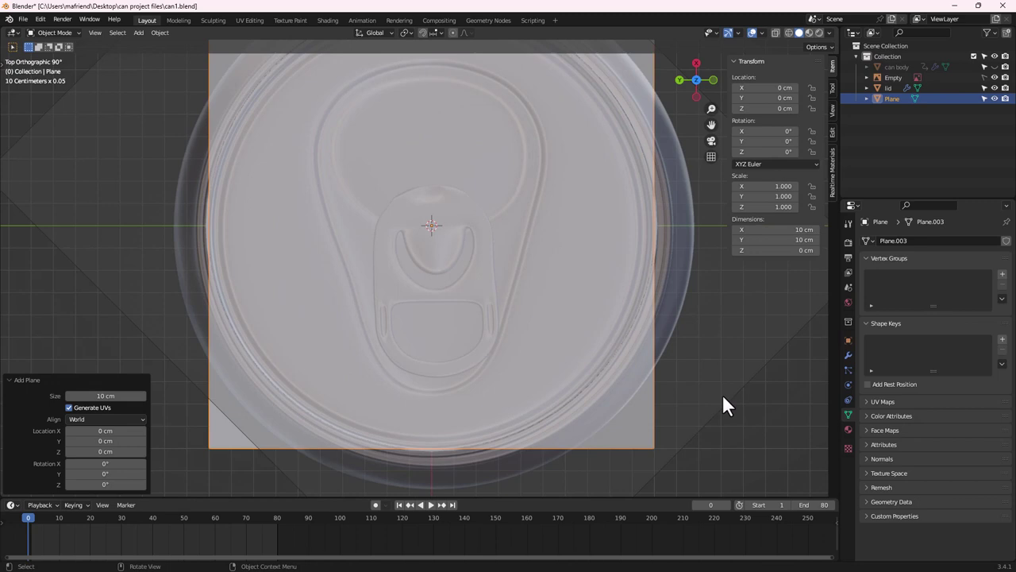
pyautogui.press('s')
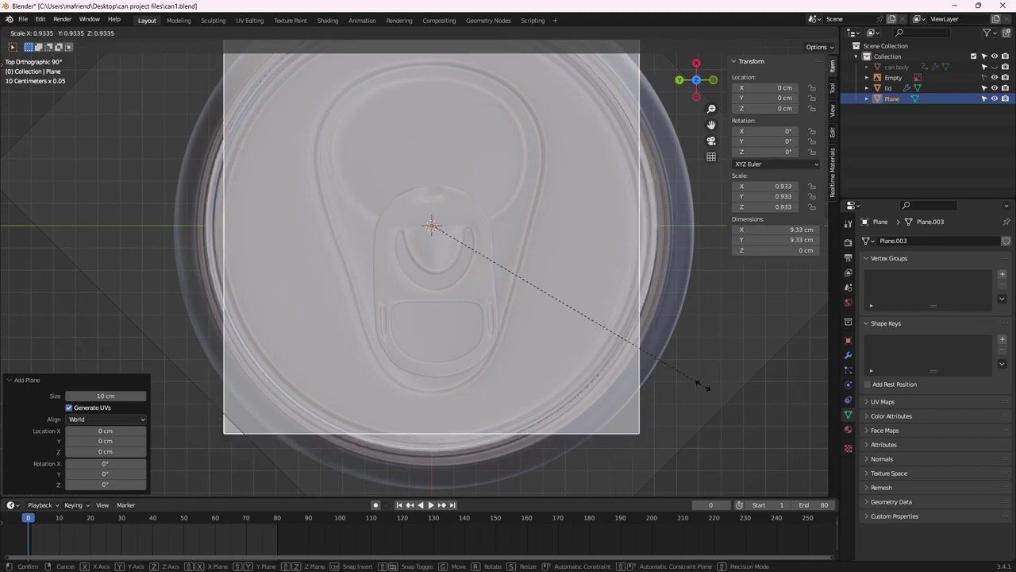
pyautogui.click(451, 237)
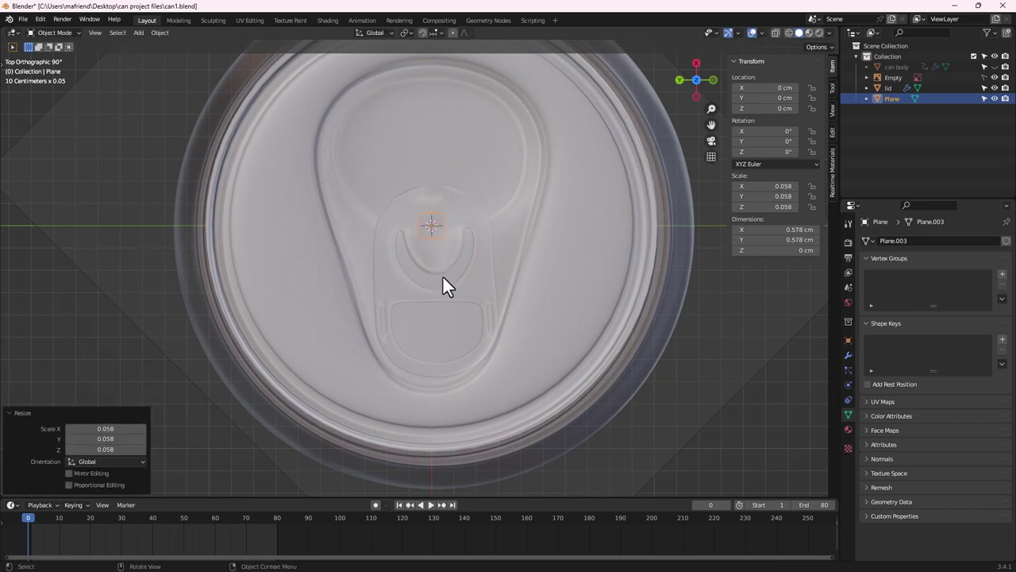
pyautogui.scroll(2, 442, 274)
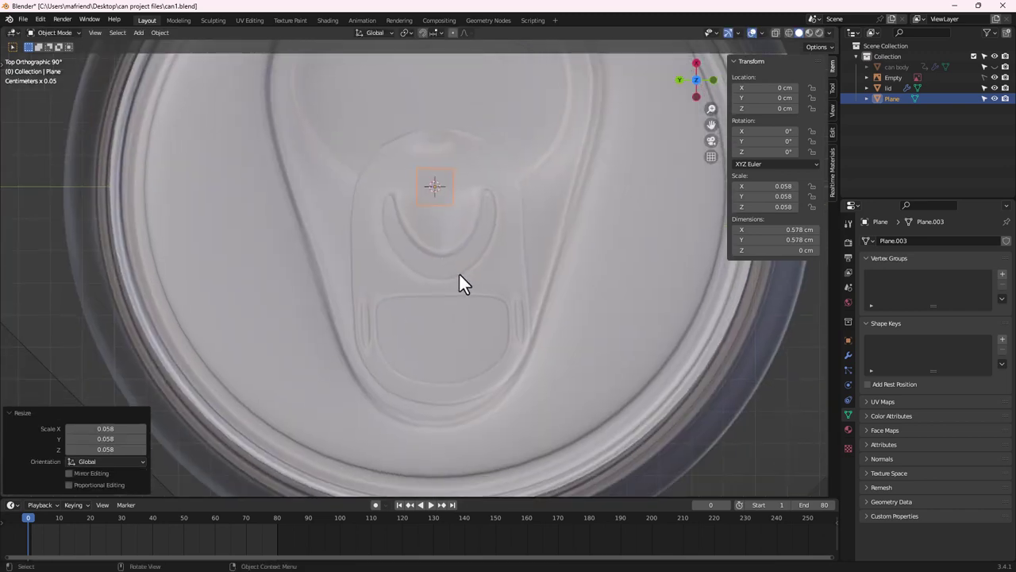
# Move the plane's geometry about -2.114 cm in X and 1.082 cm in Y onto the pull tab's left rim and scale it to about 0.601
pyautogui.press('Tab')
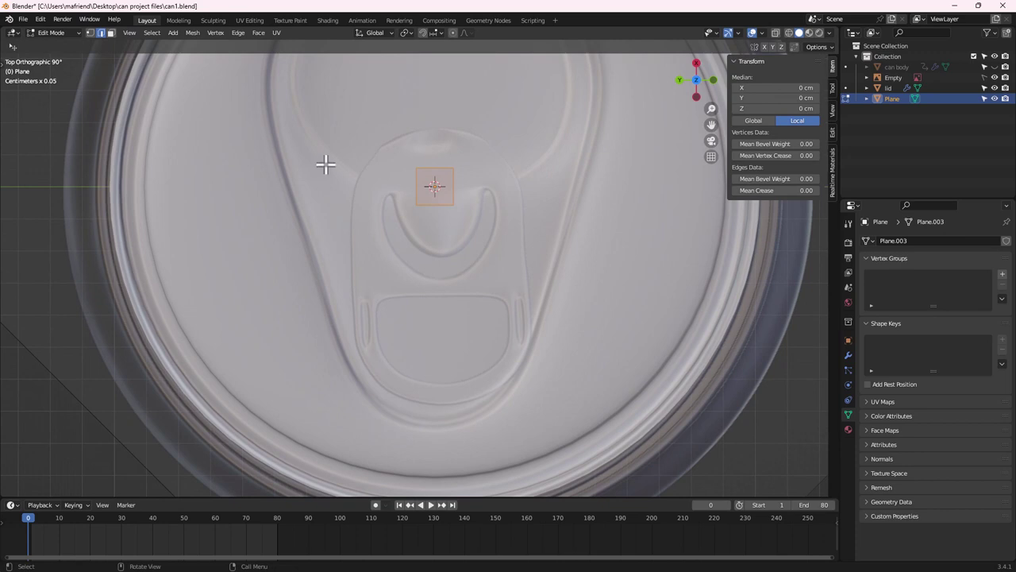
pyautogui.click(66, 33)
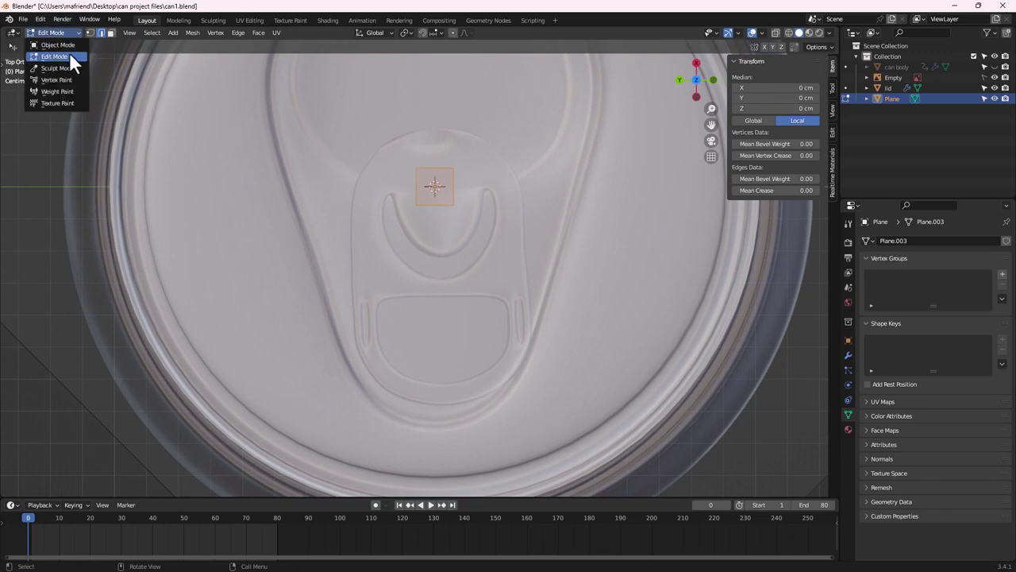
pyautogui.click(54, 56)
pyautogui.press('a')
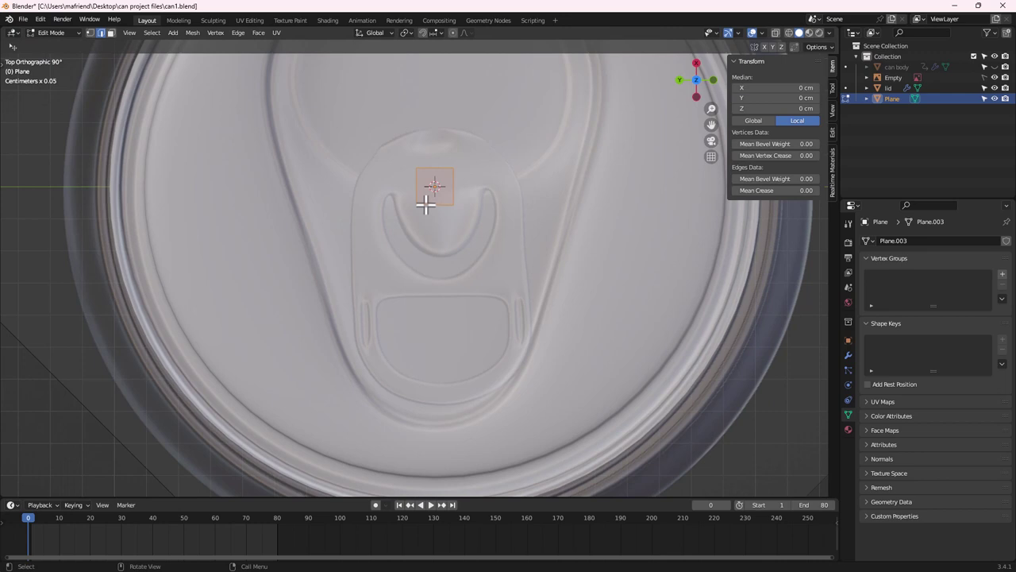
pyautogui.press('g')
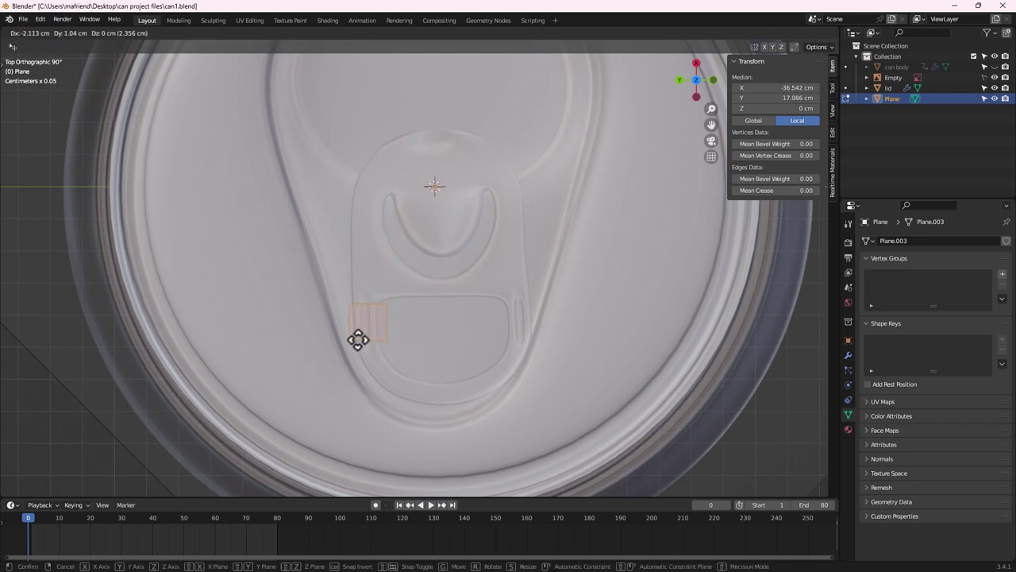
pyautogui.click(356, 340)
pyautogui.press('s')
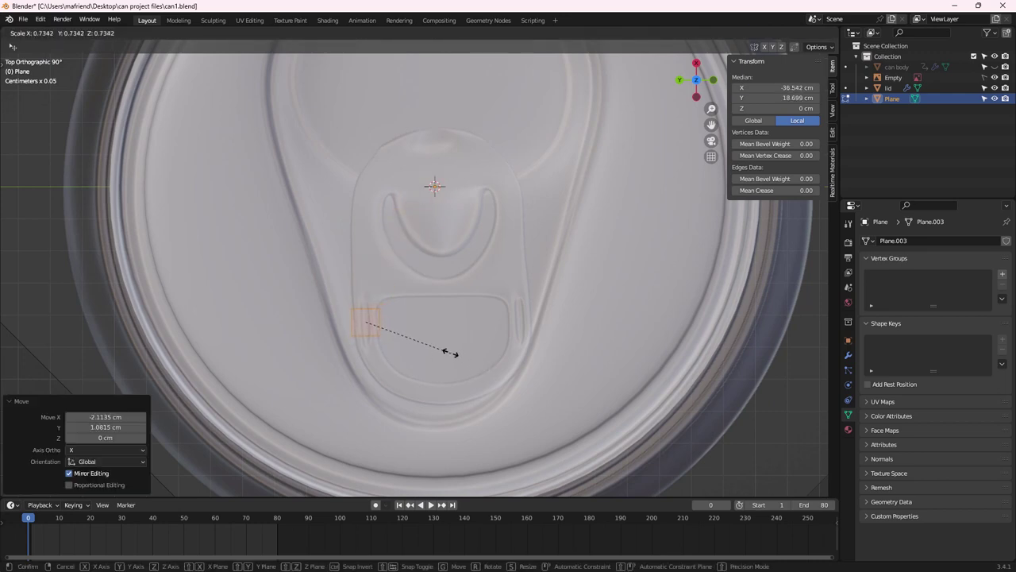
pyautogui.click(437, 346)
# Extrude the plane's lower edge along the tab's left rim, about -0.277 cm in X and -0.053 cm in Y
pyautogui.scroll(3, 376, 326)
pyautogui.keyDown('shift'); pyautogui.moveTo(390, 342); pyautogui.dragTo(390, 218, button='middle'); pyautogui.keyUp('shift')
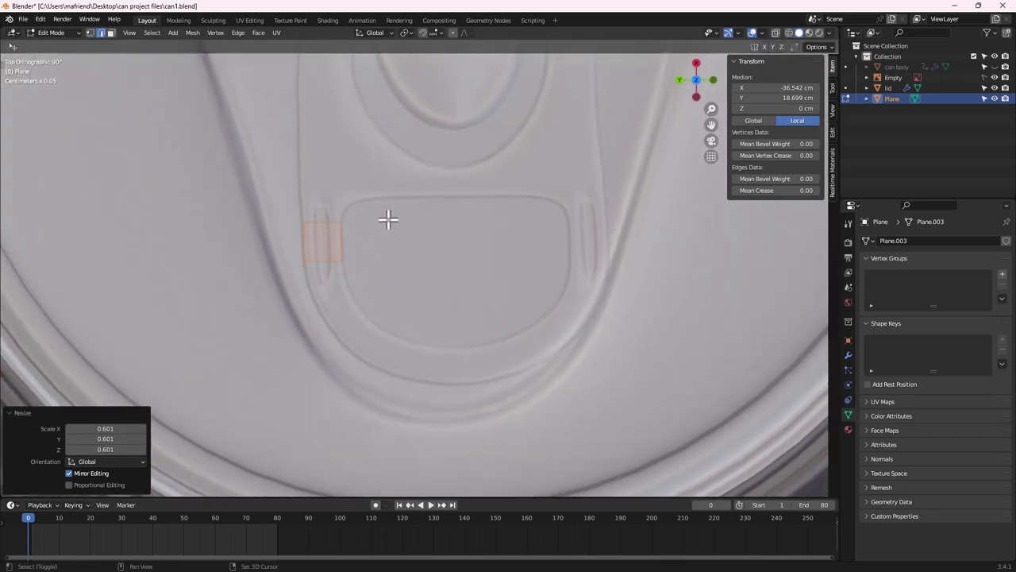
pyautogui.click(103, 31)
pyautogui.click(322, 260)
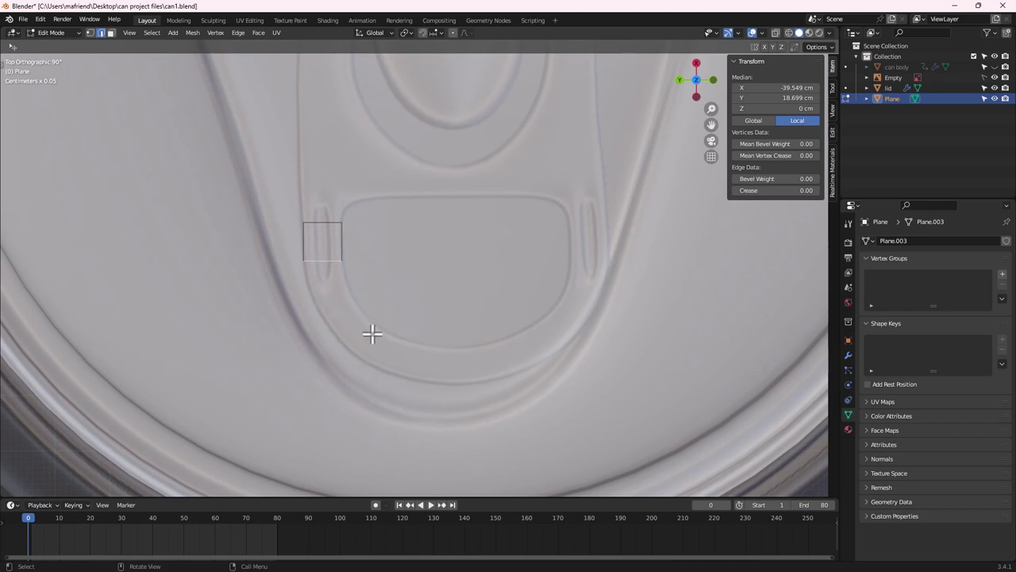
pyautogui.keyDown('shift'); pyautogui.moveTo(399, 205); pyautogui.dragTo(384, 297, button='middle'); pyautogui.keyUp('shift')
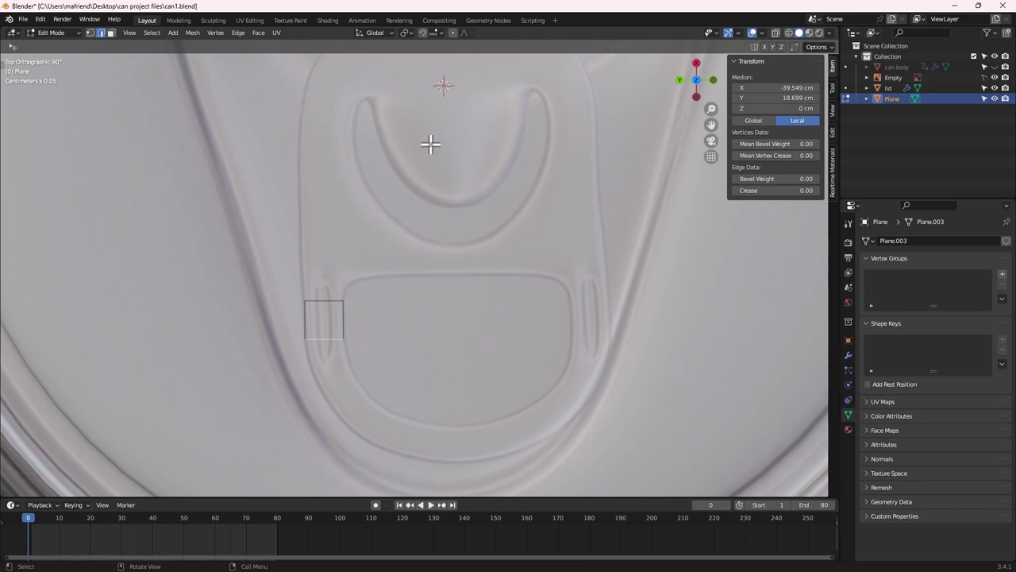
pyautogui.keyDown('shift'); pyautogui.moveTo(396, 262); pyautogui.dragTo(386, 273, button='middle'); pyautogui.keyUp('shift')
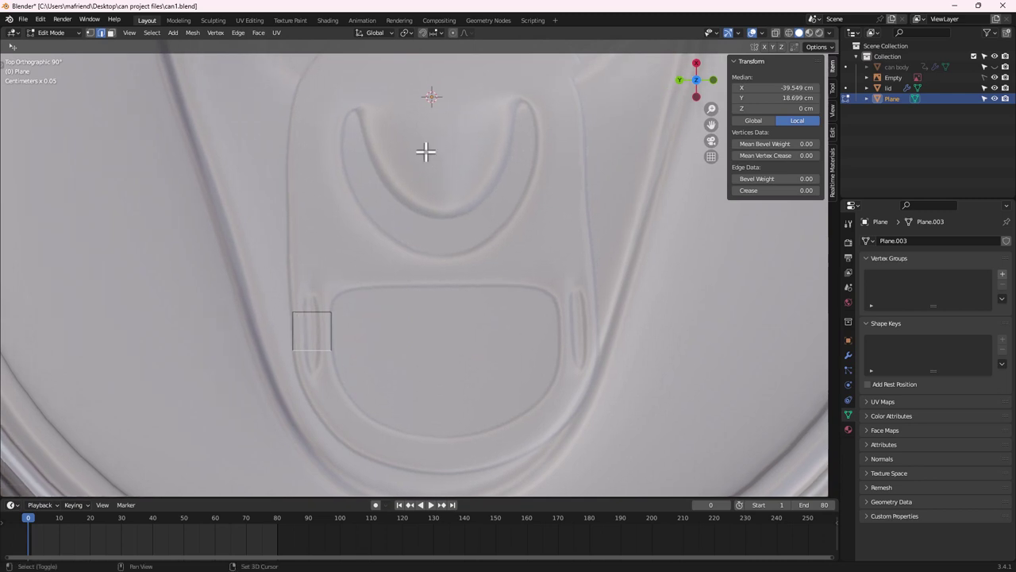
pyautogui.keyDown('shift'); pyautogui.moveTo(422, 100); pyautogui.dragTo(392, 131, button='middle'); pyautogui.keyUp('shift')
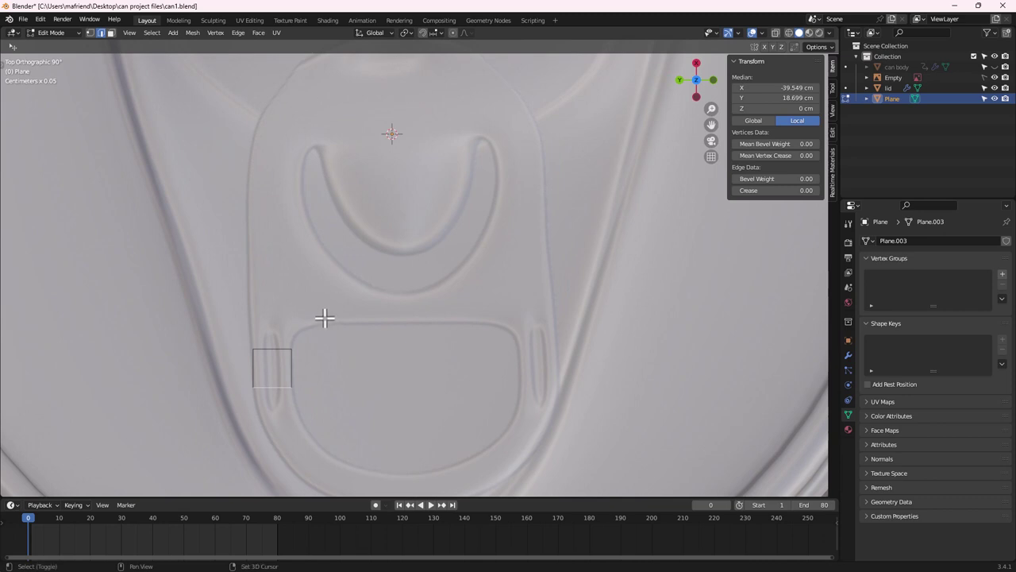
pyautogui.keyDown('shift'); pyautogui.moveTo(323, 301); pyautogui.dragTo(330, 216, button='middle'); pyautogui.keyUp('shift')
pyautogui.press('e')
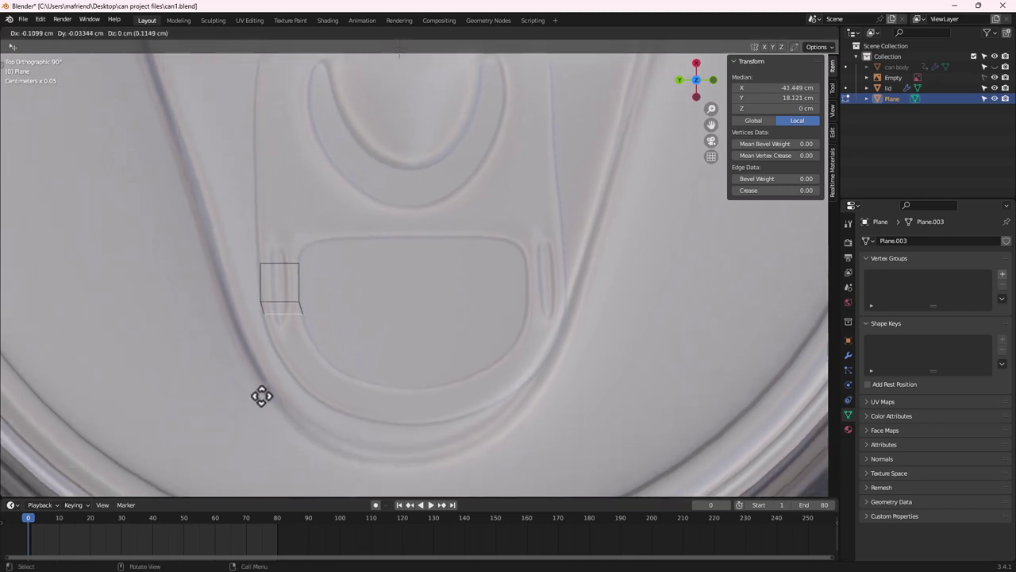
pyautogui.click(262, 413)
# Rotate the extruded edge about -16.2° and scale it to about 0.899 to match the rim's curve
pyautogui.press('r')
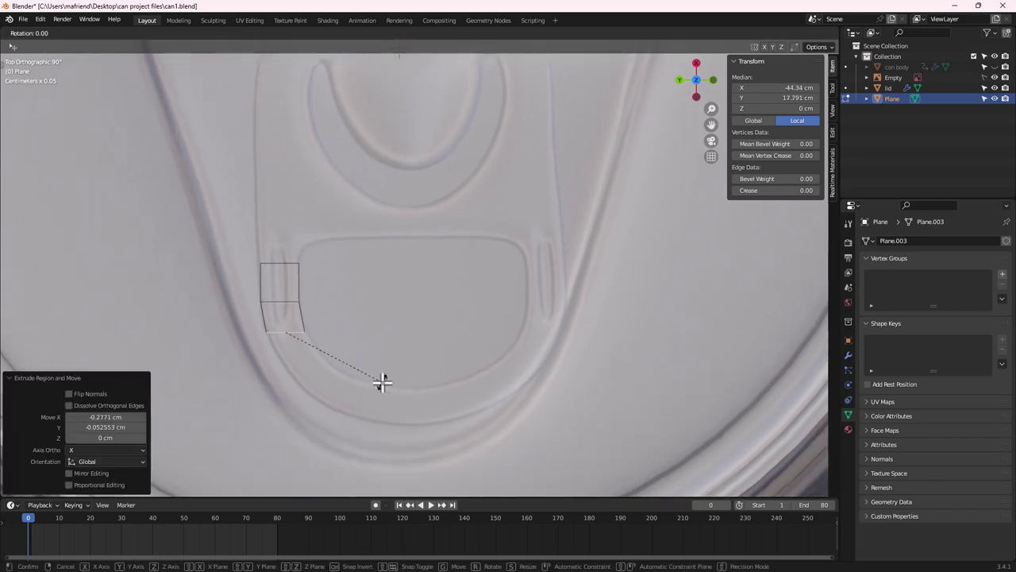
pyautogui.click(385, 351)
pyautogui.keyDown('shift'); pyautogui.moveTo(352, 356); pyautogui.dragTo(358, 336, button='middle'); pyautogui.keyUp('shift')
pyautogui.press('r')
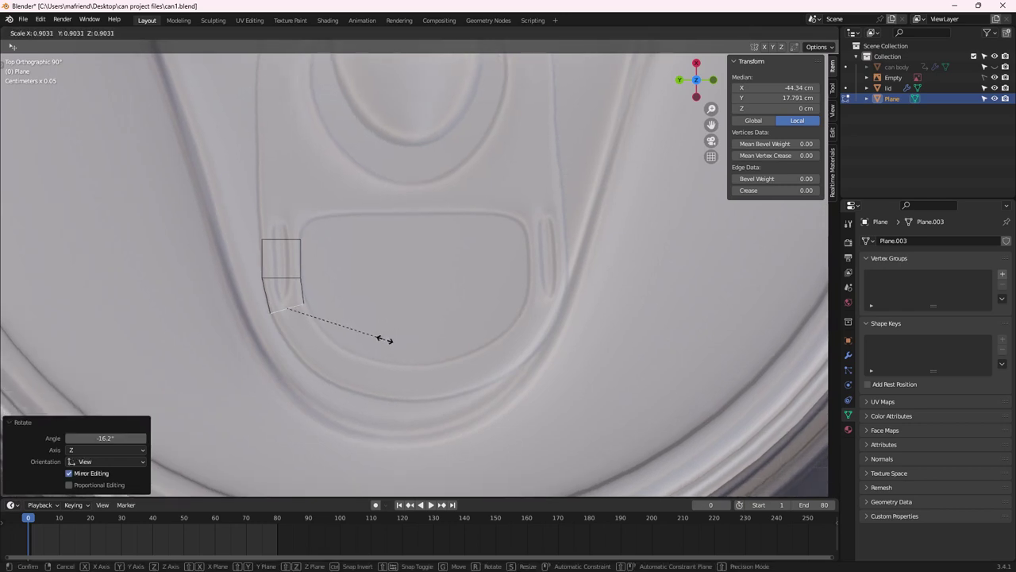
pyautogui.click(384, 340)
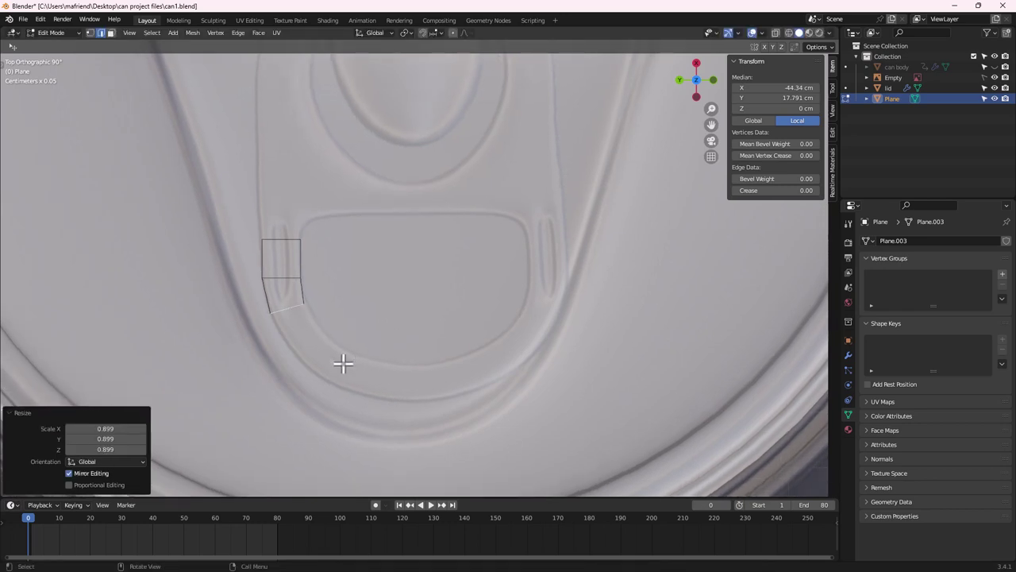
# Scale the strip's lower edge to about 1.032 and extrude a new section from it along the rim, rotated about -13.7°
pyautogui.press('s')
pyautogui.rightClick(397, 347)
pyautogui.press('e')
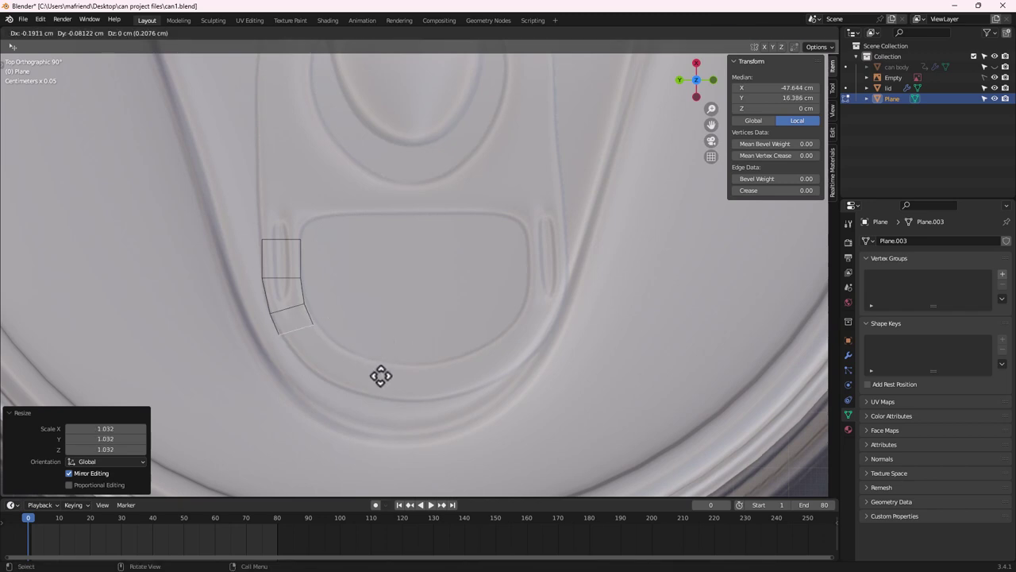
pyautogui.click(401, 383)
pyautogui.press('r')
pyautogui.click(423, 367)
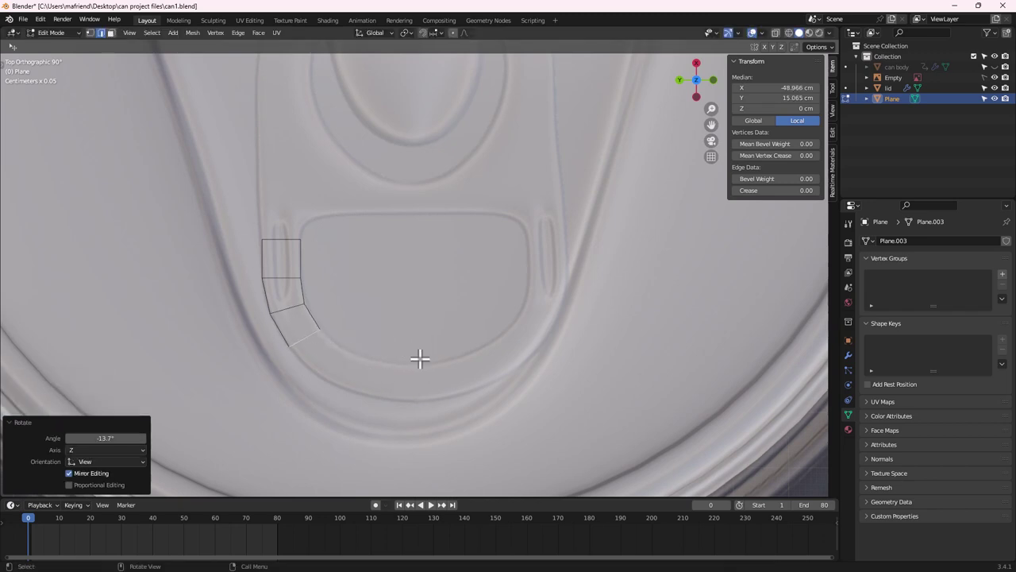
# Extrude two more sections along the tab's lower-left rim, about -0.196 cm X, -0.239 cm Y and about -0.129 cm X, -0.358 cm Y
pyautogui.press('e')
pyautogui.click(433, 392)
pyautogui.press('e')
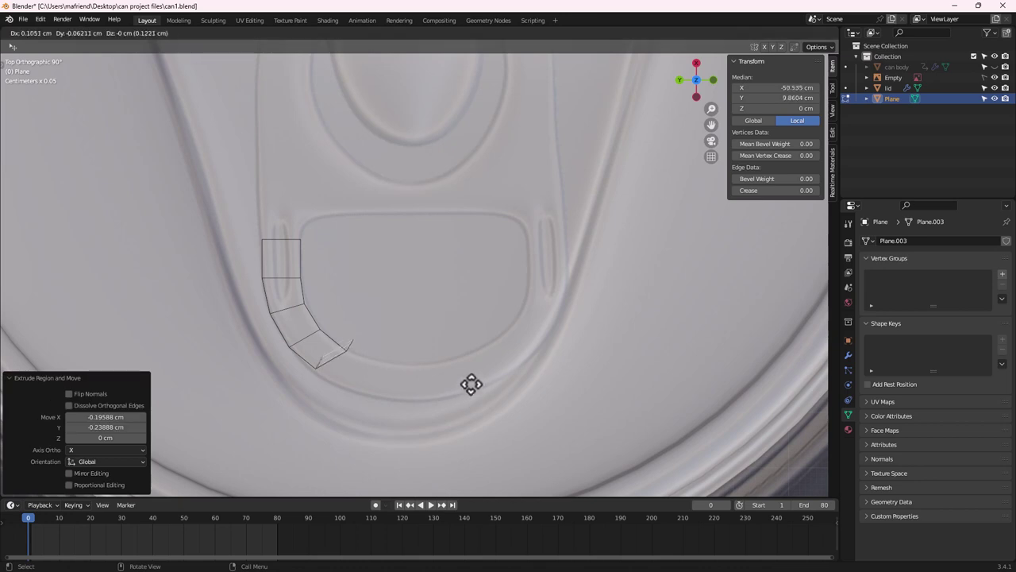
pyautogui.click(512, 419)
# Rotate the end edge across the rim, scale it to about 0.887 and move it about -0.038 cm in X and 0.033 cm in Y
pyautogui.press('r')
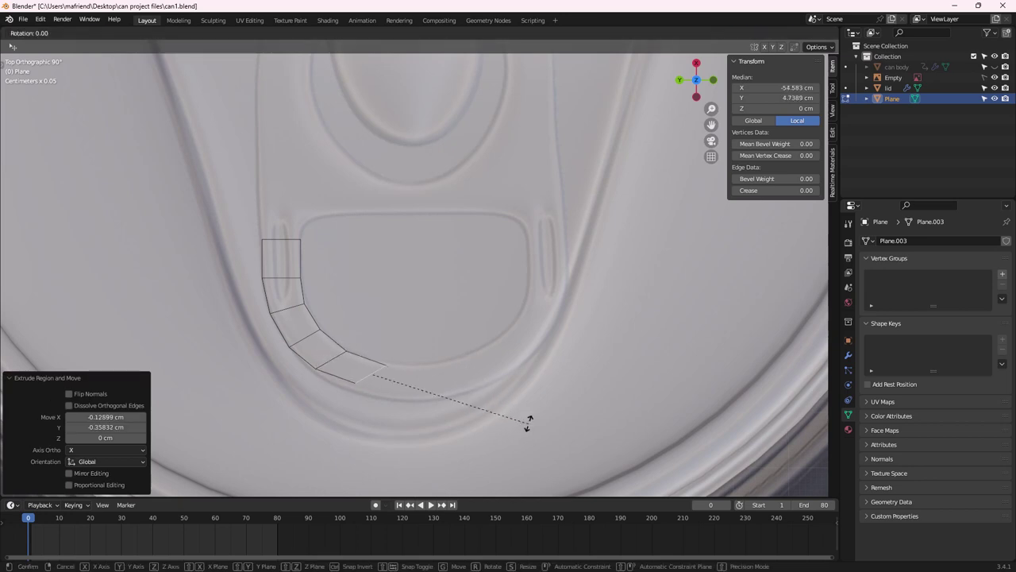
pyautogui.click(449, 347)
pyautogui.press('s')
pyautogui.click(458, 383)
pyautogui.press('g')
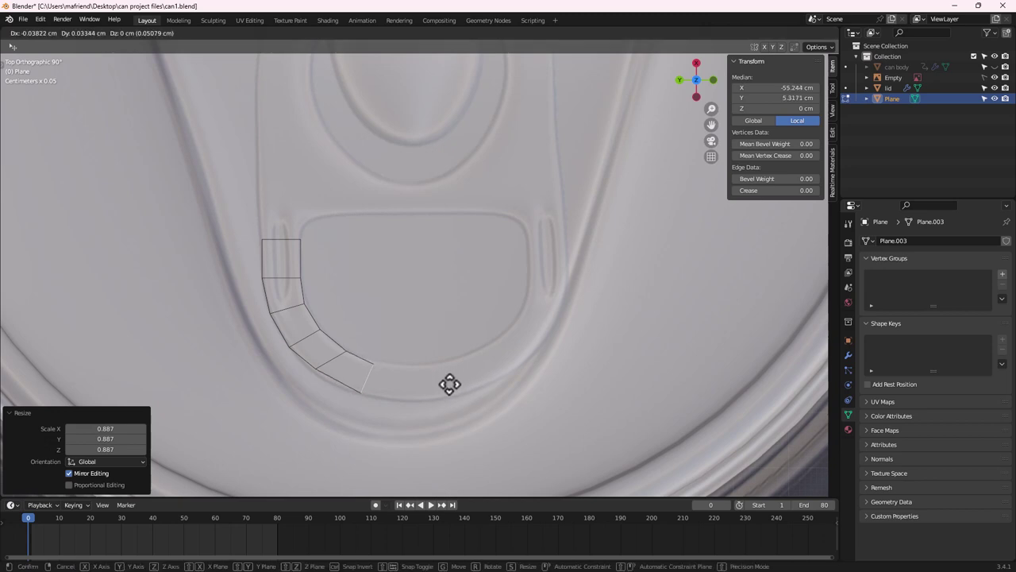
pyautogui.click(451, 383)
# Select the cross edge one section back from the strip's open end
pyautogui.press('e')
pyautogui.rightClick(340, 368)
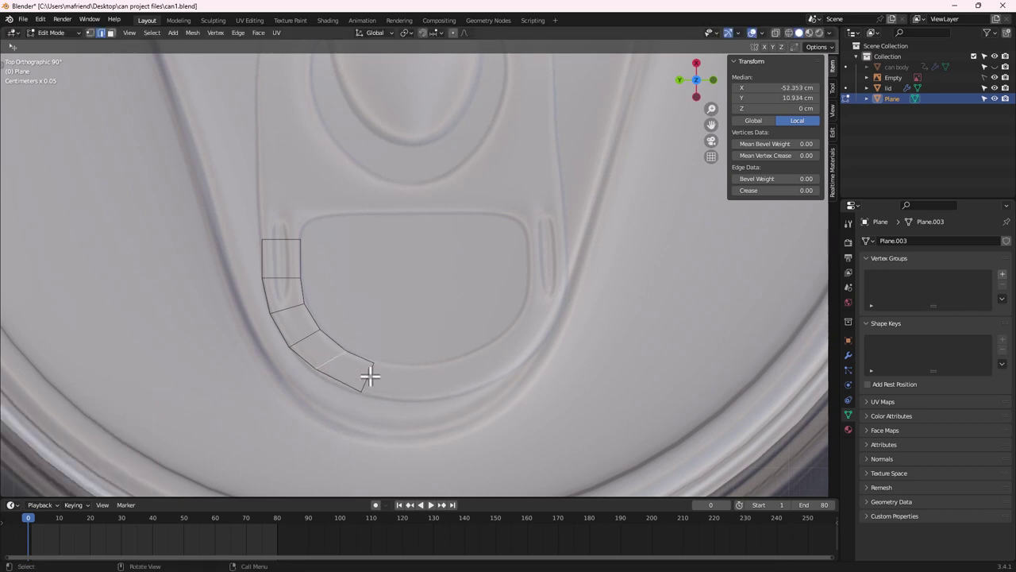
# Rotate the next-to-last cross edge of the lower strip by about -16.8° and nudge it onto the tab outline
pyautogui.press('r')
pyautogui.click(425, 360)
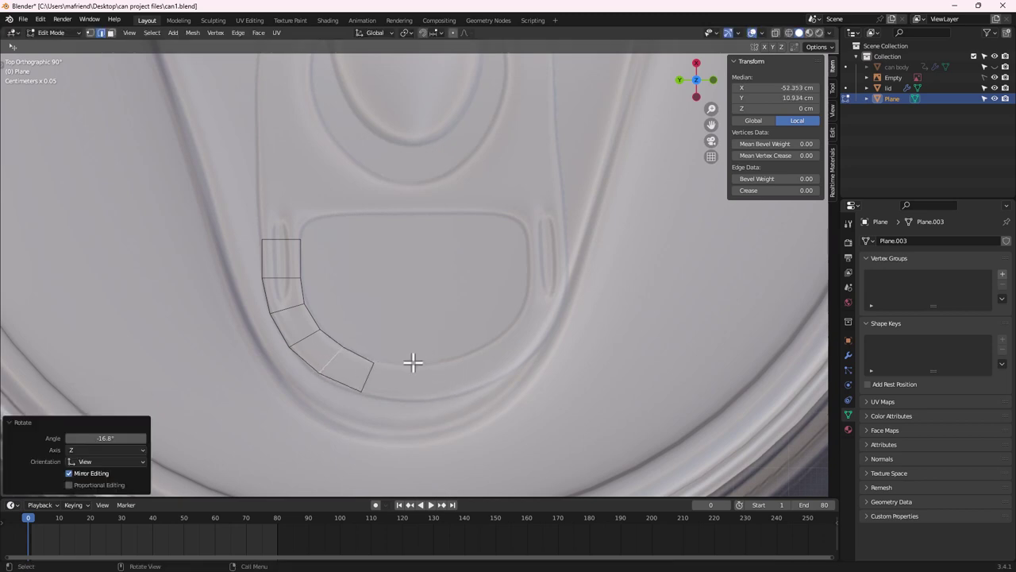
pyautogui.press('e')
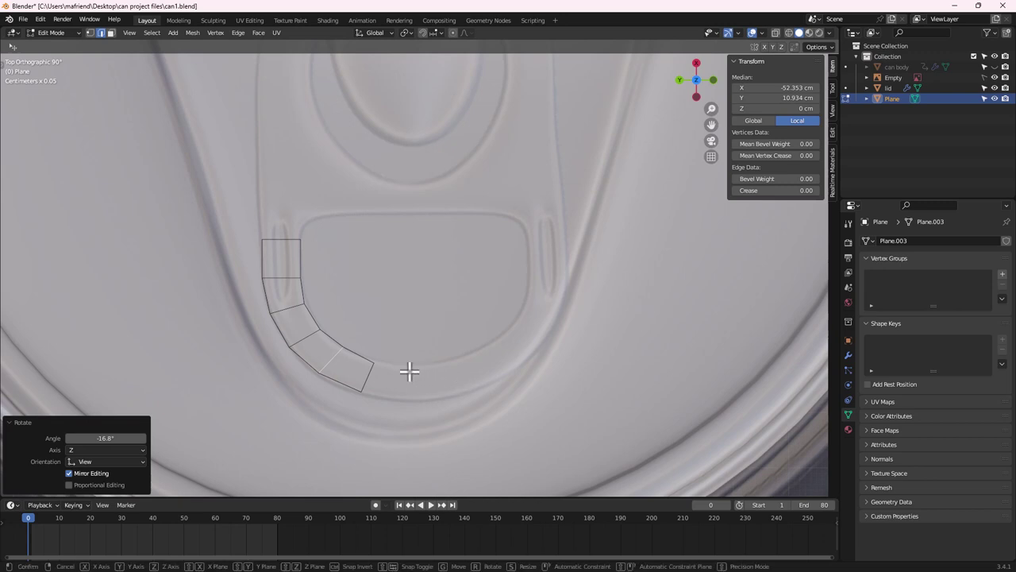
# Extrude the strip's lower end edge about 0.44 cm to the tab's centre line and rotate it about -22.9° until it stands vertical
pyautogui.rightClick(374, 381)
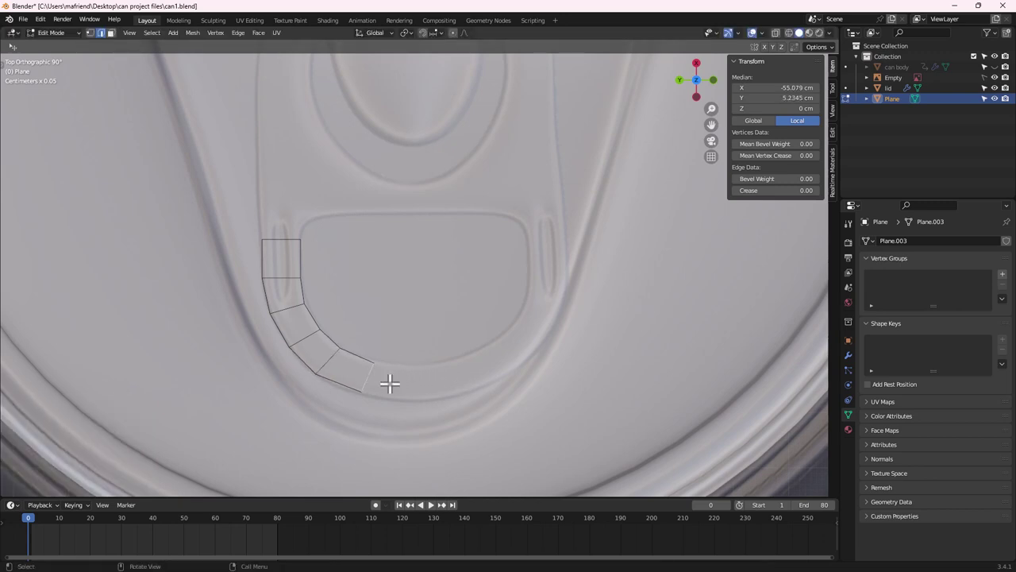
pyautogui.press('g')
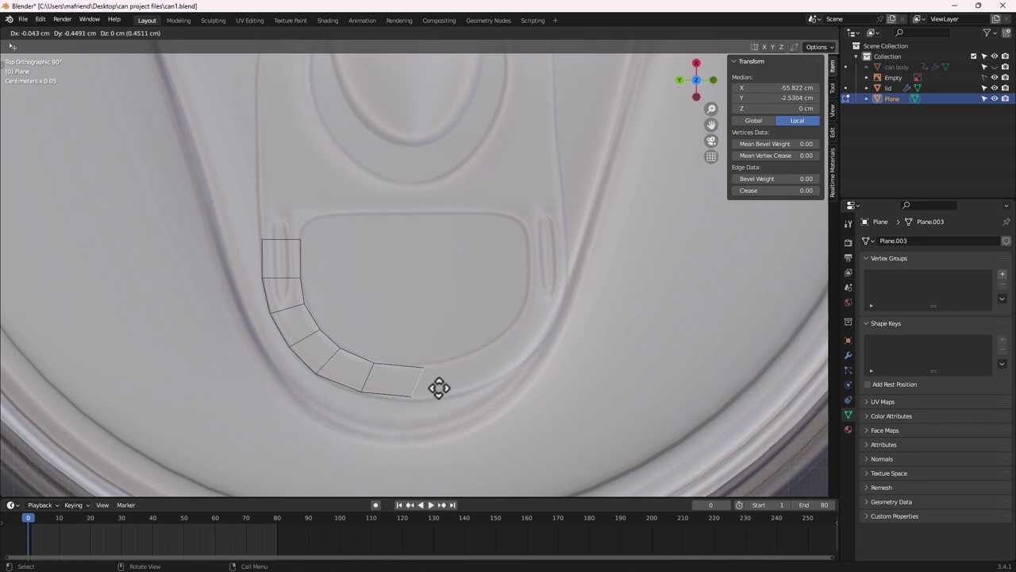
pyautogui.click(439, 388)
pyautogui.press('r')
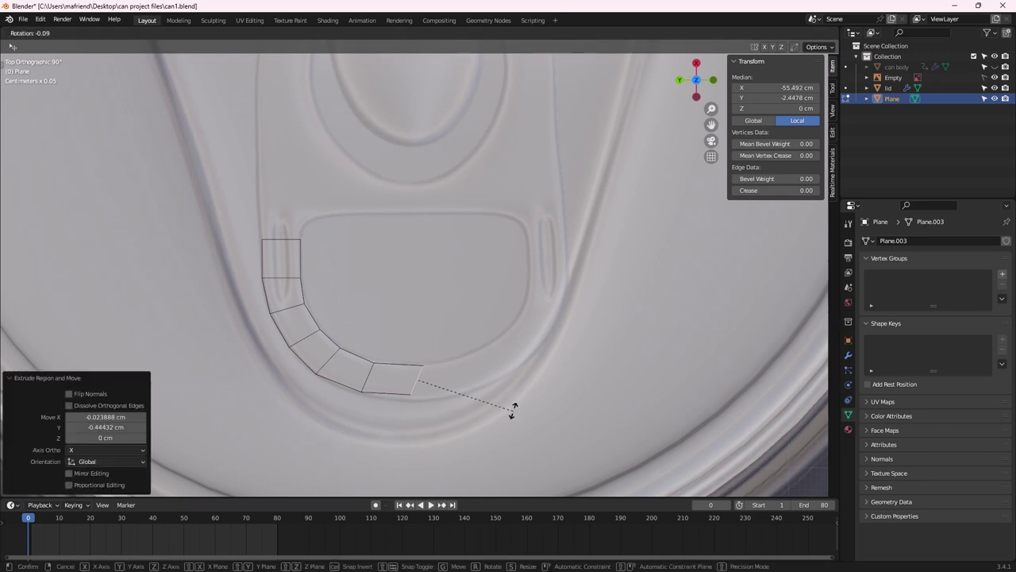
pyautogui.click(489, 375)
pyautogui.press('g')
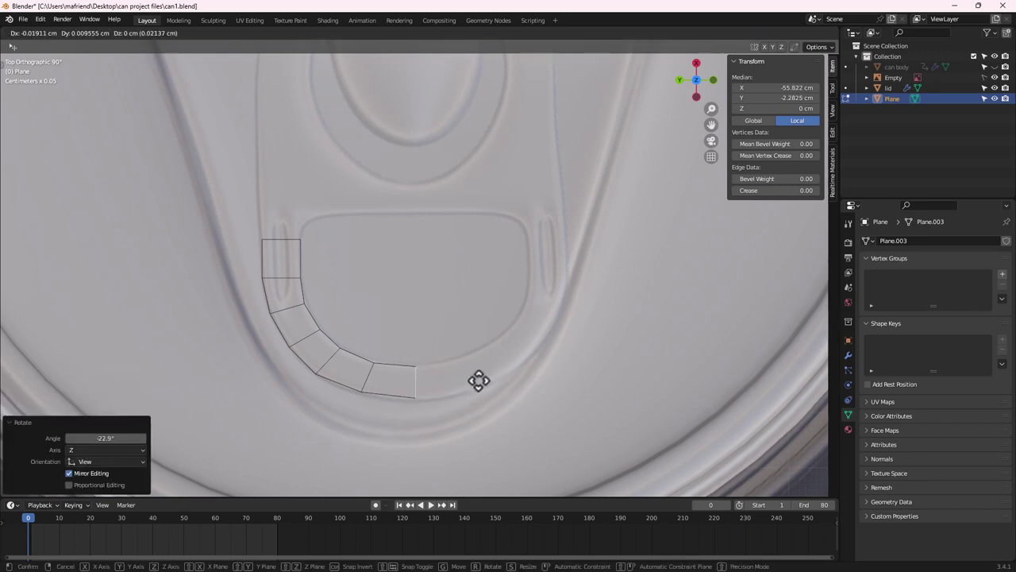
pyautogui.click(477, 382)
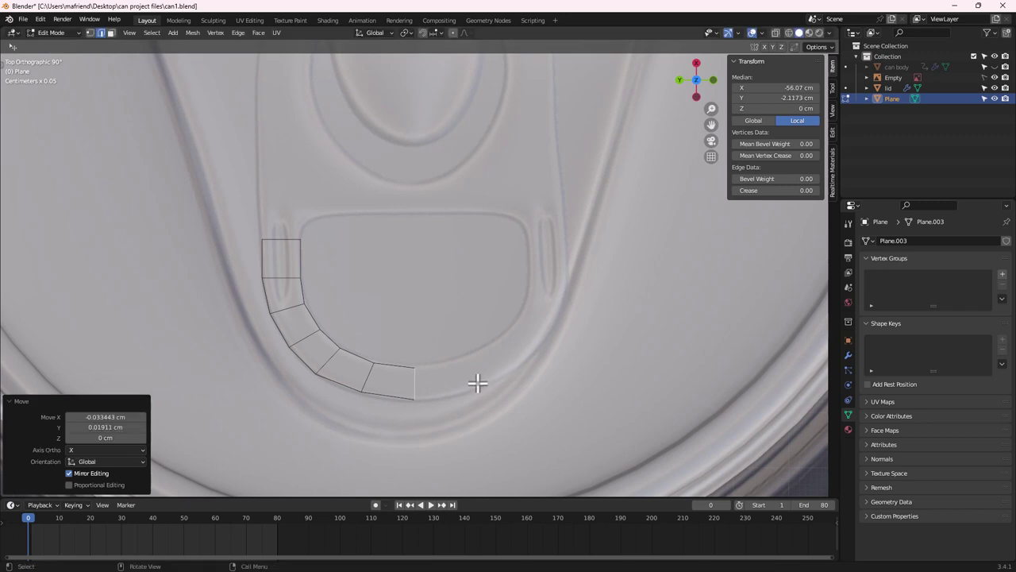
# Extrude the strip's upper end edge about 0.37 cm upward, scale it to about 1.41 and move it level with the opening's upper rim
pyautogui.scroll(-5, 465, 386)
pyautogui.scroll(1, 416, 355)
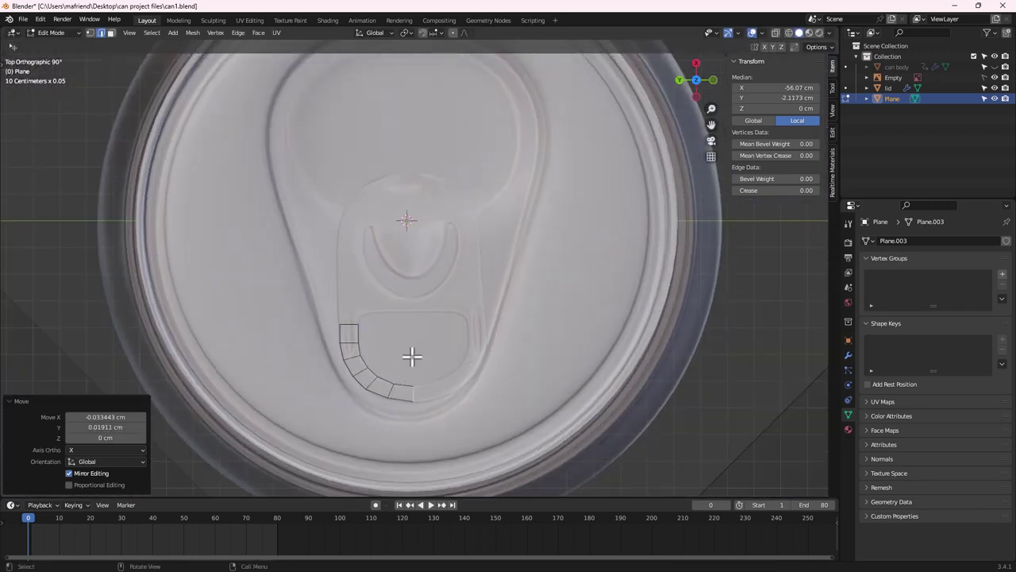
pyautogui.scroll(3, 381, 300)
pyautogui.click(300, 369)
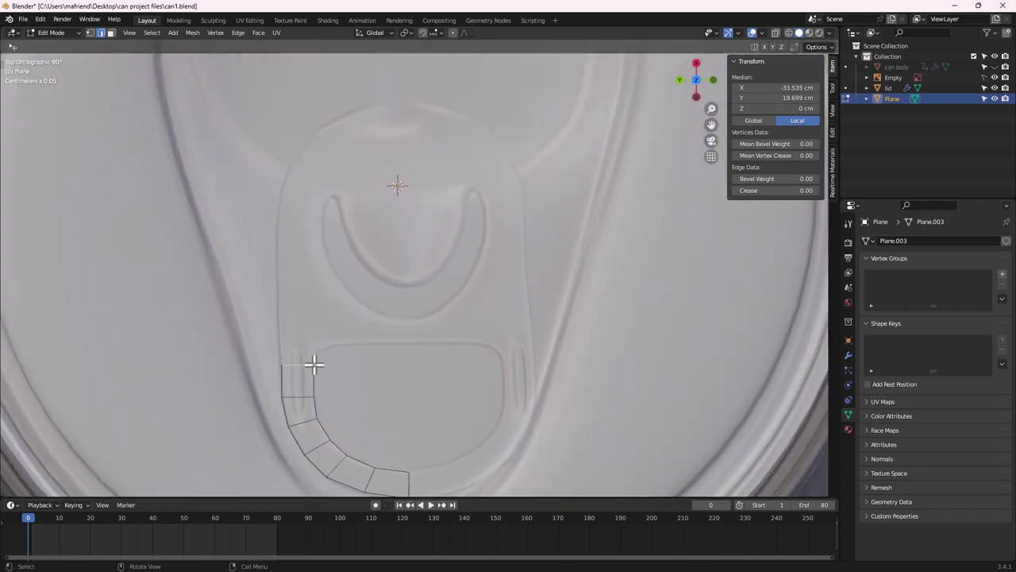
pyautogui.press('g')
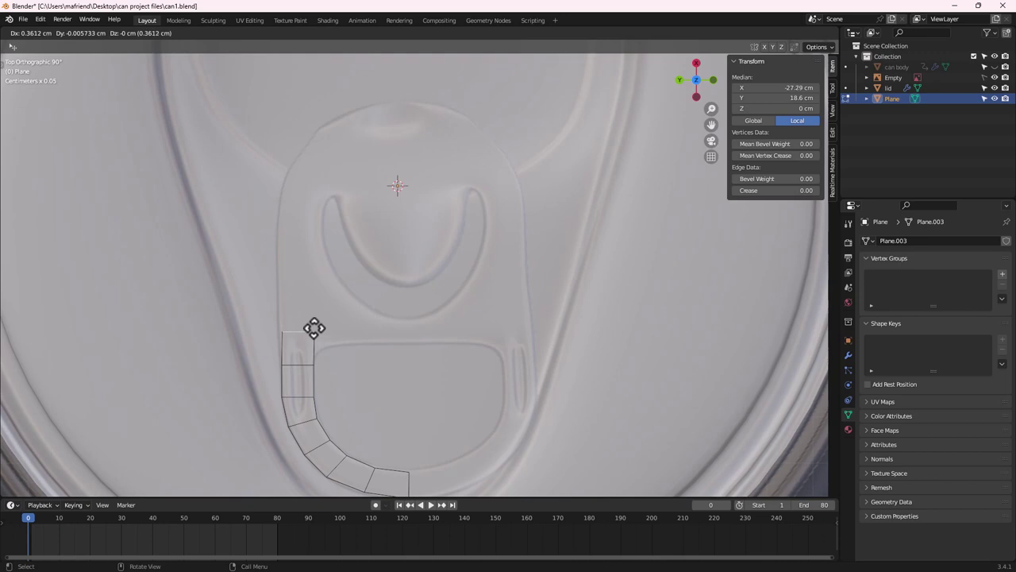
pyautogui.click(313, 329)
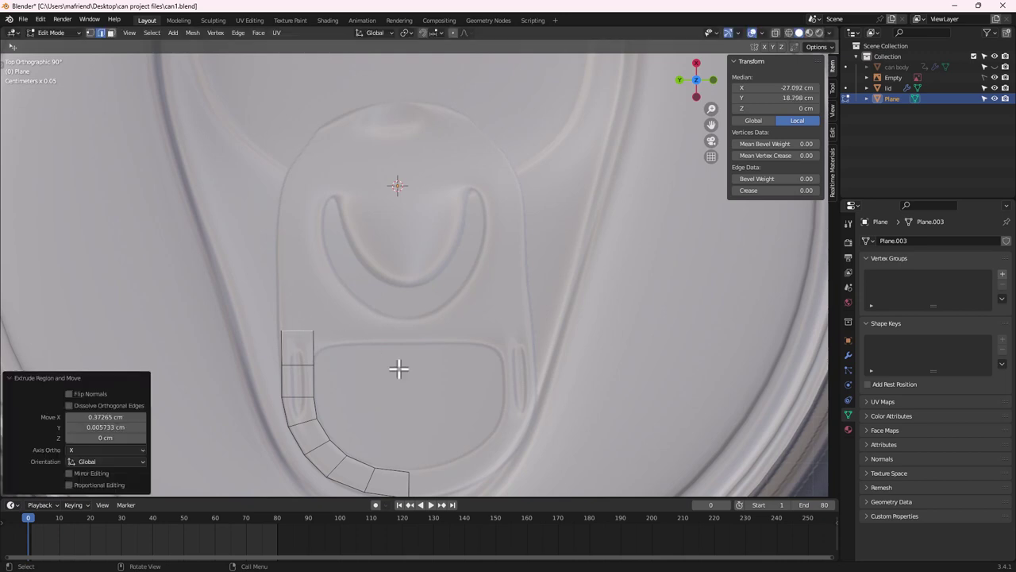
pyautogui.press('s')
pyautogui.click(445, 368)
pyautogui.press('g')
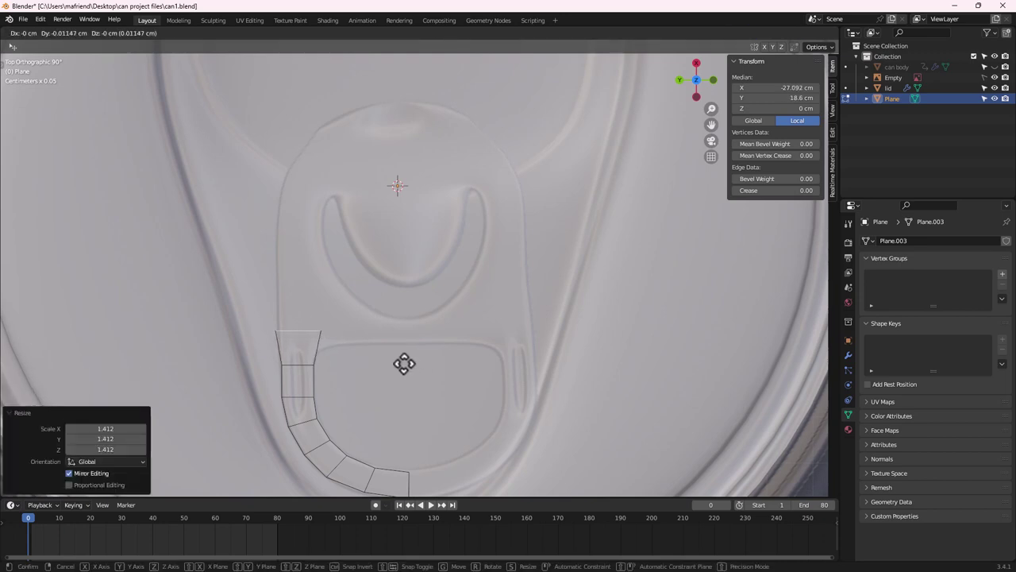
pyautogui.click(406, 371)
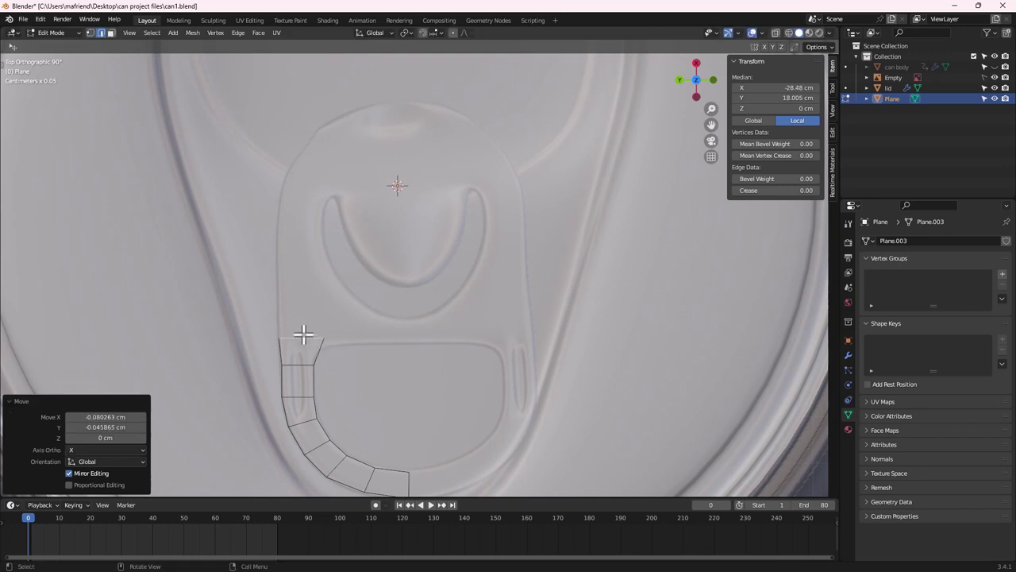
# Extrude the widened upper edge about 1.22 cm up the tab's straight side and scale it to about 0.93
pyautogui.press('e')
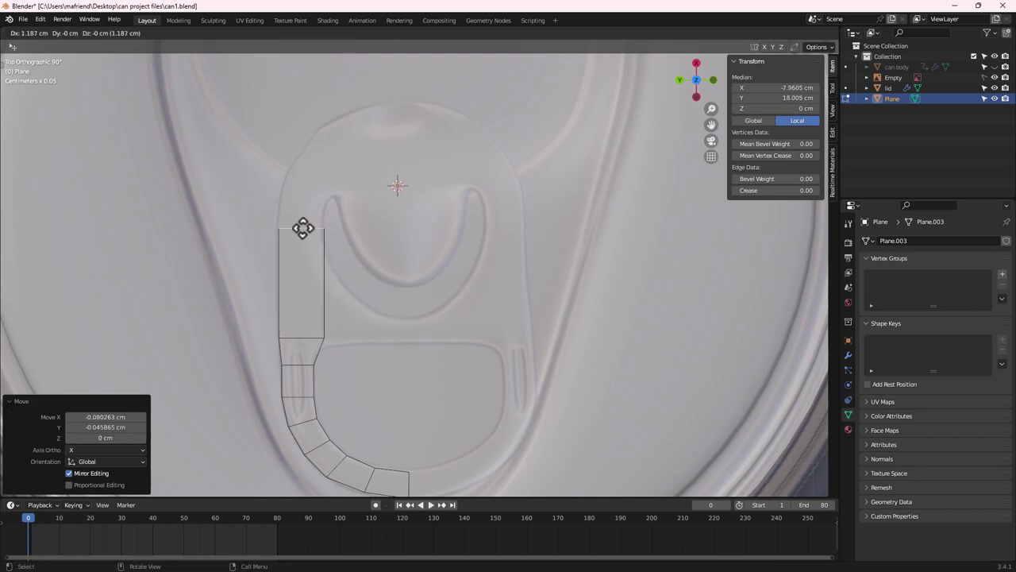
pyautogui.click(302, 226)
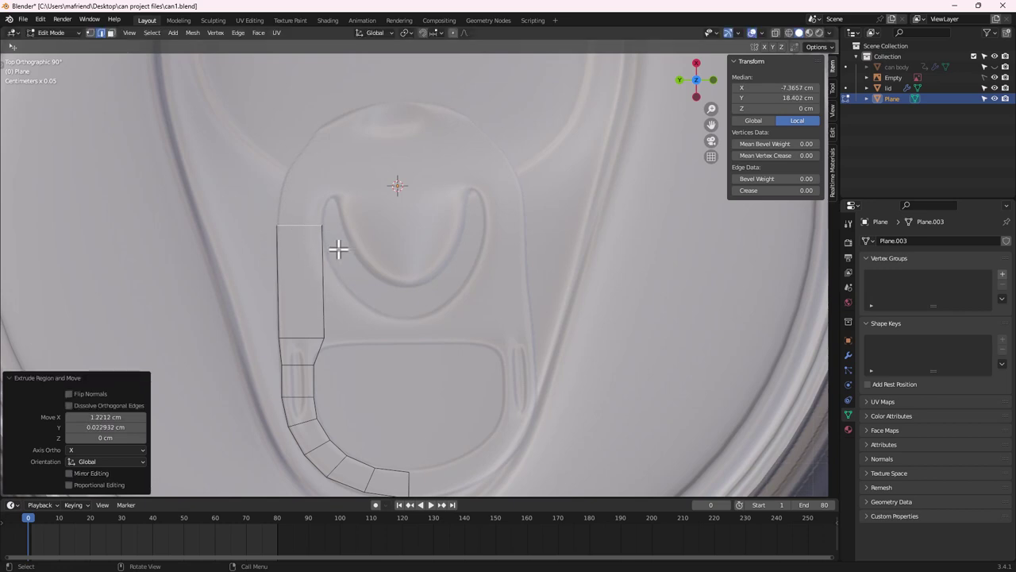
pyautogui.press('s')
pyautogui.click(394, 311)
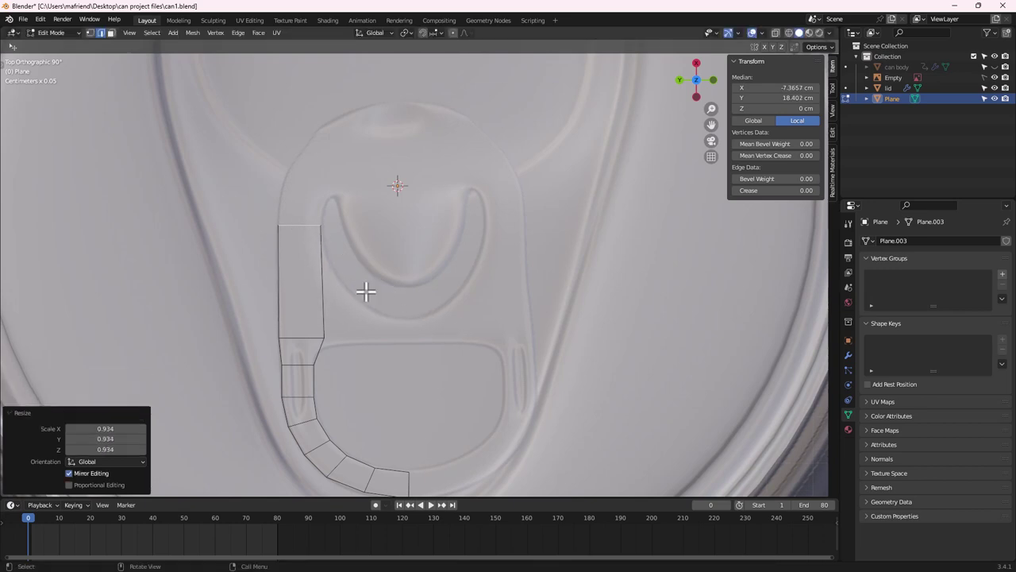
# Extrude the upper edge about 0.57 cm, rotate it about 20.4°, then scale and move it to fit the start of the tab's curve
pyautogui.keyDown('shift'); pyautogui.moveTo(311, 218); pyautogui.dragTo(309, 295, button='middle'); pyautogui.keyUp('shift')
pyautogui.press('g')
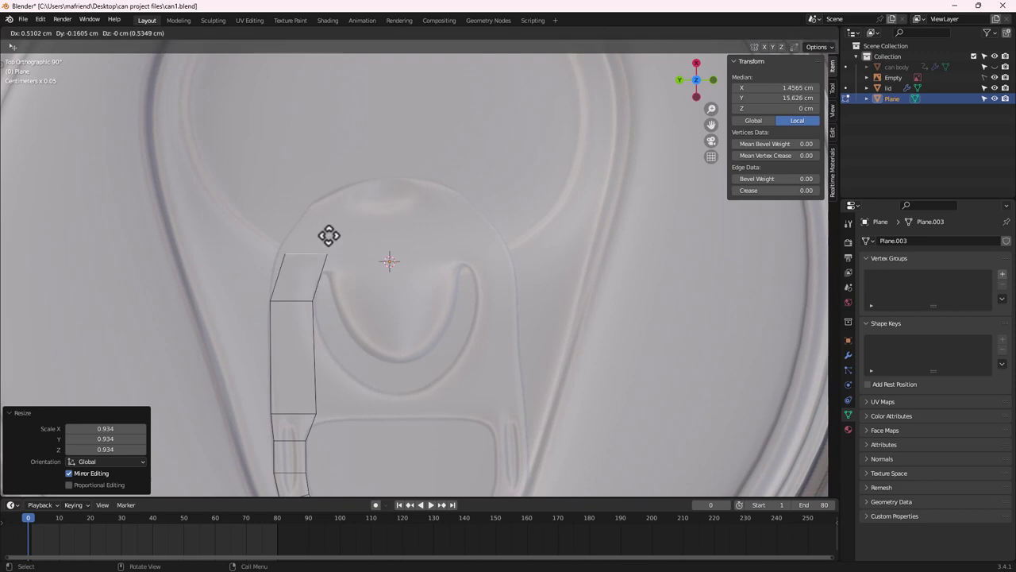
pyautogui.press('Escape')
pyautogui.hotkey('ctrl', 'z')
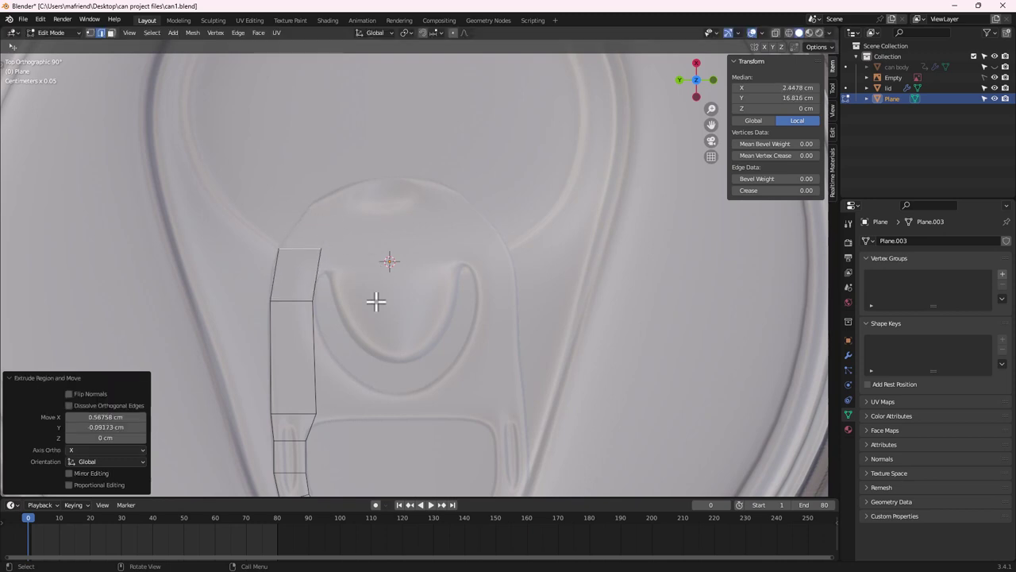
pyautogui.press('r')
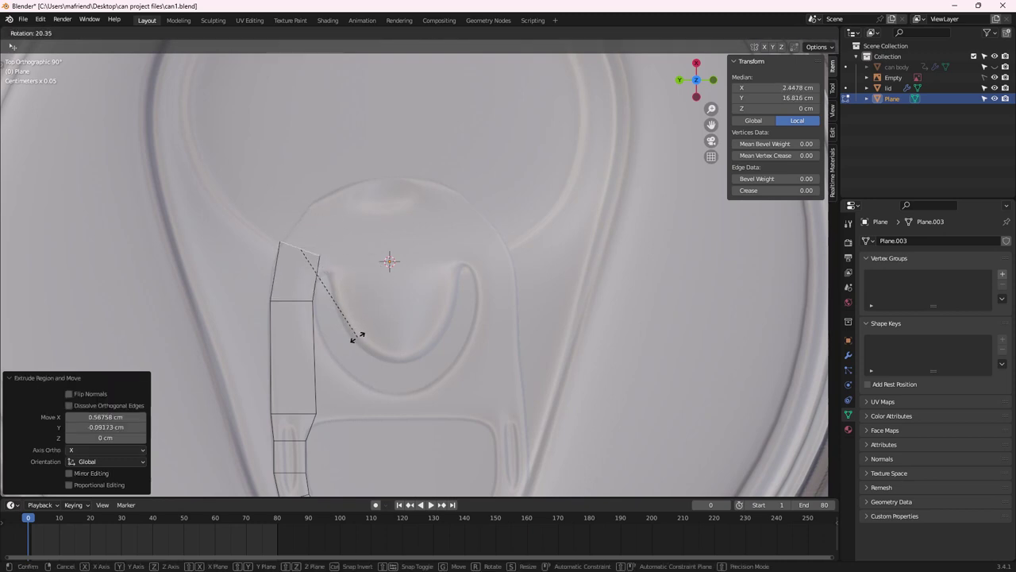
pyautogui.click(358, 336)
pyautogui.press('g')
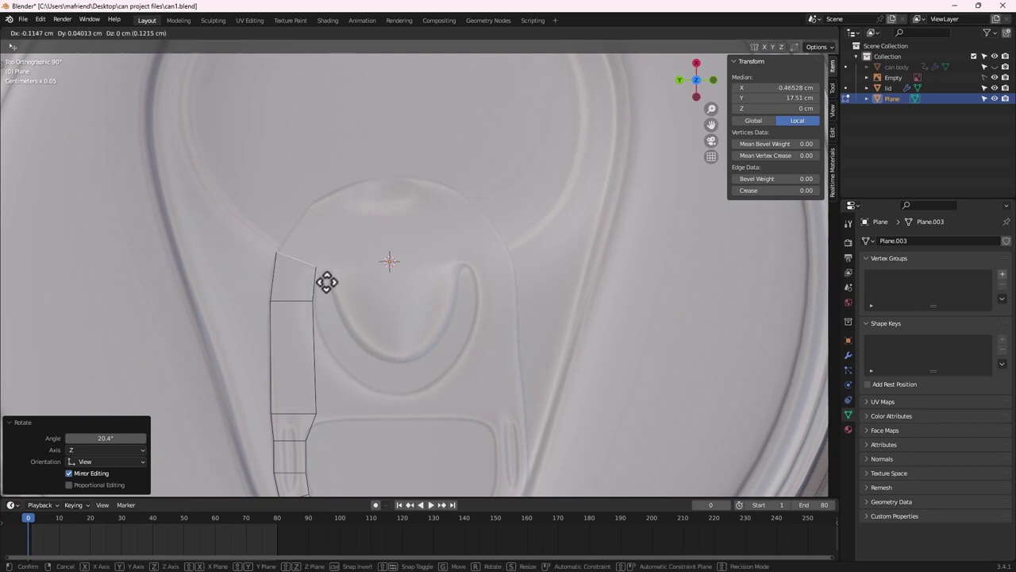
pyautogui.click(326, 285)
pyautogui.press('s')
pyautogui.click(374, 302)
pyautogui.press('g')
pyautogui.click(377, 306)
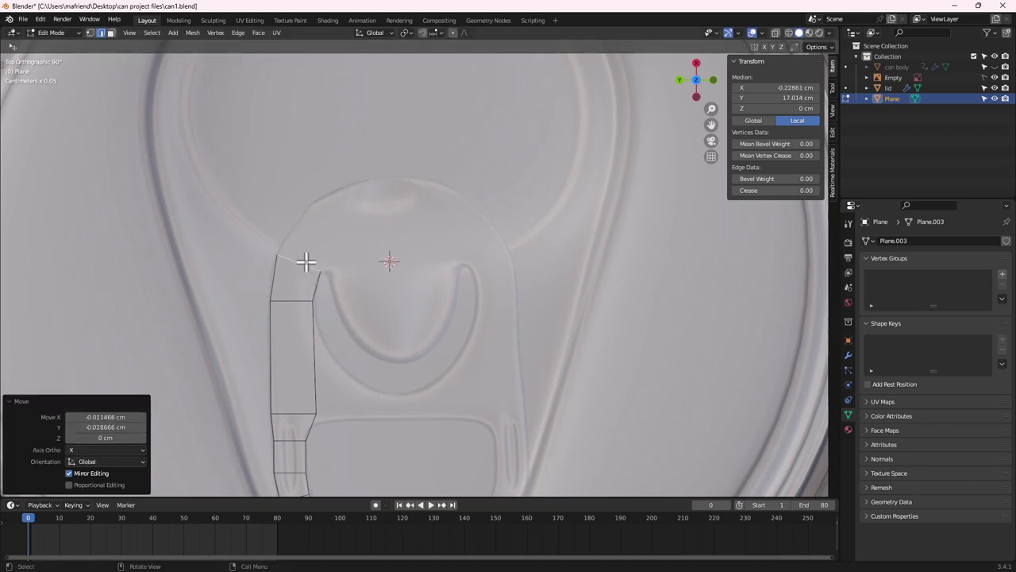
# Extrude the strip's upper edge diagonally along the curve, about 0.46 cm in X and -0.34 cm in Y
pyautogui.click(306, 262)
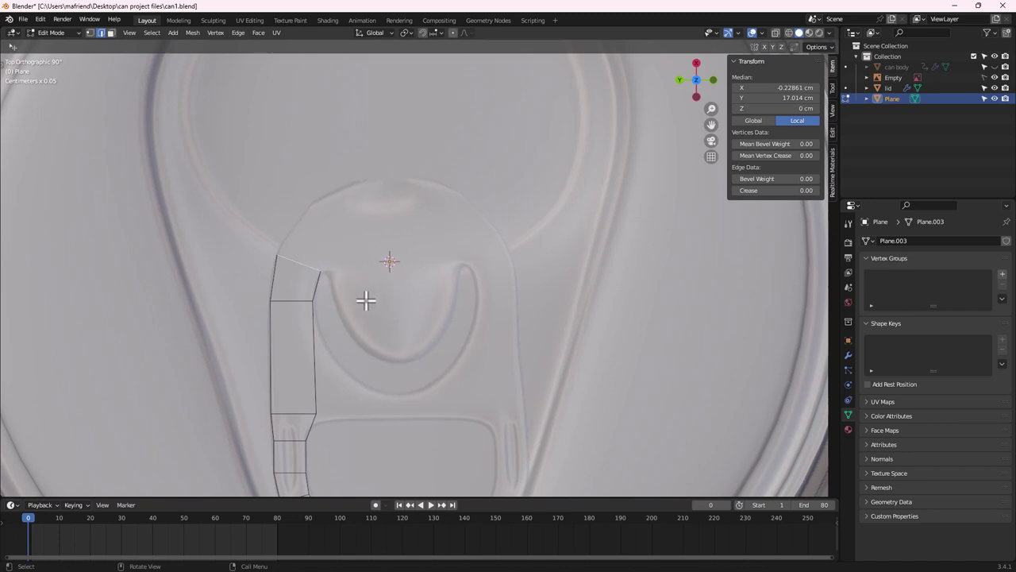
pyautogui.press('e')
pyautogui.click(341, 224)
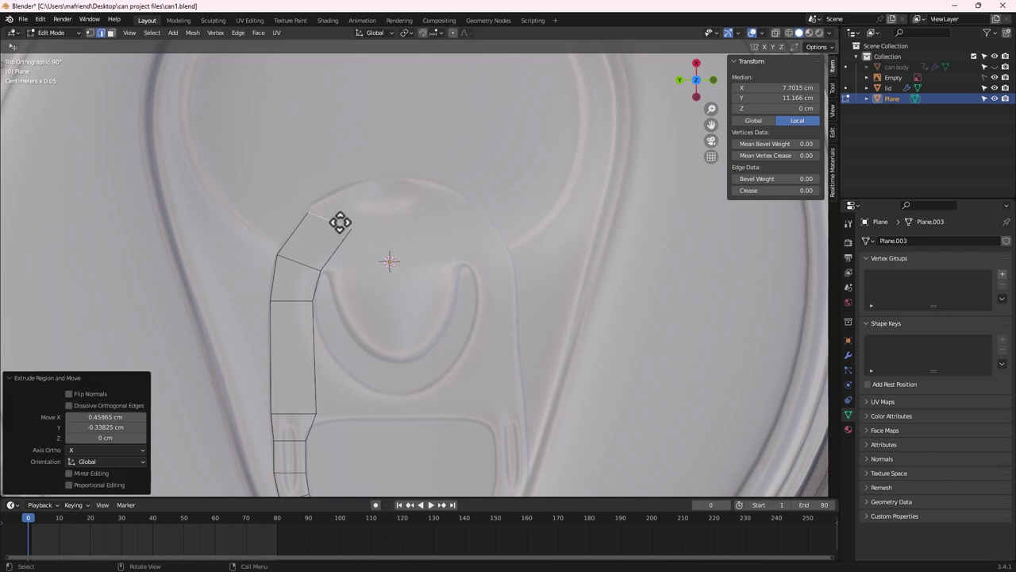
# Extrude the edge to the top centre of the tab outline and rotate it about 54.5° and another 16.2° until it stands vertical
pyautogui.press('g')
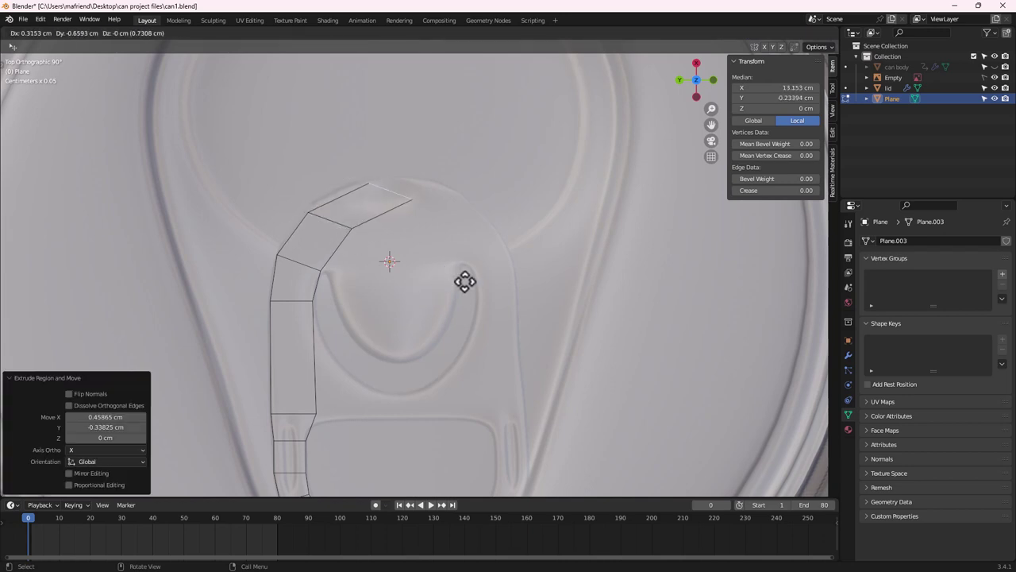
pyautogui.click(468, 286)
pyautogui.press('r')
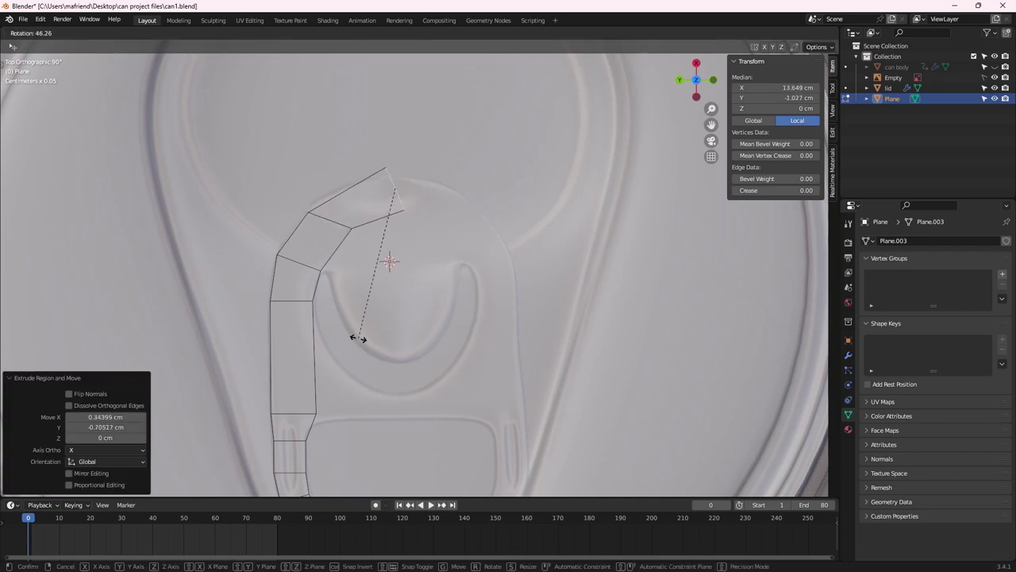
pyautogui.click(339, 323)
pyautogui.press('g')
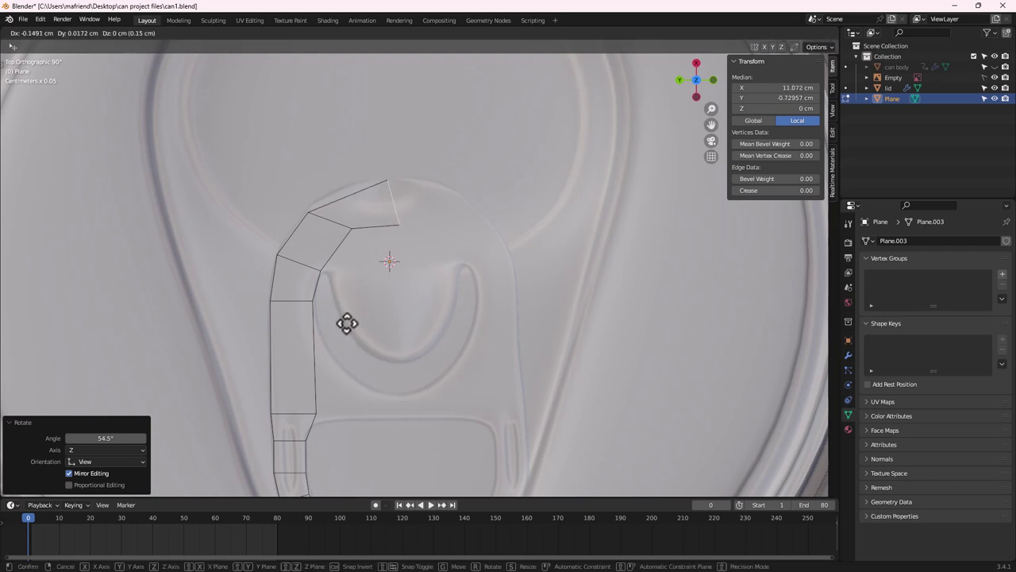
pyautogui.click(348, 323)
pyautogui.press('r')
pyautogui.click(365, 348)
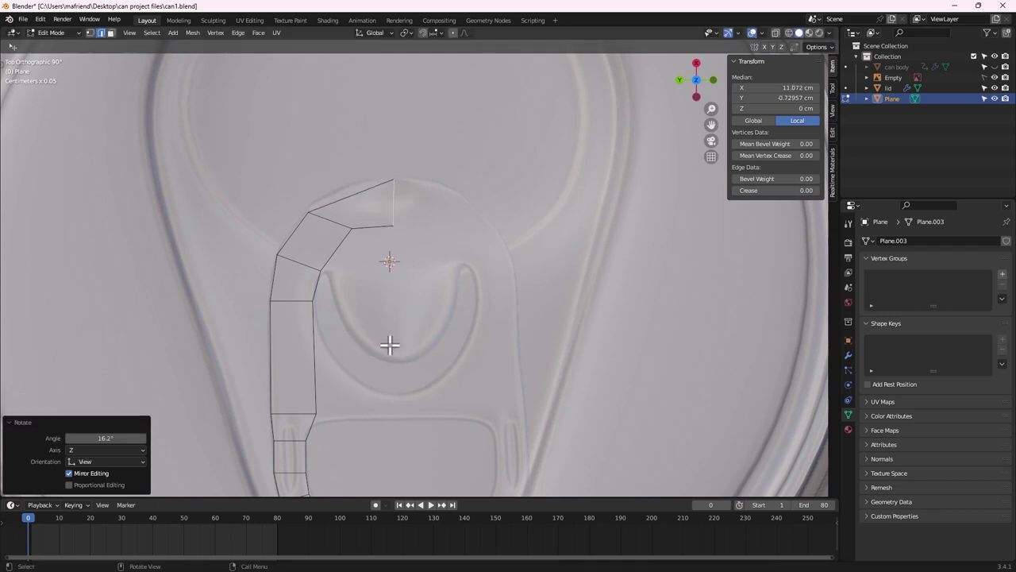
# Add one centred loop cut to the last face at the top and move it about 0.11 cm outward onto the arc
pyautogui.hotkey('ctrl', 'r')
pyautogui.click(362, 207)
pyautogui.rightClick(365, 210)
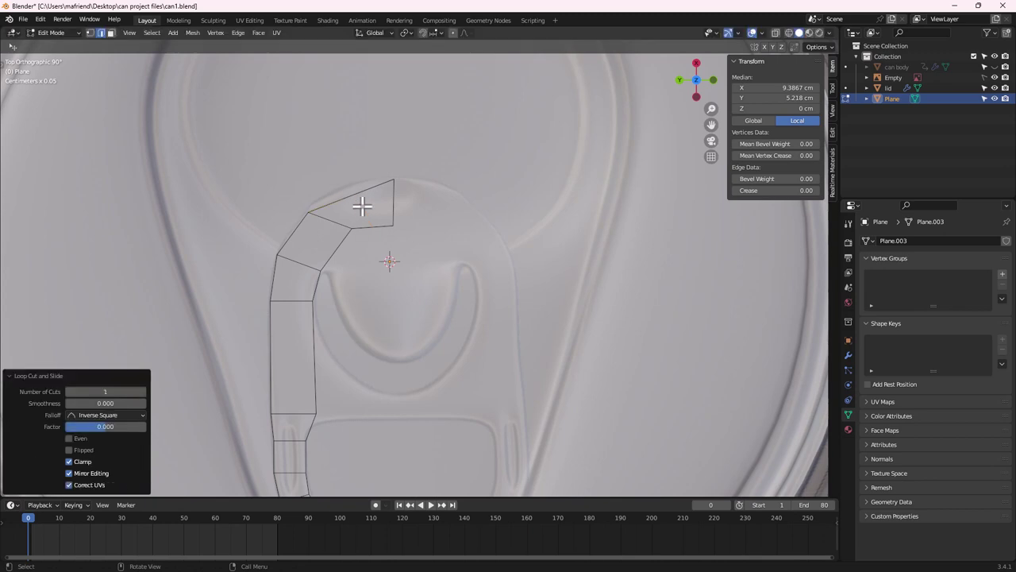
pyautogui.press('g')
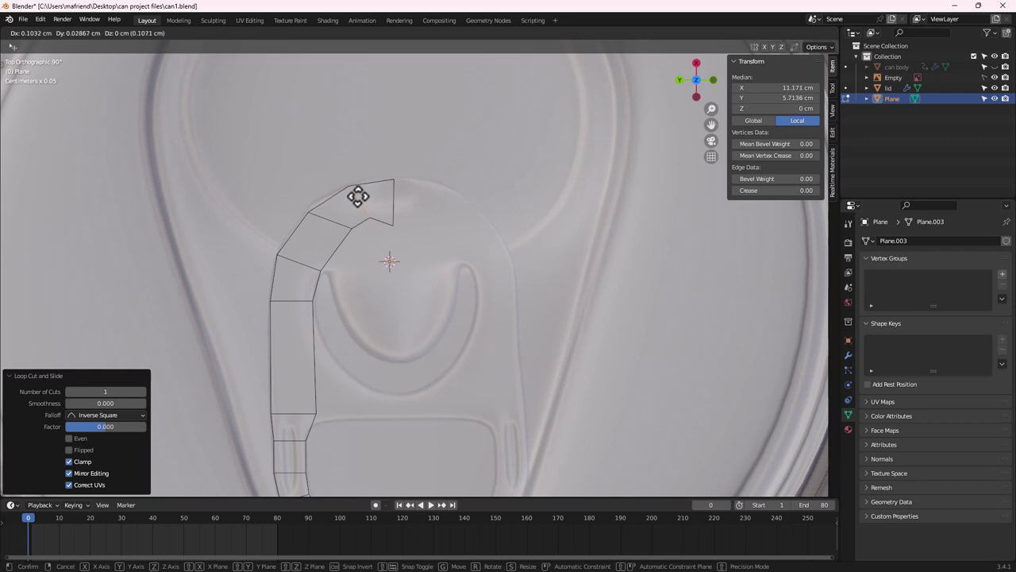
pyautogui.click(357, 197)
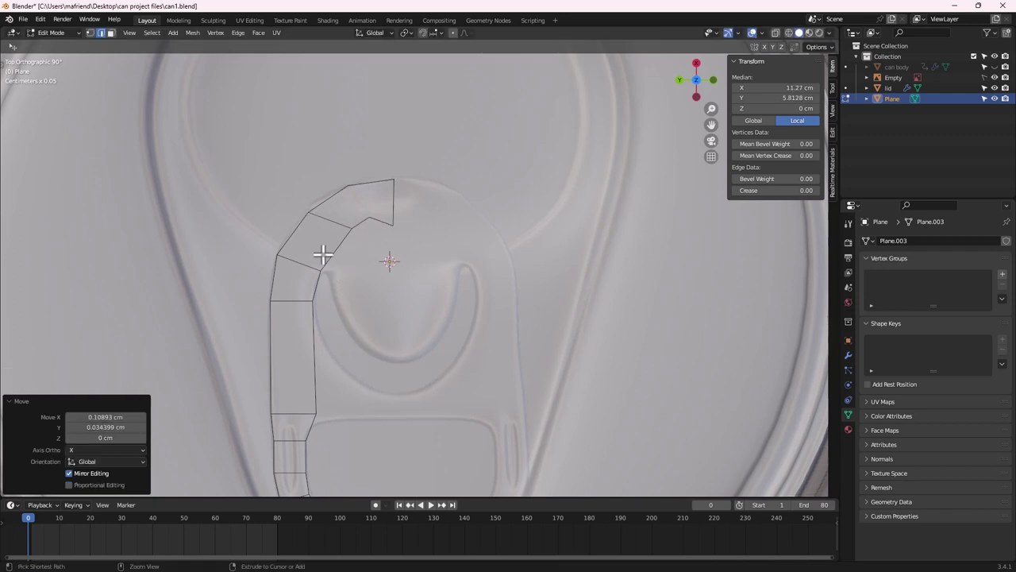
# Add one centred loop cut to the diagonal face on the curve and move it slightly outward to match the outline
pyautogui.hotkey('ctrl', 'r')
pyautogui.click(323, 254)
pyautogui.rightClick(323, 254)
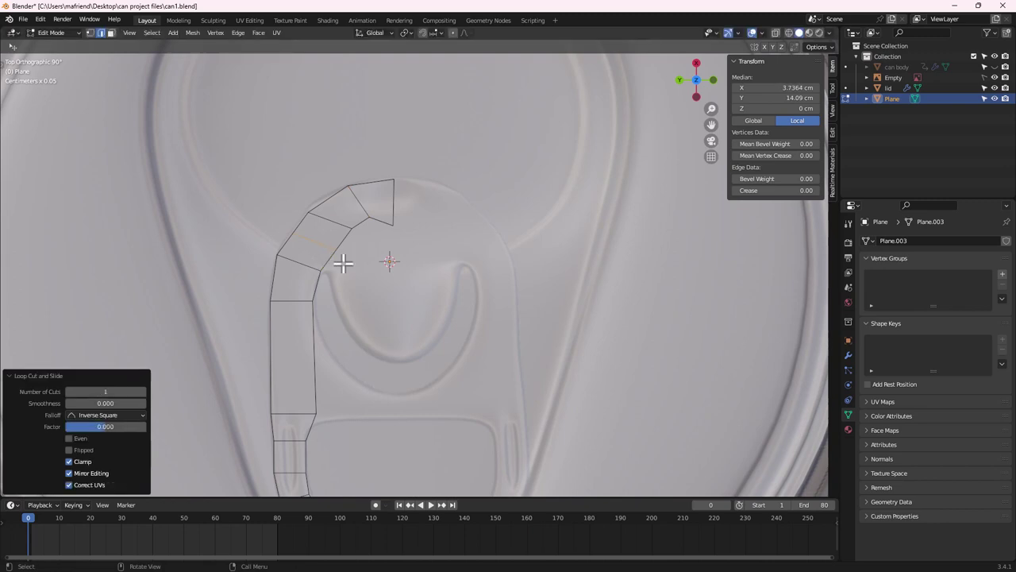
pyautogui.press('g')
pyautogui.click(339, 259)
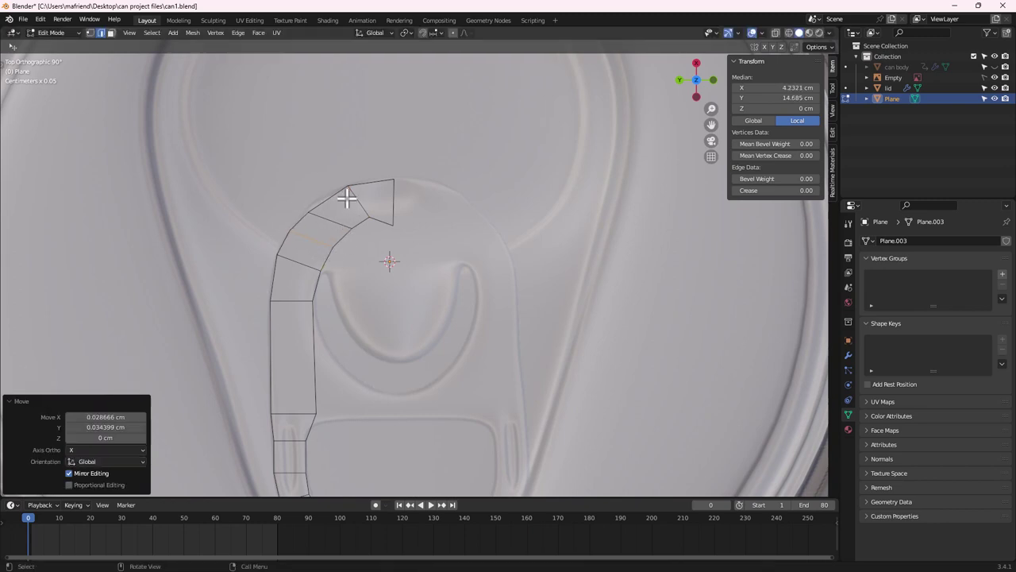
# Move the outer and inner vertices of the diagonal edge on the arc to follow the tab's curved outline
pyautogui.keyDown('shift'); pyautogui.moveTo(341, 238); pyautogui.dragTo(370, 249, button='middle'); pyautogui.keyUp('shift')
pyautogui.press('1')
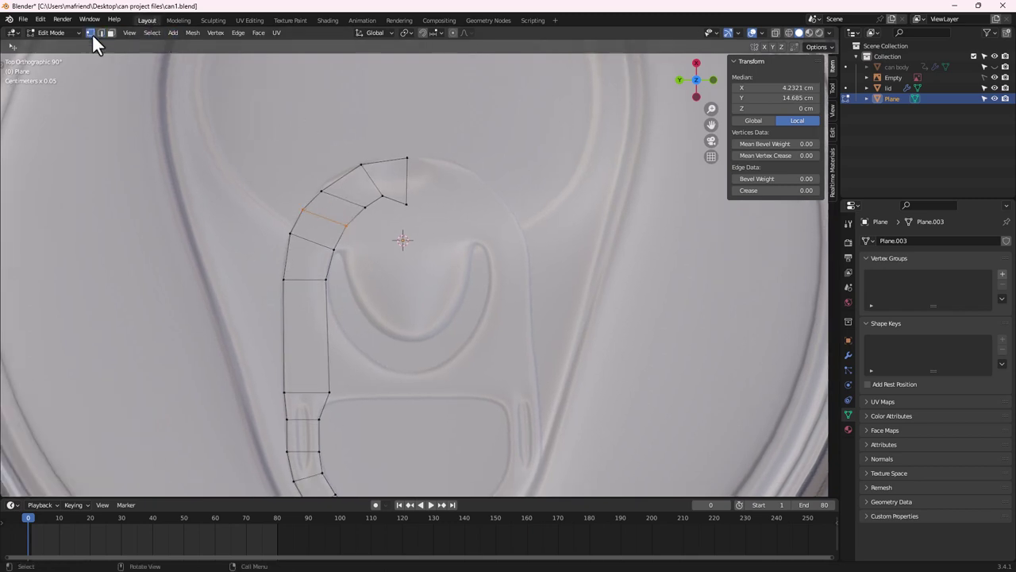
pyautogui.click(321, 190)
pyautogui.press('g')
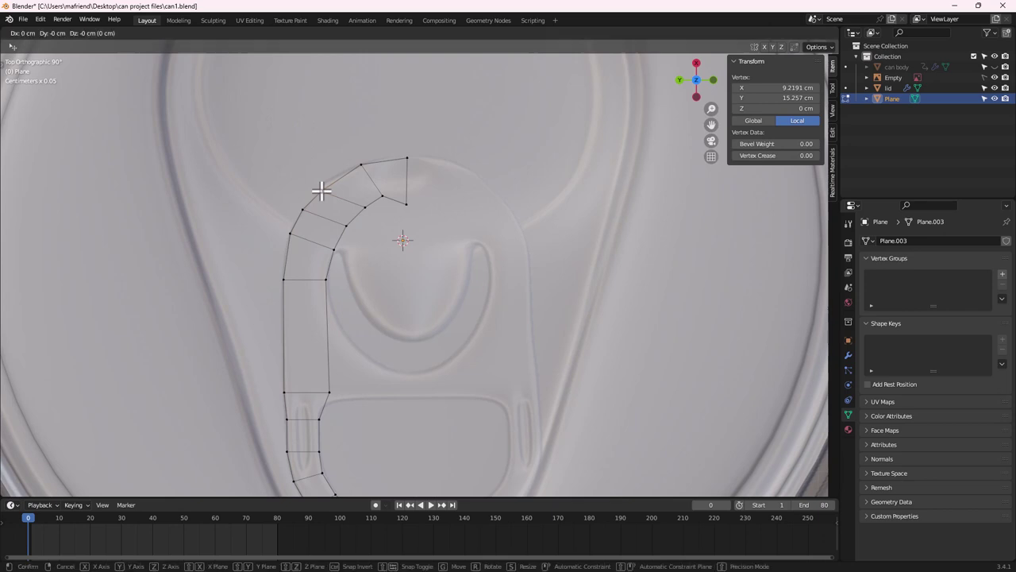
pyautogui.click(326, 182)
pyautogui.click(366, 208)
pyautogui.press('g')
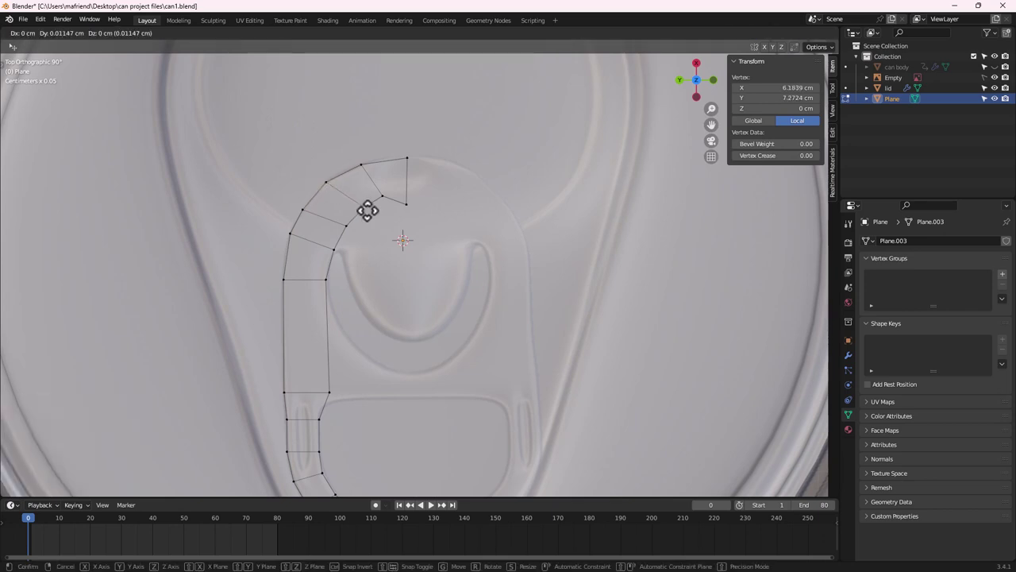
pyautogui.click(361, 213)
# Nudge the inner arc vertices from the top centre down to the curve so the strip's inner side bends smoothly
pyautogui.click(381, 197)
pyautogui.press('g')
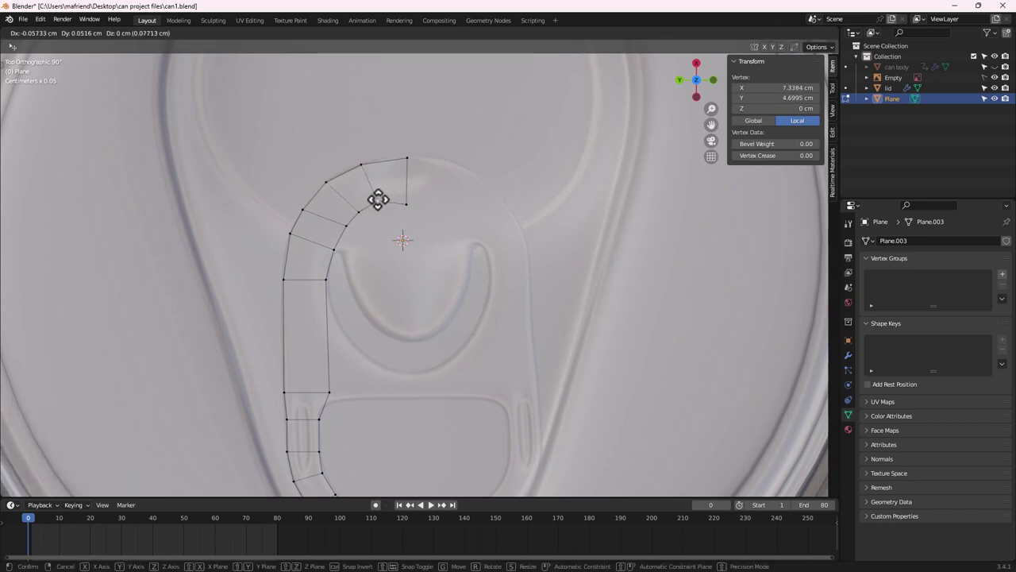
pyautogui.click(381, 201)
pyautogui.click(407, 204)
pyautogui.press('g')
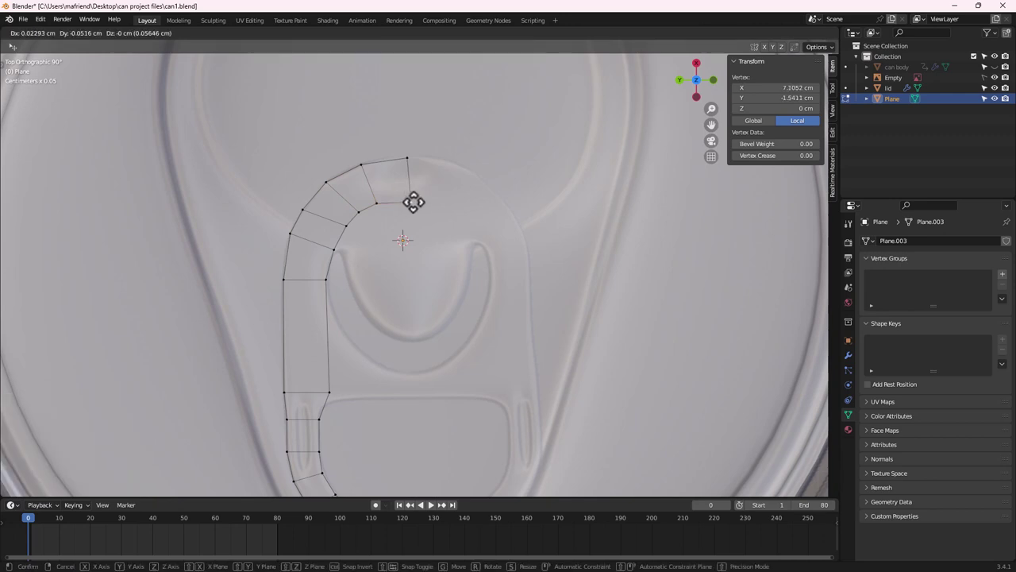
pyautogui.click(412, 201)
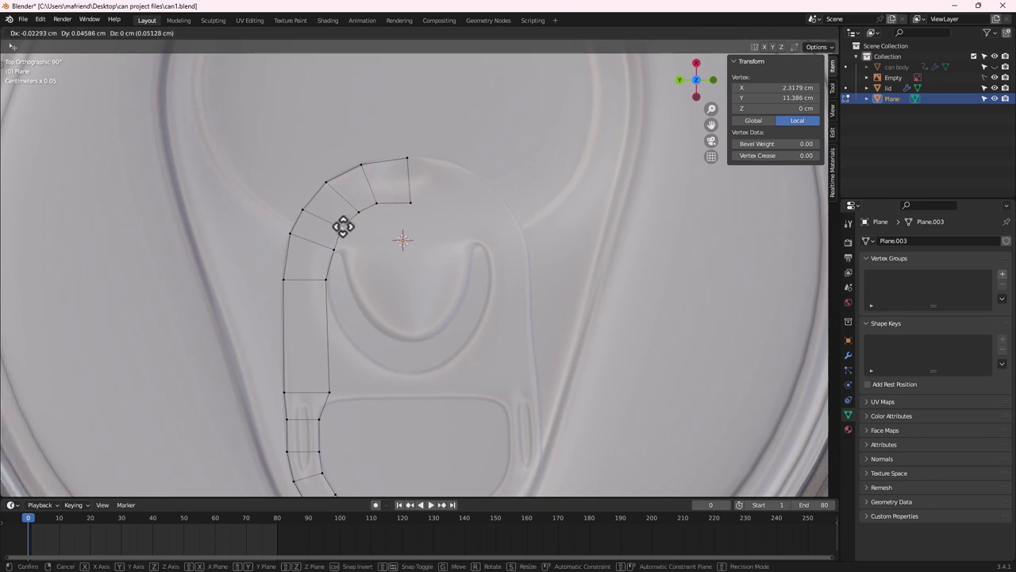
pyautogui.click(344, 228)
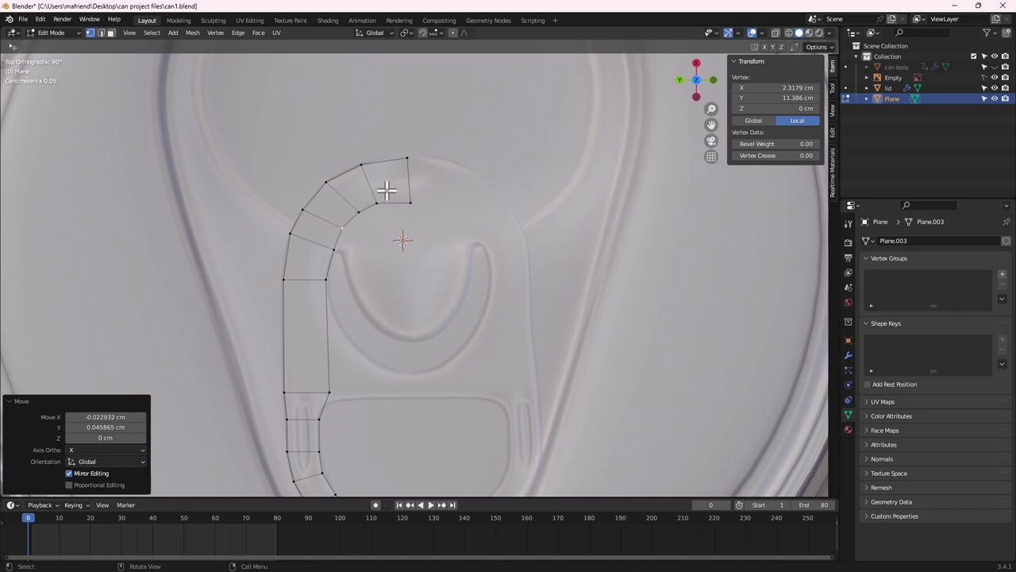
# Extrude the strip's inner arc edges about -1.51 cm in X and -0.05 cm in Y, down over the central tongue
pyautogui.click(103, 32)
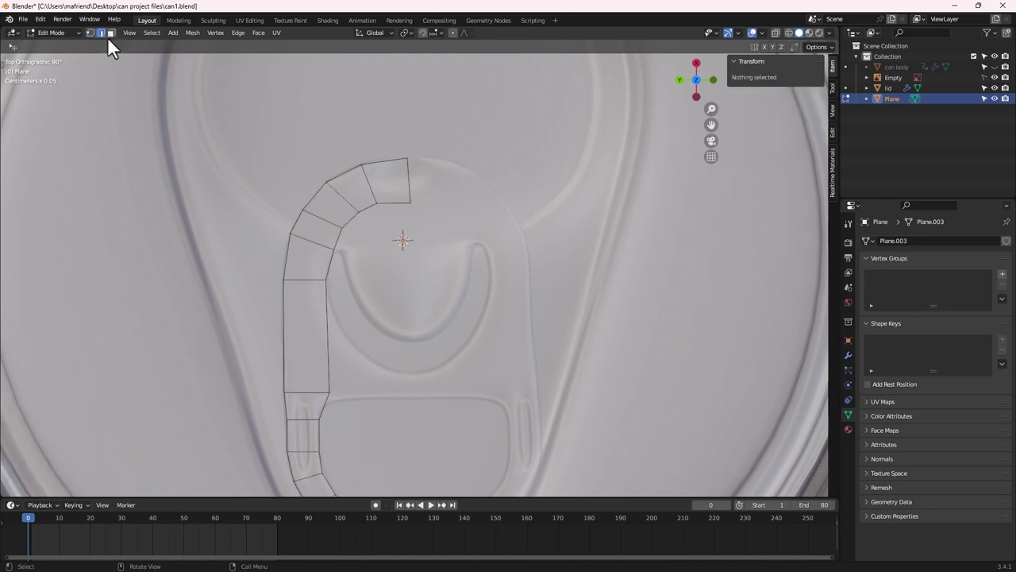
pyautogui.click(400, 203)
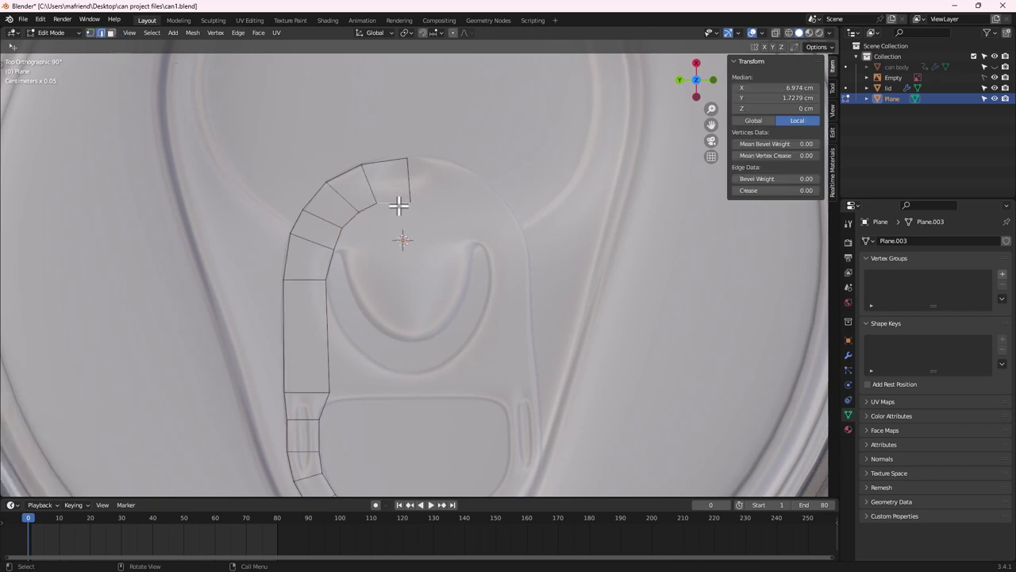
pyautogui.keyDown('shift'); pyautogui.click(358, 212); pyautogui.keyUp('shift')
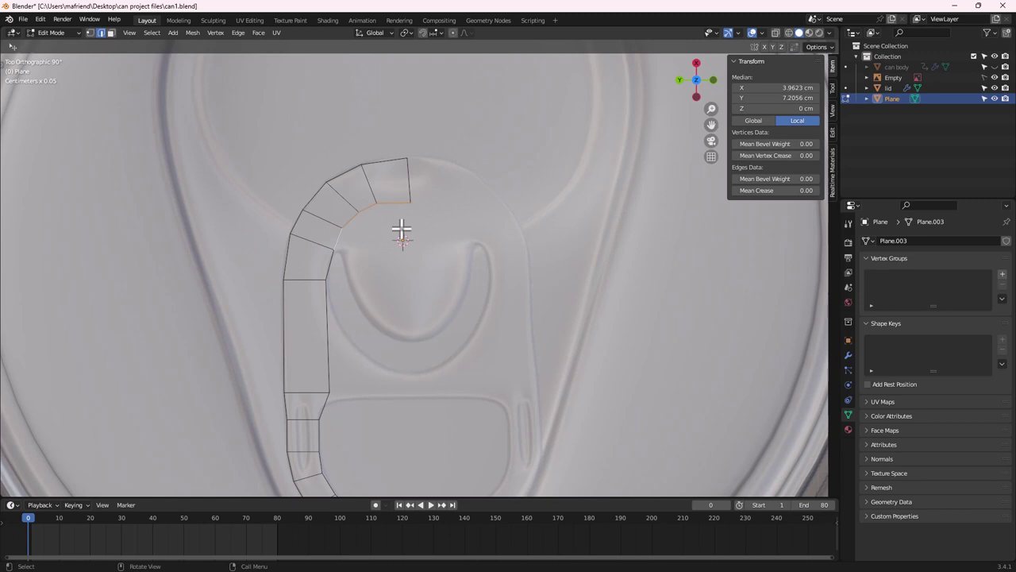
pyautogui.press('e')
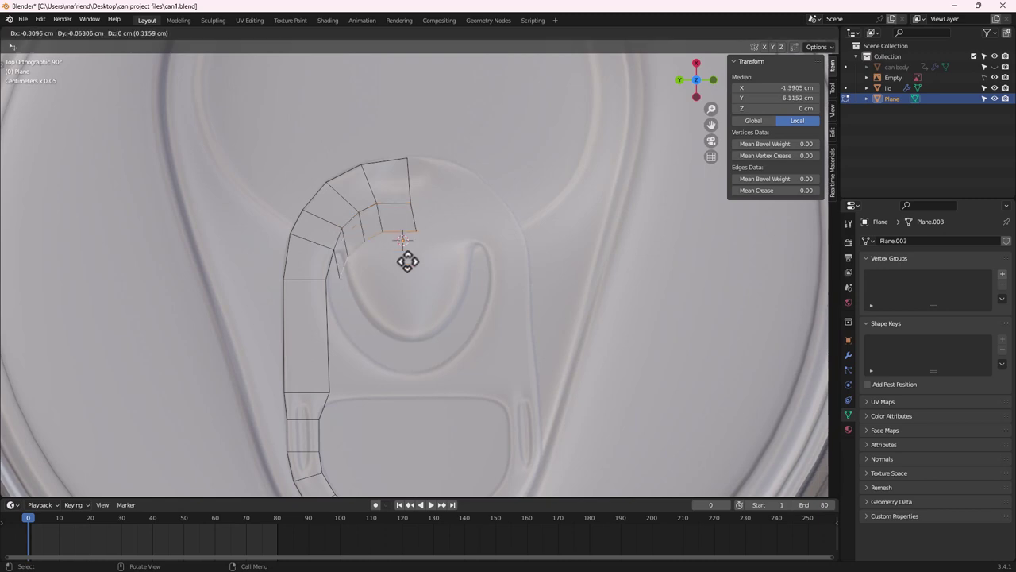
pyautogui.click(404, 364)
pyautogui.keyDown('shift'); pyautogui.moveTo(408, 355); pyautogui.dragTo(354, 354, button='middle'); pyautogui.keyUp('shift')
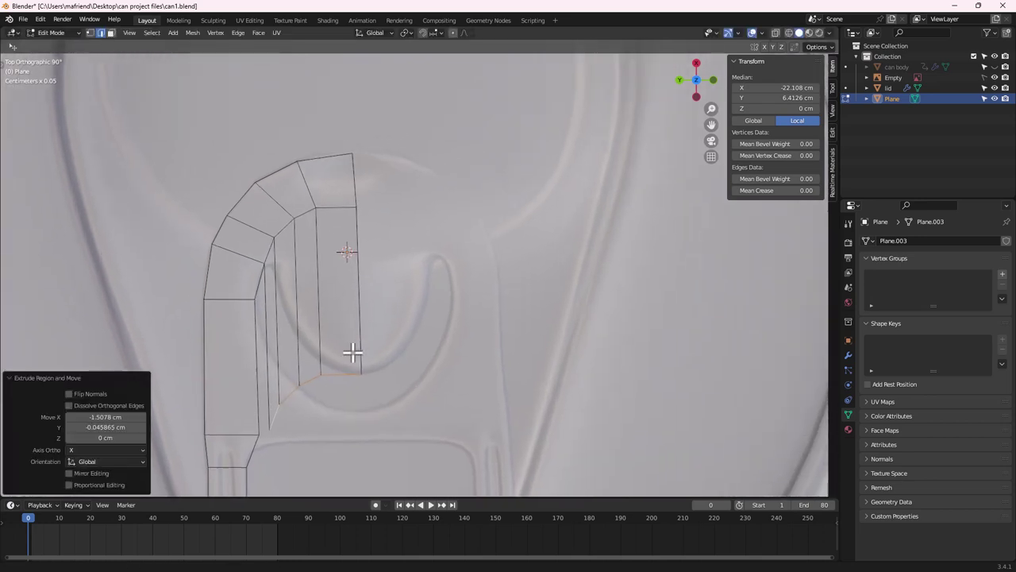
# Move the two extruded vertices nearest the centre line up onto the tongue's curved outline, the first about 0.11 cm in X
pyautogui.press('1')
pyautogui.click(322, 383)
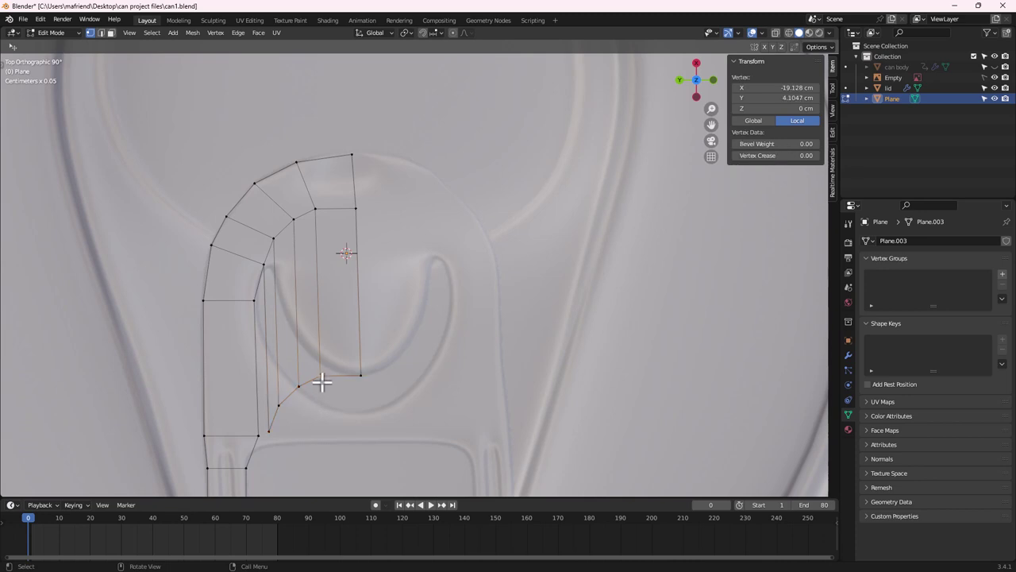
pyautogui.press('g')
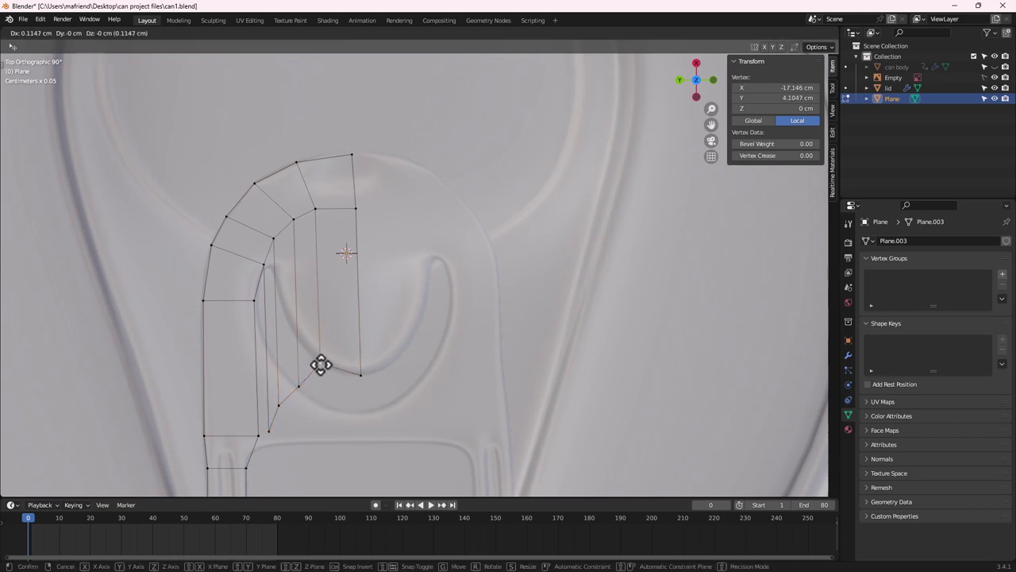
pyautogui.click(319, 364)
pyautogui.click(303, 387)
pyautogui.press('g')
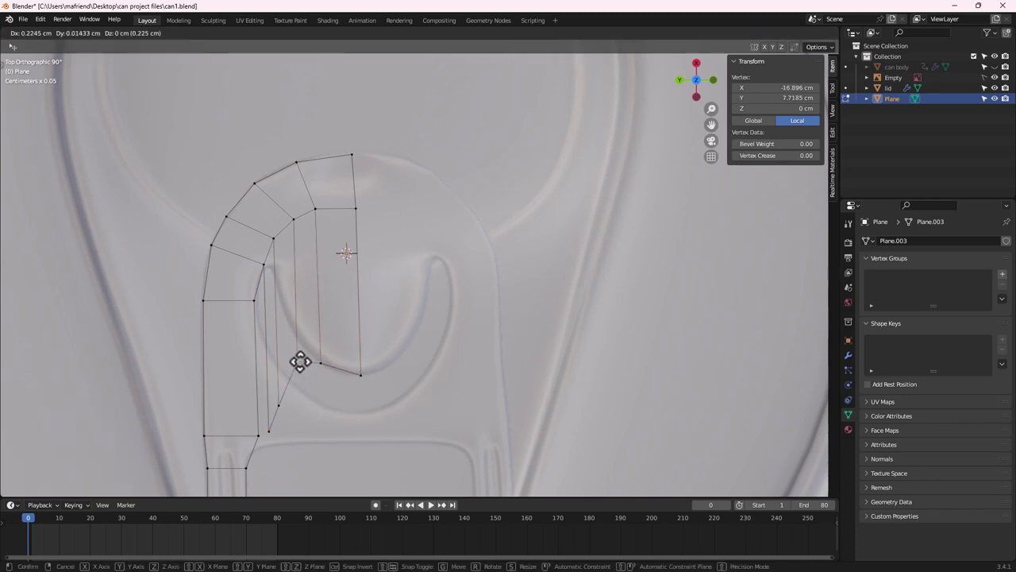
pyautogui.click(296, 341)
# Move the next extruded vertex about 1.02 cm up in X onto the upper side of the tongue's outline
pyautogui.click(282, 406)
pyautogui.press('g')
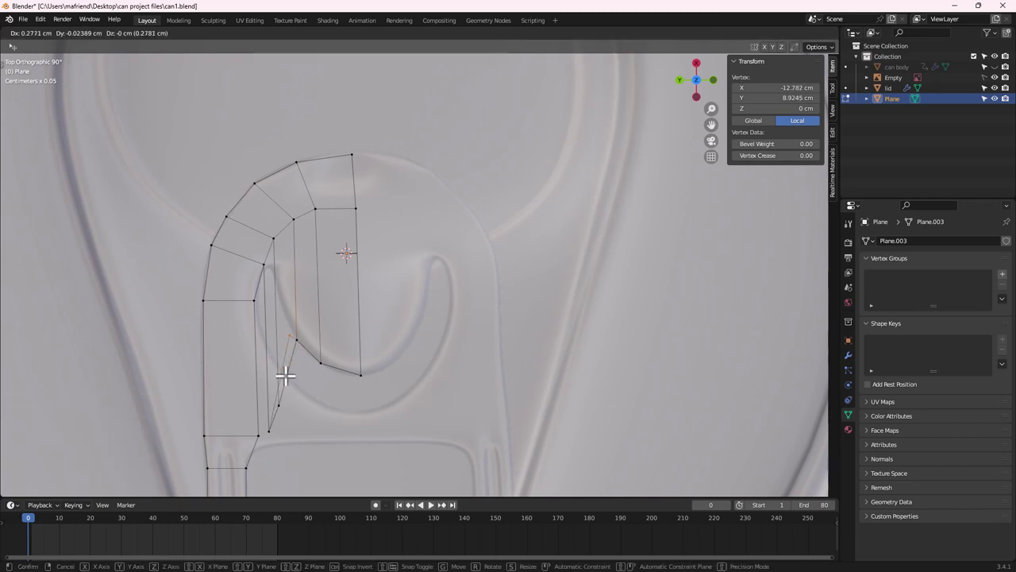
pyautogui.press('Escape')
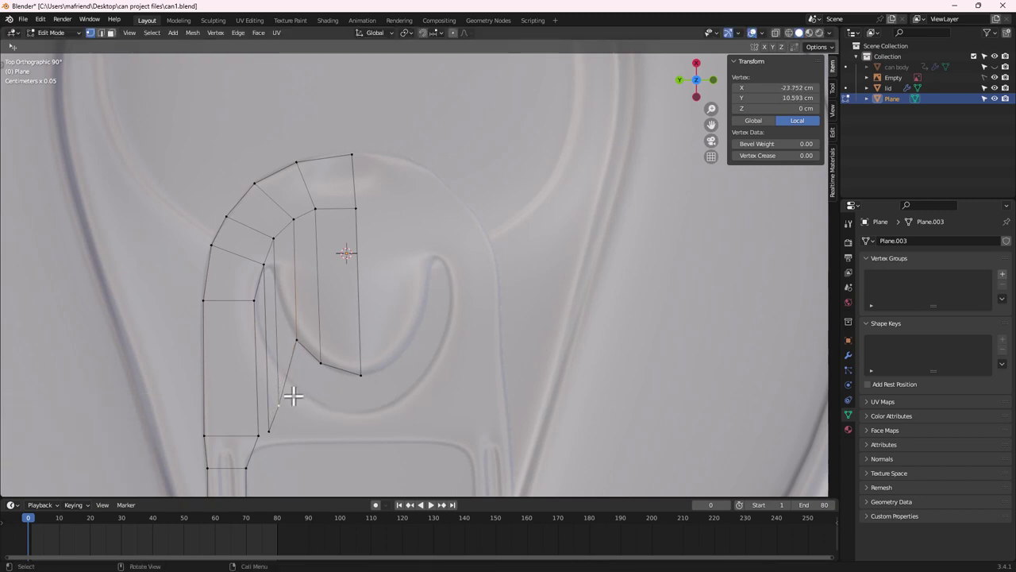
pyautogui.press('g')
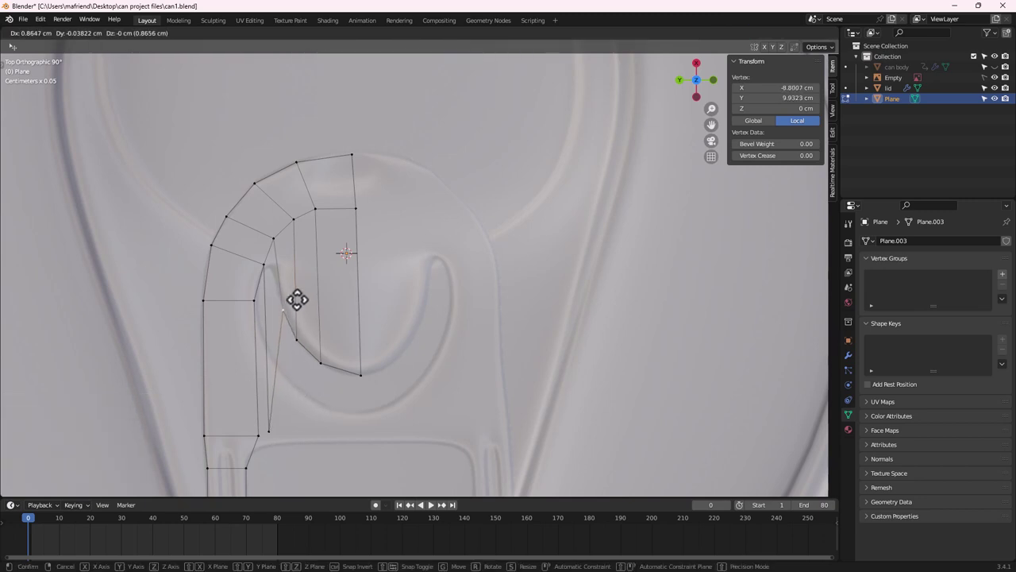
pyautogui.click(295, 294)
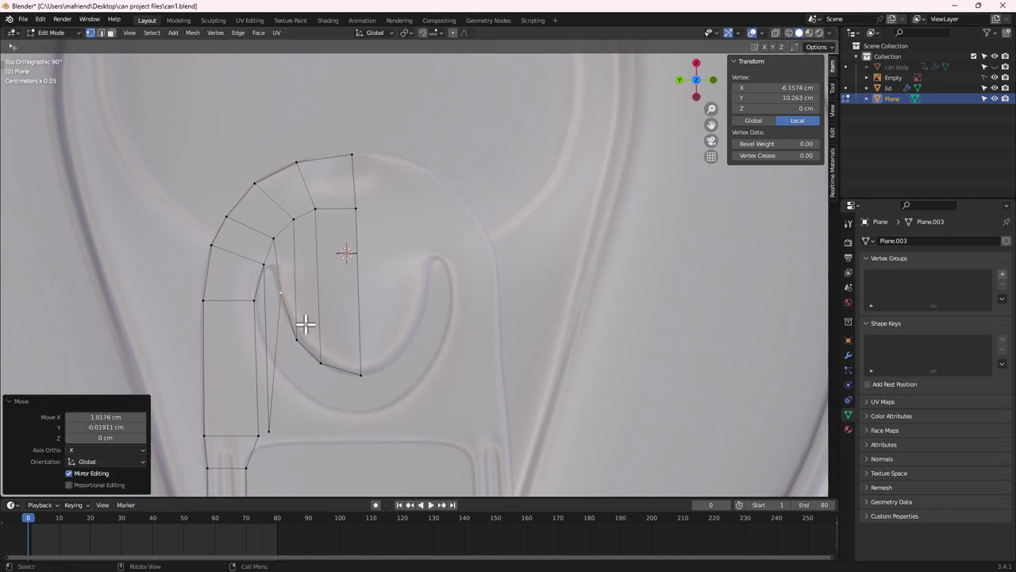
# Delete the leftover edges of the narrow outermost extruded face that crosses the curved slot
pyautogui.click(101, 33)
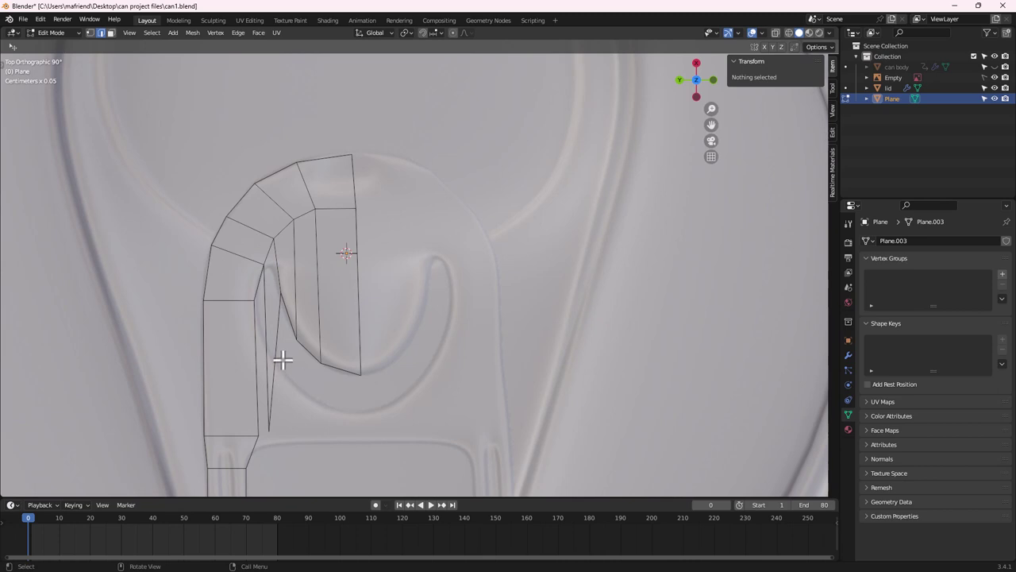
pyautogui.click(271, 370)
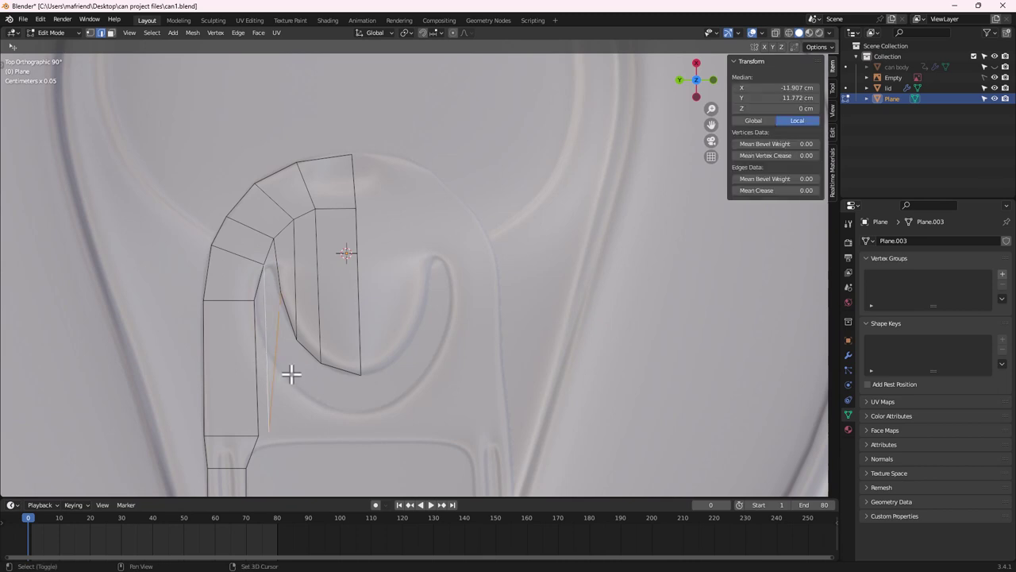
pyautogui.press('x')
pyautogui.click(282, 386)
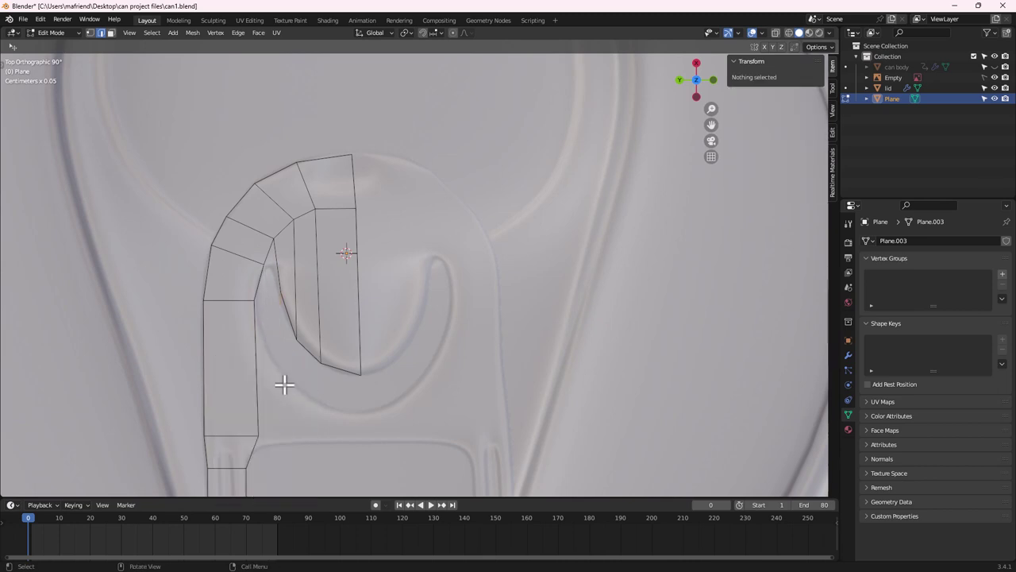
# Move the inner arc vertices around the slot's tip to fit its outline, and shift the adjoining outer vertex along the arc
pyautogui.click(272, 240)
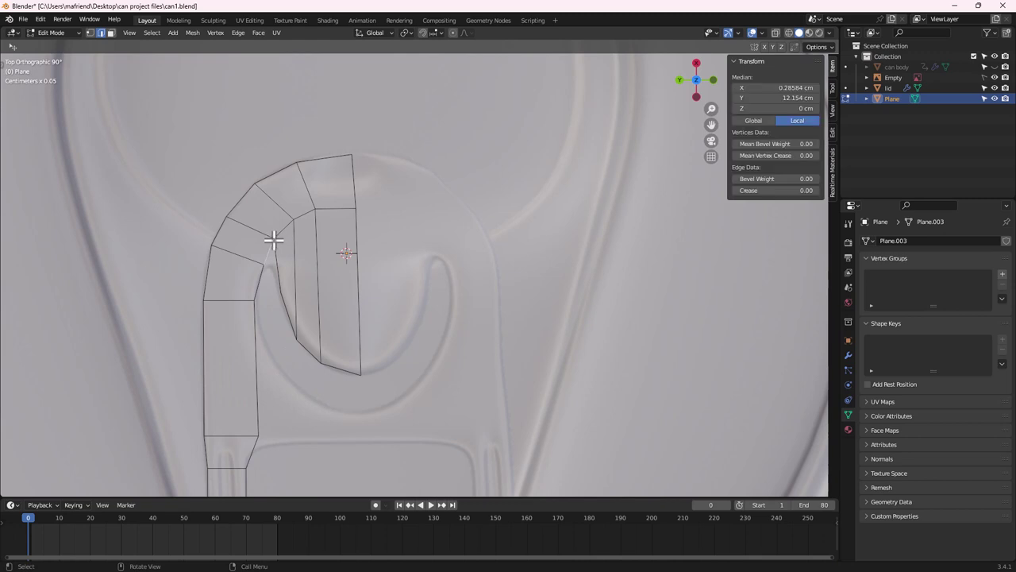
pyautogui.press('1')
pyautogui.click(275, 240)
pyautogui.moveTo(280, 247); pyautogui.dragTo(283, 272)
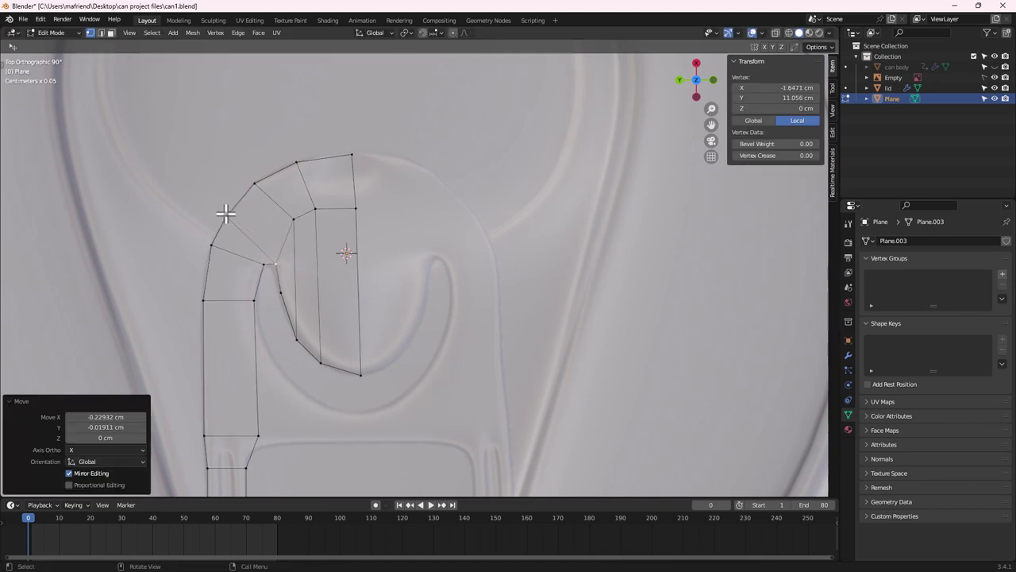
pyautogui.click(227, 217)
pyautogui.moveTo(234, 222); pyautogui.dragTo(236, 213)
pyautogui.moveTo(265, 268)
pyautogui.mouseDown()
pyautogui.moveTo(257, 275)
pyautogui.moveTo(274, 266)
pyautogui.mouseUp()
pyautogui.click(277, 264)
# Fine-tune the three vertices along the tongue's lower curve to match the reference outline
pyautogui.moveTo(302, 341); pyautogui.dragTo(302, 340)
pyautogui.moveTo(282, 291); pyautogui.dragTo(280, 301)
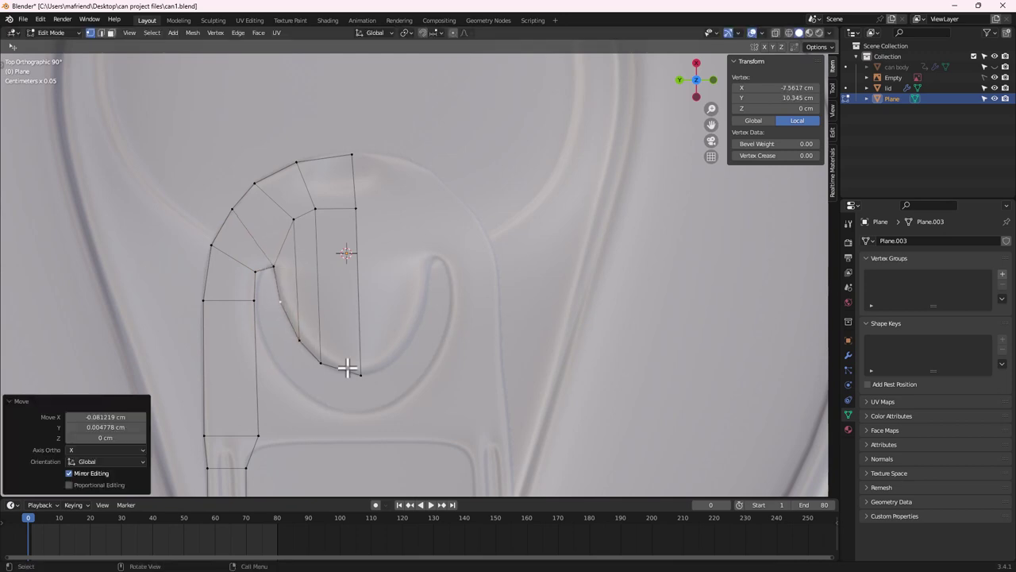
pyautogui.moveTo(322, 366); pyautogui.dragTo(324, 366)
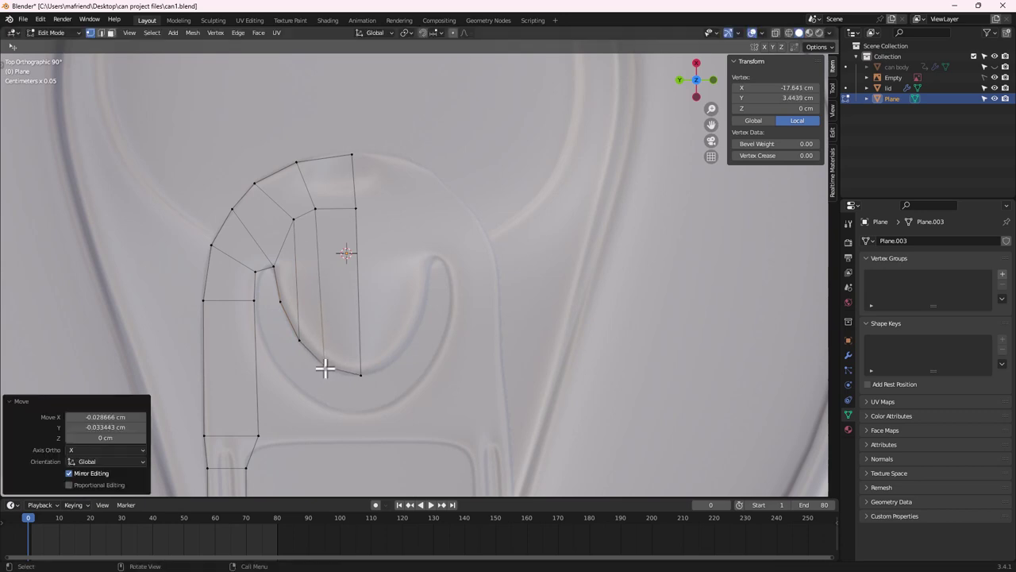
# Add one centred loop cut across the faces of the tongue
pyautogui.hotkey('ctrl', 'r')
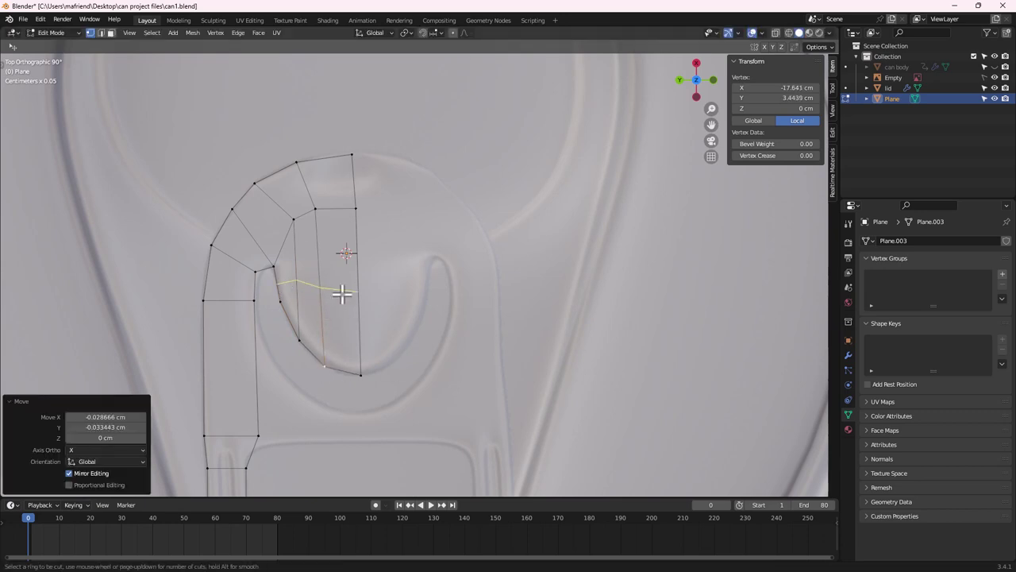
pyautogui.click(341, 291)
pyautogui.rightClick(355, 298)
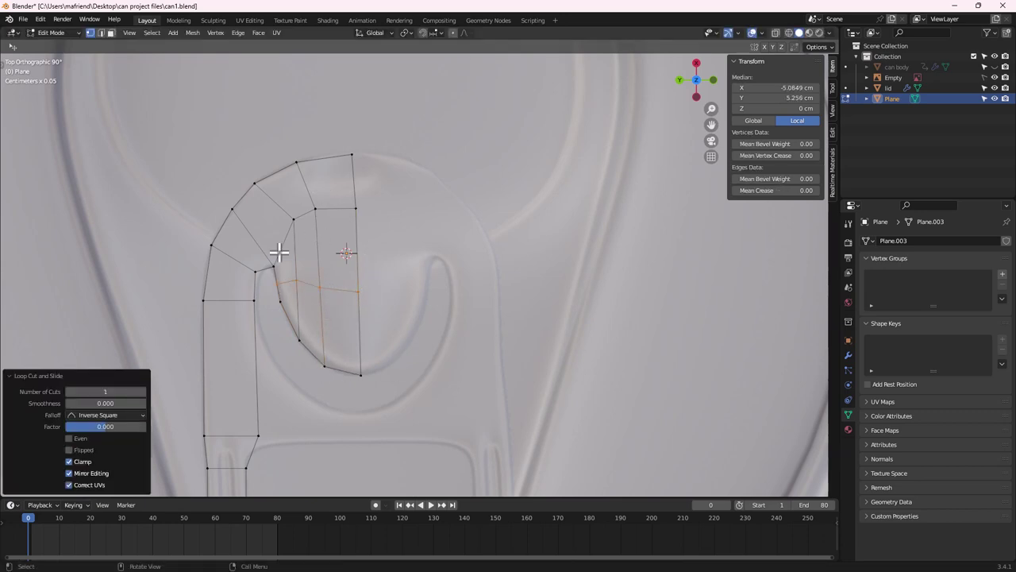
# Extrude the inner edge of the long straight side face about -0.22 cm in X and -0.36 cm in Y
pyautogui.scroll(-5, 279, 253)
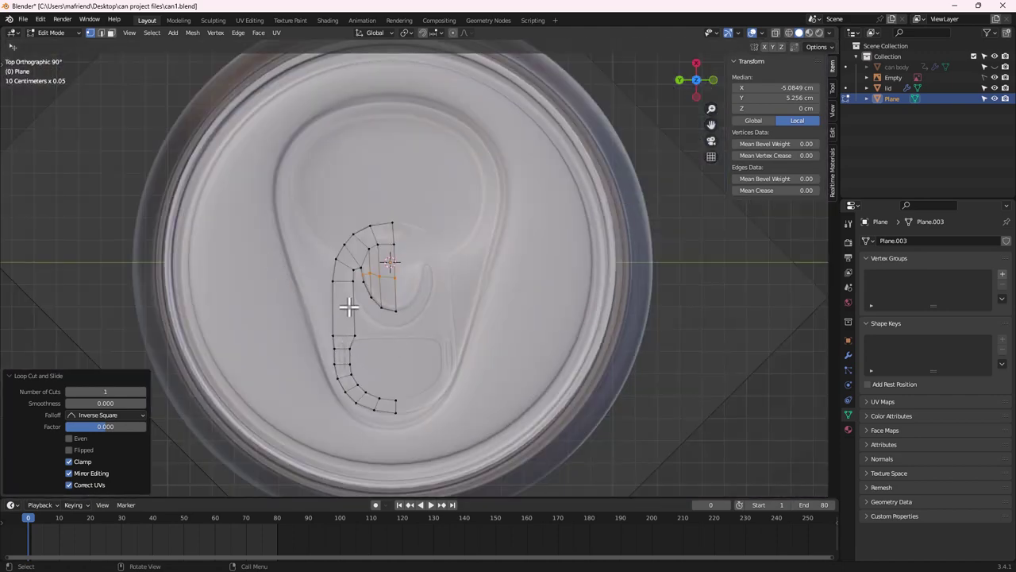
pyautogui.scroll(5, 345, 304)
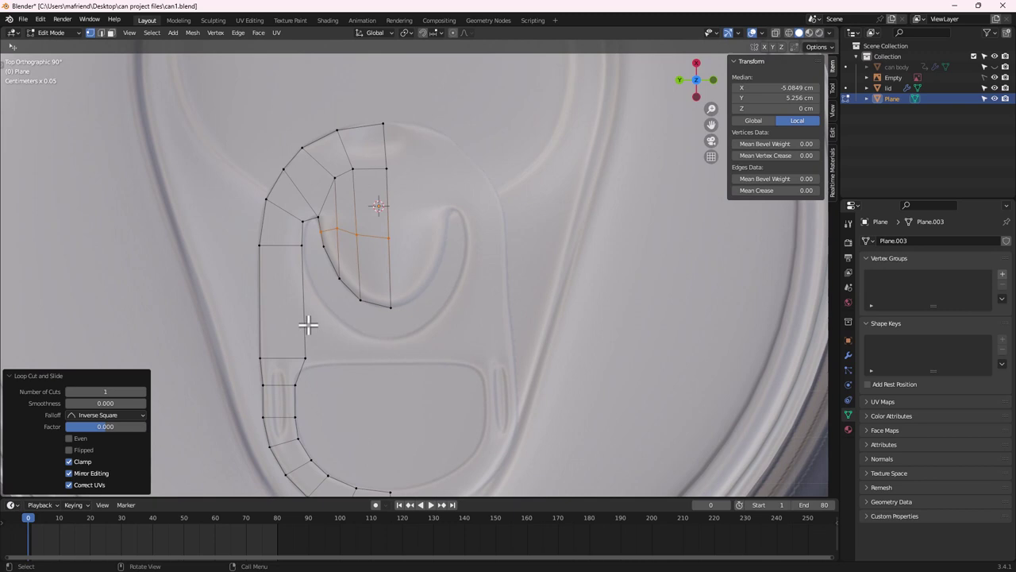
pyautogui.press('2')
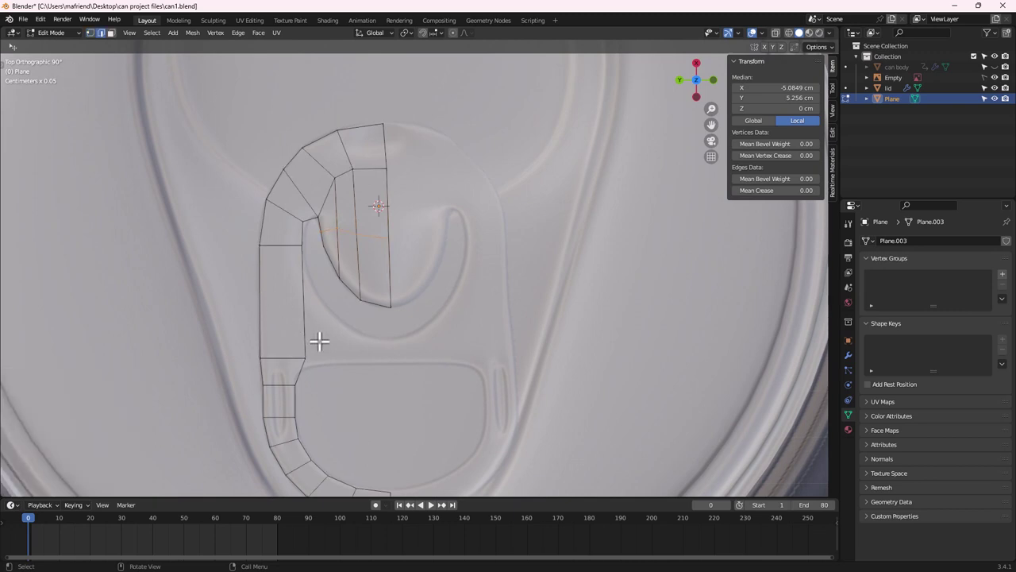
pyautogui.click(305, 321)
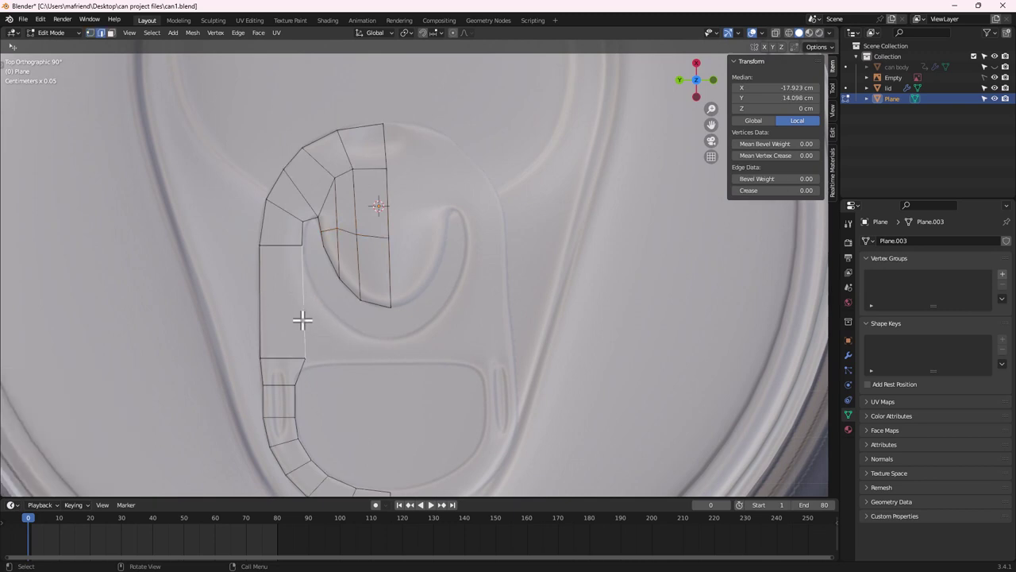
pyautogui.press('e')
pyautogui.click(338, 347)
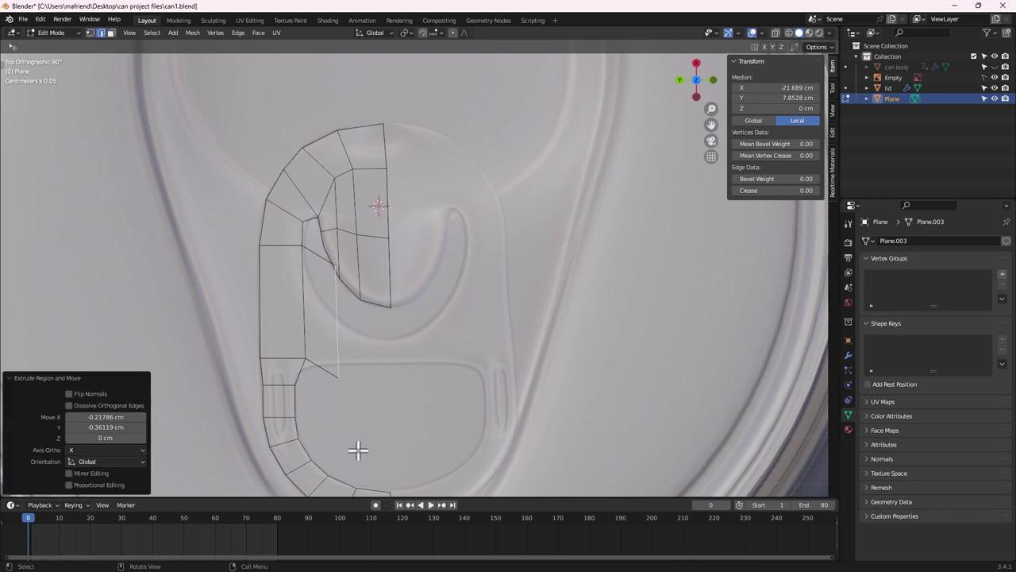
# Scale down and move the newly extruded edge so it spans from the slot's outer curve to the finger hole's straight edge
pyautogui.press('s')
pyautogui.click(336, 358)
pyautogui.press('g')
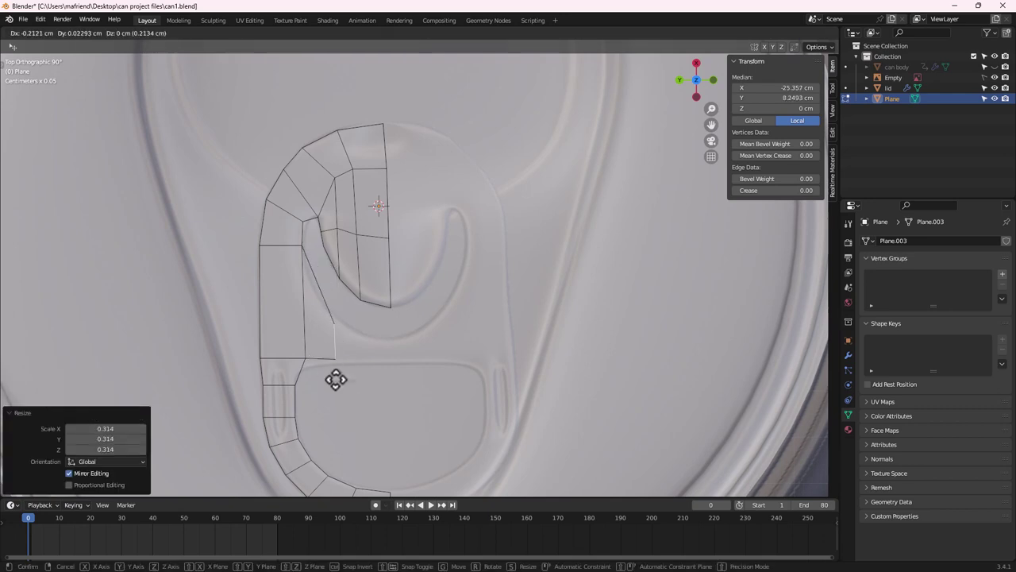
pyautogui.click(322, 364)
pyautogui.press('s')
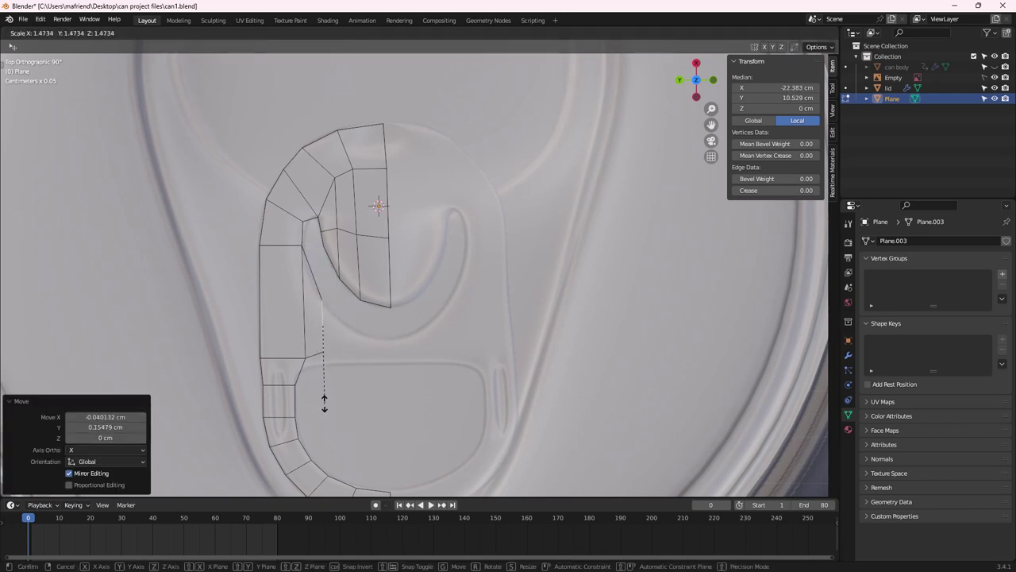
pyautogui.click(330, 422)
pyautogui.press('g')
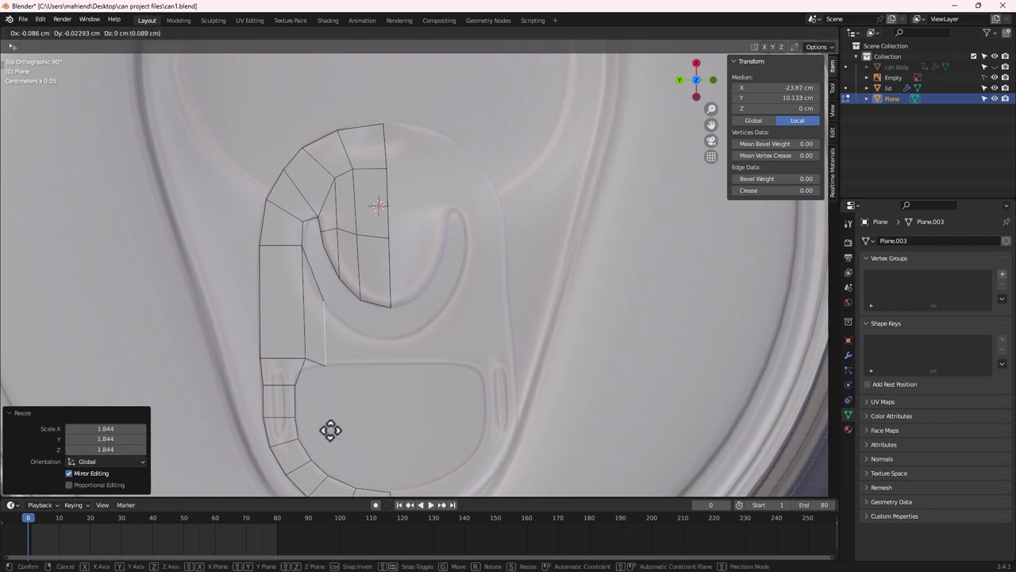
pyautogui.click(330, 429)
# Extrude the bridge edge about -0.37 cm in Y, scale it by about 0.56, and move it to follow the slot's outer curve
pyautogui.press('e')
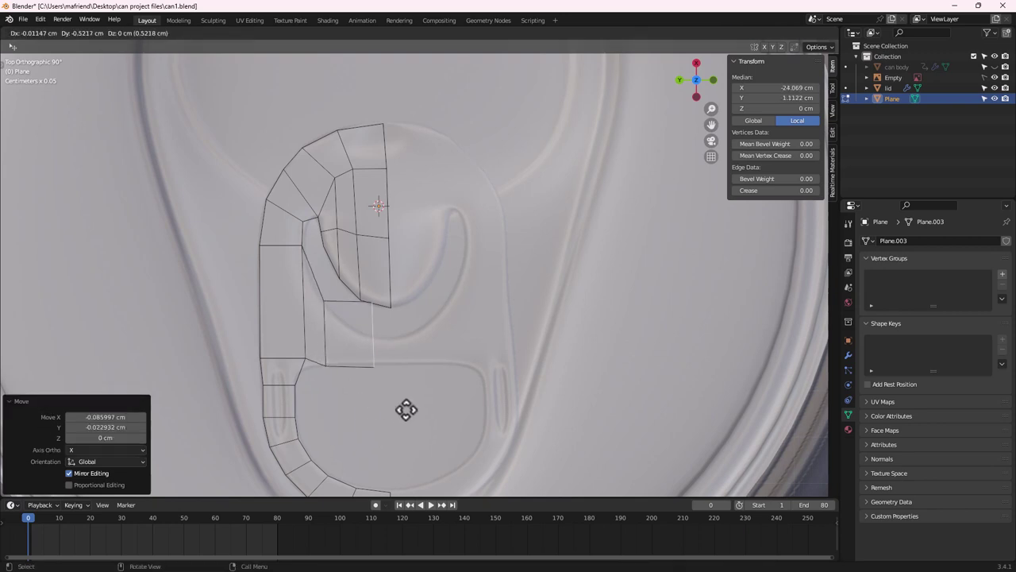
pyautogui.click(390, 412)
pyautogui.press('s')
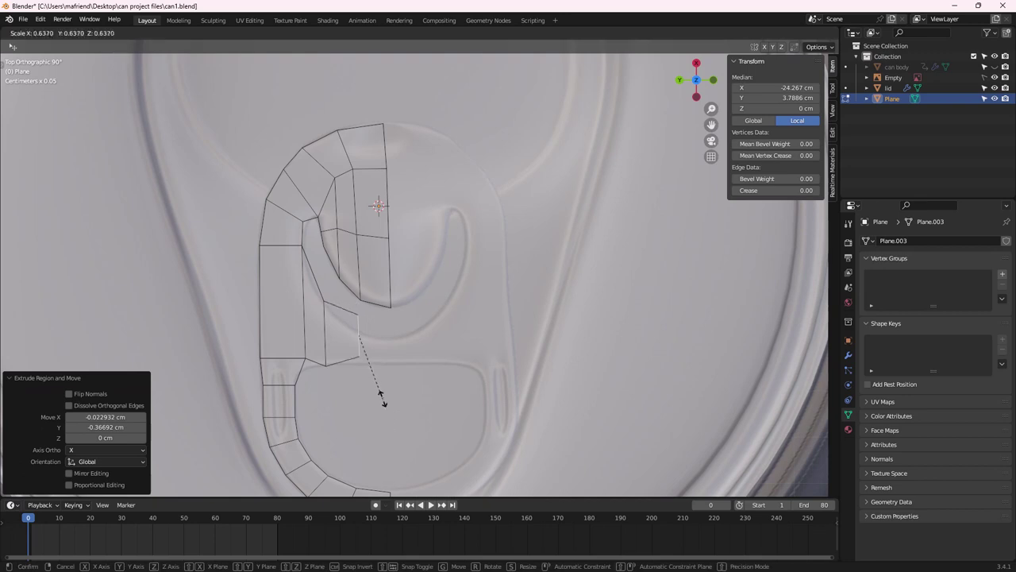
pyautogui.click(380, 391)
pyautogui.press('g')
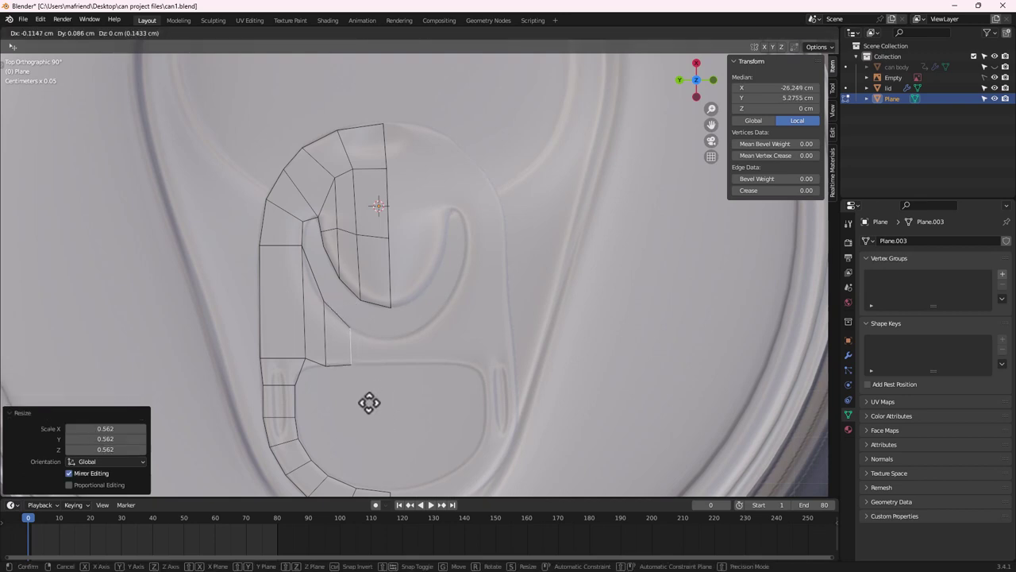
pyautogui.click(370, 402)
# Extrude the bridge edge about -0.44 cm in Y to the tab's centre, scale it by about 0.59, and fit it between slot and hole
pyautogui.press('e')
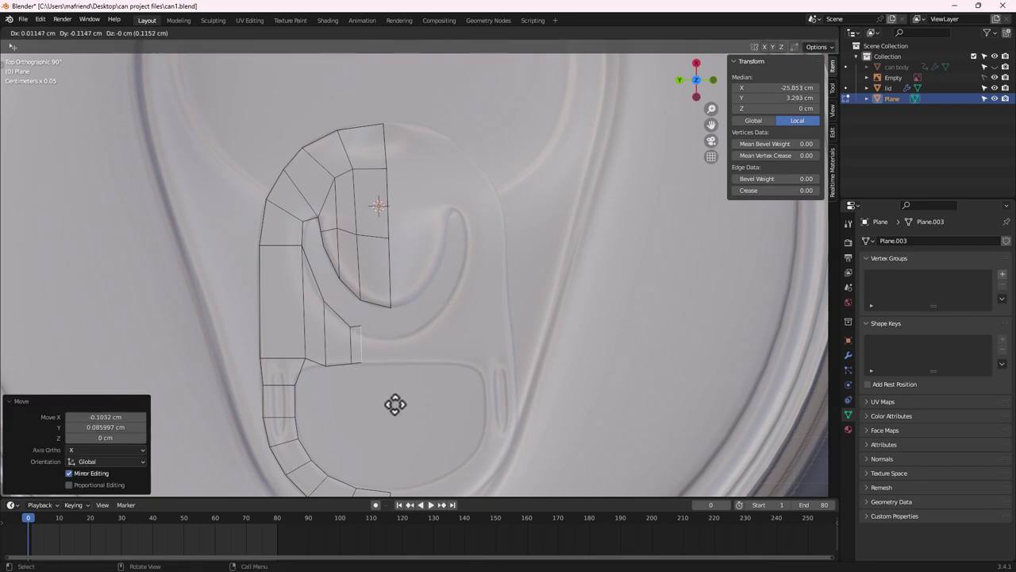
pyautogui.click(421, 408)
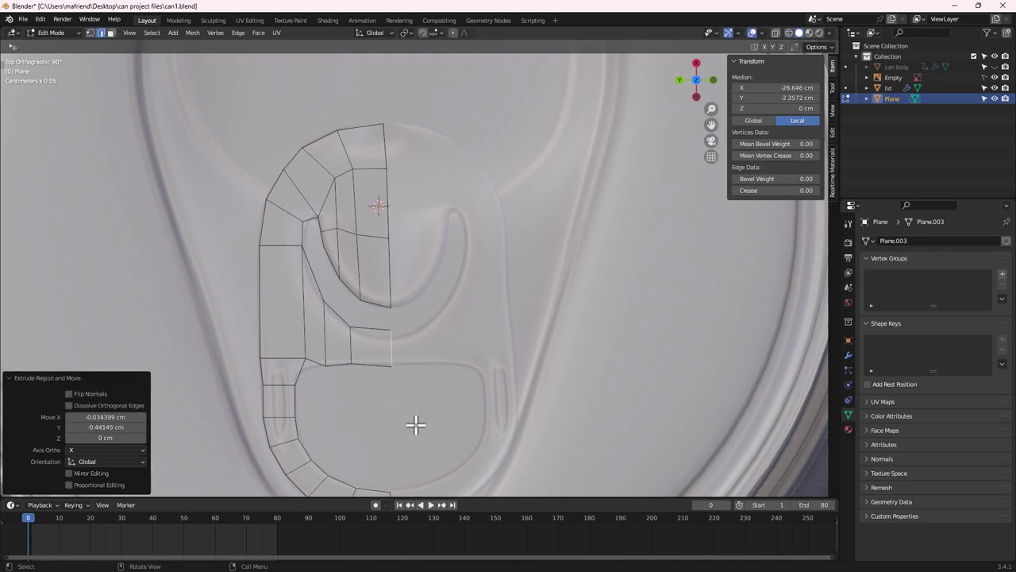
pyautogui.press('s')
pyautogui.click(402, 393)
pyautogui.press('g')
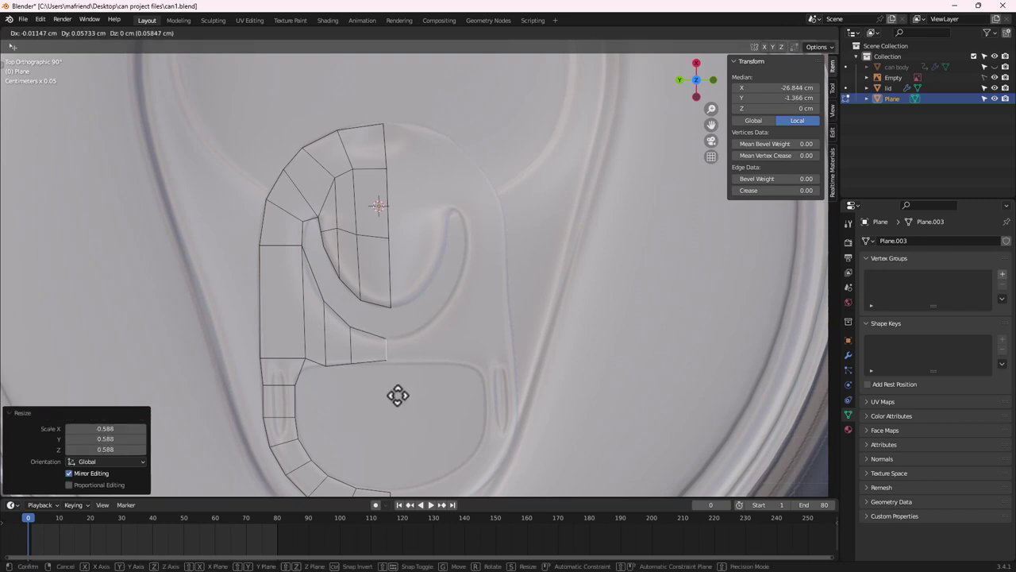
pyautogui.click(397, 396)
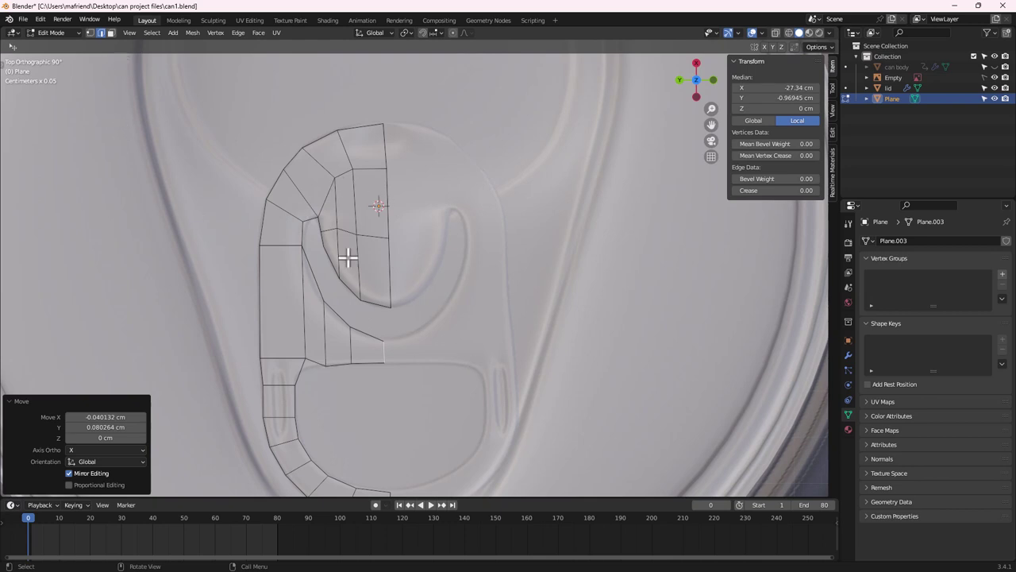
# In vertex selection mode, move the finger hole's corner vertex onto the hole's outline in the reference
pyautogui.click(82, 32)
pyautogui.click(90, 32)
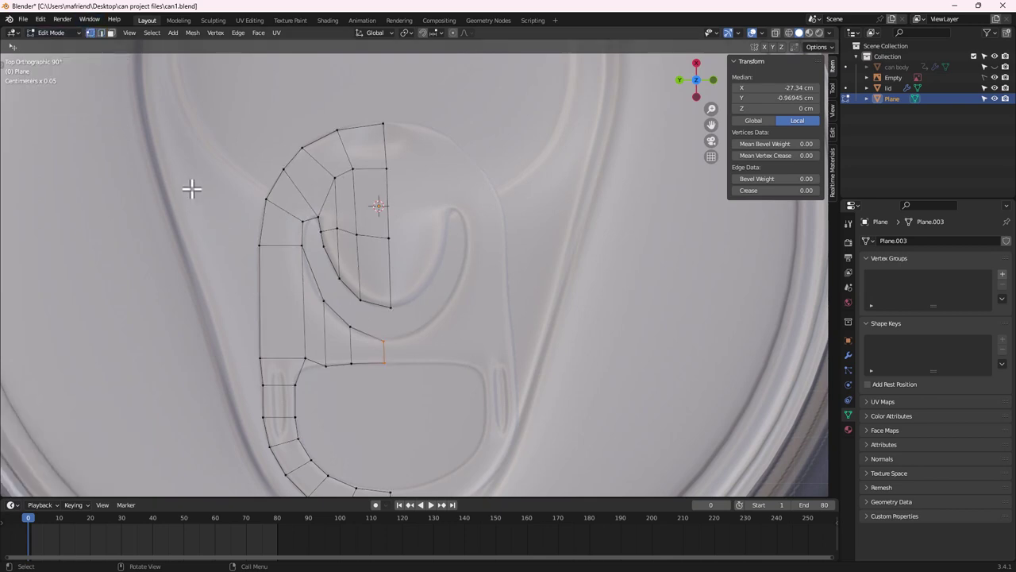
pyautogui.click(305, 364)
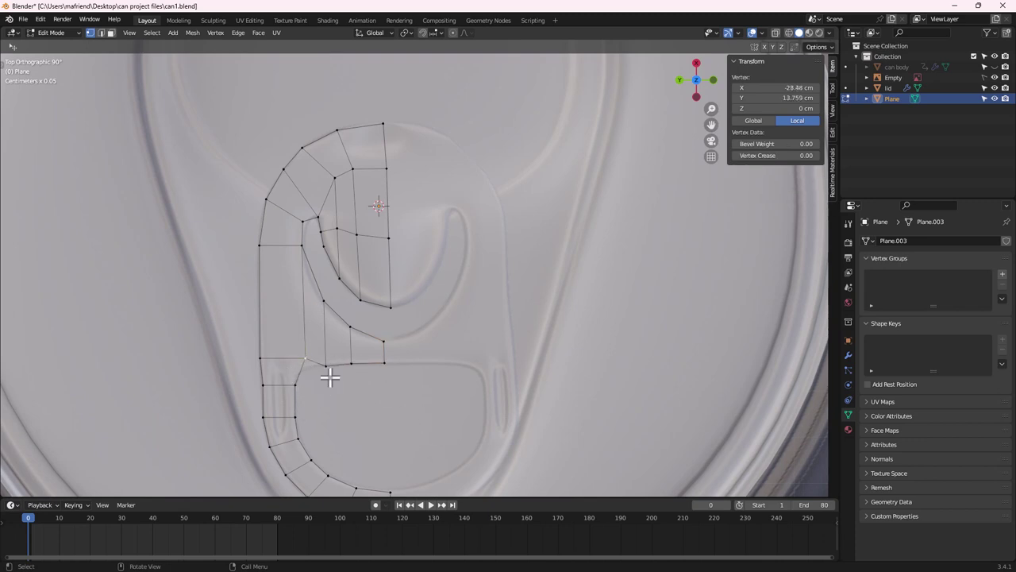
pyautogui.press('g')
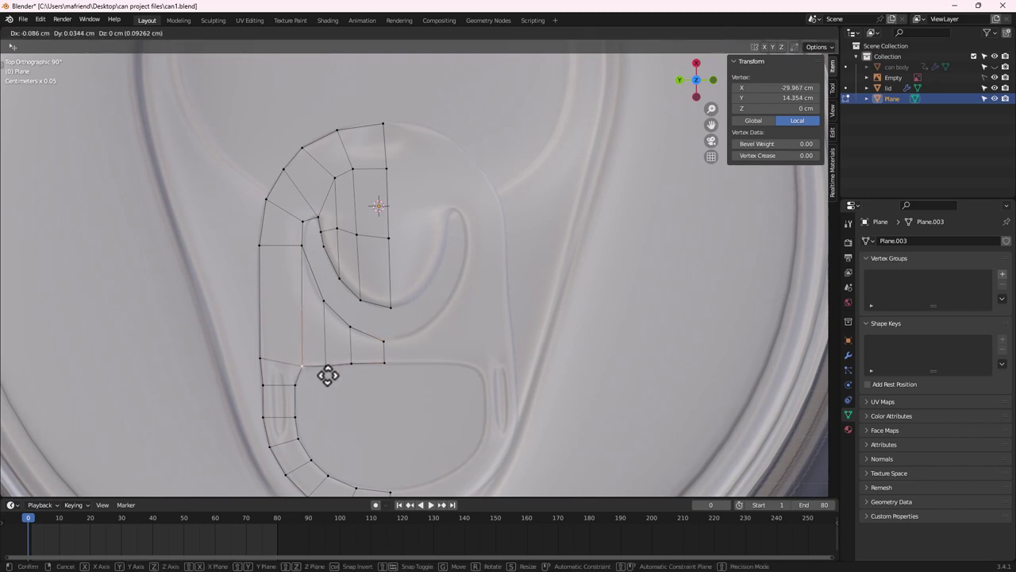
pyautogui.click(329, 375)
# Adjust the two end vertices of the bridge's first cross edge to match the slot curve and the finger hole's edge
pyautogui.click(326, 298)
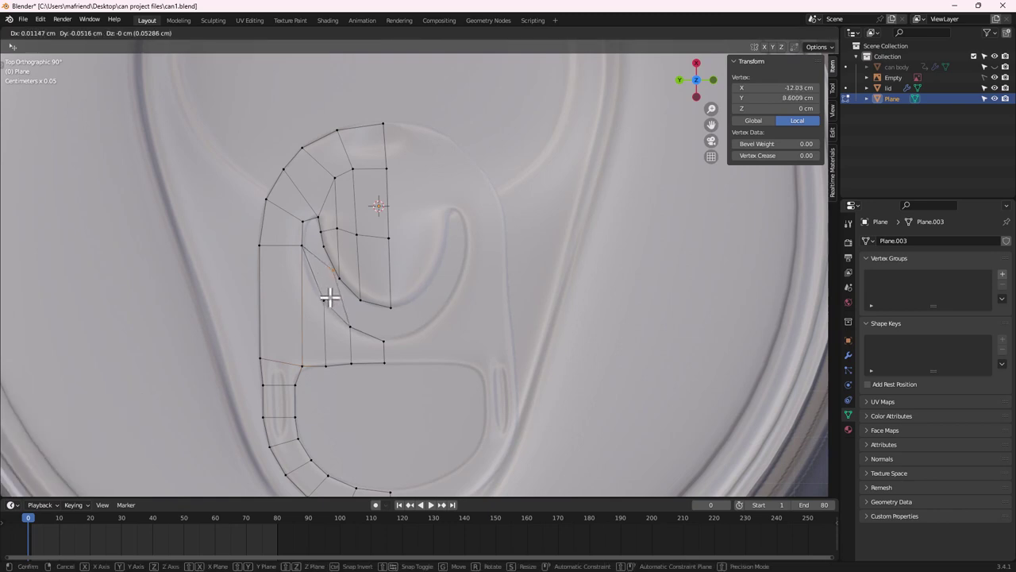
pyautogui.press('g')
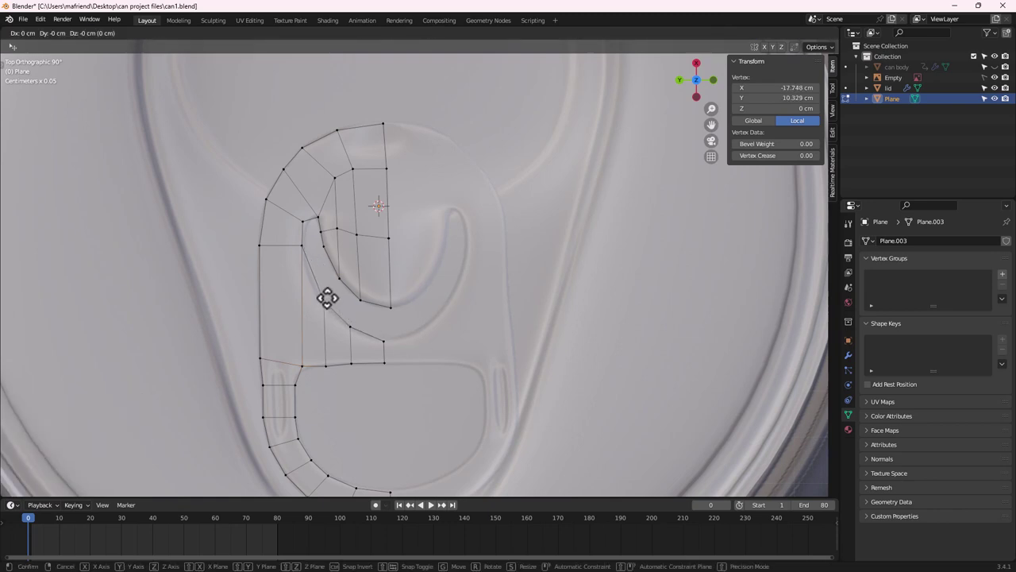
pyautogui.click(325, 299)
pyautogui.click(325, 365)
pyautogui.press('g')
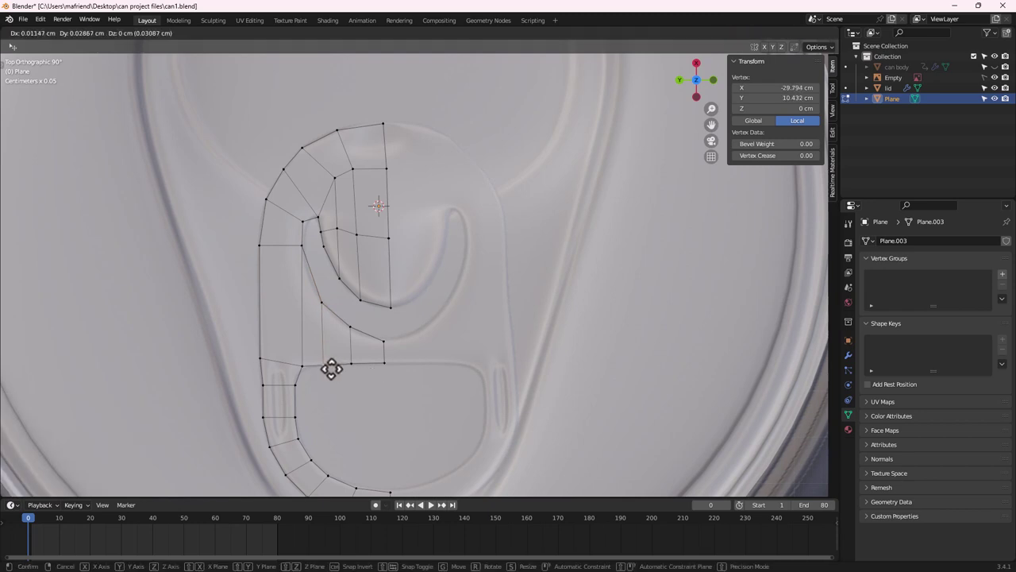
pyautogui.click(331, 368)
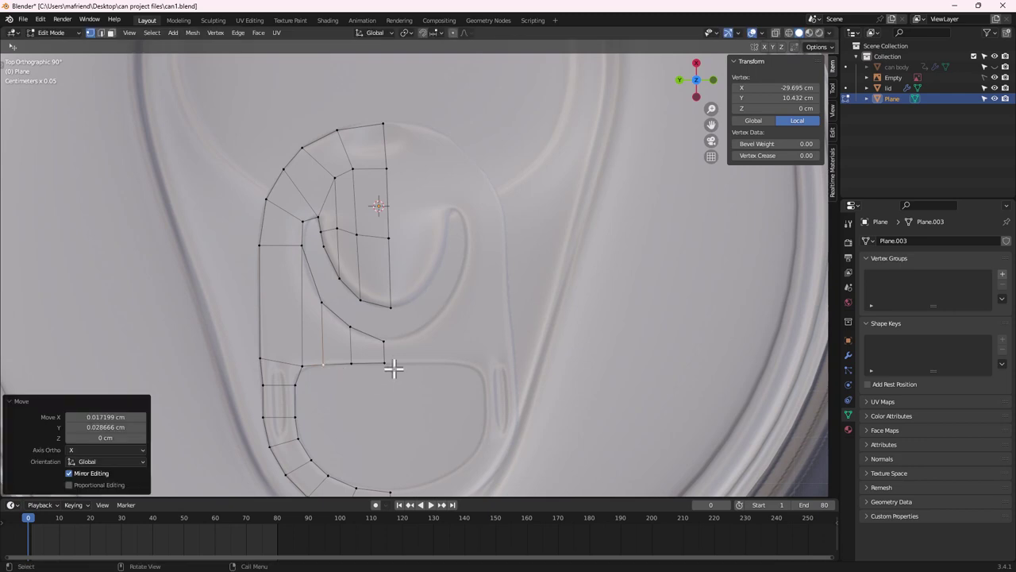
# Add one centred loop cut running through the side face and along the bridge between slot and finger hole
pyautogui.hotkey('ctrl', 'r')
pyautogui.click(313, 340)
pyautogui.rightClick(310, 335)
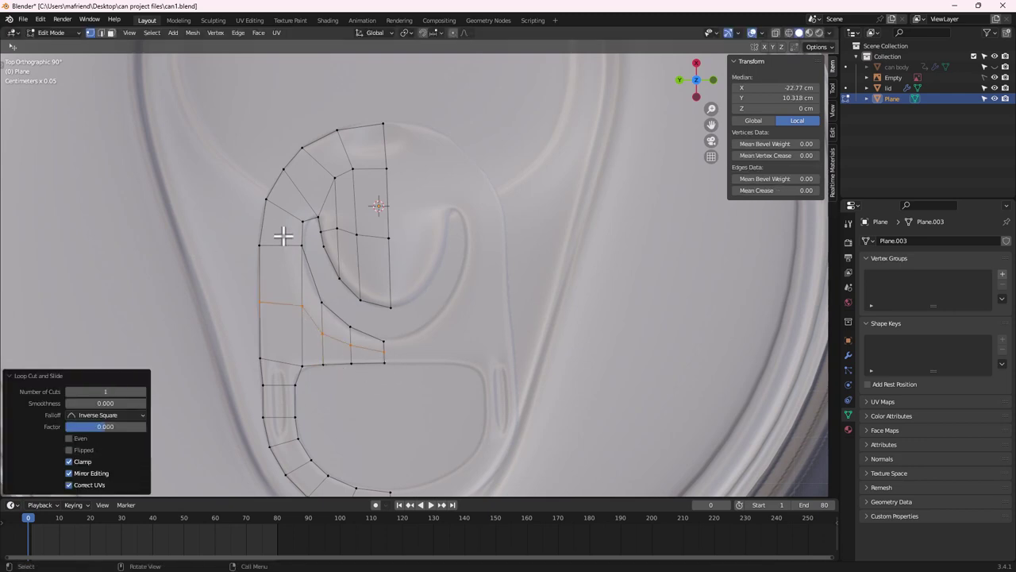
# Return to Object Mode and isolate the half tab in local view
pyautogui.scroll(-5, 356, 356)
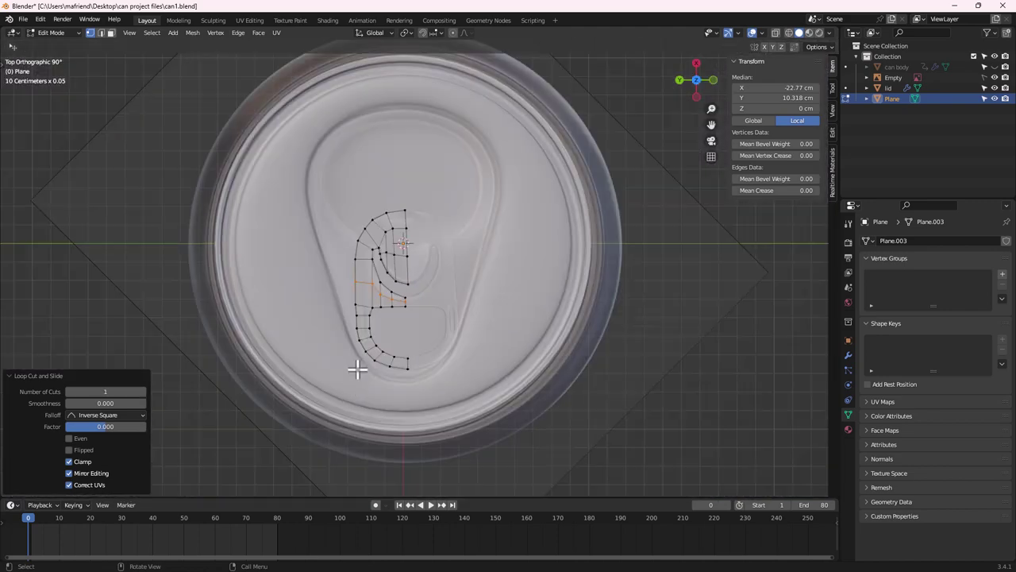
pyautogui.moveTo(399, 344); pyautogui.dragTo(437, 227, button='middle')
pyautogui.scroll(3, 410, 343)
pyautogui.moveTo(410, 343); pyautogui.dragTo(372, 429, button='middle')
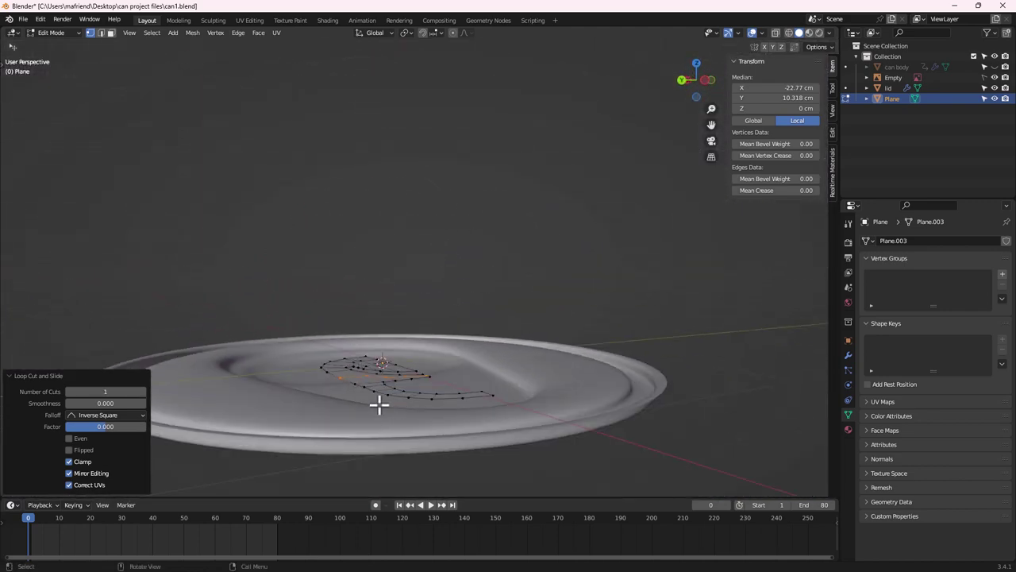
pyautogui.press('Tab')
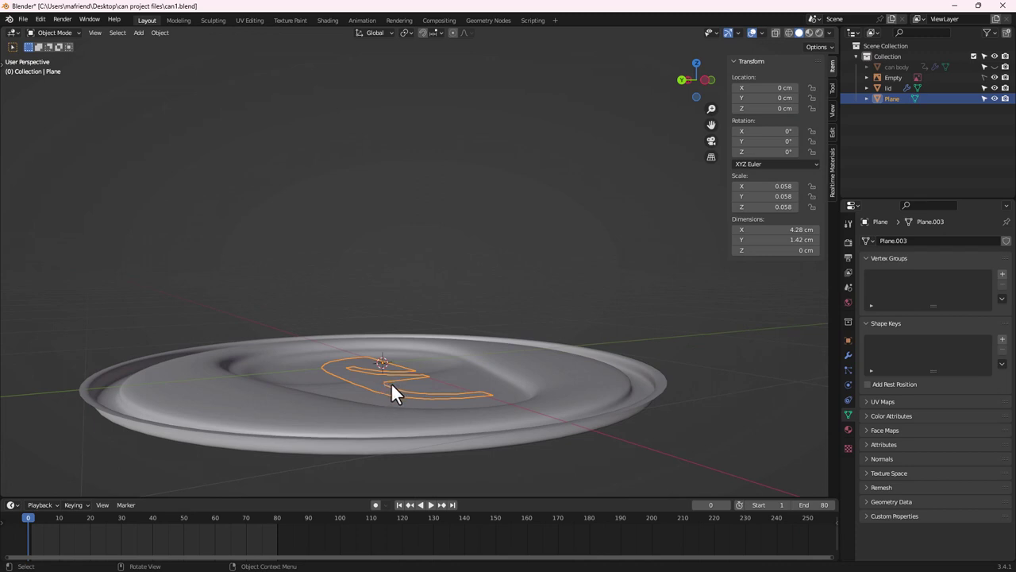
pyautogui.press('KP_Divide')
pyautogui.moveTo(393, 390); pyautogui.dragTo(476, 383, button='middle')
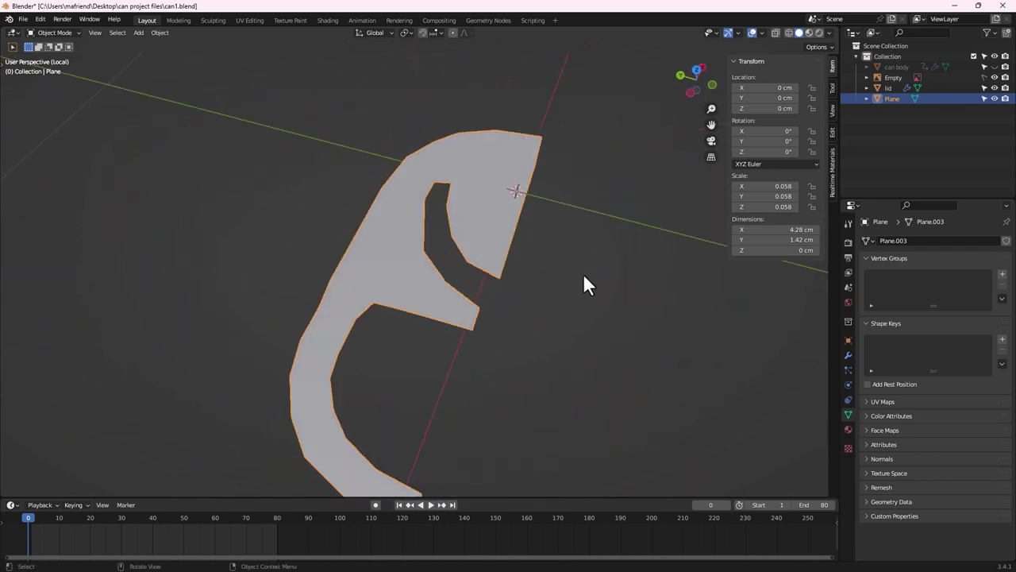
pyautogui.scroll(-3, 592, 347)
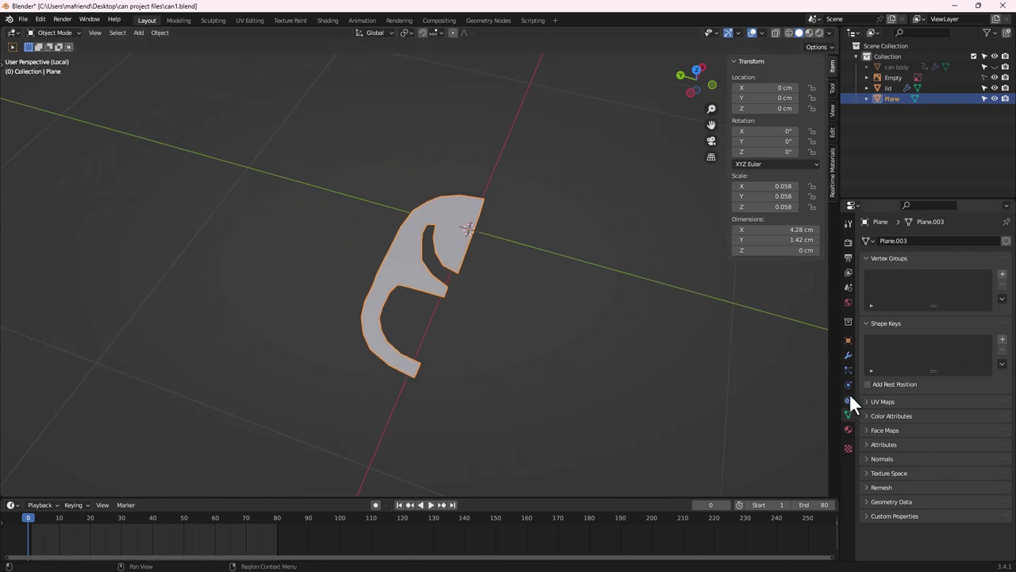
# Add a Mirror modifier to the half tab and mirror it across the Y axis only
pyautogui.click(848, 356)
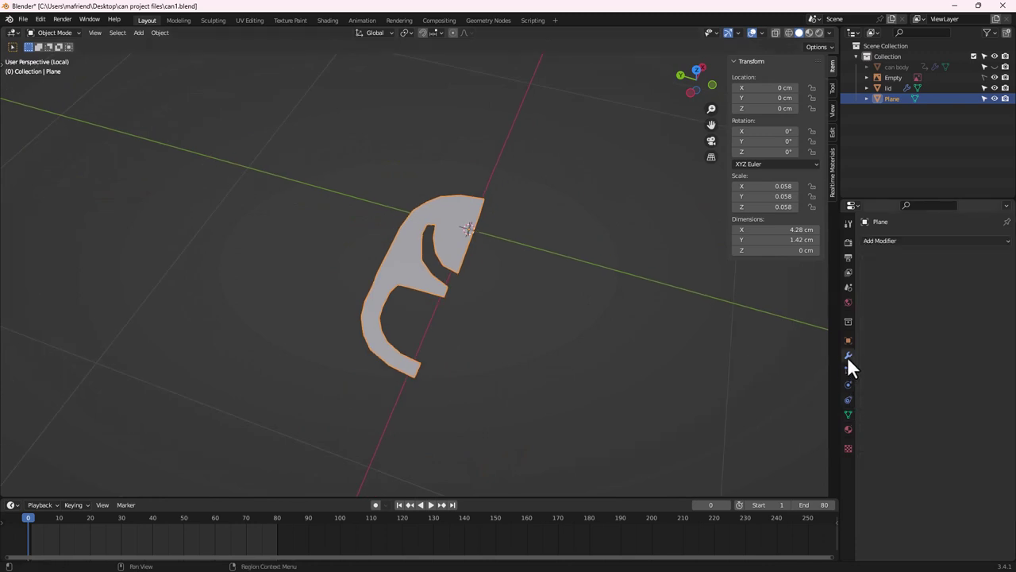
pyautogui.click(901, 241)
pyautogui.click(803, 361)
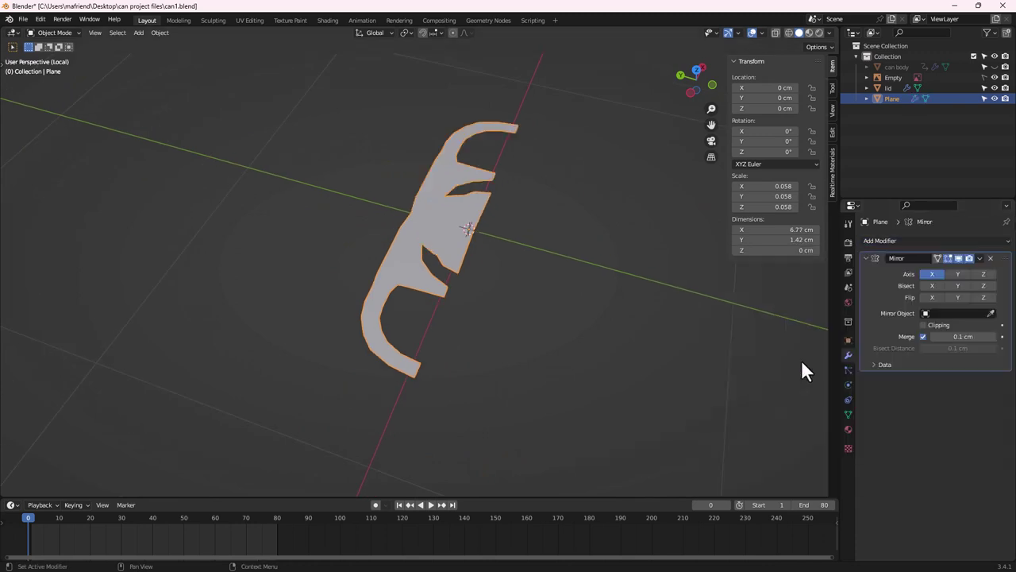
pyautogui.click(958, 274)
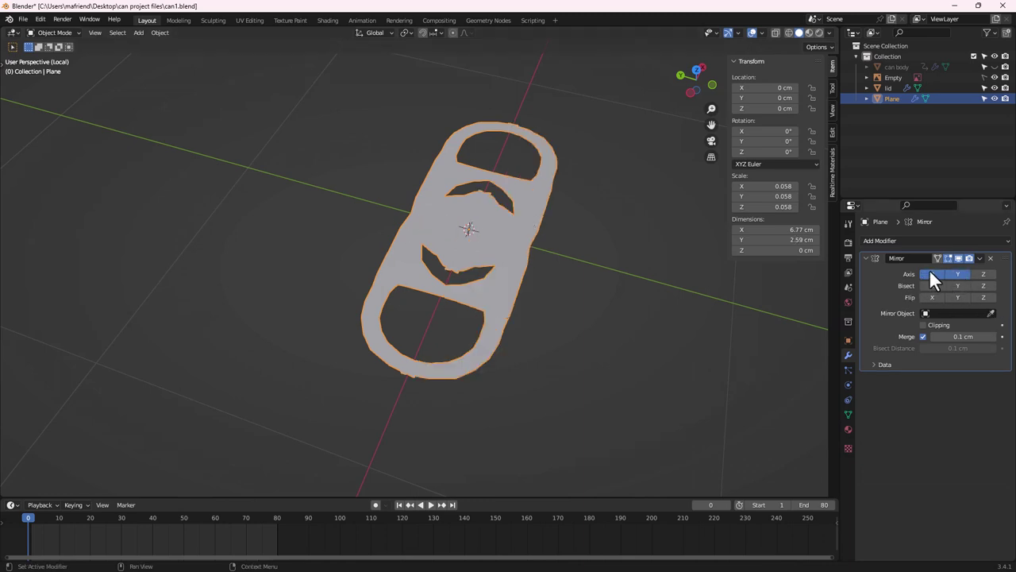
pyautogui.click(931, 273)
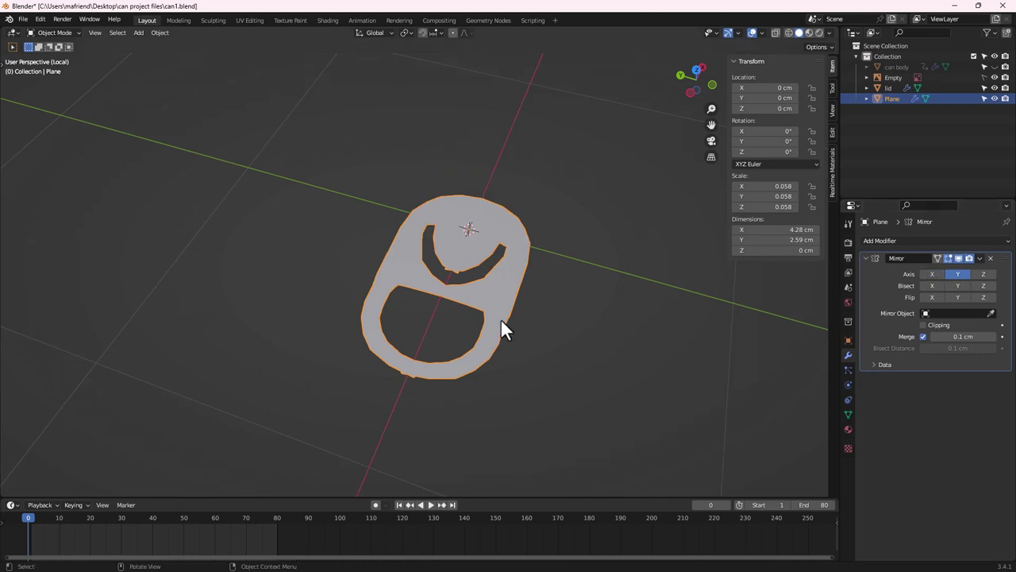
# Enable Clipping on the Mirror modifier and align the view straight down onto the tab
pyautogui.moveTo(504, 319); pyautogui.dragTo(508, 356, button='middle')
pyautogui.moveTo(441, 389); pyautogui.dragTo(485, 390, button='middle')
pyautogui.scroll(3, 448, 373)
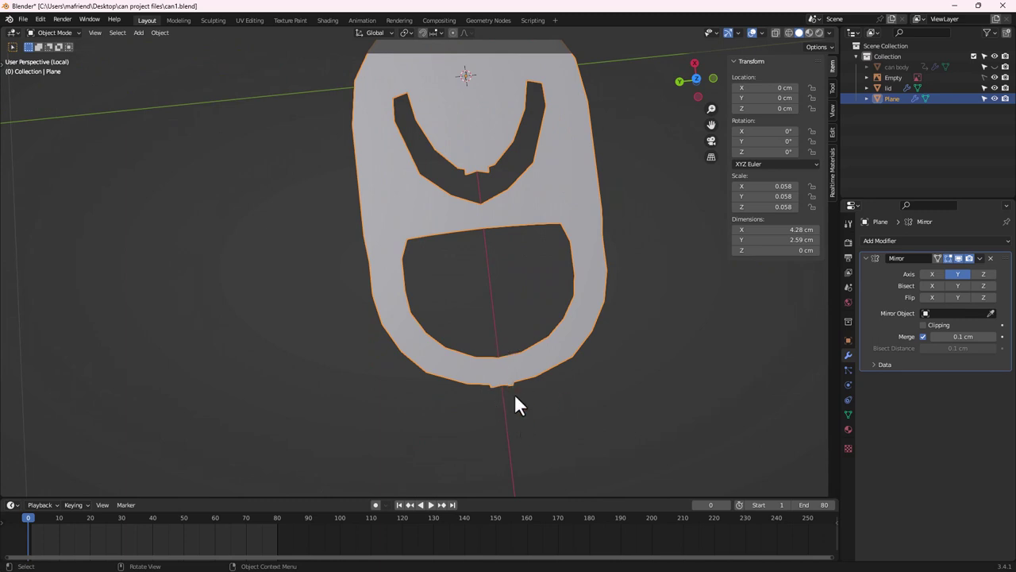
pyautogui.moveTo(547, 395); pyautogui.dragTo(350, 326, button='middle')
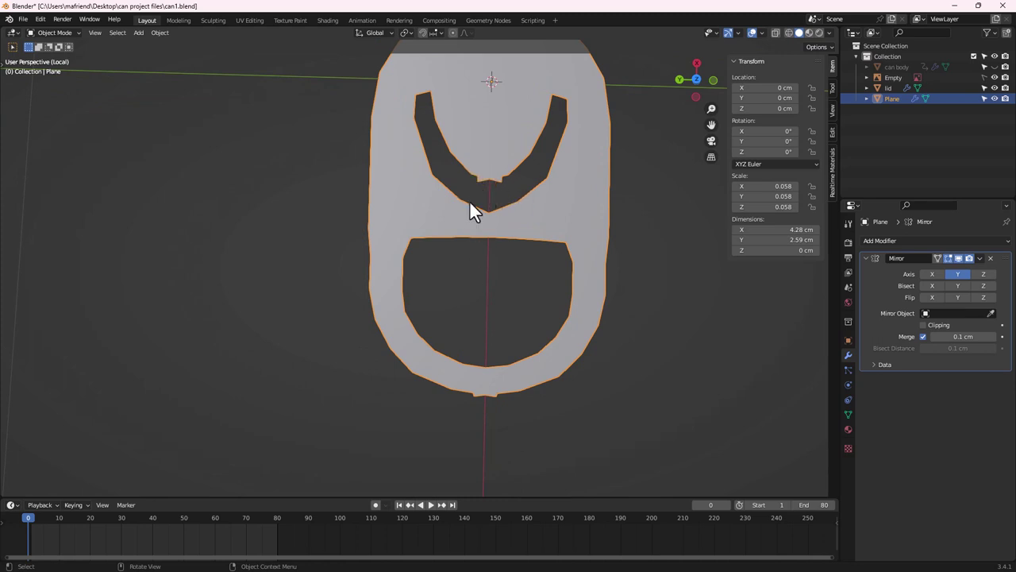
pyautogui.moveTo(503, 347); pyautogui.dragTo(496, 239, button='middle')
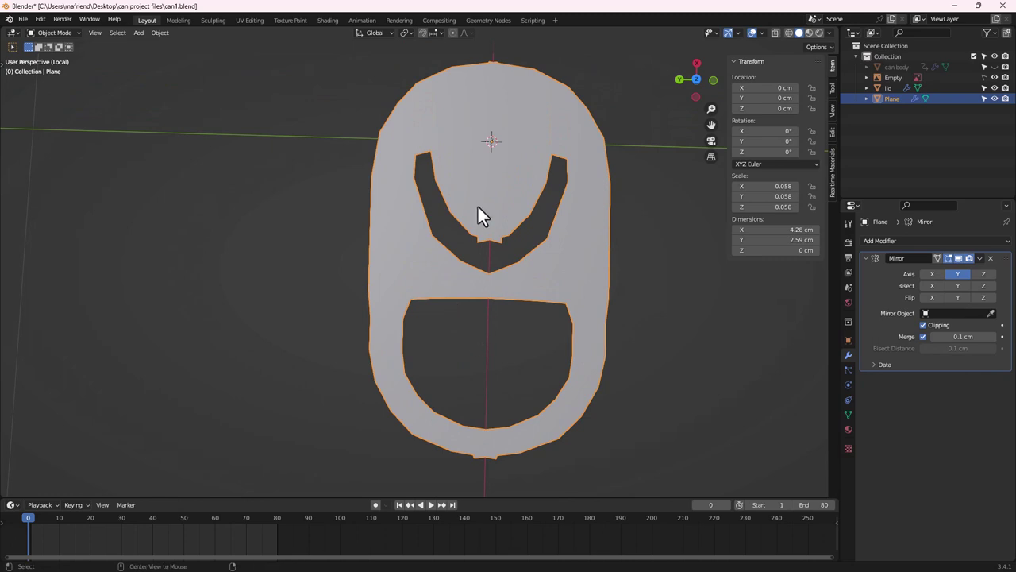
pyautogui.press('KP_3')
pyautogui.keyDown('alt'); pyautogui.moveTo(399, 262); pyautogui.dragTo(359, 289, button='middle'); pyautogui.keyUp('alt')
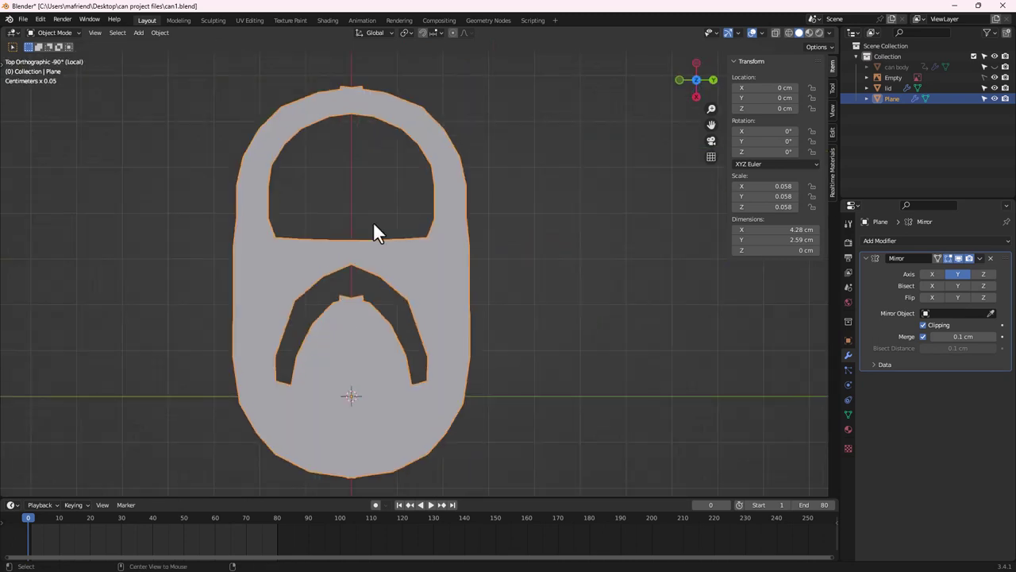
# Edit the half tab's mesh and move the ring's outer and inner top vertices onto the mirror centre line
pyautogui.press('Tab')
pyautogui.scroll(3, 354, 99)
pyautogui.keyDown('shift'); pyautogui.moveTo(341, 91); pyautogui.dragTo(388, 166, button='middle'); pyautogui.keyUp('shift')
pyautogui.scroll(-1, 390, 165)
pyautogui.click(398, 156)
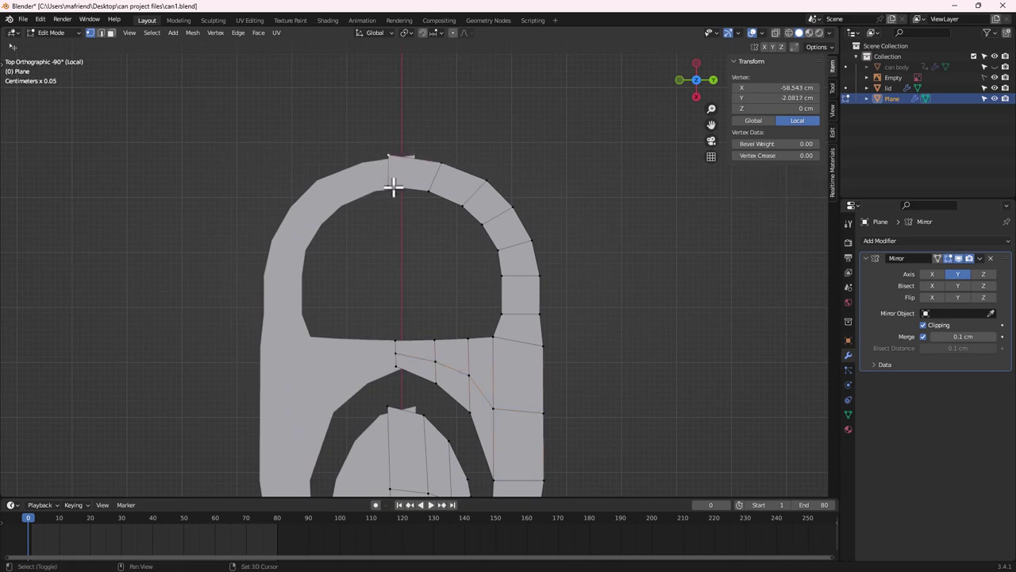
pyautogui.press('g')
pyautogui.press('y')
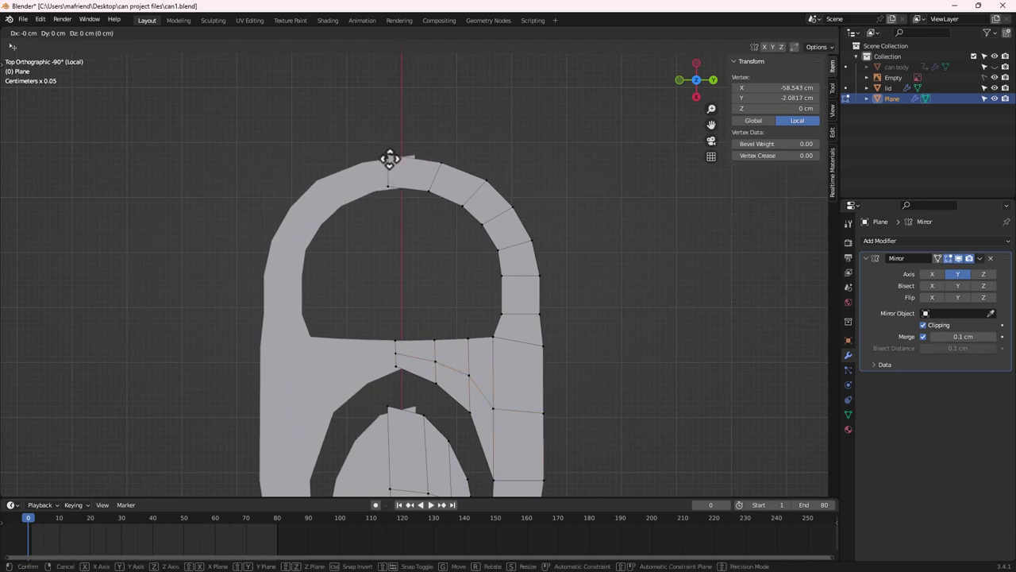
pyautogui.click(403, 168)
pyautogui.click(390, 185)
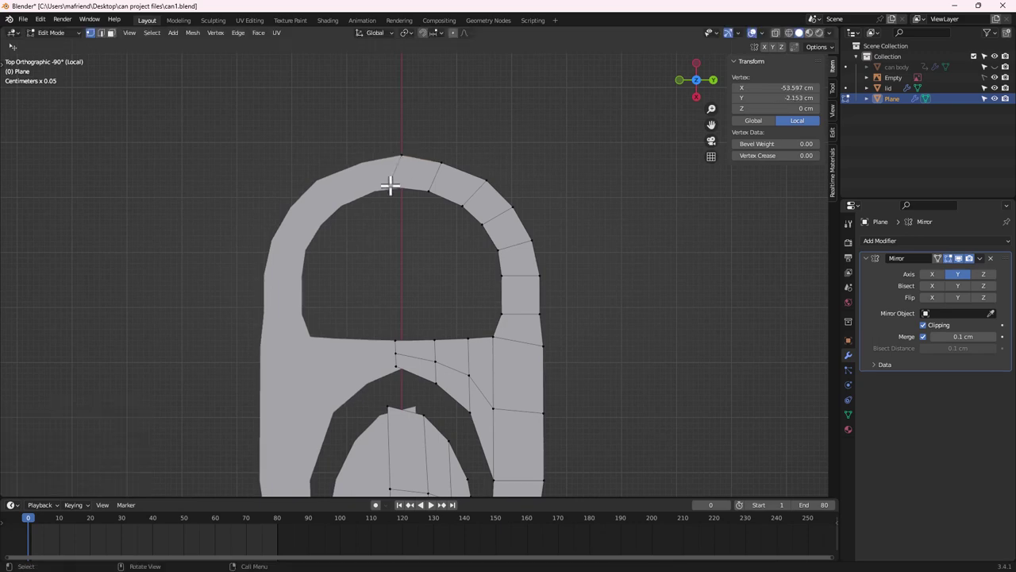
pyautogui.press('g')
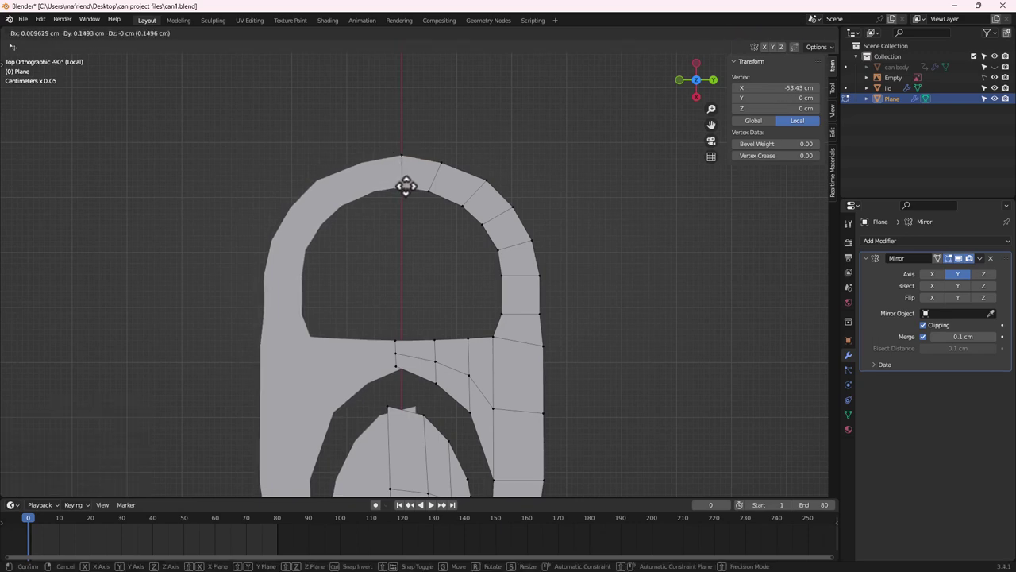
pyautogui.click(406, 184)
# Move the three inner-end vertices of the bridge between finger hole and slot onto the mirror centre line
pyautogui.keyDown('shift'); pyautogui.moveTo(453, 297); pyautogui.dragTo(454, 231, button='middle'); pyautogui.keyUp('shift')
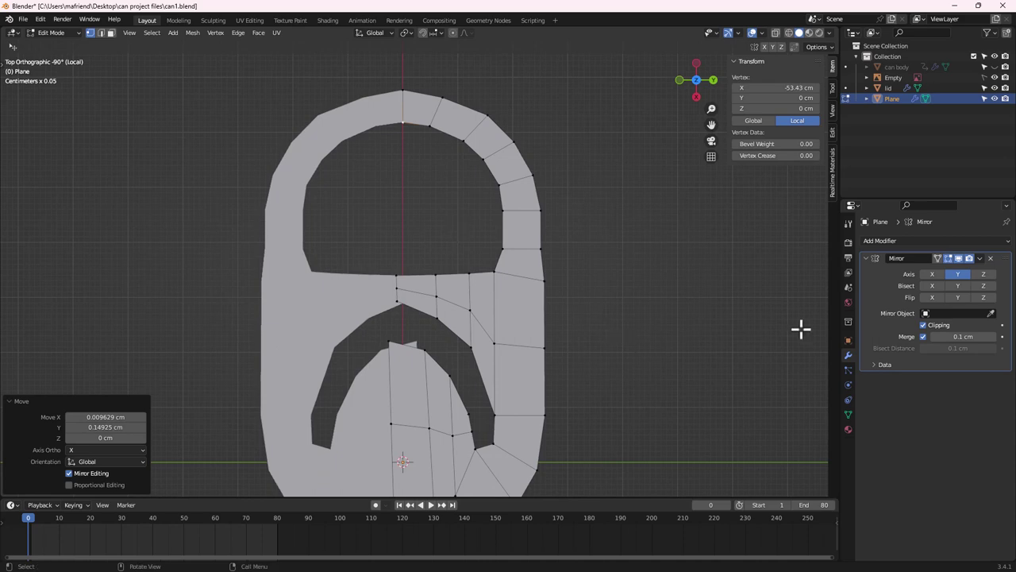
pyautogui.click(397, 274)
pyautogui.press('g')
pyautogui.click(403, 278)
pyautogui.press('g')
pyautogui.click(403, 297)
pyautogui.press('g')
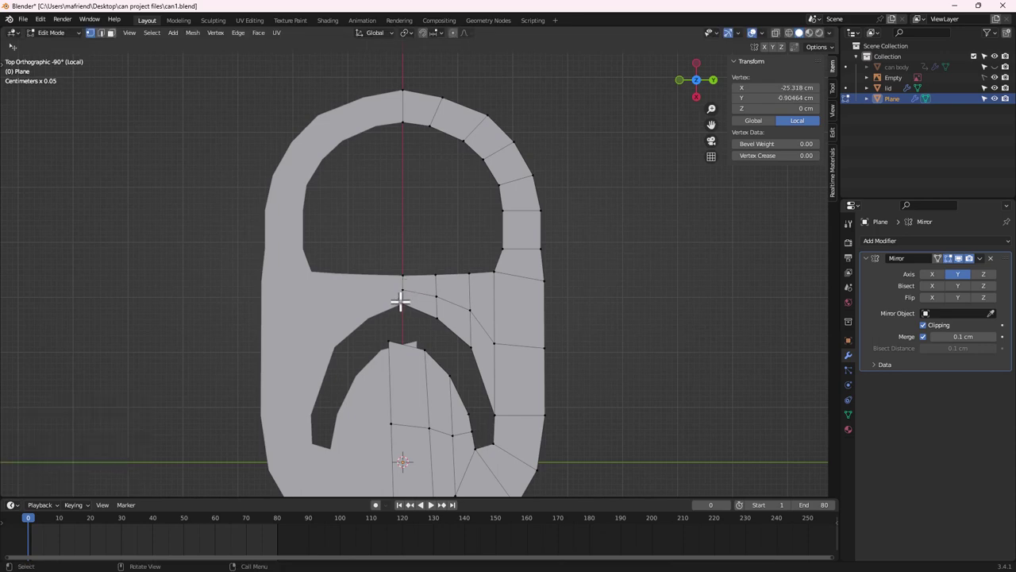
pyautogui.click(406, 316)
# Move the remaining inner-end vertices, from the tongue's tip down to the tab's rounded base, onto the mirror centre line
pyautogui.click(392, 341)
pyautogui.press('g')
pyautogui.click(409, 352)
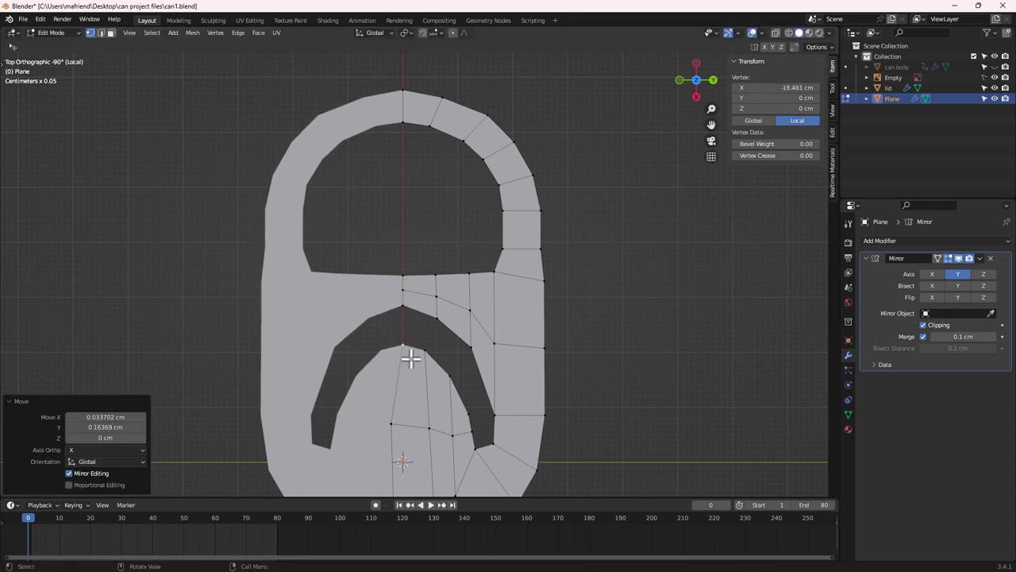
pyautogui.keyDown('shift'); pyautogui.moveTo(406, 415); pyautogui.dragTo(406, 356, button='middle'); pyautogui.keyUp('shift')
pyautogui.click(407, 349)
pyautogui.press('g')
pyautogui.click(433, 352)
pyautogui.click(409, 431)
pyautogui.press('g')
pyautogui.click(420, 431)
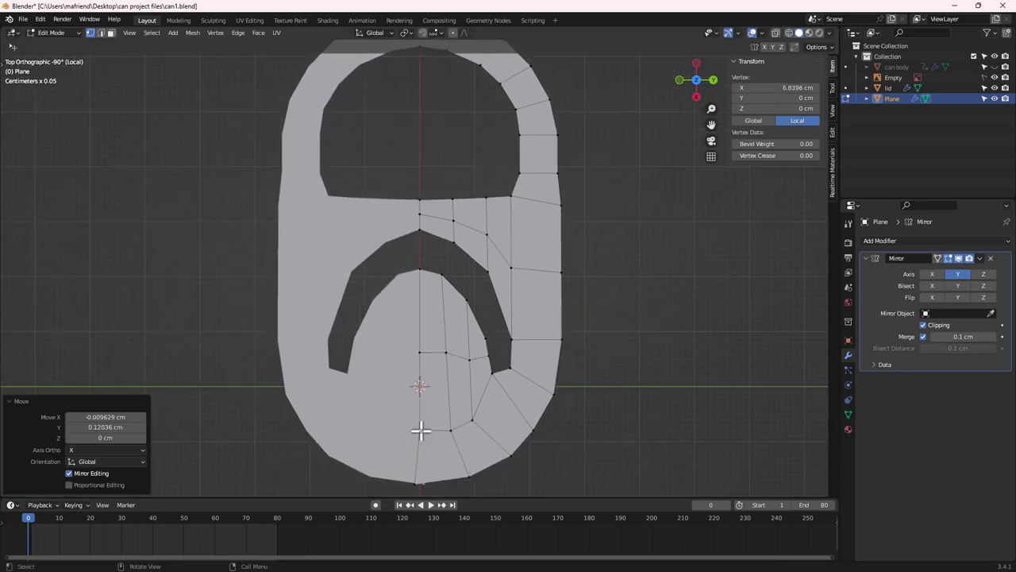
pyautogui.click(425, 485)
# Adjust the slot's upper centre vertex along the X axis to even the arch, and return to Object Mode
pyautogui.click(416, 230)
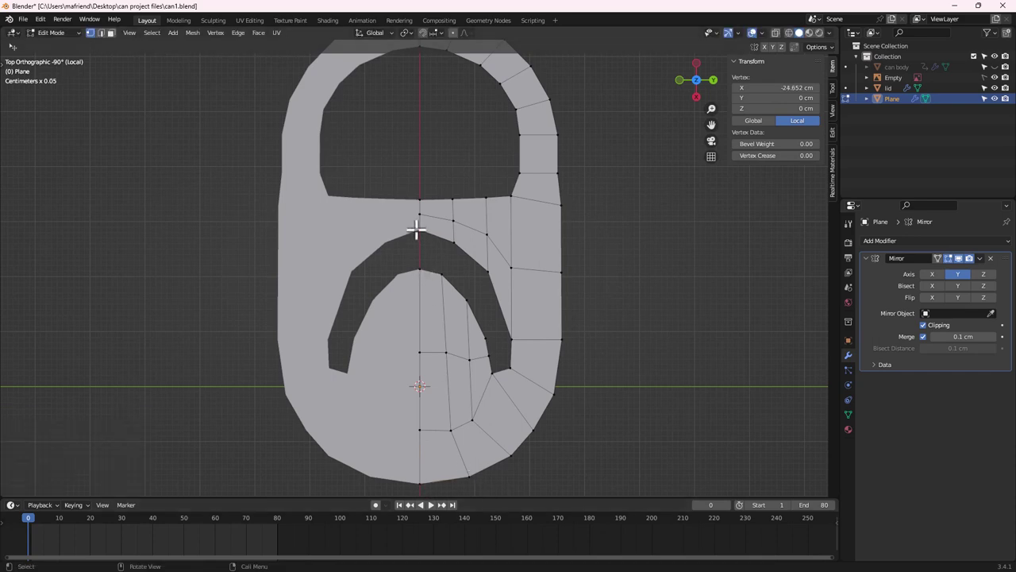
pyautogui.press('g')
pyautogui.press('x')
pyautogui.click(421, 238)
pyautogui.scroll(-4, 435, 246)
pyautogui.press('Tab')
# Apply the Mirror modifier on the pull tab
pyautogui.moveTo(482, 336); pyautogui.dragTo(468, 351, button='middle')
pyautogui.scroll(6, 424, 268)
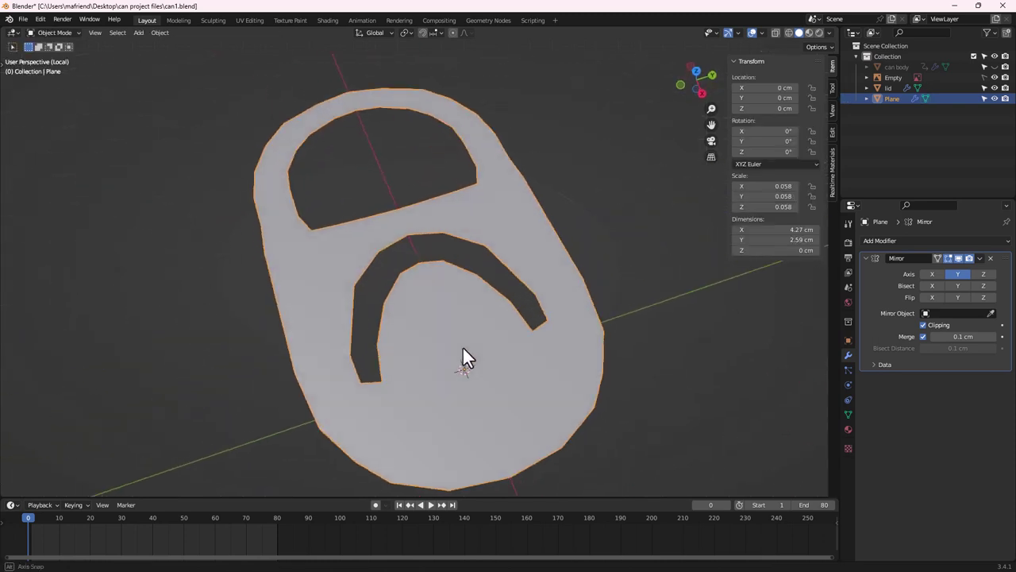
pyautogui.click(980, 259)
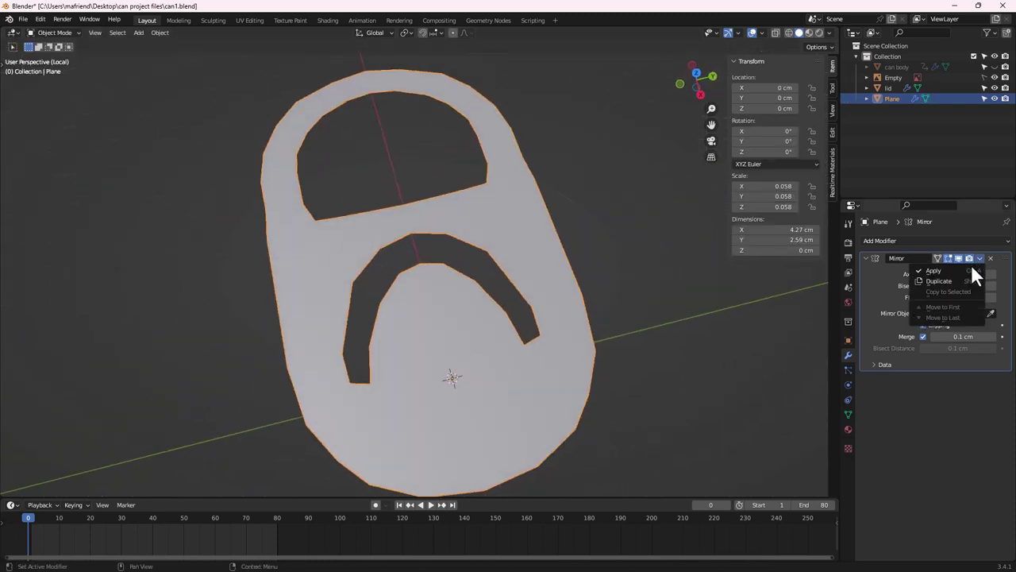
pyautogui.click(946, 267)
pyautogui.scroll(-4, 460, 295)
pyautogui.moveTo(467, 302); pyautogui.dragTo(489, 309, button='middle')
# Extrude the tab's entire mesh downward by about 0.14 cm and return to Object Mode
pyautogui.press('Tab')
pyautogui.moveTo(466, 261); pyautogui.dragTo(483, 288, button='middle')
pyautogui.press('a')
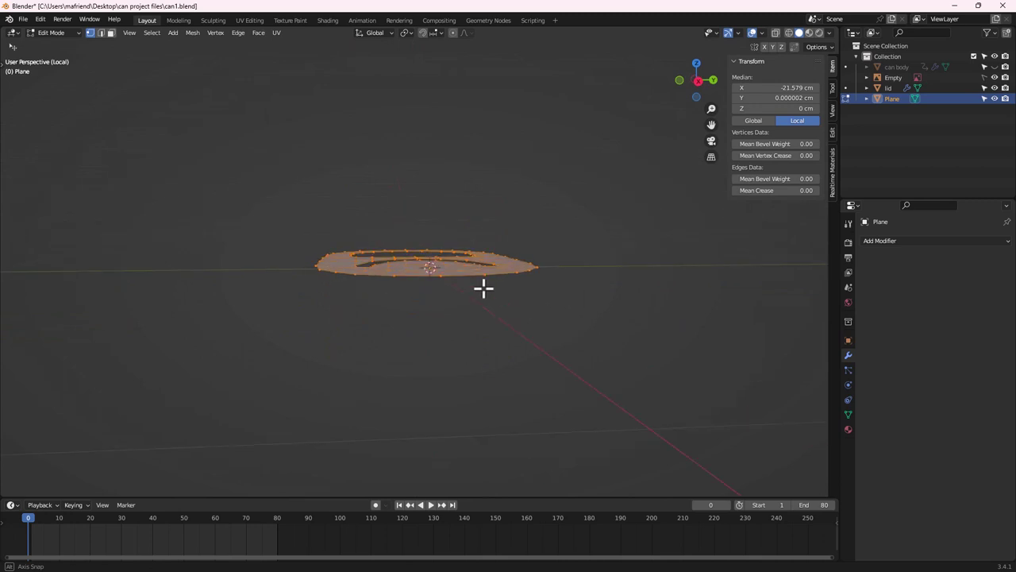
pyautogui.press('e')
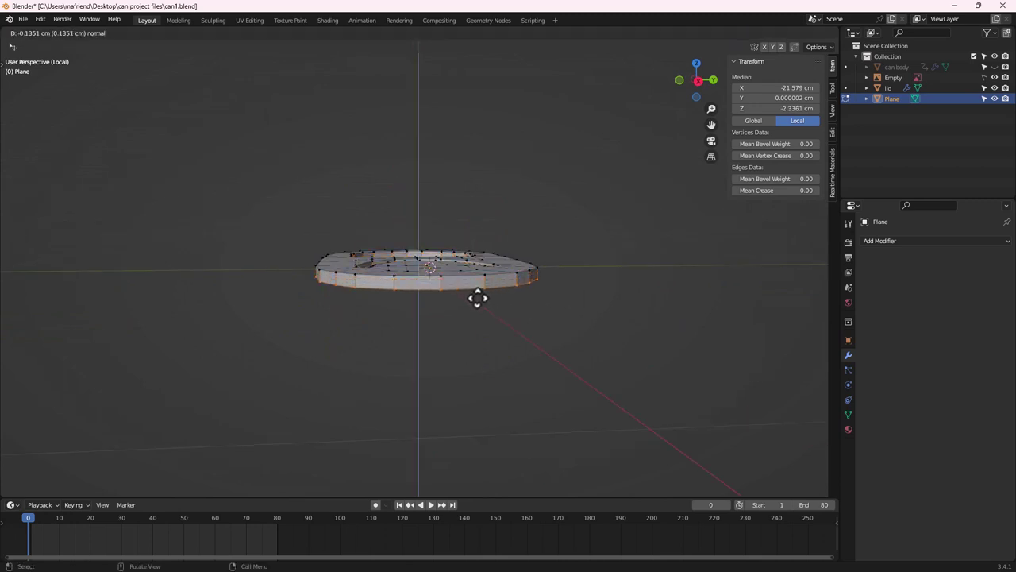
pyautogui.click(480, 302)
pyautogui.press('Tab')
pyautogui.moveTo(468, 293)
pyautogui.mouseDown(button='middle')
pyautogui.moveTo(429, 290)
pyautogui.moveTo(472, 278)
pyautogui.mouseUp(button='middle')
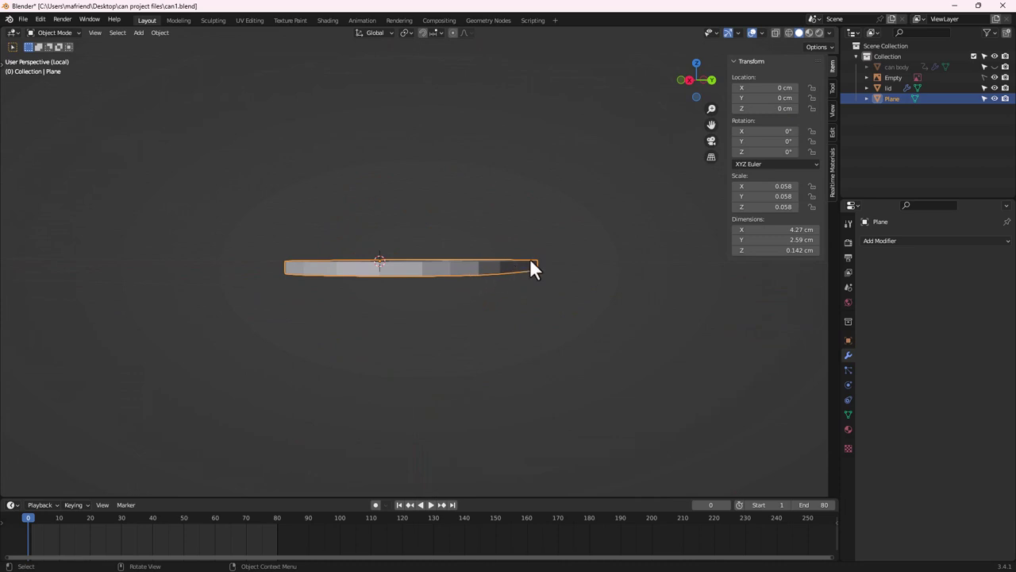
# Add a Subdivision Surface modifier to the tab and shade it smooth
pyautogui.click(878, 241)
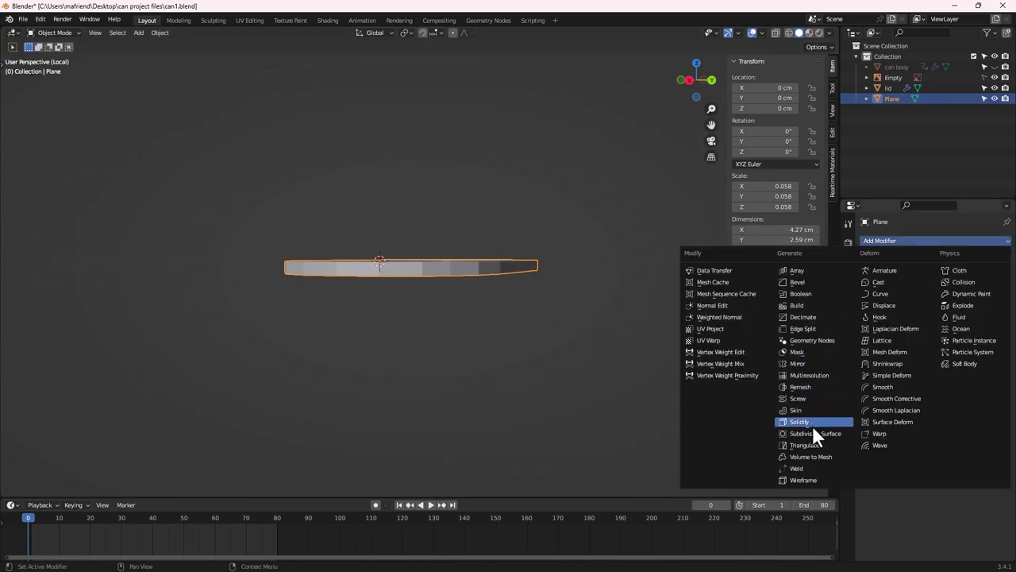
pyautogui.click(912, 239)
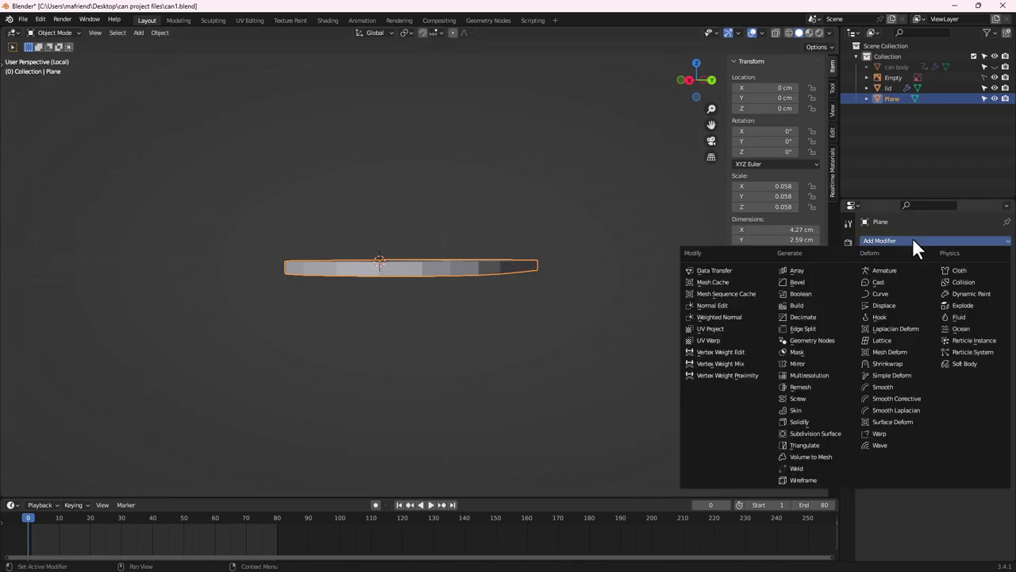
pyautogui.click(834, 433)
pyautogui.moveTo(404, 288)
pyautogui.mouseDown(button='middle')
pyautogui.moveTo(433, 338)
pyautogui.moveTo(405, 314)
pyautogui.moveTo(388, 329)
pyautogui.moveTo(353, 300)
pyautogui.moveTo(487, 304)
pyautogui.moveTo(455, 375)
pyautogui.moveTo(357, 318)
pyautogui.moveTo(436, 299)
pyautogui.moveTo(378, 294)
pyautogui.moveTo(396, 305)
pyautogui.mouseUp(button='middle')
pyautogui.rightClick(387, 305)
pyautogui.click(375, 304)
pyautogui.scroll(3, 378, 293)
# Add one centred loop cut around the tab's outer side wall and exit local view in Object Mode
pyautogui.press('Tab')
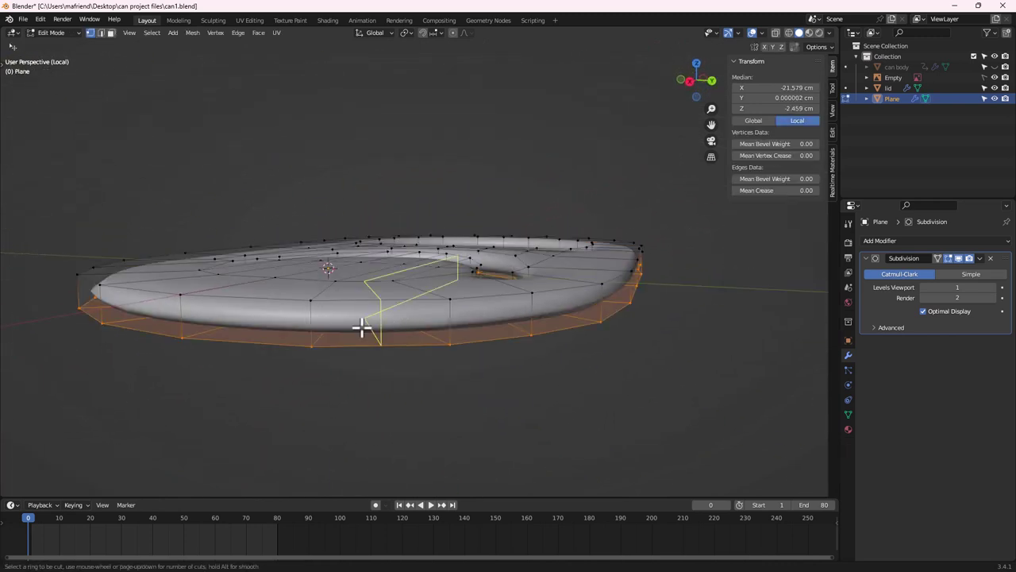
pyautogui.keyDown('alt'); pyautogui.click(319, 322); pyautogui.keyUp('alt')
pyautogui.hotkey('ctrl', 'r')
pyautogui.click(436, 338)
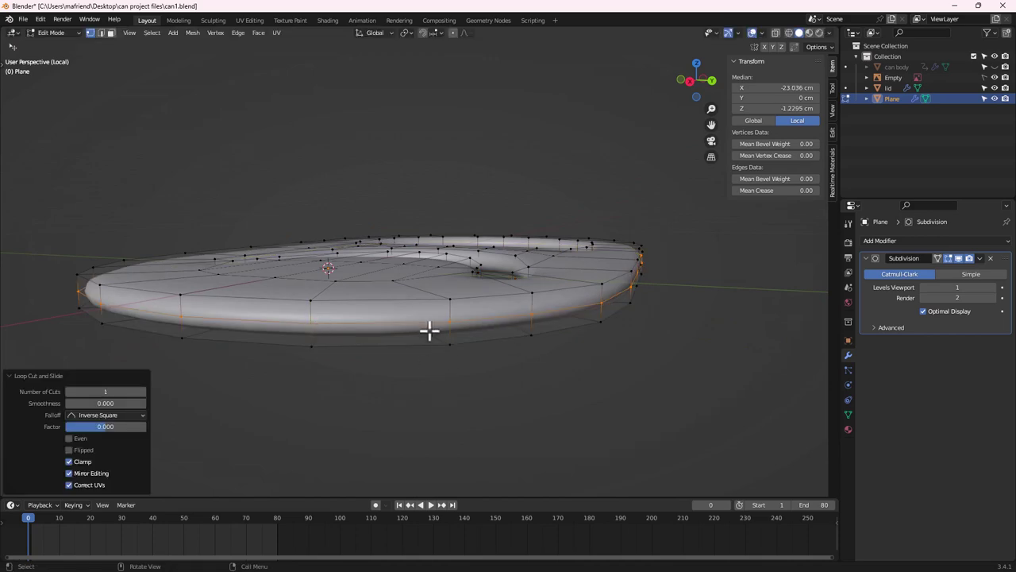
pyautogui.press('Tab')
pyautogui.moveTo(427, 328); pyautogui.dragTo(431, 369, button='middle')
pyautogui.scroll(-3, 397, 357)
pyautogui.press('KP_Divide')
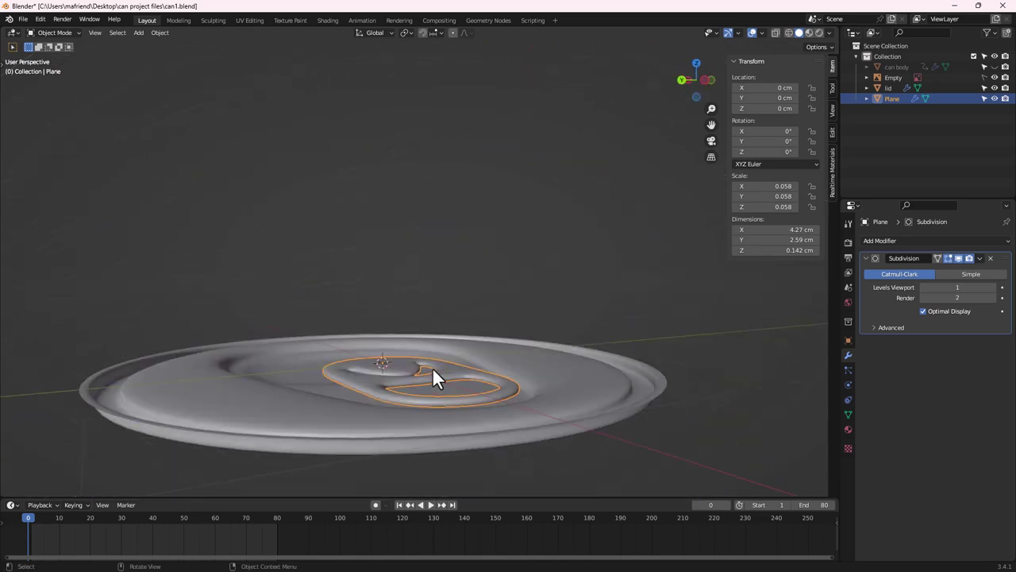
# Add a 32-vertex cylinder at the origin for the rivet and scale it uniformly to about 0.099
pyautogui.moveTo(461, 401); pyautogui.dragTo(416, 426, button='middle')
pyautogui.scroll(-2, 421, 420)
pyautogui.hotkey('shift', 'a')
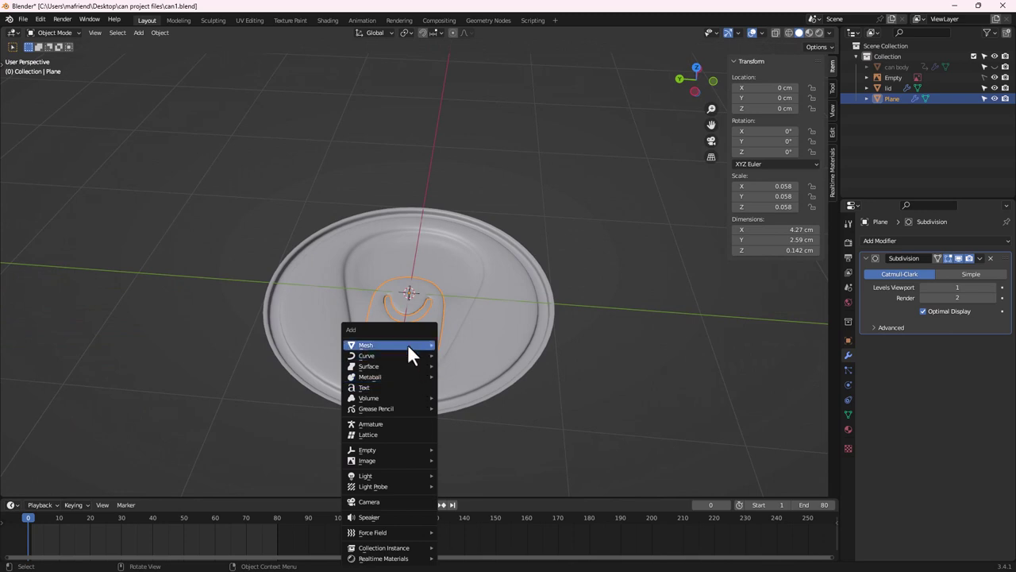
pyautogui.moveTo(413, 347)
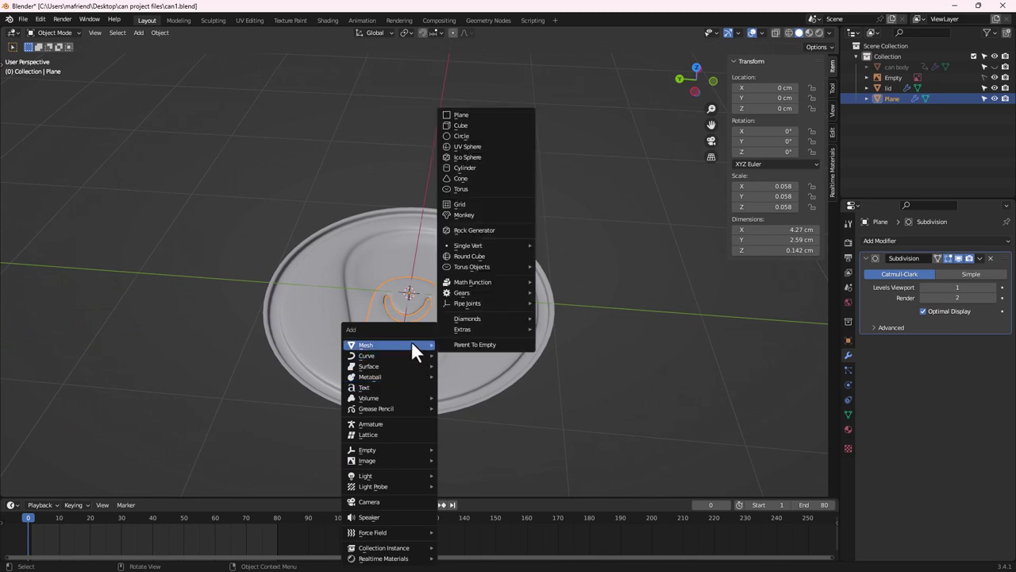
pyautogui.click(464, 168)
pyautogui.press('s')
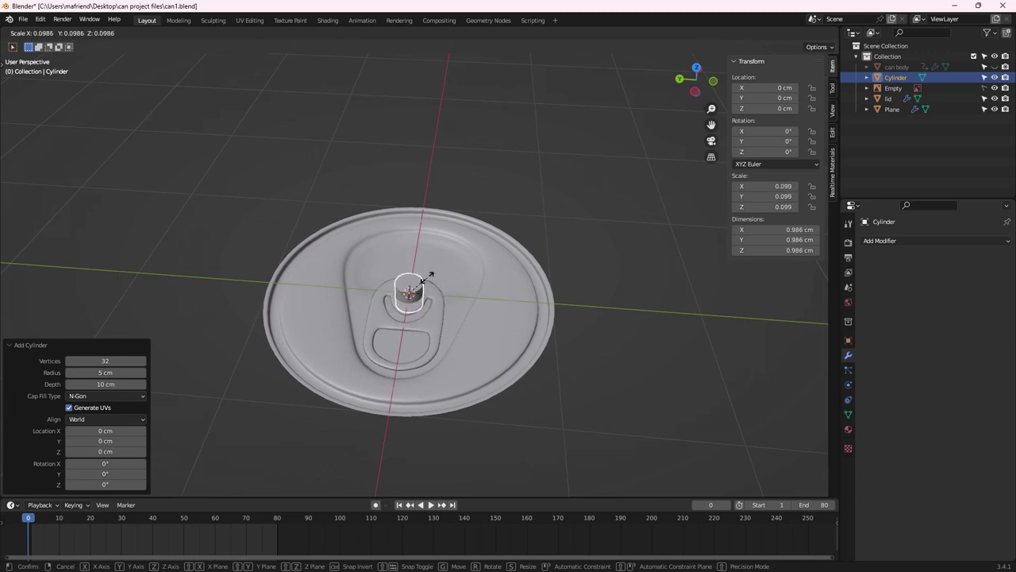
pyautogui.click(417, 297)
# Flatten the rivet cylinder to about 0.33 of its height along Z and apply all transforms
pyautogui.moveTo(414, 331); pyautogui.dragTo(406, 295, button='middle')
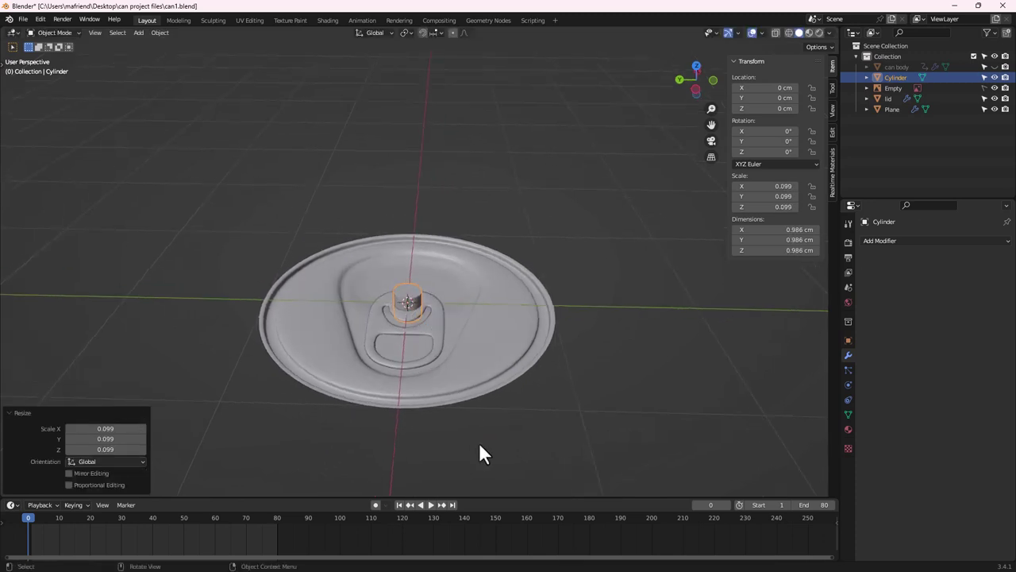
pyautogui.press('s')
pyautogui.press('z')
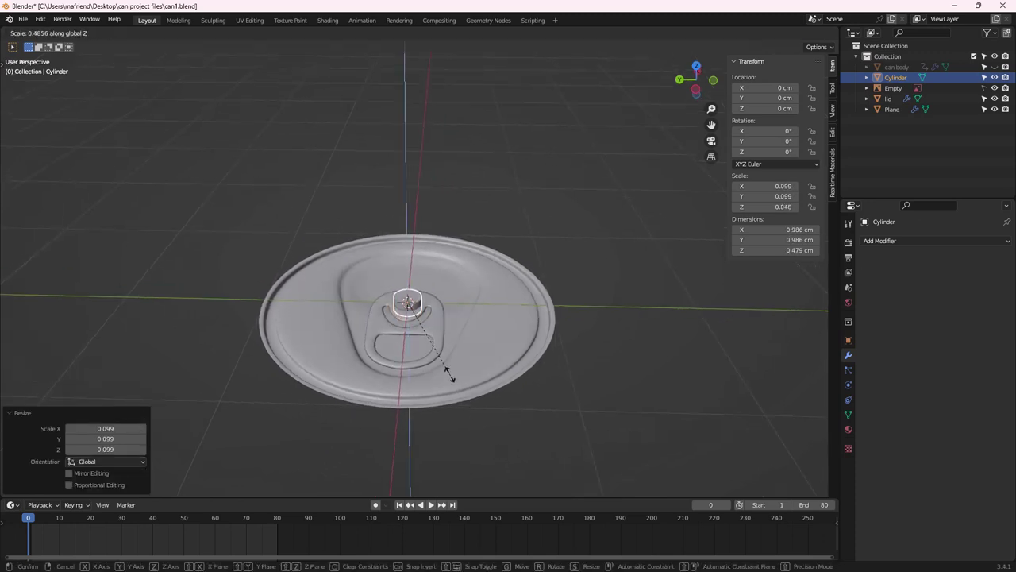
pyautogui.click(433, 355)
pyautogui.scroll(7, 410, 318)
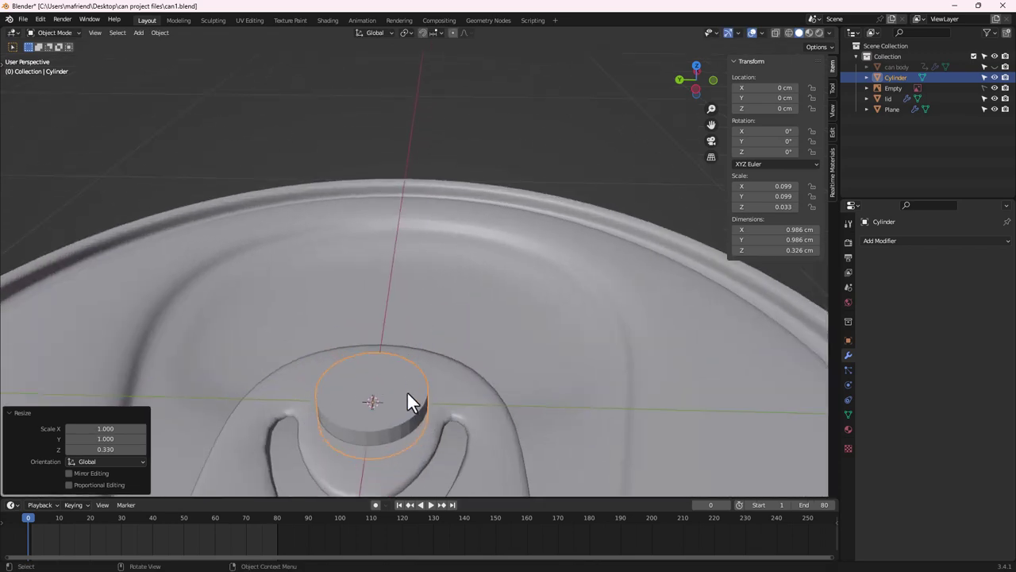
pyautogui.hotkey('ctrl', 'a')
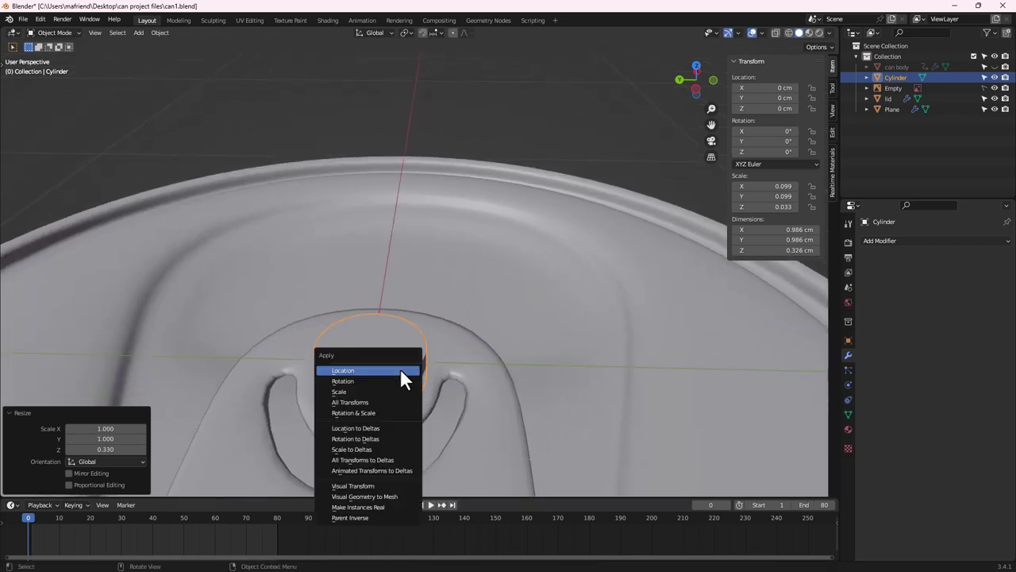
pyautogui.click(371, 403)
pyautogui.moveTo(372, 403); pyautogui.dragTo(437, 289, button='middle')
# Bevel the rivet cylinder's top edge loop by about 0.066 cm with 3 segments
pyautogui.press('Tab')
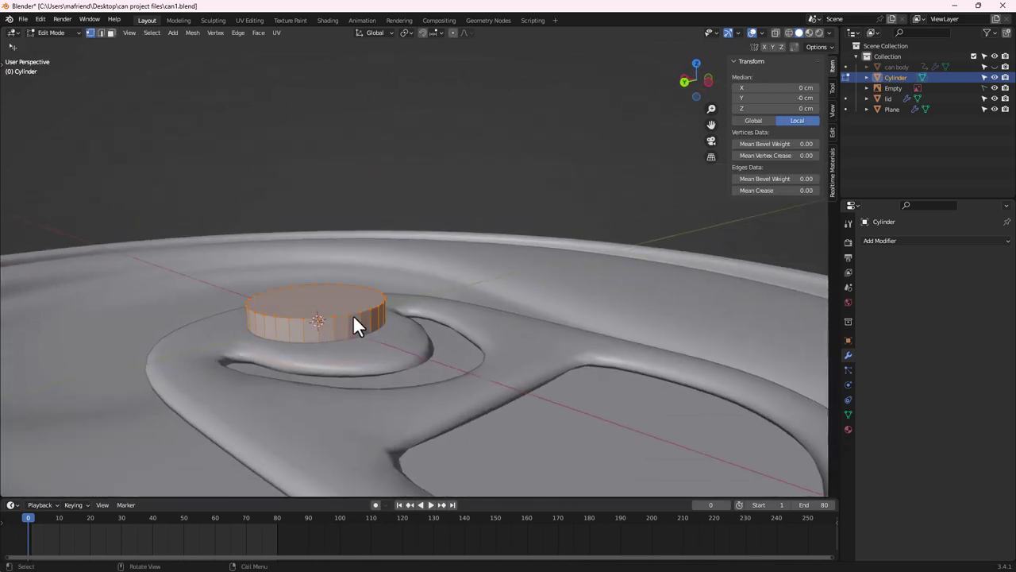
pyautogui.press('2')
pyautogui.click(358, 315)
pyautogui.keyDown('alt'); pyautogui.click(358, 315); pyautogui.keyUp('alt')
pyautogui.hotkey('ctrl', 'b')
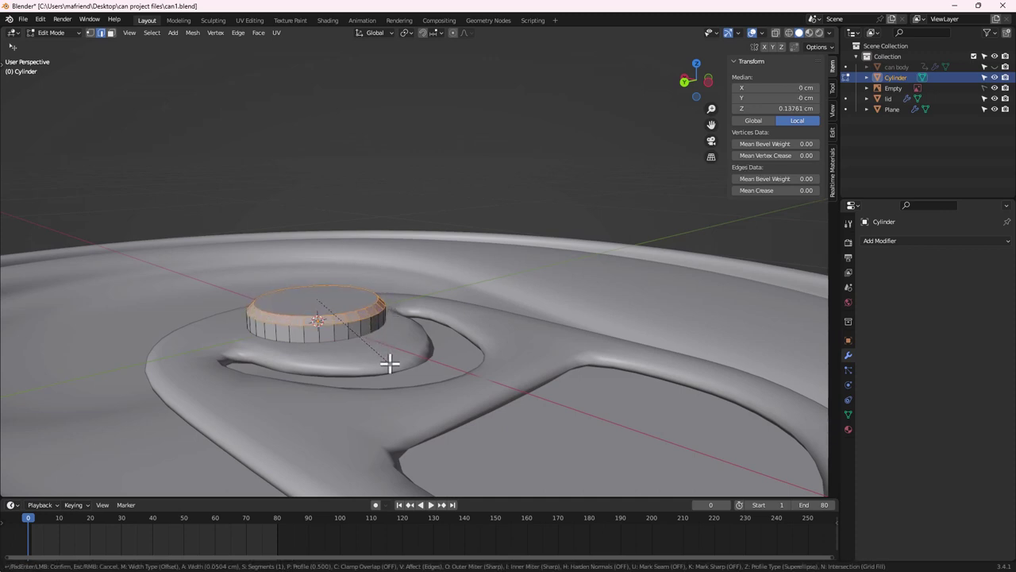
pyautogui.scroll(1, 390, 364)
pyautogui.click(390, 365)
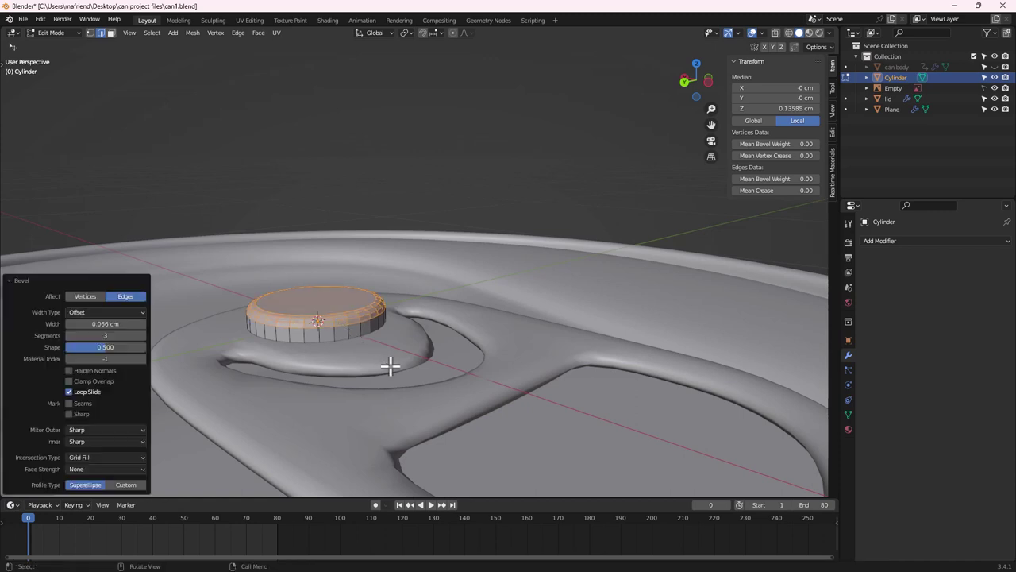
# Shade the rivet cylinder smooth in Object Mode and save the project file
pyautogui.press('Tab')
pyautogui.rightClick(339, 314)
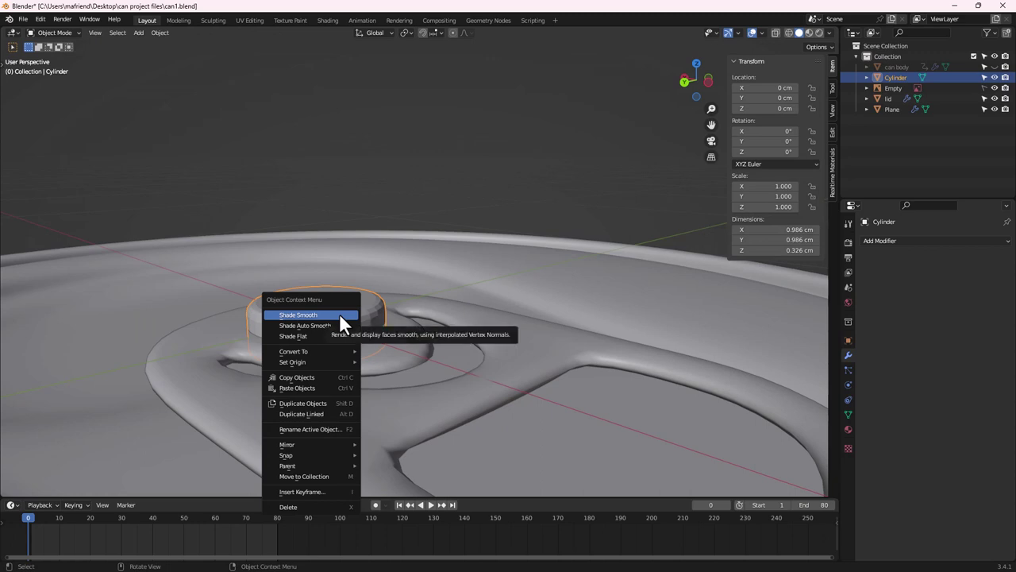
pyautogui.click(339, 315)
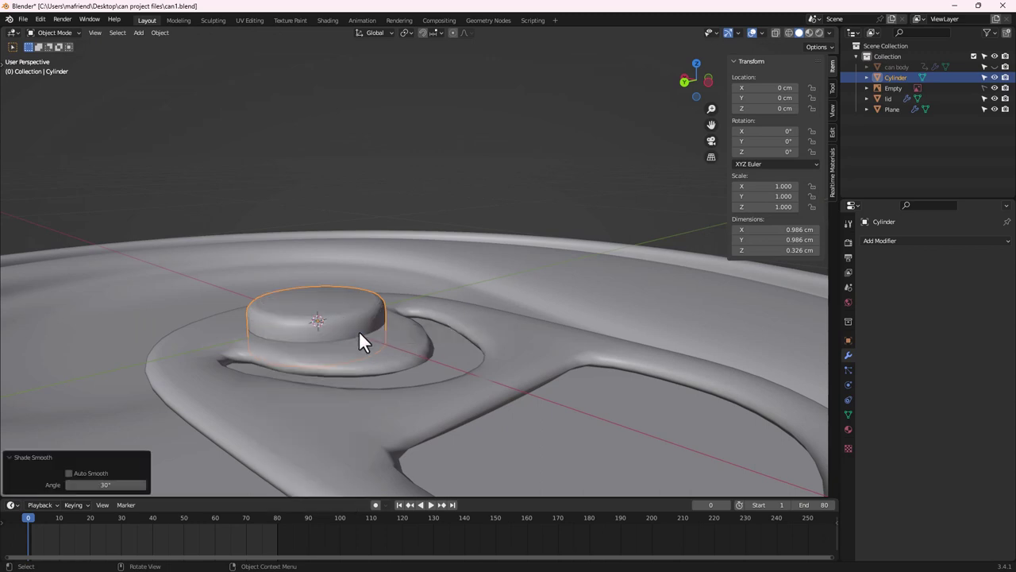
pyautogui.scroll(-4, 350, 362)
pyautogui.moveTo(349, 362); pyautogui.dragTo(325, 374, button='middle')
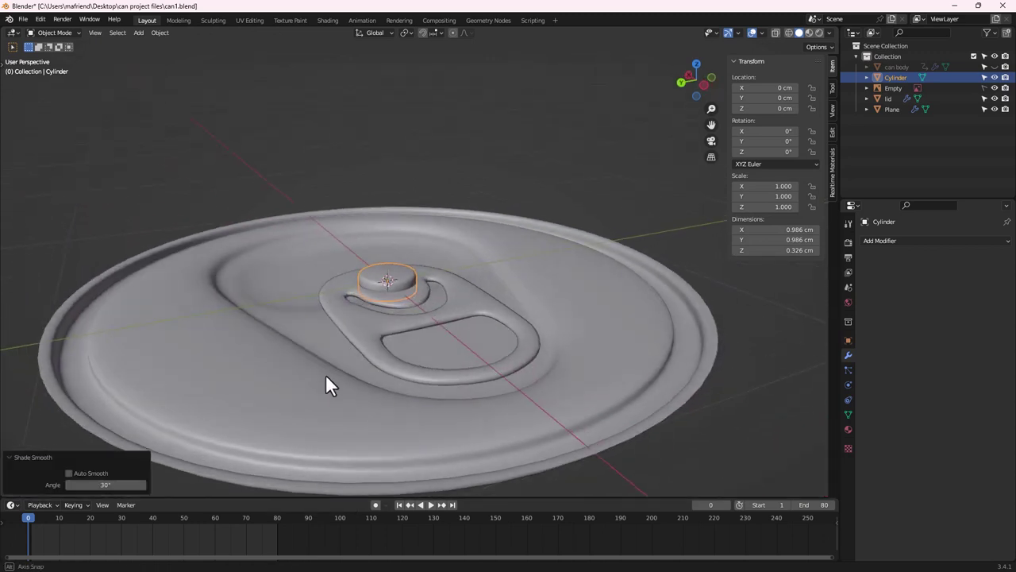
pyautogui.hotkey('ctrl', 's')
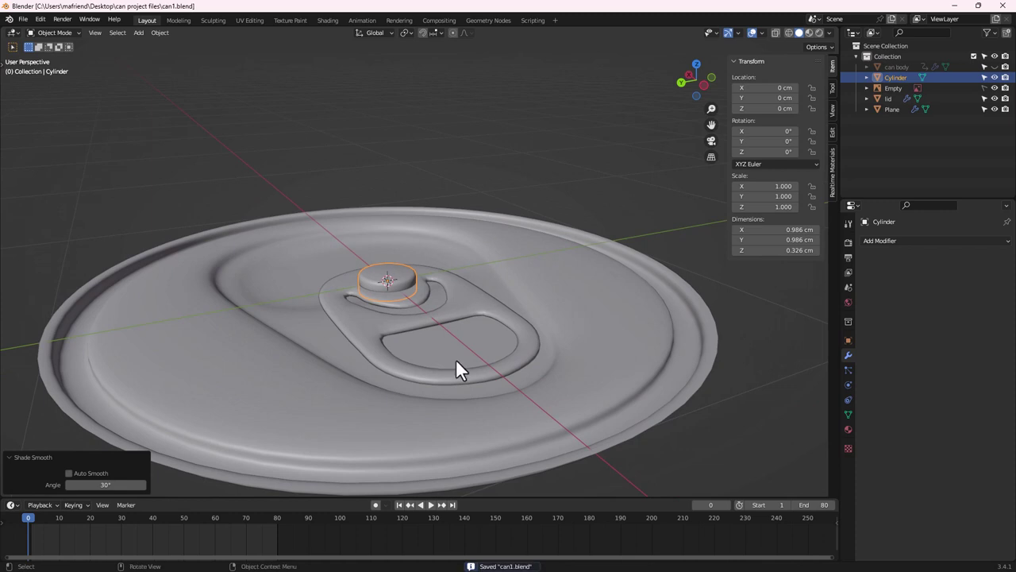
pyautogui.scroll(-3, 440, 373)
pyautogui.moveTo(419, 390); pyautogui.dragTo(419, 347, button='middle')
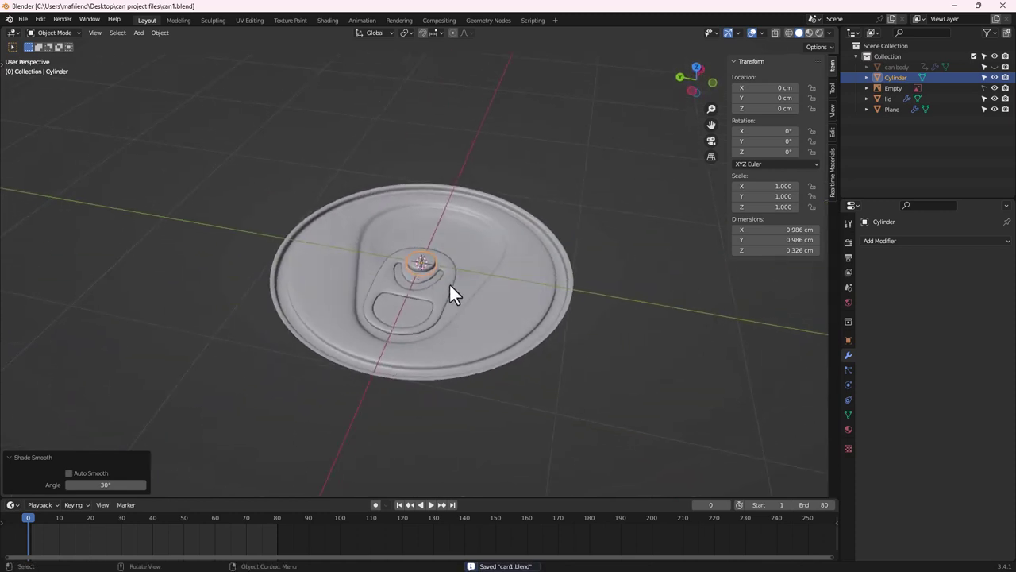
pyautogui.moveTo(504, 353); pyautogui.dragTo(536, 337, button='middle')
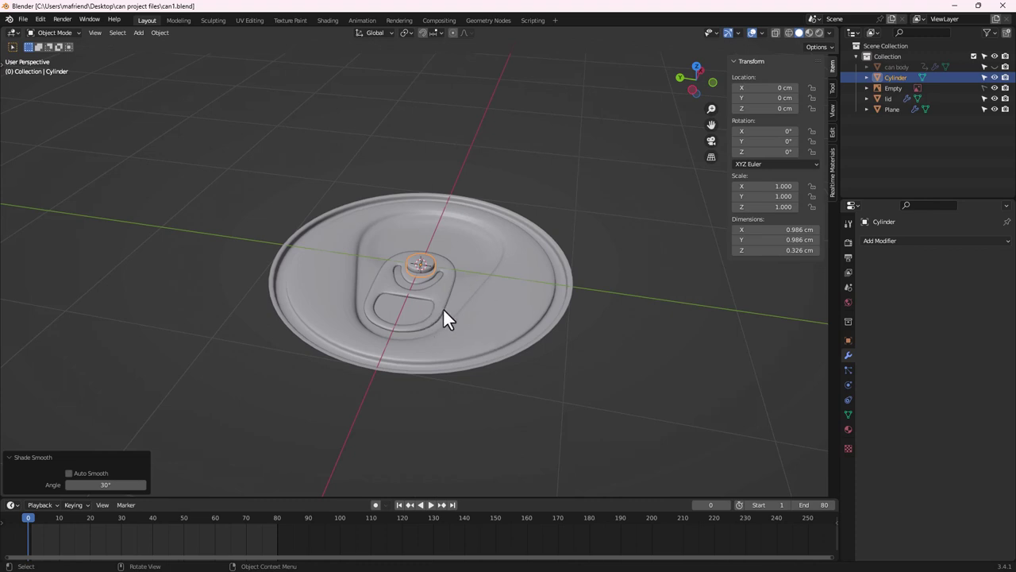
# Parent the rivet cylinder and the pull tab to the lid using the Object option
pyautogui.scroll(2, 444, 318)
pyautogui.moveTo(479, 357); pyautogui.dragTo(514, 360, button='middle')
pyautogui.scroll(-3, 451, 292)
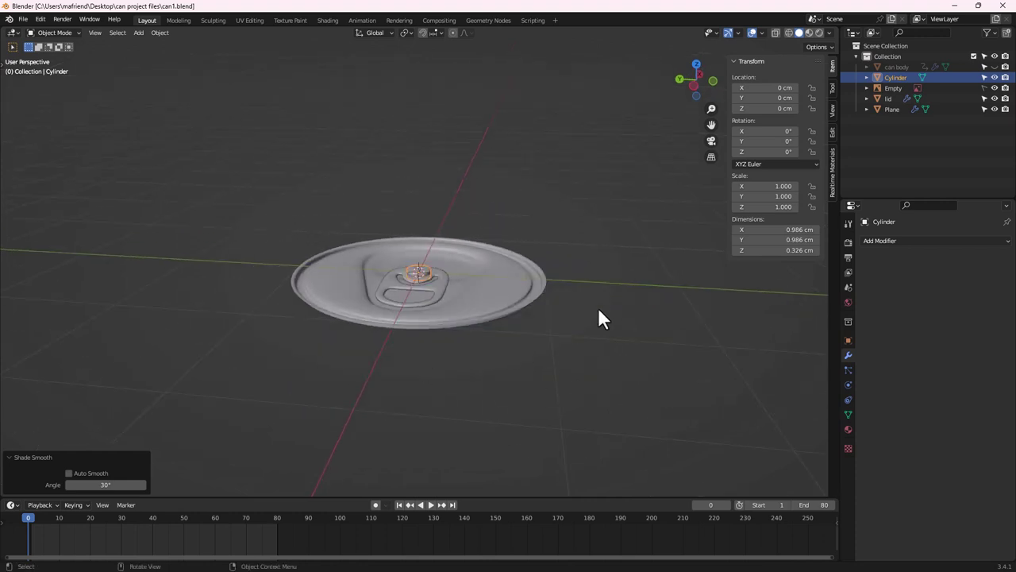
pyautogui.click(435, 357)
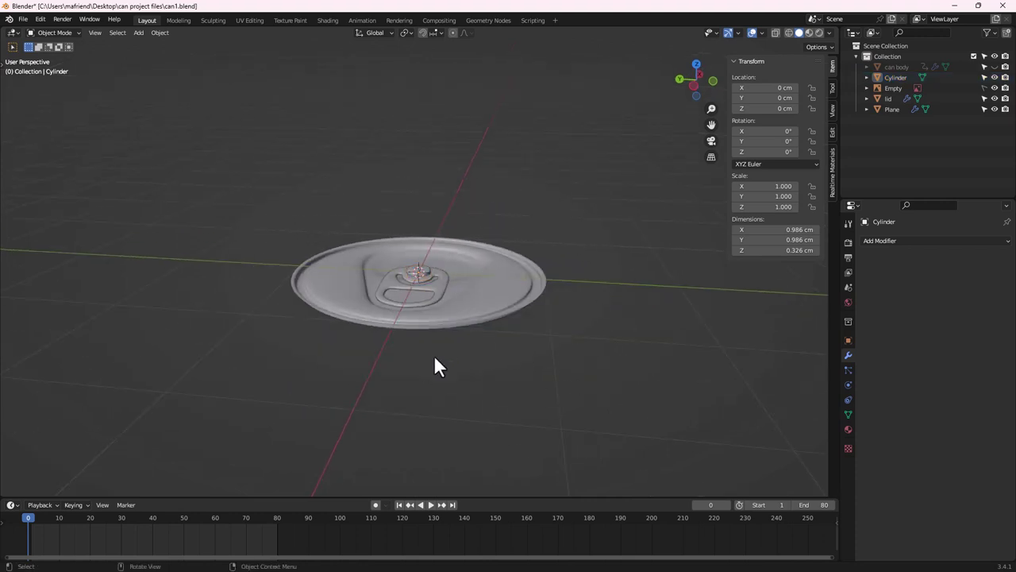
pyautogui.click(472, 301)
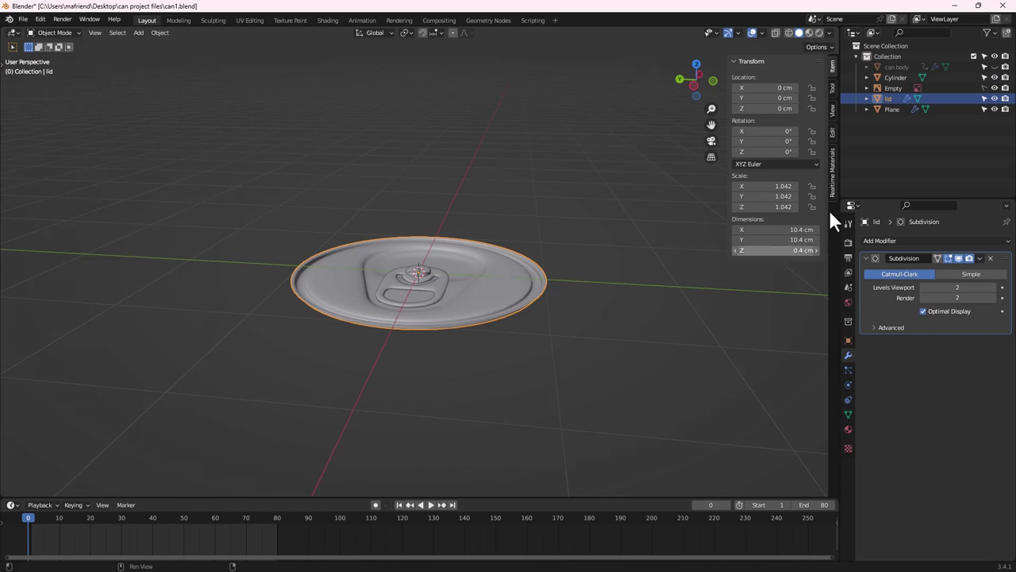
pyautogui.moveTo(596, 207); pyautogui.dragTo(386, 309)
pyautogui.scroll(4, 395, 273)
pyautogui.keyDown('shift'); pyautogui.click(577, 350); pyautogui.keyUp('shift')
pyautogui.keyDown('shift'); pyautogui.click(576, 358); pyautogui.keyUp('shift')
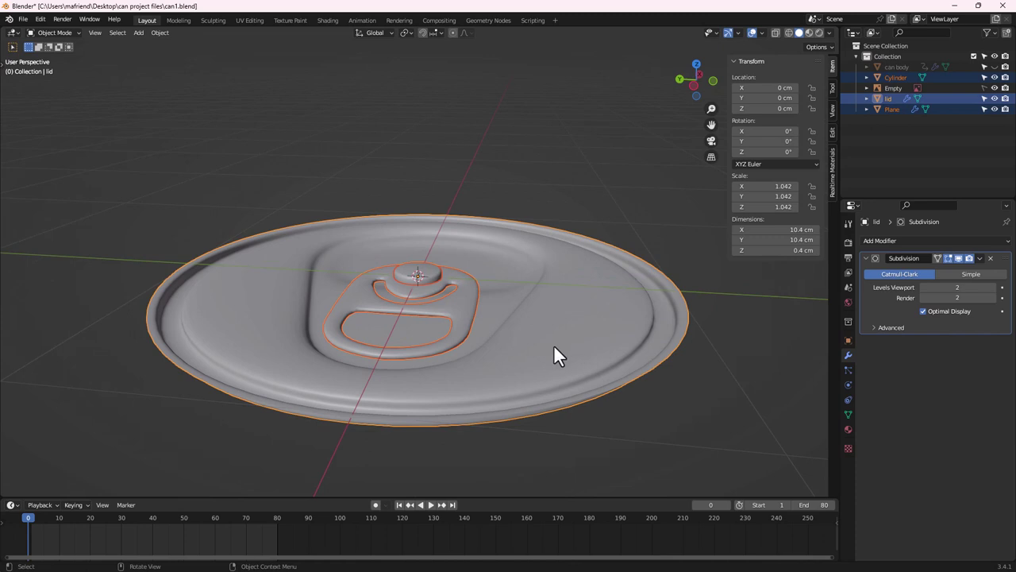
pyautogui.hotkey('ctrl', 'p')
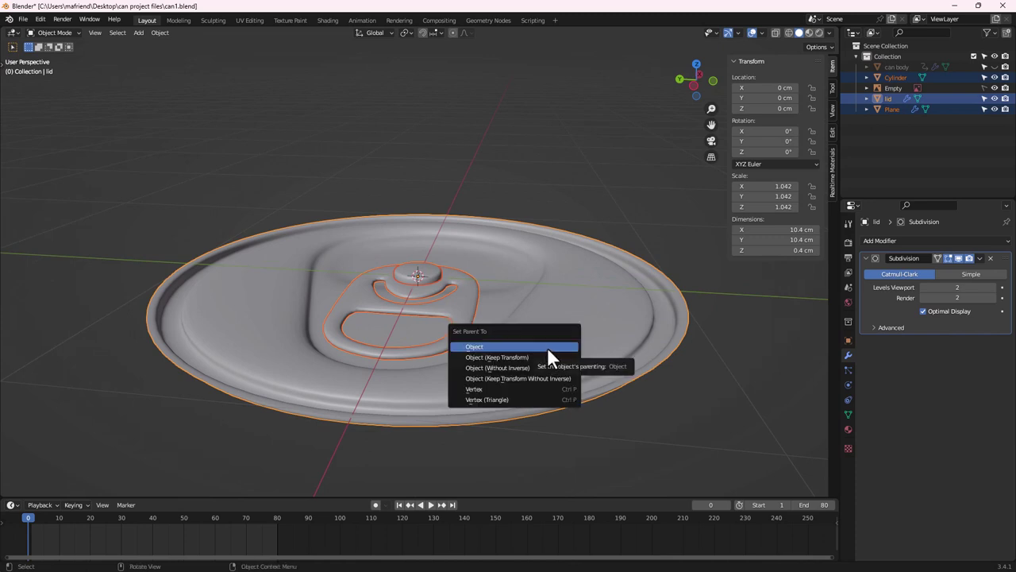
pyautogui.click(546, 349)
pyautogui.click(550, 334)
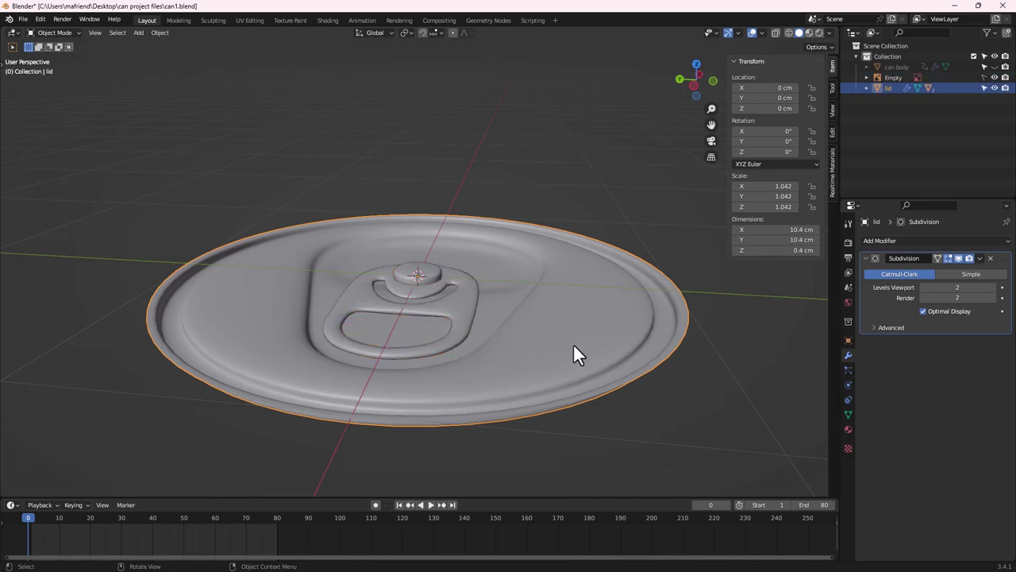
pyautogui.press('g')
pyautogui.press('Escape')
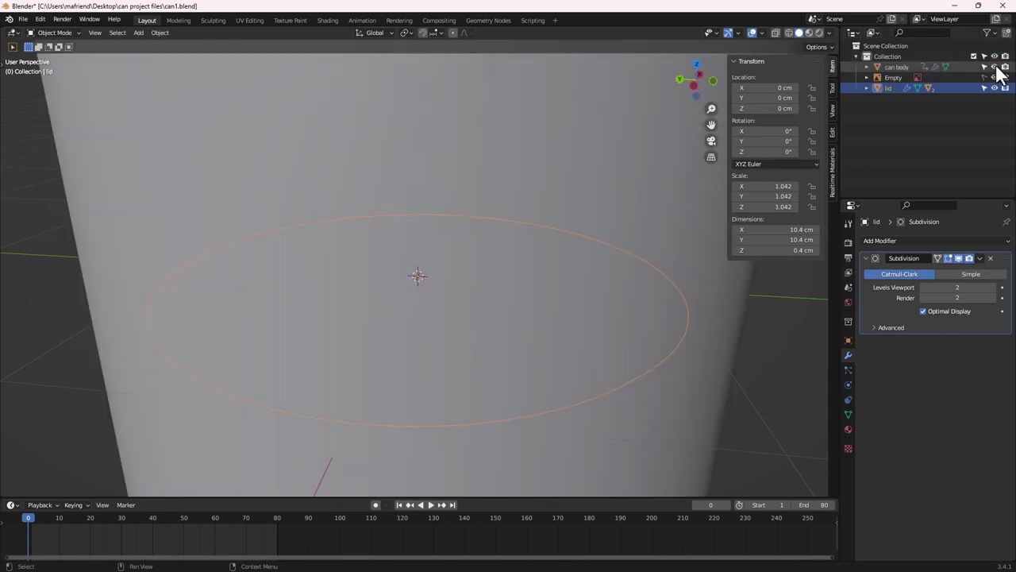
# Unhide the can body and raise the lid about 13.02 cm along Z to the can's upper rim
pyautogui.click(995, 66)
pyautogui.scroll(-8, 384, 230)
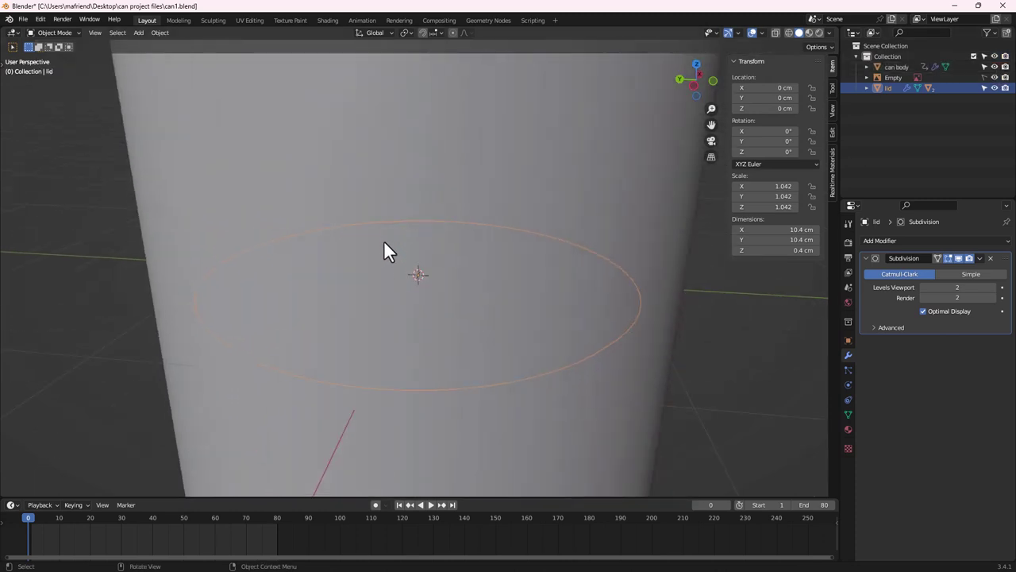
pyautogui.keyDown('shift'); pyautogui.moveTo(408, 243); pyautogui.dragTo(393, 300, button='middle'); pyautogui.keyUp('shift')
pyautogui.press('g')
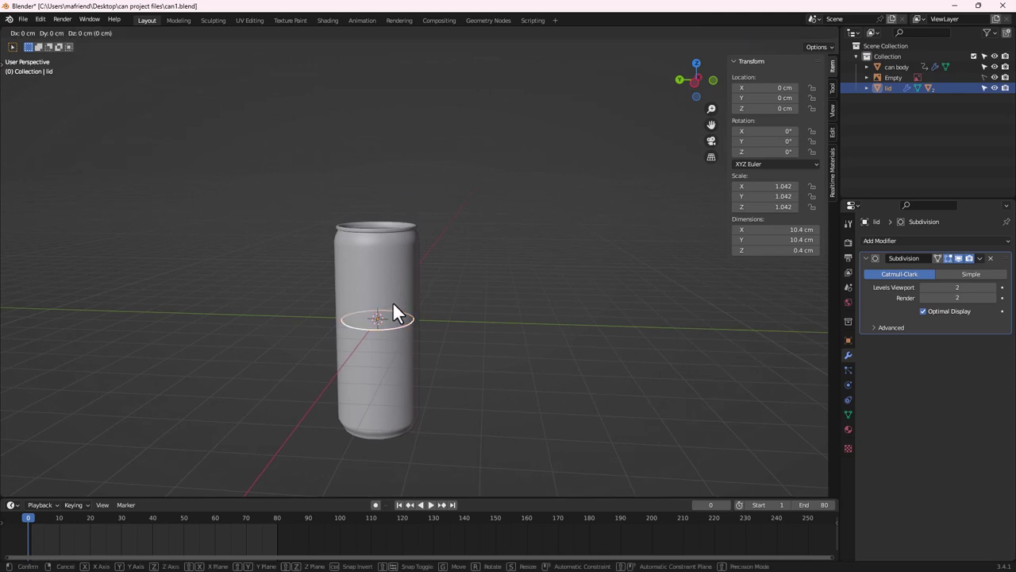
pyautogui.press('z')
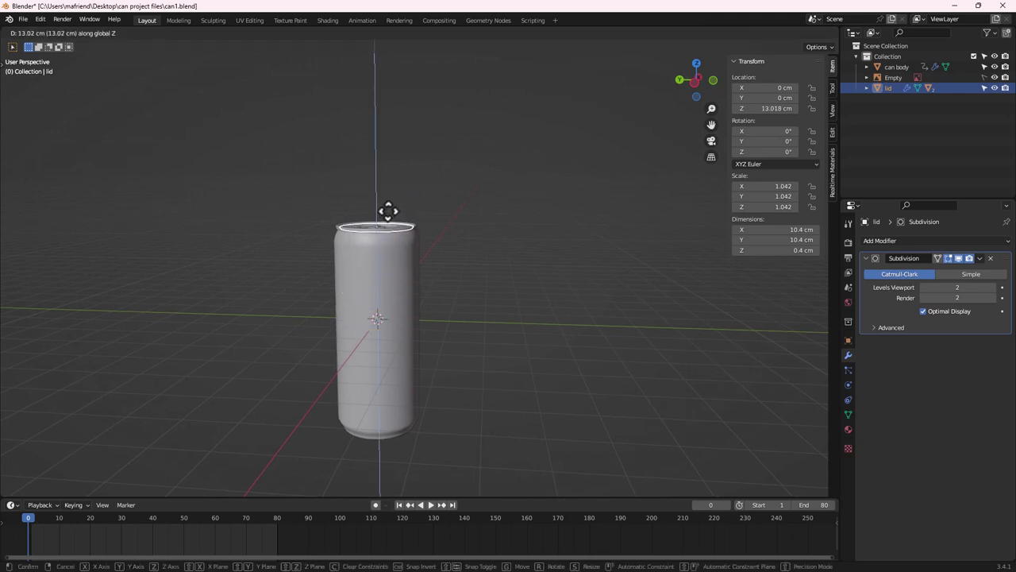
pyautogui.click(379, 219)
# Lower the lid by about 0.072 cm along Z so it seats inside the can's rim
pyautogui.scroll(5, 363, 233)
pyautogui.moveTo(363, 233); pyautogui.dragTo(366, 143, button='middle')
pyautogui.moveTo(433, 245); pyautogui.dragTo(502, 279, button='middle')
pyautogui.moveTo(523, 236); pyautogui.dragTo(514, 214, button='middle')
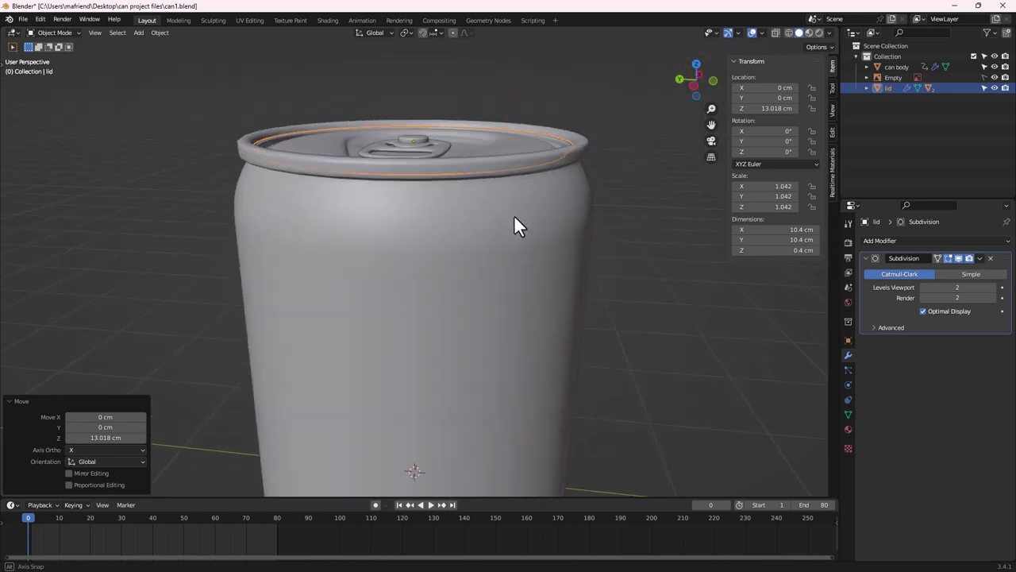
pyautogui.hotkey('alt', 'a')
pyautogui.rightClick(505, 224)
pyautogui.hotkey('ctrl', 'z')
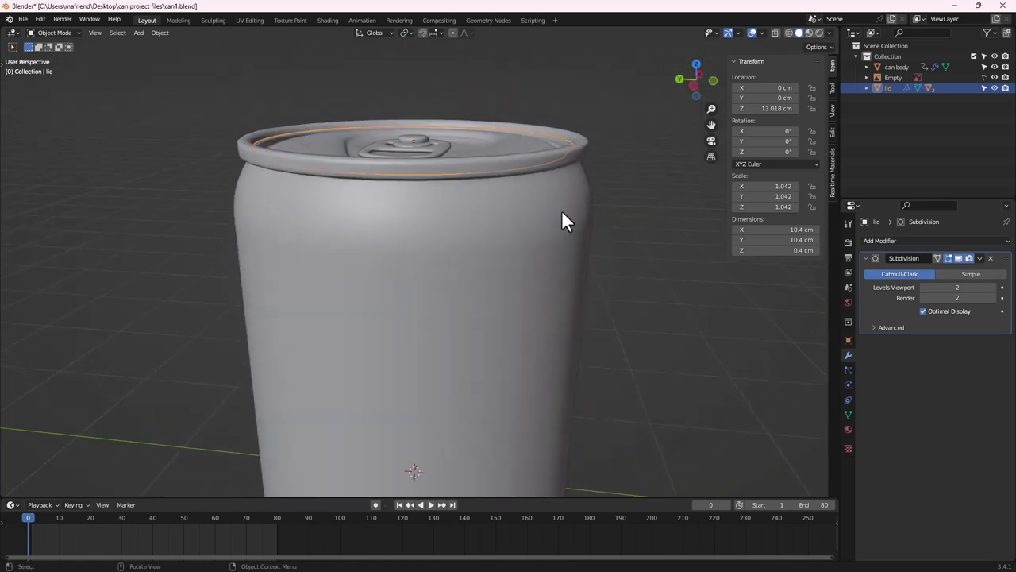
pyautogui.press('g')
pyautogui.press('z')
pyautogui.click(503, 188)
pyautogui.moveTo(504, 189); pyautogui.dragTo(378, 220, button='middle')
pyautogui.scroll(-3, 385, 246)
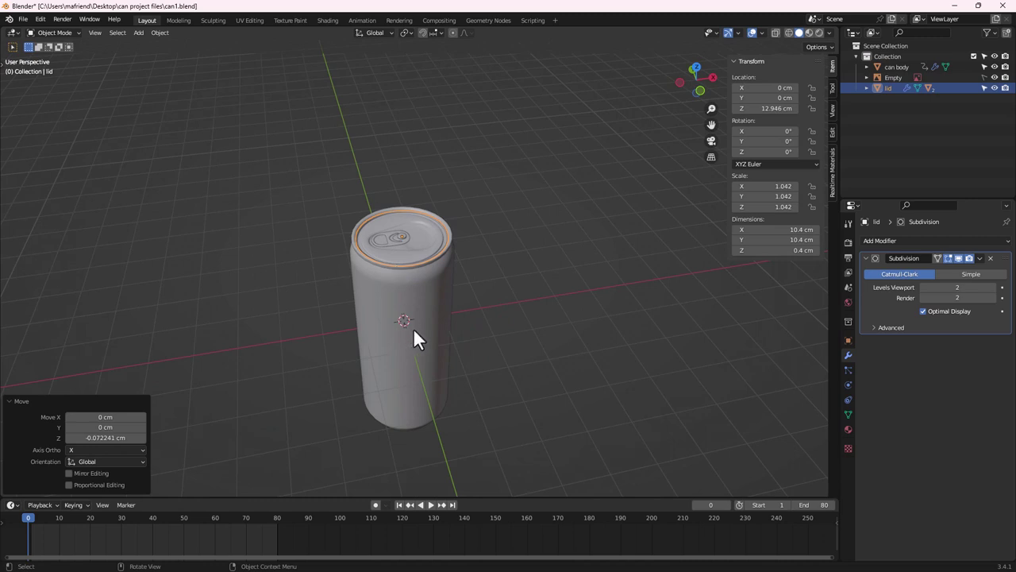
# Select the can body and open its mesh in Edit Mode
pyautogui.moveTo(465, 362); pyautogui.dragTo(453, 255, button='middle')
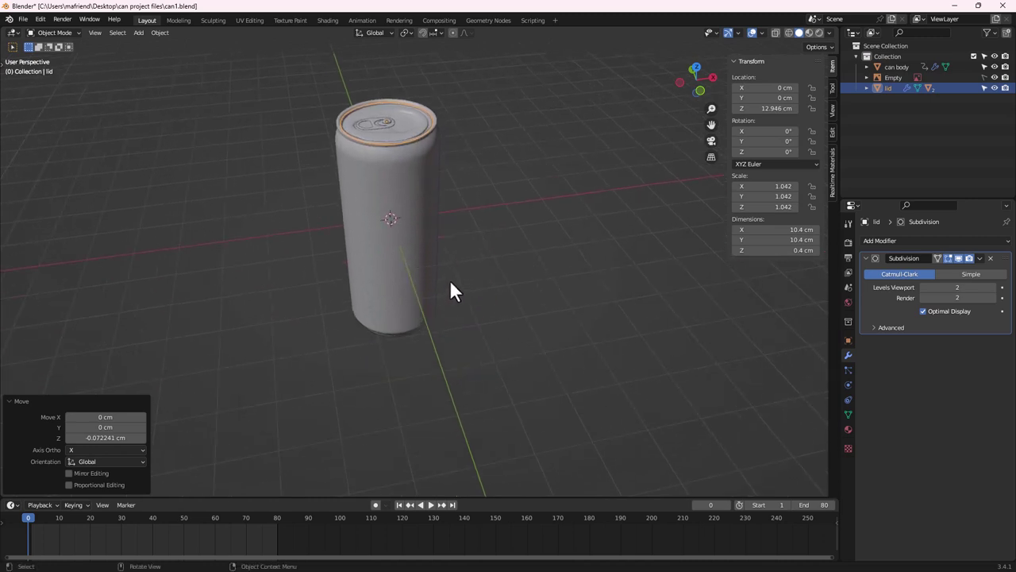
pyautogui.moveTo(390, 329); pyautogui.dragTo(424, 324, button='middle')
pyautogui.click(421, 324)
pyautogui.scroll(4, 429, 342)
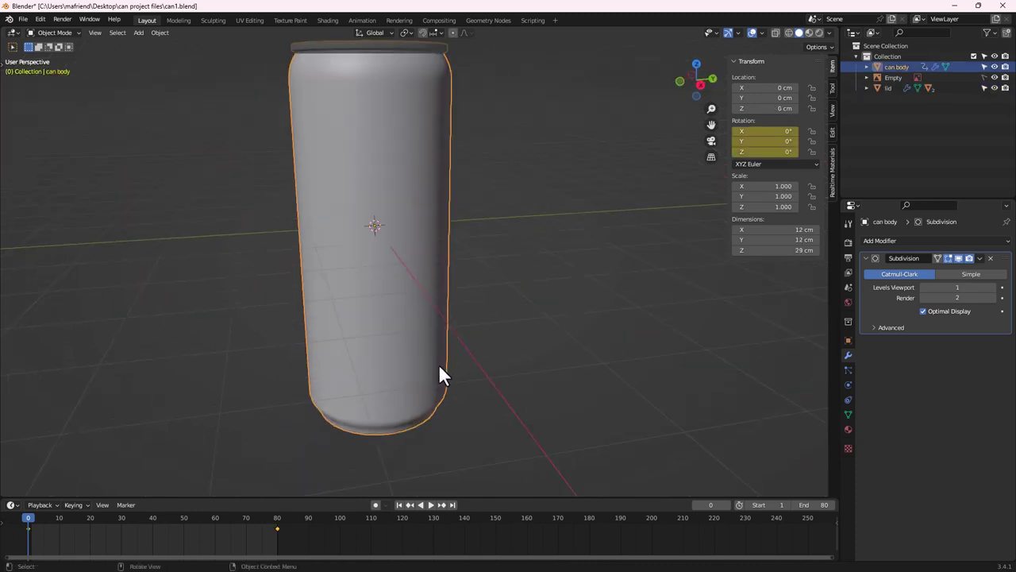
pyautogui.moveTo(428, 282); pyautogui.dragTo(448, 288, button='middle')
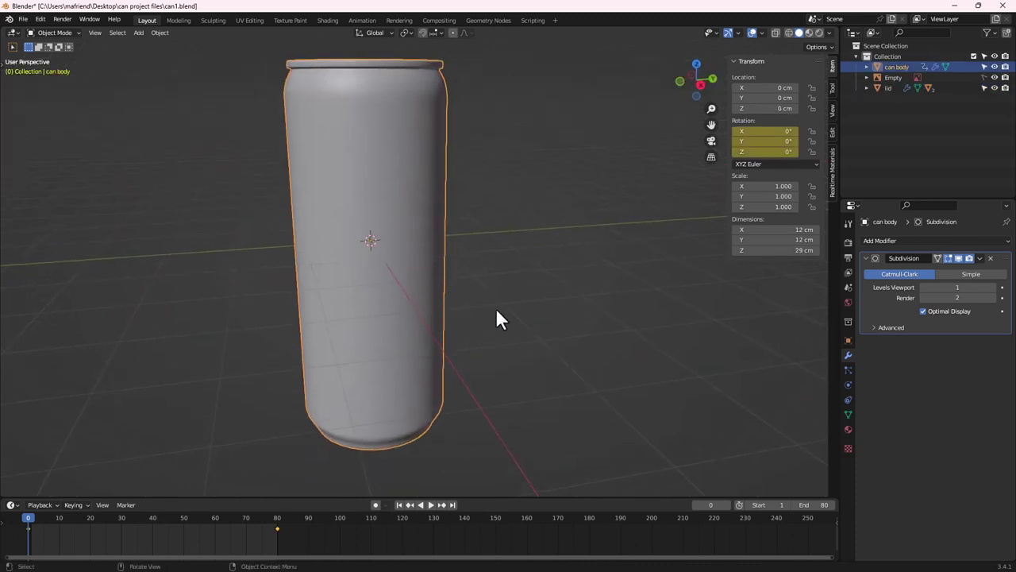
pyautogui.click(518, 328)
pyautogui.click(381, 191)
pyautogui.press('Tab')
pyautogui.moveTo(431, 355); pyautogui.dragTo(406, 412, button='middle')
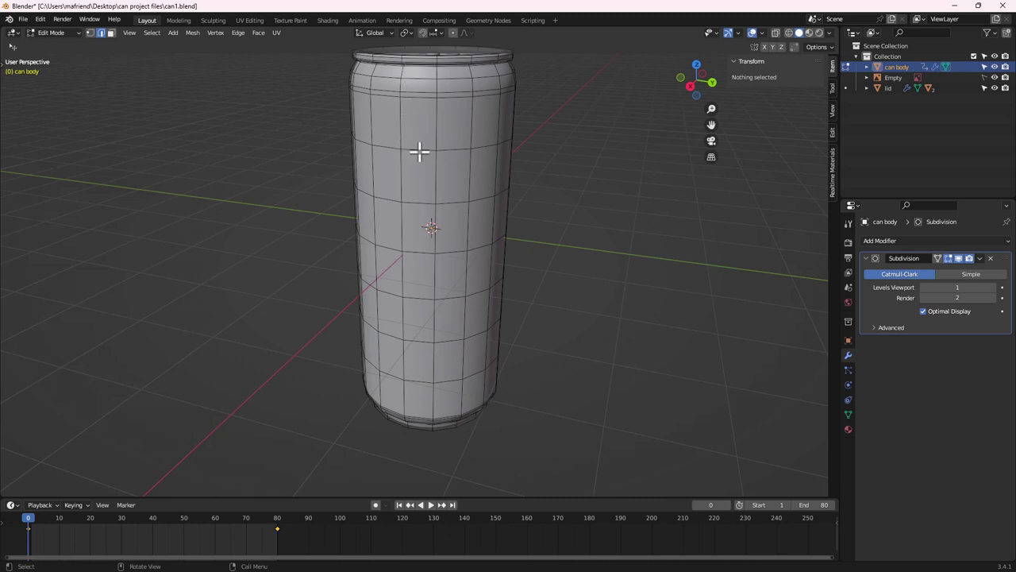
# Select one vertical edge path on the can body from the lower bevel to the neck and mark it as a seam
pyautogui.scroll(3, 431, 416)
pyautogui.moveTo(431, 415); pyautogui.dragTo(474, 399, button='middle')
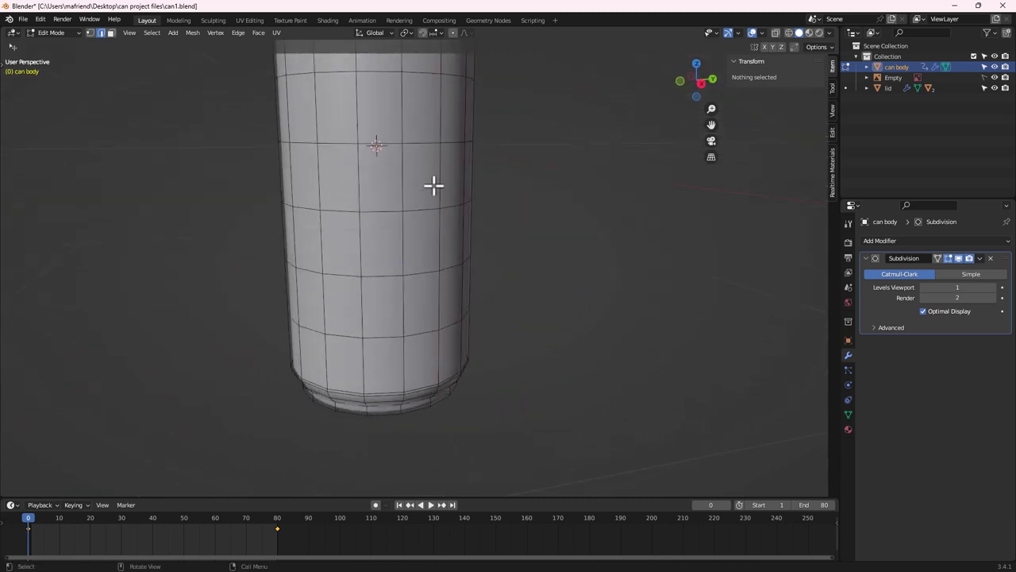
pyautogui.moveTo(433, 185); pyautogui.dragTo(426, 220, button='middle')
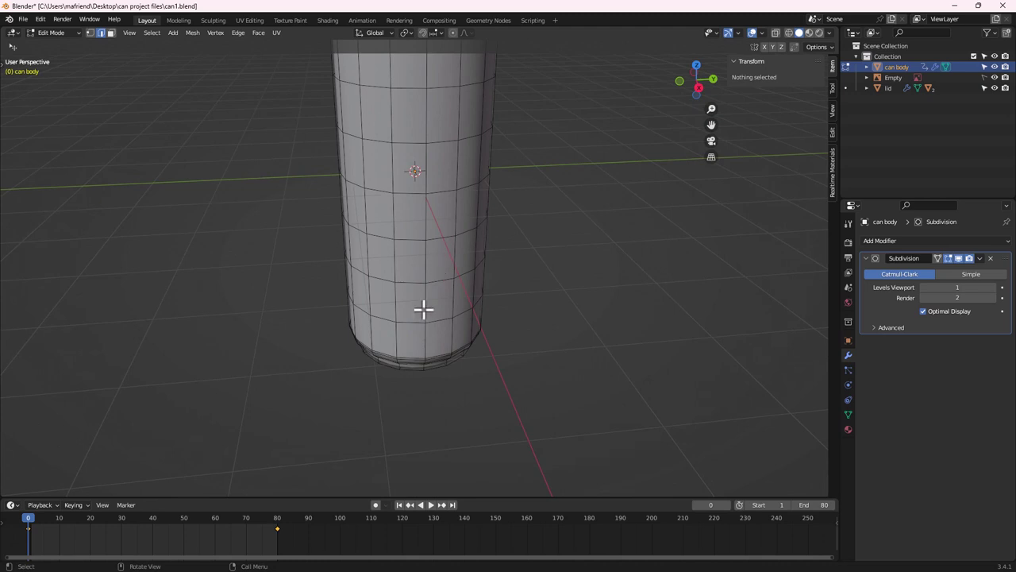
pyautogui.scroll(3, 426, 351)
pyautogui.click(429, 407)
pyautogui.moveTo(429, 408); pyautogui.dragTo(436, 364, button='middle')
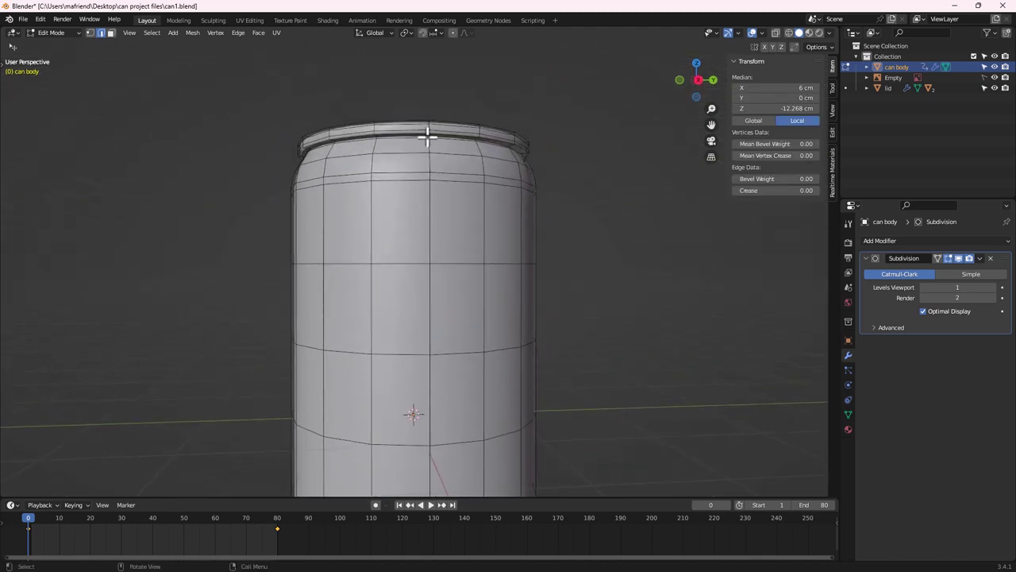
pyautogui.scroll(2, 435, 124)
pyautogui.moveTo(445, 109); pyautogui.dragTo(392, 177, button='middle')
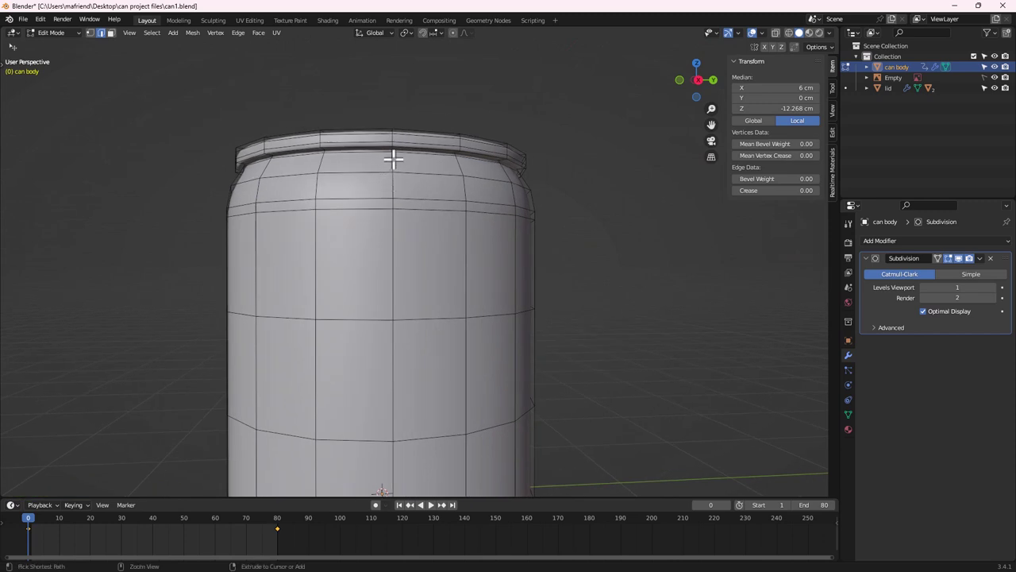
pyautogui.keyDown('ctrl'); pyautogui.click(392, 158); pyautogui.keyUp('ctrl')
pyautogui.scroll(-3, 393, 159)
pyautogui.moveTo(444, 314); pyautogui.dragTo(421, 118, button='middle')
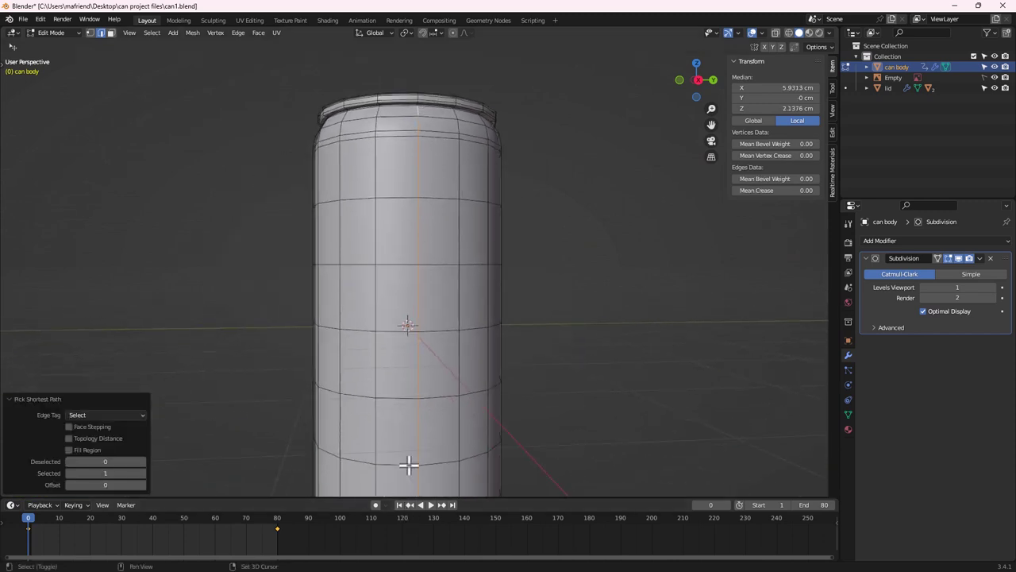
pyautogui.keyDown('shift'); pyautogui.moveTo(404, 481); pyautogui.dragTo(424, 331, button='middle'); pyautogui.keyUp('shift')
pyautogui.keyDown('shift'); pyautogui.moveTo(415, 481); pyautogui.dragTo(422, 388, button='middle'); pyautogui.keyUp('shift')
pyautogui.rightClick(418, 352)
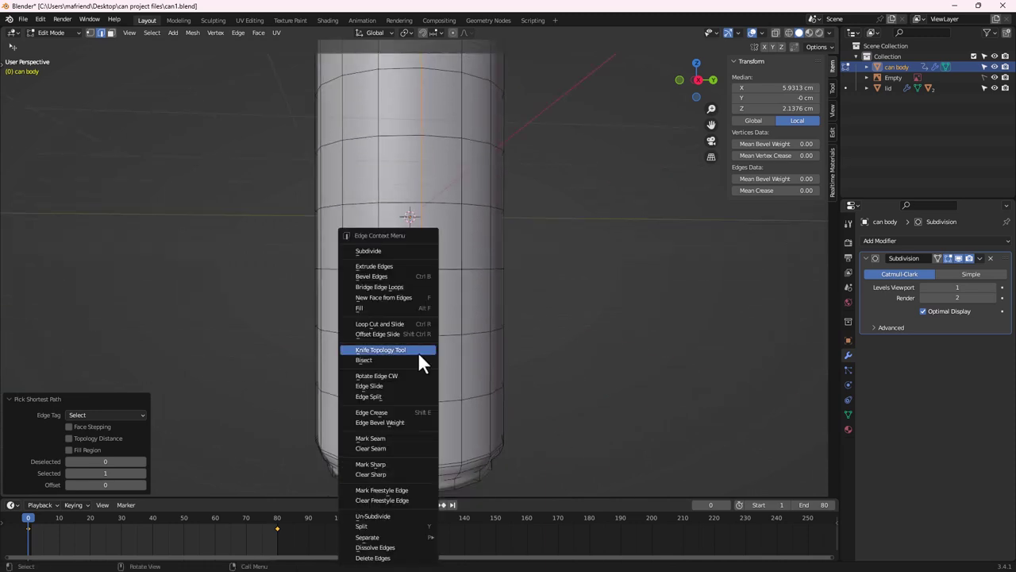
pyautogui.click(394, 438)
# Mark the horizontal edge loop at the lower end of the vertical seam as a seam
pyautogui.moveTo(394, 438); pyautogui.dragTo(415, 388, button='middle')
pyautogui.click(413, 400)
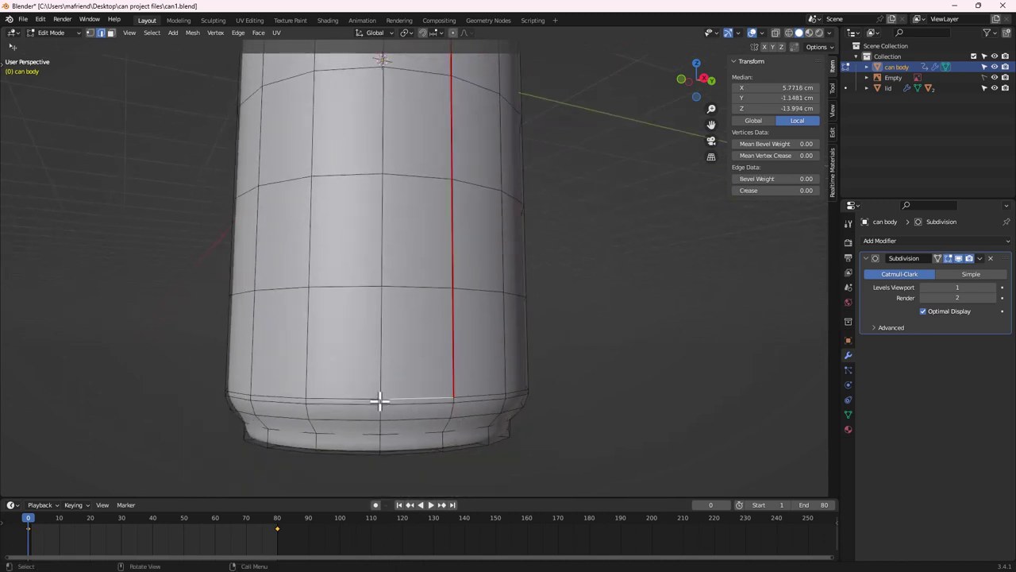
pyautogui.keyDown('alt'); pyautogui.click(428, 398); pyautogui.keyUp('alt')
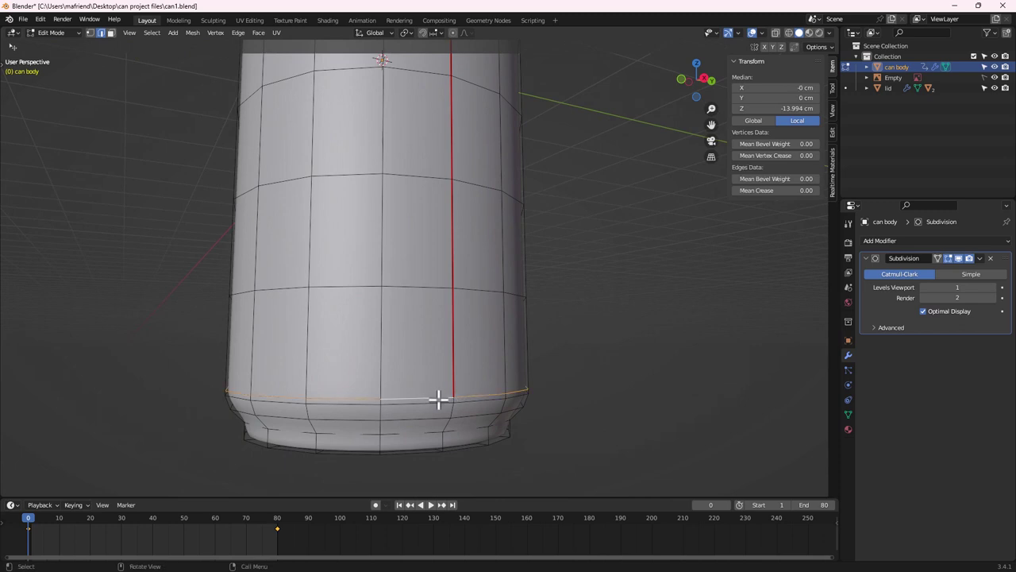
pyautogui.rightClick(419, 398)
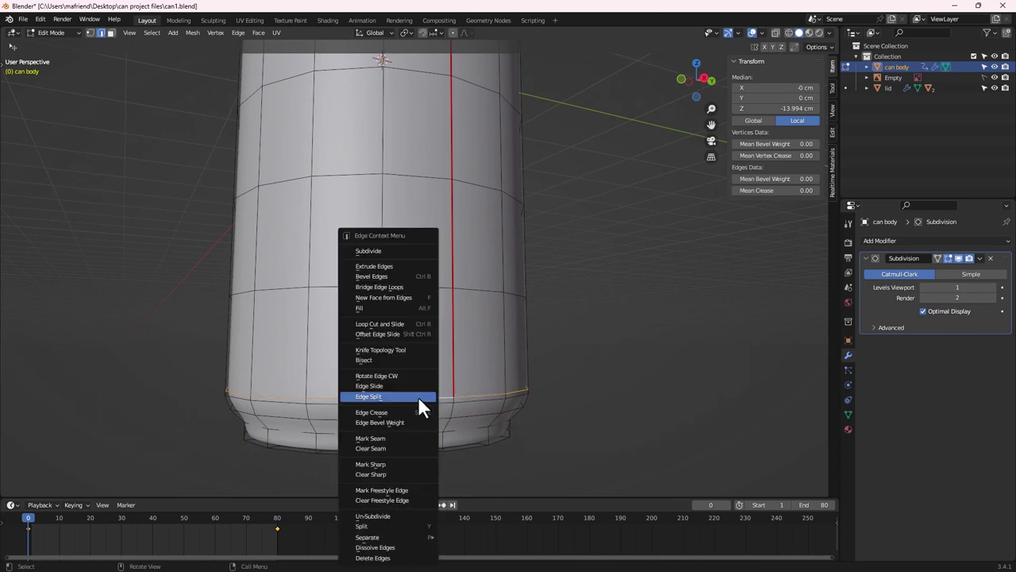
pyautogui.click(405, 439)
# Mark the edge loop just under the can's upper rim as a seam
pyautogui.moveTo(420, 358); pyautogui.dragTo(413, 246, button='middle')
pyautogui.scroll(3, 426, 270)
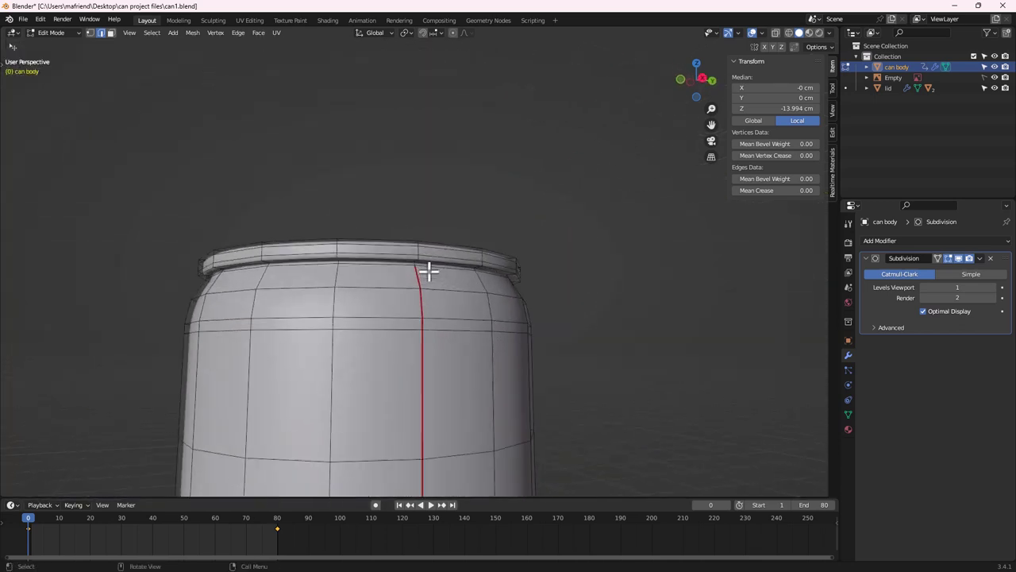
pyautogui.keyDown('alt'); pyautogui.click(379, 264); pyautogui.keyUp('alt')
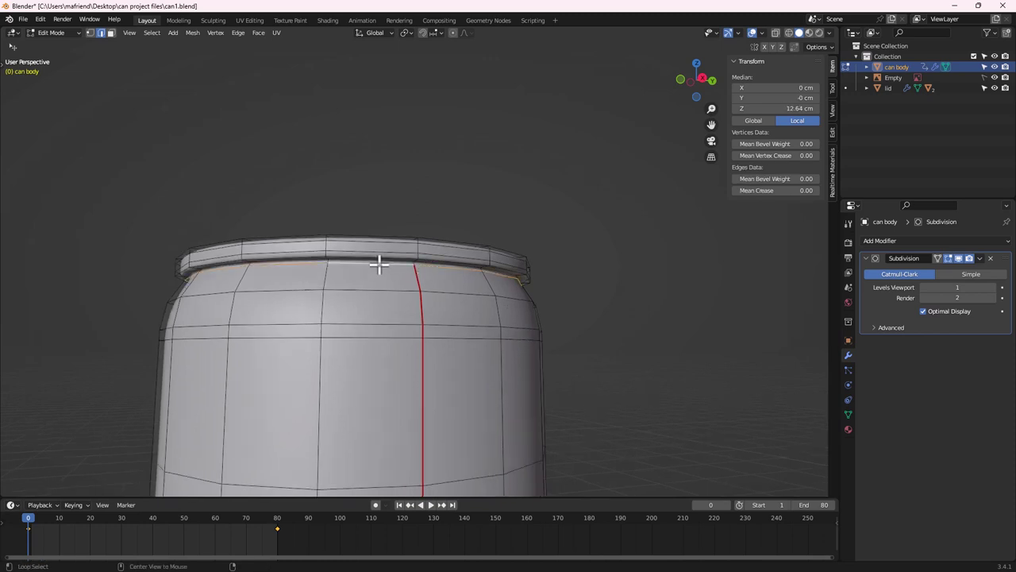
pyautogui.rightClick(381, 266)
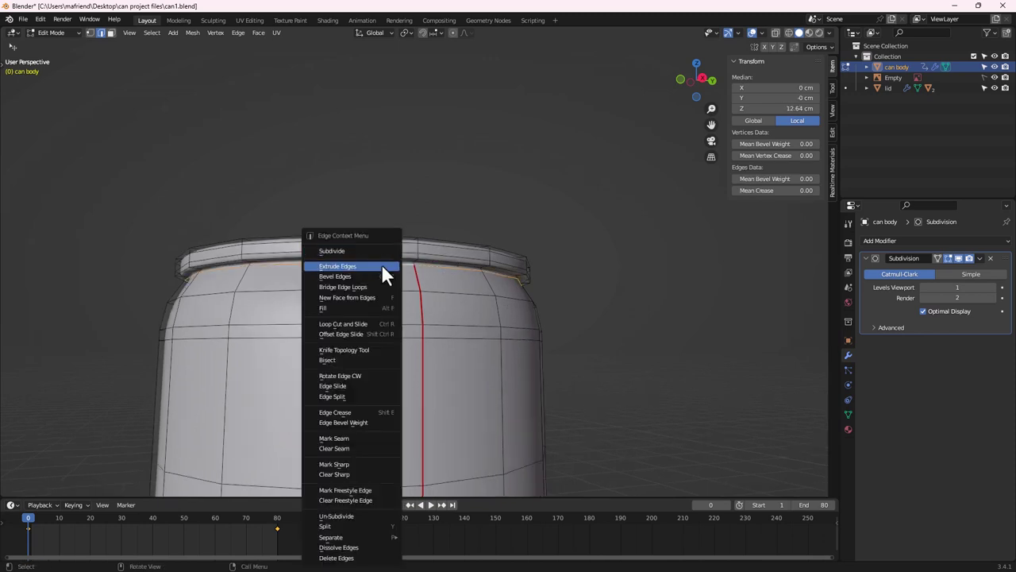
pyautogui.click(345, 440)
# Enlarge the timeline area and change it to the Shader Editor
pyautogui.scroll(-8, 345, 438)
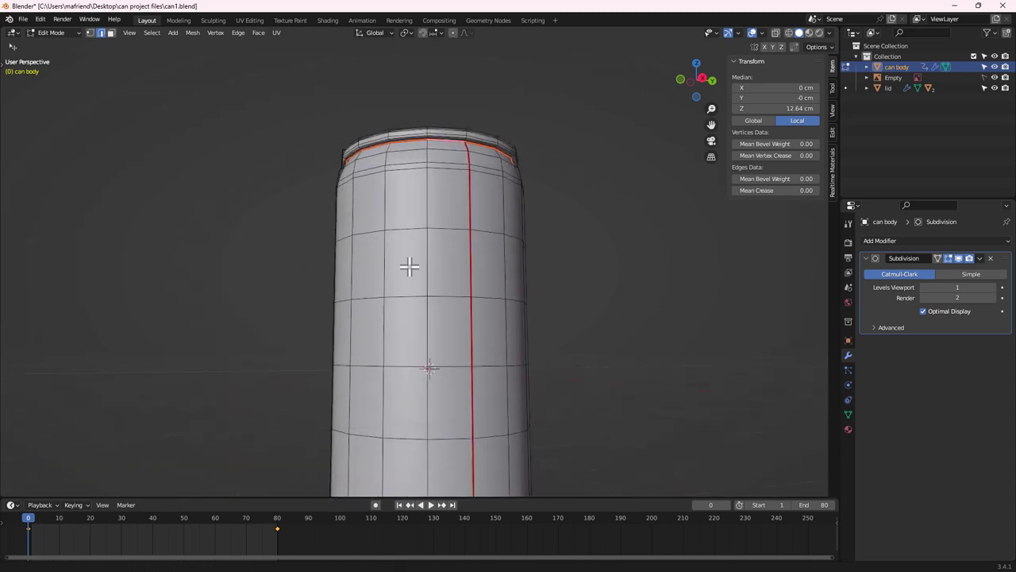
pyautogui.moveTo(433, 316); pyautogui.dragTo(363, 358, button='middle')
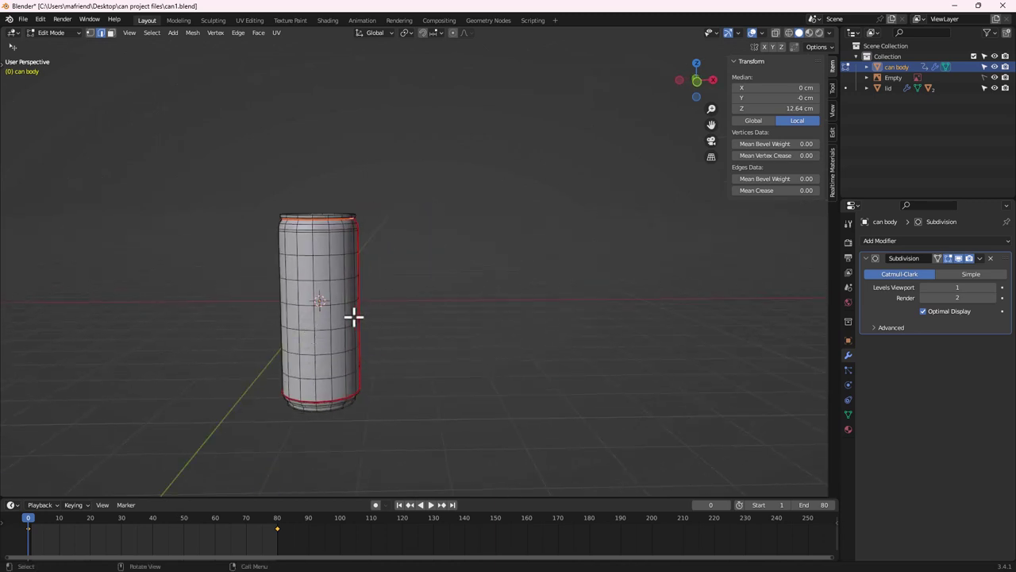
pyautogui.moveTo(356, 315); pyautogui.dragTo(333, 294, button='middle')
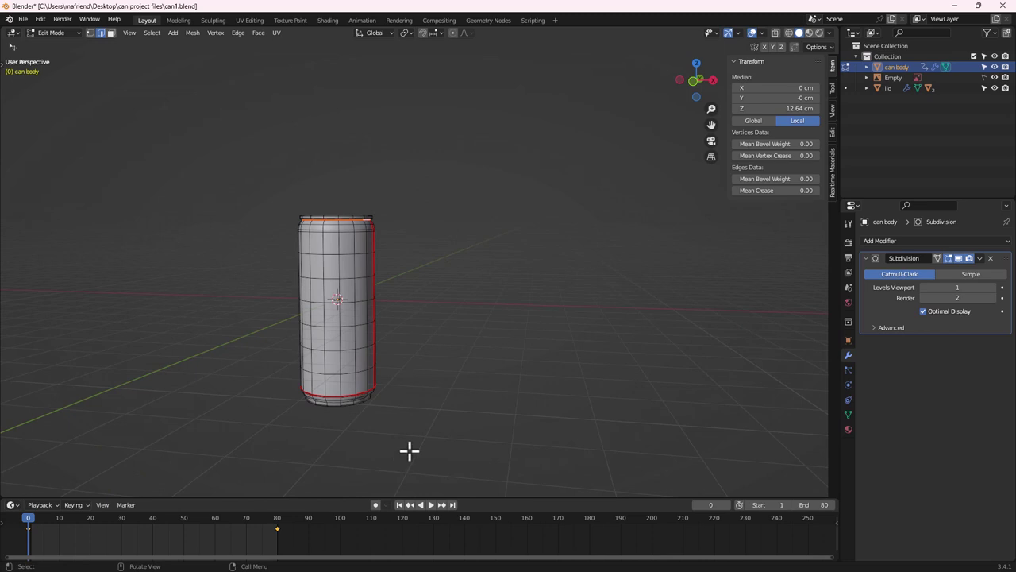
pyautogui.moveTo(354, 498); pyautogui.dragTo(370, 352)
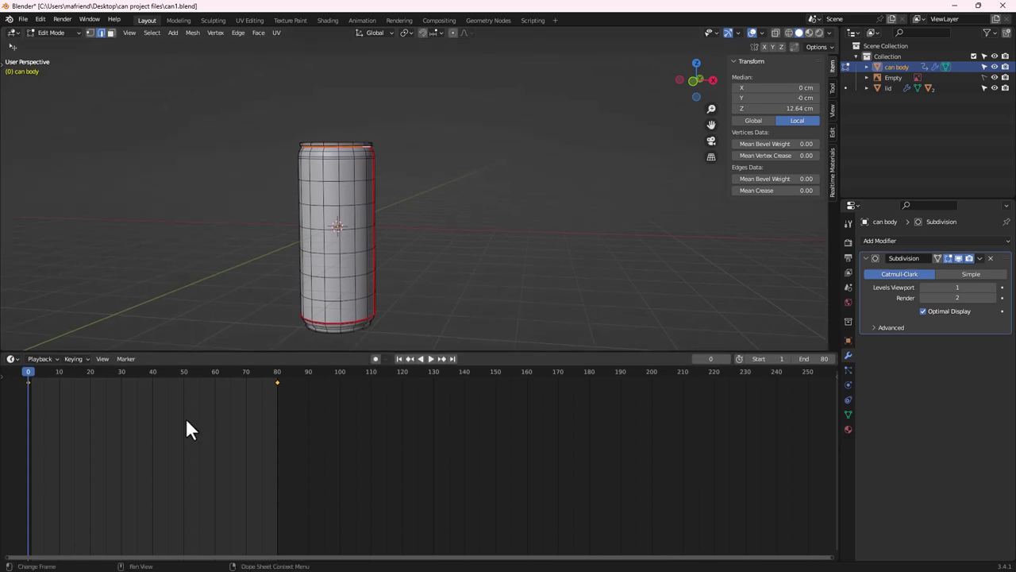
pyautogui.click(12, 358)
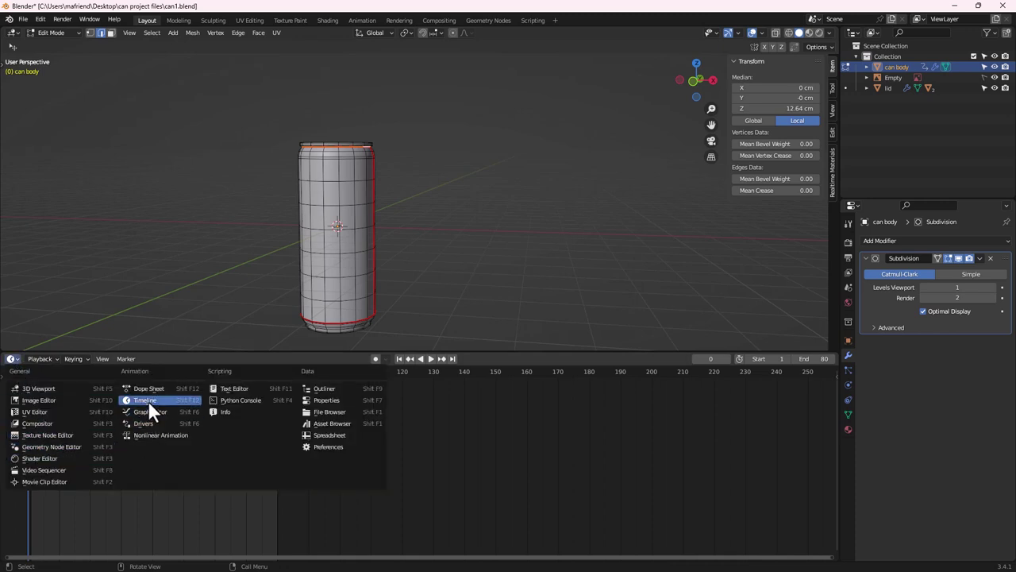
pyautogui.click(49, 458)
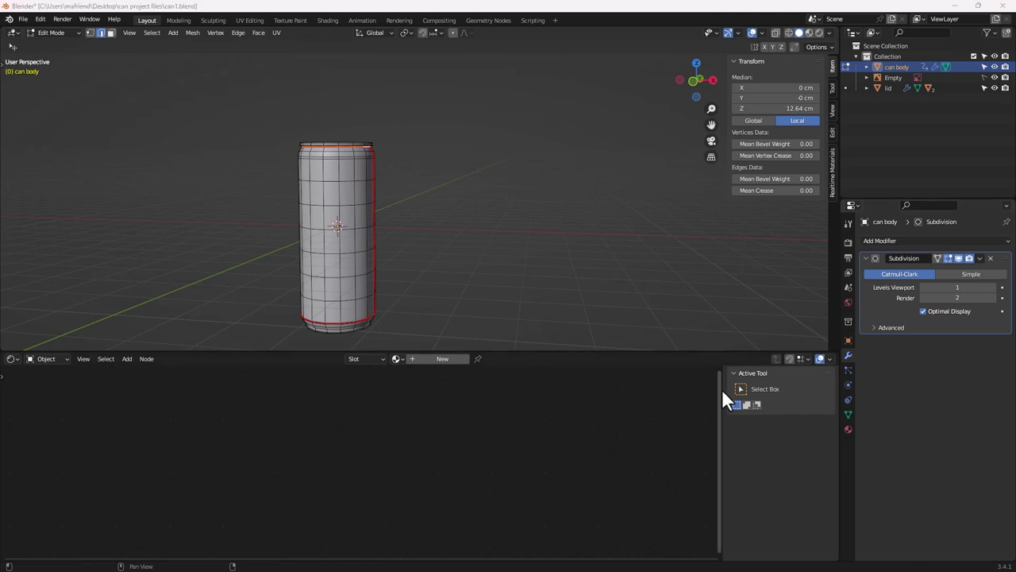
# Return the can body to Object Mode, create a new material for it and name the material SILVER
pyautogui.moveTo(404, 211); pyautogui.dragTo(367, 210, button='middle')
pyautogui.scroll(1, 361, 211)
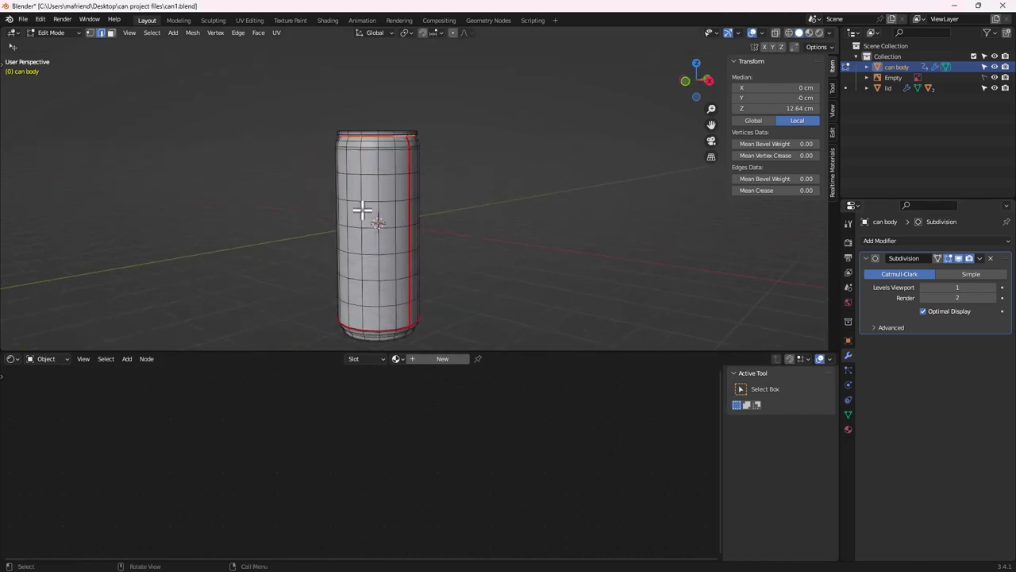
pyautogui.keyDown('shift'); pyautogui.moveTo(390, 243); pyautogui.dragTo(420, 227, button='middle'); pyautogui.keyUp('shift')
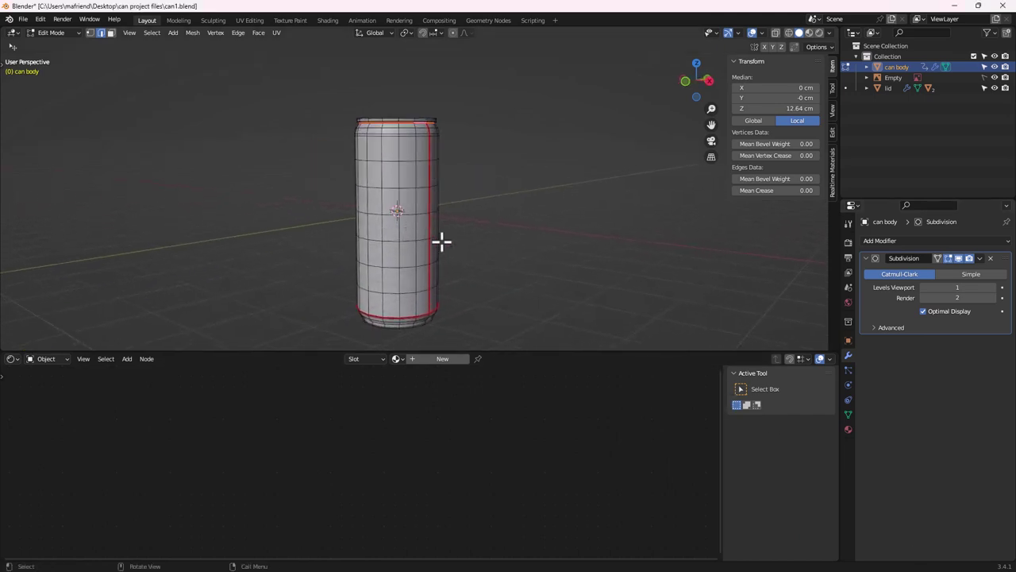
pyautogui.press('Tab')
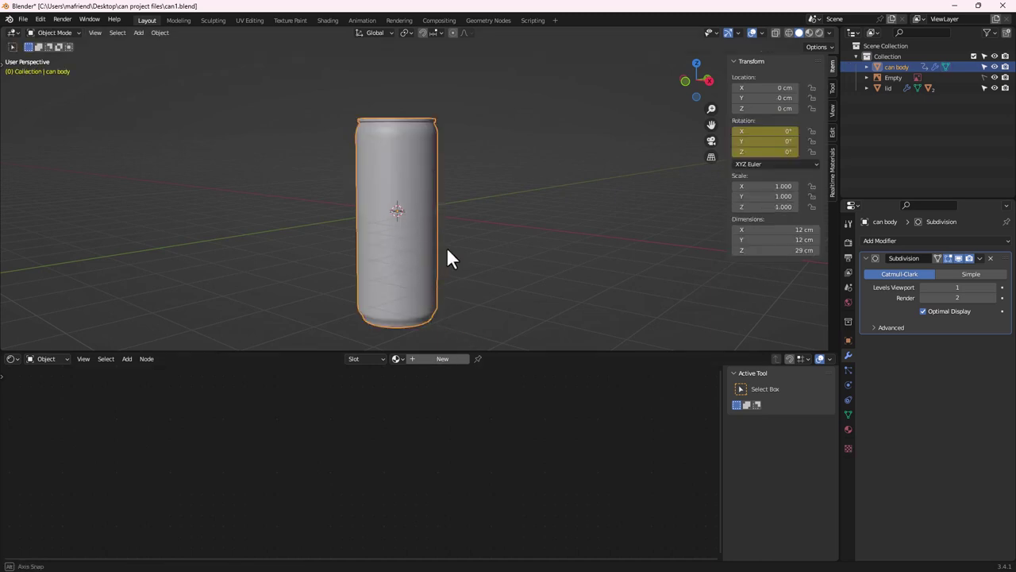
pyautogui.moveTo(449, 258); pyautogui.dragTo(408, 220, button='middle')
pyautogui.click(444, 361)
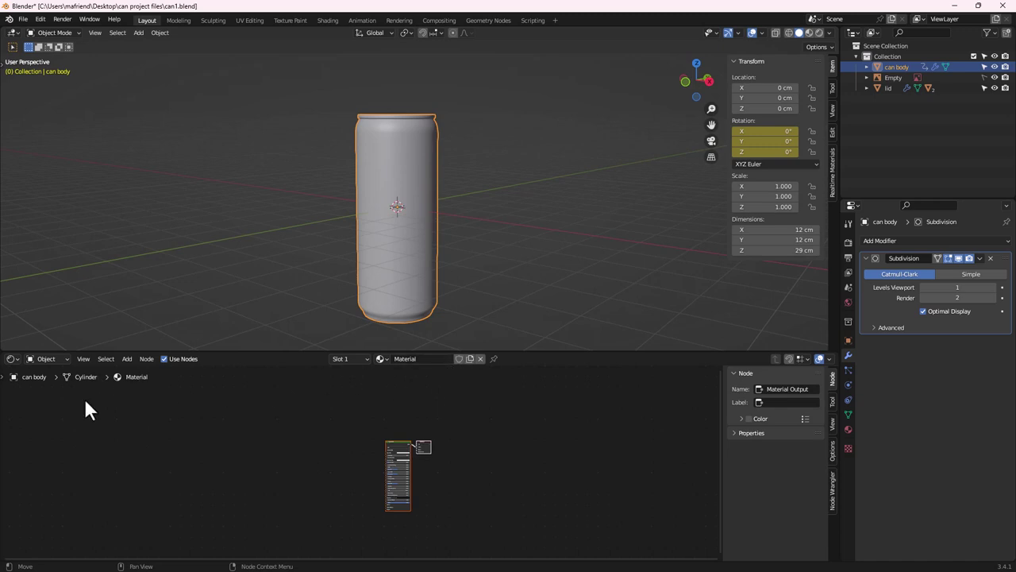
pyautogui.click(12, 359)
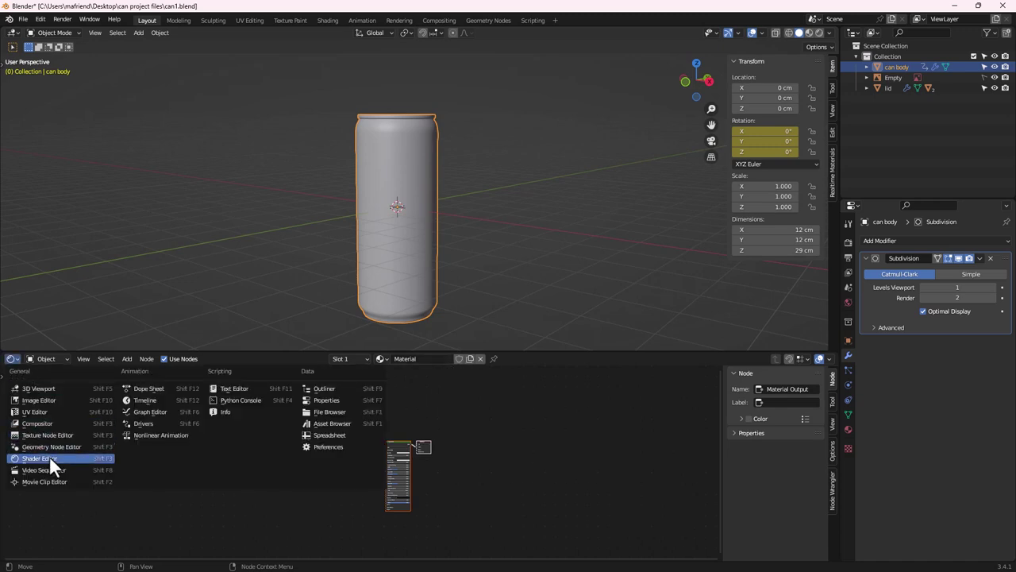
pyautogui.click(47, 458)
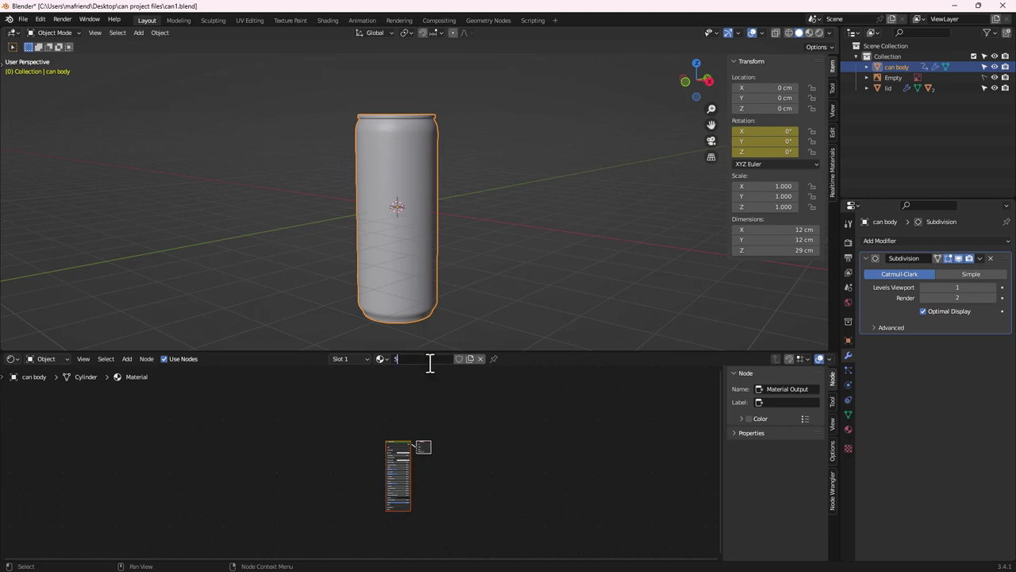
pyautogui.press('Return')
# Set the SILVER material's Principled shader to Metallic 1.000, a pure white base color and Roughness 0.200
pyautogui.scroll(6, 405, 506)
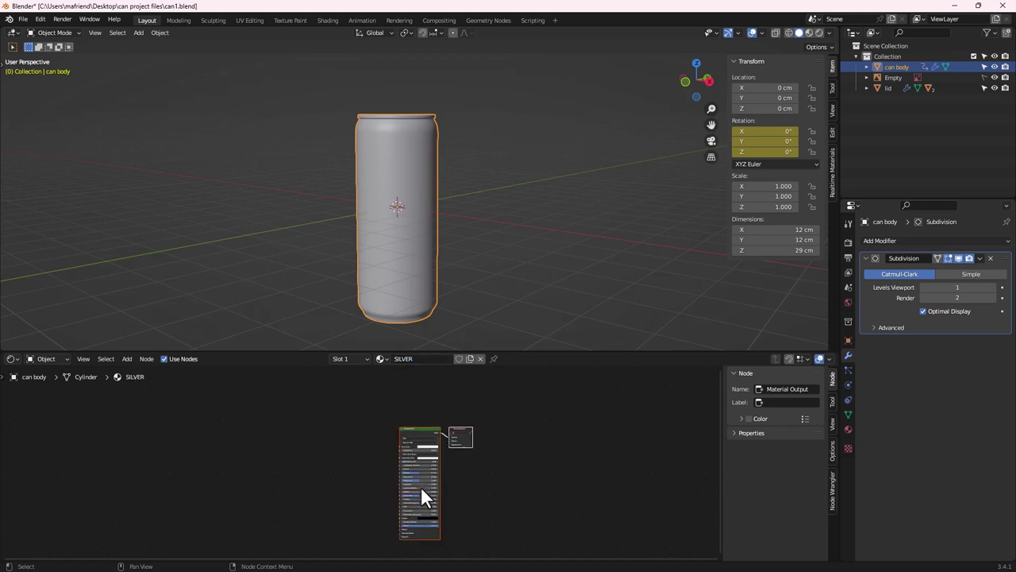
pyautogui.moveTo(514, 351); pyautogui.dragTo(513, 252)
pyautogui.scroll(3, 469, 449)
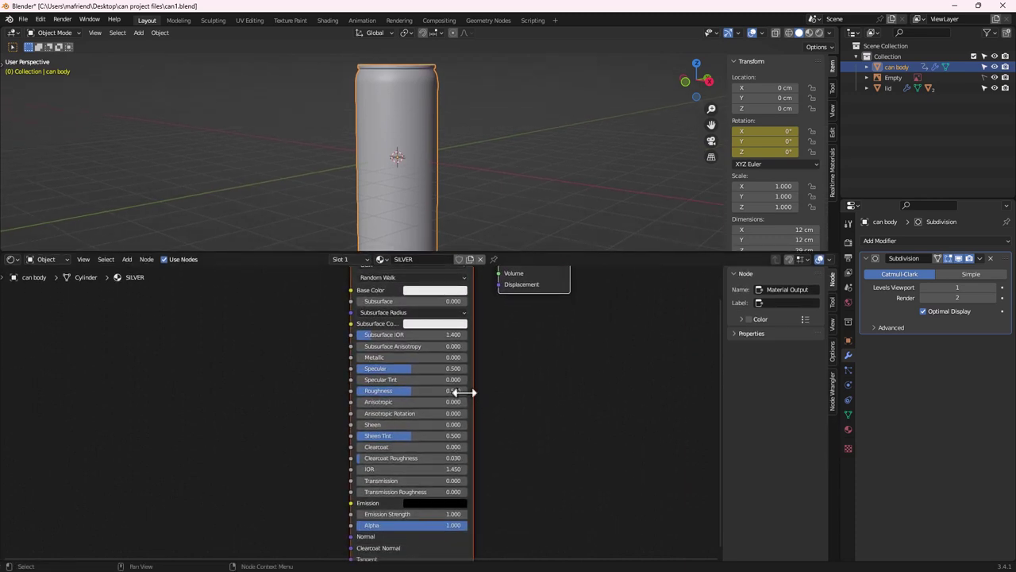
pyautogui.moveTo(370, 357); pyautogui.dragTo(465, 359)
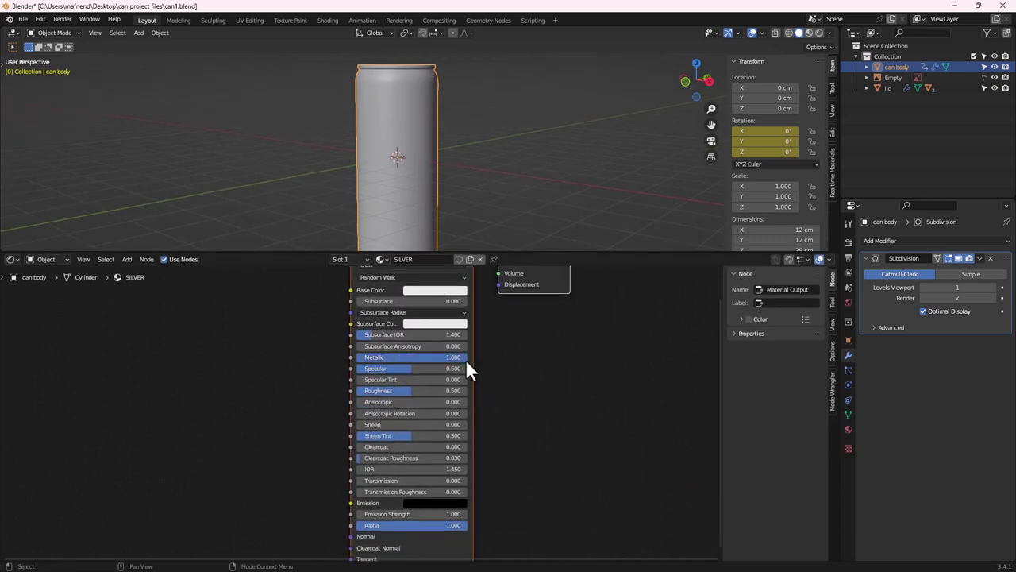
pyautogui.click(454, 290)
pyautogui.moveTo(398, 388)
pyautogui.mouseDown()
pyautogui.moveTo(378, 389)
pyautogui.moveTo(388, 388)
pyautogui.mouseUp()
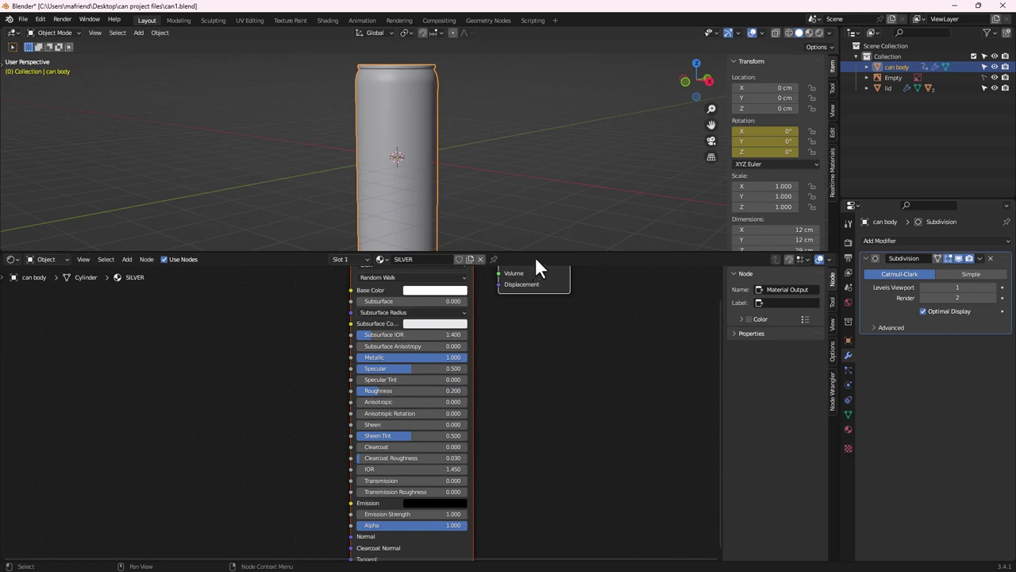
# Enlarge the 3D viewport area, hide its sidebar and split it vertically into two side-by-side viewports
pyautogui.moveTo(541, 251); pyautogui.dragTo(533, 386)
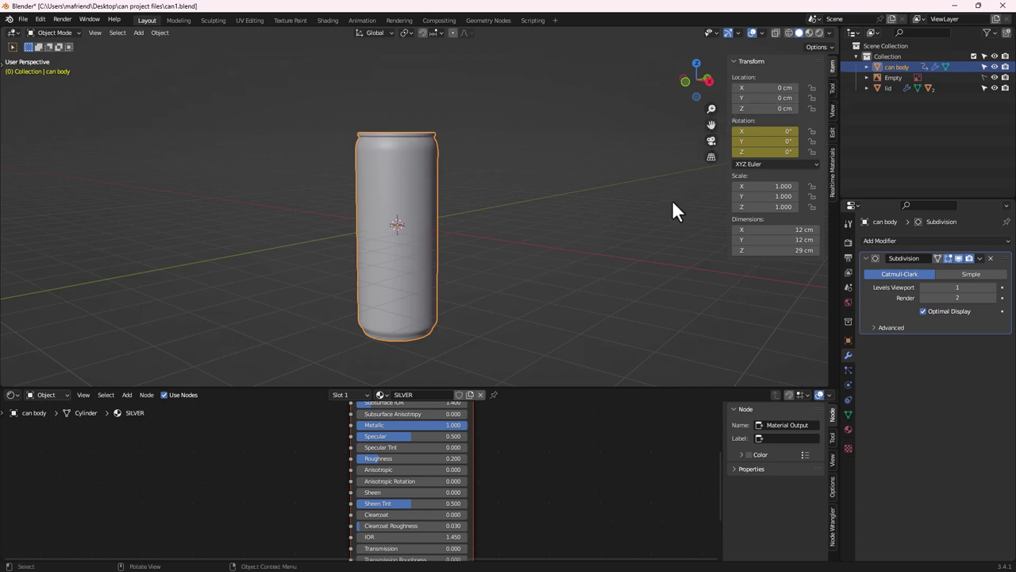
pyautogui.press('n')
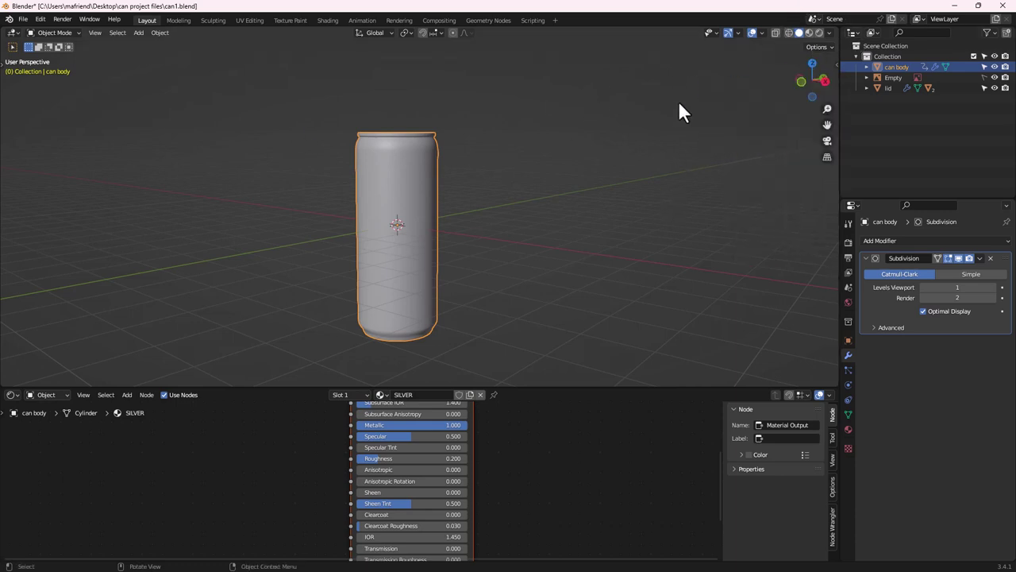
pyautogui.moveTo(838, 24); pyautogui.dragTo(464, 171)
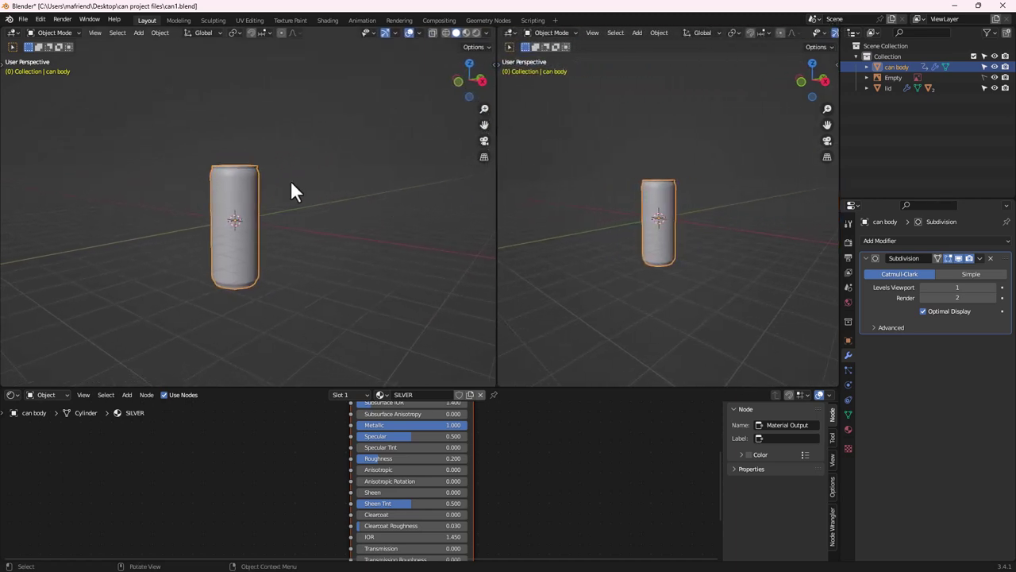
# Add a camera to the scene at the world origin
pyautogui.scroll(-3, 298, 188)
pyautogui.moveTo(249, 204); pyautogui.dragTo(285, 215, button='middle')
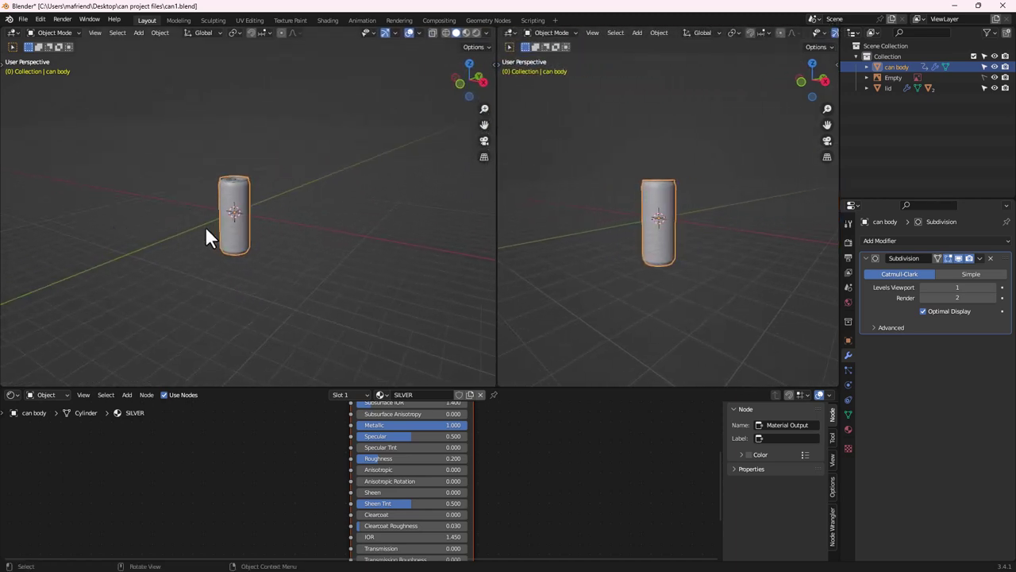
pyautogui.hotkey('shift', 'a')
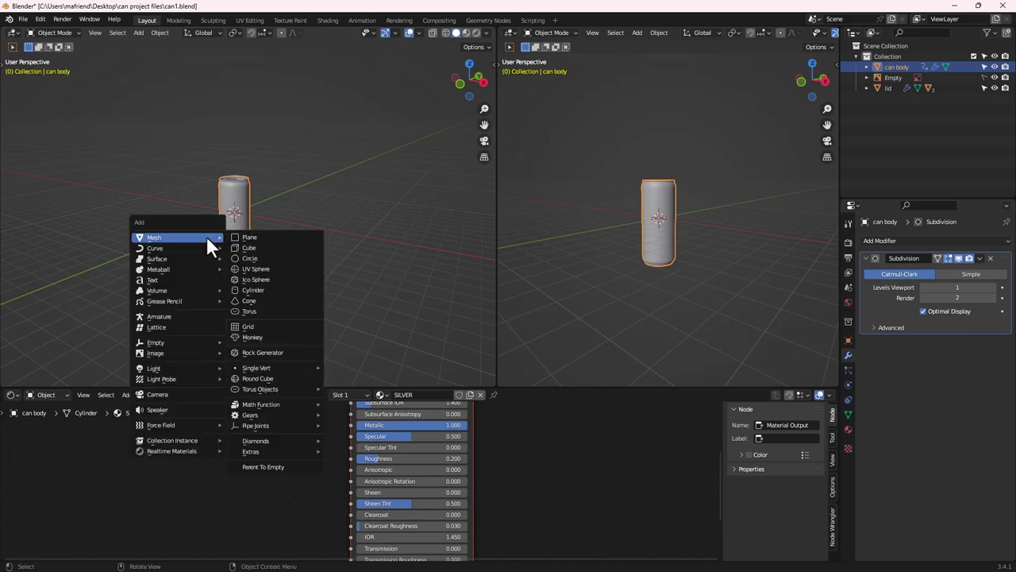
pyautogui.moveTo(172, 346)
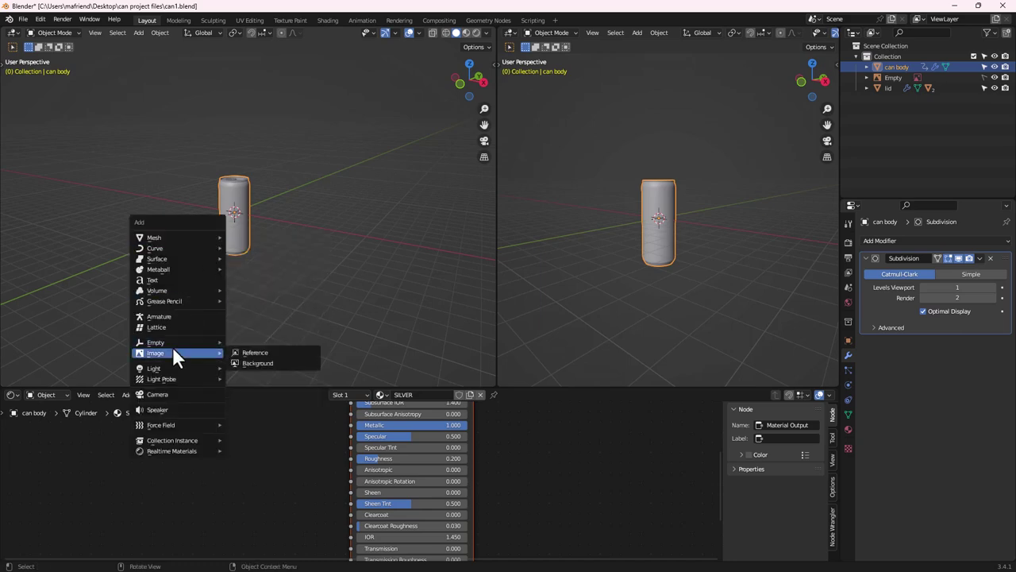
pyautogui.click(164, 394)
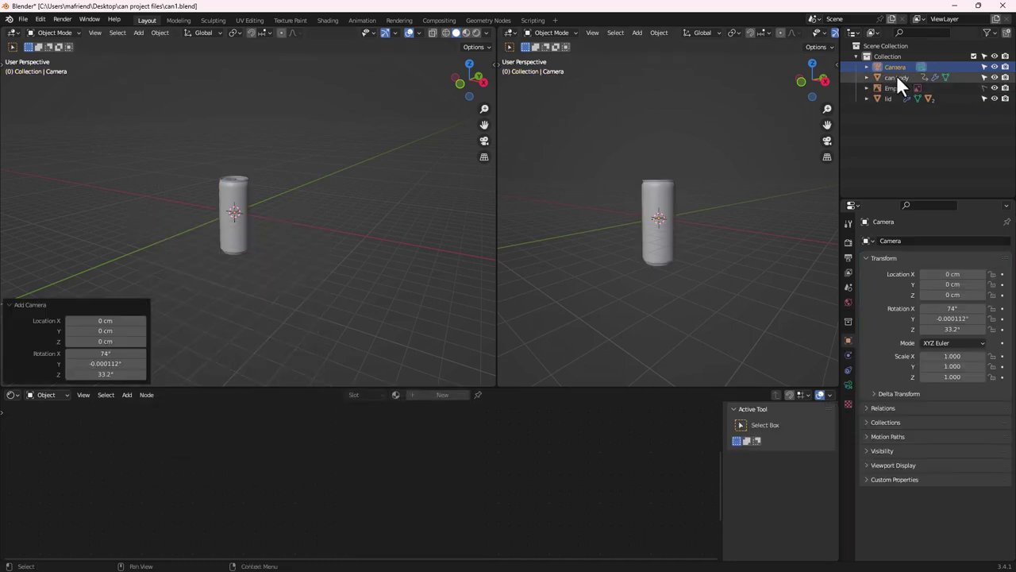
pyautogui.moveTo(334, 211); pyautogui.dragTo(231, 220, button='middle')
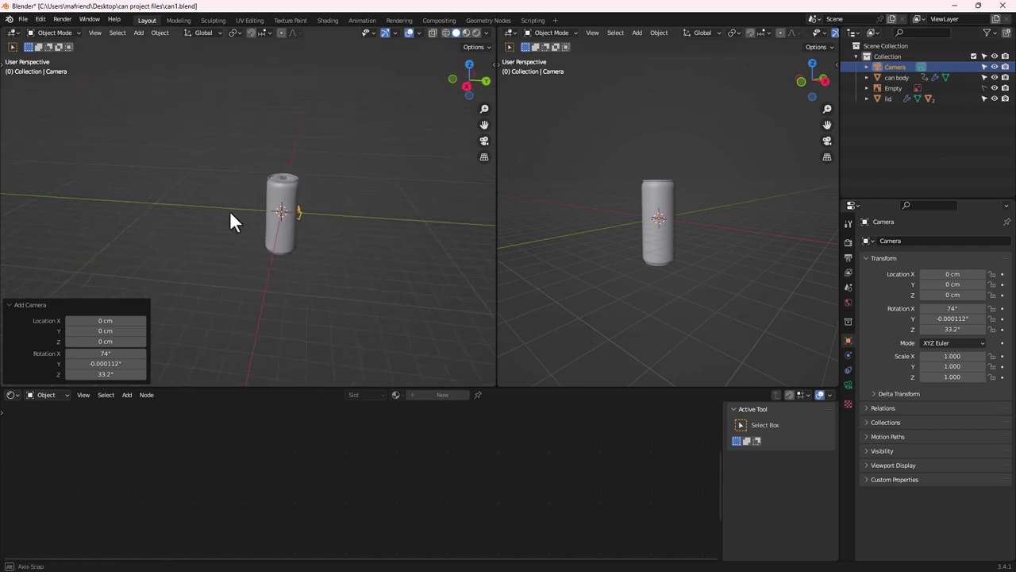
pyautogui.scroll(3, 333, 225)
pyautogui.moveTo(334, 225); pyautogui.dragTo(378, 266, button='middle')
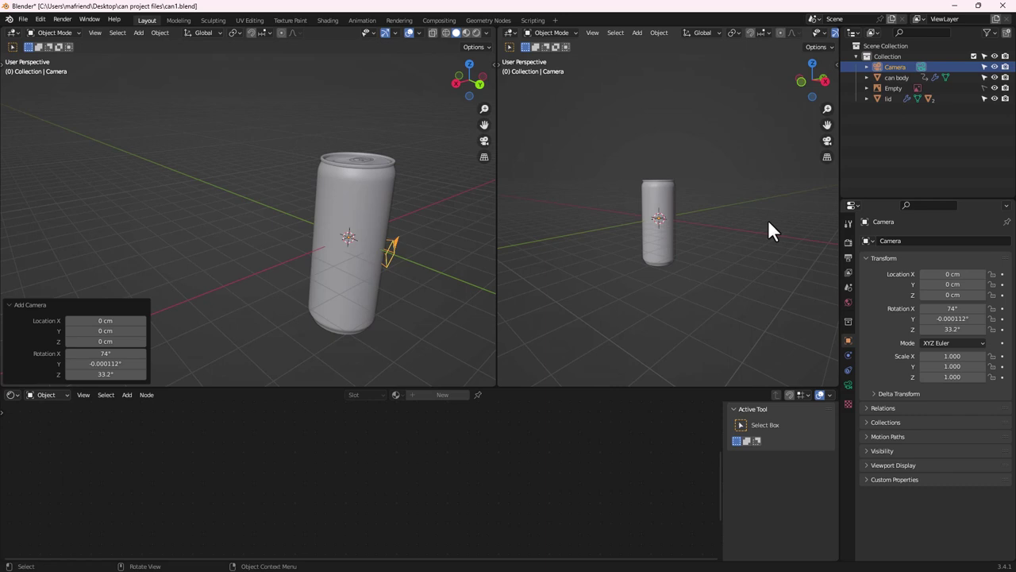
# Switch the second viewport to the camera's view and lock the camera to the view
pyautogui.click(826, 142)
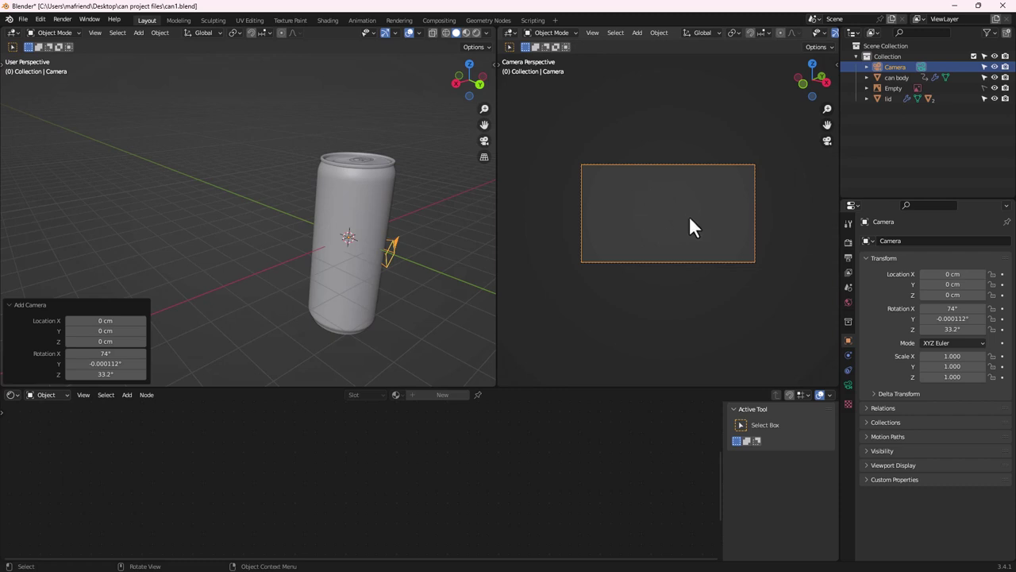
pyautogui.scroll(3, 687, 226)
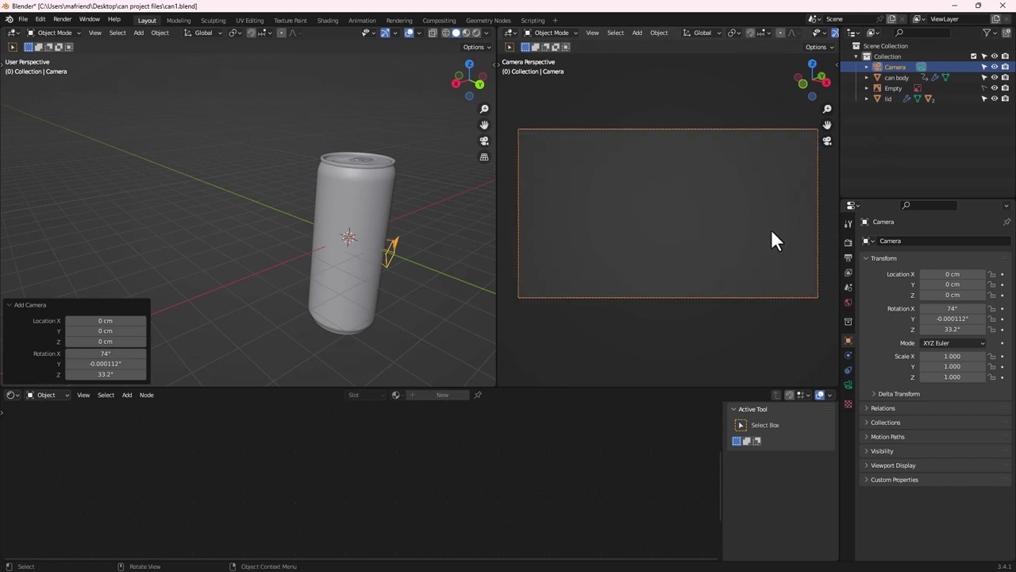
pyautogui.press('n')
pyautogui.click(832, 111)
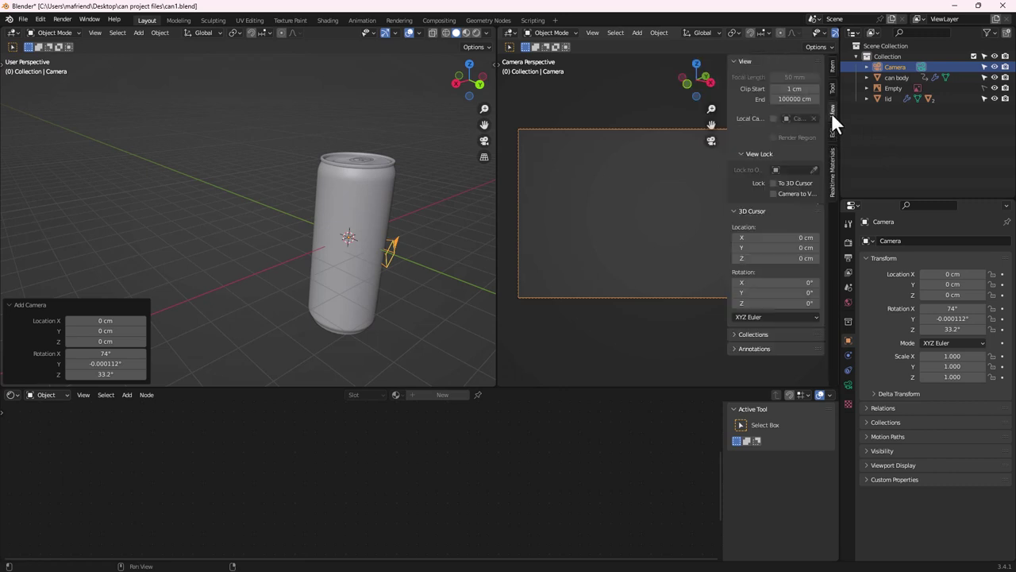
pyautogui.click(774, 194)
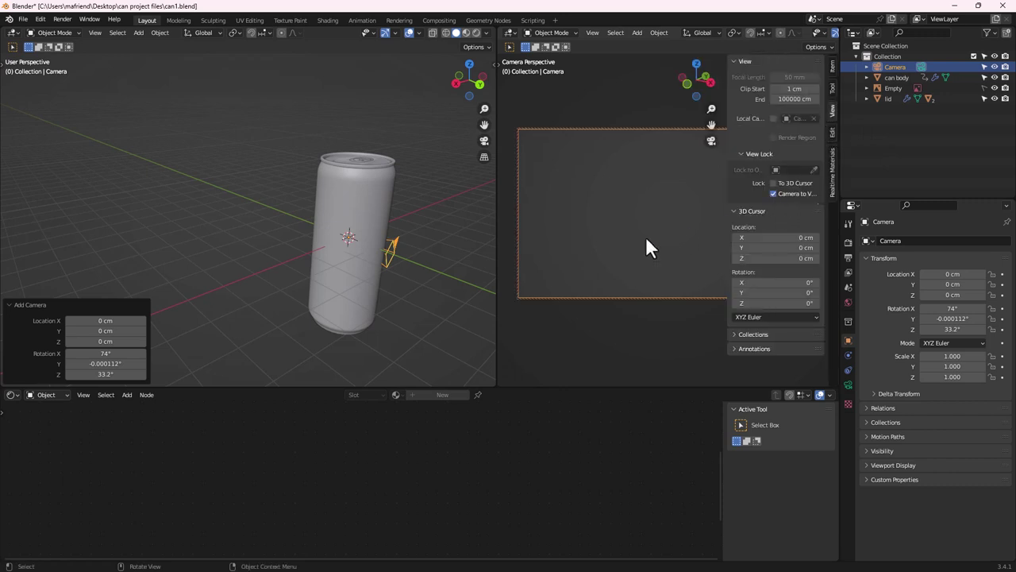
pyautogui.press('n')
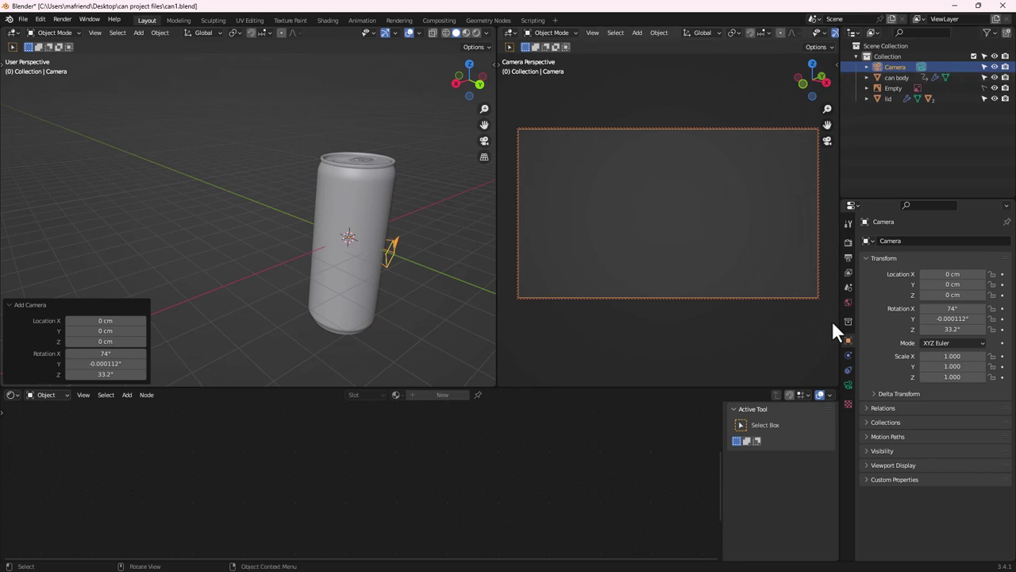
# Pull the camera back to see the can, switch the camera viewport to Material Preview shading and move closer to the can
pyautogui.scroll(-5, 691, 221)
pyautogui.moveTo(670, 226); pyautogui.dragTo(677, 180, button='middle')
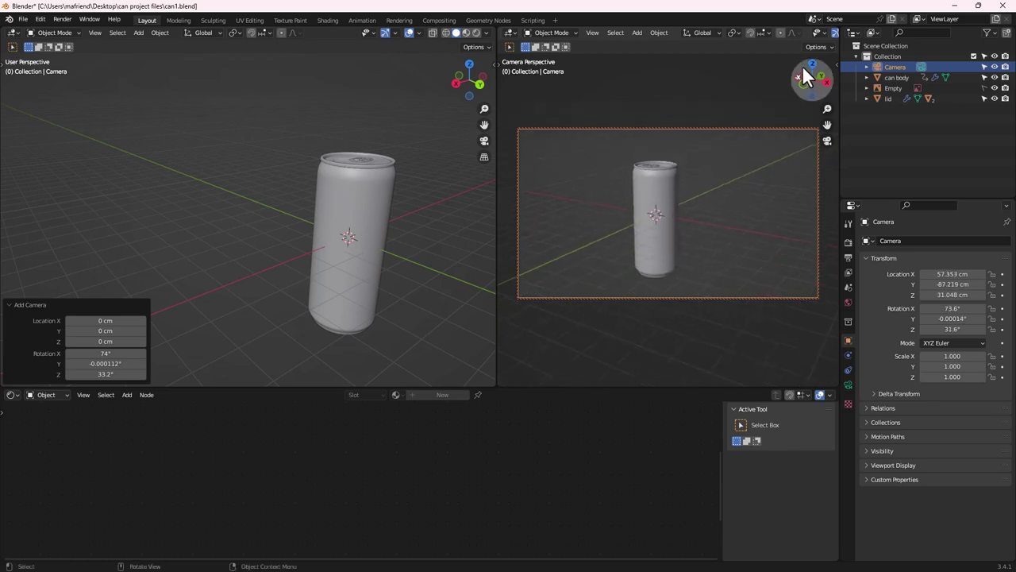
pyautogui.scroll(-4, 790, 32)
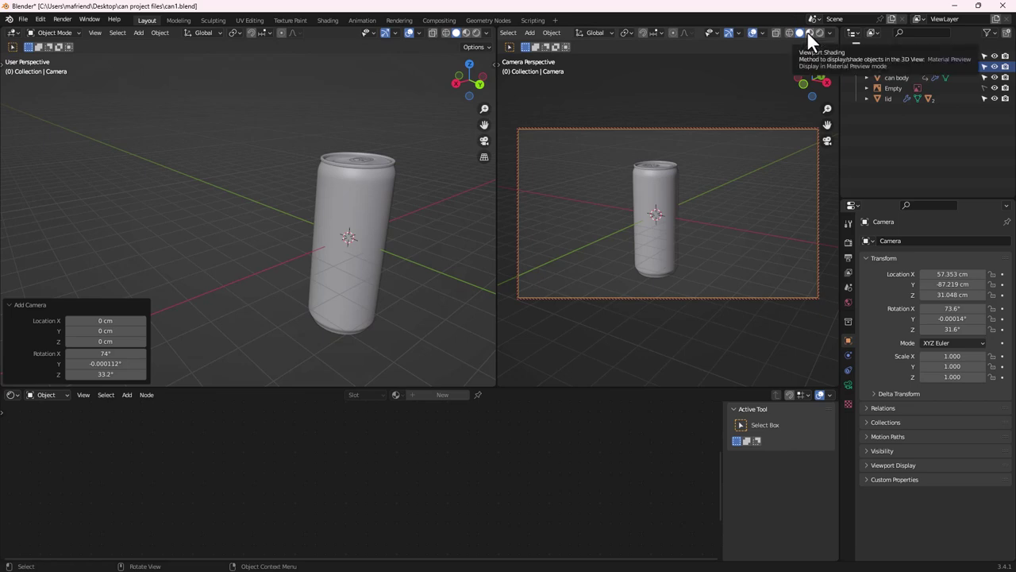
pyautogui.click(806, 31)
pyautogui.moveTo(623, 231)
pyautogui.mouseDown(button='middle')
pyautogui.moveTo(664, 206)
pyautogui.moveTo(676, 220)
pyautogui.moveTo(688, 207)
pyautogui.moveTo(632, 218)
pyautogui.mouseUp(button='middle')
pyautogui.scroll(4, 675, 219)
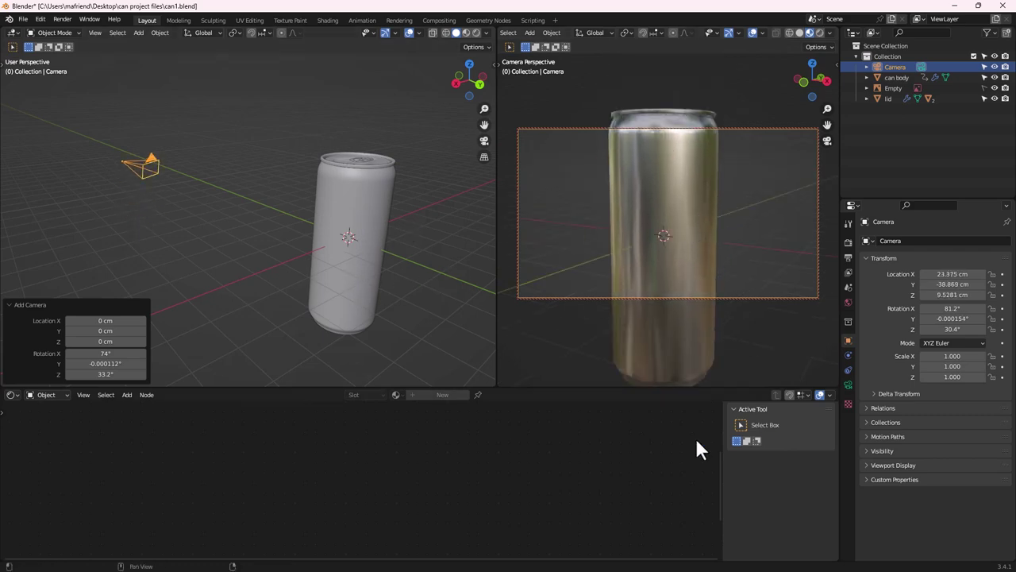
# In the can body's Edit Mode, use face selection to select all linked label-area faces delimited by seams
pyautogui.click(327, 229)
pyautogui.moveTo(384, 468); pyautogui.dragTo(381, 539, button='middle')
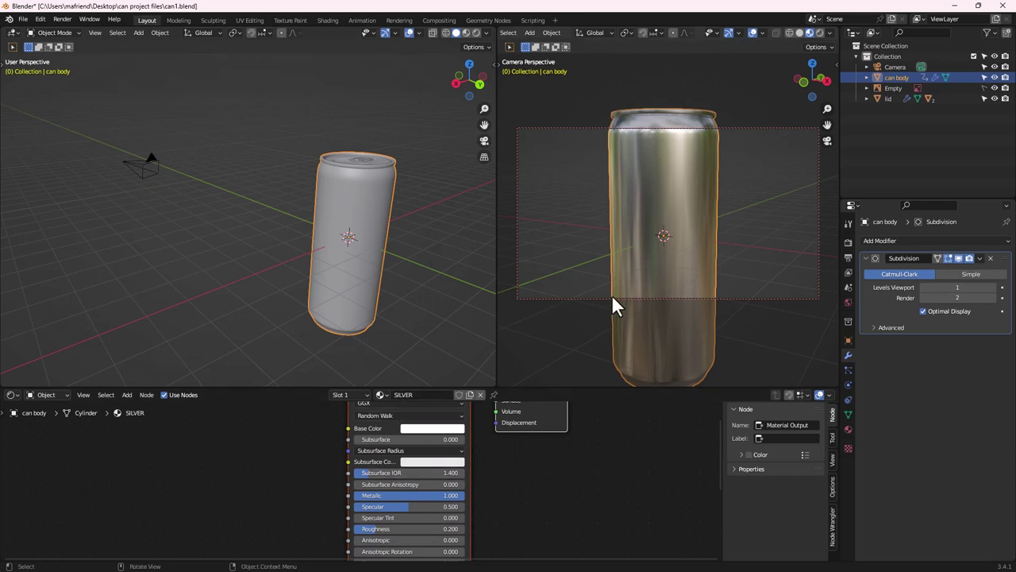
pyautogui.moveTo(239, 249); pyautogui.dragTo(356, 230, button='middle')
pyautogui.scroll(5, 337, 212)
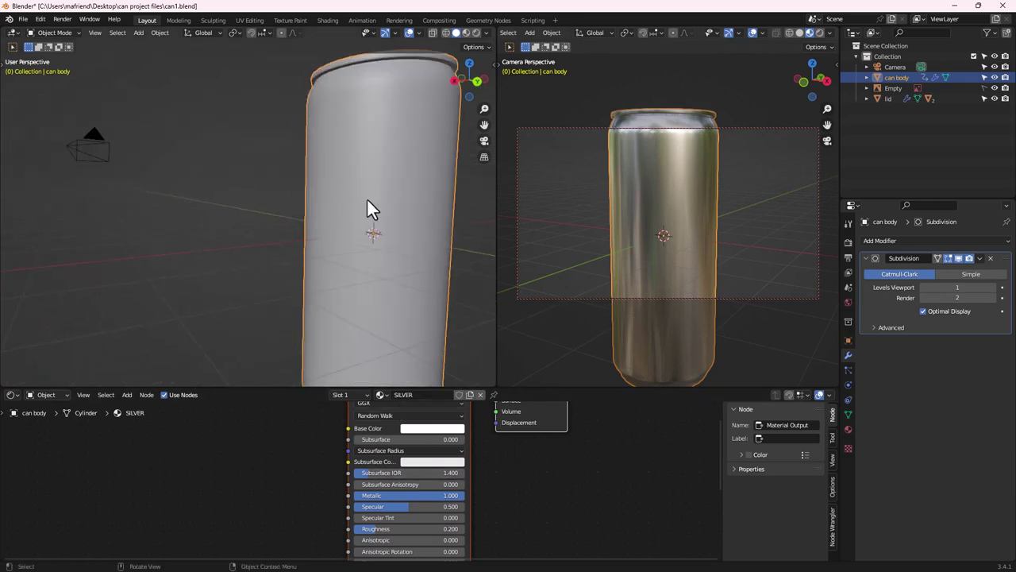
pyautogui.press('Tab')
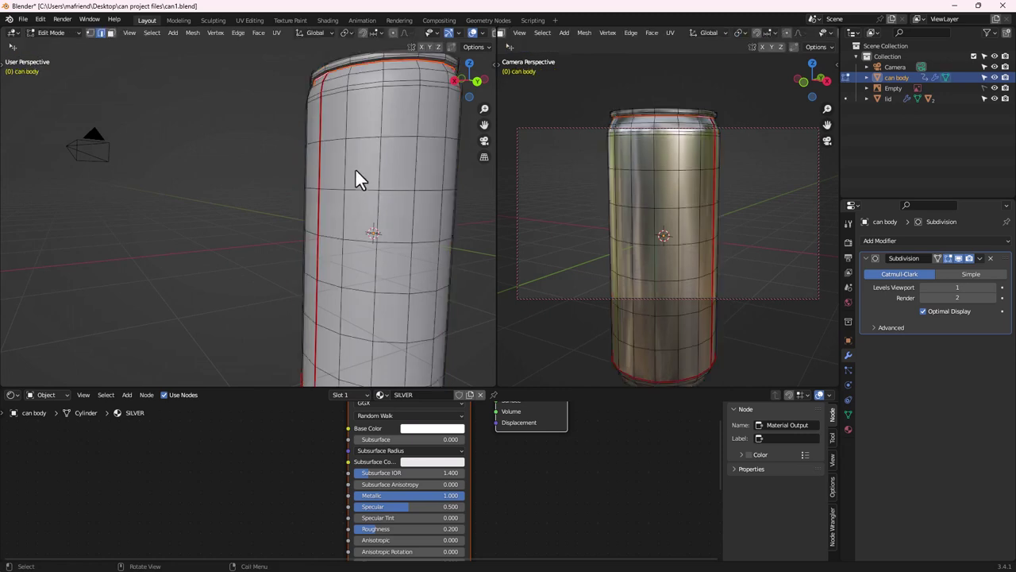
pyautogui.scroll(-6, 376, 188)
pyautogui.scroll(2, 199, 204)
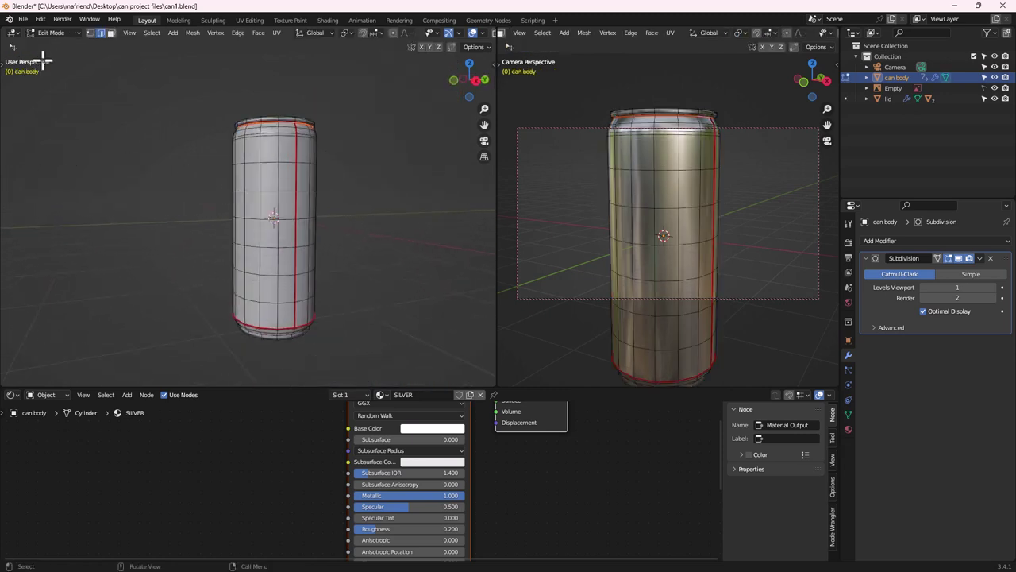
pyautogui.click(111, 35)
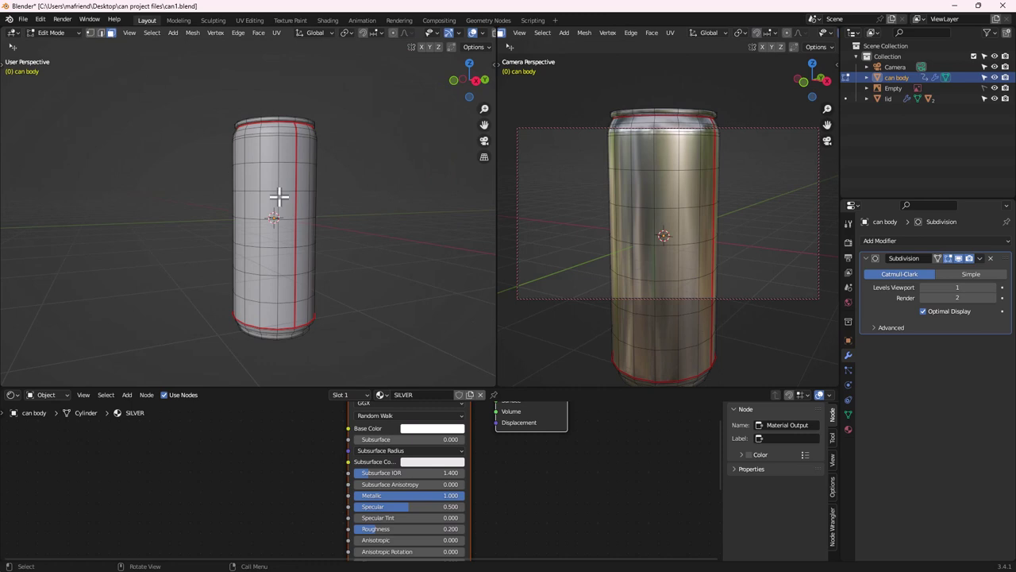
pyautogui.click(272, 200)
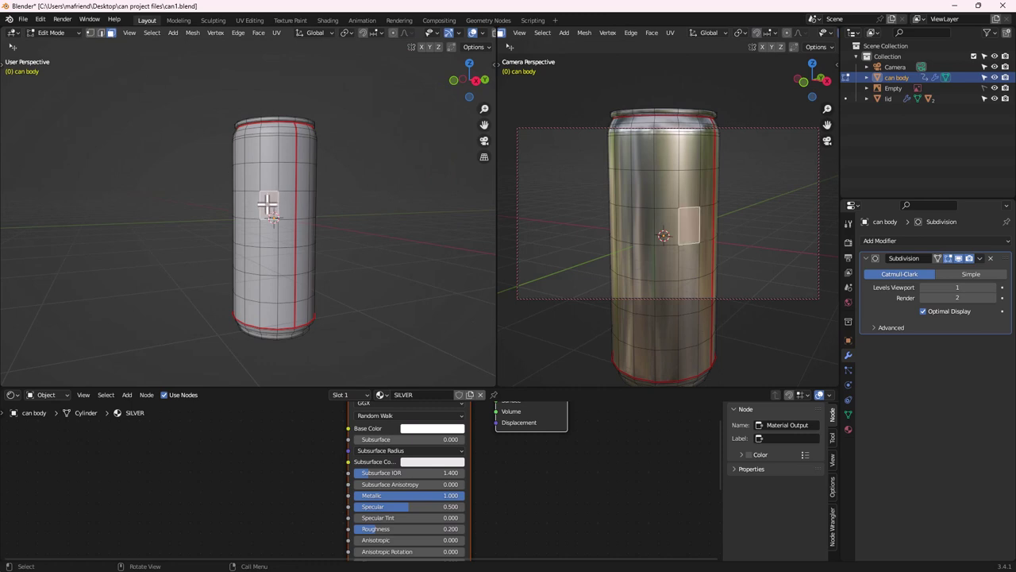
pyautogui.press('l')
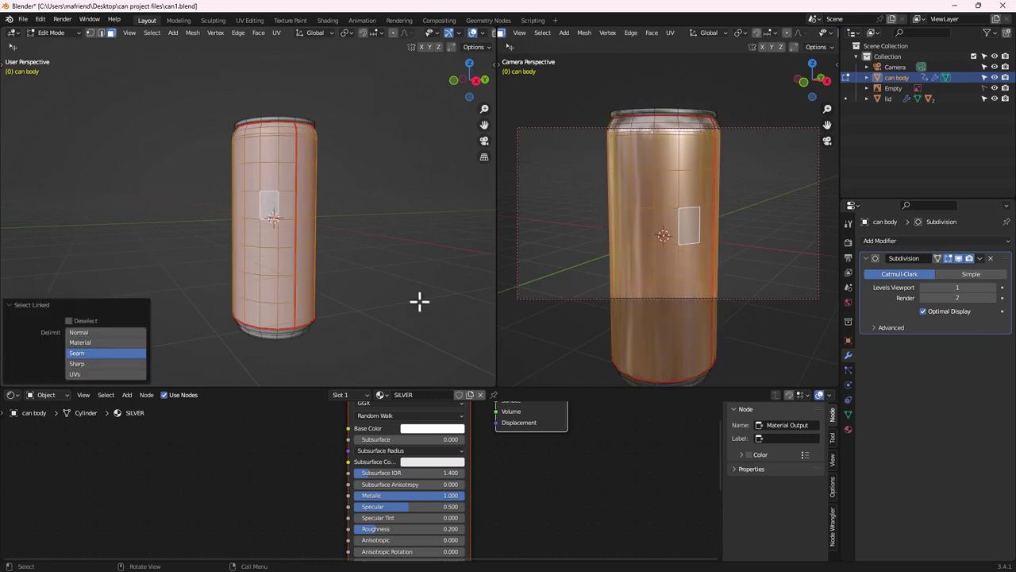
pyautogui.scroll(-3, 243, 175)
pyautogui.scroll(3, 256, 169)
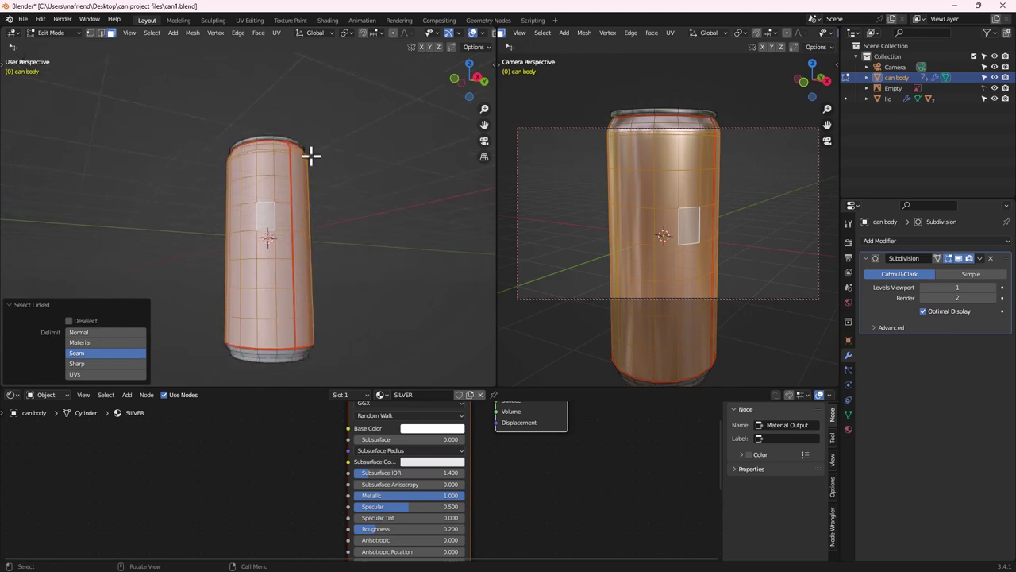
# Add a second material slot to the can body and create a new material in it
pyautogui.scroll(3, 277, 202)
pyautogui.moveTo(265, 249); pyautogui.dragTo(263, 201, button='middle')
pyautogui.scroll(-2, 336, 202)
pyautogui.moveTo(333, 208); pyautogui.dragTo(293, 294, button='middle')
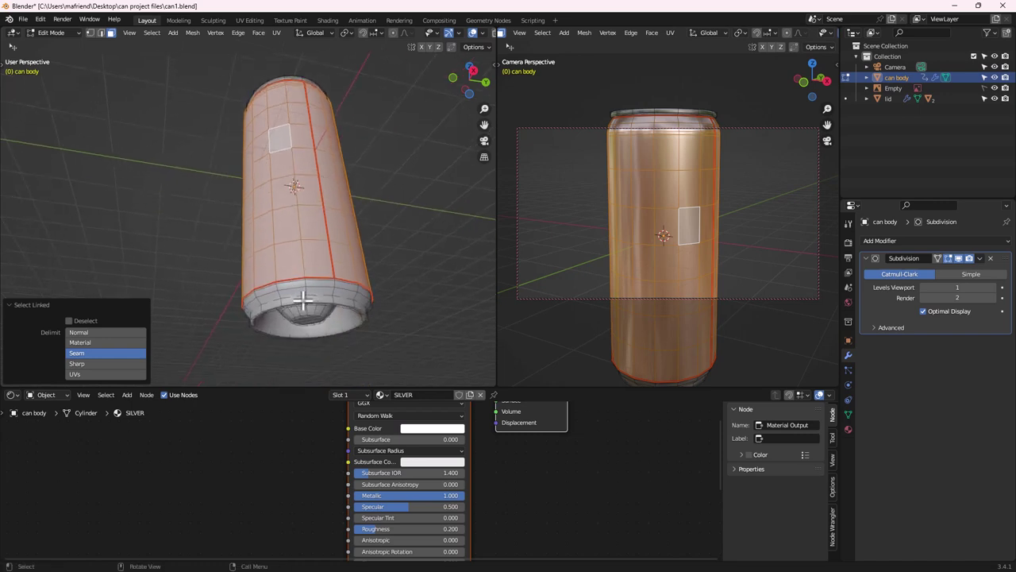
pyautogui.moveTo(296, 186)
pyautogui.mouseDown(button='middle')
pyautogui.moveTo(290, 238)
pyautogui.moveTo(288, 172)
pyautogui.mouseUp(button='middle')
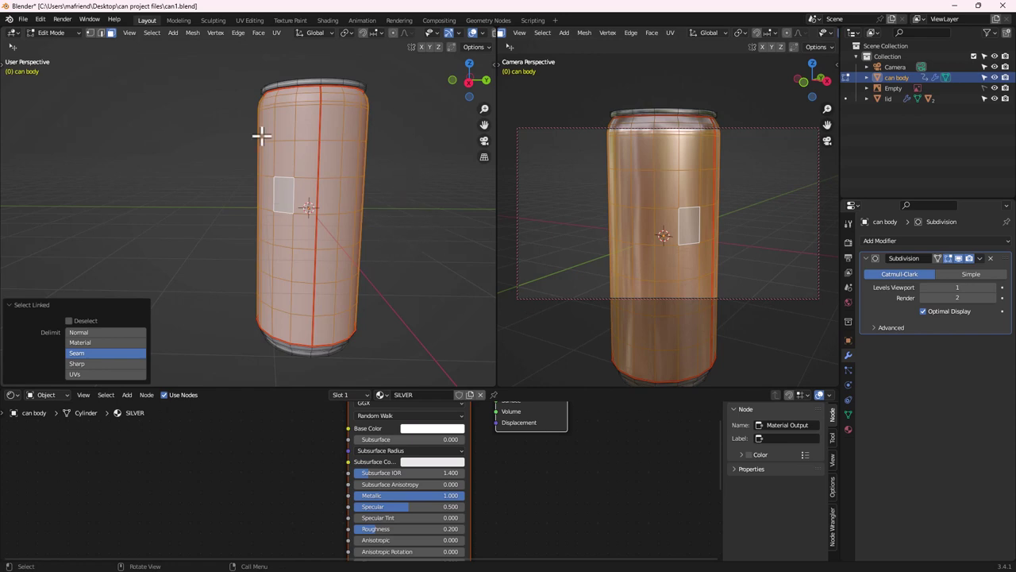
pyautogui.click(848, 430)
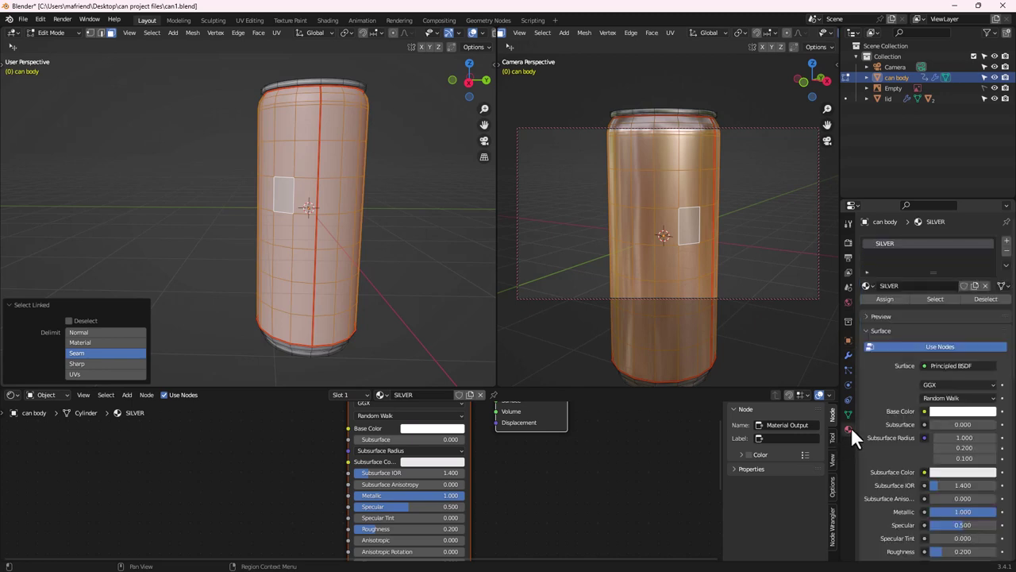
pyautogui.click(1006, 241)
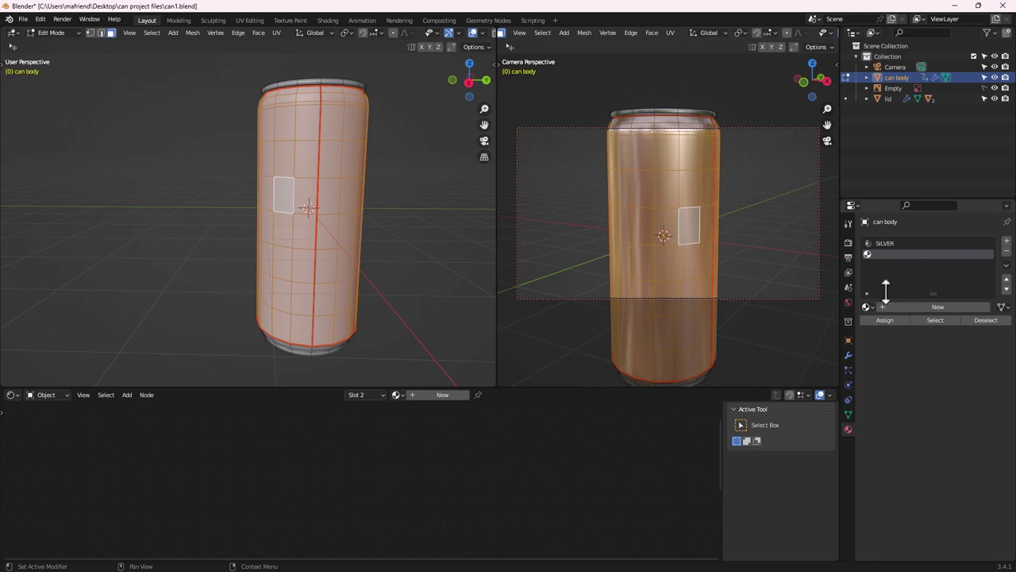
pyautogui.click(931, 306)
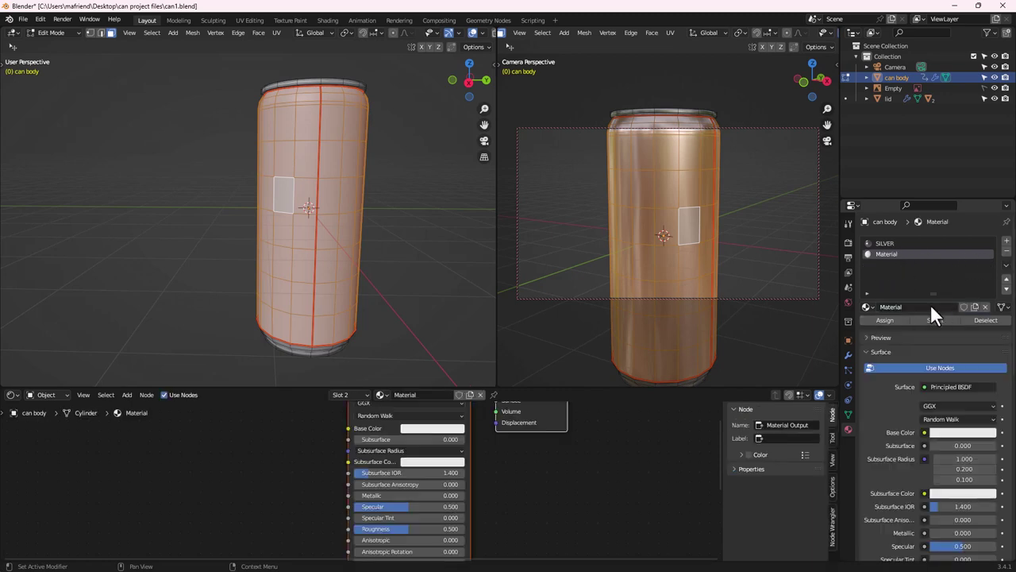
# Set the new material's base color to red (hue 0.999, saturation 0.970, value 0.800) and assign it to the selected label faces
pyautogui.click(963, 432)
pyautogui.click(956, 433)
pyautogui.moveTo(933, 338); pyautogui.dragTo(942, 350)
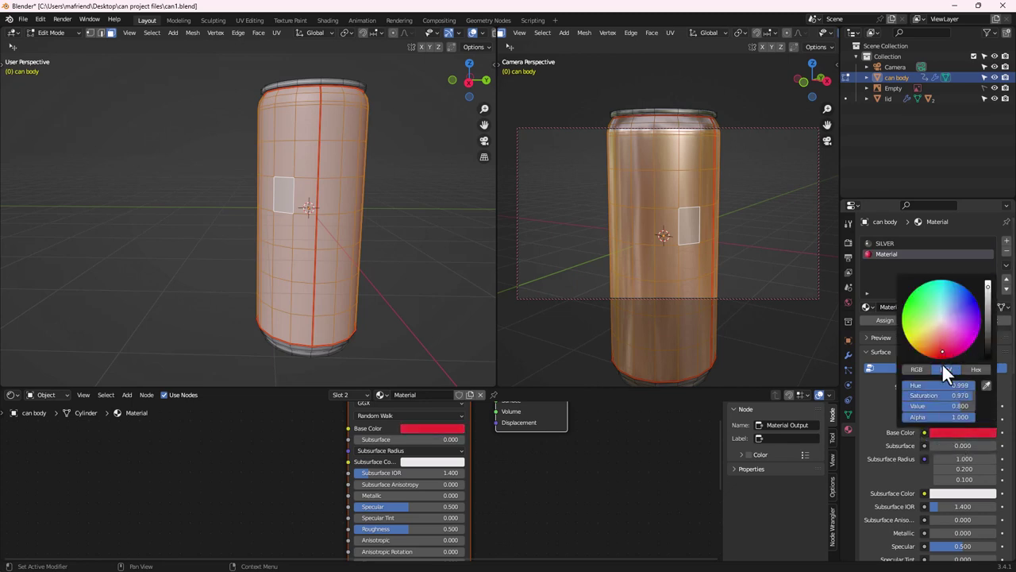
pyautogui.click(886, 320)
pyautogui.scroll(-5, 671, 233)
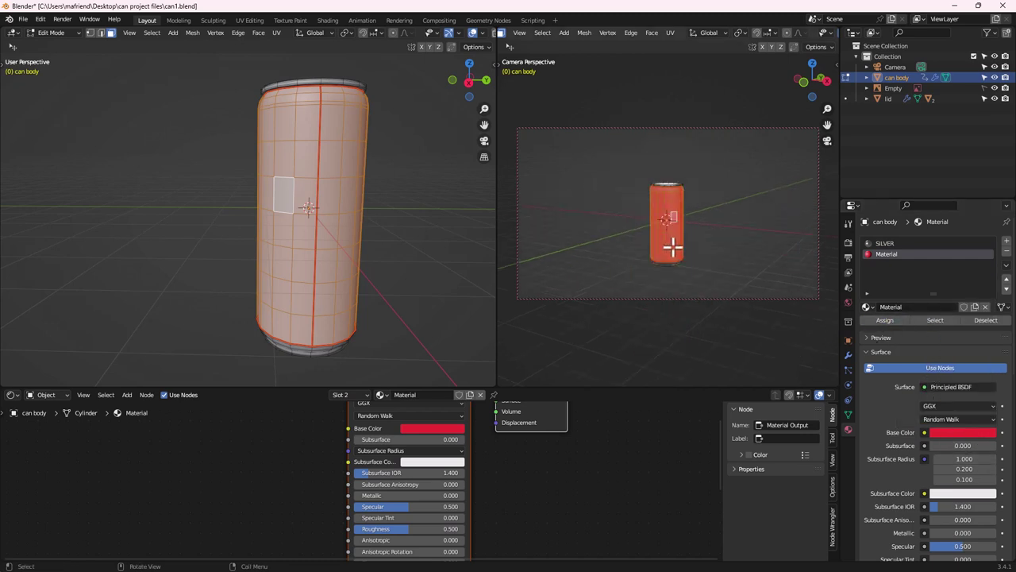
pyautogui.keyDown('shift'); pyautogui.moveTo(690, 198); pyautogui.dragTo(685, 204, button='middle'); pyautogui.keyUp('shift')
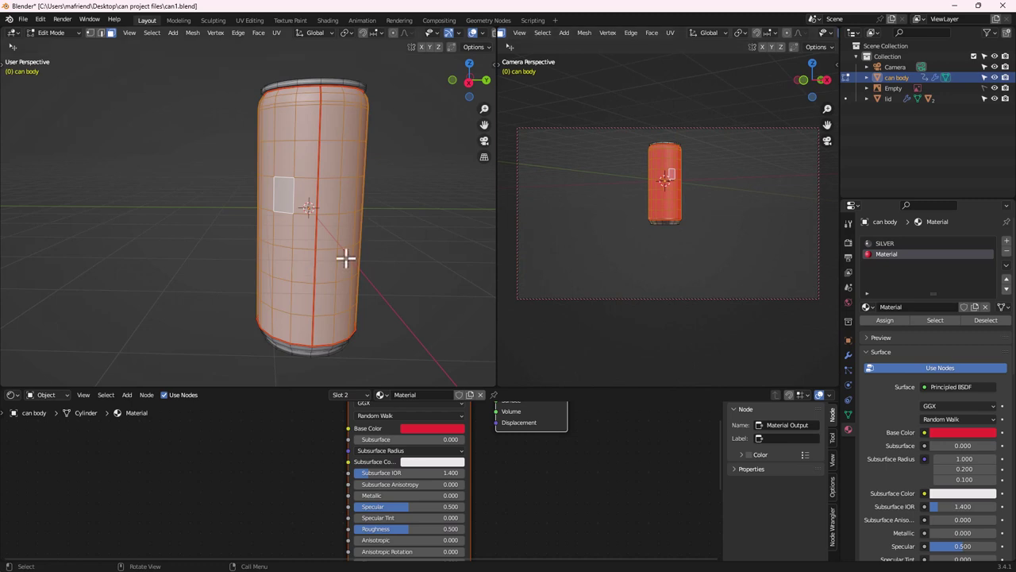
# Return to Object Mode, check the can from the camera's view and rename the red material as LABEL
pyautogui.press('Tab')
pyautogui.scroll(5, 651, 202)
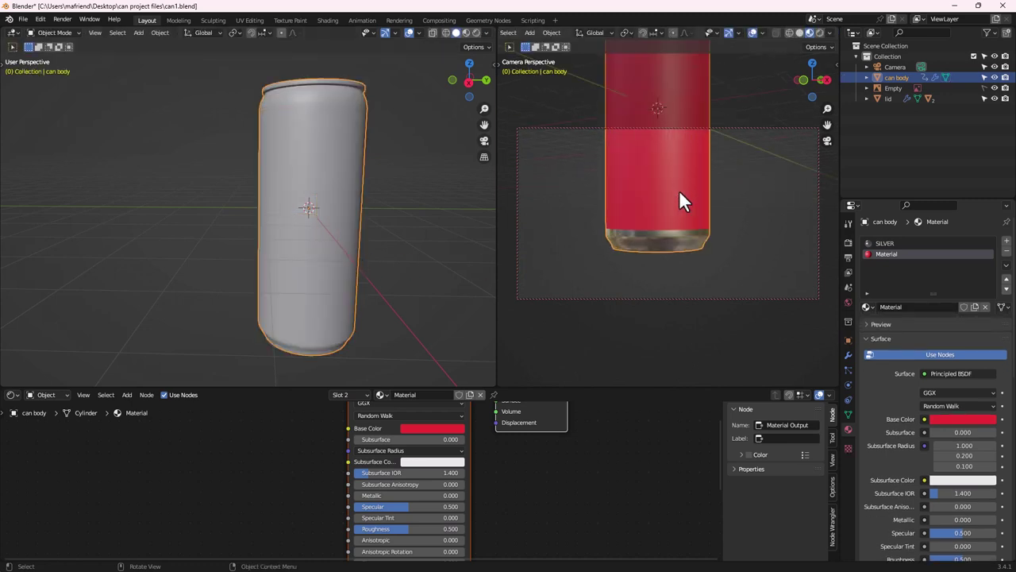
pyautogui.moveTo(680, 191); pyautogui.dragTo(654, 230, button='middle')
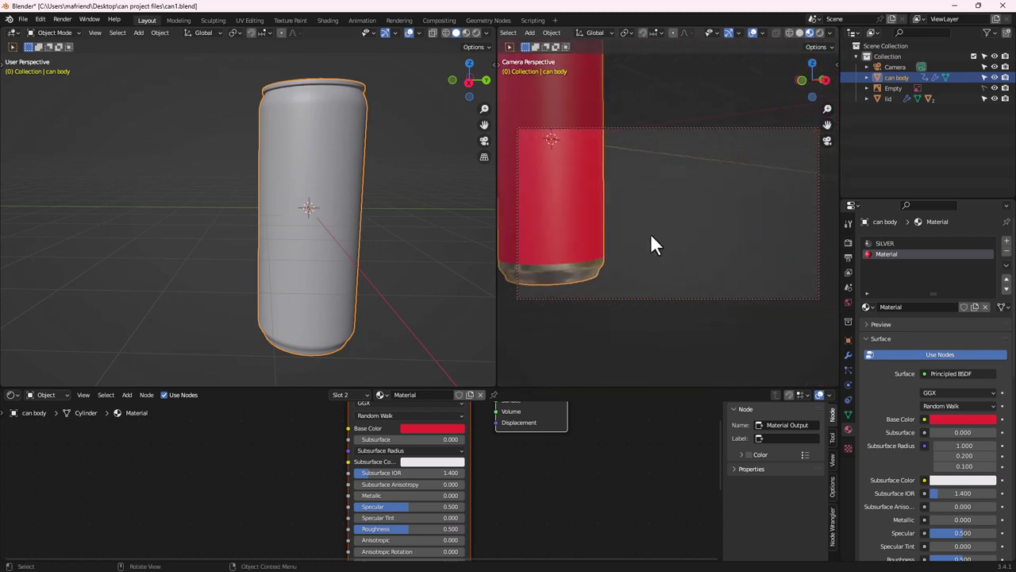
pyautogui.moveTo(585, 257); pyautogui.dragTo(612, 243, button='middle')
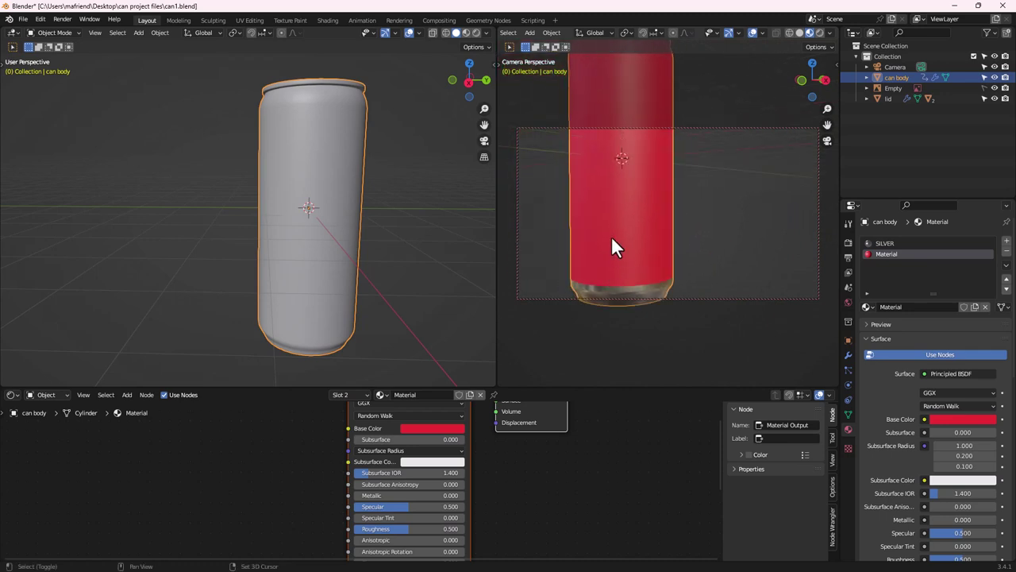
pyautogui.scroll(-5, 632, 217)
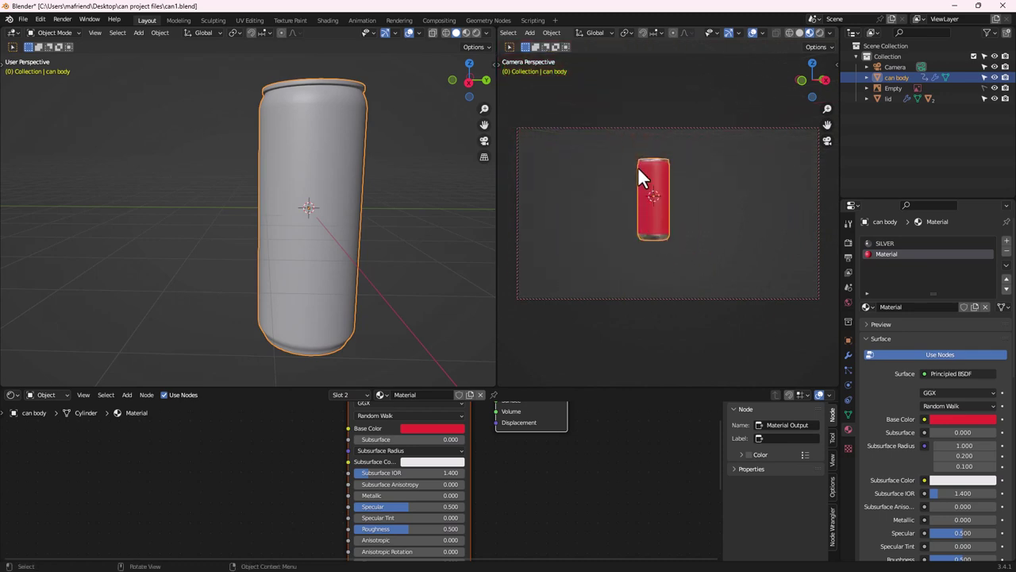
pyautogui.scroll(2, 654, 193)
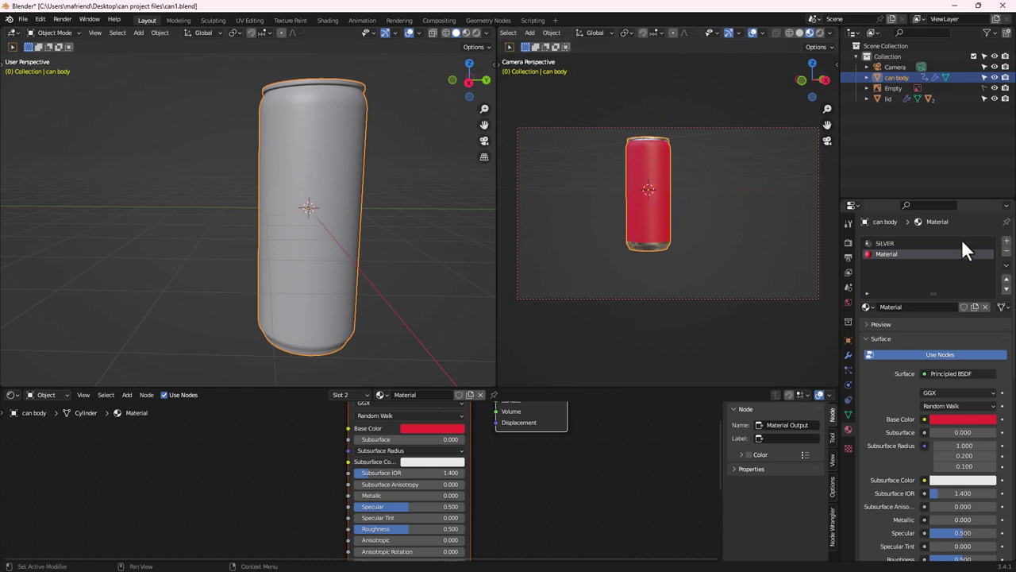
pyautogui.write('LABEL')
pyautogui.press('Return')
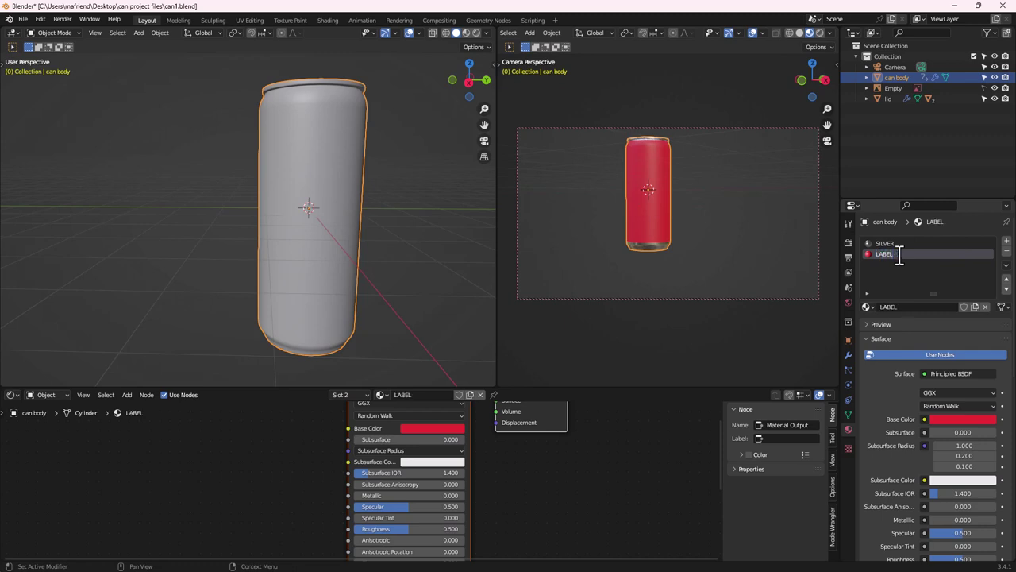
# Enlarge the shader node area and move the Principled BSDF and Material Output nodes further apart
pyautogui.keyDown('shift'); pyautogui.scroll(3, 709, 210); pyautogui.keyUp('shift')
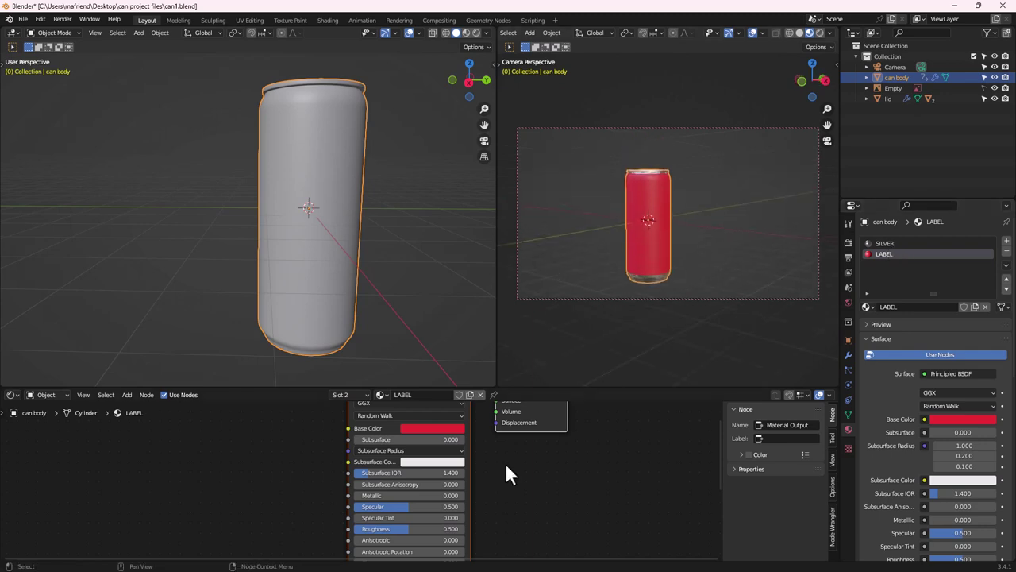
pyautogui.scroll(-2, 385, 426)
pyautogui.moveTo(304, 388); pyautogui.dragTo(321, 263)
pyautogui.scroll(2, 391, 360)
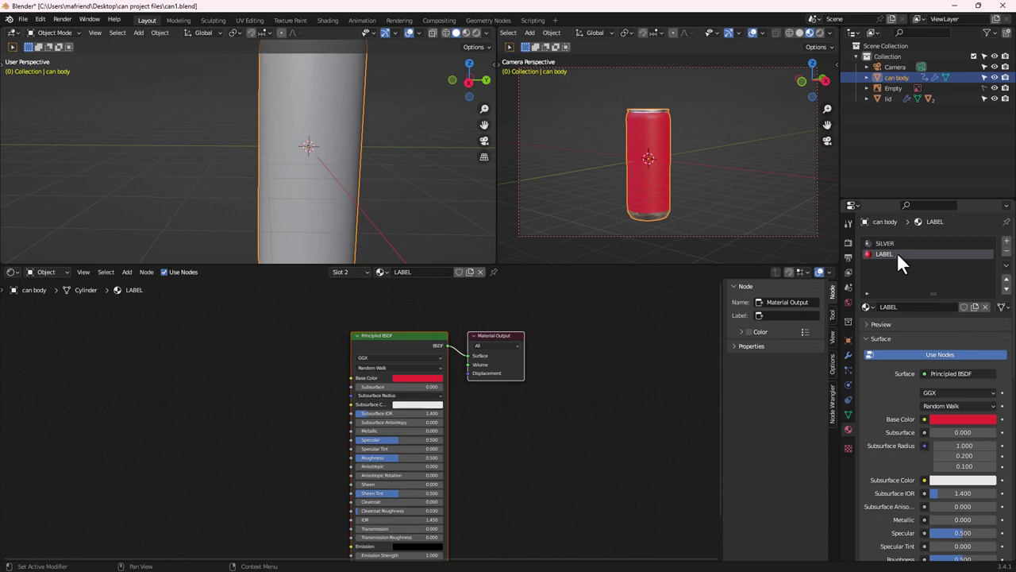
pyautogui.scroll(2, 506, 381)
pyautogui.moveTo(410, 310); pyautogui.dragTo(392, 317)
pyautogui.moveTo(508, 310); pyautogui.dragTo(538, 316)
# Search the add-on preferences for "NODE" to check whether Node Wrangler is enabled, and close the preferences
pyautogui.click(24, 19)
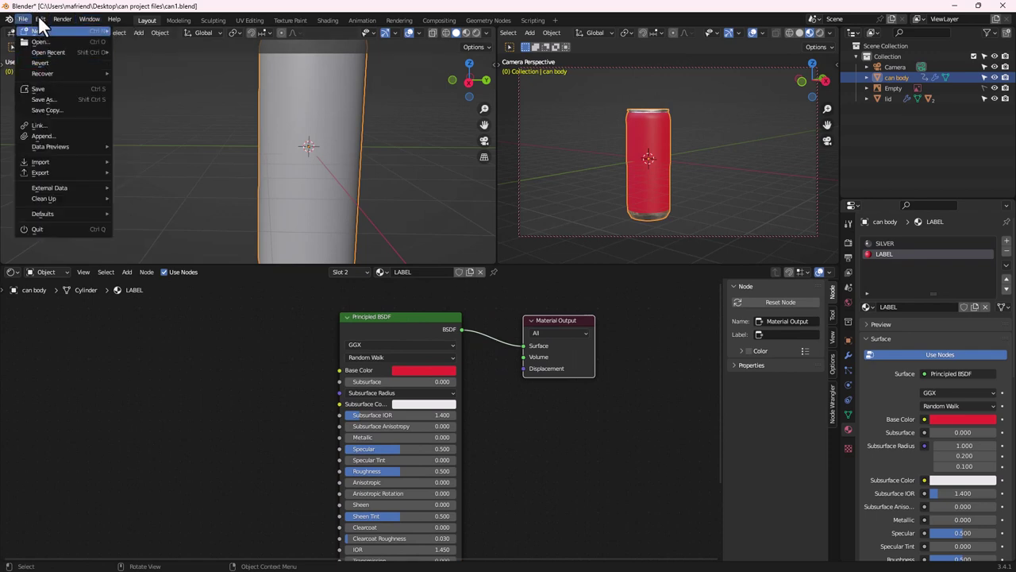
pyautogui.moveTo(41, 26)
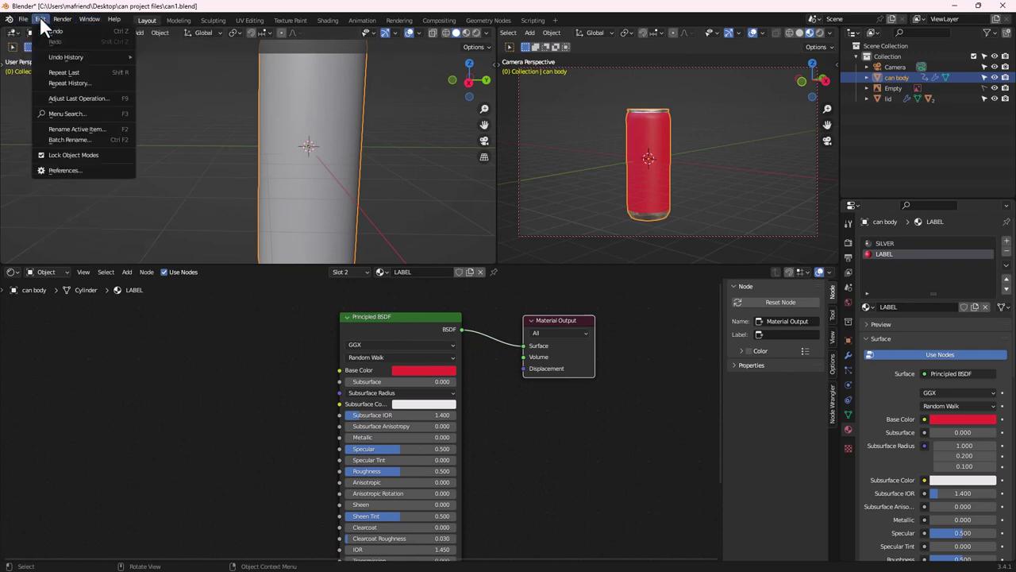
pyautogui.click(78, 171)
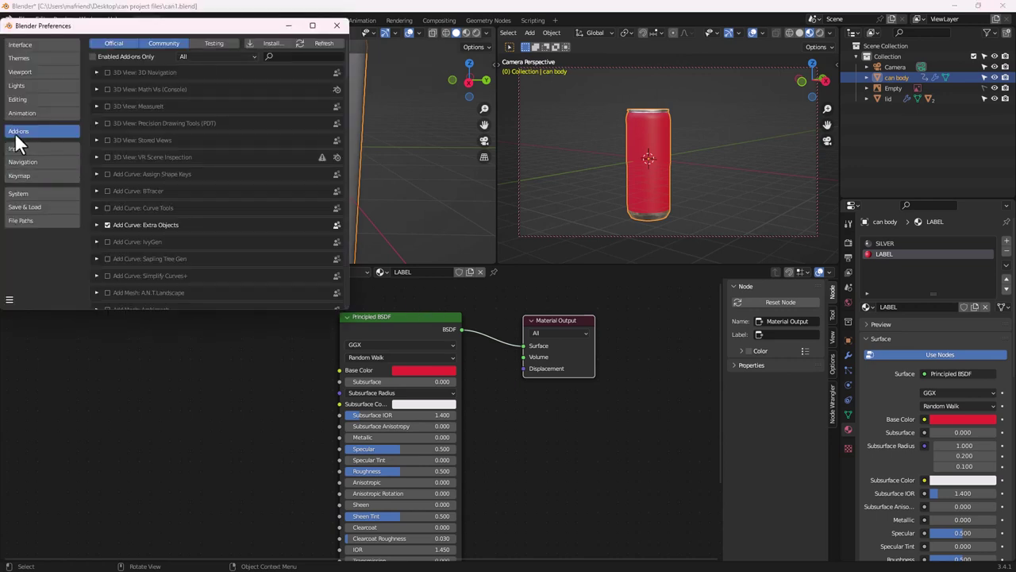
pyautogui.click(322, 59)
pyautogui.write('NODE')
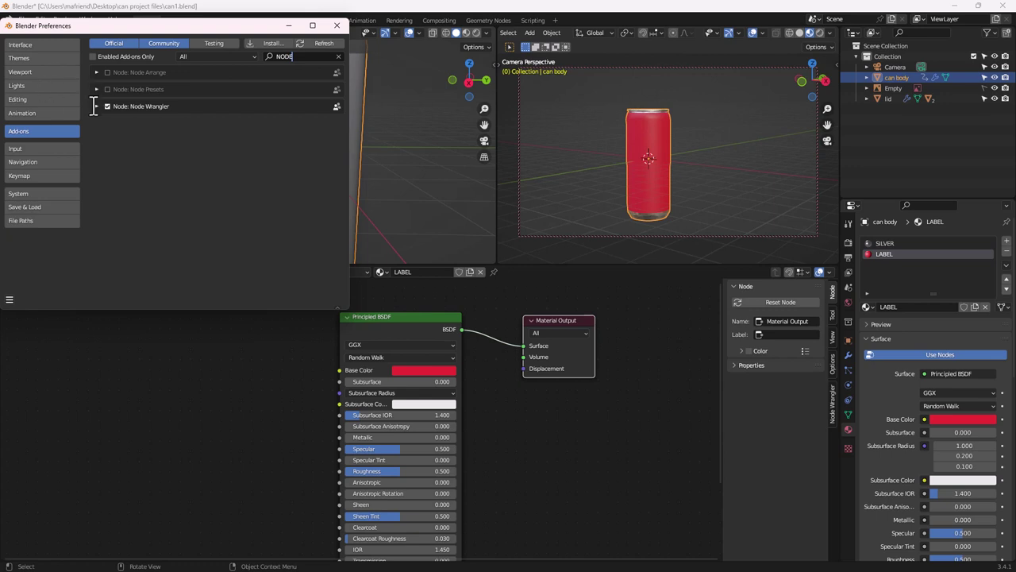
pyautogui.click(337, 55)
pyautogui.click(337, 26)
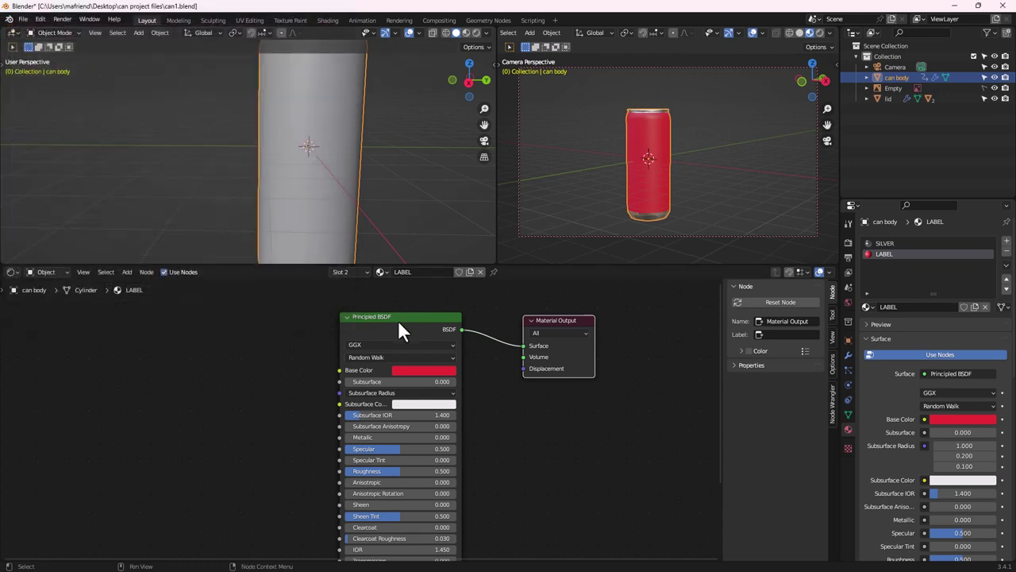
# Add Node Wrangler's texture setup to the Principled BSDF (Texture Coordinate, Mapping and Image Texture) and move the three nodes away from the shader
pyautogui.click(374, 321)
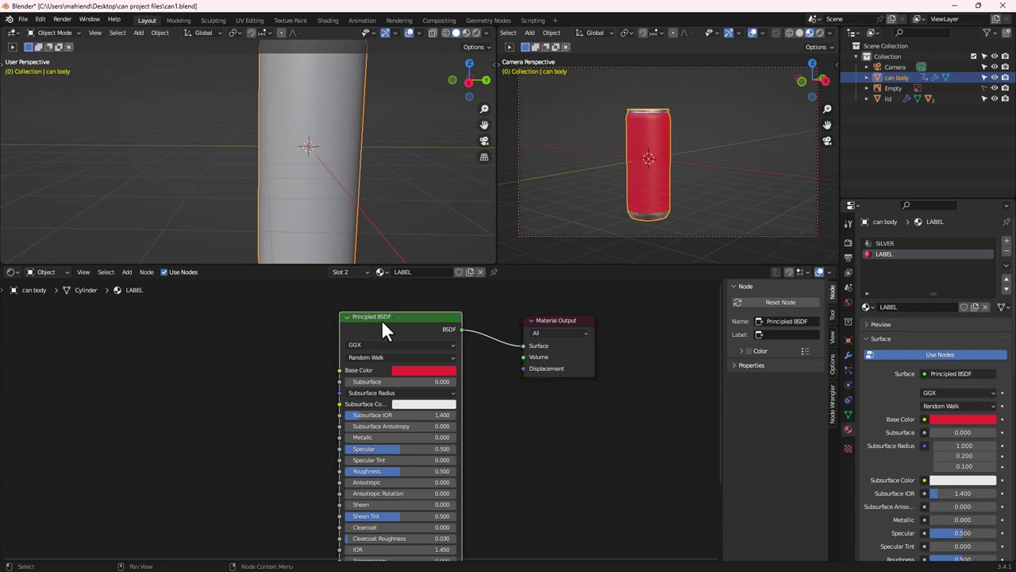
pyautogui.press('ctrl')
pyautogui.hotkey('ctrl', 't')
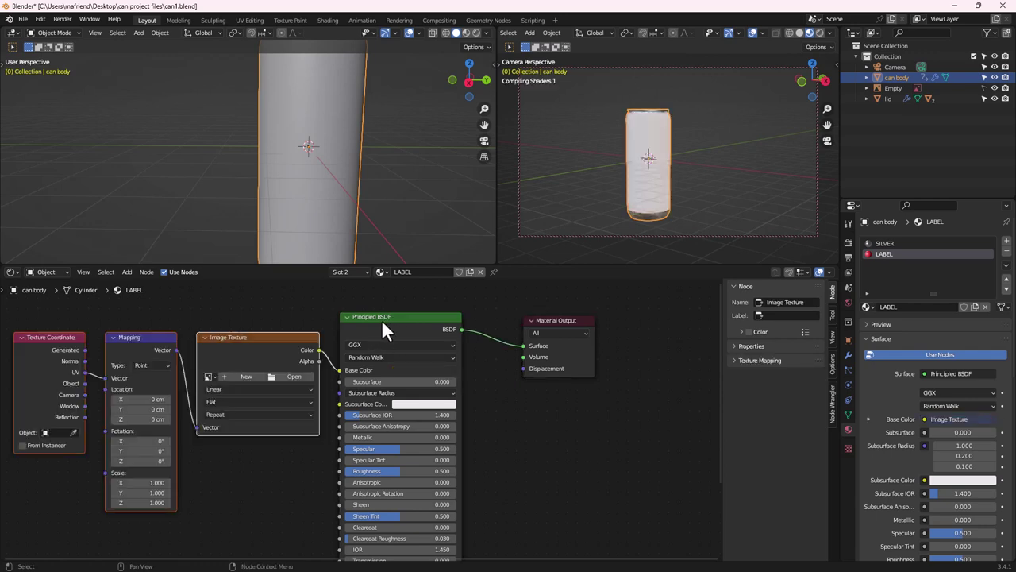
pyautogui.scroll(3, 341, 346)
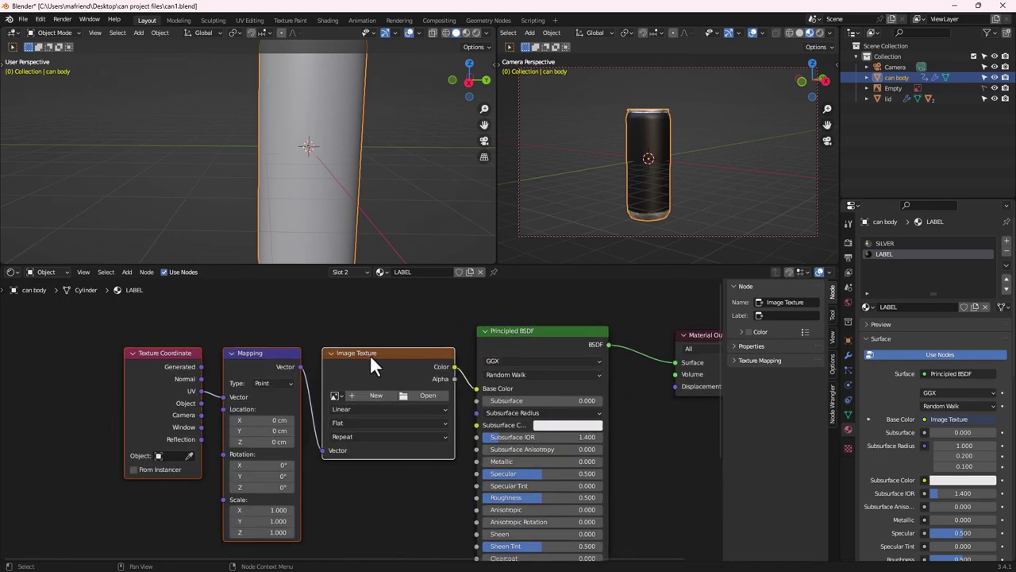
pyautogui.moveTo(237, 353); pyautogui.dragTo(180, 351)
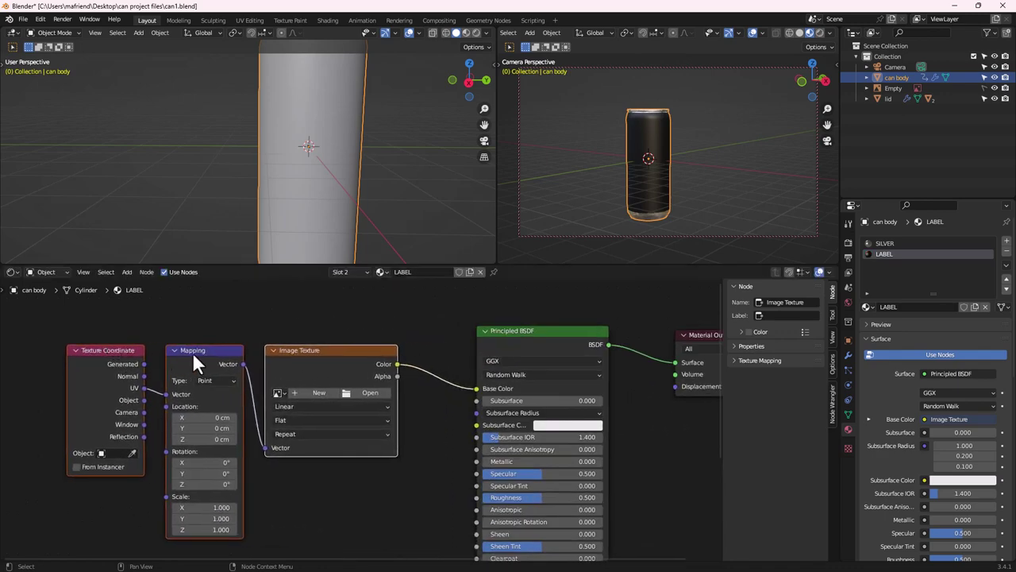
# Load label content.jpg from the can project files folder into the Image Texture node and view it on the can
pyautogui.click(370, 392)
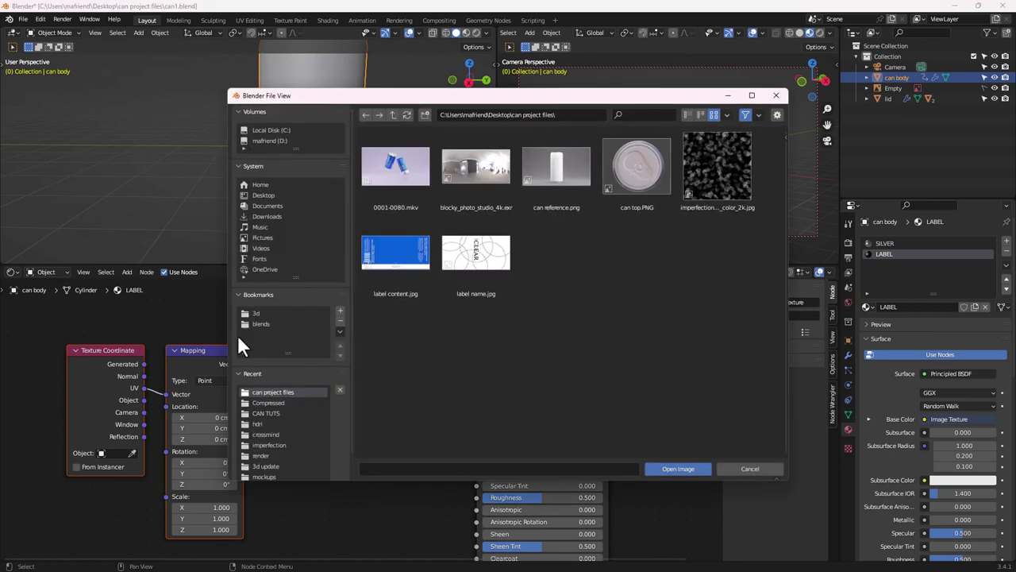
pyautogui.click(370, 252)
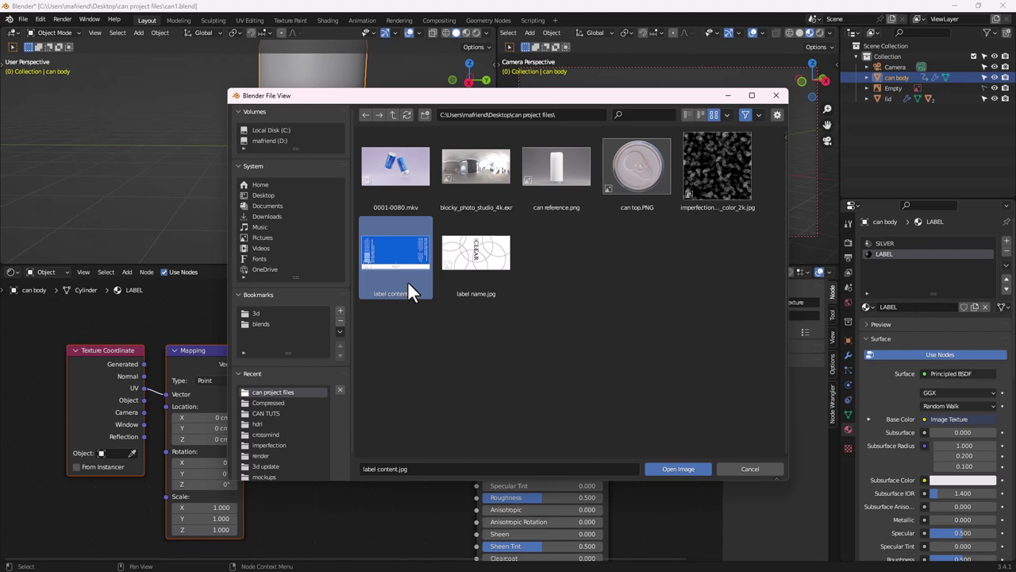
pyautogui.doubleClick(391, 252)
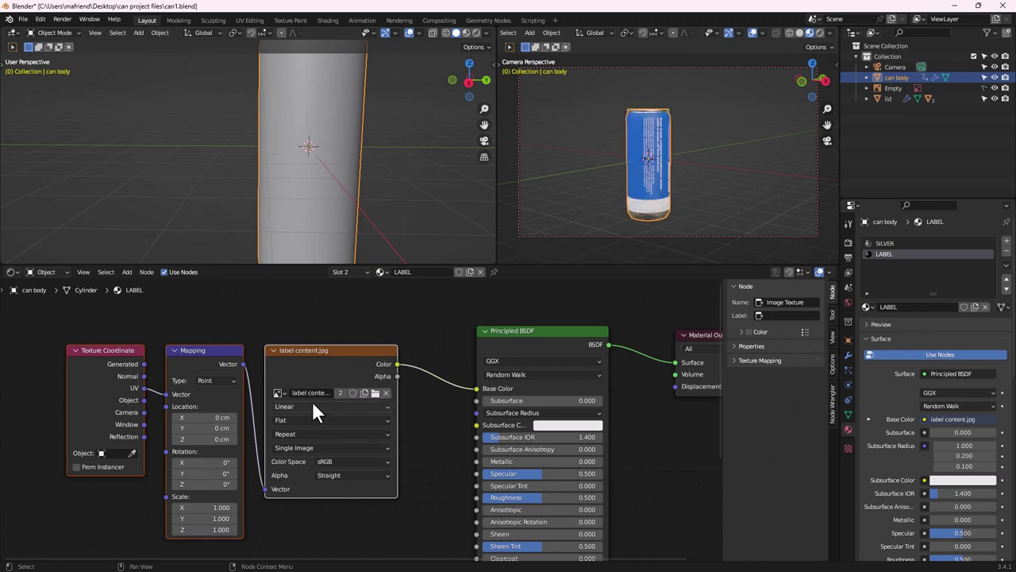
pyautogui.moveTo(669, 168)
pyautogui.mouseDown(button='middle')
pyautogui.moveTo(602, 175)
pyautogui.moveTo(681, 167)
pyautogui.mouseUp(button='middle')
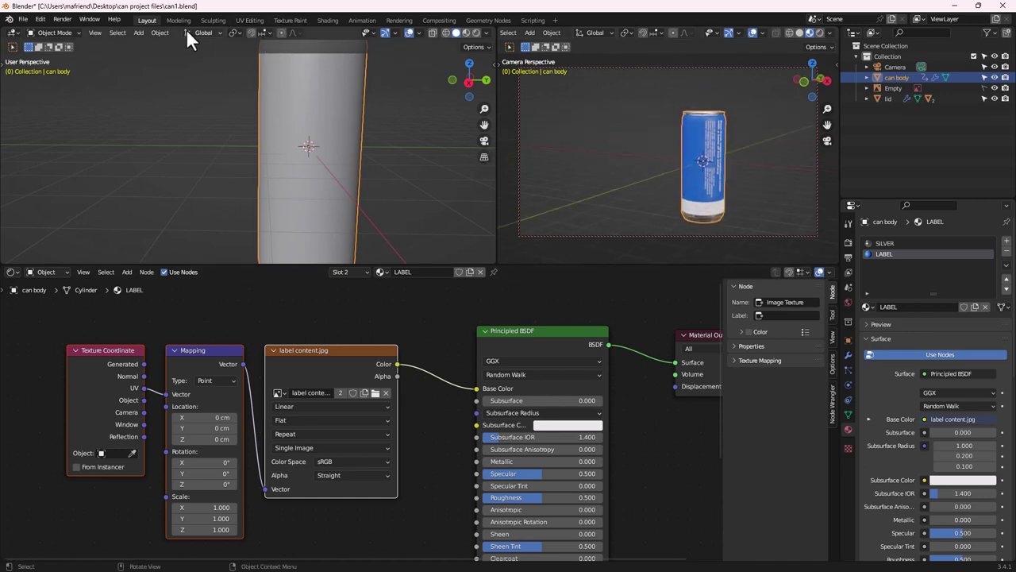
# Switch to the UV Editing workspace, unwrap the can's selected label faces and examine the resulting layout against the label image
pyautogui.click(258, 21)
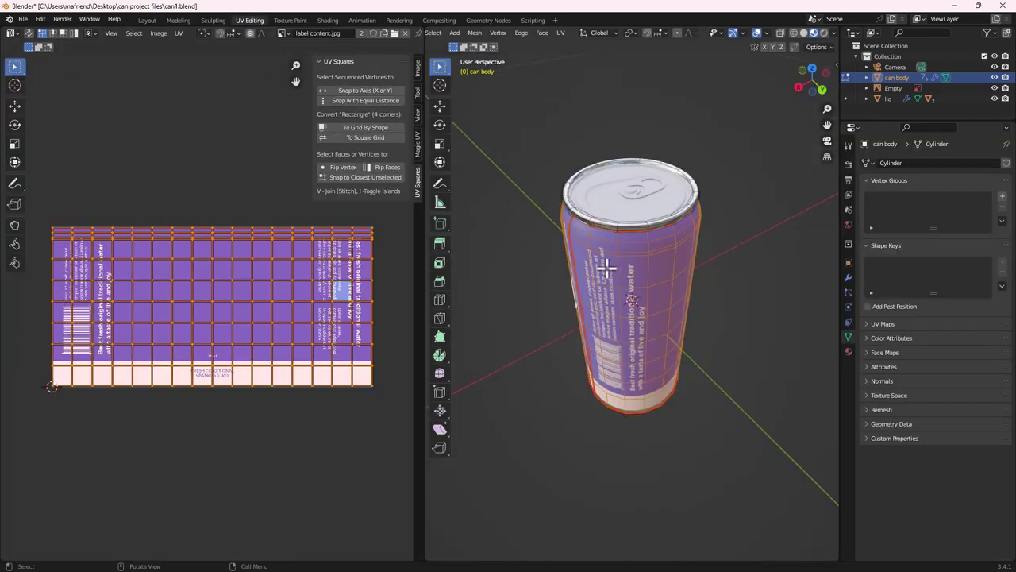
pyautogui.moveTo(666, 365); pyautogui.dragTo(490, 322, button='middle')
pyautogui.press('u')
pyautogui.press('Escape')
pyautogui.press('u')
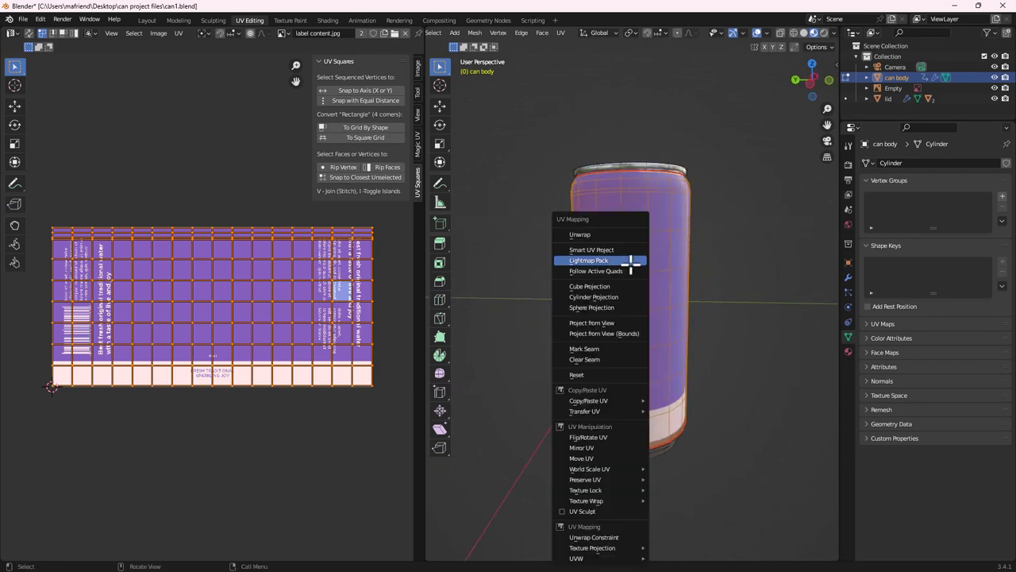
pyautogui.click(591, 232)
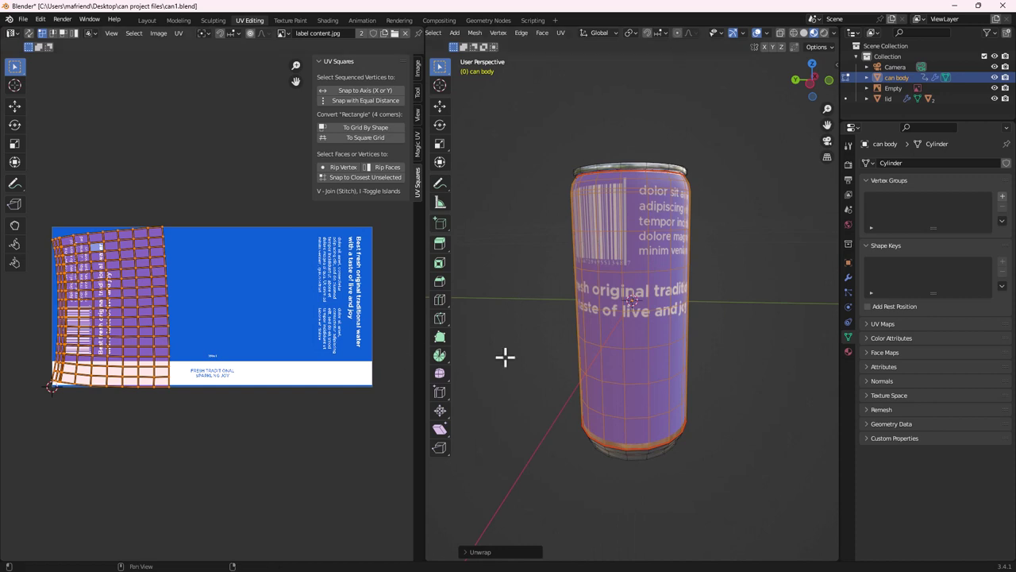
pyautogui.keyDown('alt'); pyautogui.moveTo(533, 262); pyautogui.dragTo(604, 275, button='middle'); pyautogui.keyUp('alt')
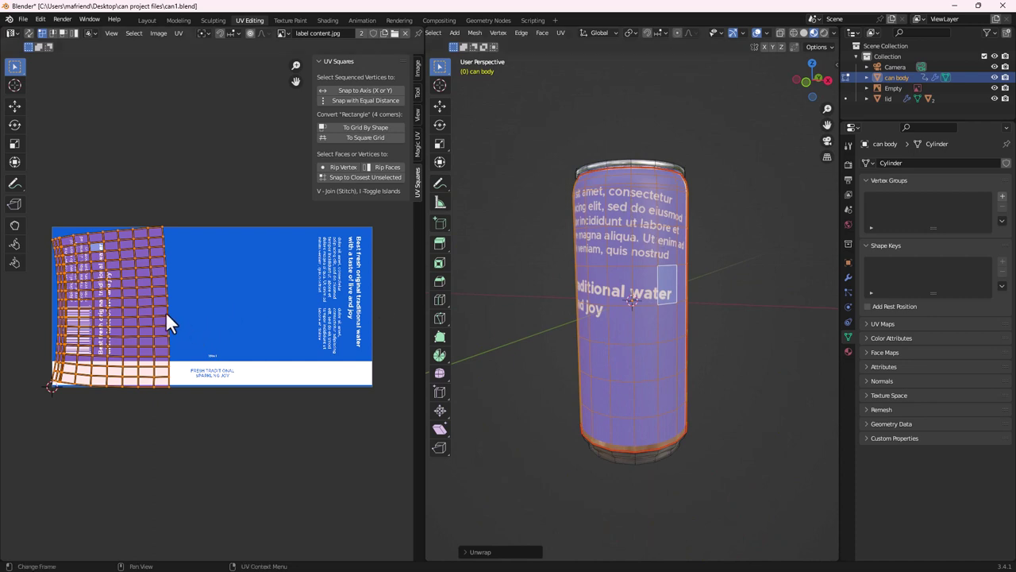
pyautogui.scroll(1, 107, 290)
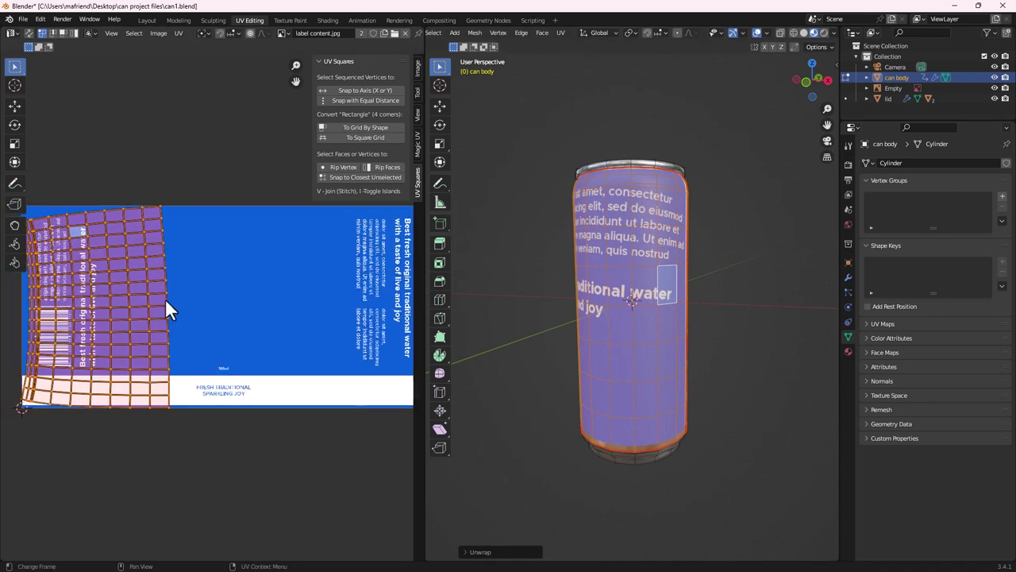
pyautogui.scroll(-1, 172, 306)
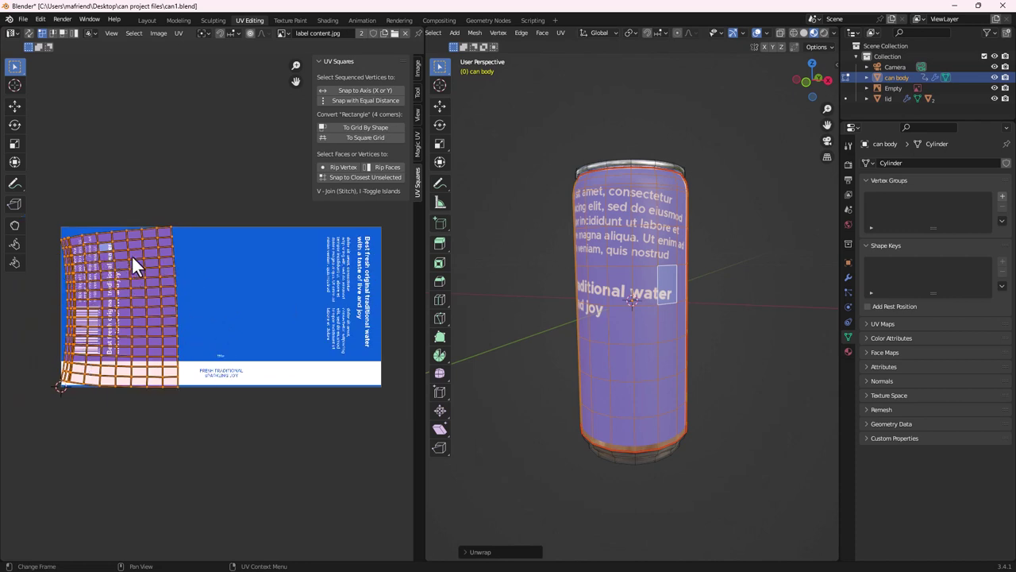
# Rotate the label's UV island about a quarter turn over the label image and check the text orientation around the can
pyautogui.moveTo(547, 313); pyautogui.dragTo(648, 315, button='middle')
pyautogui.moveTo(618, 284); pyautogui.dragTo(658, 288, button='middle')
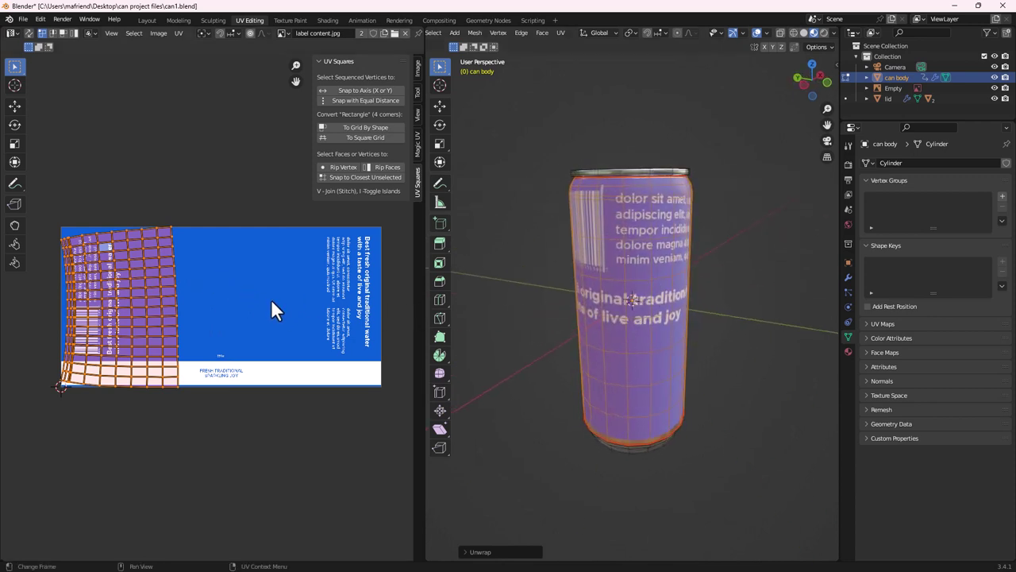
pyautogui.press('r')
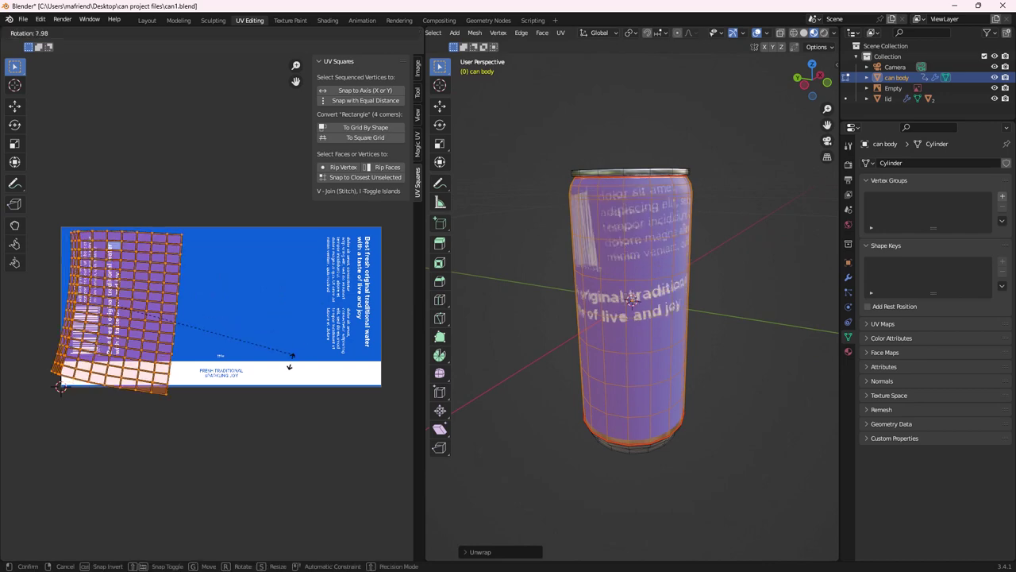
pyautogui.click(99, 427)
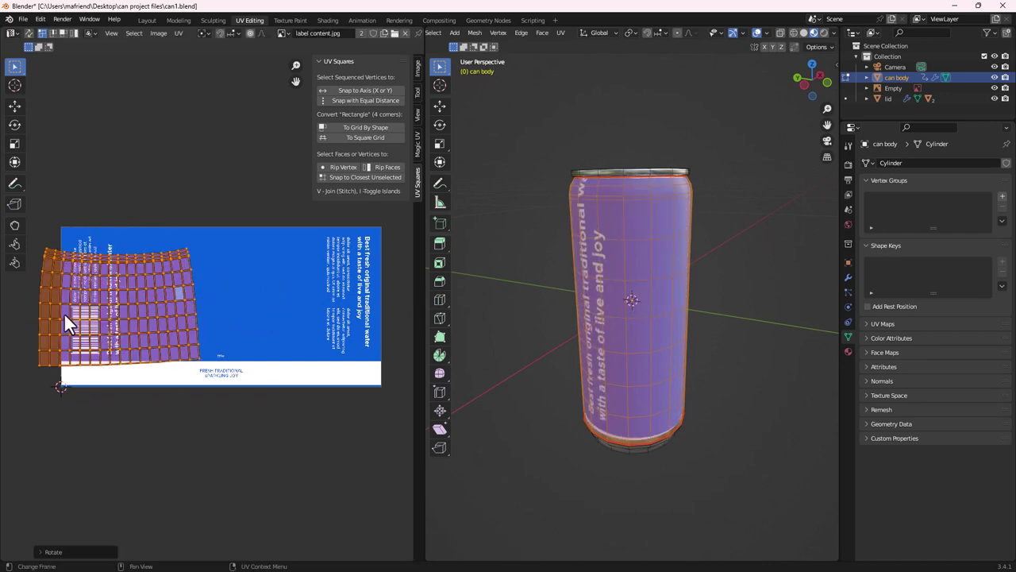
pyautogui.moveTo(531, 356); pyautogui.dragTo(689, 386, button='middle')
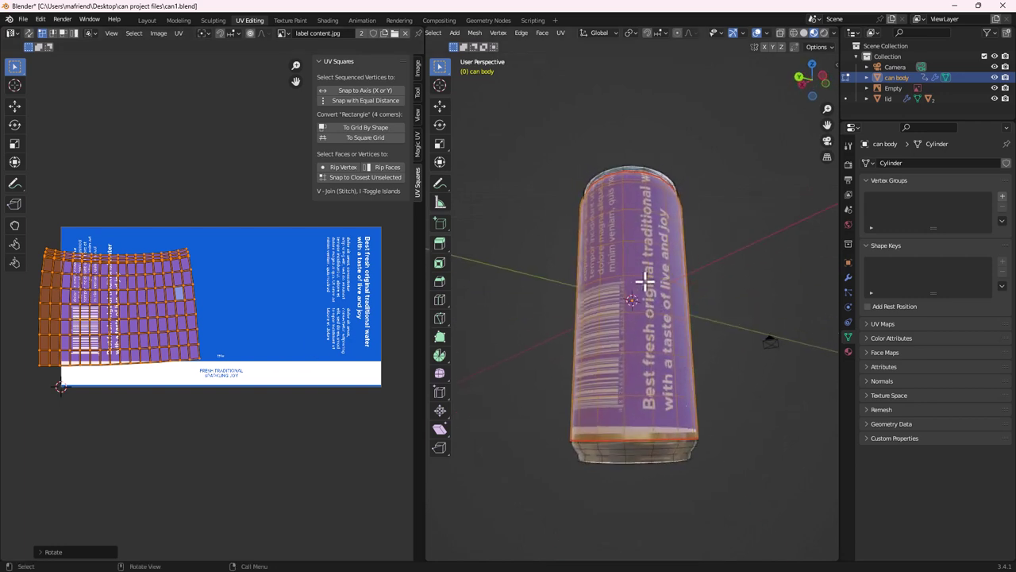
pyautogui.moveTo(644, 273); pyautogui.dragTo(643, 312, button='middle')
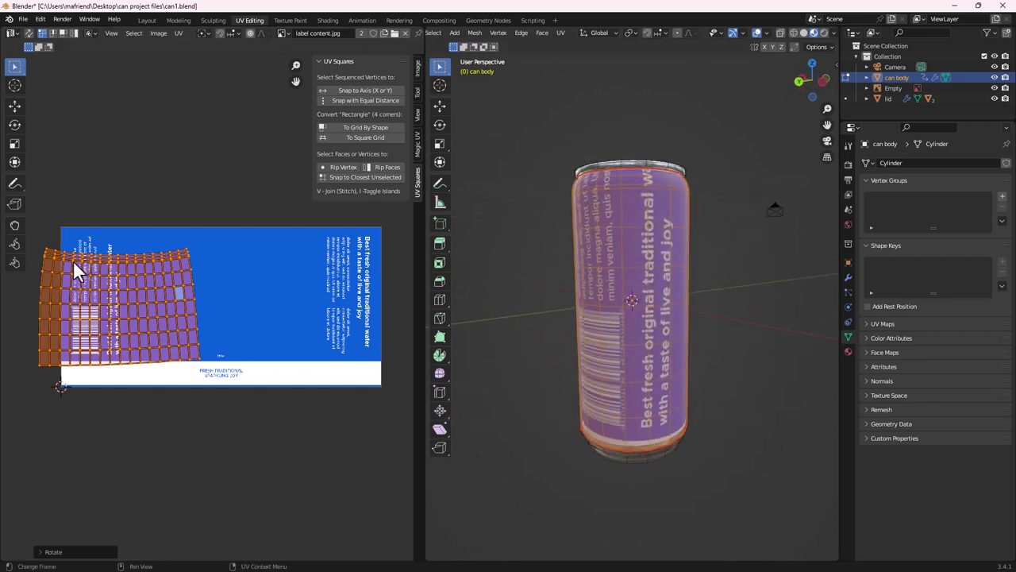
pyautogui.moveTo(621, 209); pyautogui.dragTo(631, 210, button='middle')
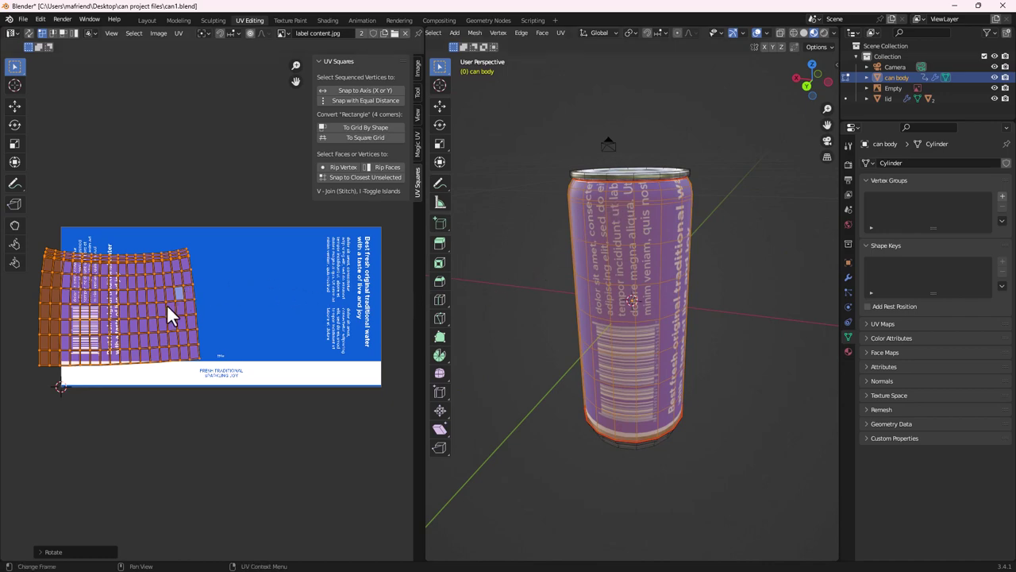
# Move the UV island to the middle of the label image, between the two text blocks
pyautogui.press('g')
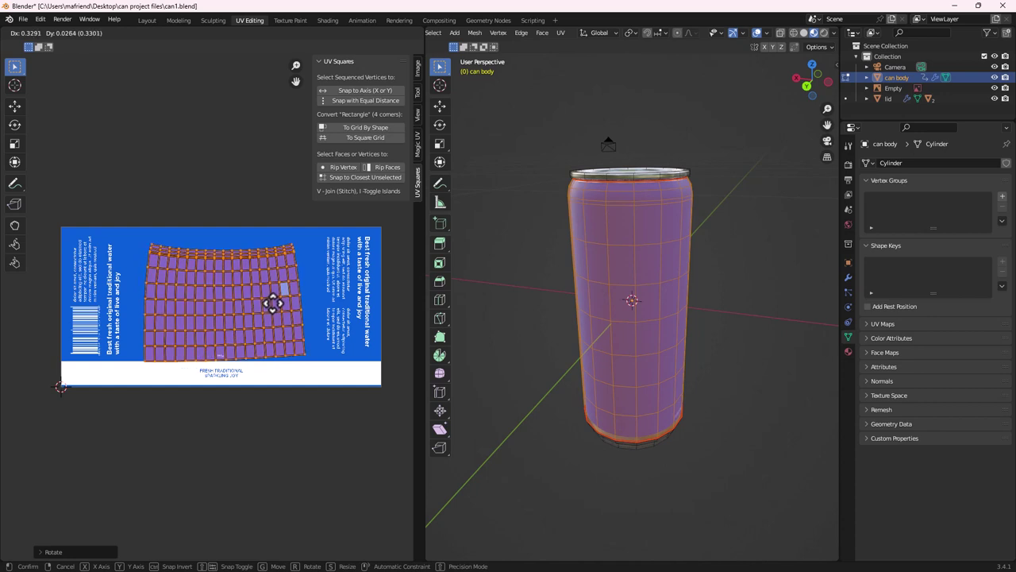
pyautogui.click(274, 312)
pyautogui.moveTo(640, 315); pyautogui.dragTo(613, 290, button='middle')
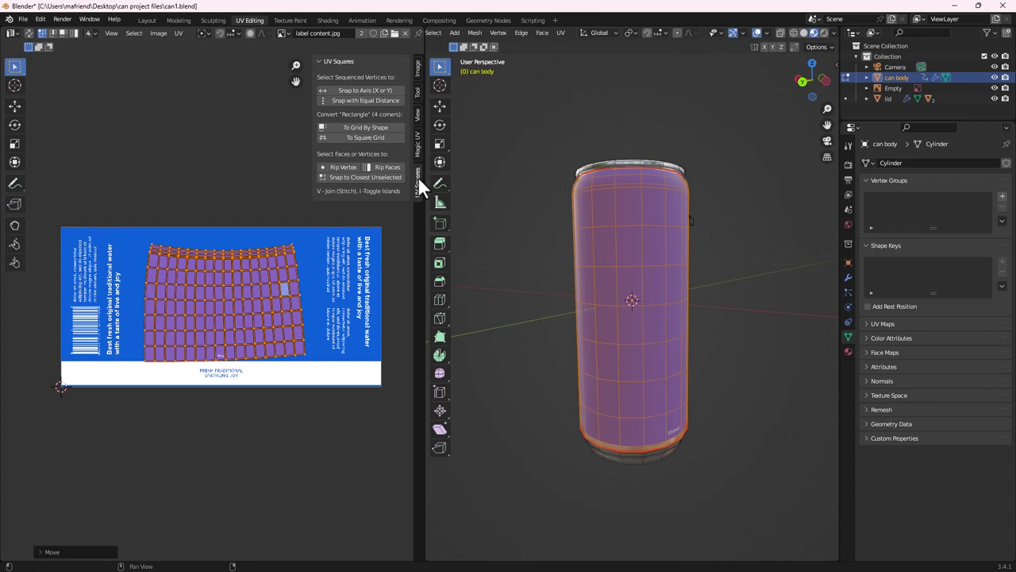
# Deselect the UVs, look at where add-ons are installed in the preferences, and close the preferences without installing anything
pyautogui.press('n')
pyautogui.hotkey('alt', 'a')
pyautogui.press('n')
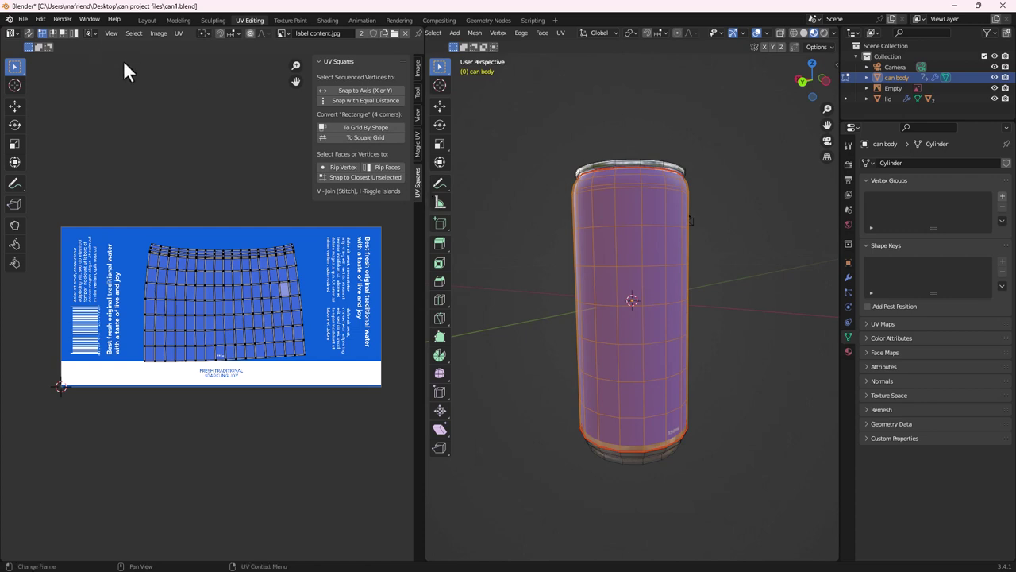
pyautogui.click(40, 19)
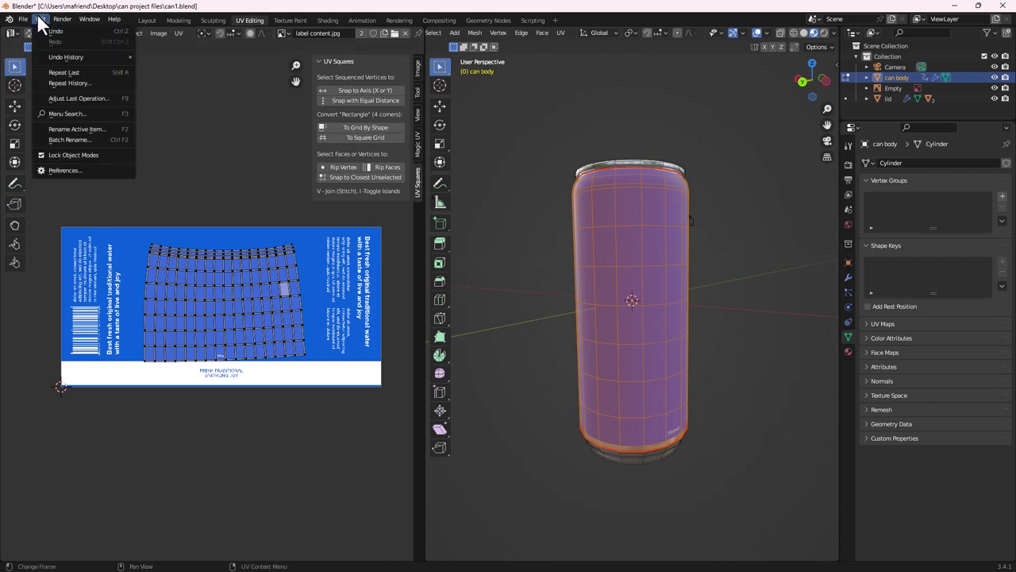
pyautogui.click(59, 170)
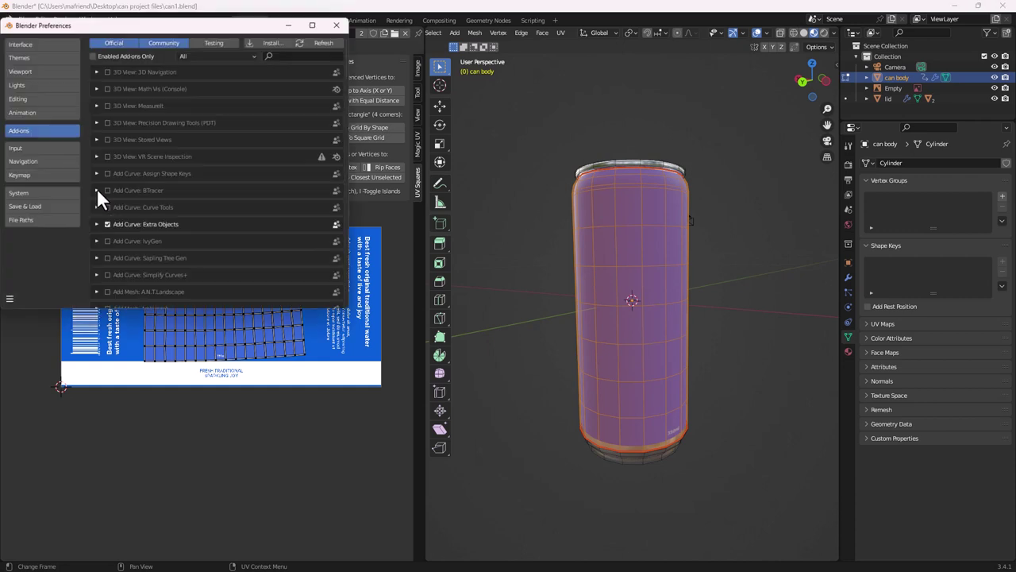
pyautogui.click(272, 43)
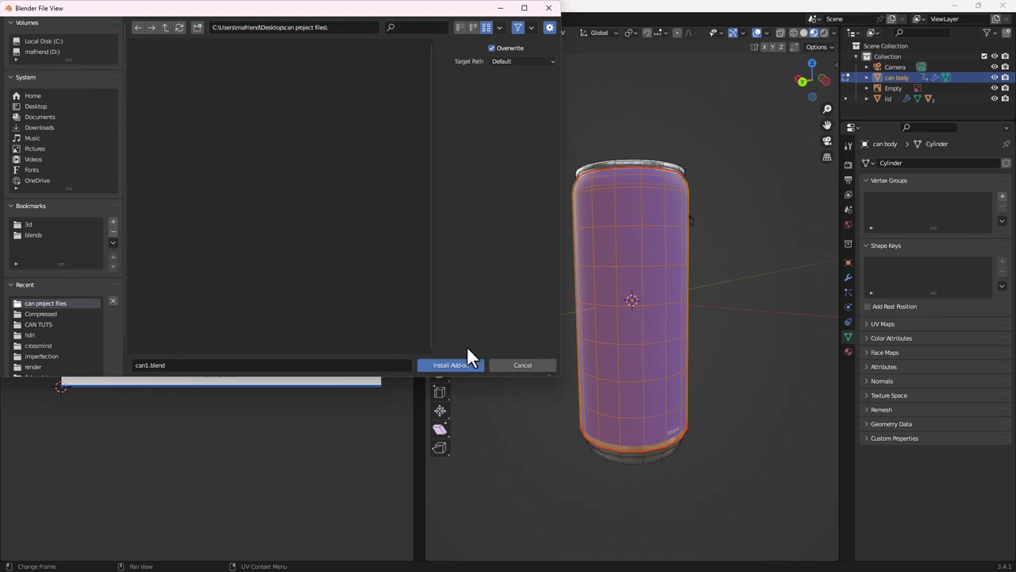
pyautogui.click(542, 364)
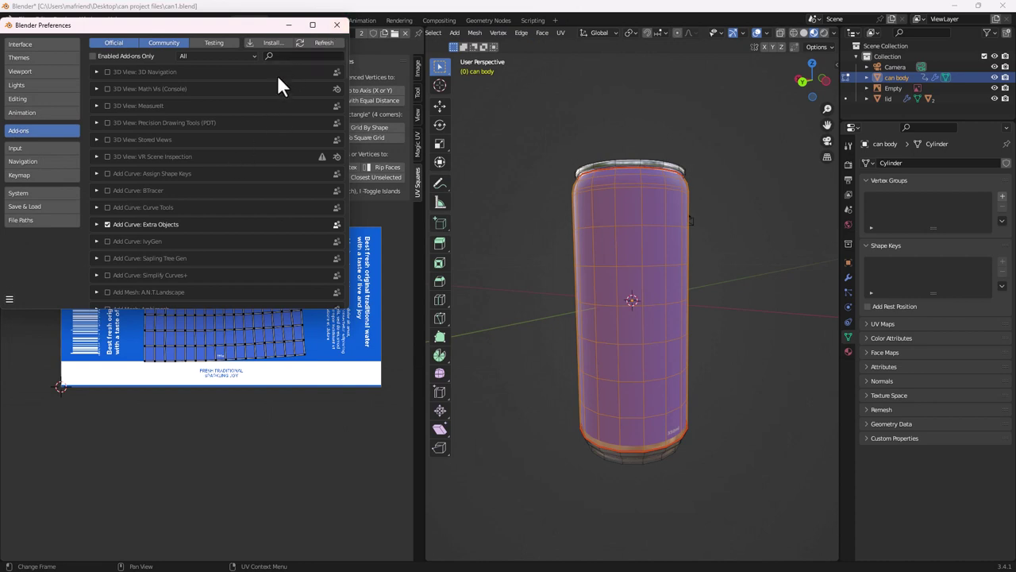
pyautogui.click(336, 24)
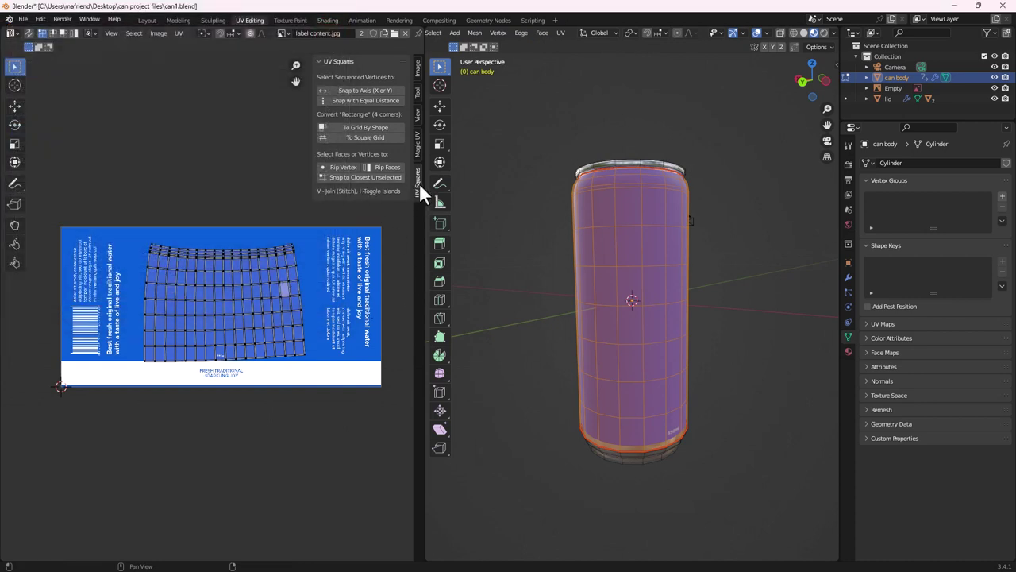
# Select all UVs and straighten the island into a rectangular grid with UV Squares' To Grid By Shape
pyautogui.press('a')
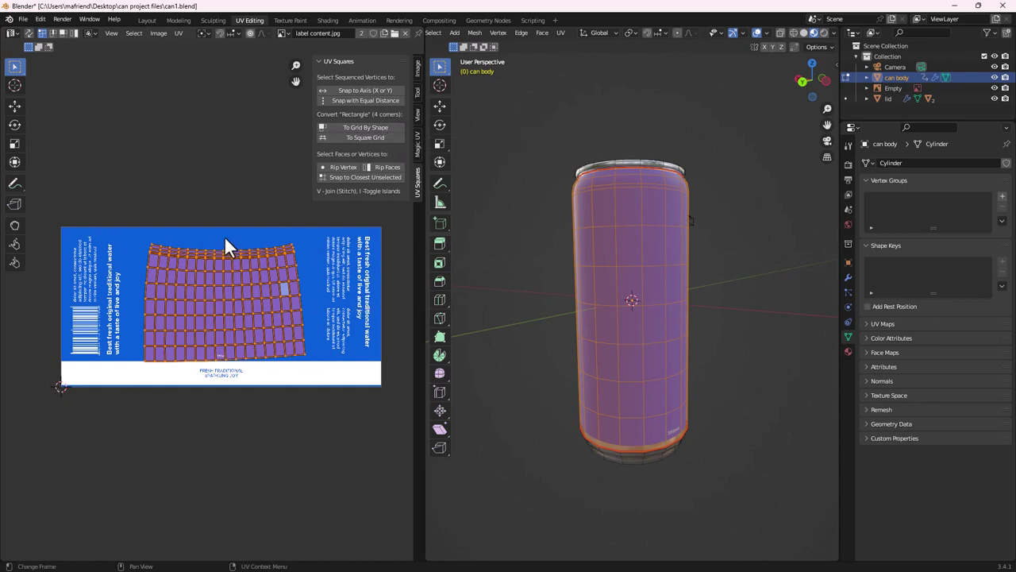
pyautogui.click(368, 127)
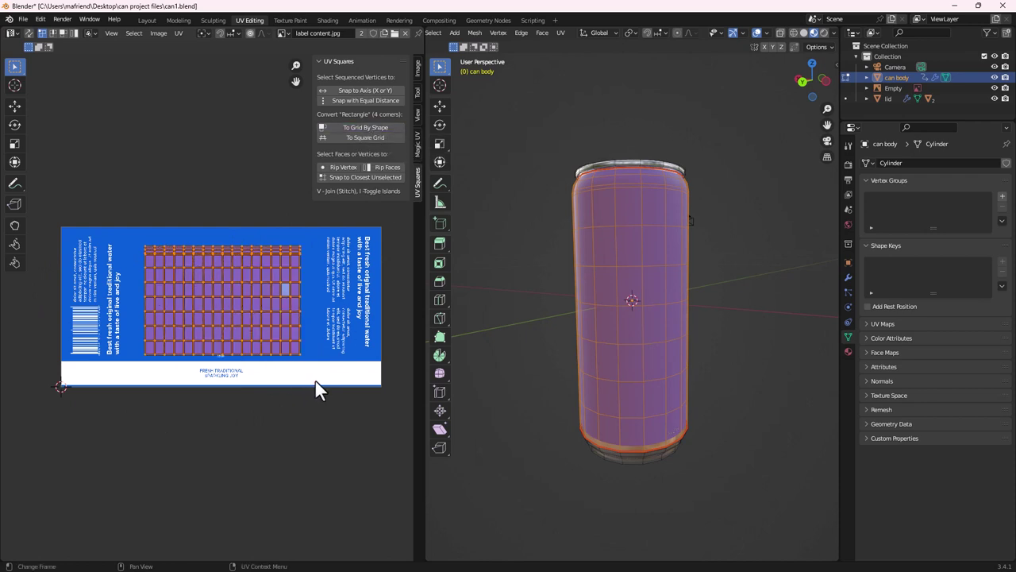
pyautogui.moveTo(665, 290); pyautogui.dragTo(743, 318, button='middle')
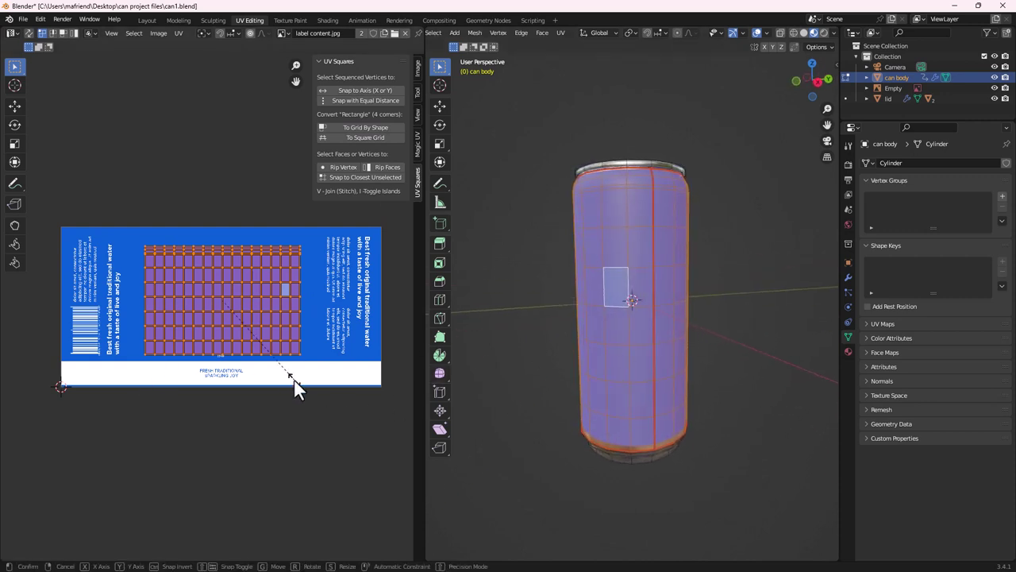
# Scale the UV grid up by about 1.38 and shift it down about 0.06 to cover the image's white strip
pyautogui.press('s')
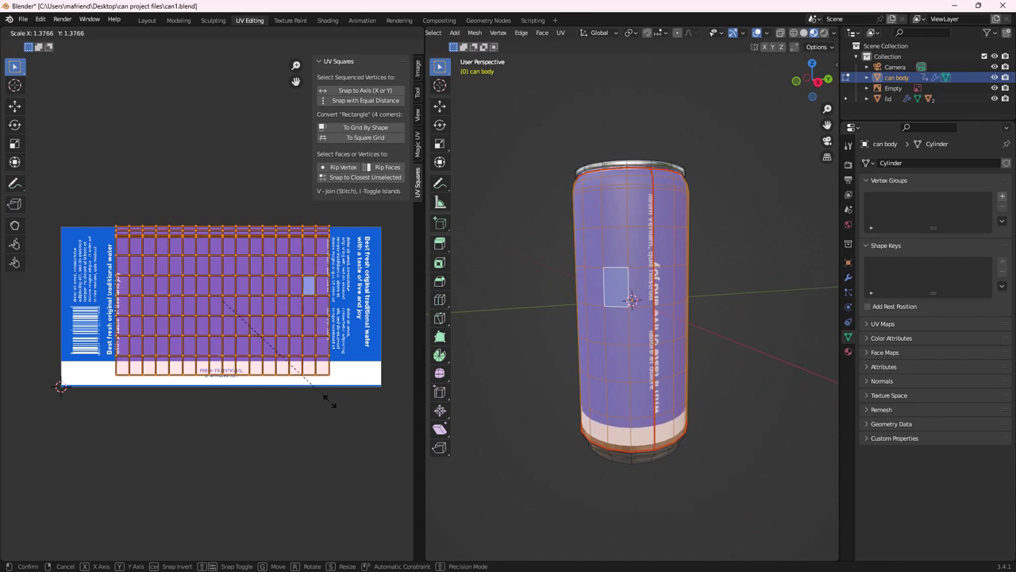
pyautogui.click(325, 398)
pyautogui.press('g')
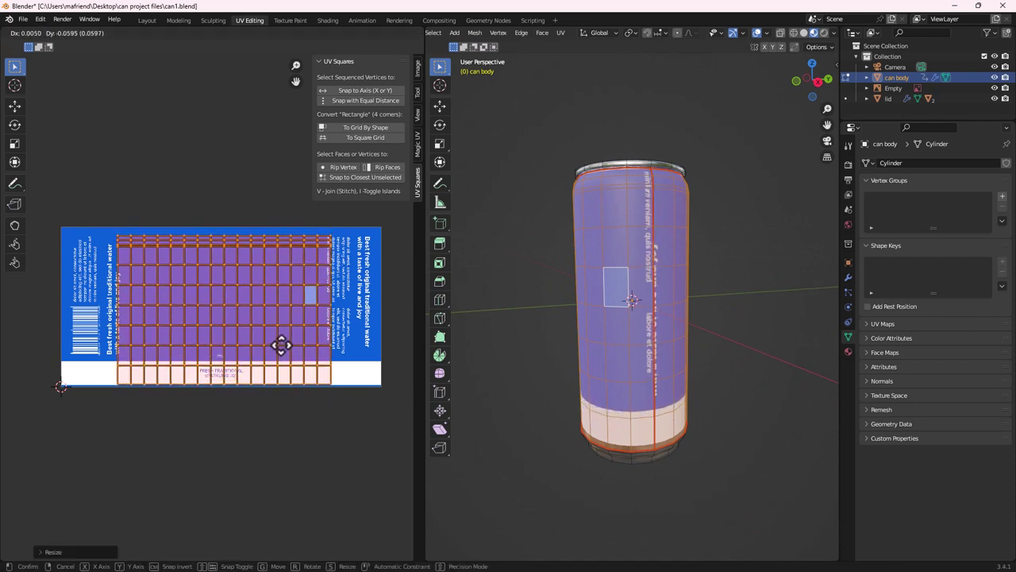
pyautogui.click(281, 344)
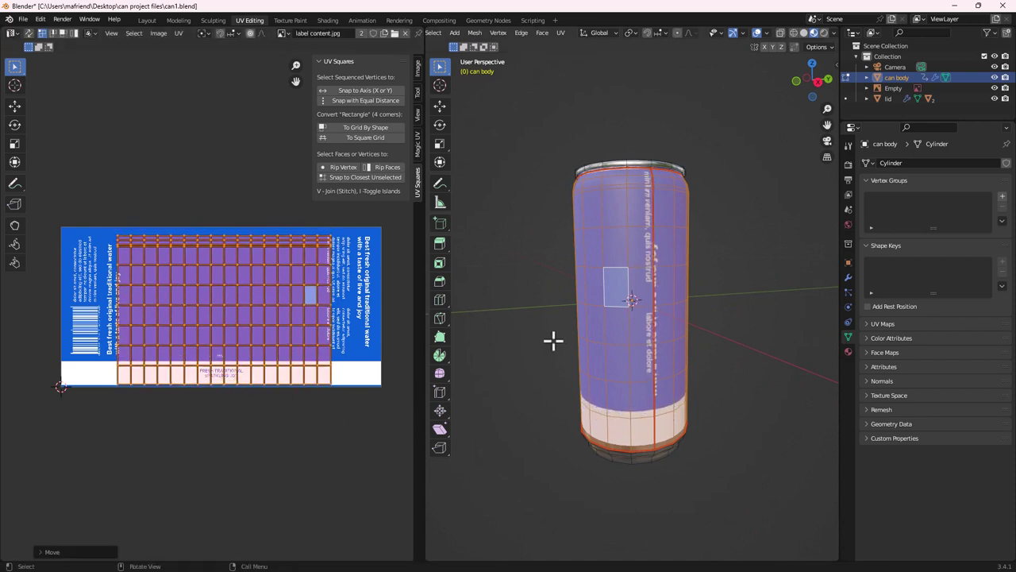
pyautogui.moveTo(549, 340); pyautogui.dragTo(655, 331, button='middle')
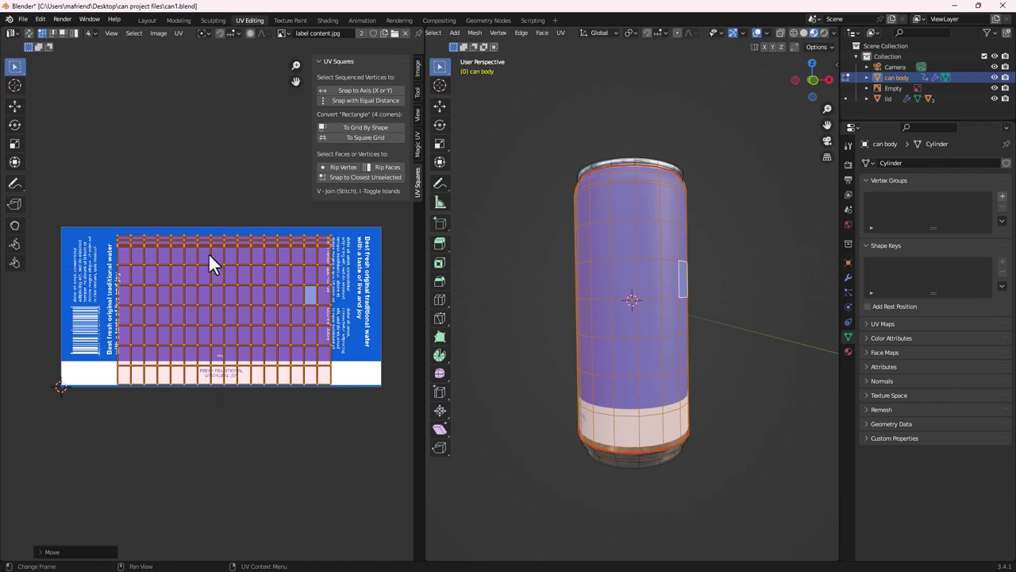
# Stretch the UV grid along X to the label image's full width and move it up about 0.033
pyautogui.press('s')
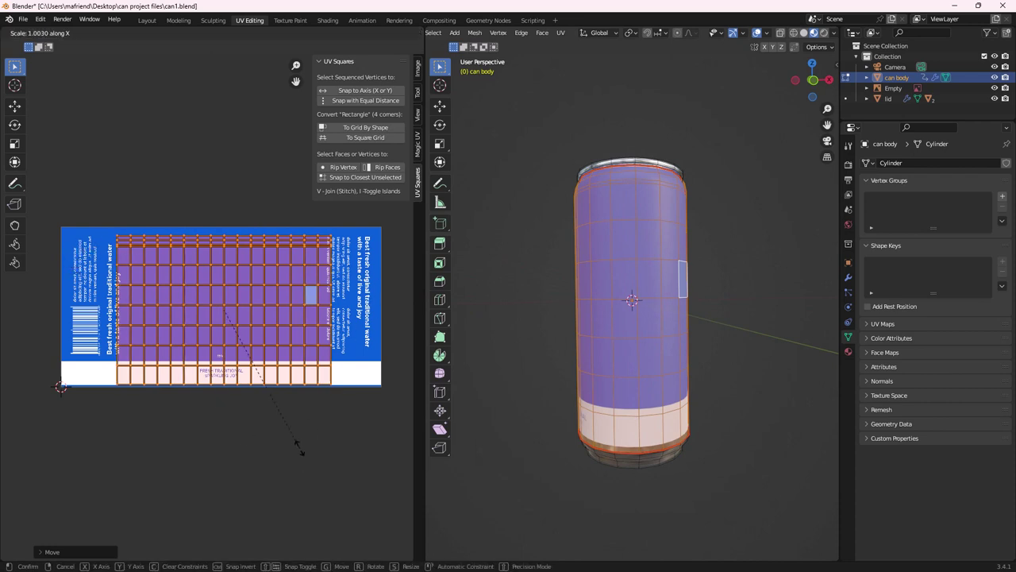
pyautogui.press('x')
pyautogui.click(395, 464)
pyautogui.press('g')
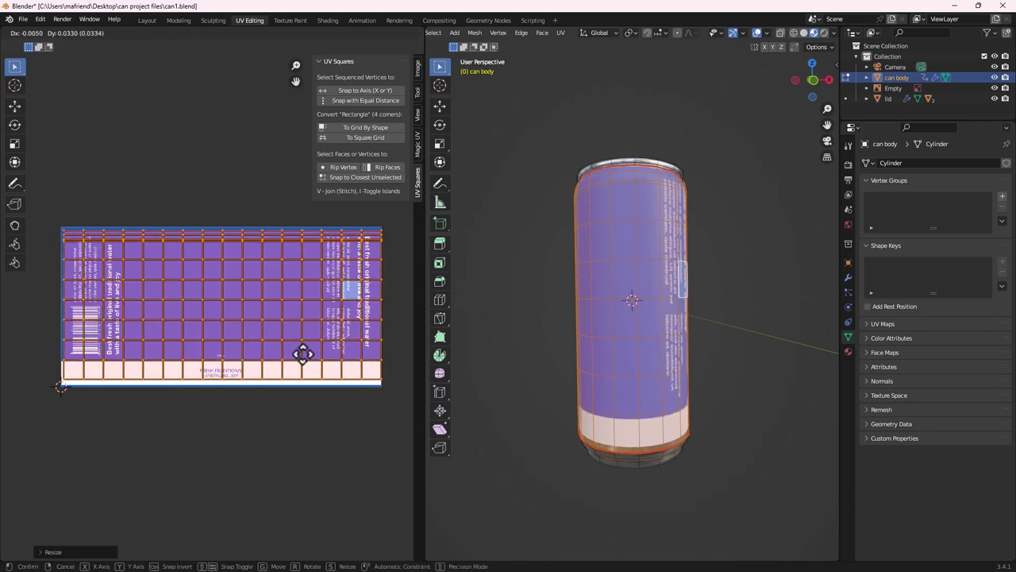
pyautogui.click(302, 354)
# Scale the UV grid along Y by about 1.035 and move it down about 0.0165 towards the image's lower edge
pyautogui.press('s')
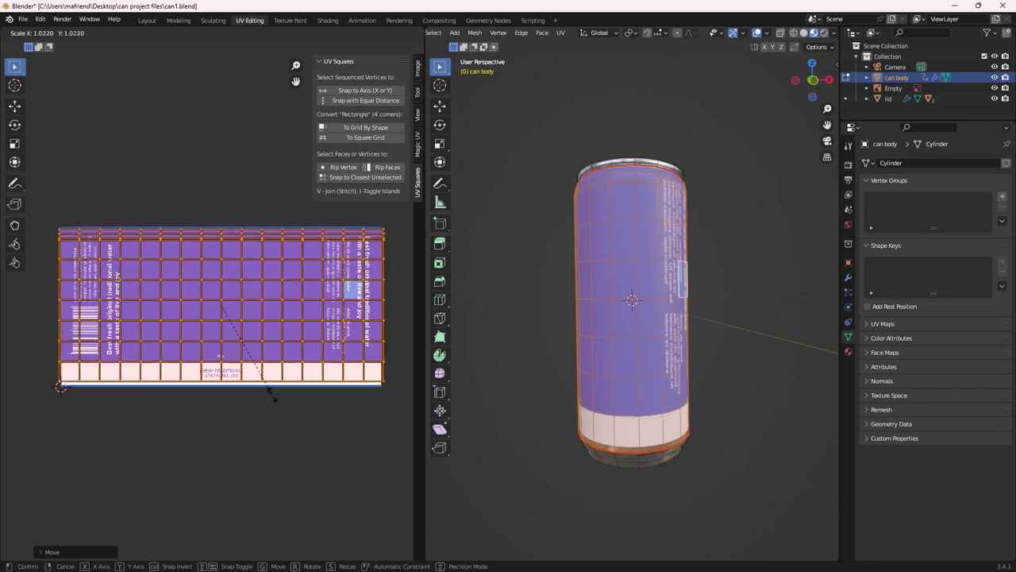
pyautogui.press('y')
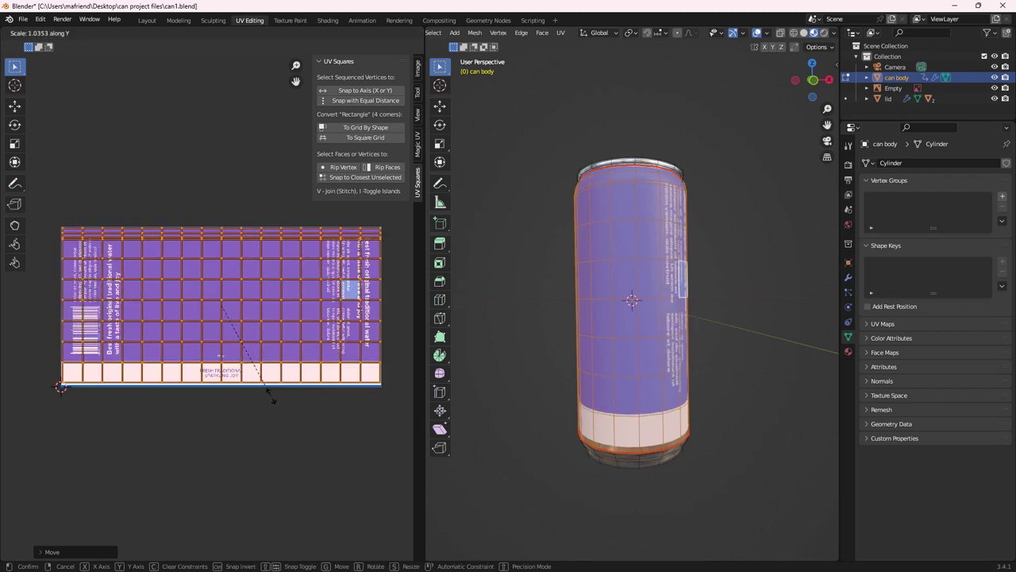
pyautogui.click(269, 393)
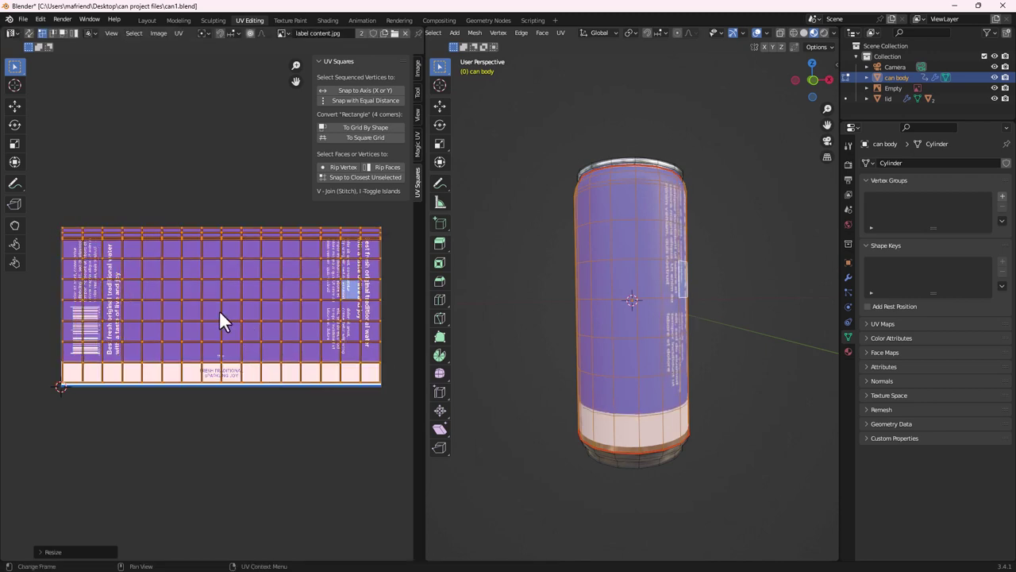
pyautogui.press('g')
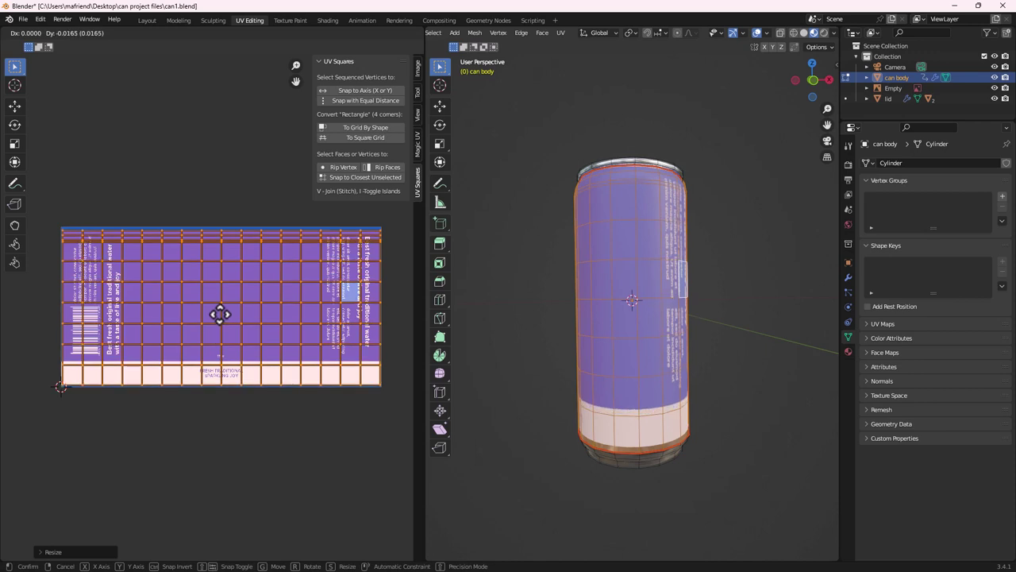
pyautogui.click(219, 314)
# Scale the UV grid along Y by about 1.02 to fit the image height and inspect the label on the can
pyautogui.press('s')
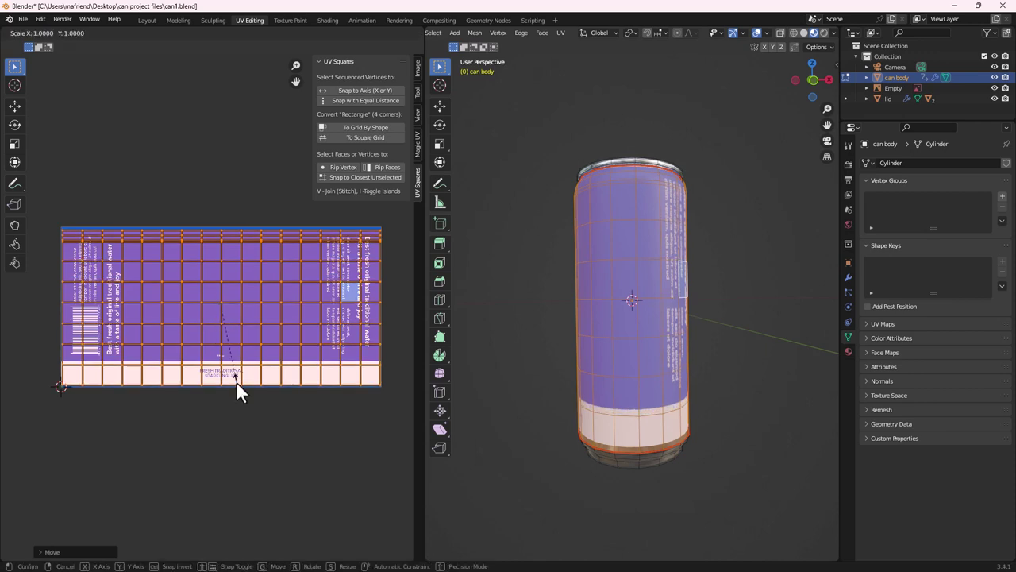
pyautogui.press('y')
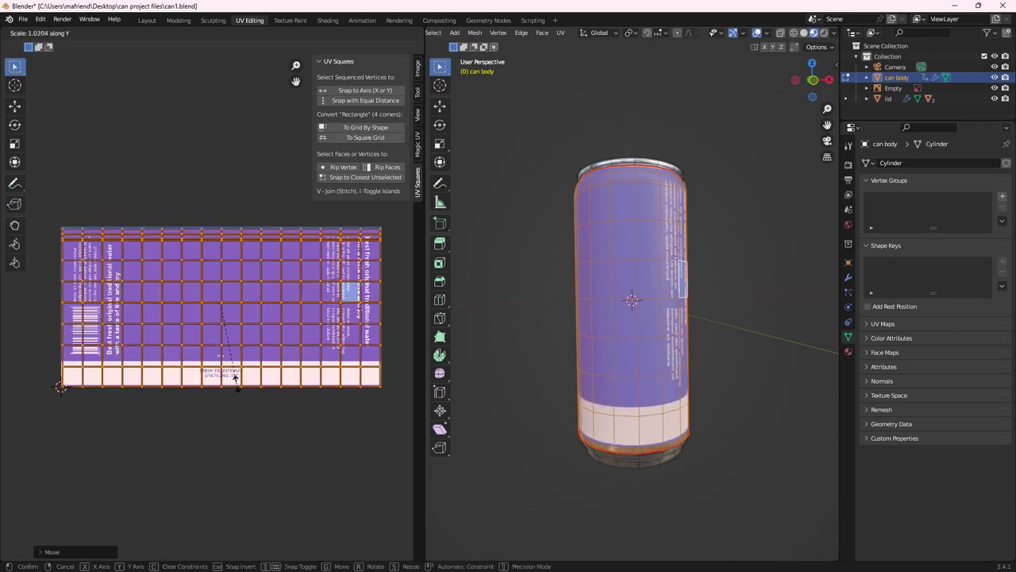
pyautogui.click(235, 378)
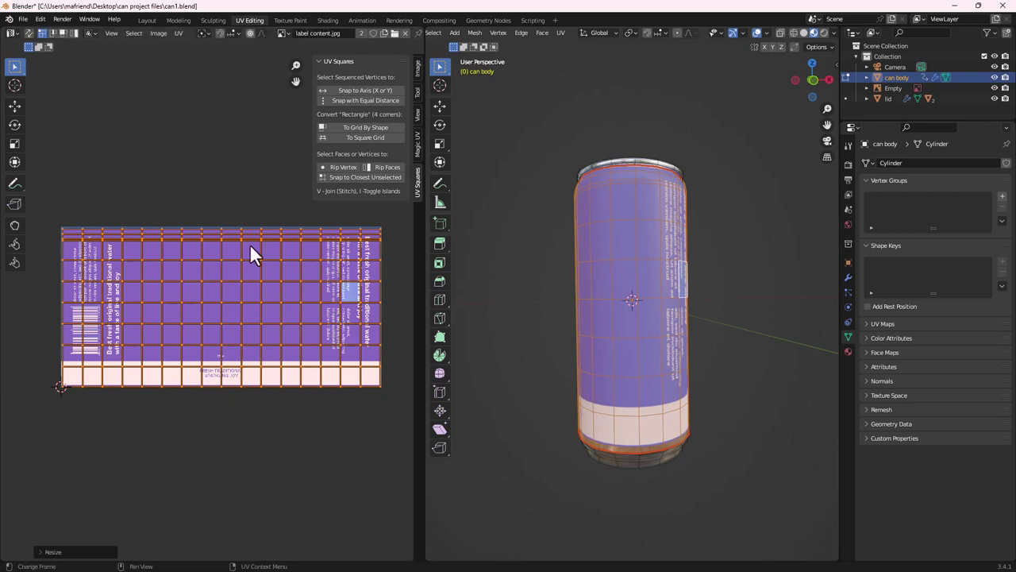
pyautogui.moveTo(651, 320)
pyautogui.mouseDown(button='middle')
pyautogui.moveTo(537, 329)
pyautogui.moveTo(565, 335)
pyautogui.moveTo(549, 345)
pyautogui.moveTo(768, 342)
pyautogui.moveTo(538, 325)
pyautogui.moveTo(512, 334)
pyautogui.moveTo(534, 358)
pyautogui.moveTo(651, 305)
pyautogui.mouseUp(button='middle')
pyautogui.scroll(-4, 638, 310)
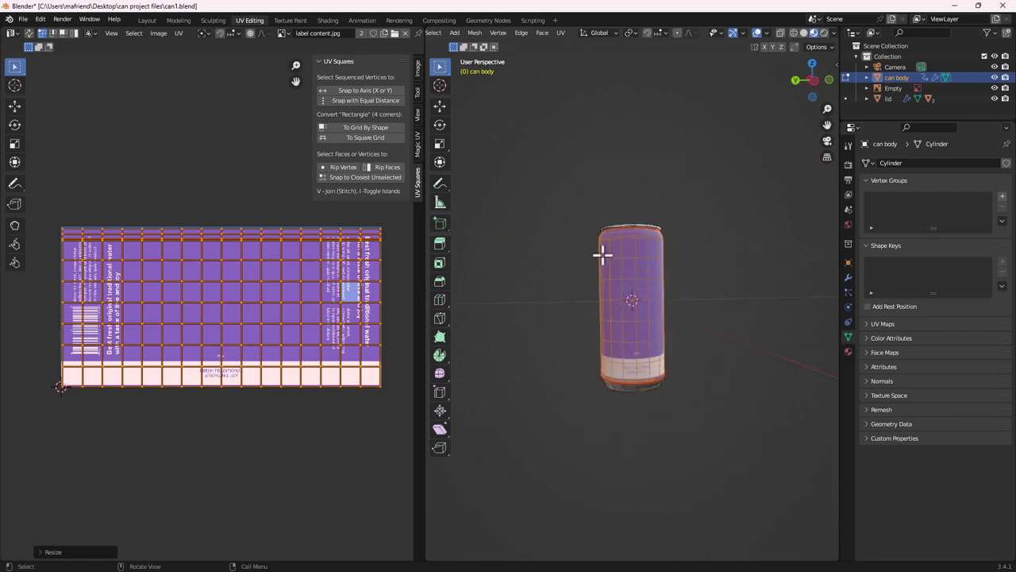
# Return to the Layout workspace and set the LABEL material's Metallic to 1.000 in its Principled BSDF
pyautogui.click(149, 21)
pyautogui.scroll(8, 731, 134)
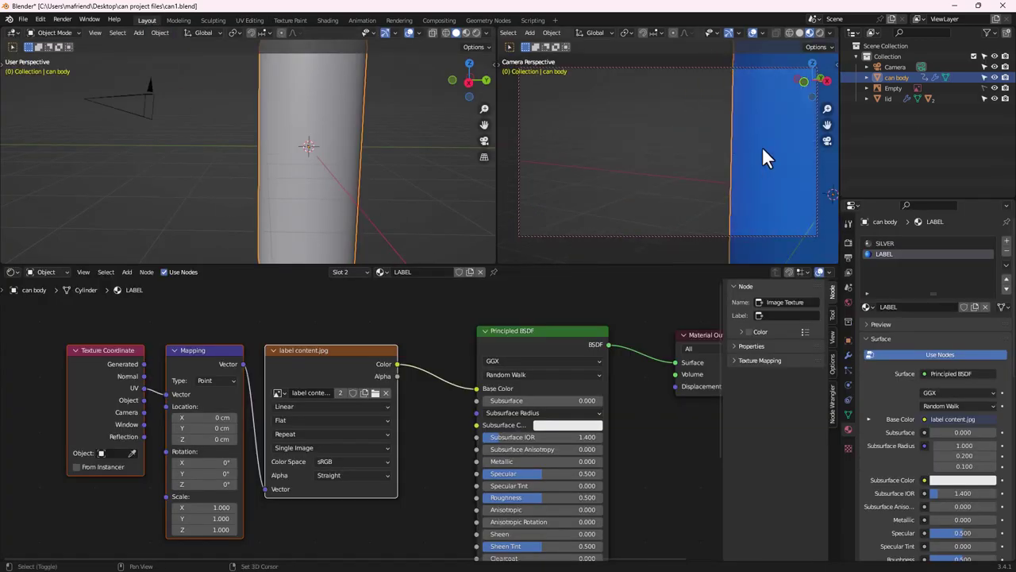
pyautogui.scroll(-2, 666, 155)
pyautogui.scroll(-2, 669, 146)
pyautogui.scroll(-5, 671, 159)
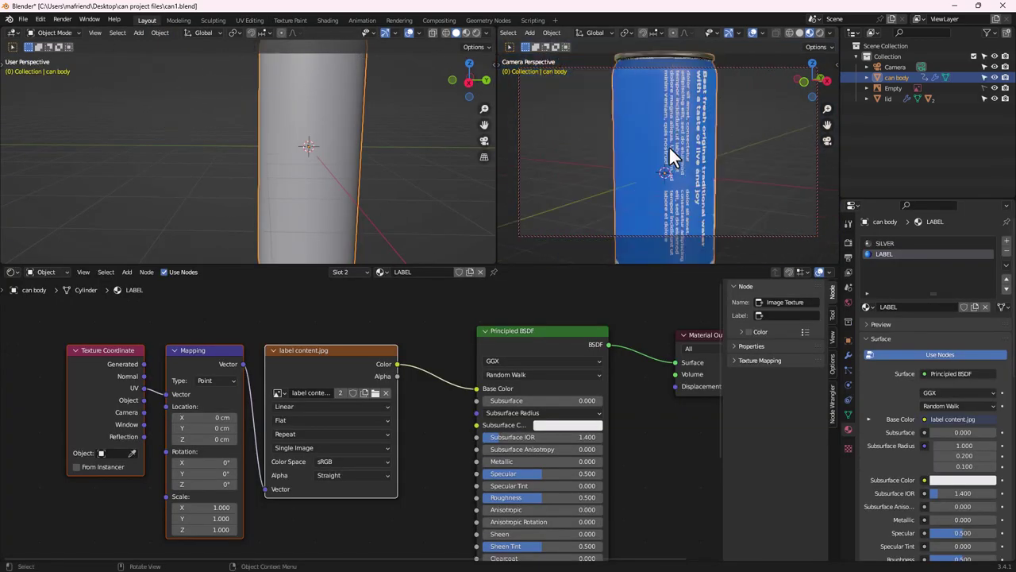
pyautogui.scroll(-2, 556, 426)
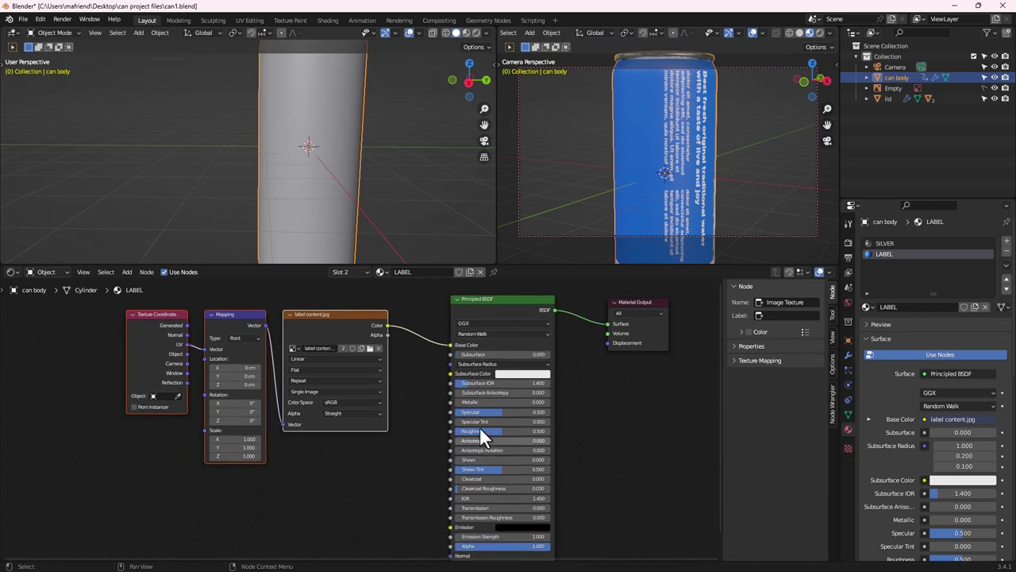
pyautogui.moveTo(463, 401); pyautogui.dragTo(548, 405)
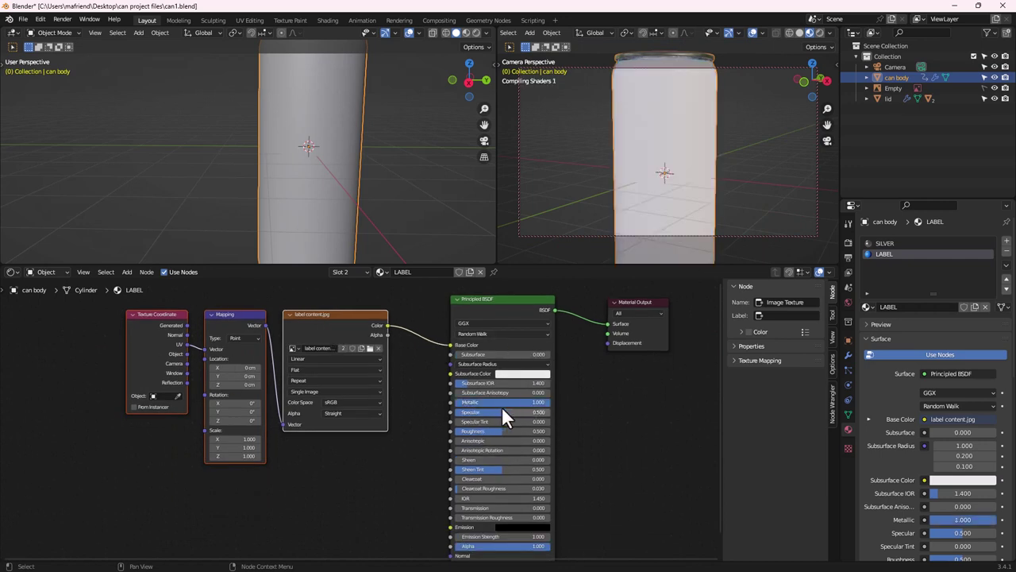
# Set the LABEL material's Roughness to 0.232 in its Principled BSDF and inspect the reflections on the can
pyautogui.moveTo(494, 431)
pyautogui.mouseDown()
pyautogui.moveTo(481, 431)
pyautogui.moveTo(492, 431)
pyautogui.mouseUp()
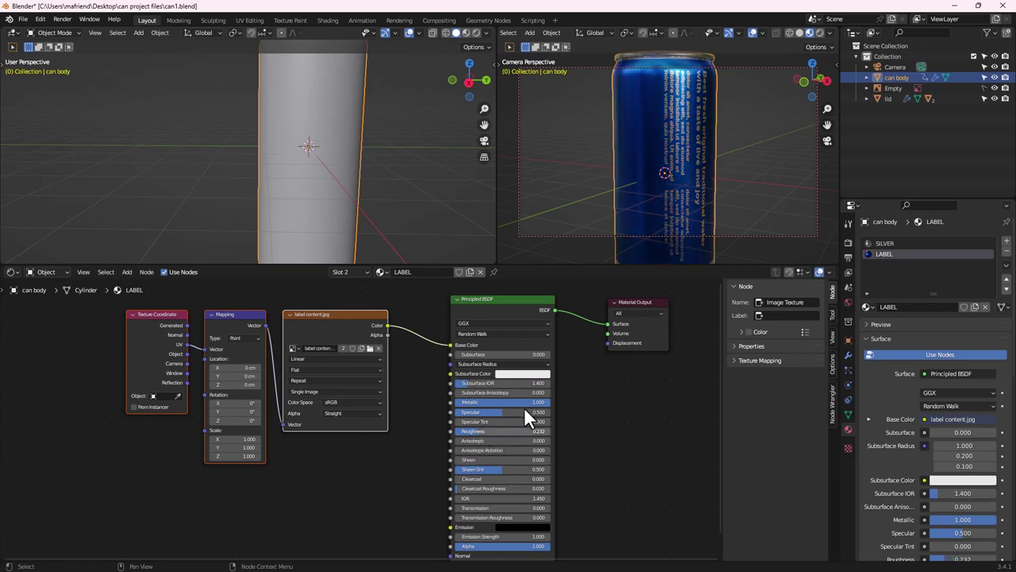
pyautogui.scroll(-4, 647, 187)
pyautogui.moveTo(643, 188)
pyautogui.keyDown('shift'); pyautogui.mouseDown(button='middle')
pyautogui.moveTo(656, 151)
pyautogui.moveTo(664, 171)
pyautogui.moveTo(653, 176)
pyautogui.mouseUp(button='middle'); pyautogui.keyUp('shift')
pyautogui.scroll(4, 664, 171)
pyautogui.scroll(4, 669, 172)
pyautogui.scroll(-3, 687, 191)
pyautogui.scroll(-4, 653, 176)
pyautogui.scroll(2, 654, 179)
pyautogui.scroll(-3, 327, 163)
pyautogui.moveTo(326, 163); pyautogui.dragTo(466, 223, button='middle')
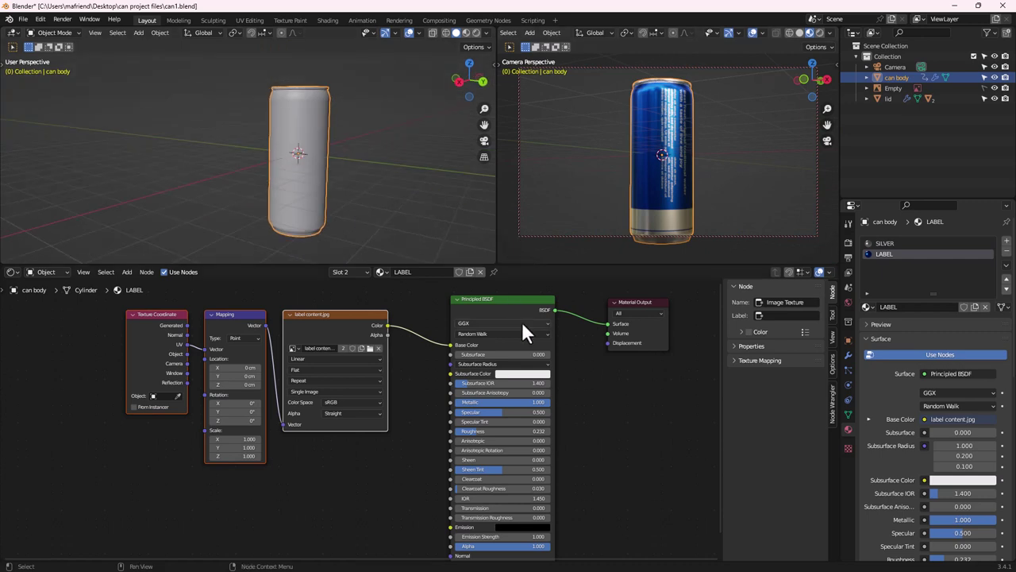
pyautogui.scroll(-2, 358, 404)
pyautogui.moveTo(619, 195); pyautogui.dragTo(636, 174, button='middle')
pyautogui.moveTo(291, 183); pyautogui.dragTo(387, 125, button='middle')
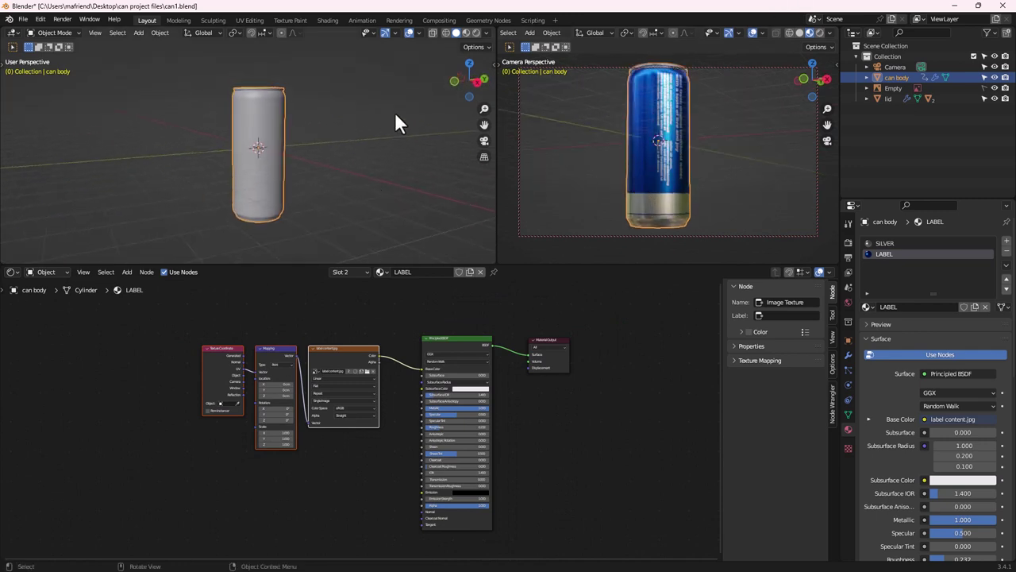
# Show the can with its materials in the User Perspective viewport, examine it from several angles, and return that viewport to solid shading
pyautogui.click(474, 33)
pyautogui.moveTo(307, 151)
pyautogui.mouseDown(button='middle')
pyautogui.moveTo(154, 177)
pyautogui.moveTo(264, 183)
pyautogui.mouseUp(button='middle')
pyautogui.scroll(-5, 244, 186)
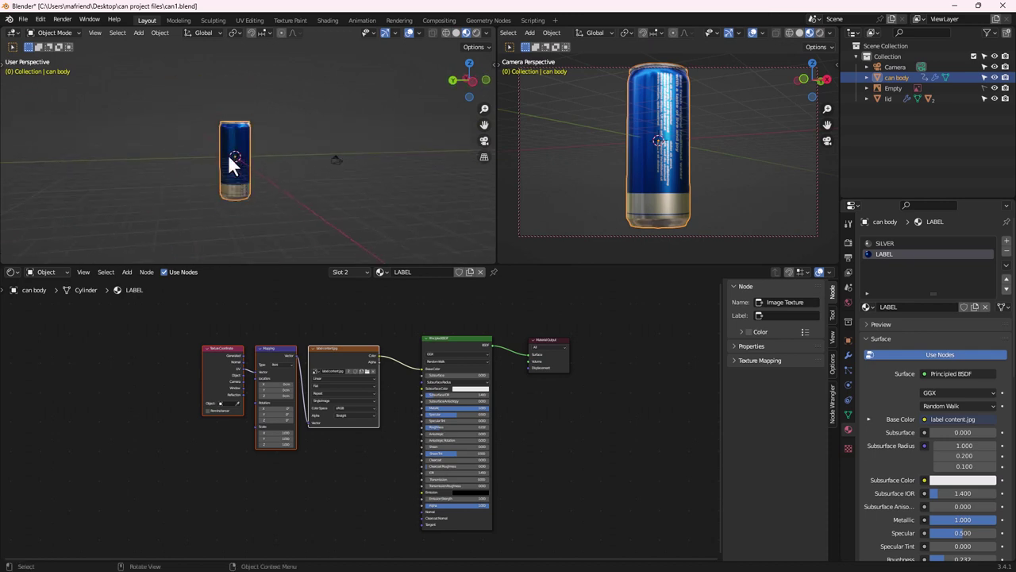
pyautogui.scroll(-3, 627, 164)
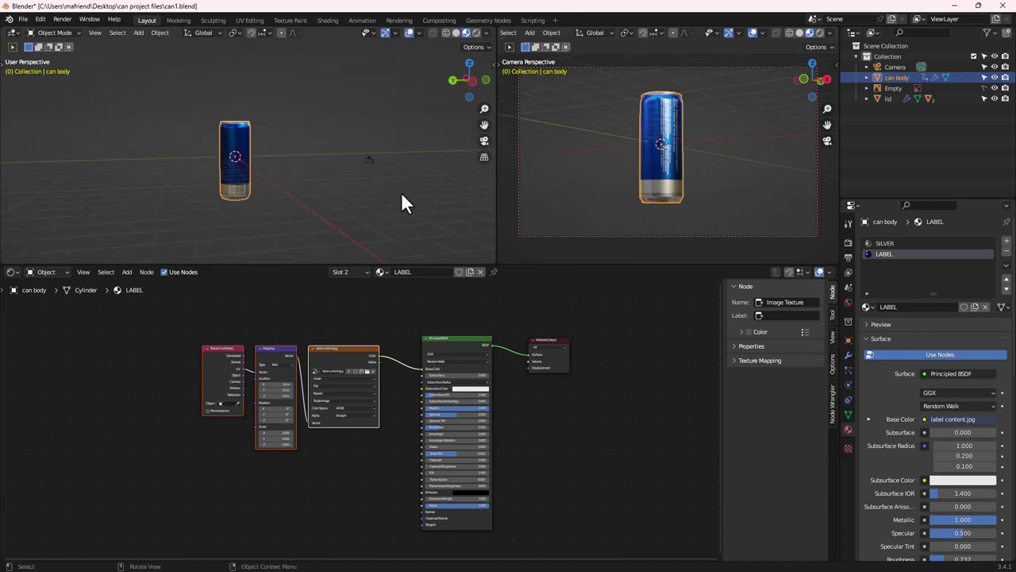
pyautogui.scroll(5, 234, 155)
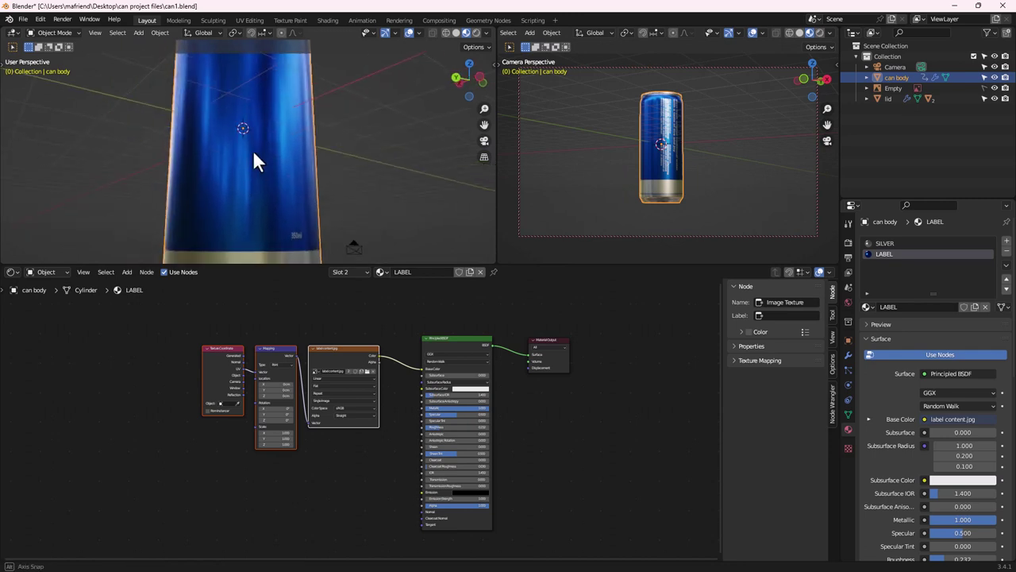
pyautogui.scroll(-4, 254, 140)
pyautogui.moveTo(253, 140); pyautogui.dragTo(311, 208, button='middle')
pyautogui.scroll(-3, 311, 208)
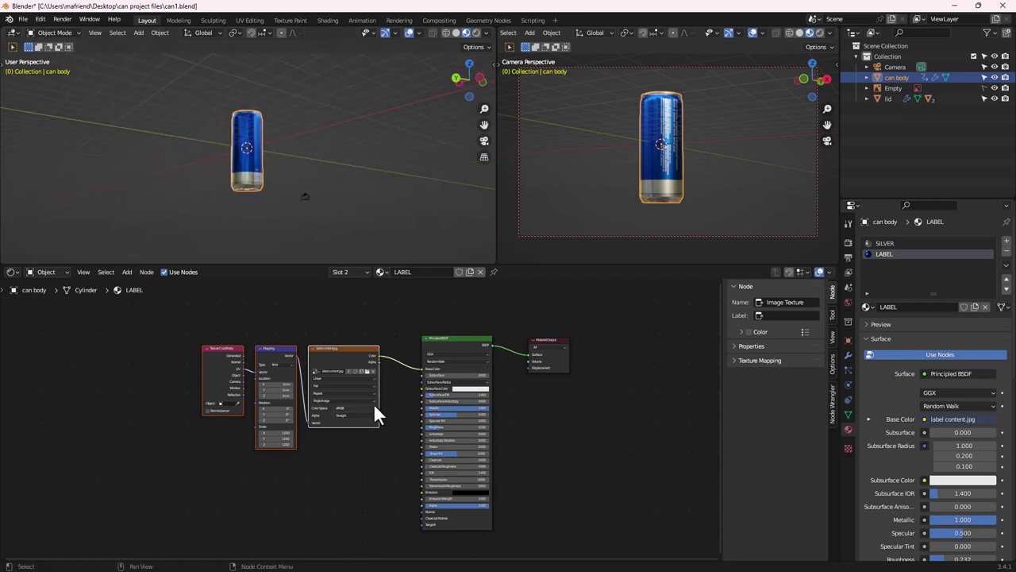
pyautogui.moveTo(651, 245); pyautogui.dragTo(688, 127, button='middle')
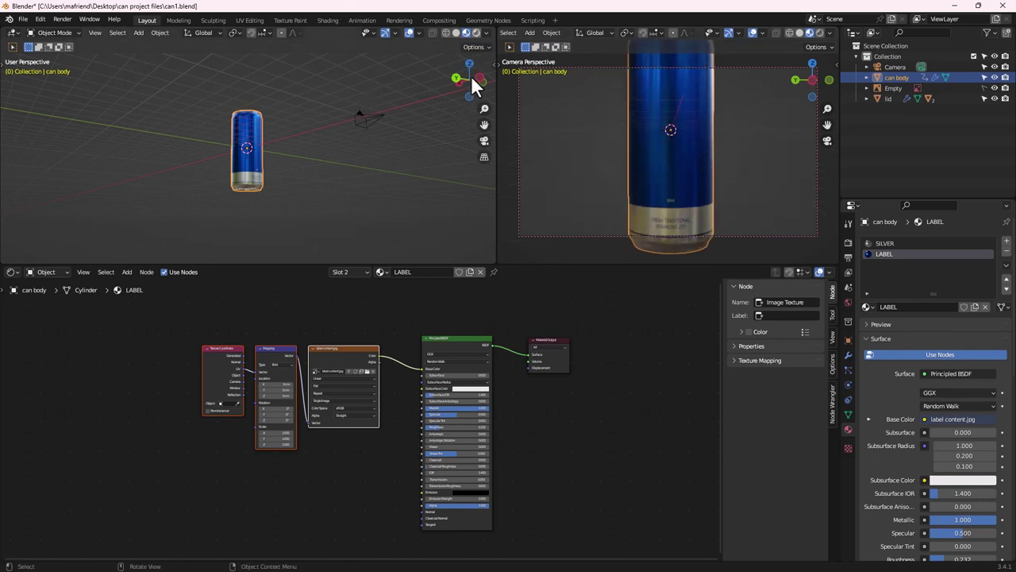
pyautogui.click(476, 33)
pyautogui.click(456, 33)
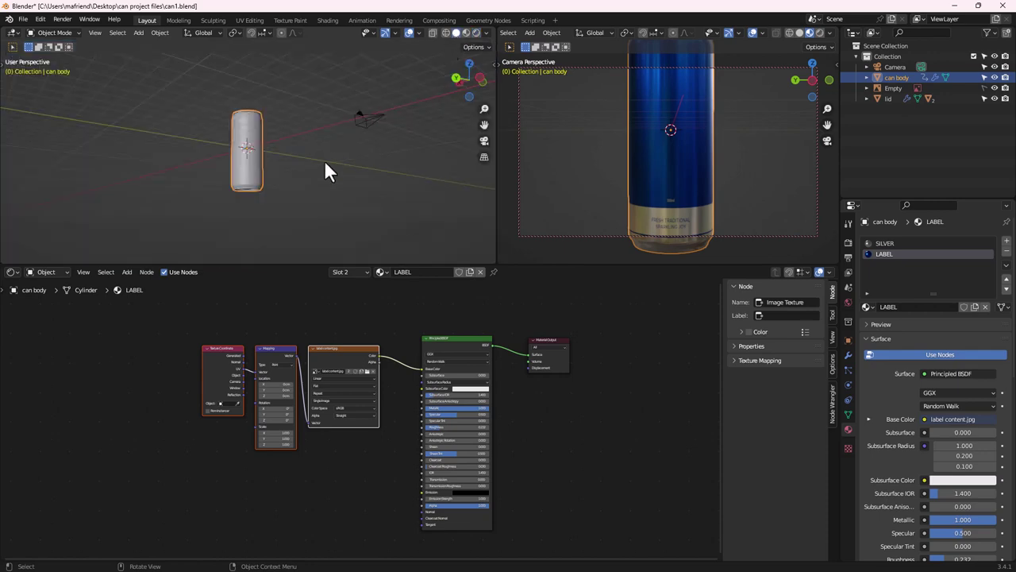
pyautogui.scroll(3, 244, 165)
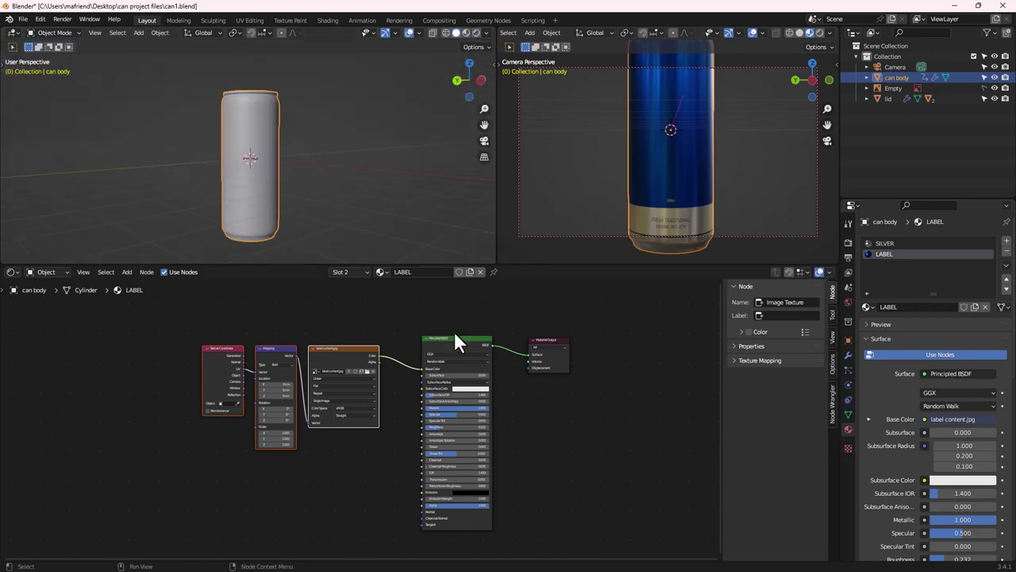
# Duplicate the Texture Coordinate, Mapping and label content.jpg image nodes together and place the copies above the originals
pyautogui.scroll(1, 565, 381)
pyautogui.scroll(2, 556, 381)
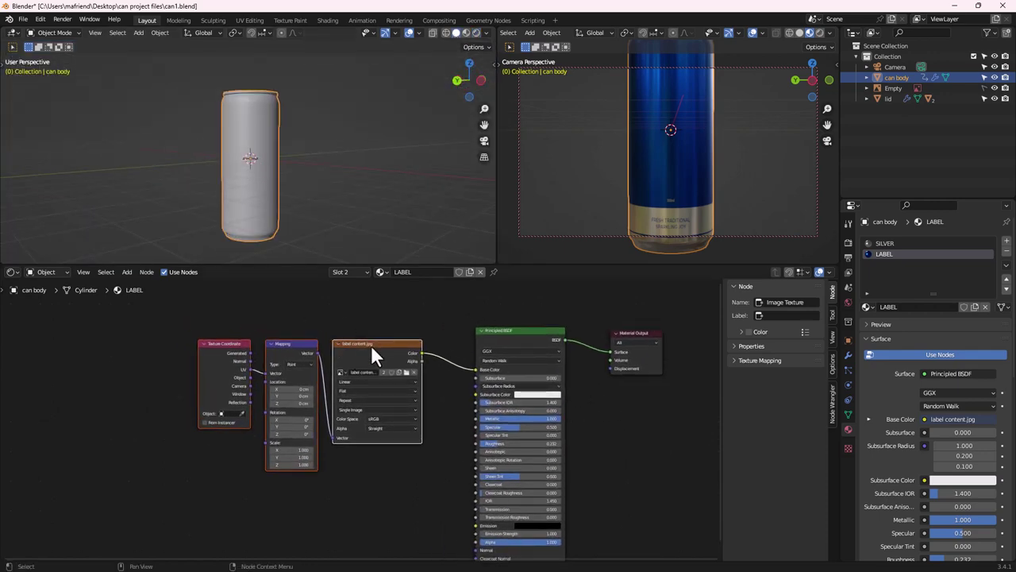
pyautogui.moveTo(417, 378); pyautogui.dragTo(397, 424, button='middle')
pyautogui.moveTo(619, 406); pyautogui.dragTo(668, 396)
pyautogui.click(325, 435)
pyautogui.keyDown('shift'); pyautogui.click(264, 412); pyautogui.keyUp('shift')
pyautogui.keyDown('shift'); pyautogui.click(197, 416); pyautogui.keyUp('shift')
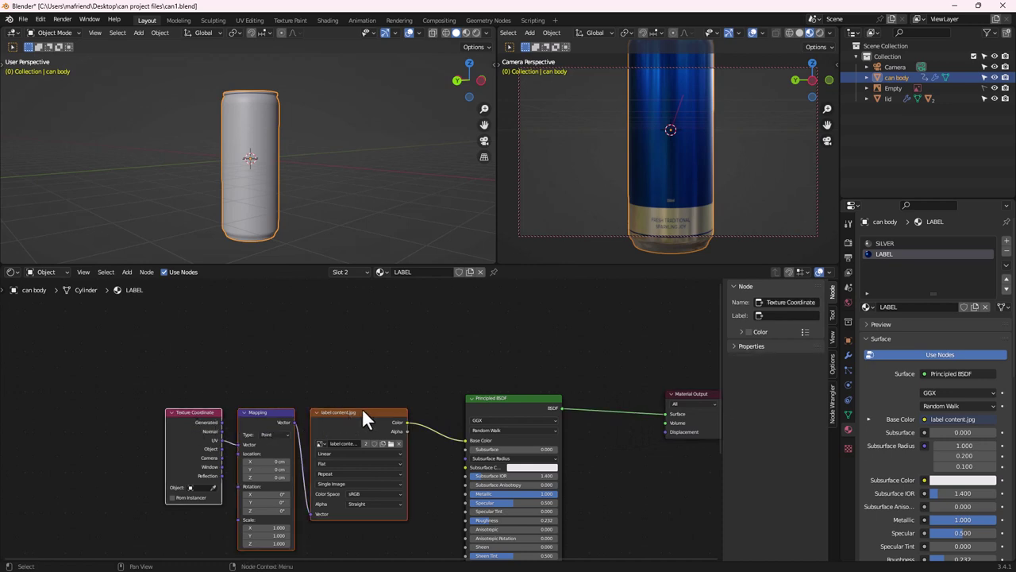
pyautogui.hotkey('shift', 'd')
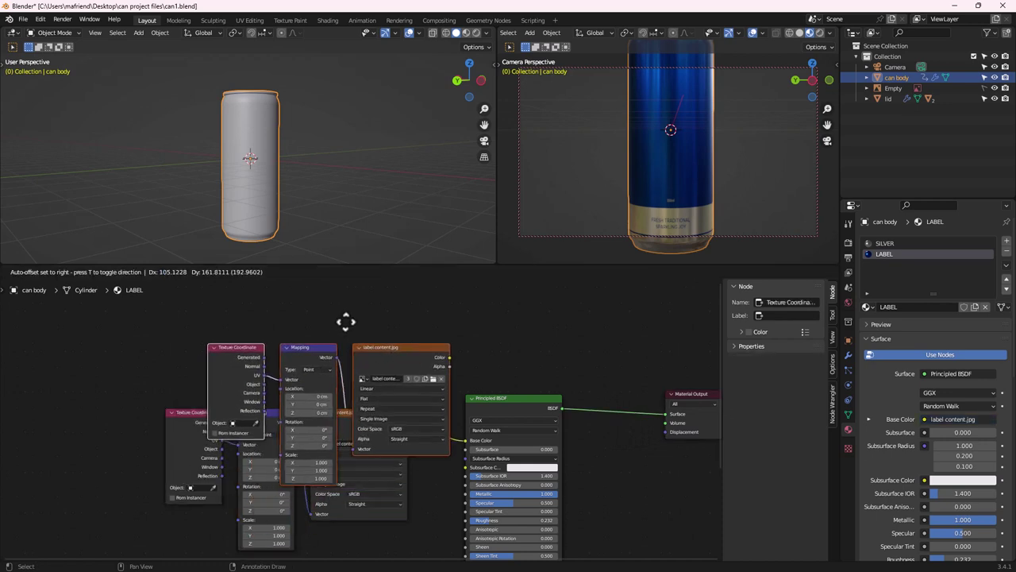
pyautogui.click(315, 331)
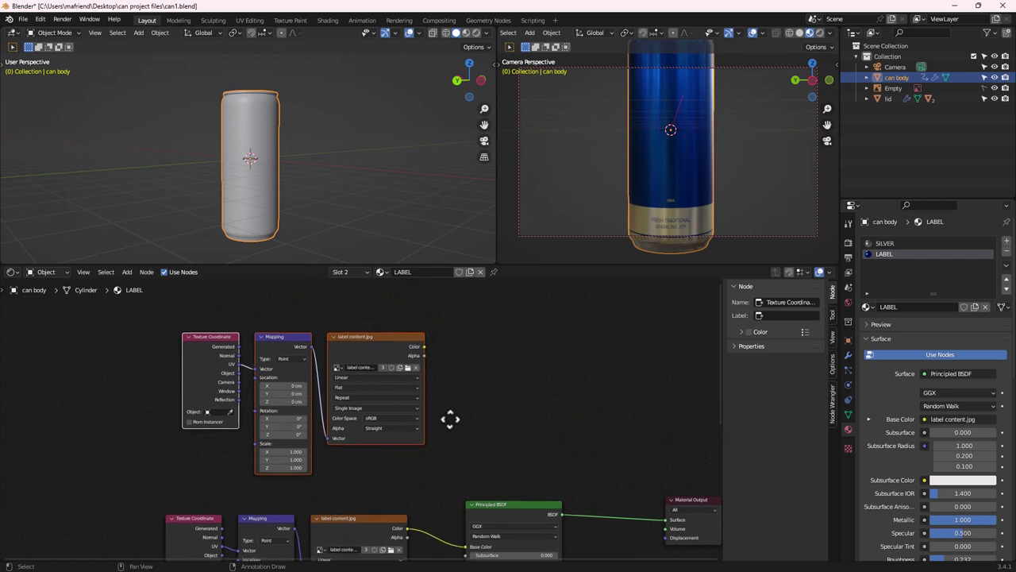
# Move the Material Output node farther away from the Principled BSDF to make room between them
pyautogui.scroll(-2, 508, 453)
pyautogui.click(583, 463)
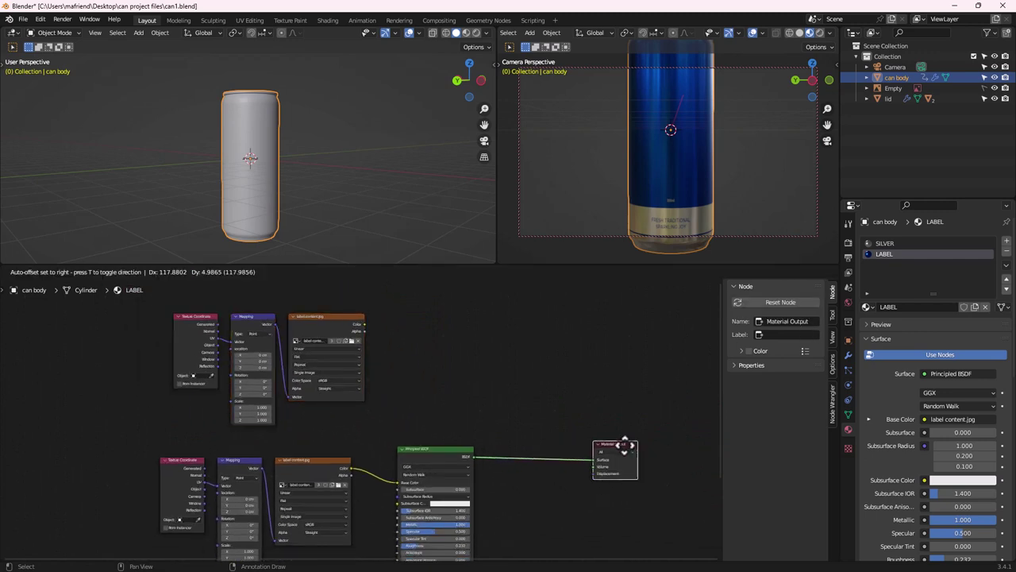
pyautogui.hotkey('shift', 'a')
pyautogui.moveTo(545, 489)
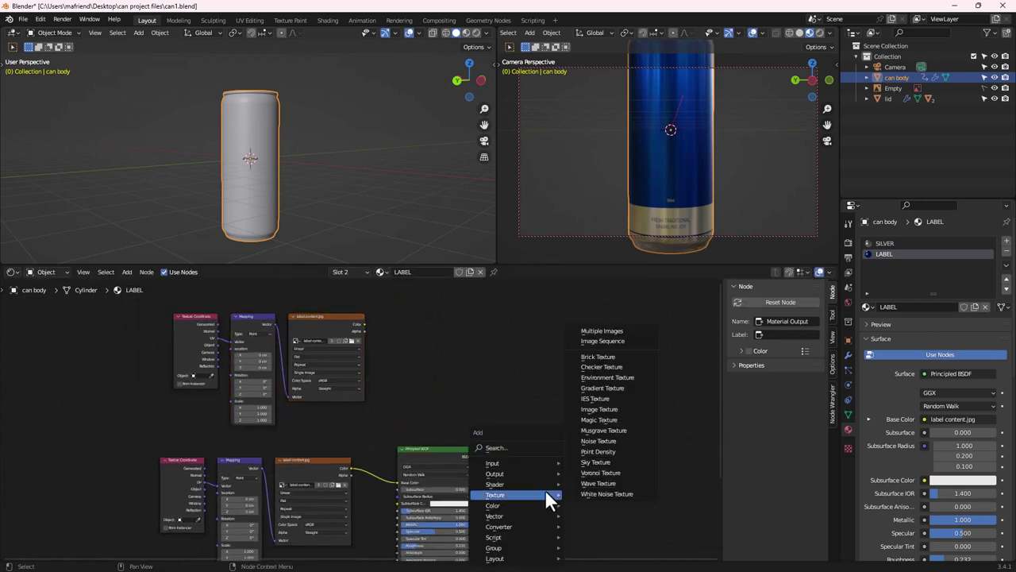
pyautogui.moveTo(461, 435); pyautogui.dragTo(460, 374, button='middle')
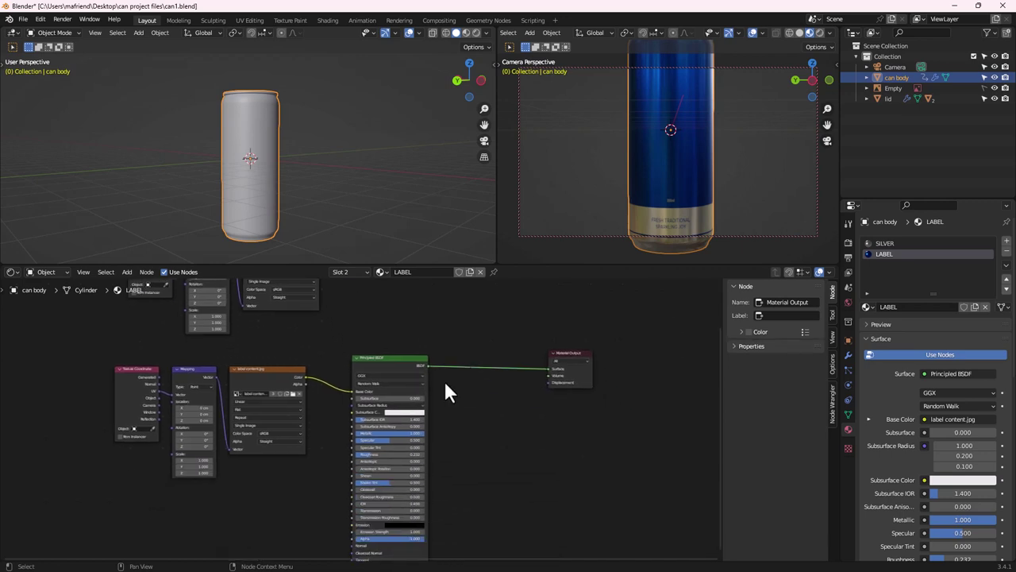
# Load label name.jpg into the duplicated image texture node
pyautogui.click(393, 364)
pyautogui.moveTo(381, 362); pyautogui.dragTo(396, 397, button='middle')
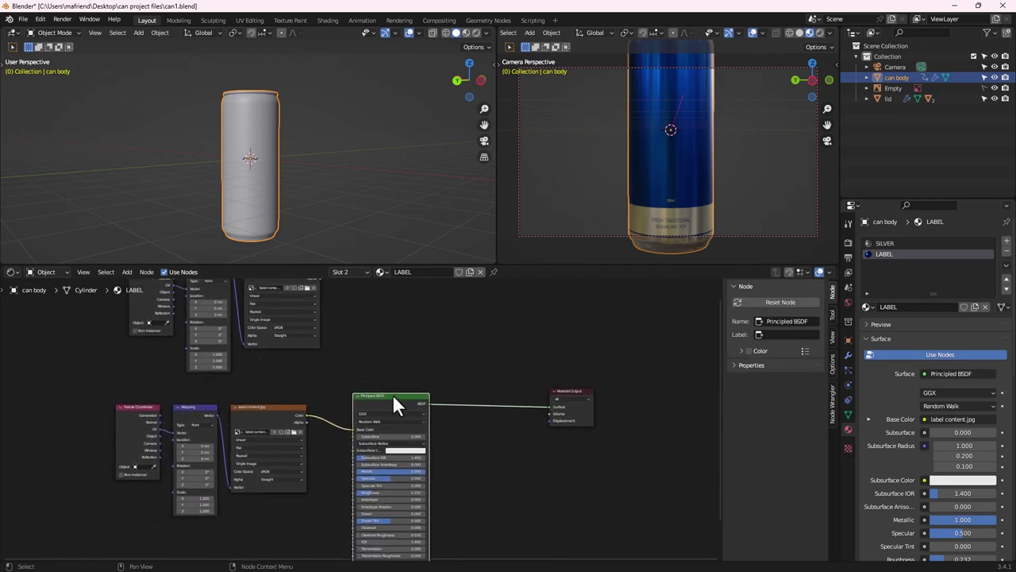
pyautogui.moveTo(460, 419); pyautogui.dragTo(334, 341, button='middle')
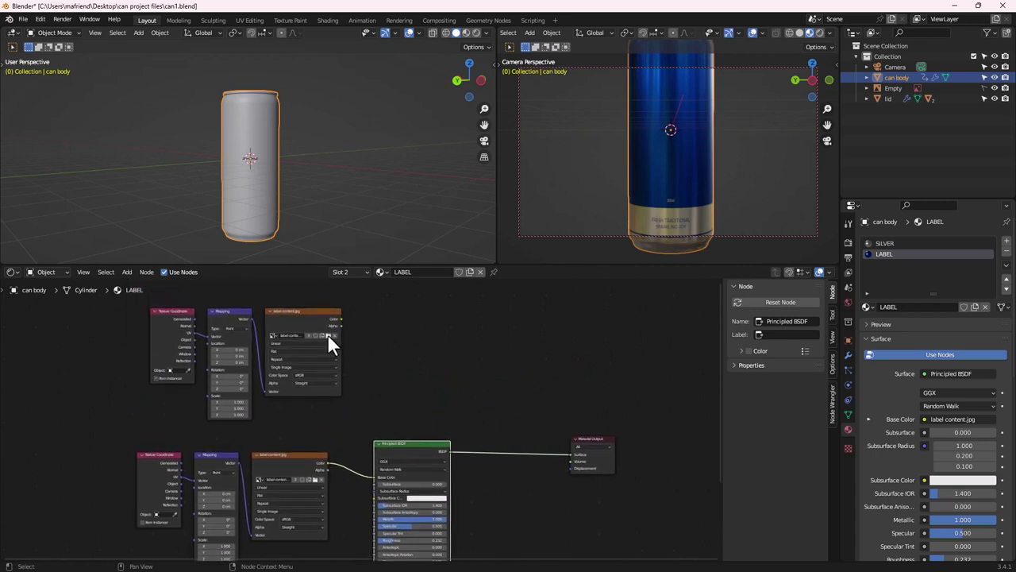
pyautogui.click(329, 335)
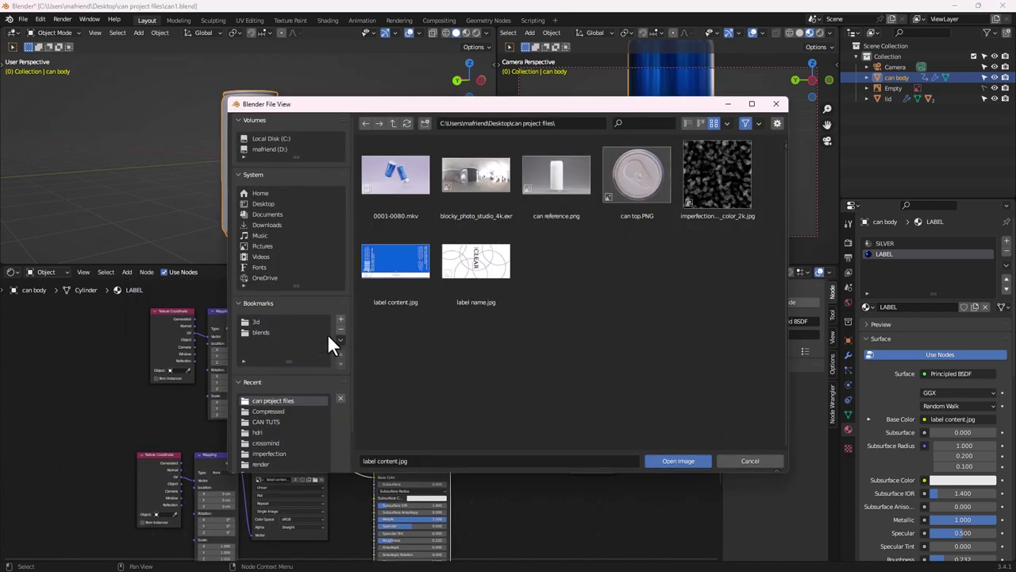
pyautogui.doubleClick(480, 267)
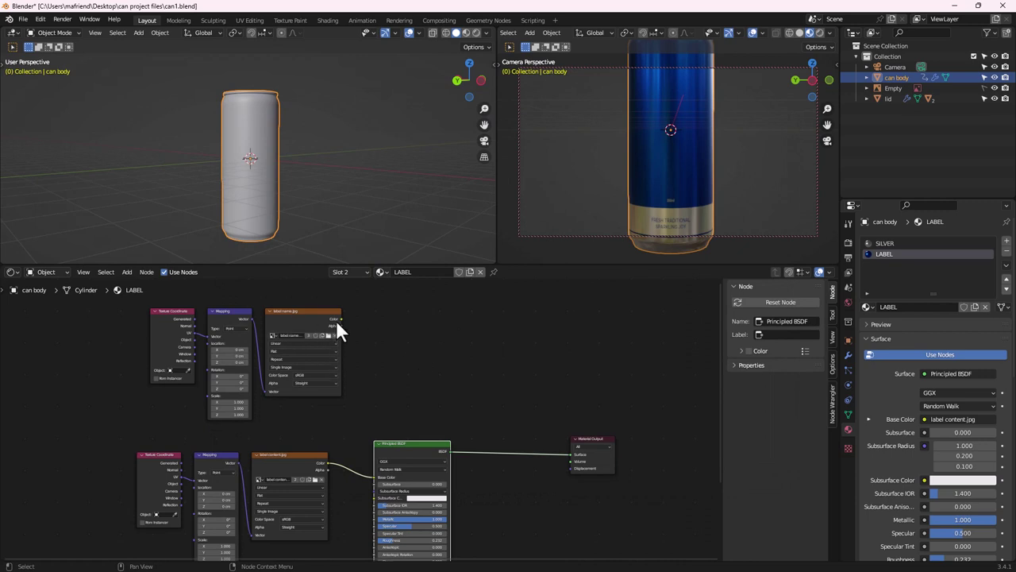
# Preview label name.jpg on the can through the Principled BSDF's Base Color, and reconnect label content.jpg to it
pyautogui.moveTo(341, 318); pyautogui.dragTo(373, 475)
pyautogui.moveTo(674, 136); pyautogui.dragTo(660, 93, button='middle')
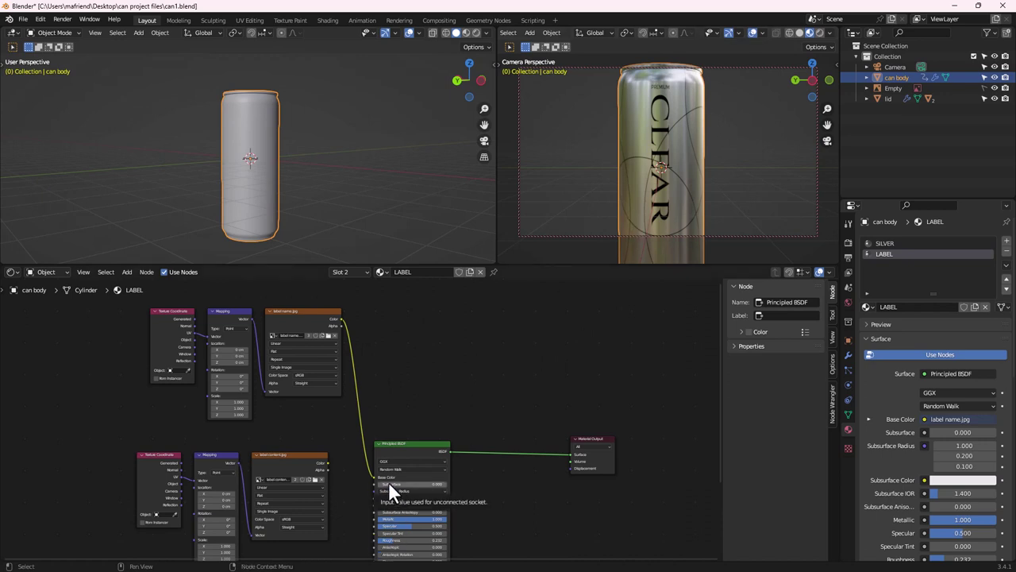
pyautogui.click(293, 310)
pyautogui.scroll(3, 287, 314)
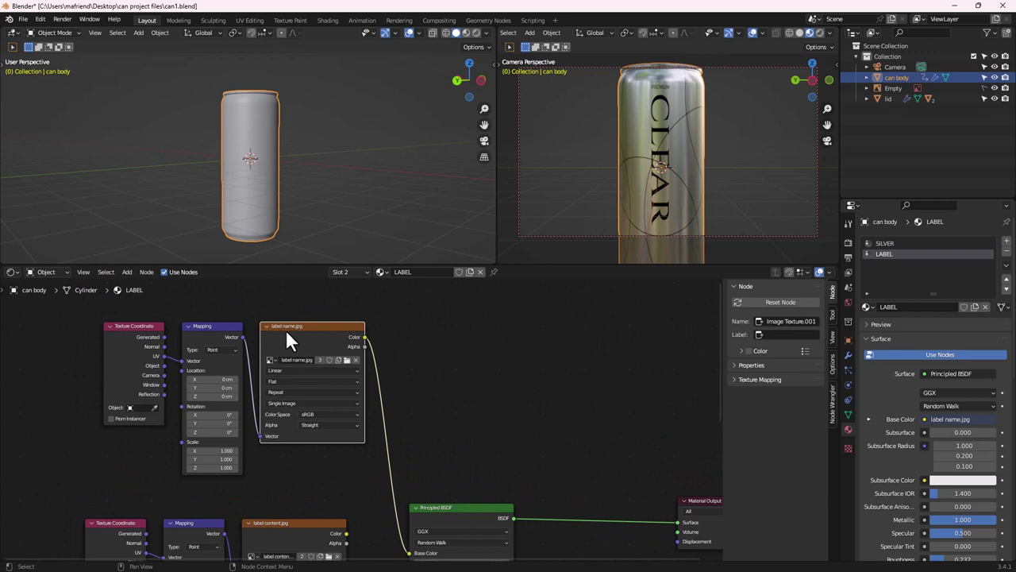
pyautogui.scroll(-2, 360, 420)
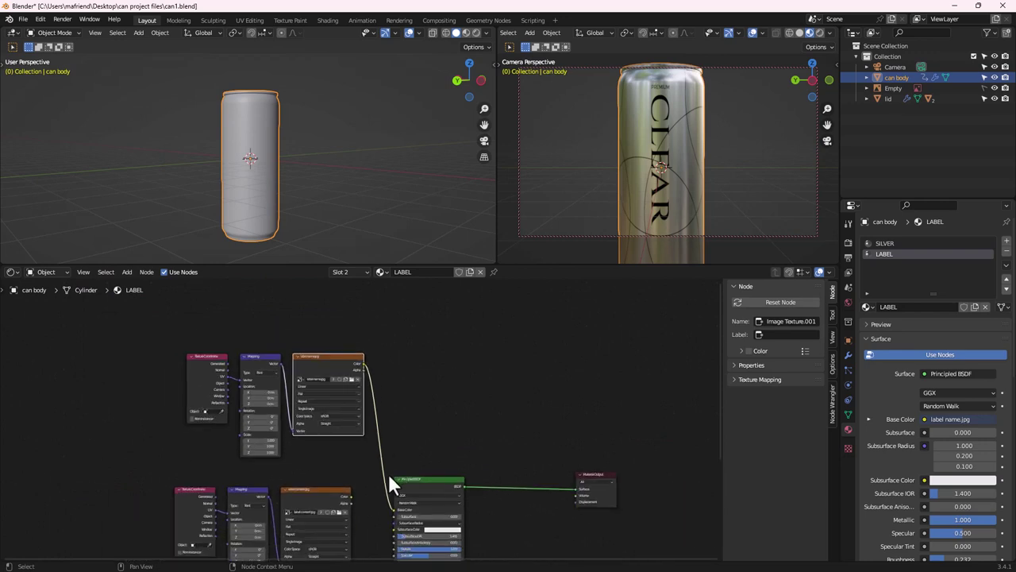
pyautogui.moveTo(408, 484); pyautogui.dragTo(397, 423, button='middle')
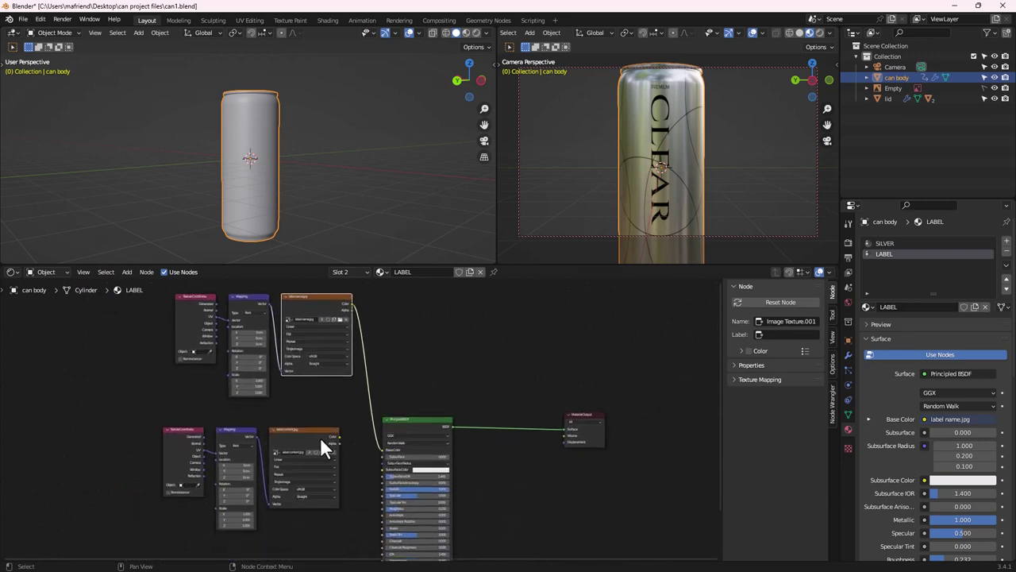
pyautogui.moveTo(337, 436); pyautogui.dragTo(384, 448)
pyautogui.scroll(-3, 392, 447)
pyautogui.scroll(1, 369, 443)
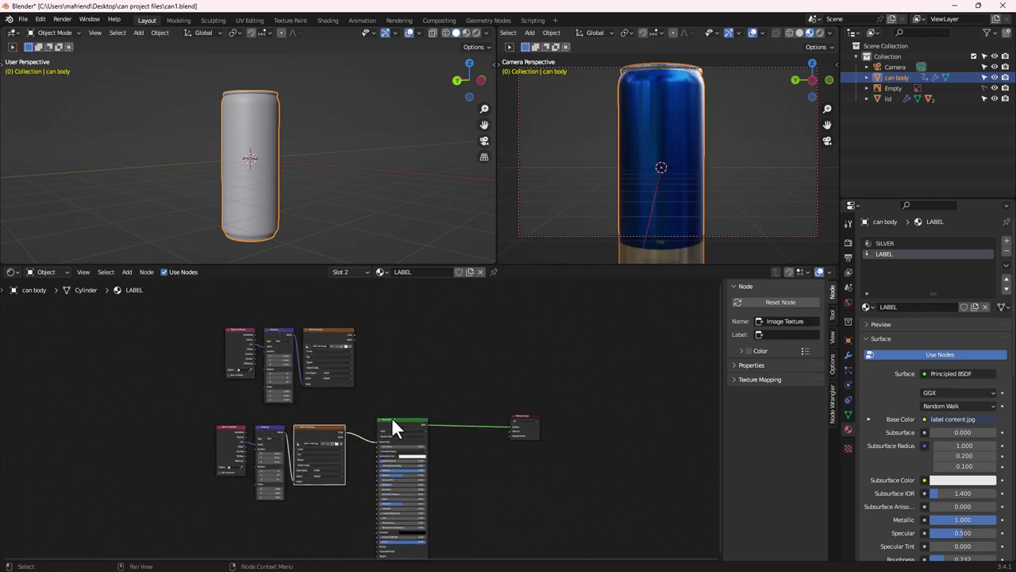
# Duplicate the Principled BSDF, place the copy beside and slightly below the original, and move the Material Output farther out
pyautogui.click(393, 421)
pyautogui.hotkey('shift', 'd')
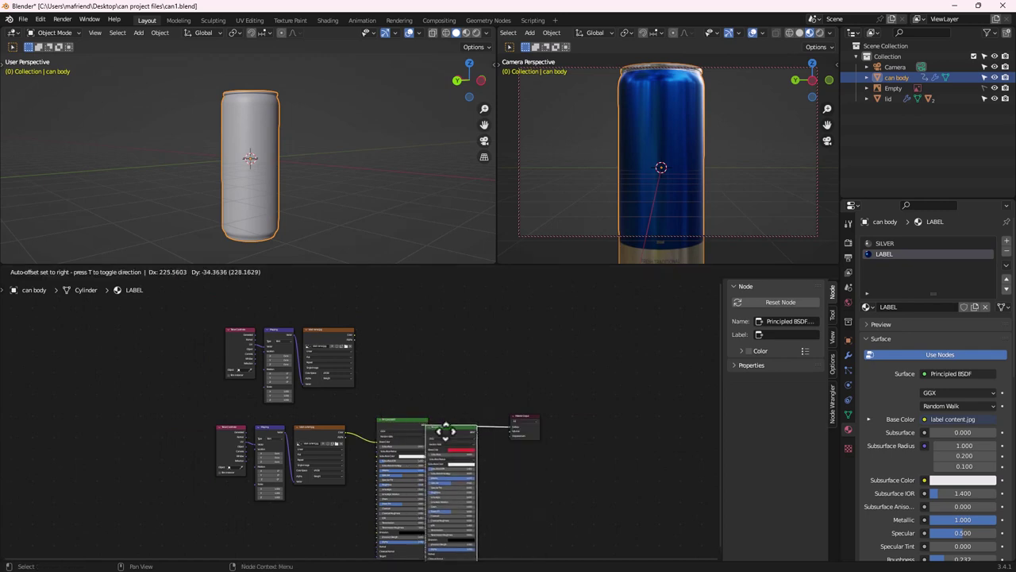
pyautogui.click(476, 454)
pyautogui.moveTo(509, 423); pyautogui.dragTo(544, 419)
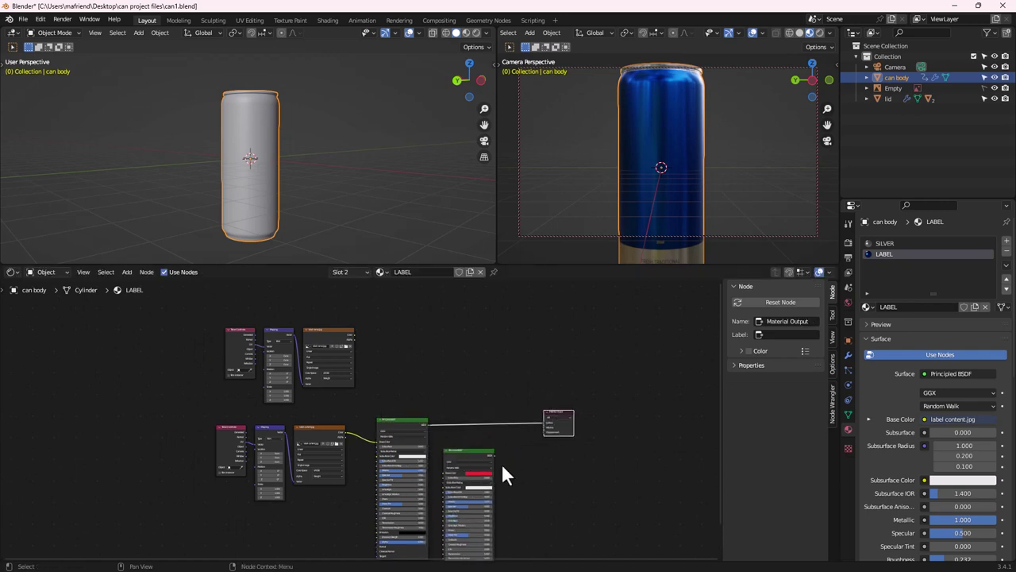
# Rearrange the two Principled BSDF nodes and shift the label name.jpg image node away from its Mapping node
pyautogui.scroll(4, 512, 477)
pyautogui.moveTo(447, 476); pyautogui.dragTo(430, 473)
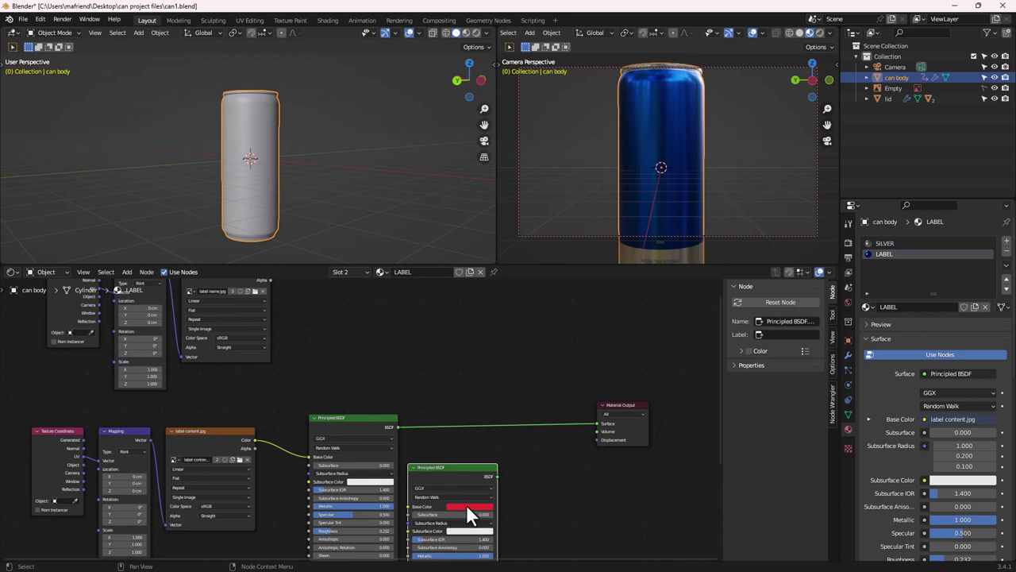
pyautogui.moveTo(350, 419); pyautogui.dragTo(347, 398)
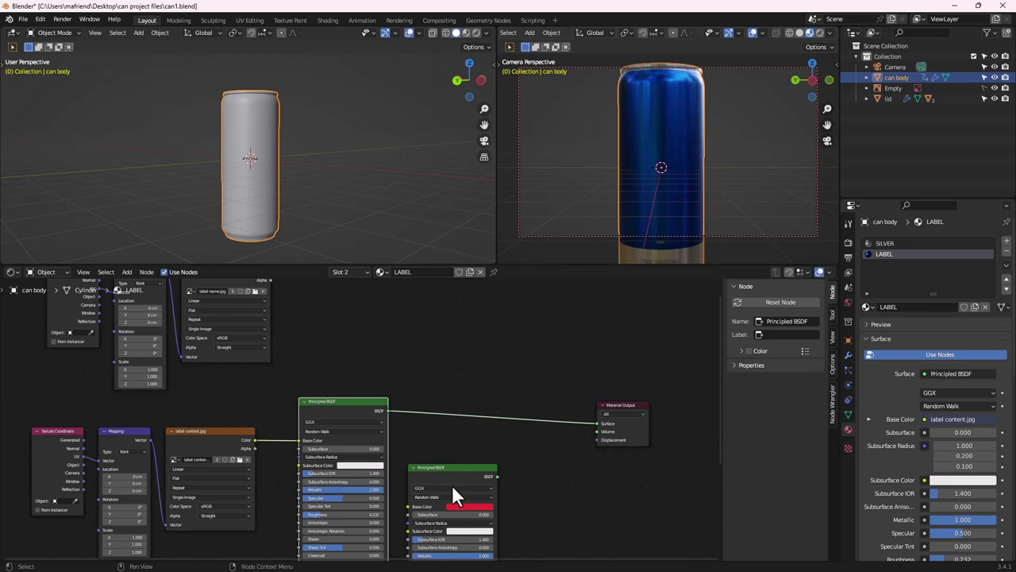
pyautogui.click(418, 469)
pyautogui.click(336, 410)
pyautogui.moveTo(400, 371); pyautogui.dragTo(395, 393, button='middle')
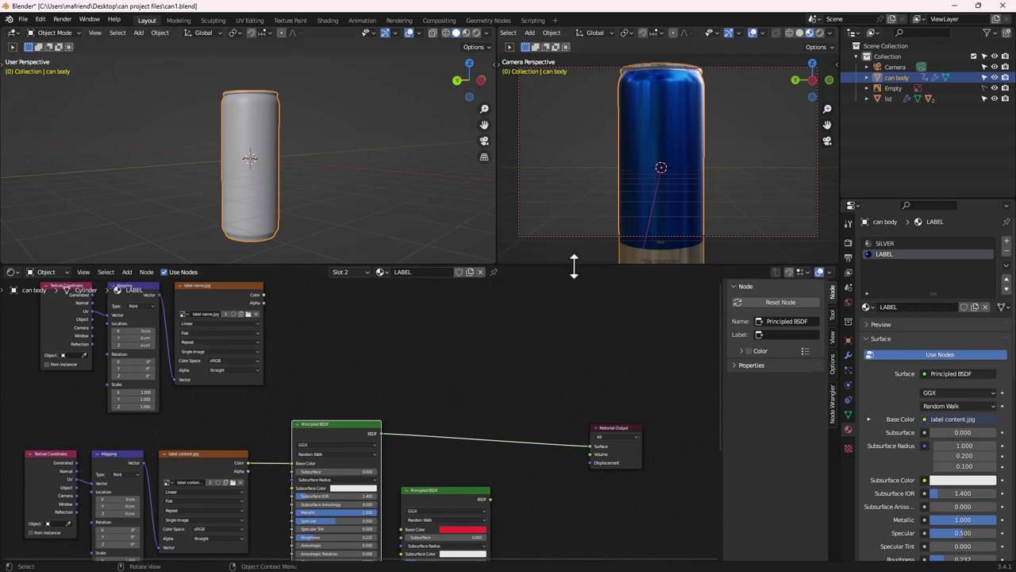
pyautogui.moveTo(219, 293); pyautogui.dragTo(253, 304)
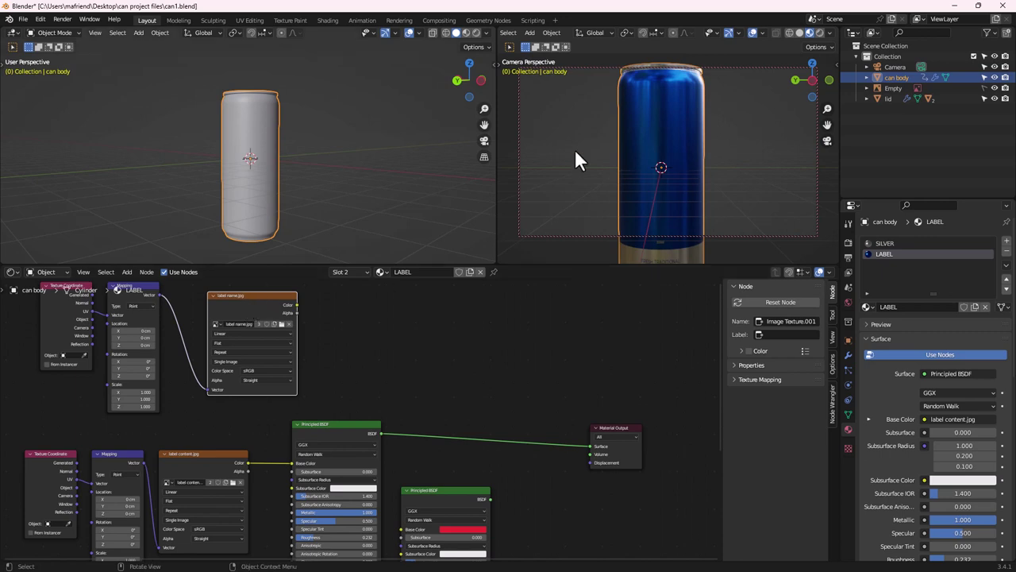
# Swap the original shader's Base Color link to label name.jpg for comparison and restore the label content.jpg link
pyautogui.moveTo(295, 305); pyautogui.dragTo(293, 463)
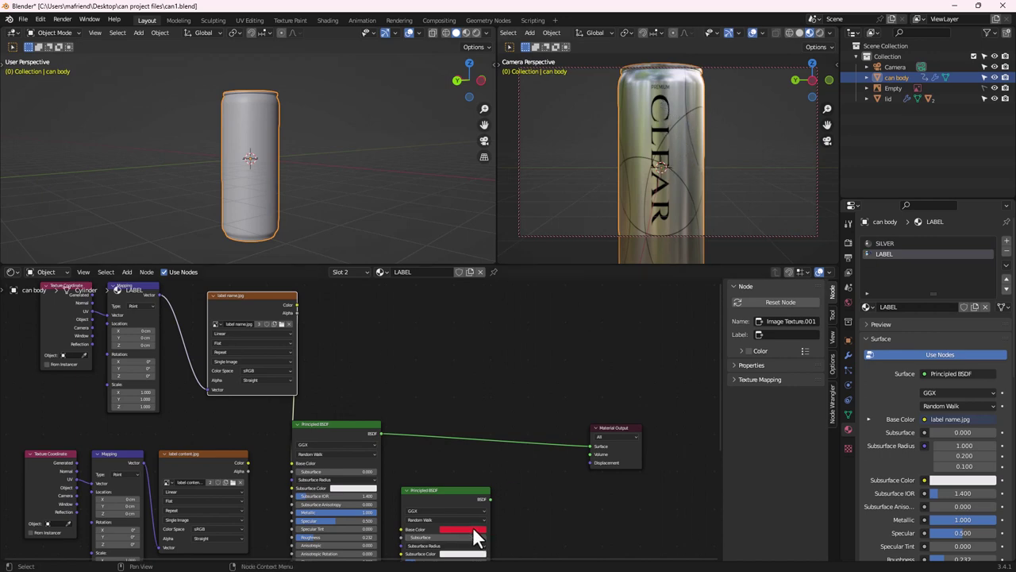
pyautogui.moveTo(248, 463); pyautogui.dragTo(292, 463)
pyautogui.click(325, 426)
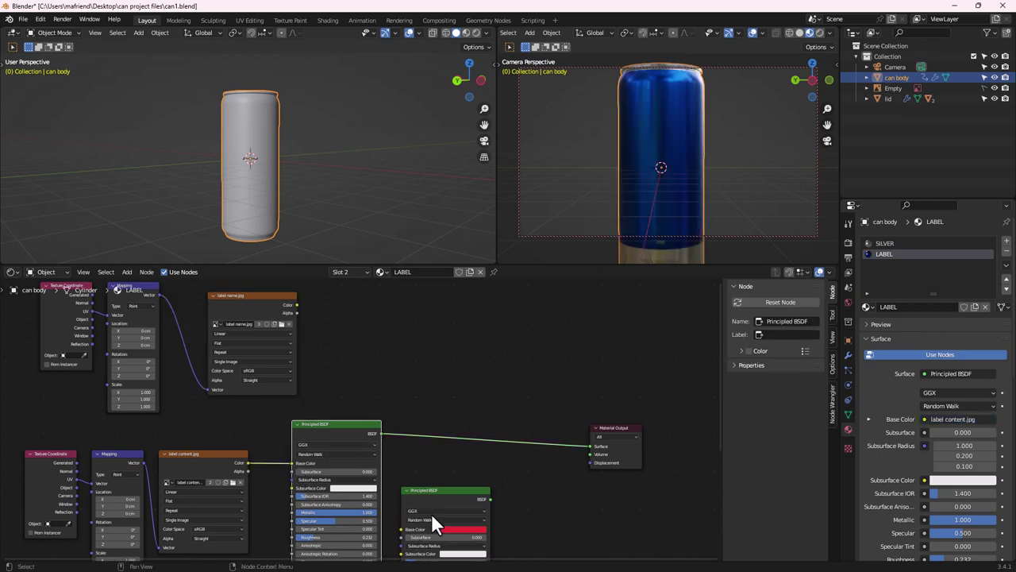
# Open the node search to add a node between the Principled BSDF shaders and the Material Output
pyautogui.hotkey('shift', 'a')
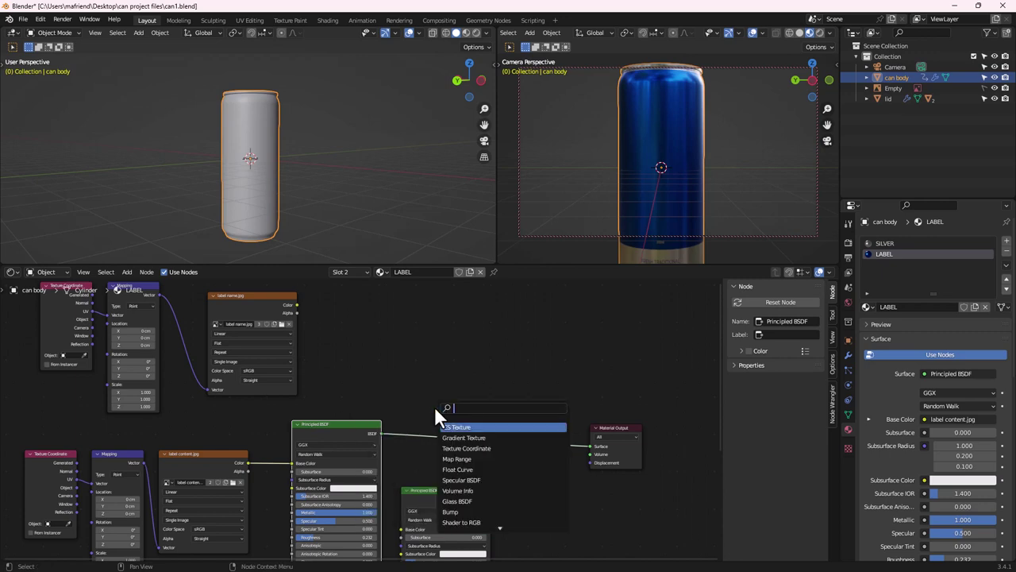
# Insert a Mix Shader between the Principled BSDF and Material Output, with the label name.jpg color driving its factor
pyautogui.write('MIS')
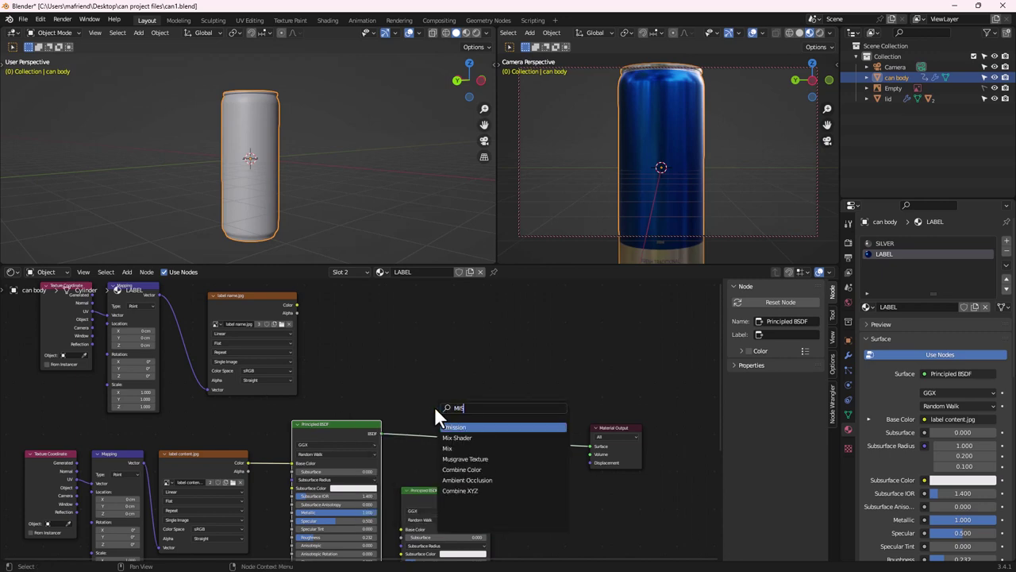
pyautogui.click(468, 438)
pyautogui.moveTo(463, 405); pyautogui.dragTo(473, 418)
pyautogui.click(473, 419)
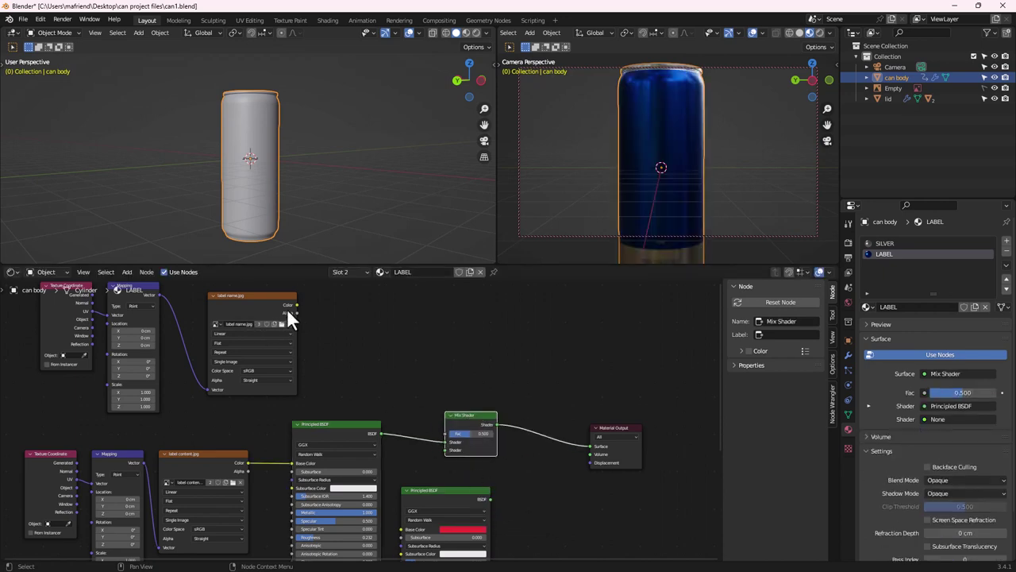
pyautogui.moveTo(296, 305); pyautogui.dragTo(491, 423)
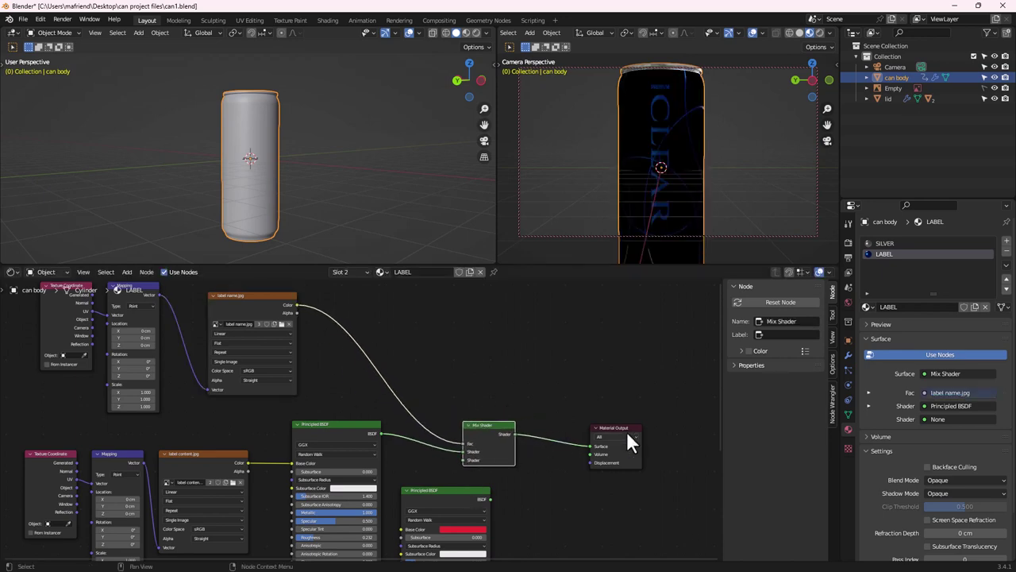
# Link the second Principled BSDF to the Mix Shader's free shader input and space out the surrounding nodes
pyautogui.moveTo(611, 424); pyautogui.dragTo(634, 425)
pyautogui.moveTo(490, 498); pyautogui.dragTo(463, 457)
pyautogui.moveTo(446, 494); pyautogui.dragTo(434, 496)
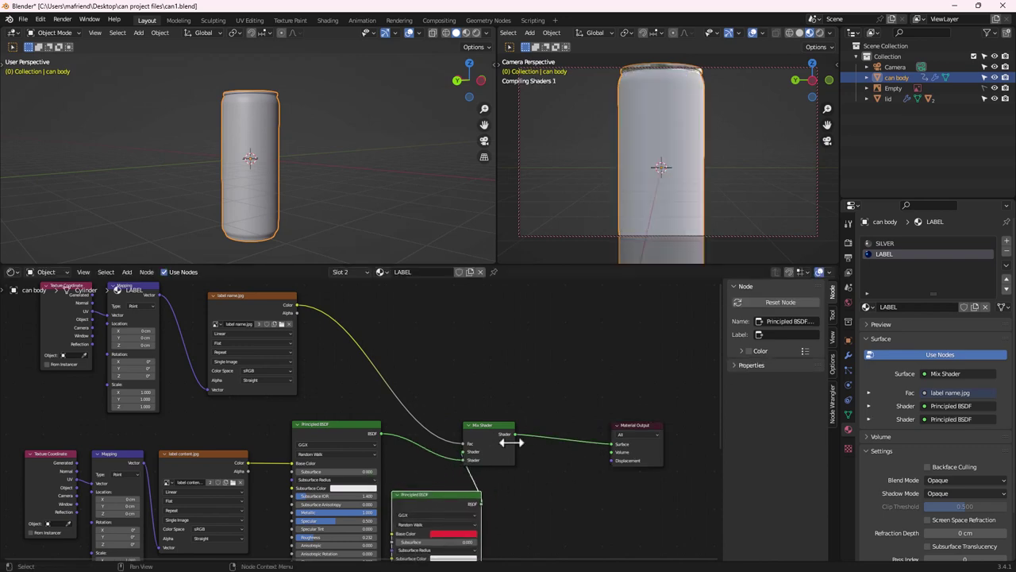
pyautogui.moveTo(503, 431); pyautogui.dragTo(536, 426)
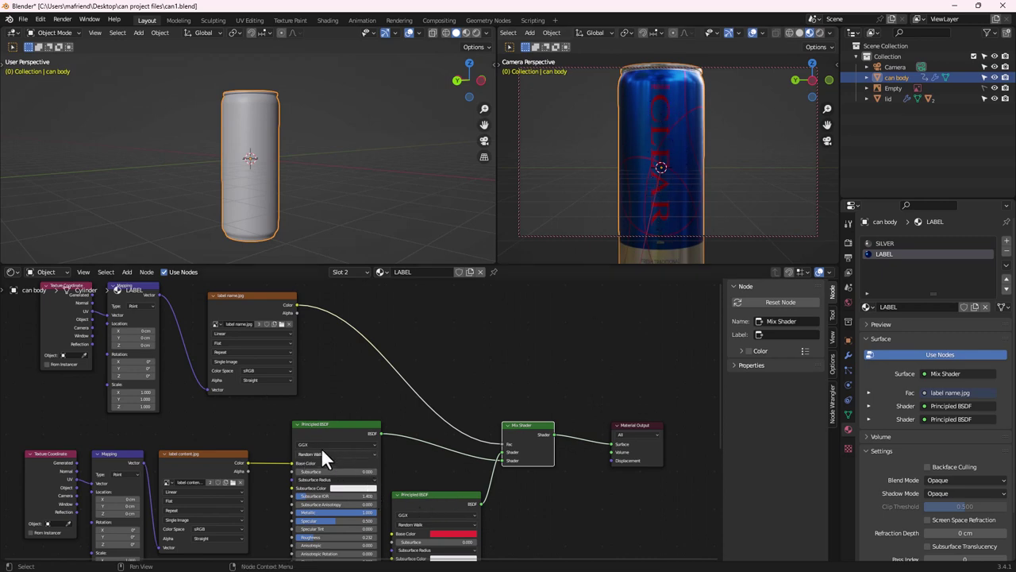
pyautogui.moveTo(323, 427); pyautogui.dragTo(315, 422)
pyautogui.scroll(-1, 399, 459)
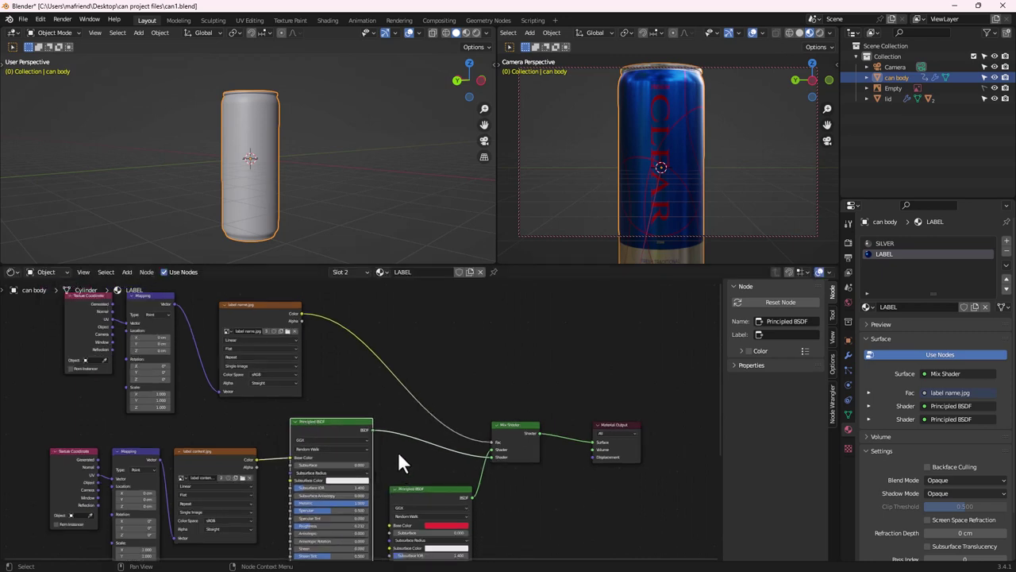
# Change the second Principled BSDF's base color from red to near-white and set its roughness to about 0.159
pyautogui.scroll(1, 400, 459)
pyautogui.click(442, 494)
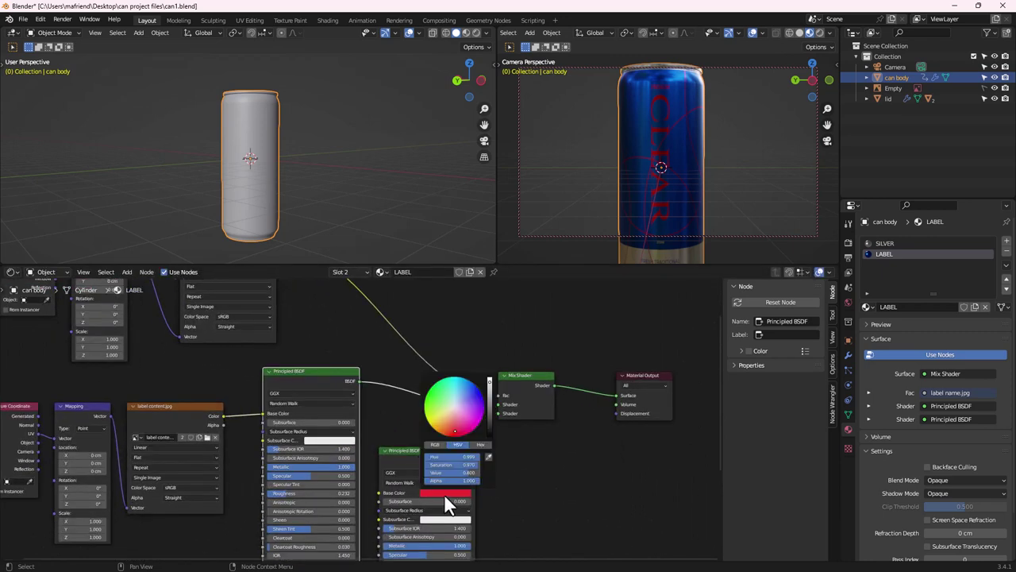
pyautogui.click(467, 399)
pyautogui.moveTo(466, 399); pyautogui.dragTo(474, 395)
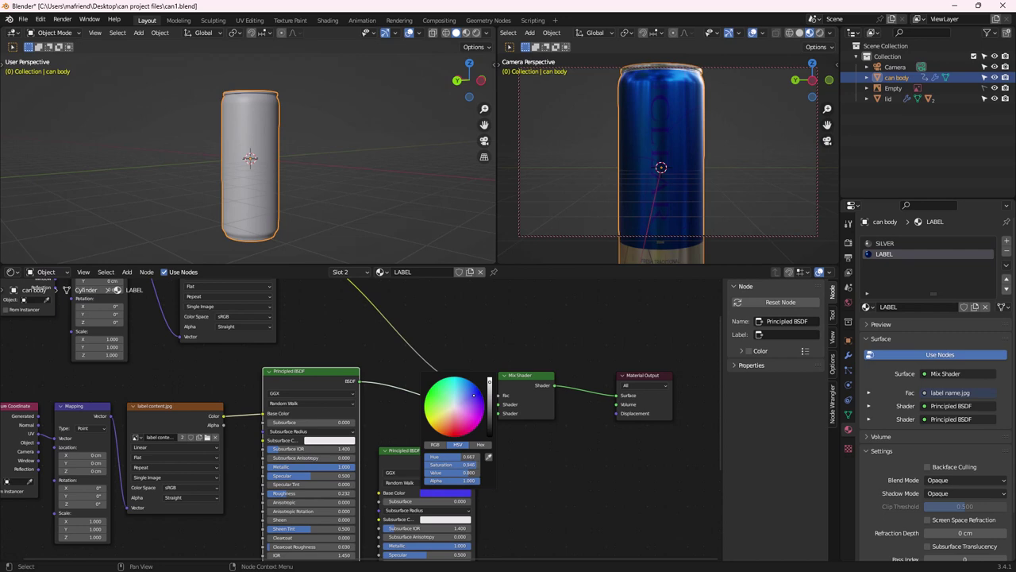
pyautogui.moveTo(475, 396); pyautogui.dragTo(454, 407)
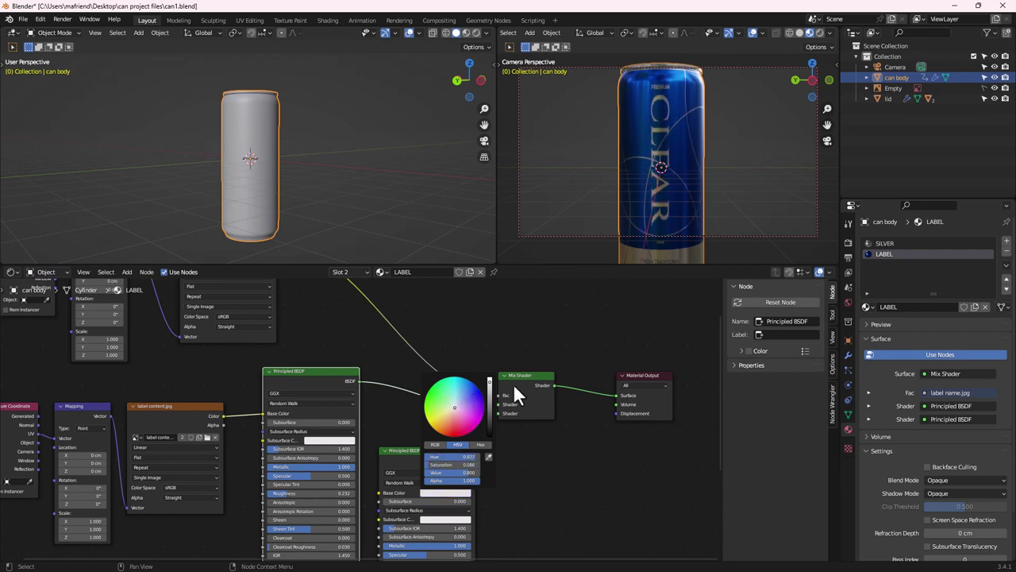
pyautogui.scroll(-3, 450, 512)
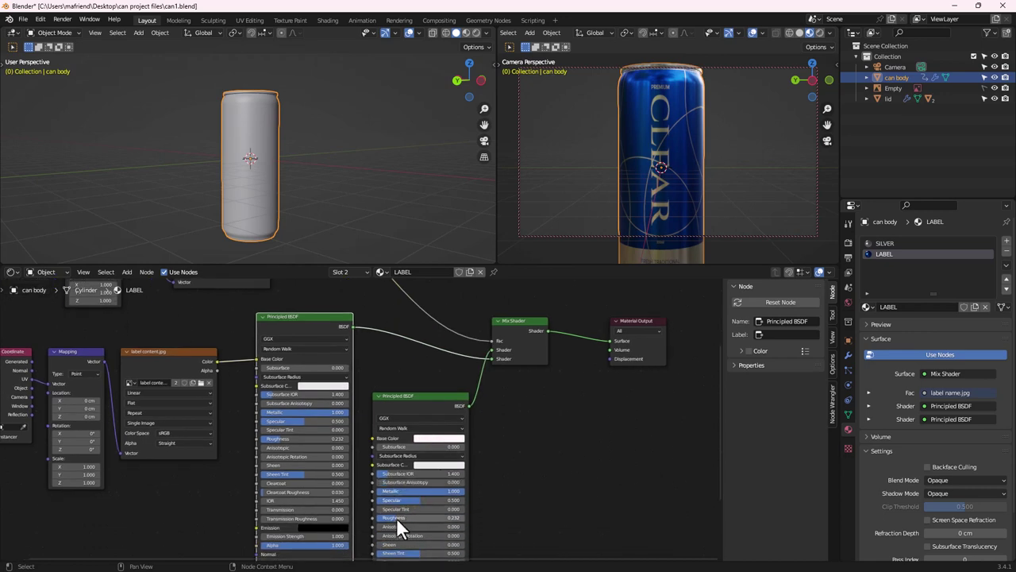
pyautogui.moveTo(418, 517); pyautogui.dragTo(406, 516)
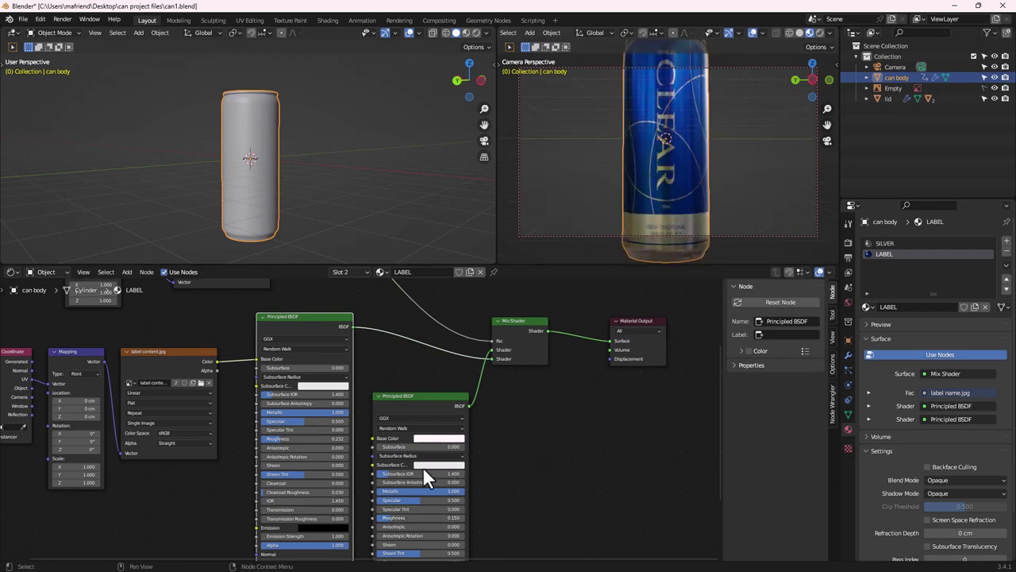
# Move the Material Output and Mix Shader nodes farther from the two Principled BSDF nodes
pyautogui.scroll(-5, 421, 465)
pyautogui.click(461, 387)
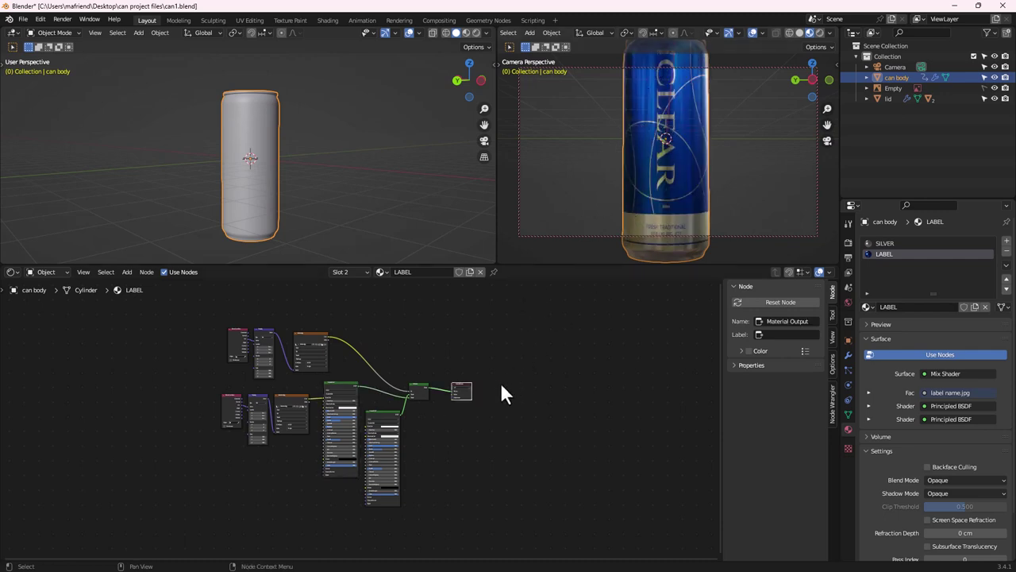
pyautogui.scroll(4, 465, 401)
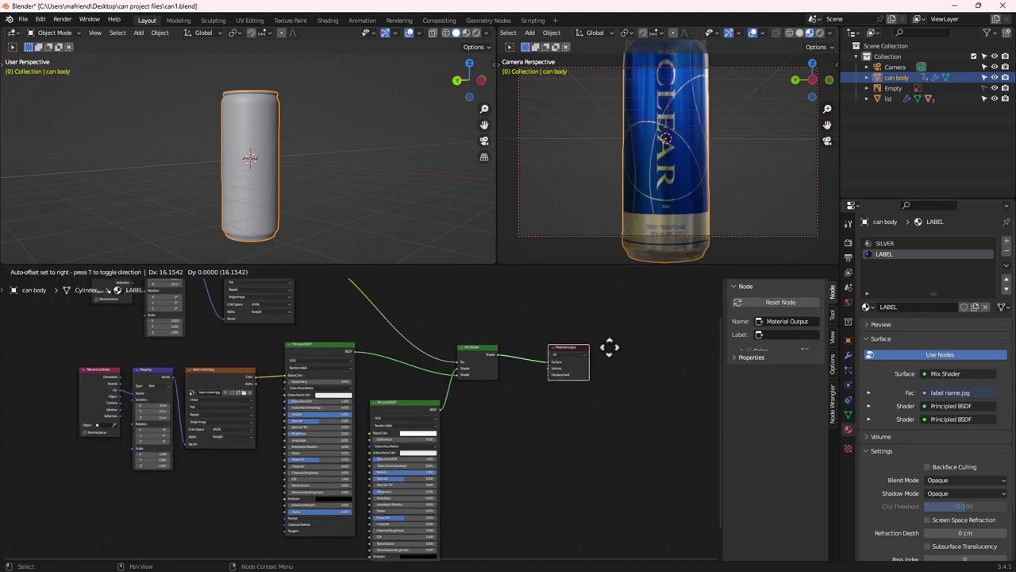
pyautogui.moveTo(473, 350); pyautogui.dragTo(499, 350)
pyautogui.moveTo(550, 333); pyautogui.dragTo(511, 351, button='middle')
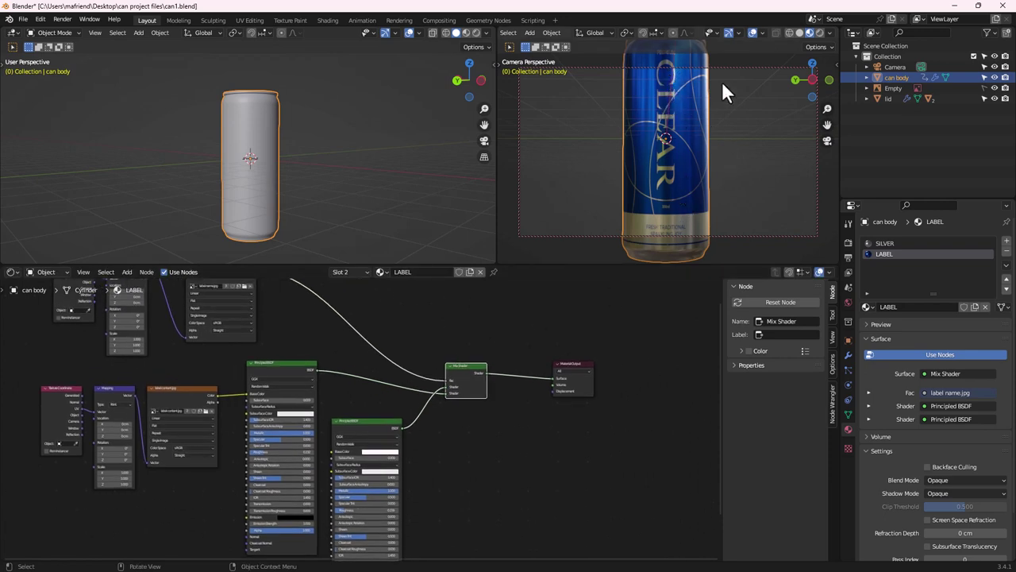
# Duplicate the label name.jpg texture with its Mapping and Texture Coordinate nodes, placing the copies below the existing node tree
pyautogui.scroll(-4, 399, 445)
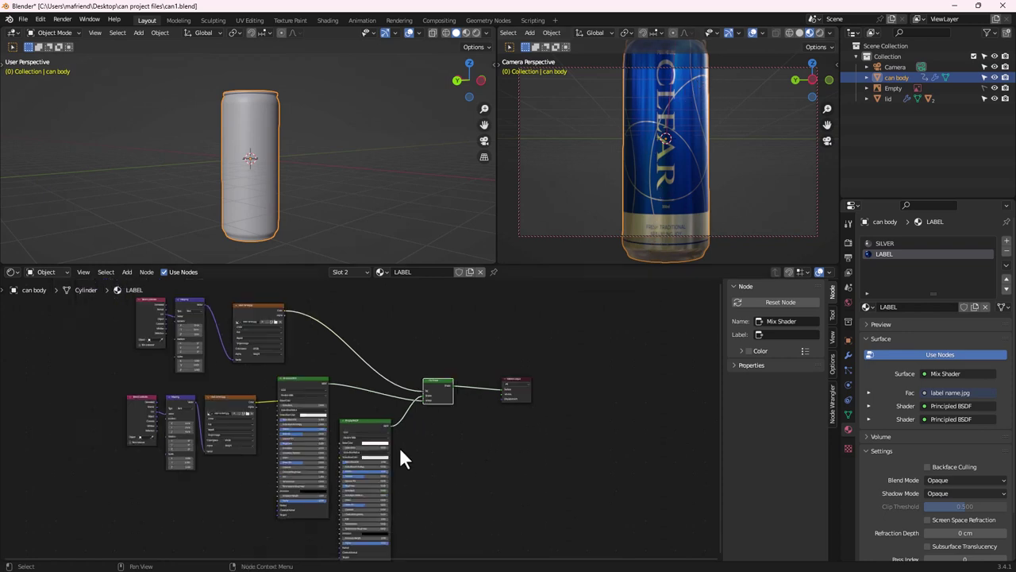
pyautogui.scroll(5, 239, 351)
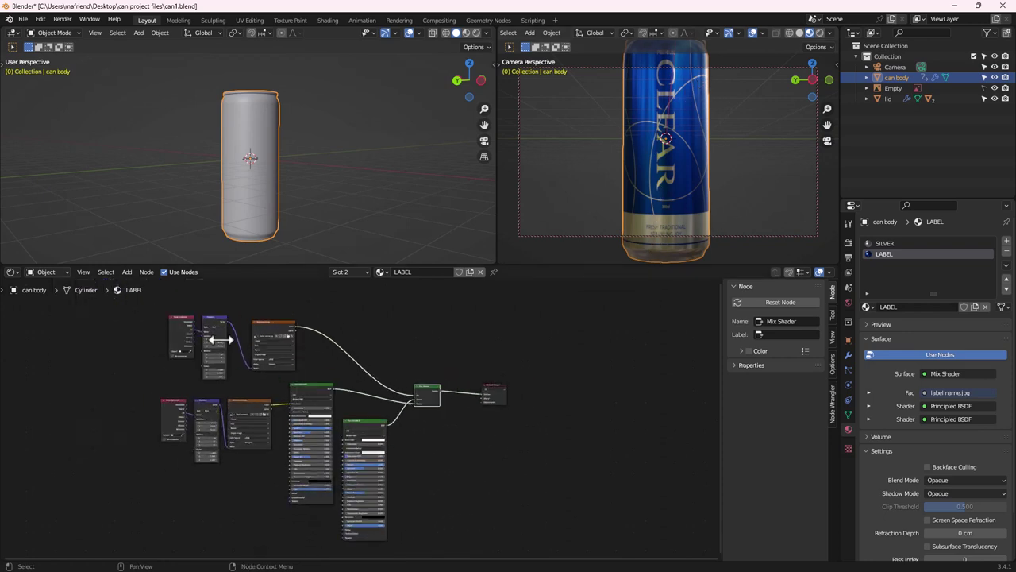
pyautogui.click(367, 358)
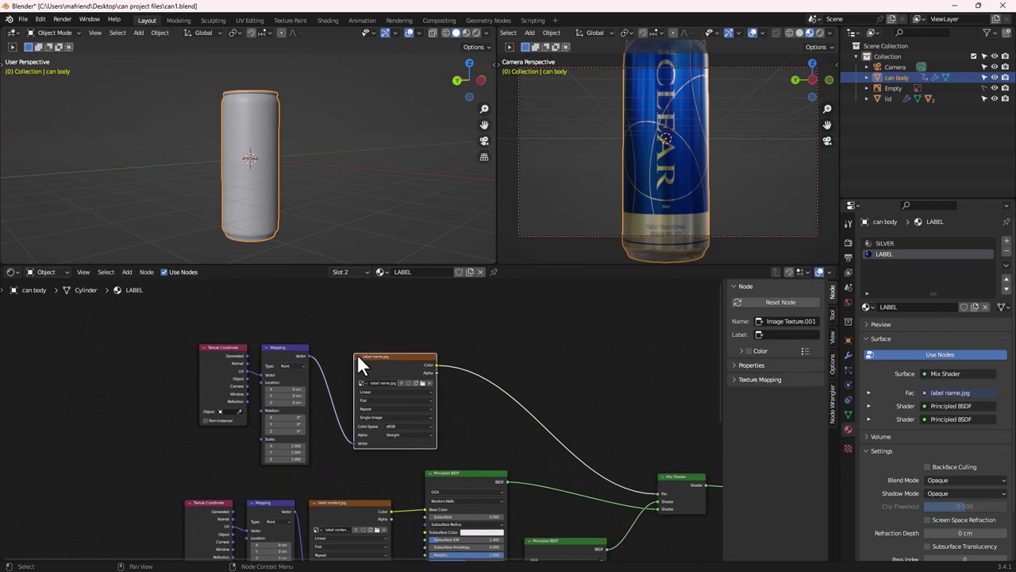
pyautogui.click(289, 347)
pyautogui.keyDown('shift'); pyautogui.click(223, 346); pyautogui.keyUp('shift')
pyautogui.scroll(-2, 357, 389)
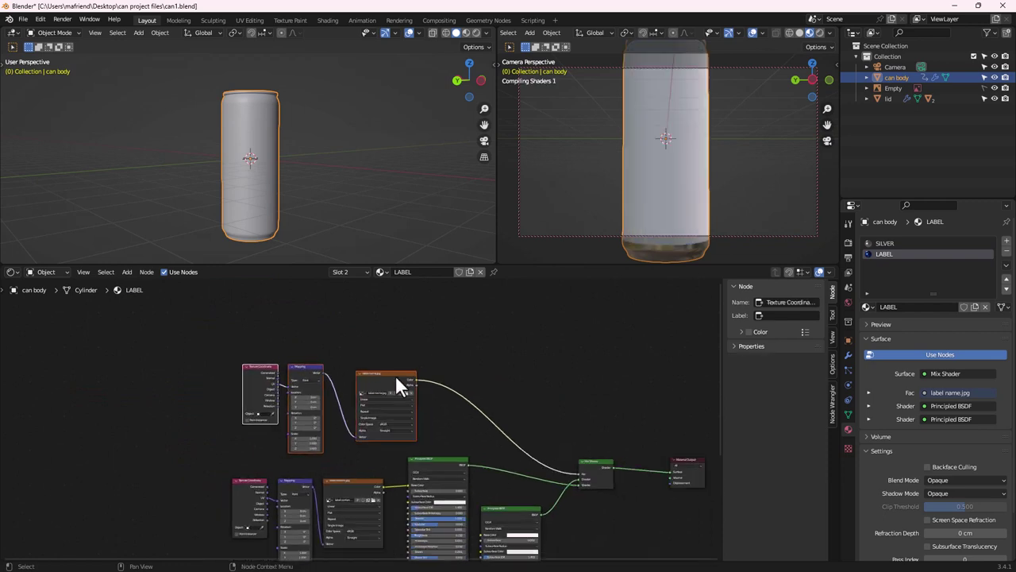
pyautogui.scroll(-4, 347, 435)
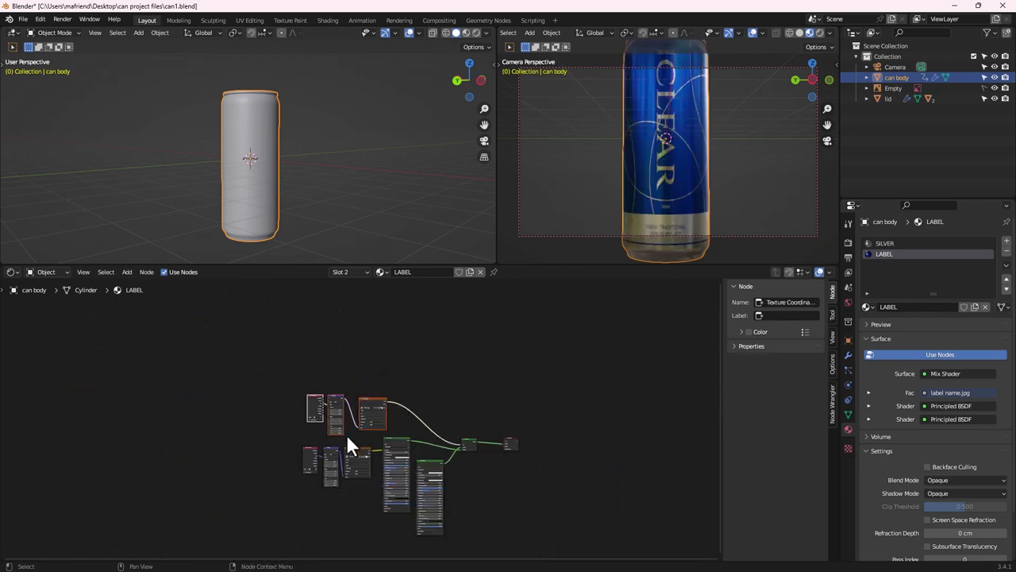
pyautogui.hotkey('shift', 'd')
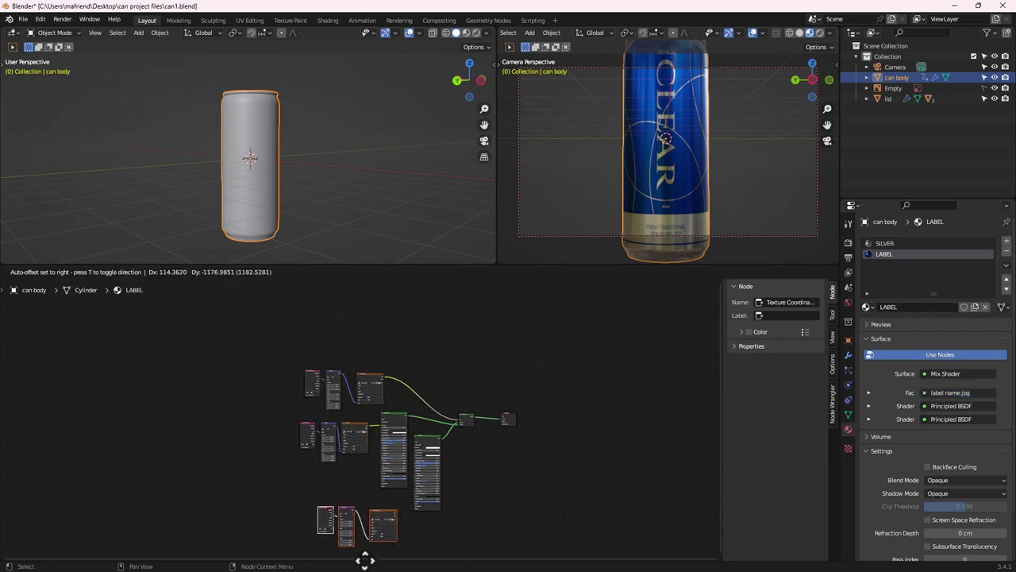
pyautogui.click(350, 515)
# Reposition the second Principled BSDF node beside the duplicated label name.jpg texture nodes
pyautogui.scroll(2, 400, 493)
pyautogui.scroll(3, 399, 500)
pyautogui.moveTo(421, 531); pyautogui.dragTo(399, 330, button='middle')
pyautogui.moveTo(404, 328); pyautogui.dragTo(406, 361)
pyautogui.scroll(2, 370, 514)
pyautogui.moveTo(370, 514); pyautogui.dragTo(452, 485, button='middle')
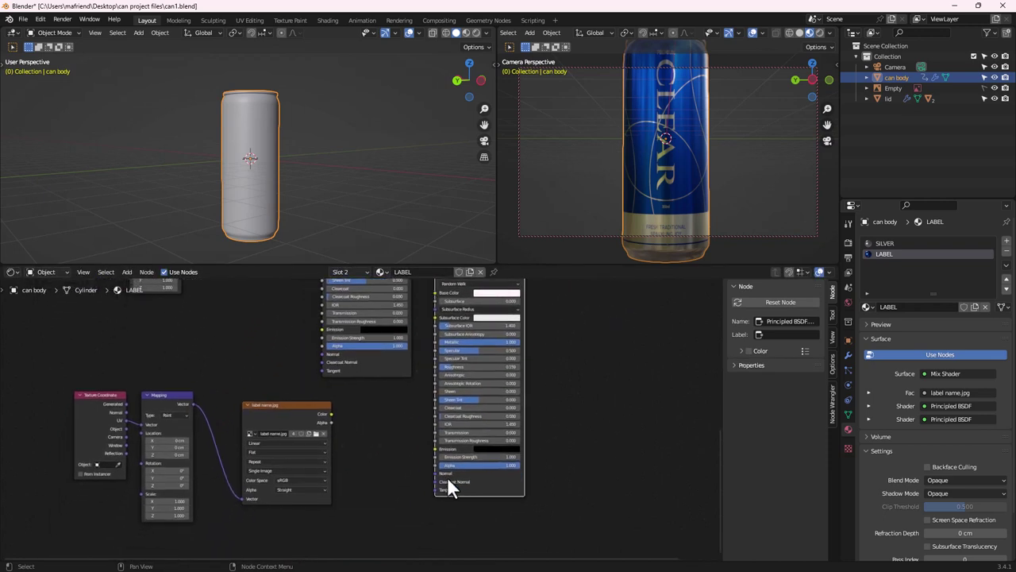
# Add a Bump node taking the duplicated label name.jpg color as height, and connect it to the second Principled BSDF's normal
pyautogui.moveTo(332, 414); pyautogui.dragTo(360, 418)
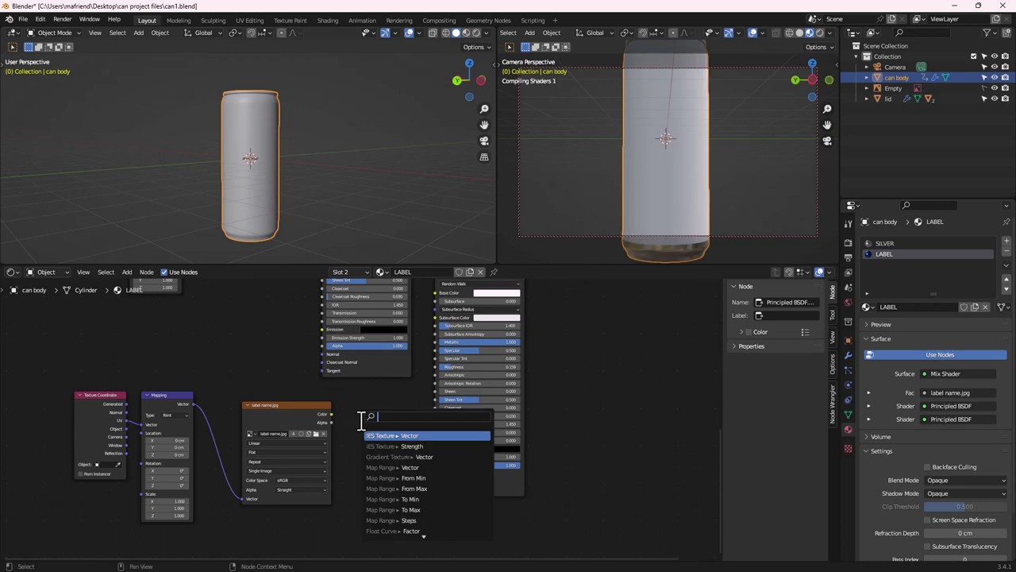
pyautogui.write('BUMP')
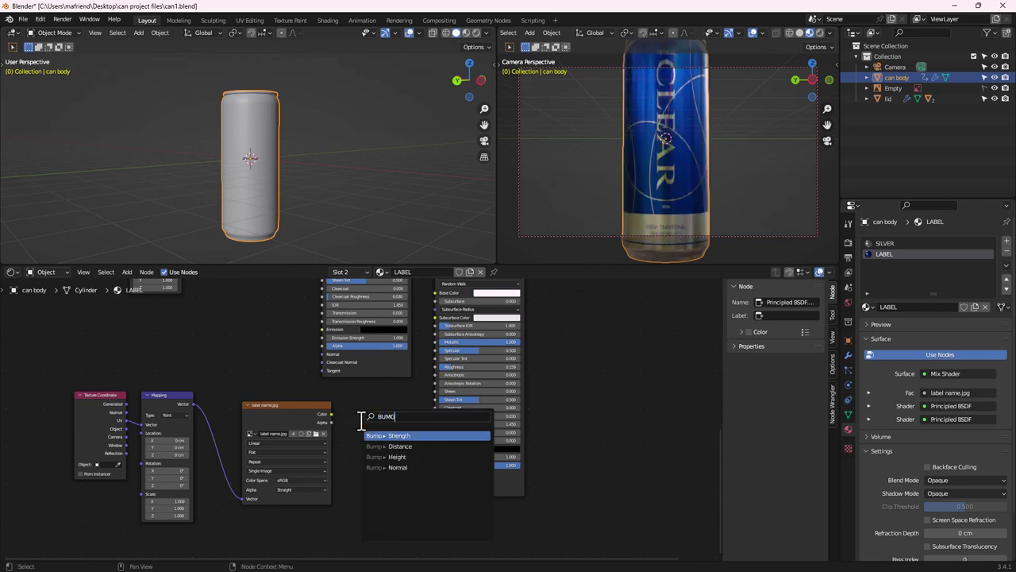
pyautogui.press('BackSpace')
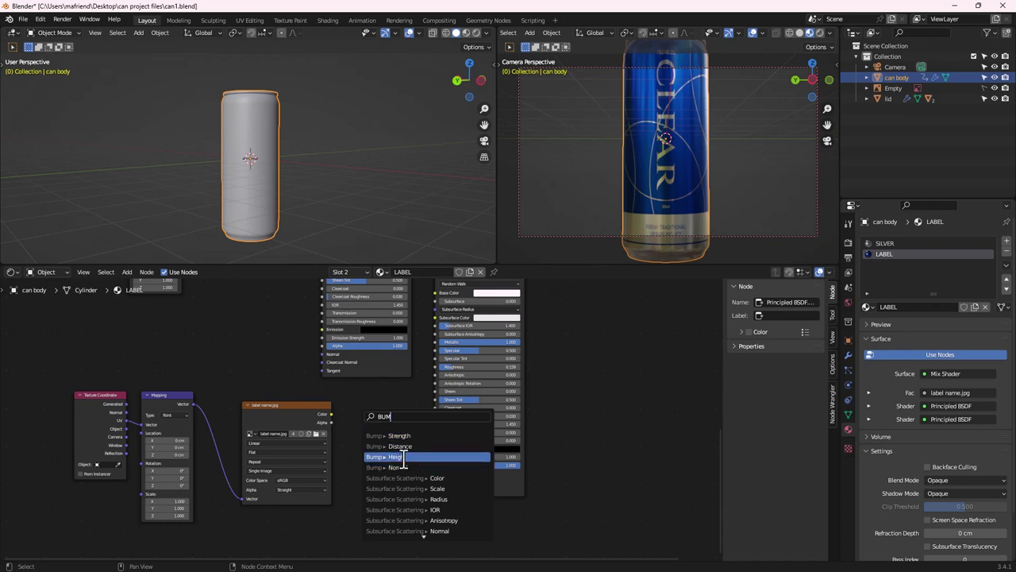
pyautogui.click(403, 458)
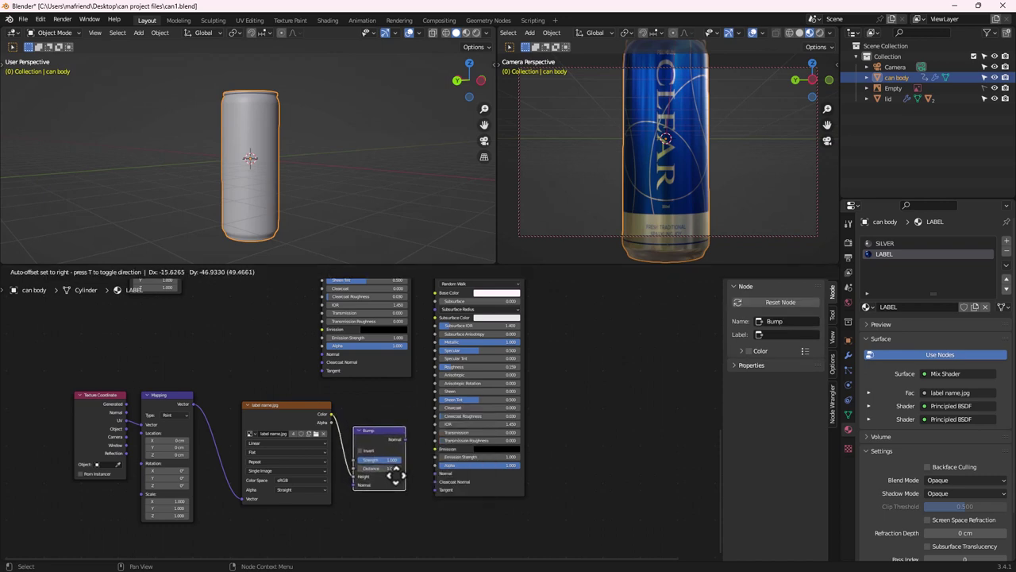
pyautogui.click(385, 450)
pyautogui.moveTo(407, 417); pyautogui.dragTo(435, 450)
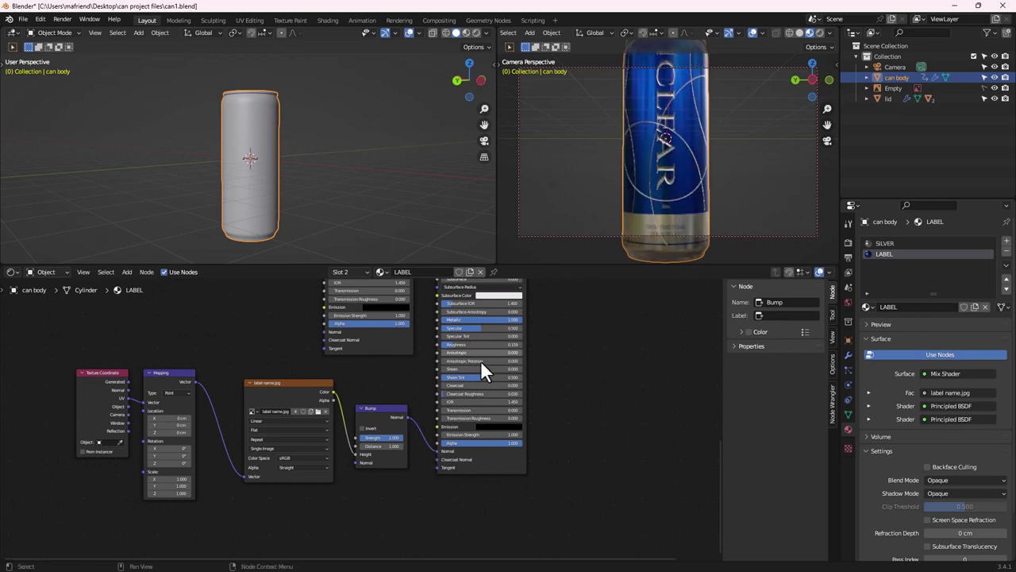
# Lower the Bump node's strength to 0.683 and its distance to 0.390
pyautogui.scroll(5, 693, 109)
pyautogui.scroll(2, 671, 145)
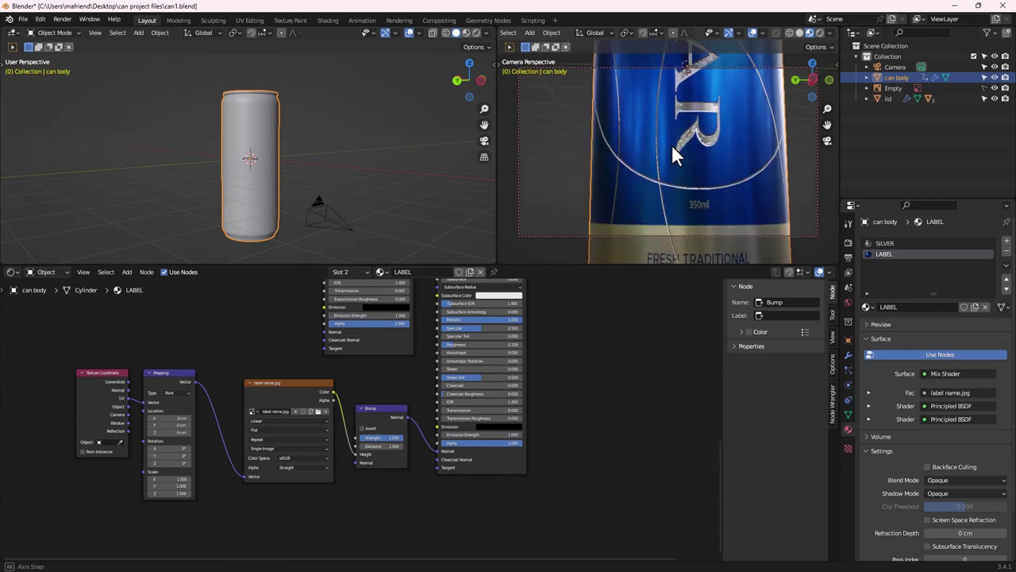
pyautogui.moveTo(710, 119); pyautogui.dragTo(758, 100, button='middle')
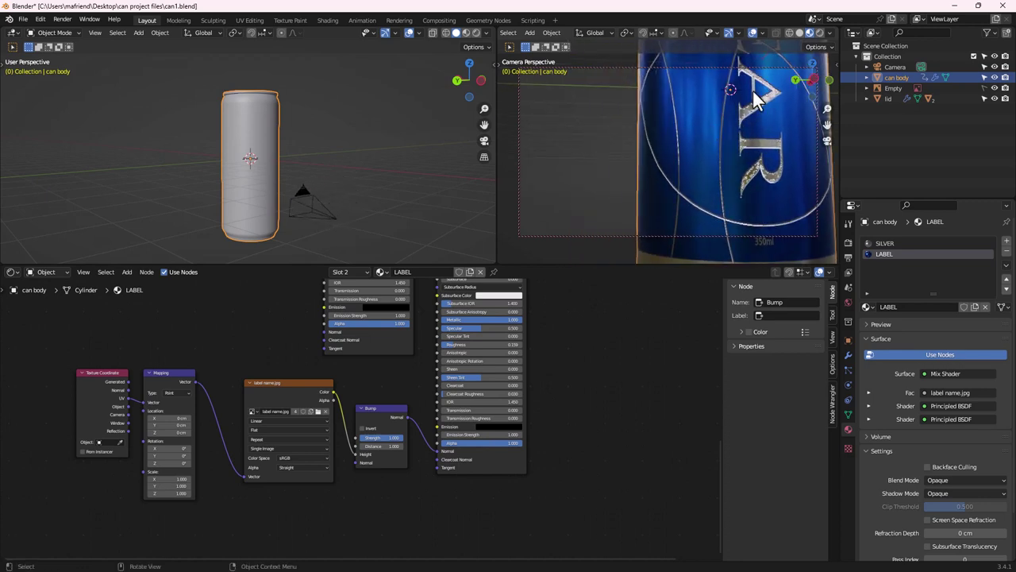
pyautogui.scroll(2, 392, 447)
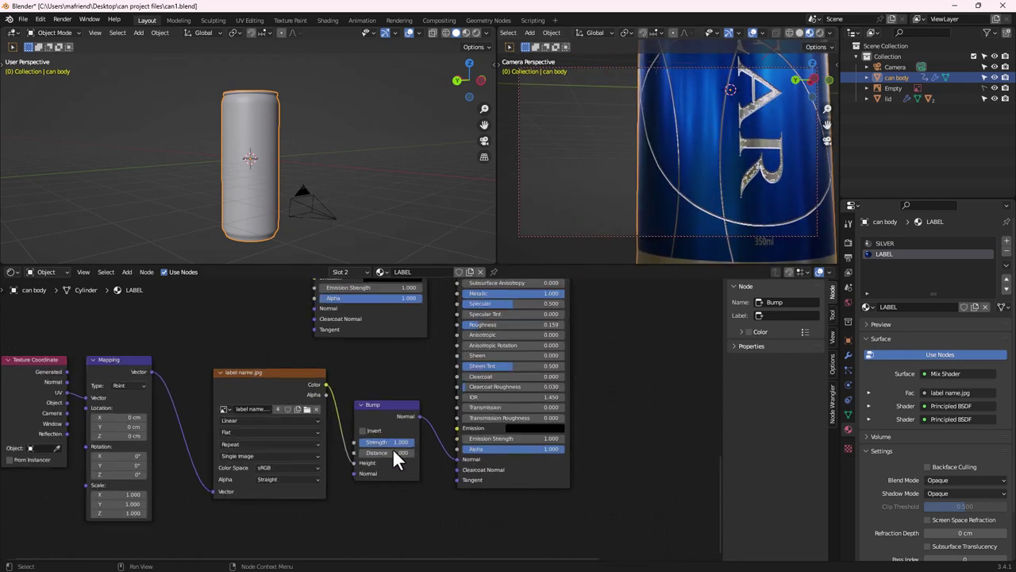
pyautogui.moveTo(399, 443)
pyautogui.mouseDown()
pyautogui.moveTo(375, 443)
pyautogui.moveTo(384, 455)
pyautogui.mouseUp()
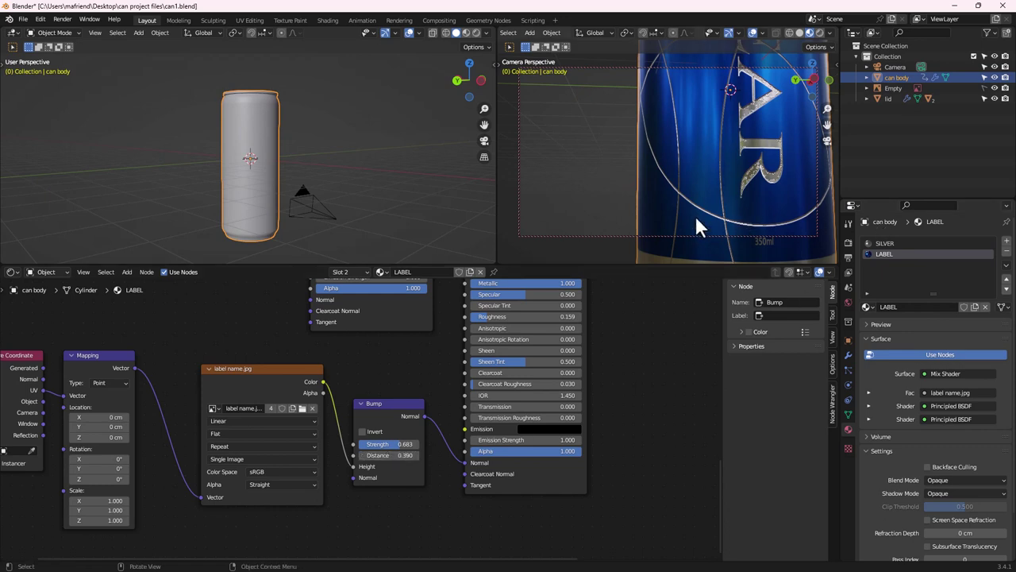
# Inspect the bump effect on the CLEAR lettering and curved lines from several angles around the can
pyautogui.scroll(-3, 689, 155)
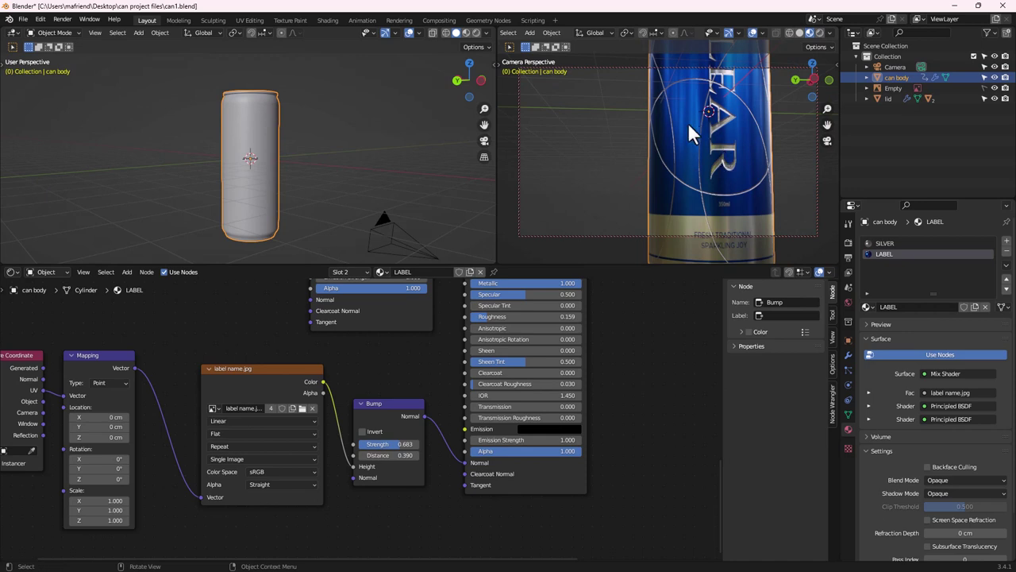
pyautogui.moveTo(732, 119); pyautogui.dragTo(636, 89, button='middle')
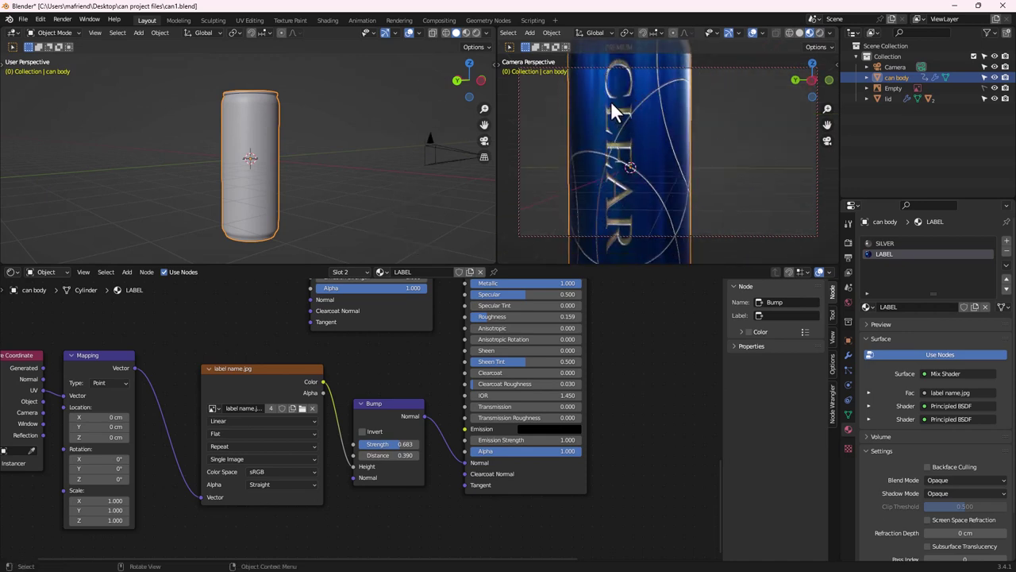
pyautogui.scroll(-3, 614, 114)
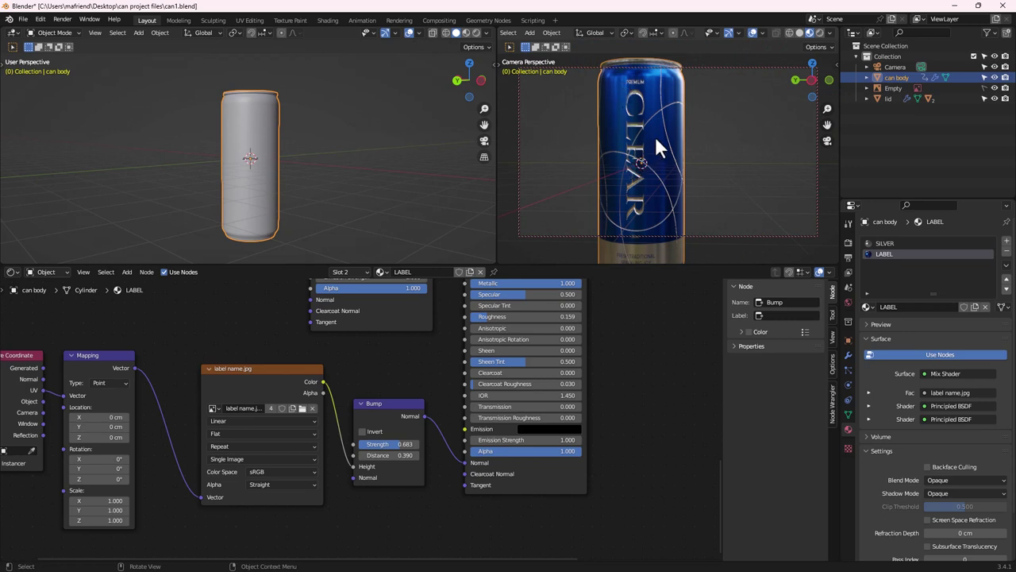
pyautogui.moveTo(656, 140)
pyautogui.mouseDown(button='middle')
pyautogui.moveTo(633, 164)
pyautogui.moveTo(573, 164)
pyautogui.moveTo(585, 146)
pyautogui.moveTo(645, 136)
pyautogui.mouseUp(button='middle')
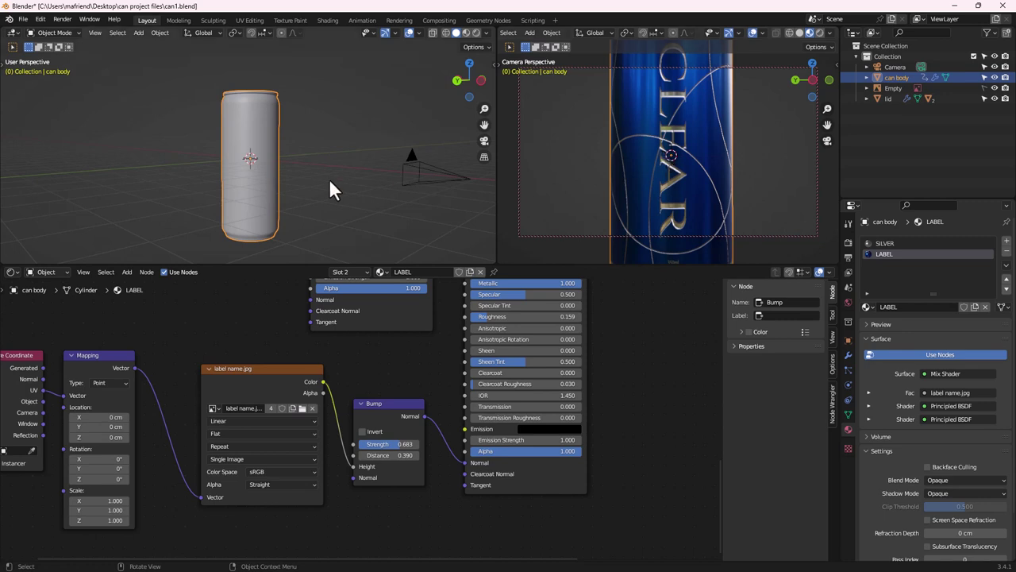
pyautogui.scroll(-3, 504, 389)
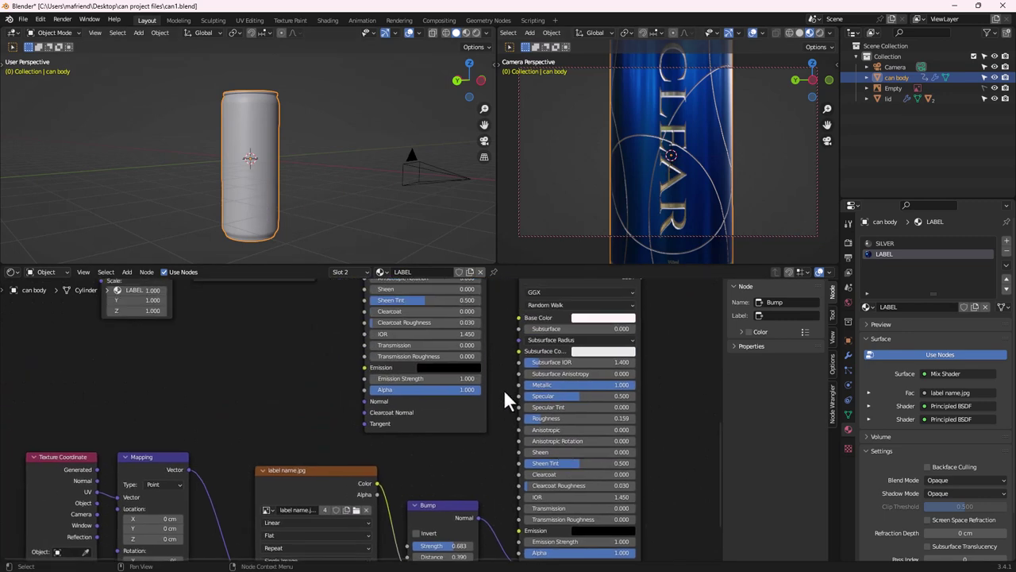
# Move the label name.jpg texture and Bump nodes down to make room beneath the label content.jpg nodes
pyautogui.keyDown('ctrl'); pyautogui.hscroll(-5, 513, 406); pyautogui.keyUp('ctrl')
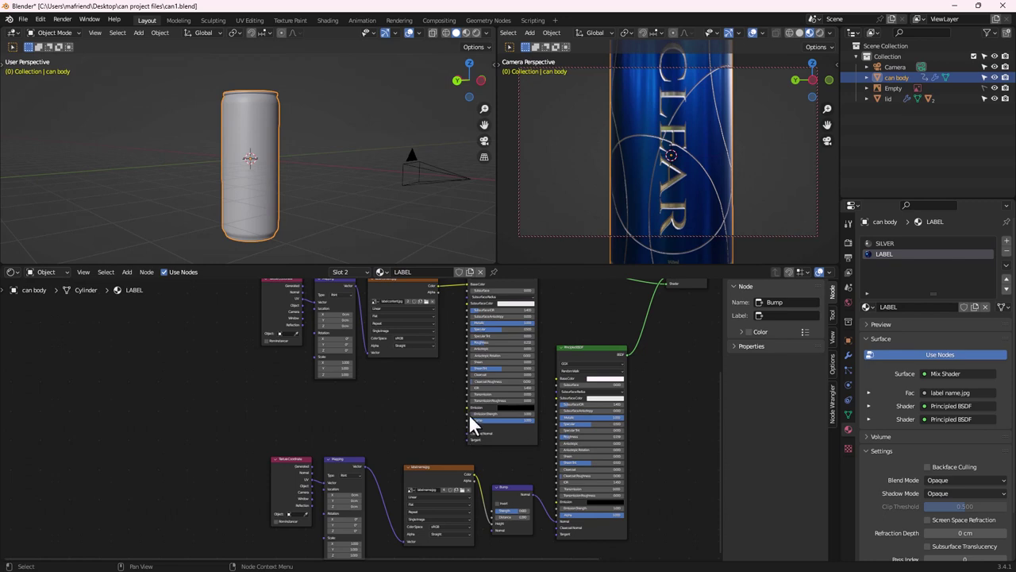
pyautogui.scroll(2, 469, 409)
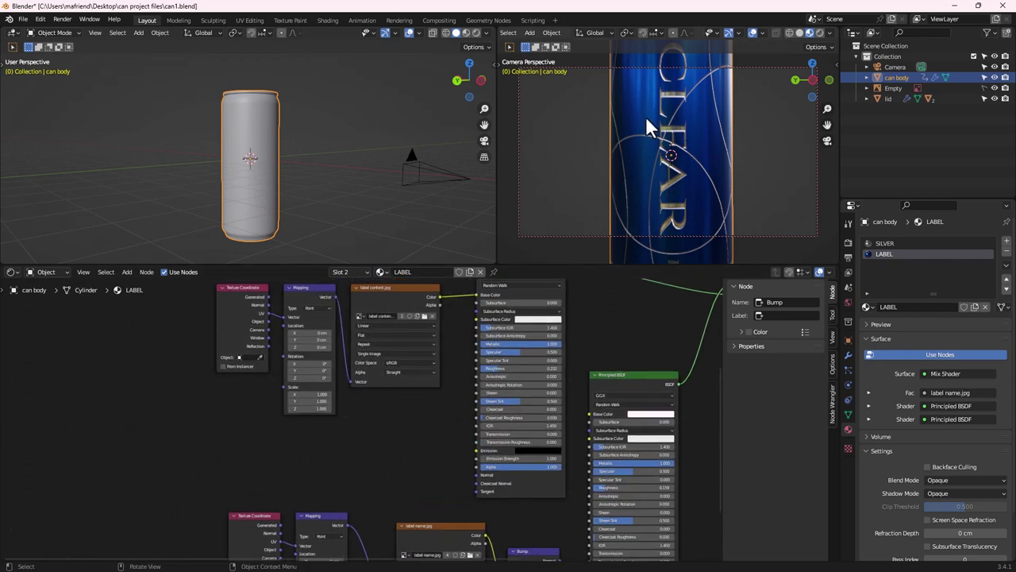
pyautogui.scroll(-3, 646, 119)
pyautogui.moveTo(634, 157)
pyautogui.mouseDown(button='middle')
pyautogui.moveTo(678, 156)
pyautogui.moveTo(640, 154)
pyautogui.mouseUp(button='middle')
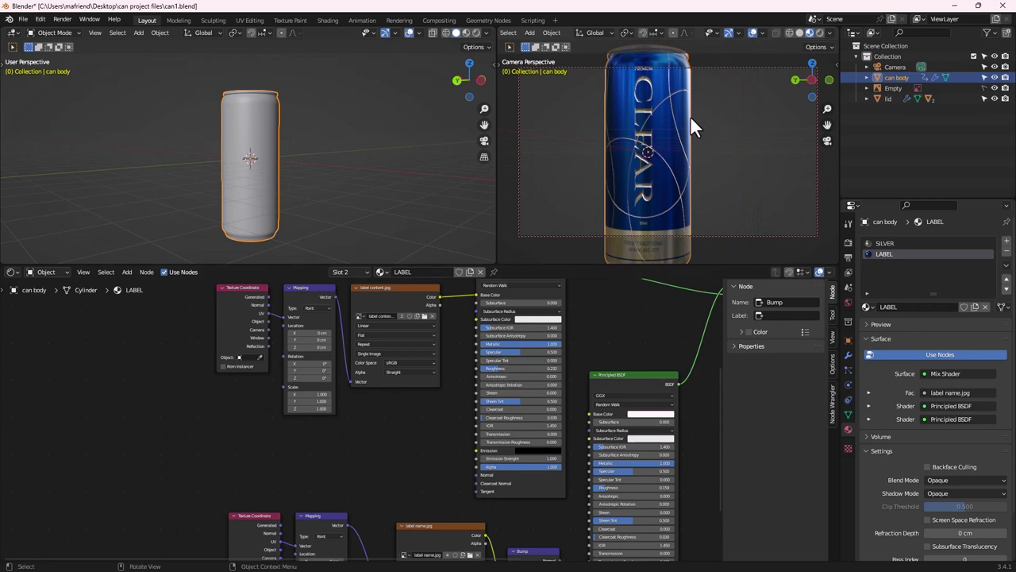
pyautogui.moveTo(429, 379); pyautogui.dragTo(464, 392, button='middle')
pyautogui.click(393, 301)
pyautogui.click(360, 308)
pyautogui.keyDown('shift'); pyautogui.click(267, 302); pyautogui.keyUp('shift')
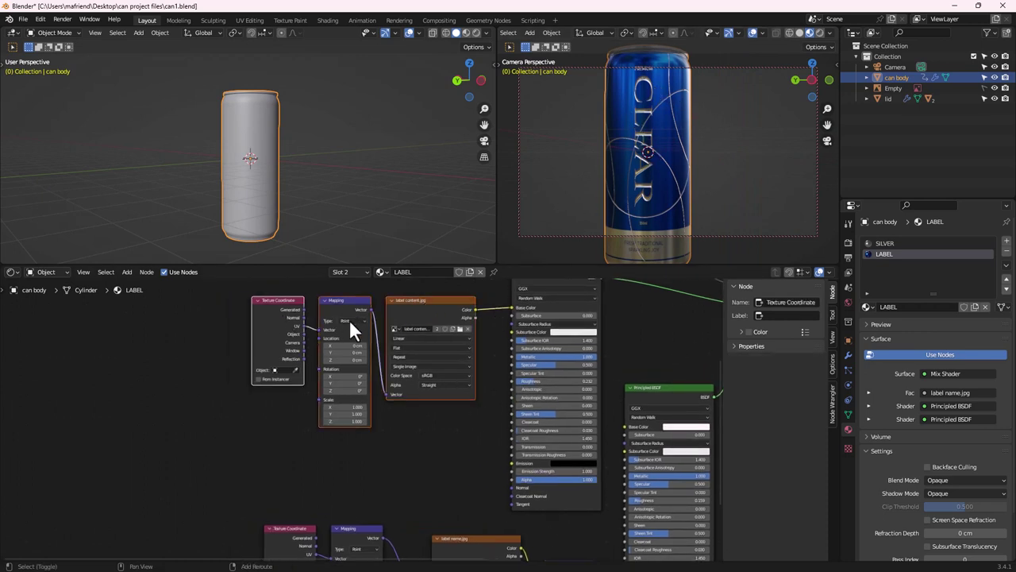
pyautogui.scroll(-3, 381, 362)
pyautogui.moveTo(290, 472); pyautogui.dragTo(477, 561)
pyautogui.moveTo(476, 504); pyautogui.dragTo(472, 544)
# Duplicate the label content.jpg image, Mapping and Texture Coordinate nodes and place the copies below the originals
pyautogui.moveTo(292, 355); pyautogui.dragTo(426, 458)
pyautogui.moveTo(394, 370); pyautogui.dragTo(417, 444)
pyautogui.scroll(2, 417, 445)
pyautogui.scroll(2, 426, 460)
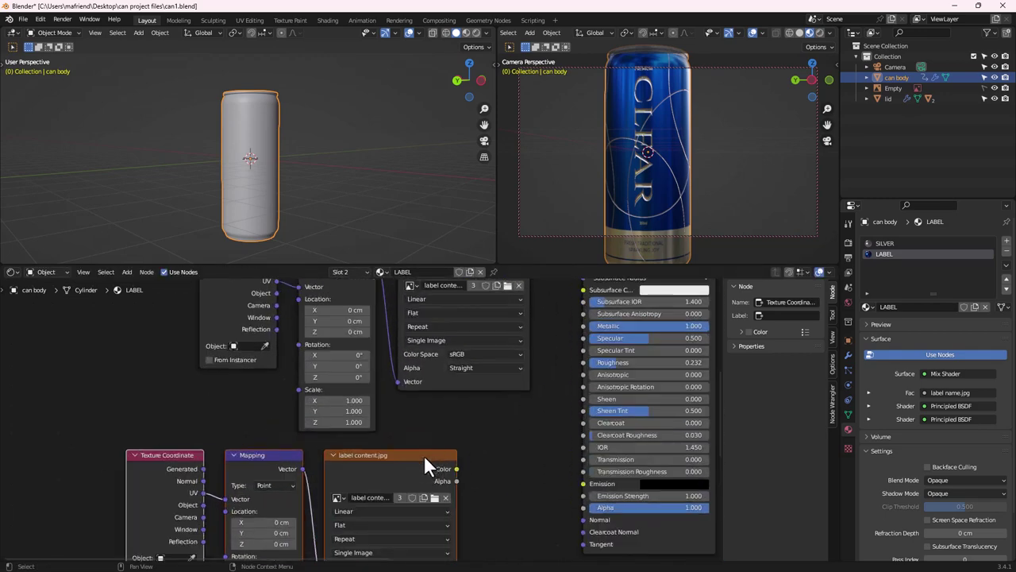
# Add a ColorRamp after the duplicated label content.jpg color output and connect its color to the first Principled BSDF's roughness
pyautogui.moveTo(457, 468); pyautogui.dragTo(486, 452)
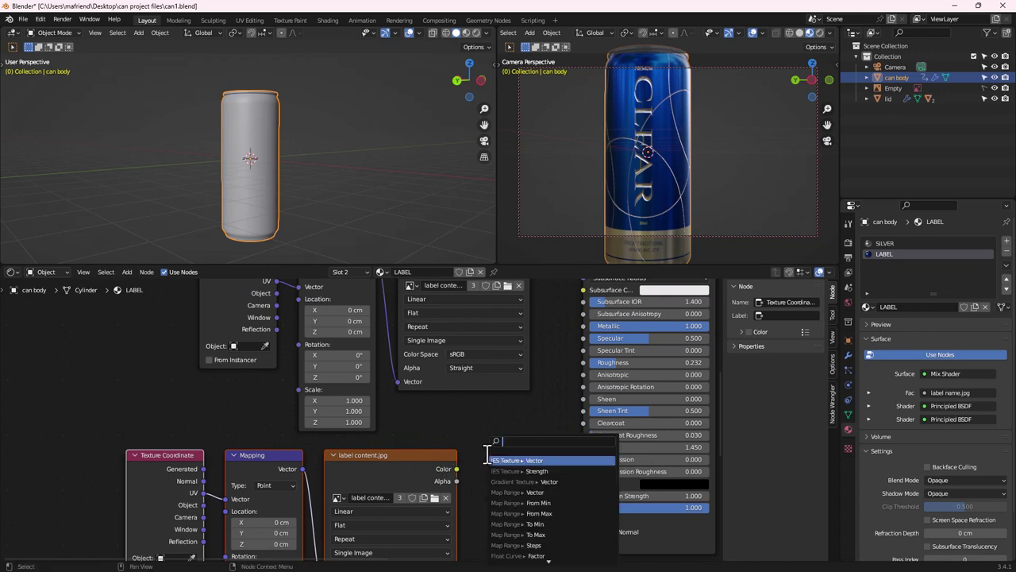
pyautogui.write('COLOR')
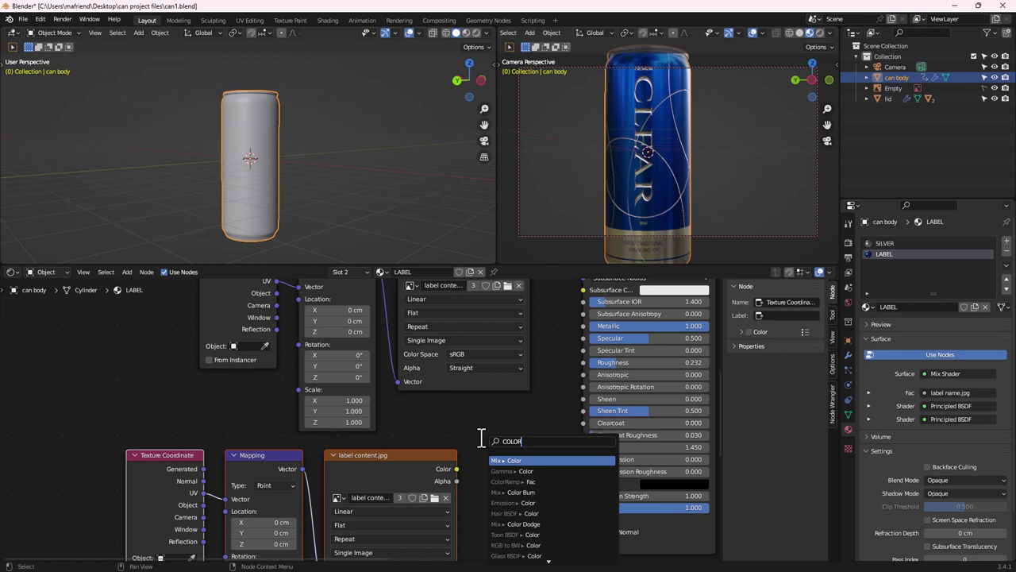
pyautogui.click(517, 482)
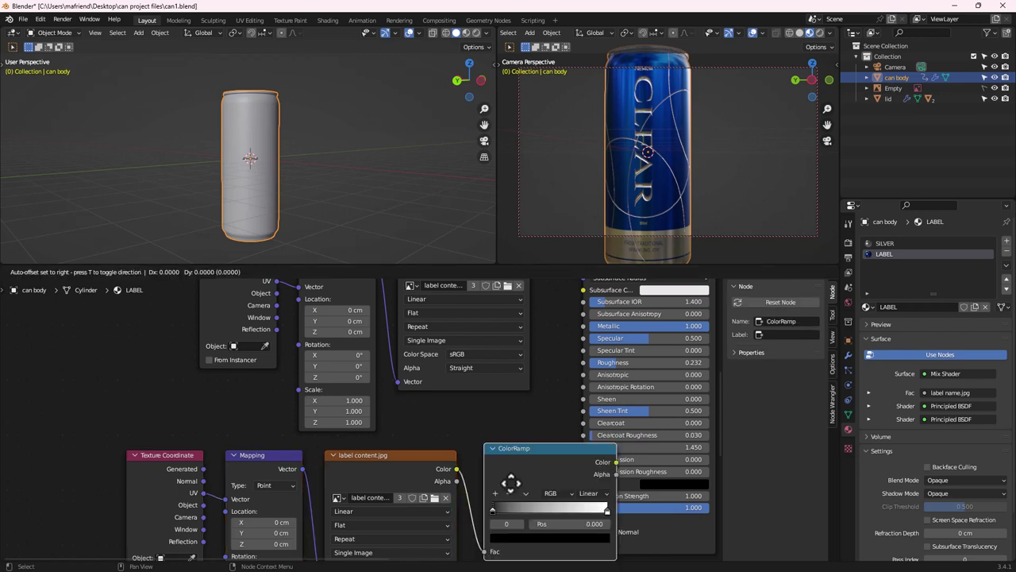
pyautogui.click(489, 473)
pyautogui.moveTo(431, 465); pyautogui.dragTo(253, 454)
pyautogui.click(267, 455)
pyautogui.scroll(-3, 370, 436)
pyautogui.click(459, 382)
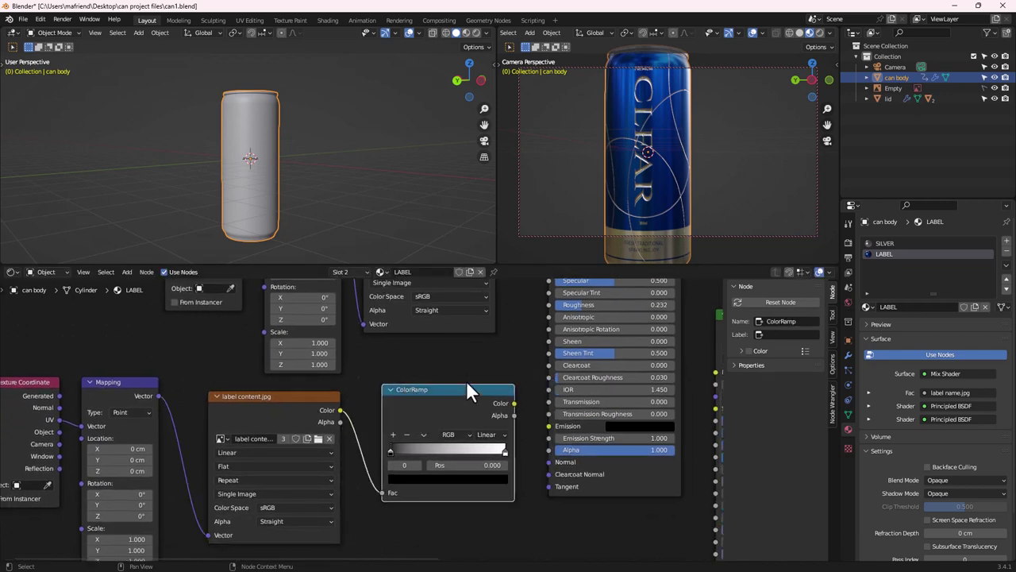
pyautogui.keyDown('shift'); pyautogui.scroll(3, 466, 381); pyautogui.keyUp('shift')
pyautogui.moveTo(505, 473); pyautogui.dragTo(540, 375)
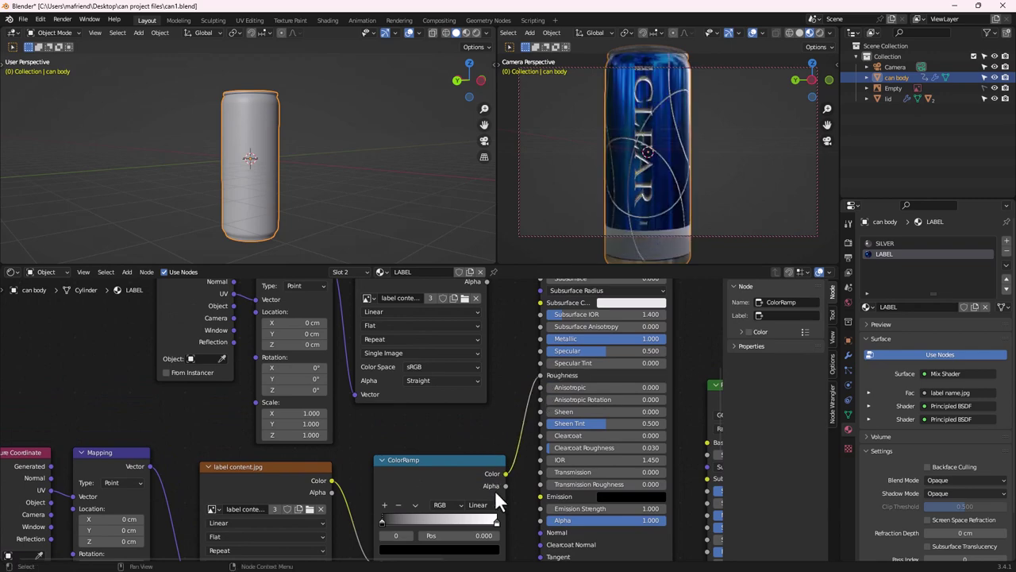
# Replace the duplicated image with imperfection_0002_color_2k.jpg from the can project files folder and check the reflections on the can
pyautogui.click(309, 508)
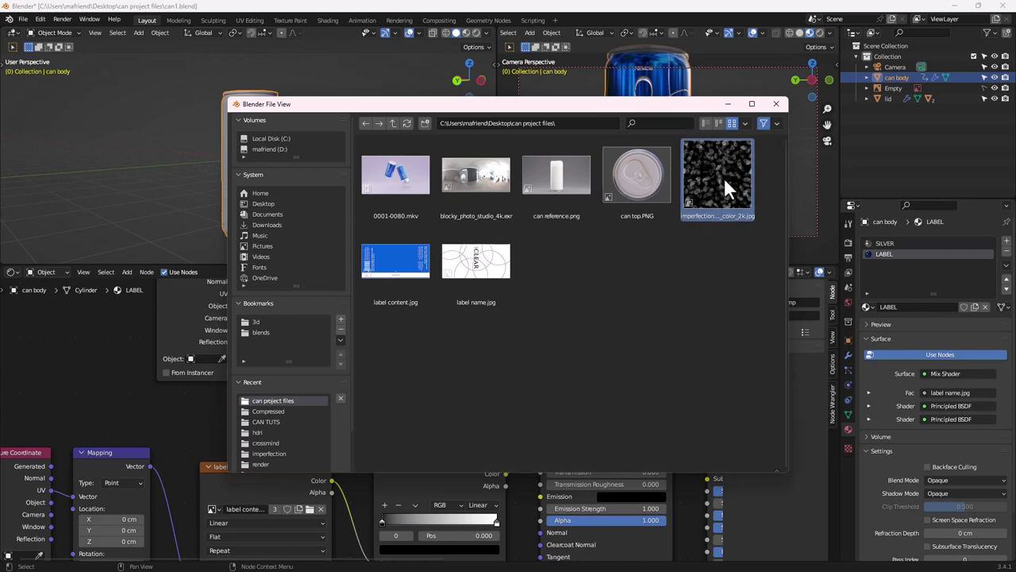
pyautogui.doubleClick(721, 177)
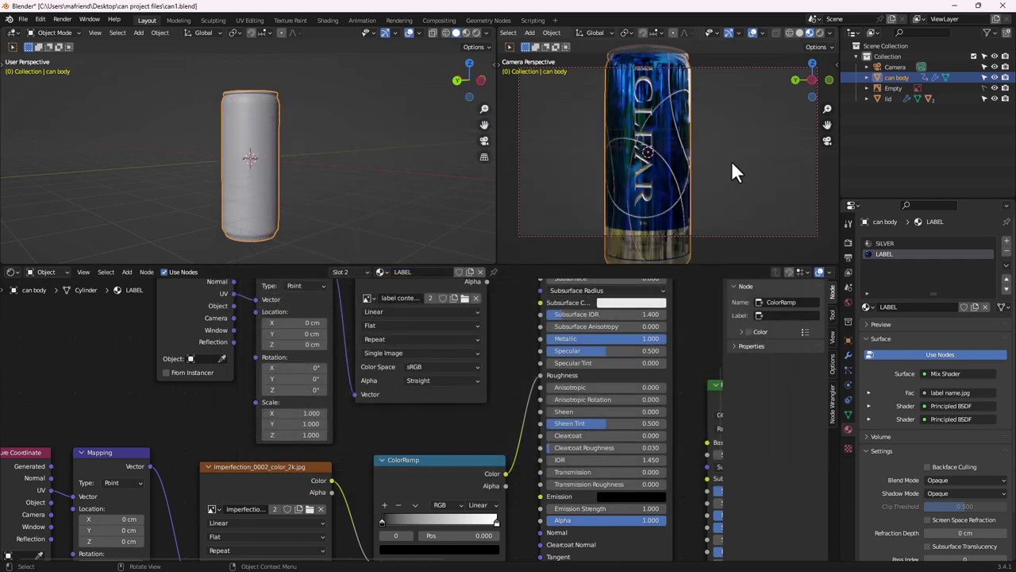
pyautogui.scroll(3, 662, 115)
pyautogui.scroll(5, 662, 114)
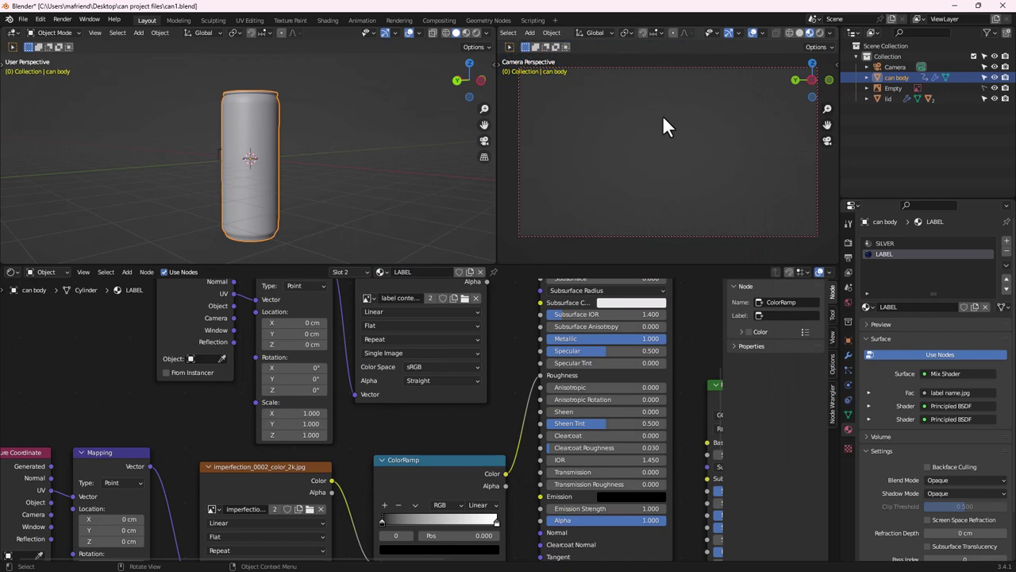
pyautogui.scroll(5, 600, 173)
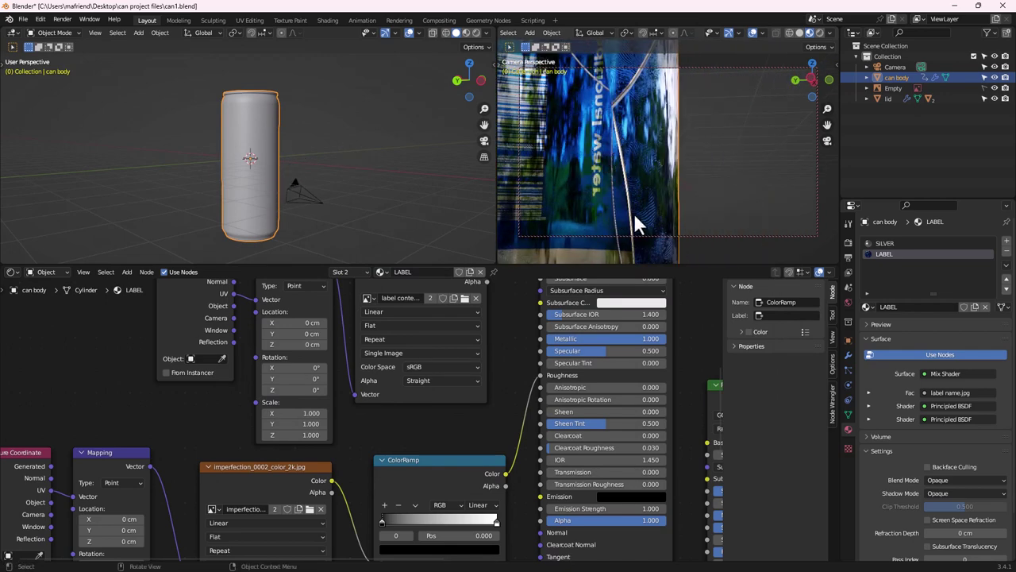
# Lighten the ColorRamp's black stop to a dark grey with a value of about 0.103
pyautogui.moveTo(446, 433); pyautogui.dragTo(459, 358, button='middle')
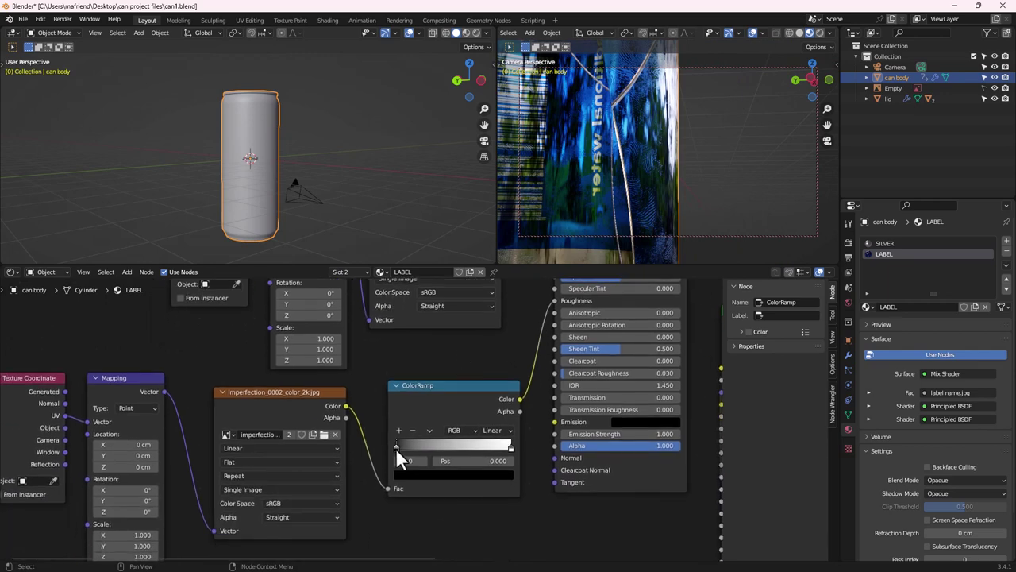
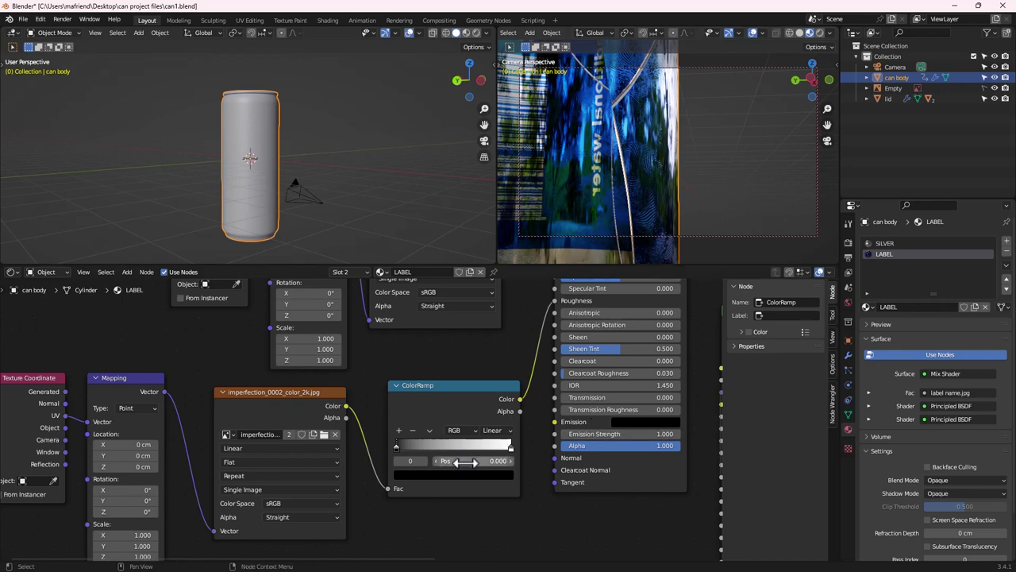
pyautogui.click(396, 449)
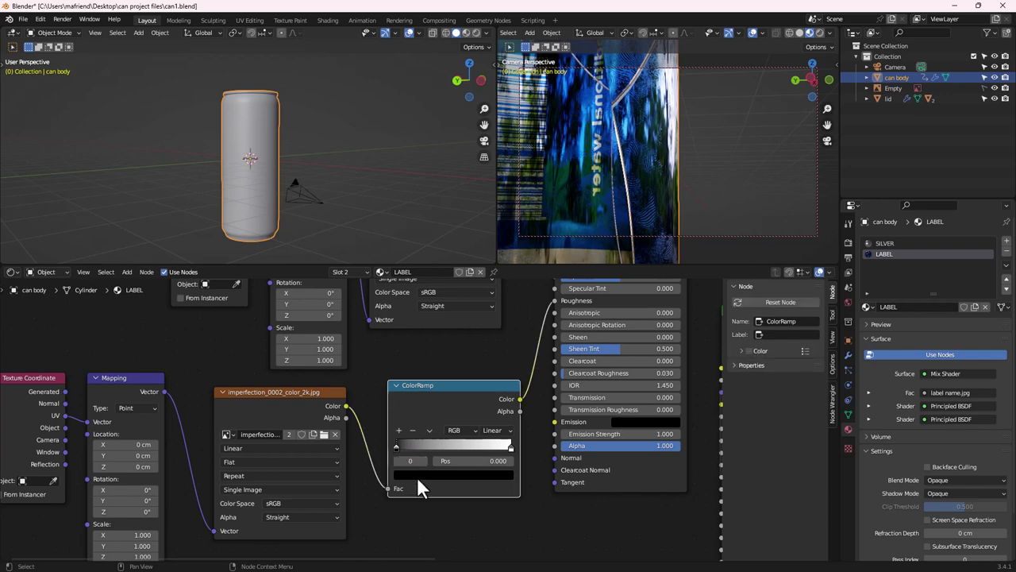
pyautogui.click(417, 475)
pyautogui.moveTo(489, 394); pyautogui.dragTo(488, 361)
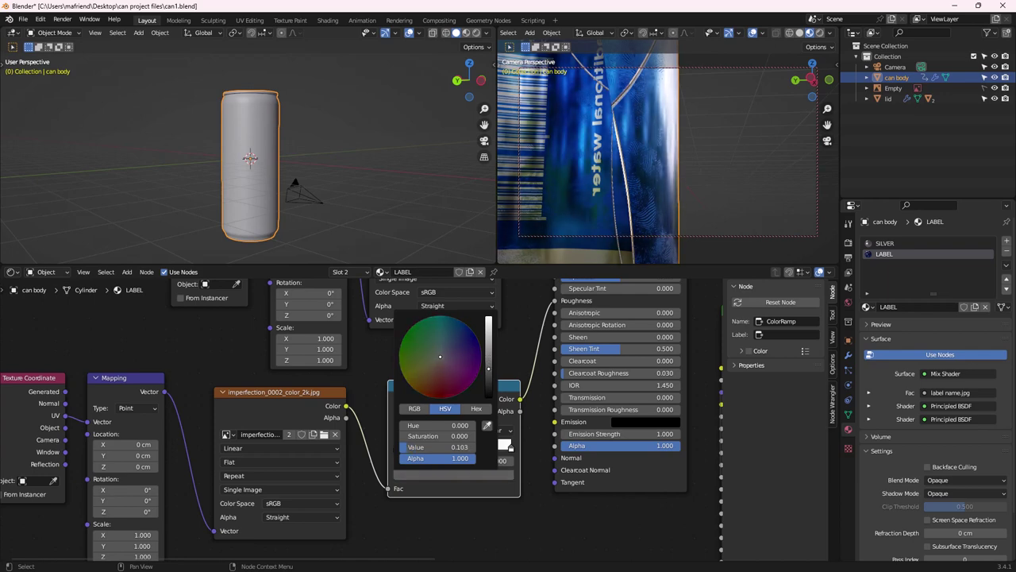
pyautogui.press('space')
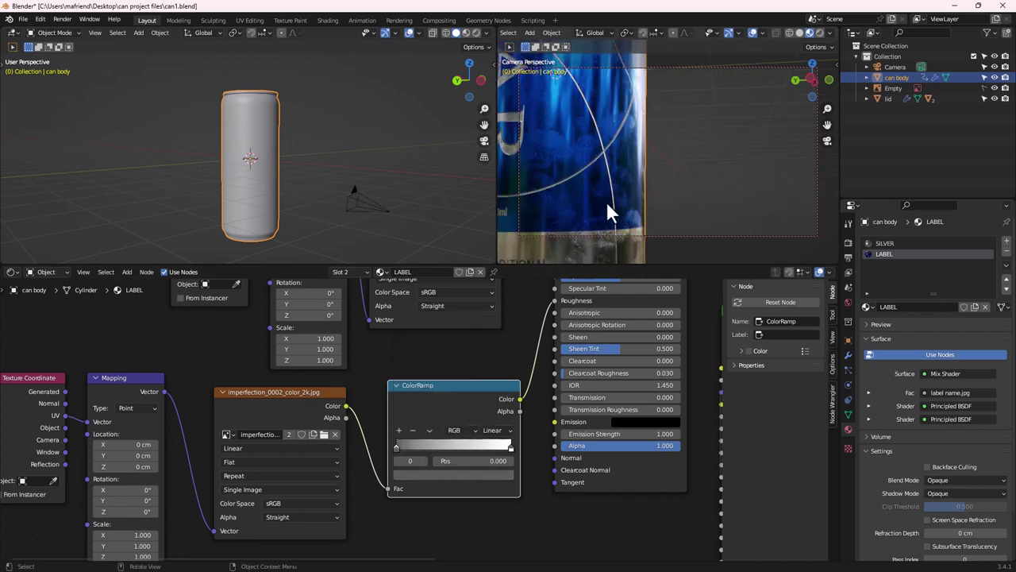
# Darken the ColorRamp's white stop to a mid grey and check the label's roughness on the can
pyautogui.click(510, 447)
pyautogui.click(490, 477)
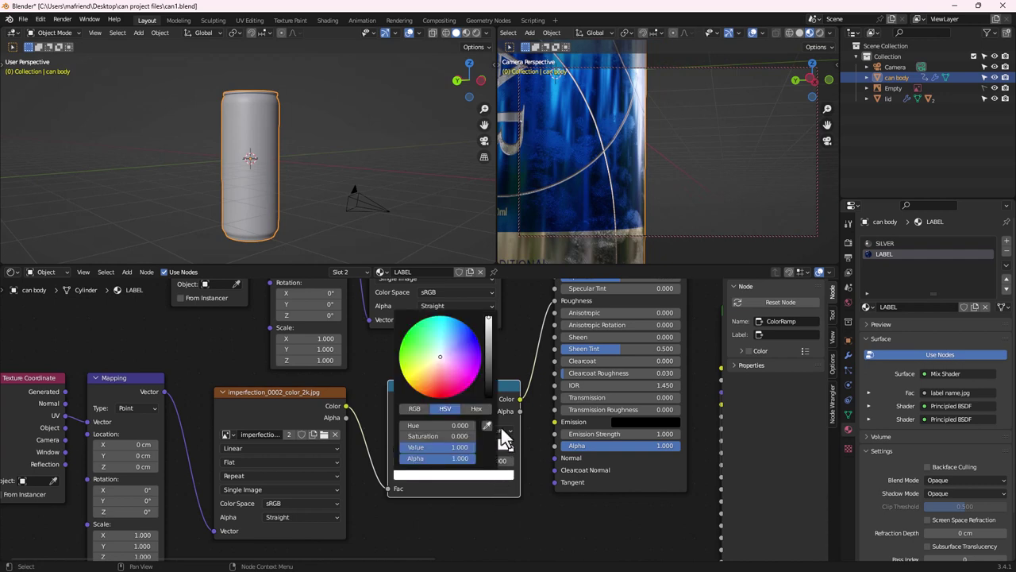
pyautogui.moveTo(489, 318); pyautogui.dragTo(490, 343)
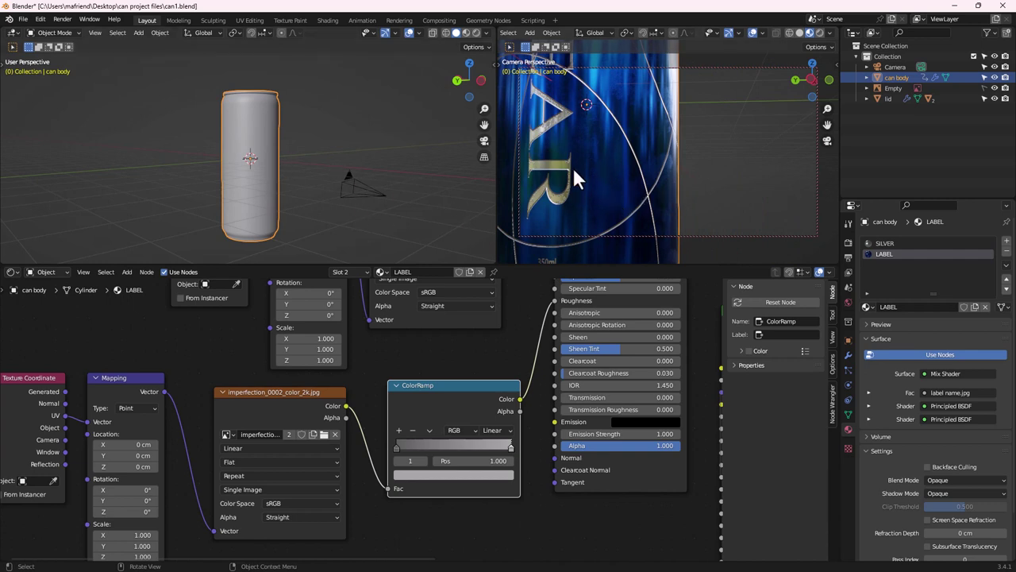
pyautogui.scroll(-5, 571, 165)
pyautogui.moveTo(577, 169); pyautogui.dragTo(636, 177, button='middle')
pyautogui.scroll(-6, 488, 345)
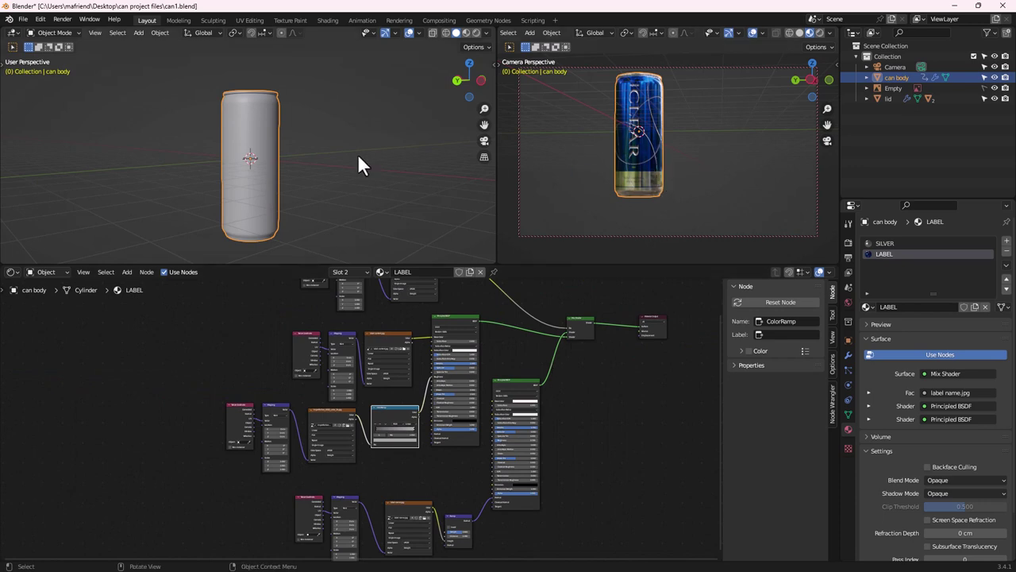
# Parent the lid to the can body with the Object parent type
pyautogui.moveTo(357, 163); pyautogui.dragTo(326, 166, button='middle')
pyautogui.keyDown('shift'); pyautogui.scroll(2, 534, 428); pyautogui.keyUp('shift')
pyautogui.scroll(1, 501, 433)
pyautogui.keyDown('shift'); pyautogui.scroll(2, 477, 402); pyautogui.keyUp('shift')
pyautogui.scroll(1, 392, 339)
pyautogui.click(399, 321)
pyautogui.click(306, 324)
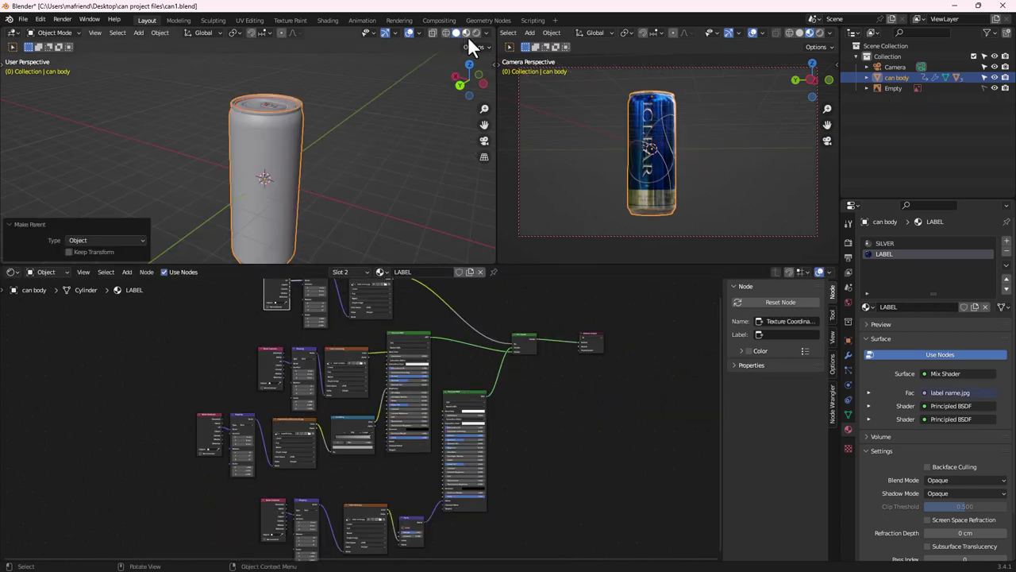
# Assign the existing silver material to the can's lid
pyautogui.moveTo(656, 127); pyautogui.dragTo(606, 170, button='middle')
pyautogui.scroll(3, 276, 112)
pyautogui.moveTo(276, 112); pyautogui.dragTo(237, 192, button='middle')
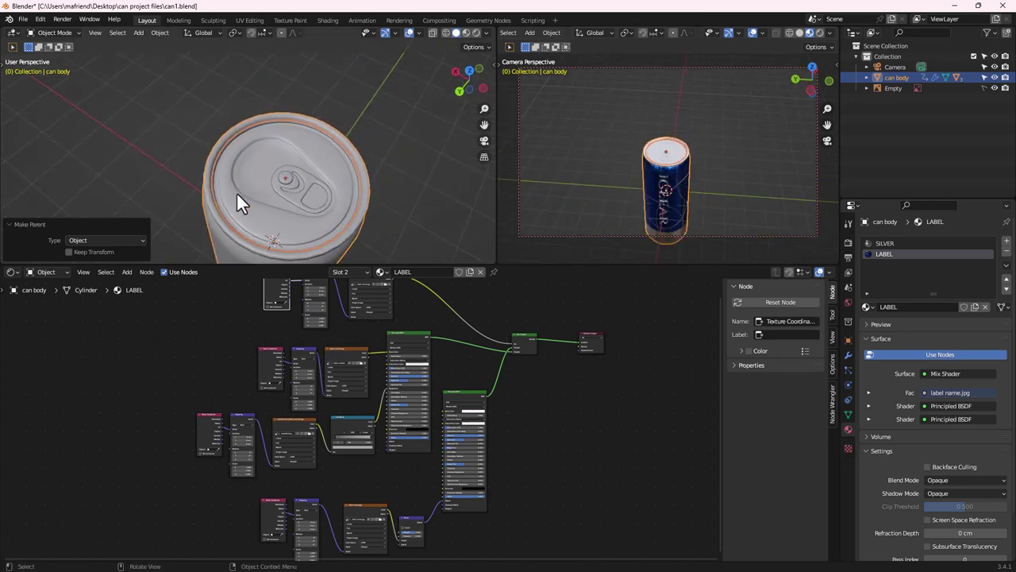
pyautogui.click(298, 224)
pyautogui.click(399, 272)
pyautogui.click(421, 317)
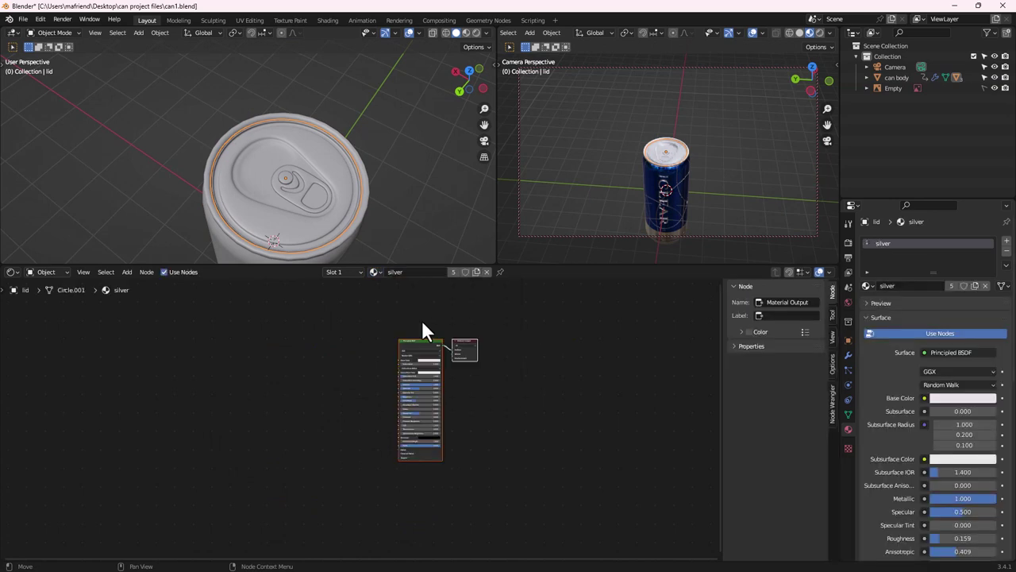
# Assign the existing silver material to the small cylindrical rivet on the pull tab
pyautogui.click(297, 195)
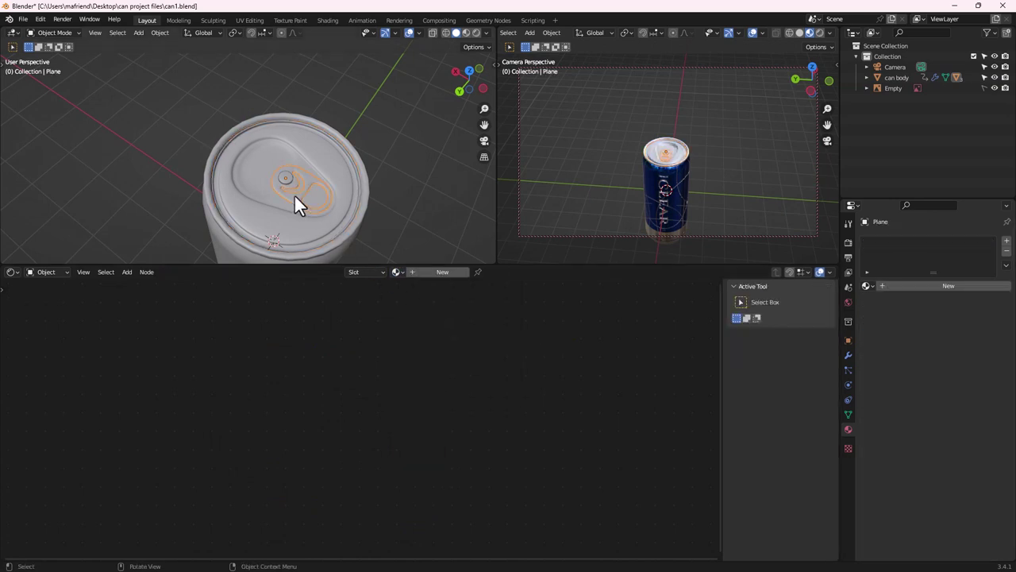
pyautogui.click(282, 176)
pyautogui.click(399, 271)
pyautogui.click(421, 317)
pyautogui.hotkey('alt', 'a')
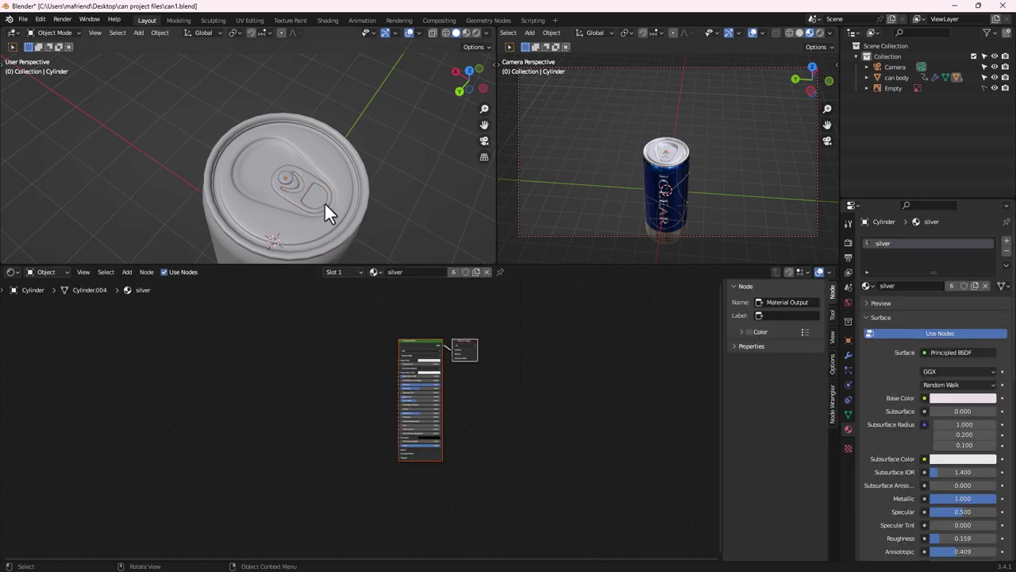
# Assign the existing silver material to the pull tab and check the whole can
pyautogui.moveTo(585, 208); pyautogui.dragTo(667, 181, button='middle')
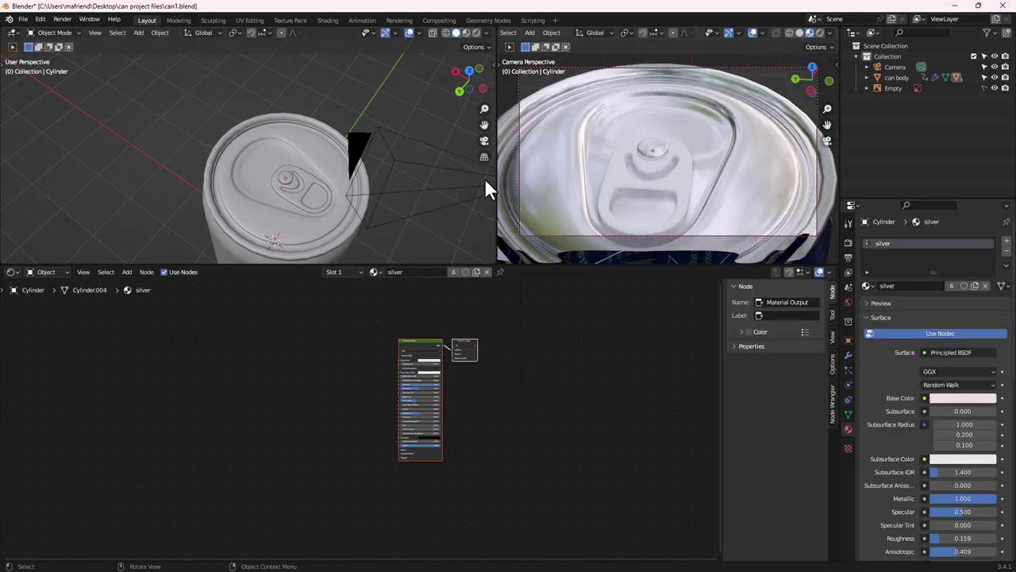
pyautogui.click(316, 200)
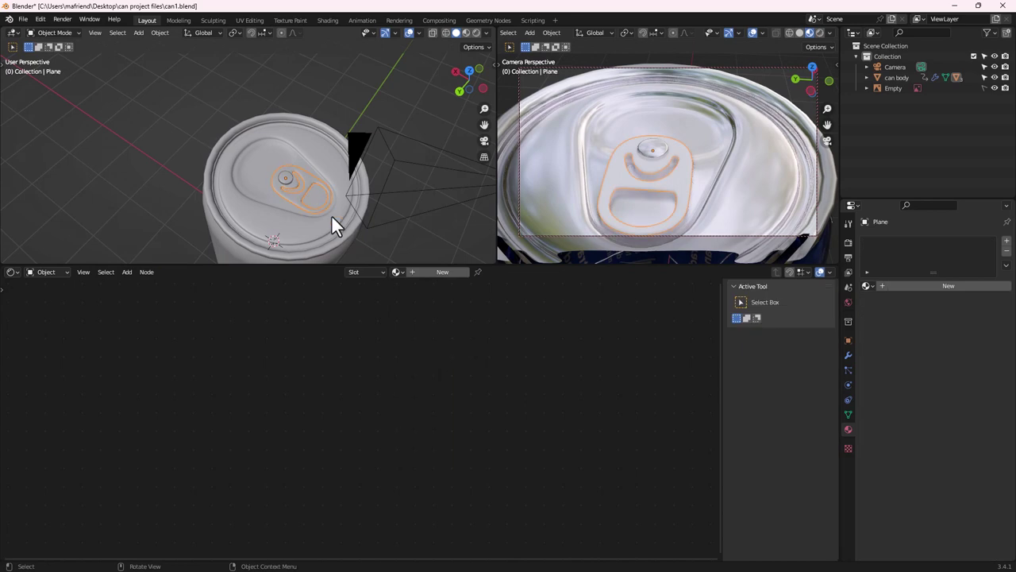
pyautogui.click(397, 271)
pyautogui.click(428, 317)
pyautogui.scroll(-5, 643, 171)
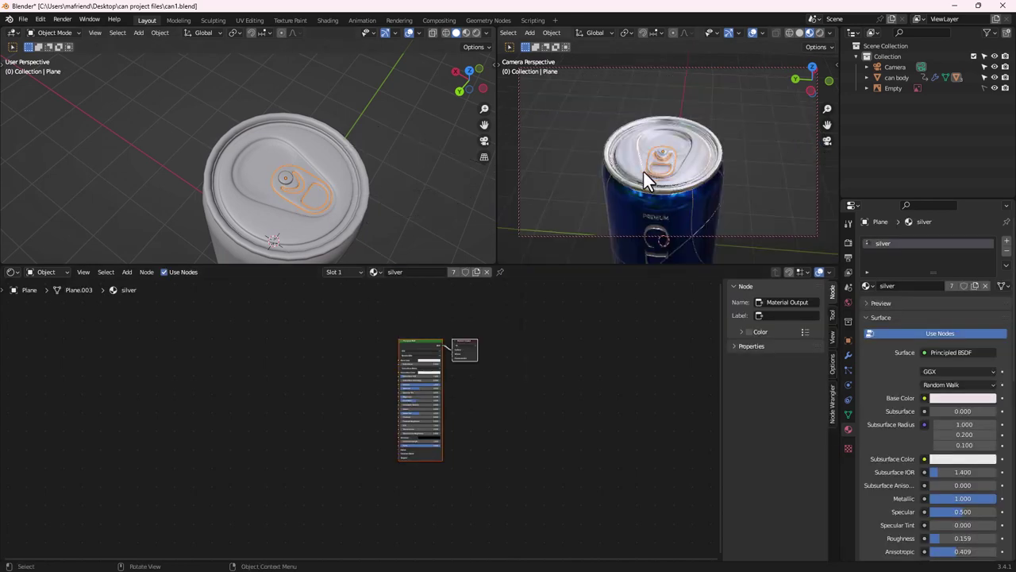
pyautogui.scroll(-3, 643, 170)
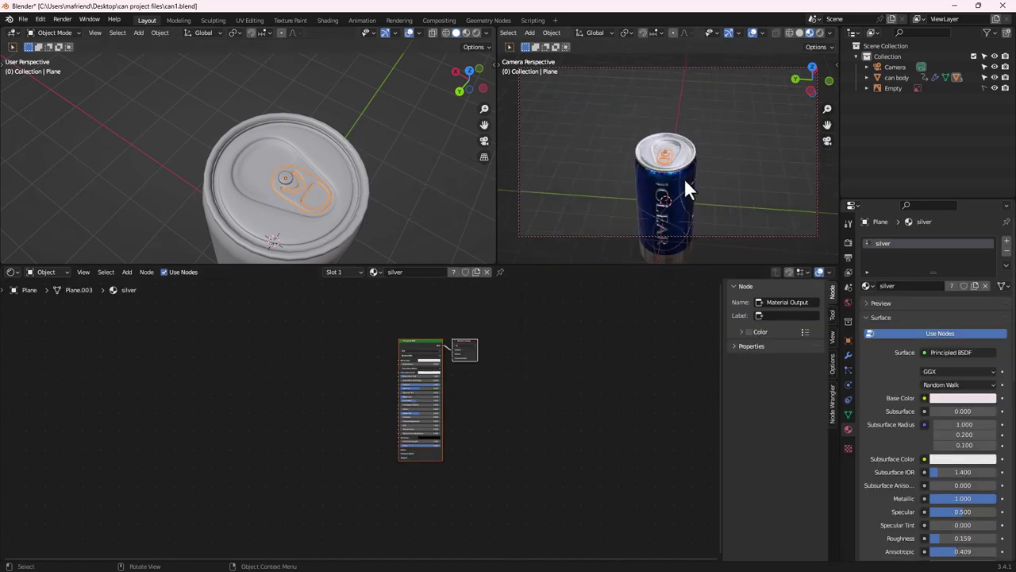
pyautogui.moveTo(283, 213); pyautogui.dragTo(306, 174, button='middle')
pyautogui.moveTo(667, 230); pyautogui.dragTo(603, 246, button='middle')
# Switch the shader editor from object to World shading and select the Background node
pyautogui.scroll(3, 288, 341)
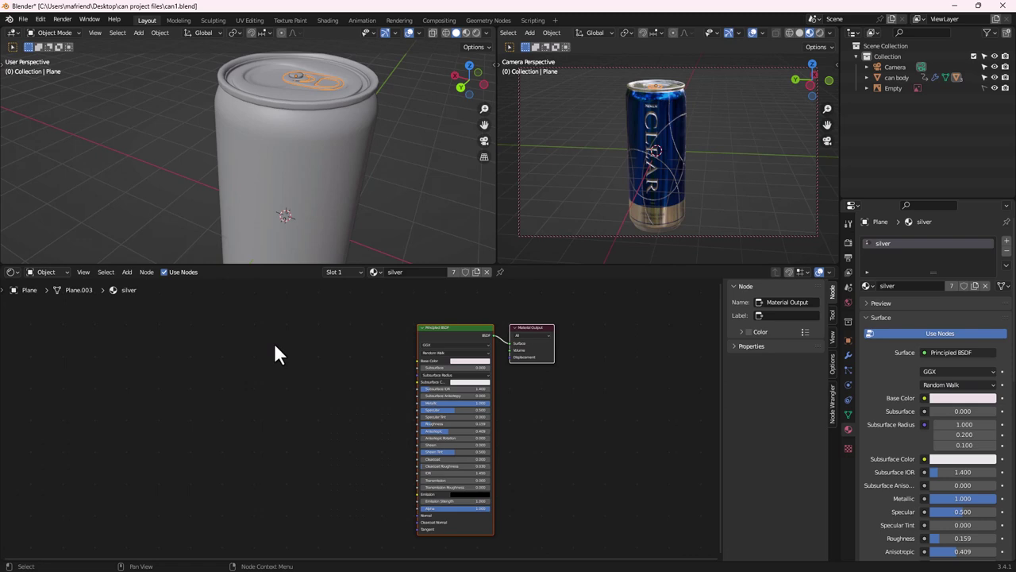
pyautogui.click(60, 274)
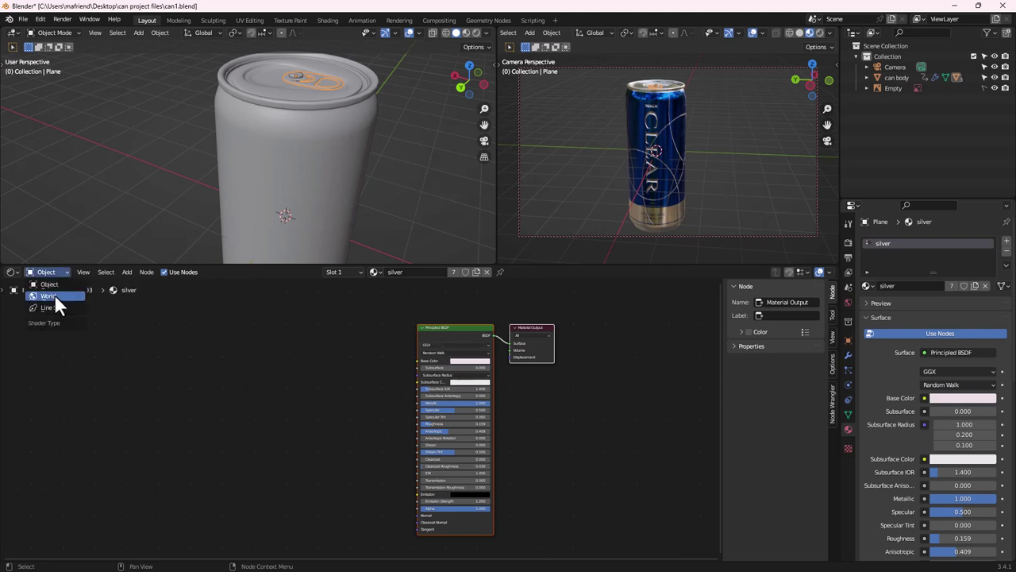
pyautogui.click(54, 293)
pyautogui.moveTo(379, 370); pyautogui.dragTo(367, 415, button='middle')
pyautogui.scroll(3, 447, 383)
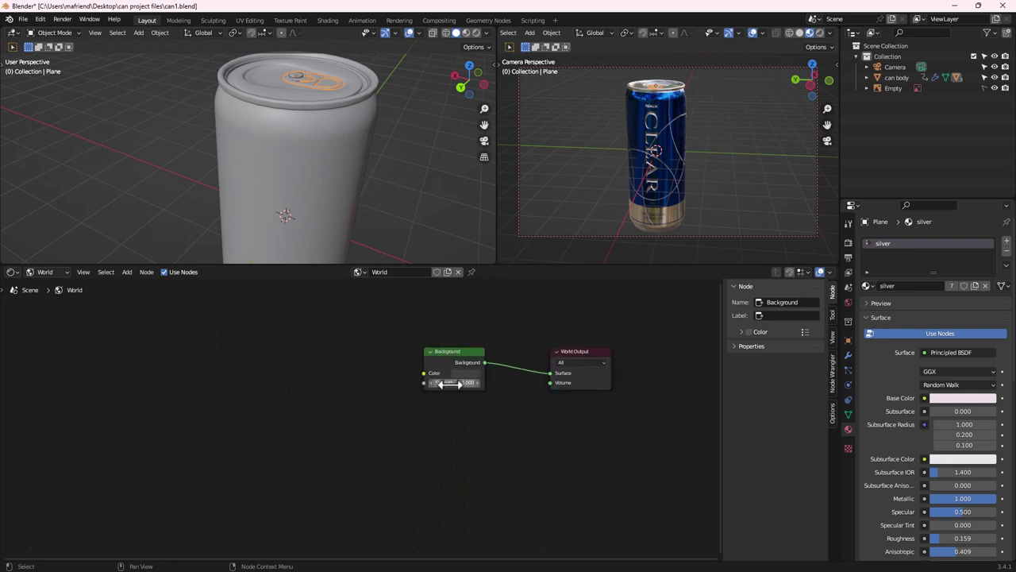
pyautogui.scroll(2, 447, 383)
pyautogui.click(494, 320)
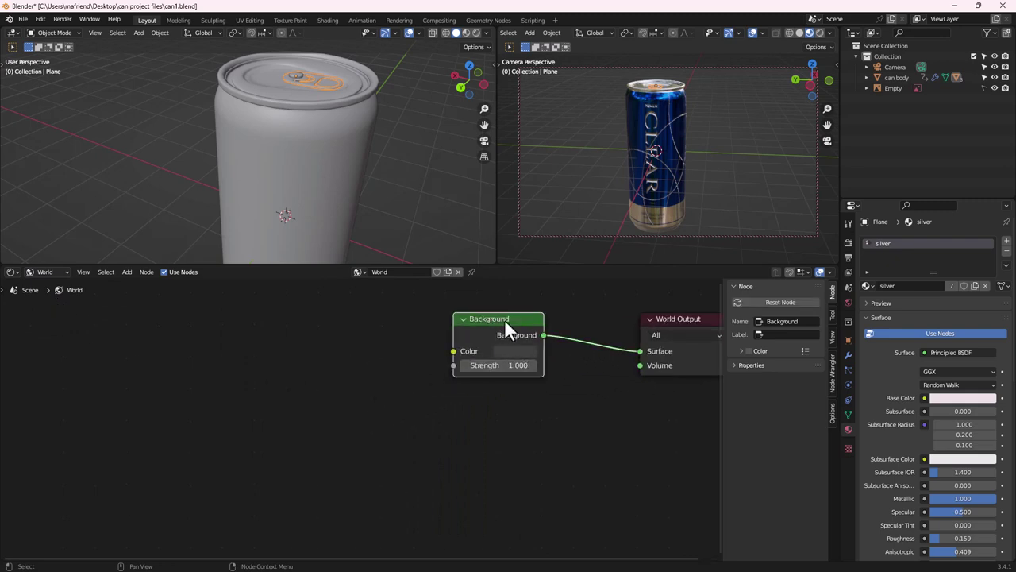
# Feed the Background node from a mapped environment texture using blocky_photo_studio_4k.exr and preview the camera viewport in rendered shading
pyautogui.hotkey('ctrl', 't')
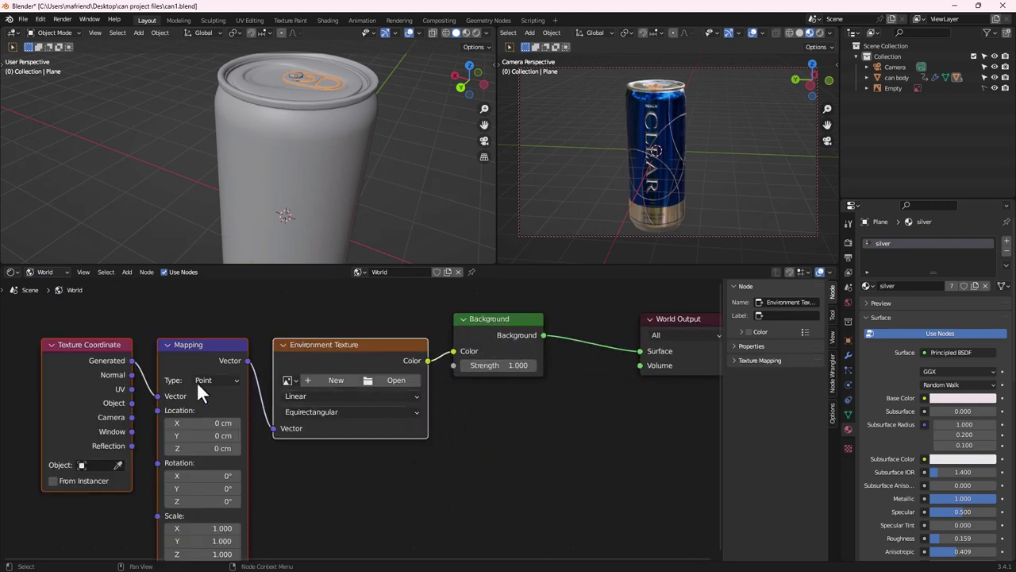
pyautogui.moveTo(350, 391); pyautogui.dragTo(350, 380, button='middle')
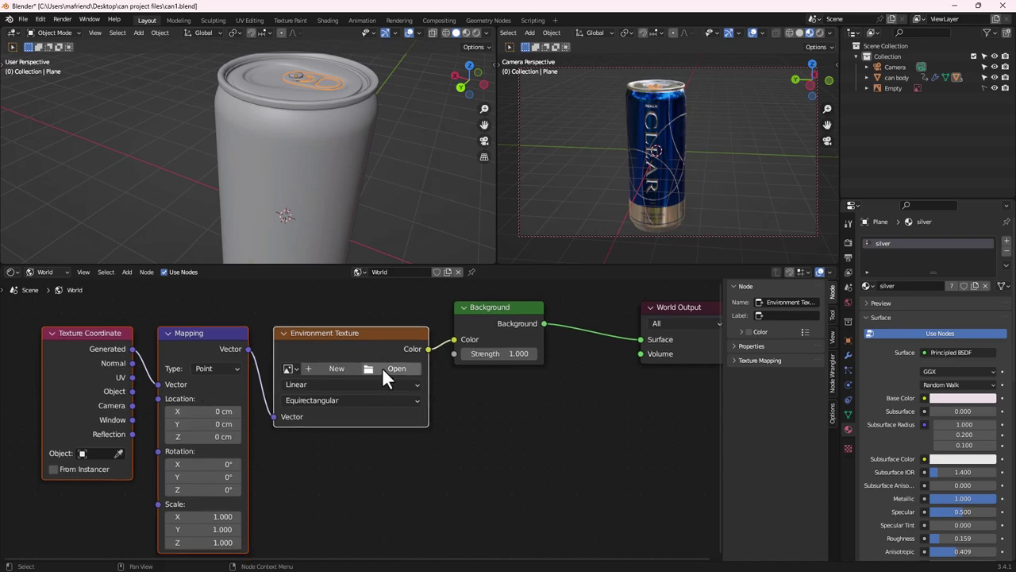
pyautogui.click(383, 369)
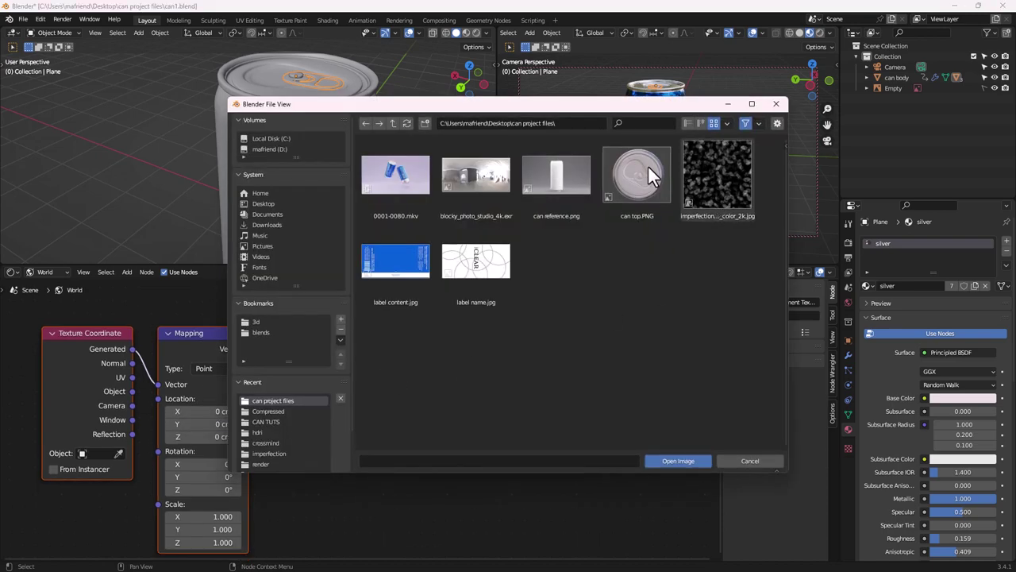
pyautogui.doubleClick(467, 187)
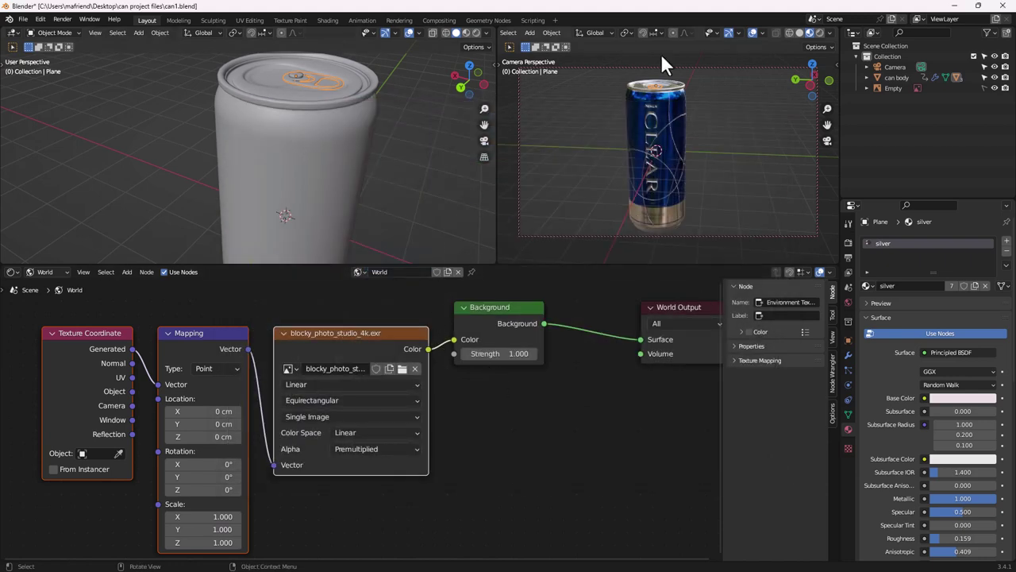
pyautogui.click(821, 31)
pyautogui.moveTo(710, 202); pyautogui.dragTo(623, 142, button='middle')
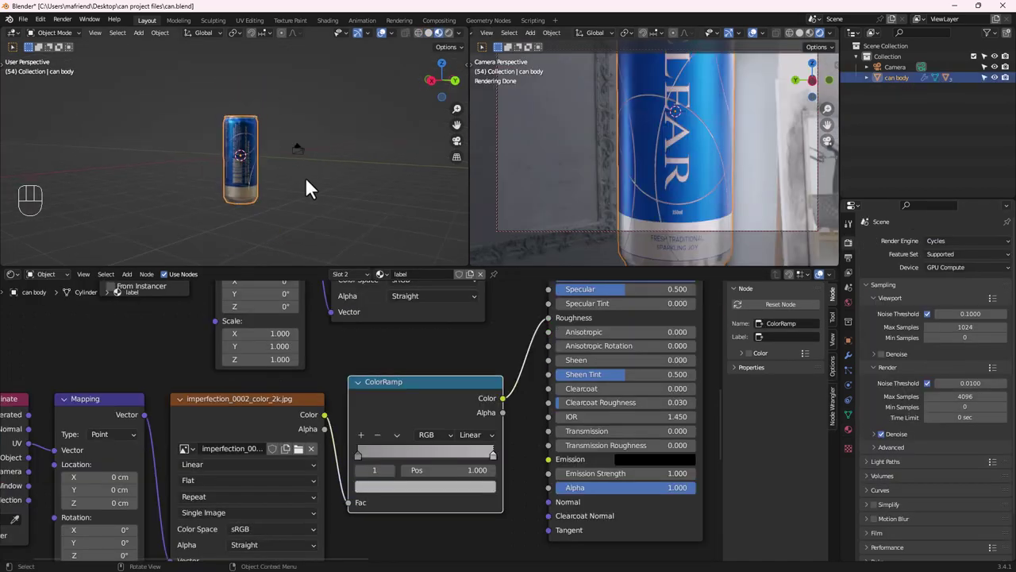
# Add a plane at the scene origin, scale it up about 10 times, and enter Edit Mode on it
pyautogui.moveTo(306, 186); pyautogui.dragTo(181, 176, button='middle')
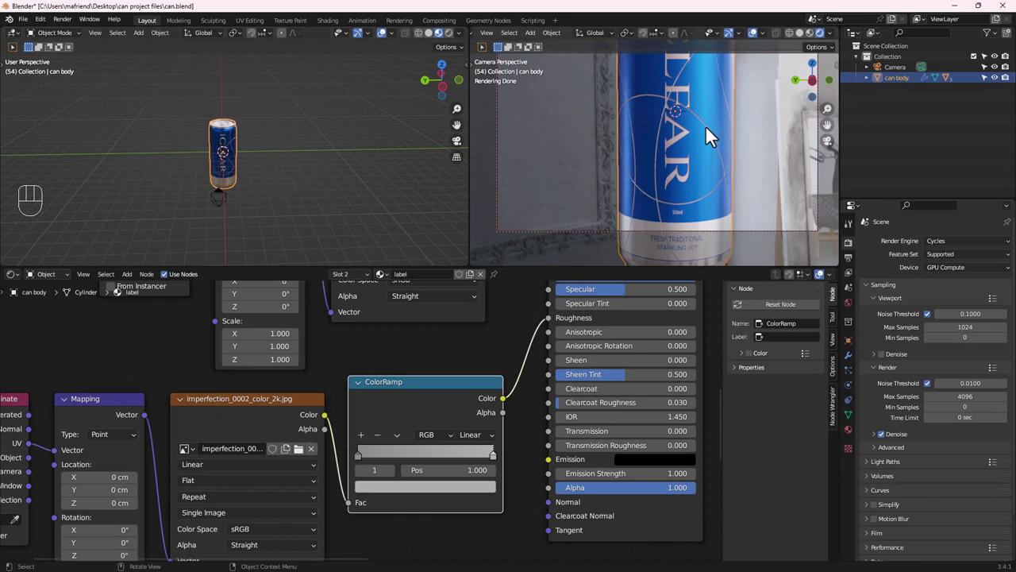
pyautogui.scroll(-6, 705, 135)
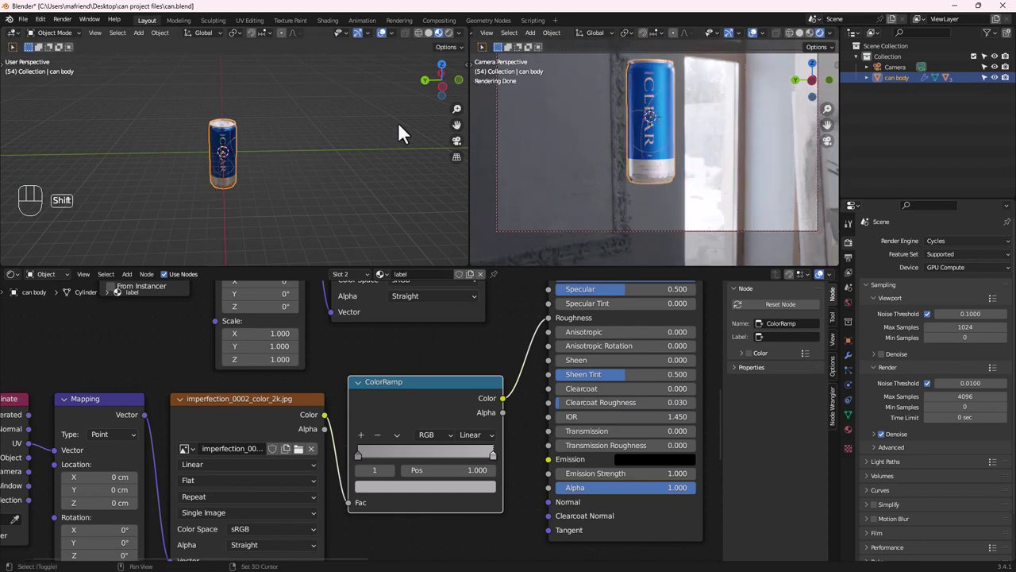
pyautogui.hotkey('shift', 'a')
pyautogui.moveTo(290, 167)
pyautogui.click(342, 166)
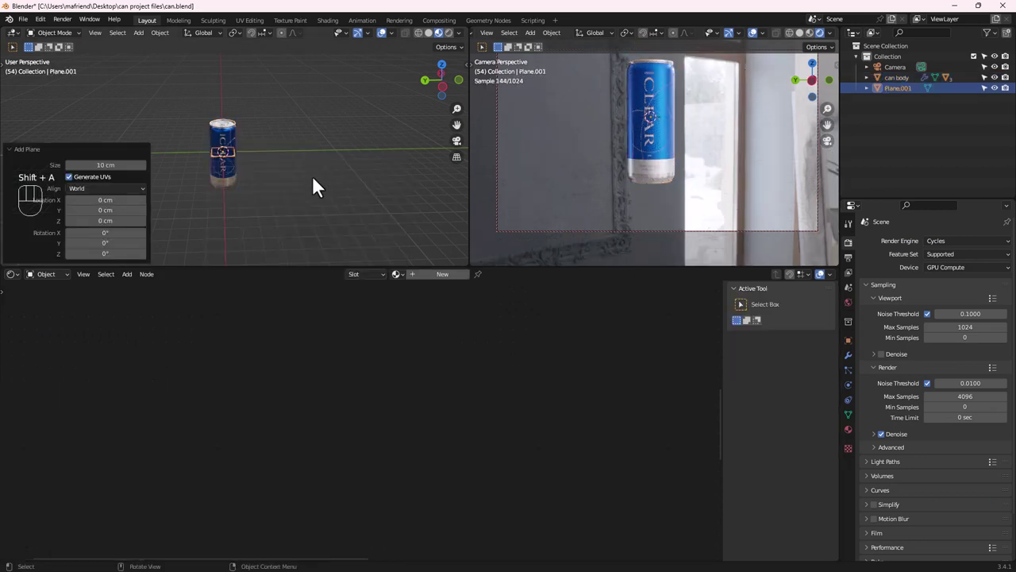
pyautogui.press('s')
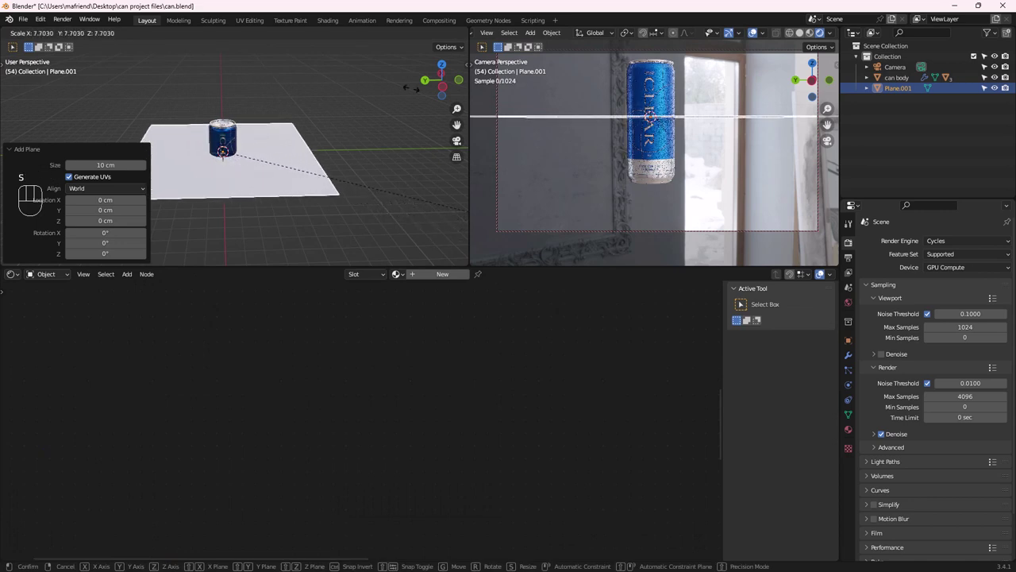
pyautogui.click(94, 135)
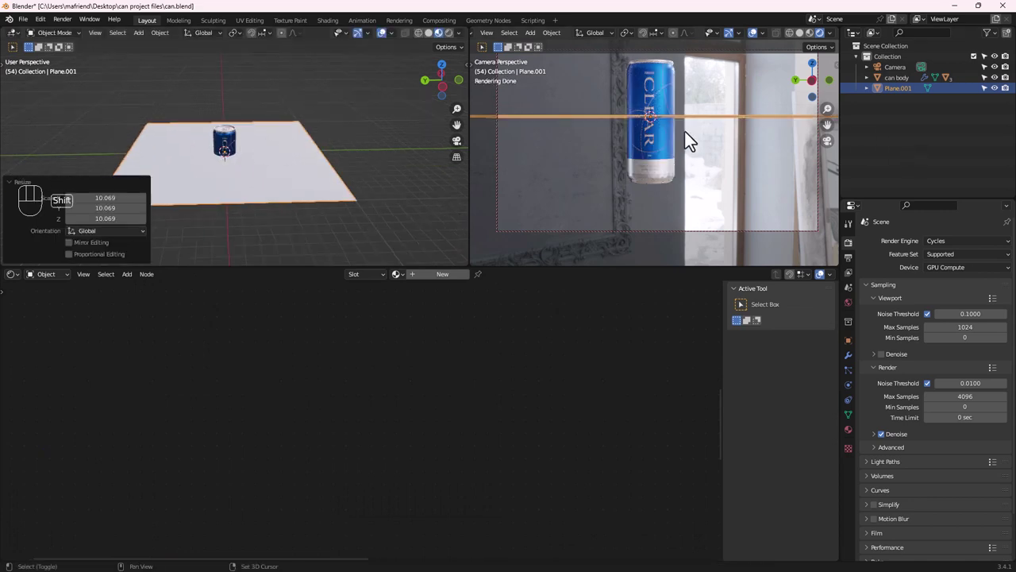
pyautogui.keyDown('shift'); pyautogui.moveTo(689, 130); pyautogui.dragTo(694, 158, button='middle'); pyautogui.keyUp('shift')
pyautogui.moveTo(331, 120); pyautogui.dragTo(130, 153, button='middle')
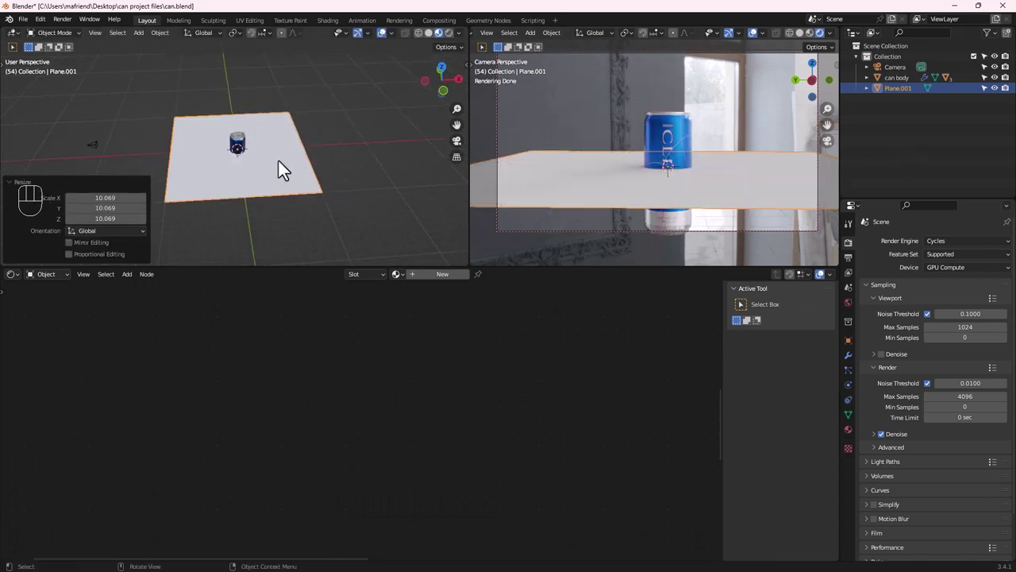
pyautogui.press('Tab')
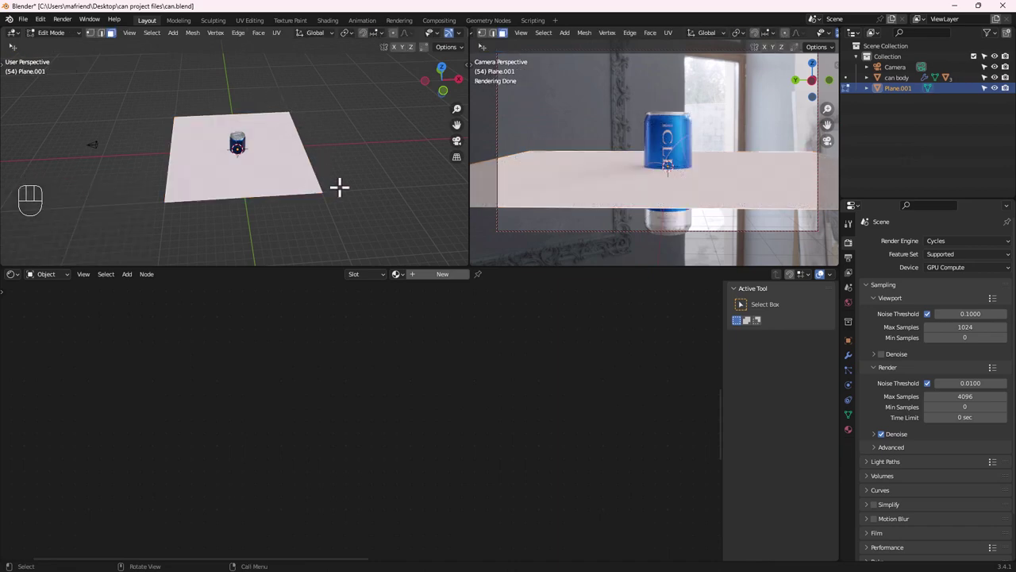
pyautogui.press('e')
pyautogui.rightClick(341, 157)
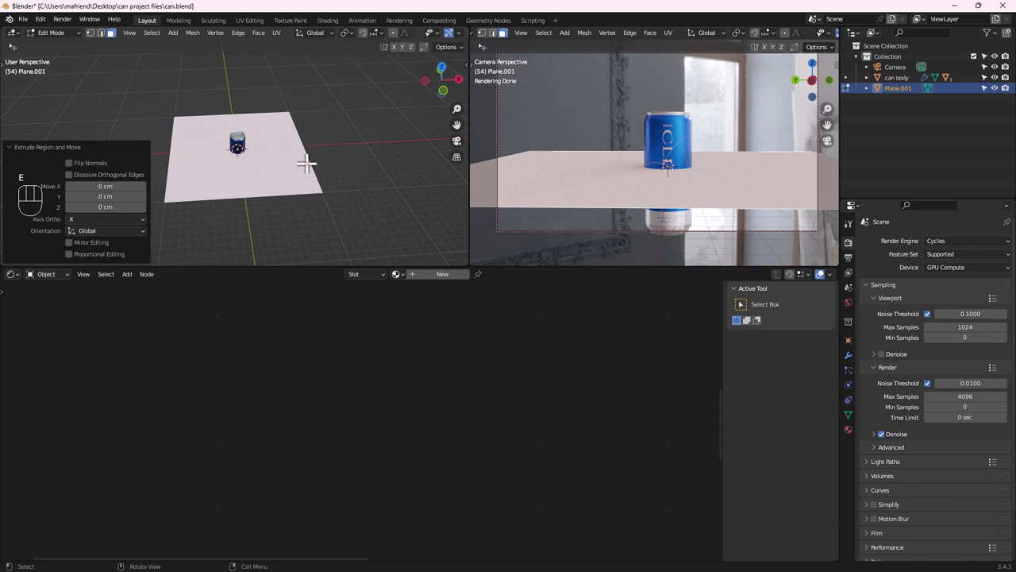
pyautogui.hotkey('ctrl', 'z')
pyautogui.hotkey('ctrl', 'z')
pyautogui.hotkey('ctrl', 'z')
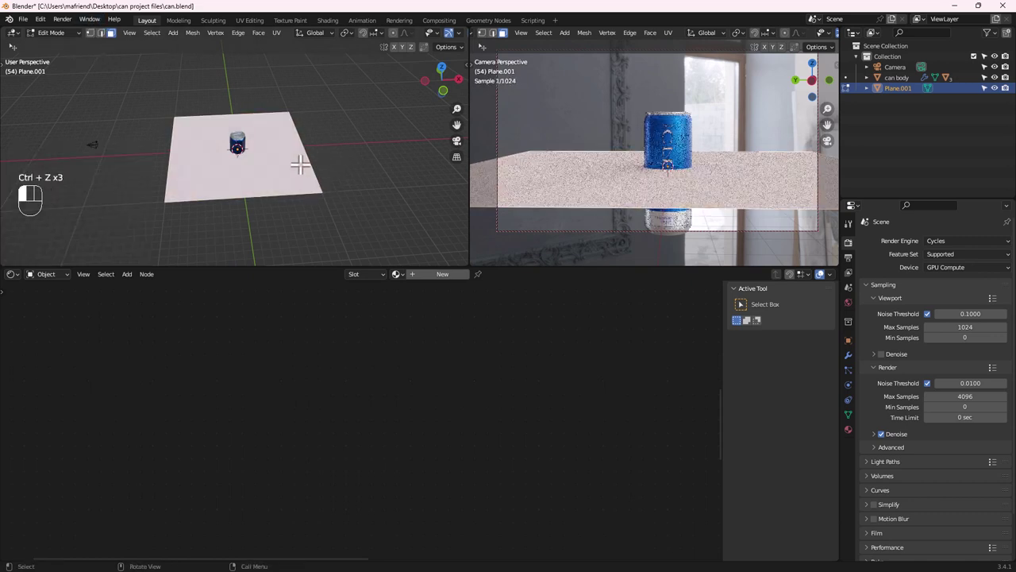
# Extrude the plane's edge behind the can about 71 cm straight up along Z as a back wall
pyautogui.click(100, 33)
pyautogui.moveTo(311, 159)
pyautogui.mouseDown(button='middle')
pyautogui.moveTo(267, 106)
pyautogui.moveTo(304, 148)
pyautogui.mouseUp(button='middle')
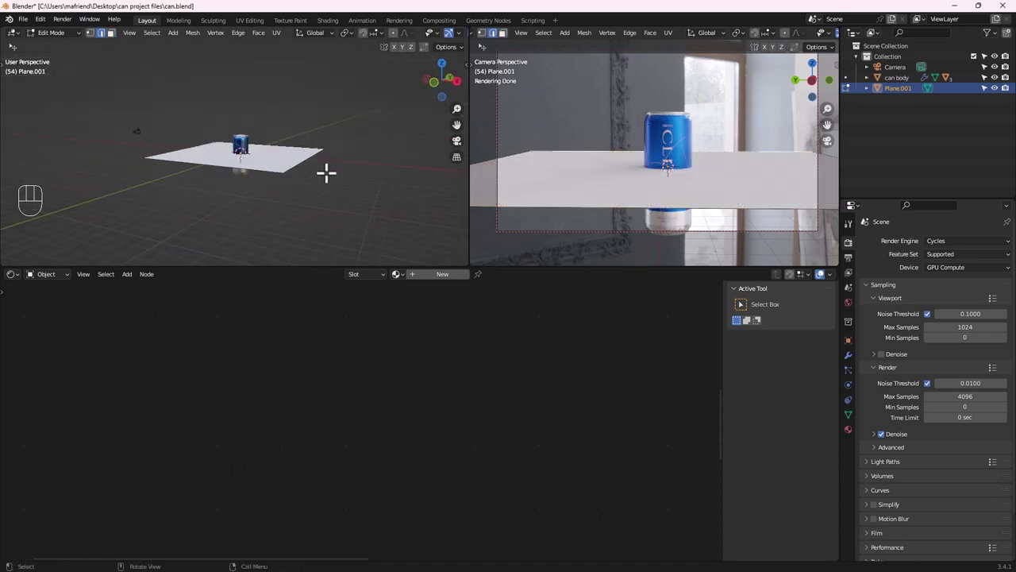
pyautogui.press('e')
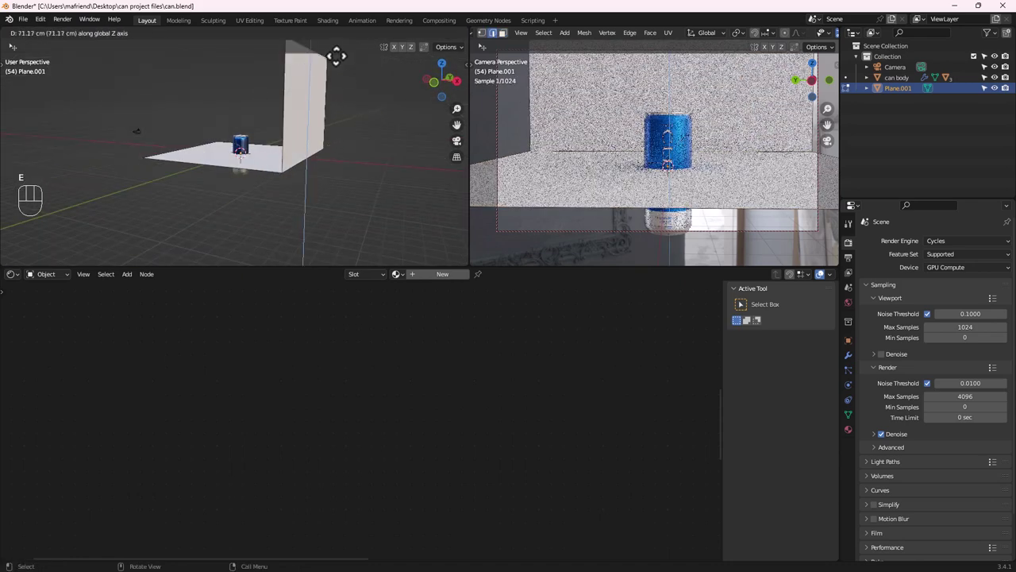
pyautogui.click(336, 50)
# Bevel the edge between the floor and back wall with 5 segments and a width of about 2.5 cm
pyautogui.moveTo(361, 155); pyautogui.dragTo(294, 148, button='middle')
pyautogui.scroll(5, 310, 149)
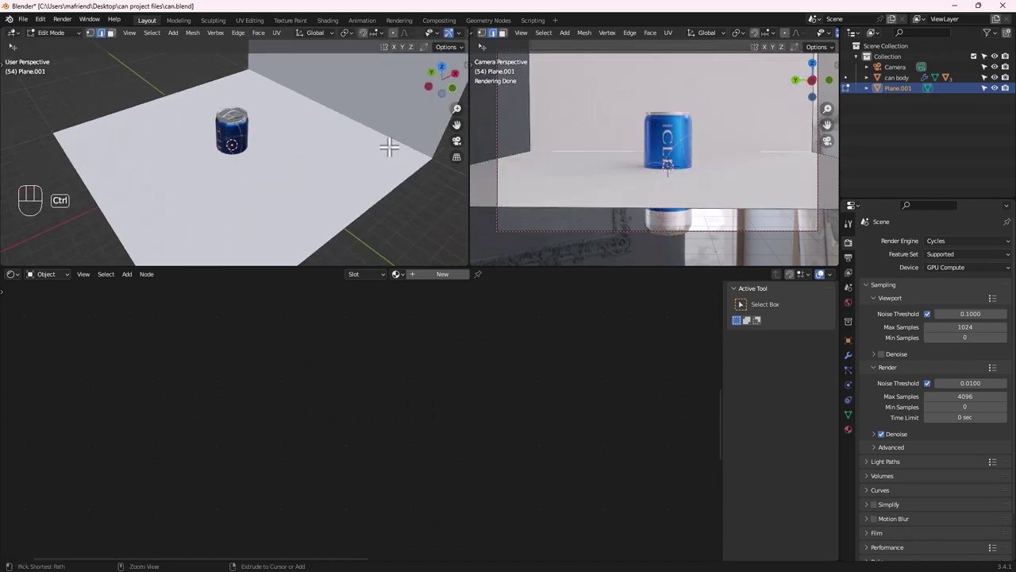
pyautogui.hotkey('ctrl', 'b')
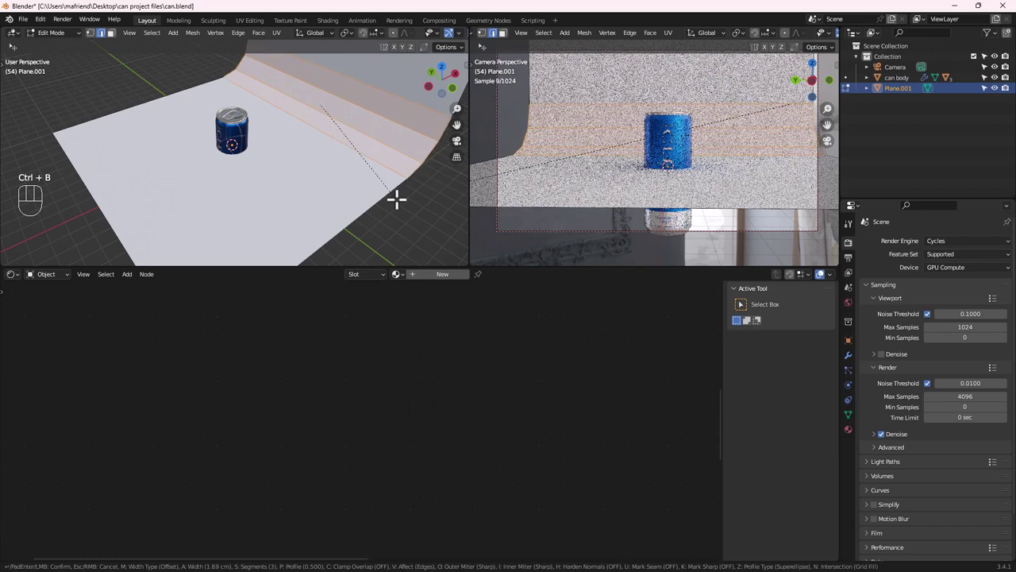
pyautogui.scroll(2, 397, 204)
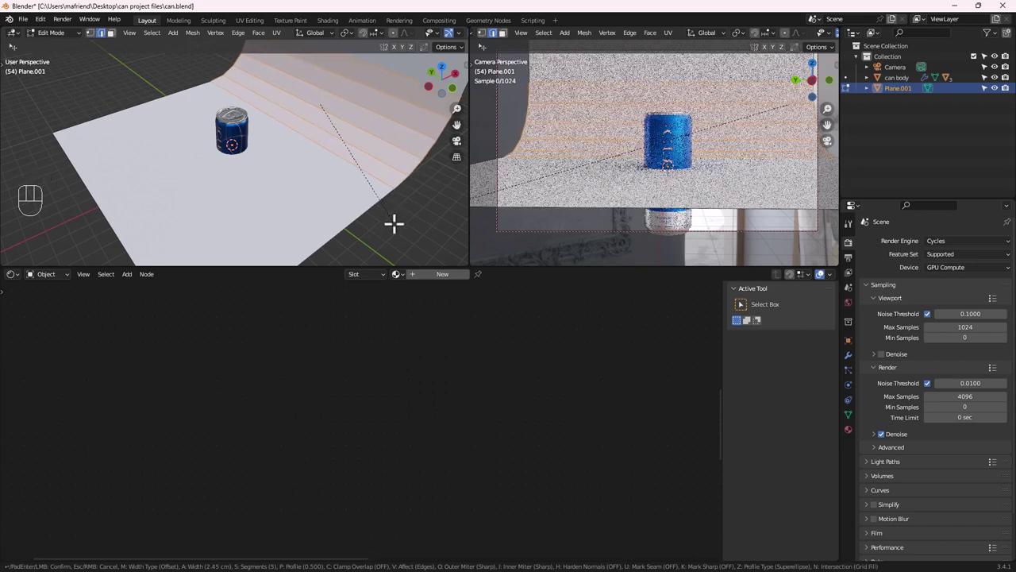
pyautogui.click(359, 219)
pyautogui.moveTo(359, 219); pyautogui.dragTo(352, 147, button='middle')
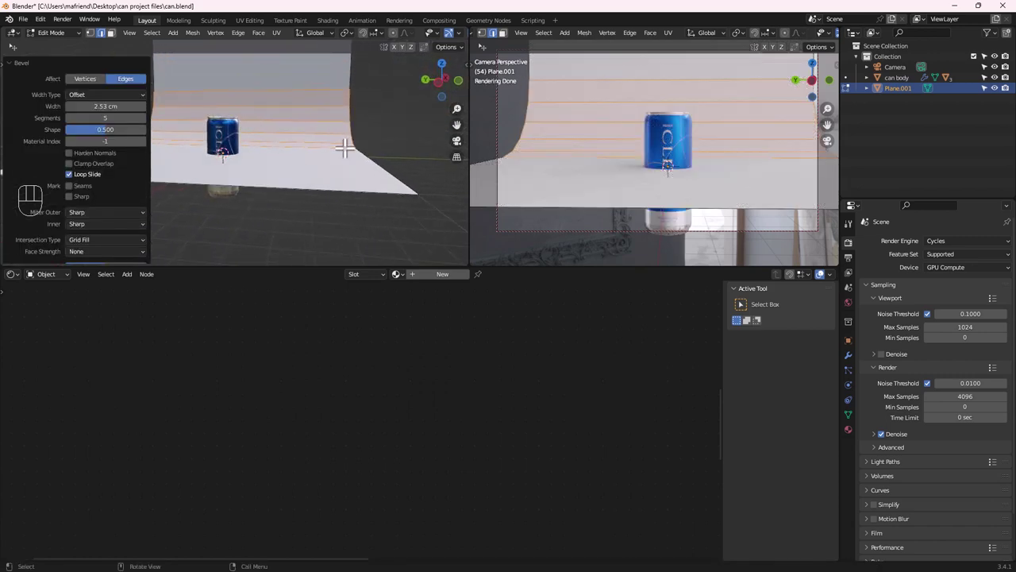
# Leave Edit Mode and shade the curved backdrop smooth
pyautogui.press('Tab')
pyautogui.rightClick(303, 175)
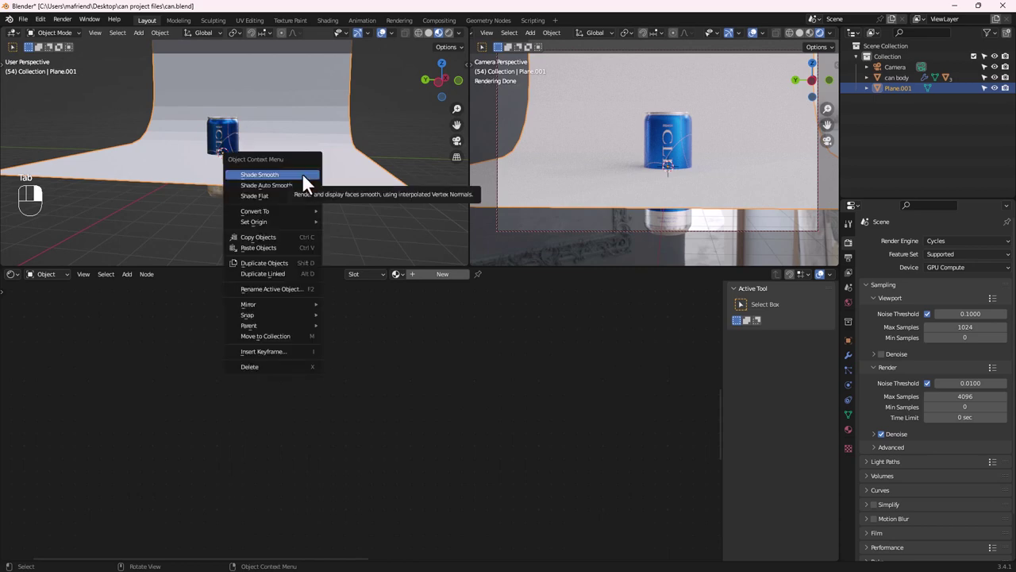
pyautogui.click(303, 176)
# Give the backdrop a new material with a light pink base color
pyautogui.click(435, 274)
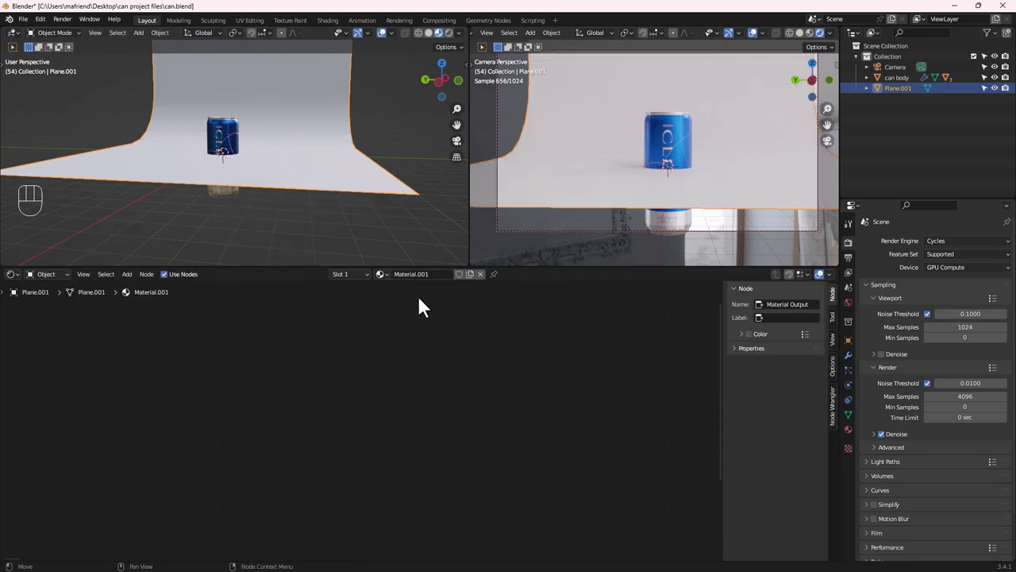
pyautogui.moveTo(441, 375); pyautogui.dragTo(519, 339, button='middle')
pyautogui.click(518, 333)
pyautogui.click(521, 262)
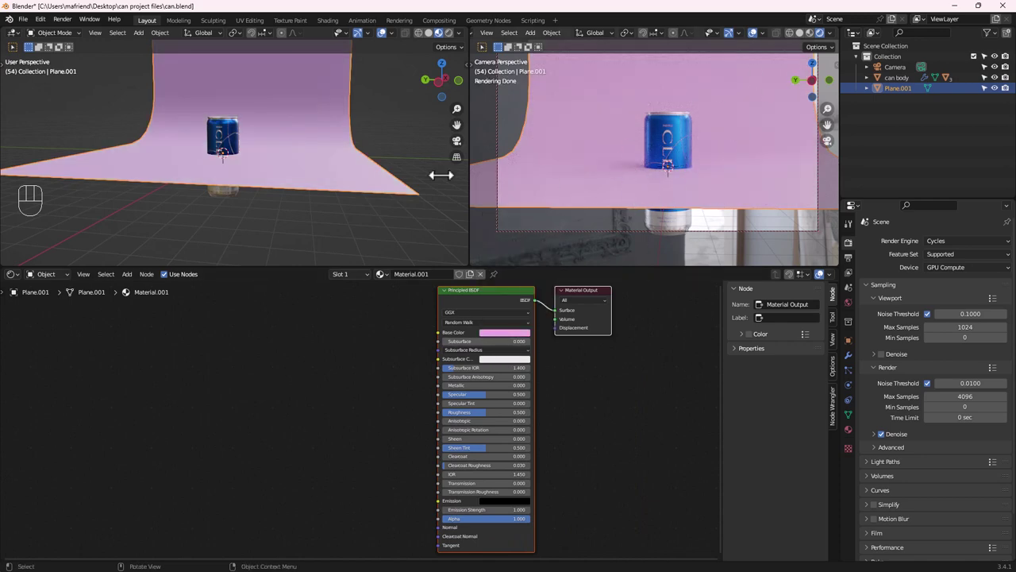
# Raise the can about 17.4 cm along Z above the backdrop floor and reframe it in the camera view
pyautogui.press('shift')
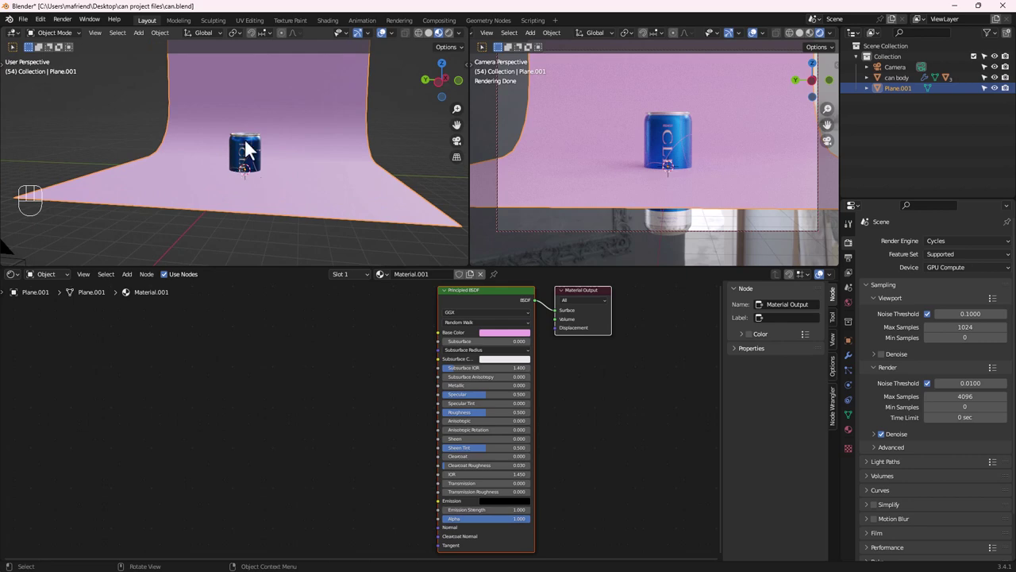
pyautogui.click(252, 165)
pyautogui.press('g')
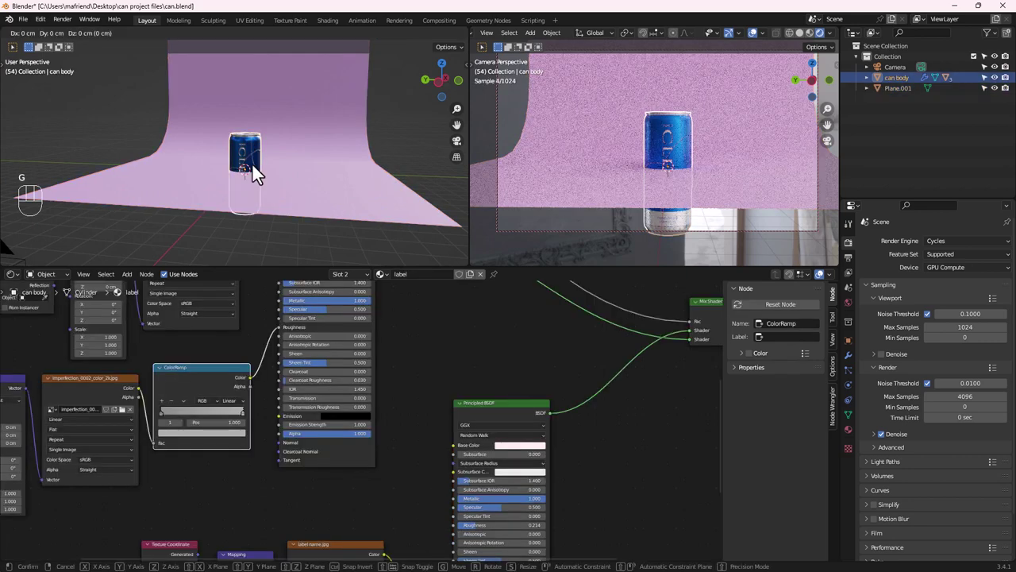
pyautogui.press('z')
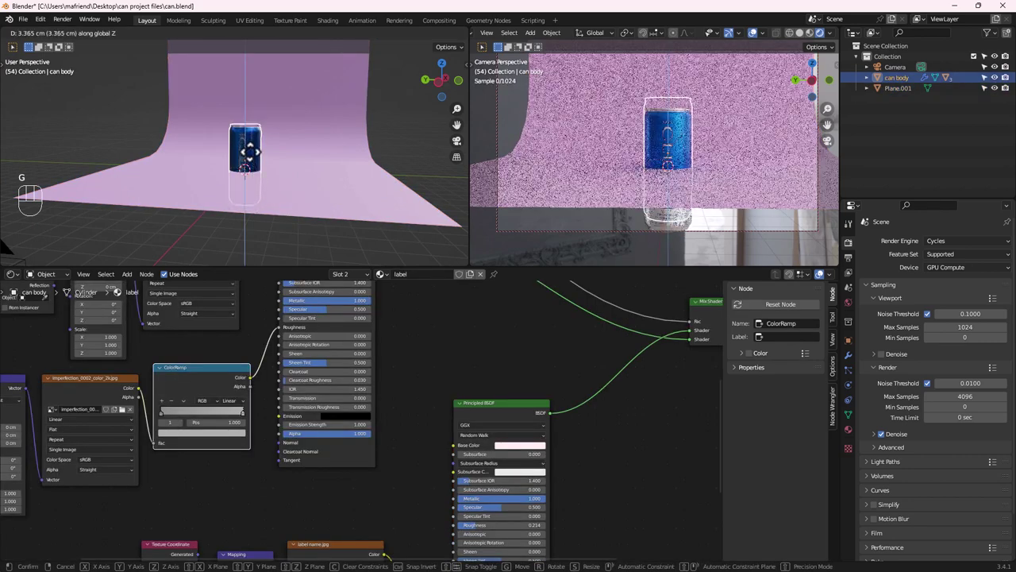
pyautogui.click(596, 157)
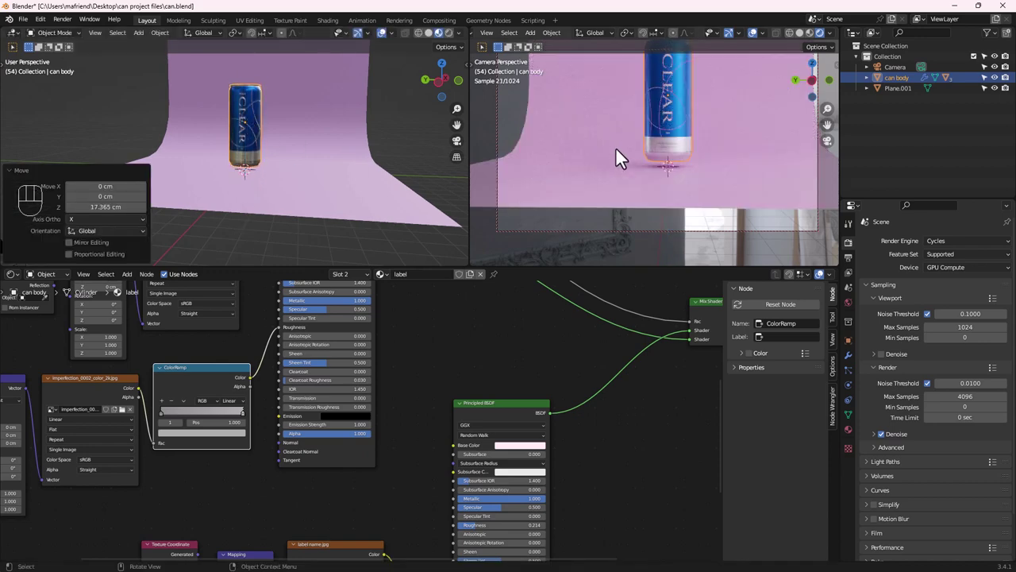
pyautogui.keyDown('shift'); pyautogui.moveTo(608, 132); pyautogui.dragTo(619, 155, button='middle'); pyautogui.keyUp('shift')
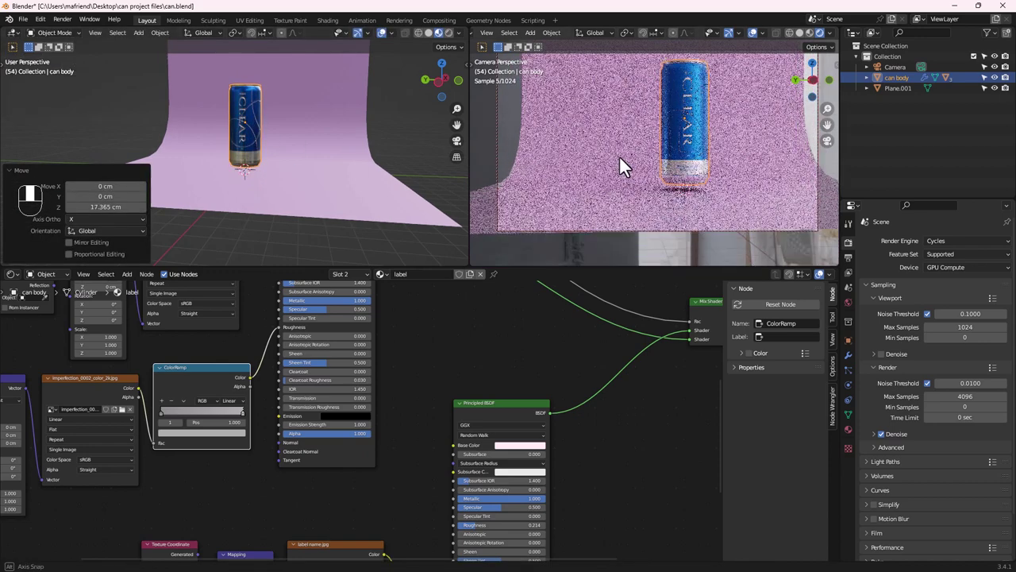
# Scale the backdrop up about 1.5 times and again about 1.6 times so it fills the camera frame
pyautogui.click(379, 224)
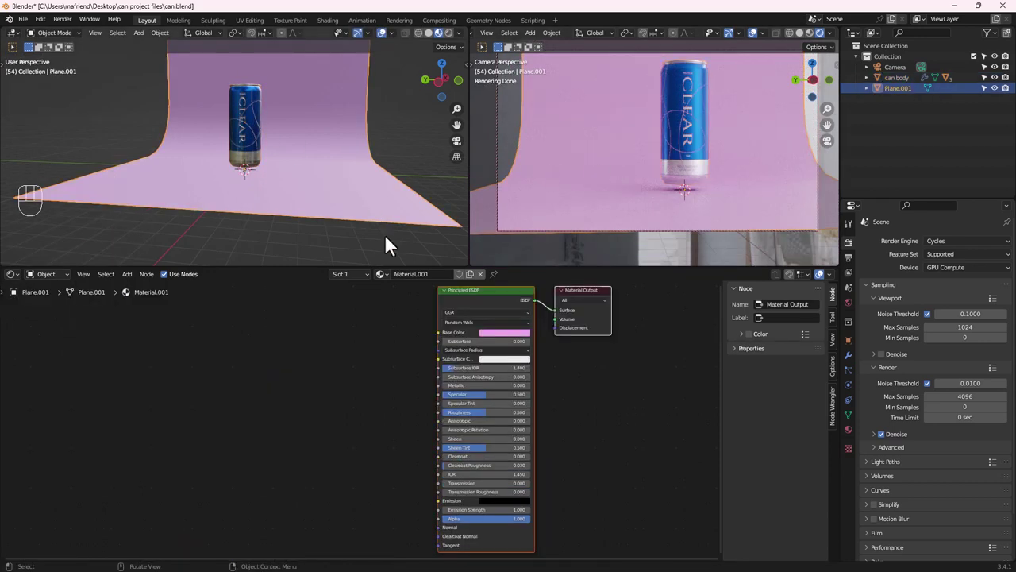
pyautogui.press('s')
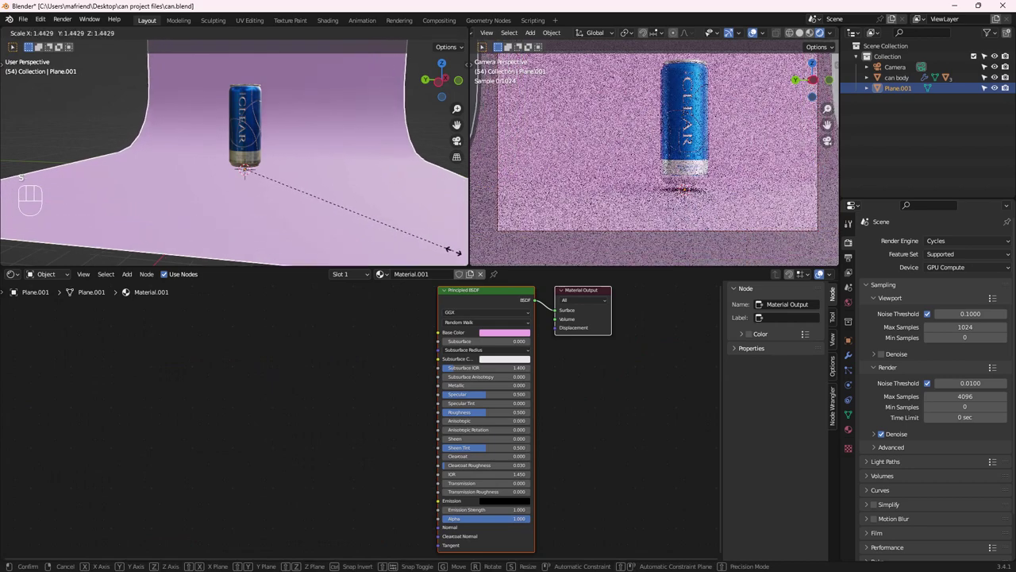
pyautogui.click(446, 250)
pyautogui.scroll(-2, 717, 168)
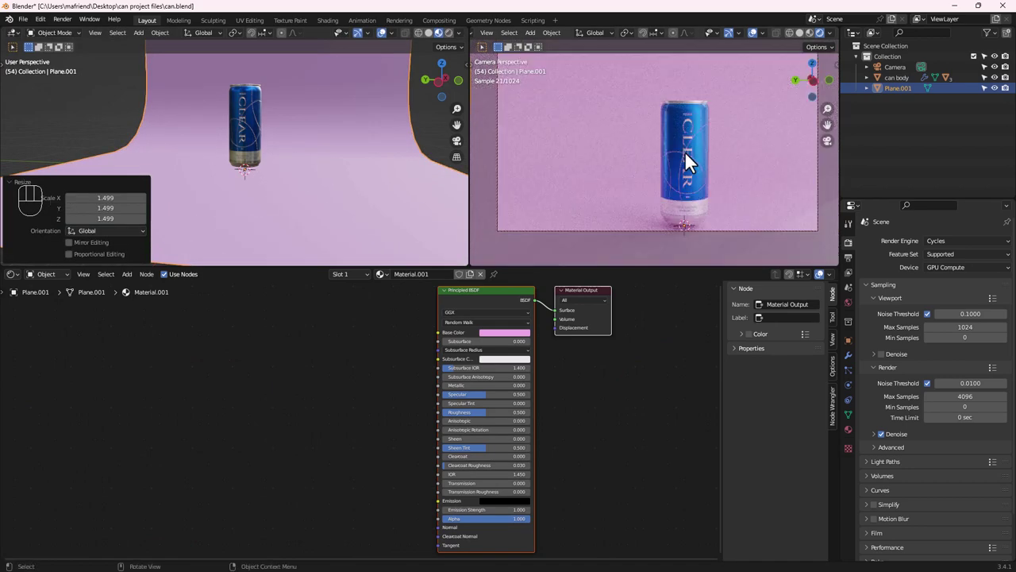
pyautogui.press('s')
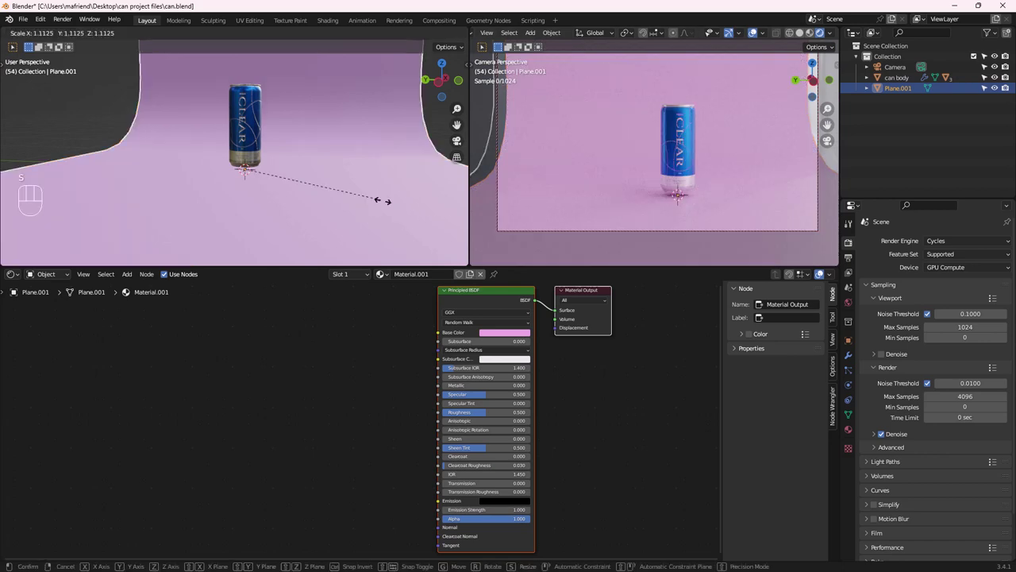
pyautogui.click(435, 217)
# Select the can and slightly adjust the camera's angle around it
pyautogui.moveTo(341, 207)
pyautogui.mouseDown(button='middle')
pyautogui.moveTo(292, 167)
pyautogui.moveTo(253, 168)
pyautogui.moveTo(331, 154)
pyautogui.moveTo(338, 188)
pyautogui.mouseUp(button='middle')
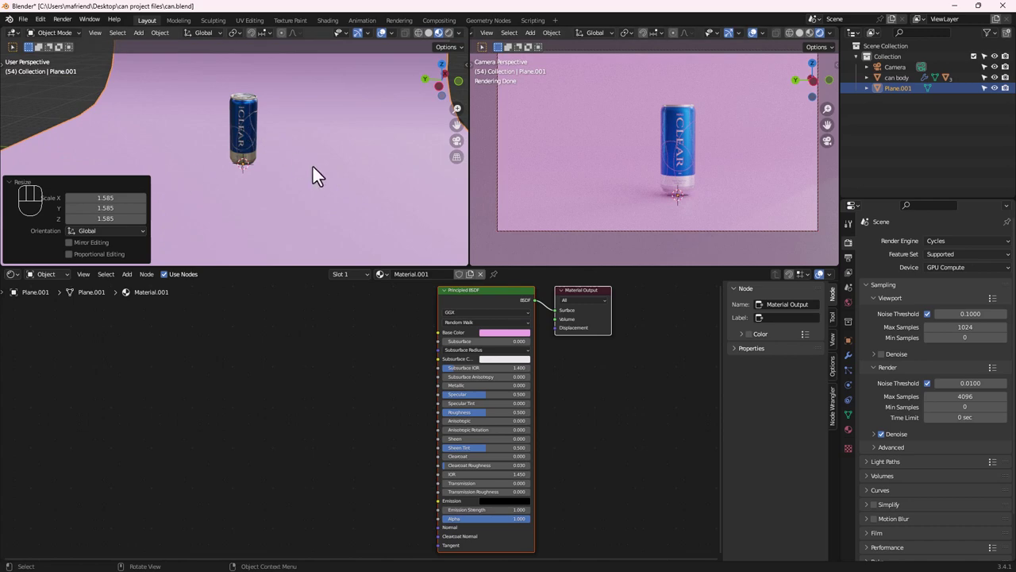
pyautogui.click(243, 133)
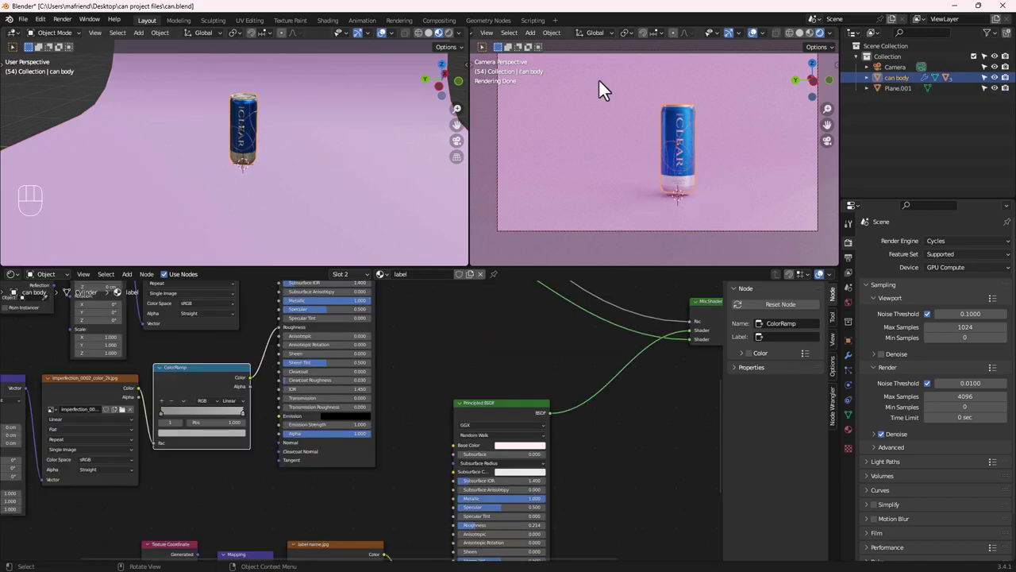
pyautogui.moveTo(684, 169)
pyautogui.mouseDown(button='middle')
pyautogui.moveTo(689, 191)
pyautogui.moveTo(681, 174)
pyautogui.mouseUp(button='middle')
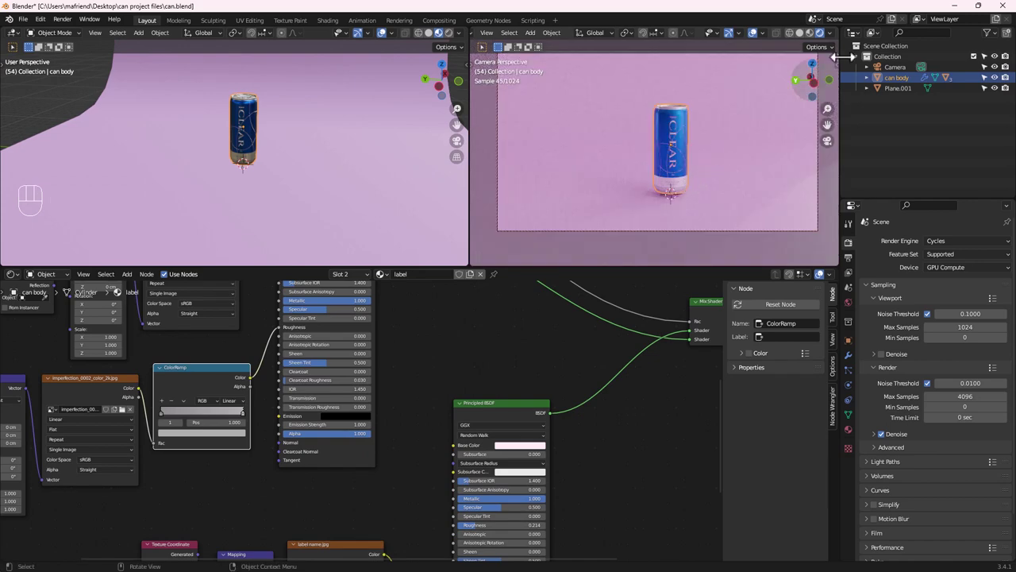
# Save the can project file
pyautogui.moveTo(302, 182); pyautogui.dragTo(244, 184, button='middle')
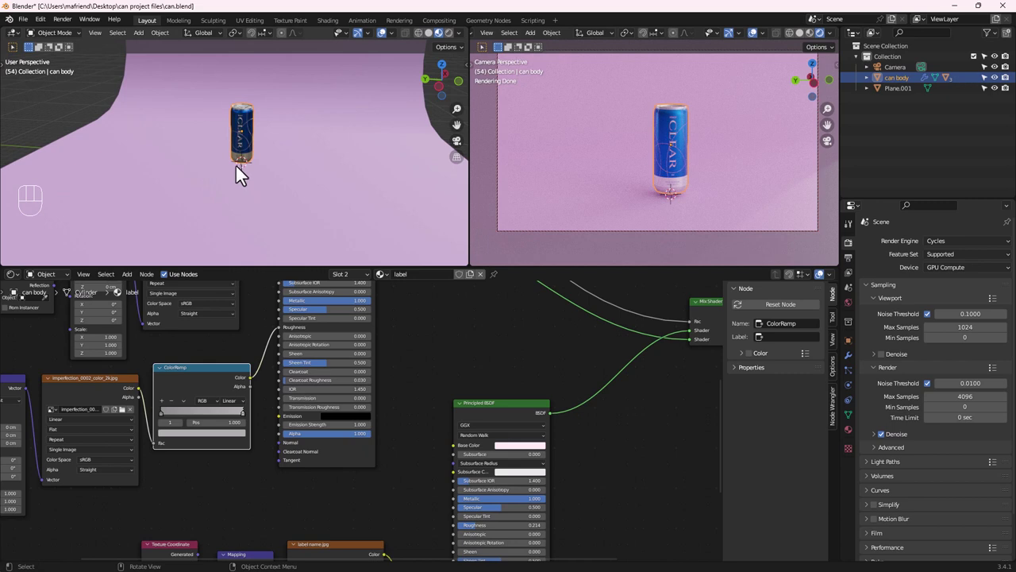
pyautogui.moveTo(258, 151); pyautogui.dragTo(229, 134, button='middle')
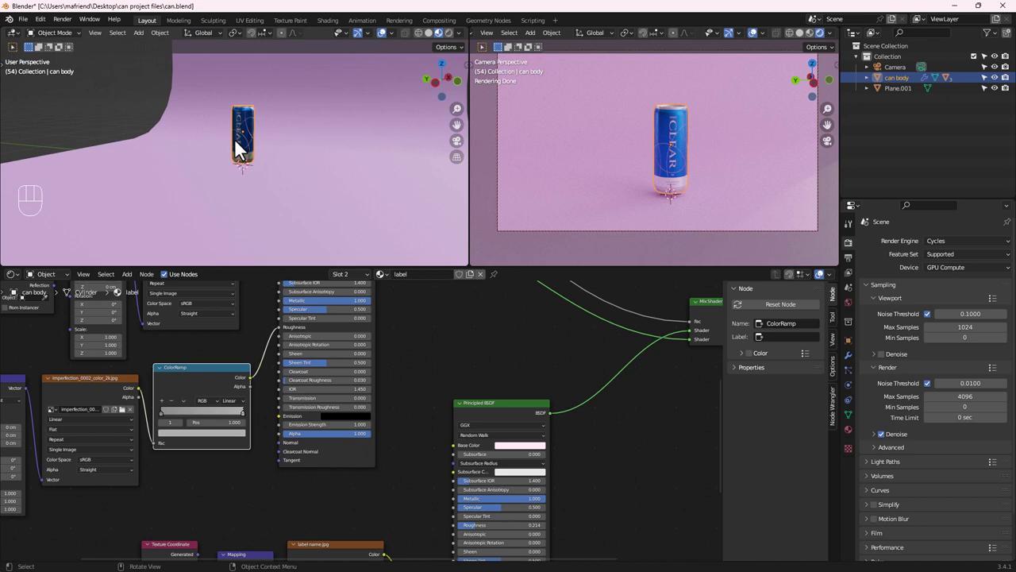
pyautogui.moveTo(254, 151); pyautogui.dragTo(257, 154, button='middle')
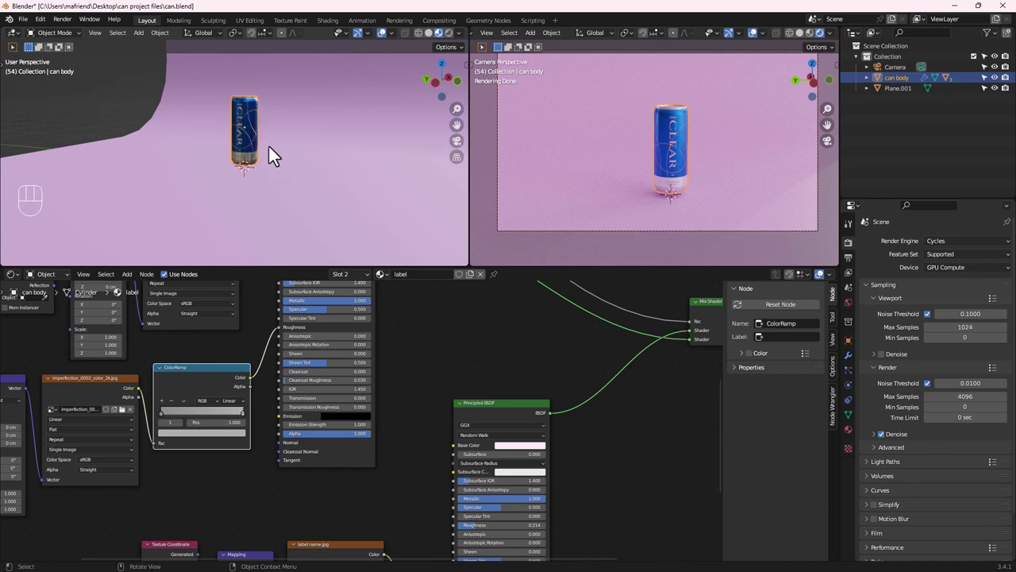
pyautogui.press('ctrl')
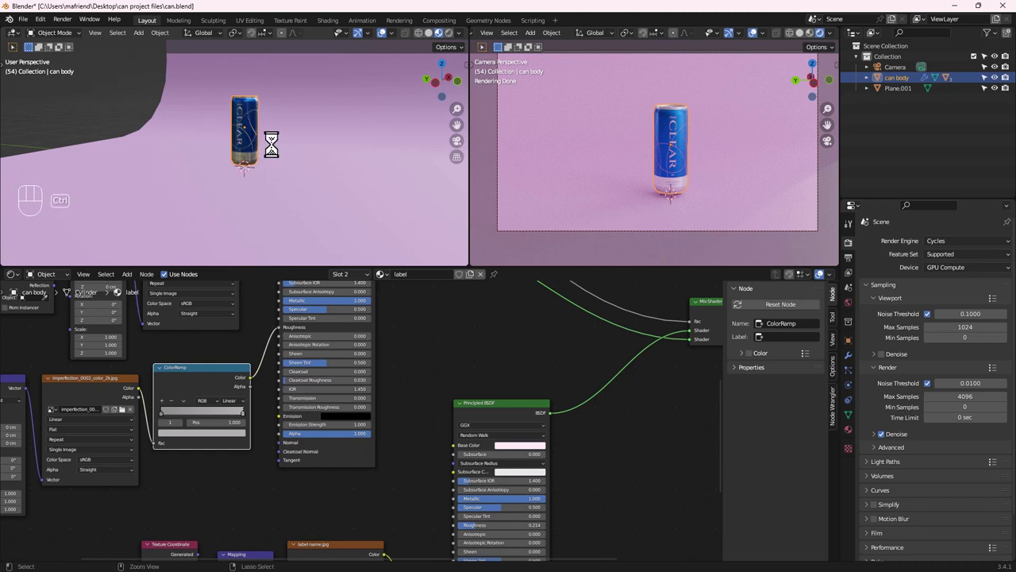
pyautogui.hotkey('ctrl', 's')
pyautogui.moveTo(280, 141); pyautogui.dragTo(243, 154, button='middle')
pyautogui.scroll(4, 255, 159)
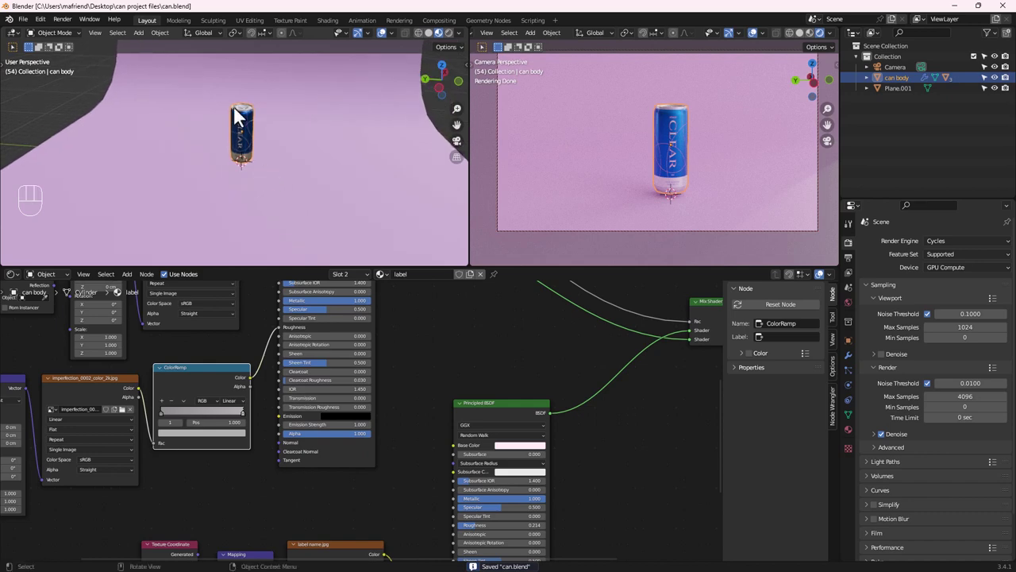
# Switch the render engine to Eevee and enable Ambient Occlusion and Screen Space Reflections
pyautogui.press('shift')
pyautogui.keyDown('shift'); pyautogui.moveTo(261, 139); pyautogui.dragTo(261, 162, button='middle'); pyautogui.keyUp('shift')
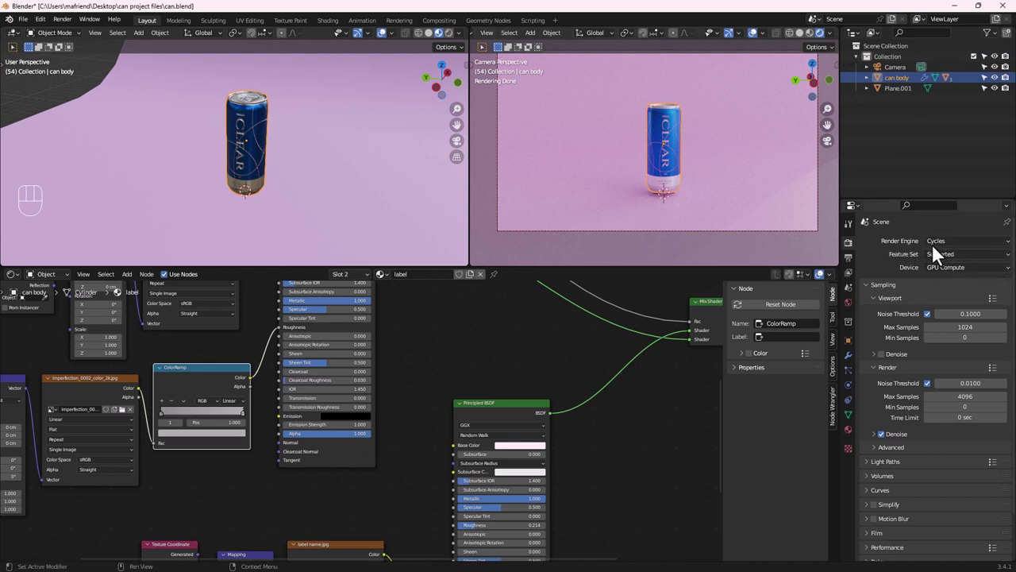
pyautogui.click(961, 241)
pyautogui.click(956, 254)
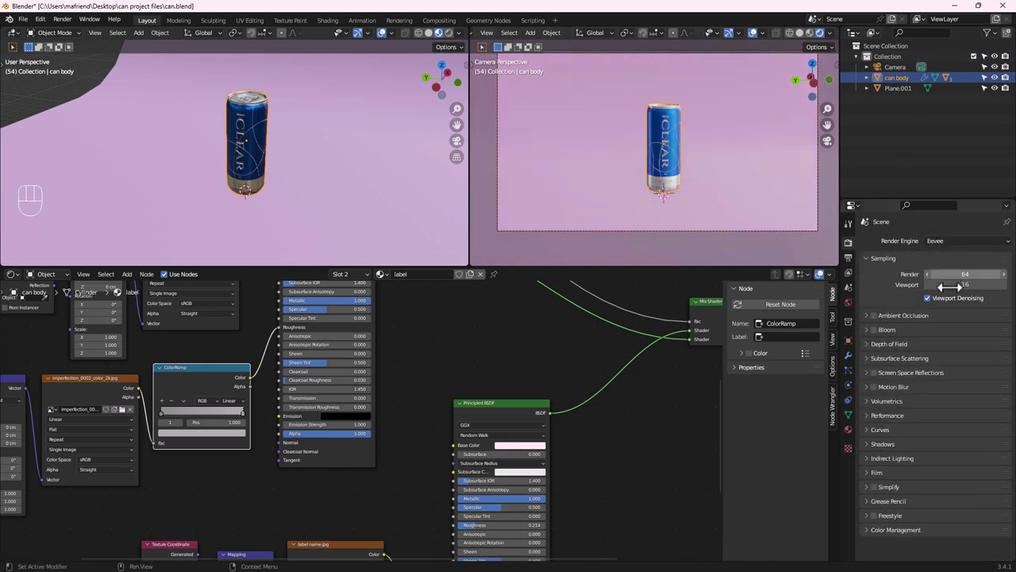
pyautogui.click(875, 315)
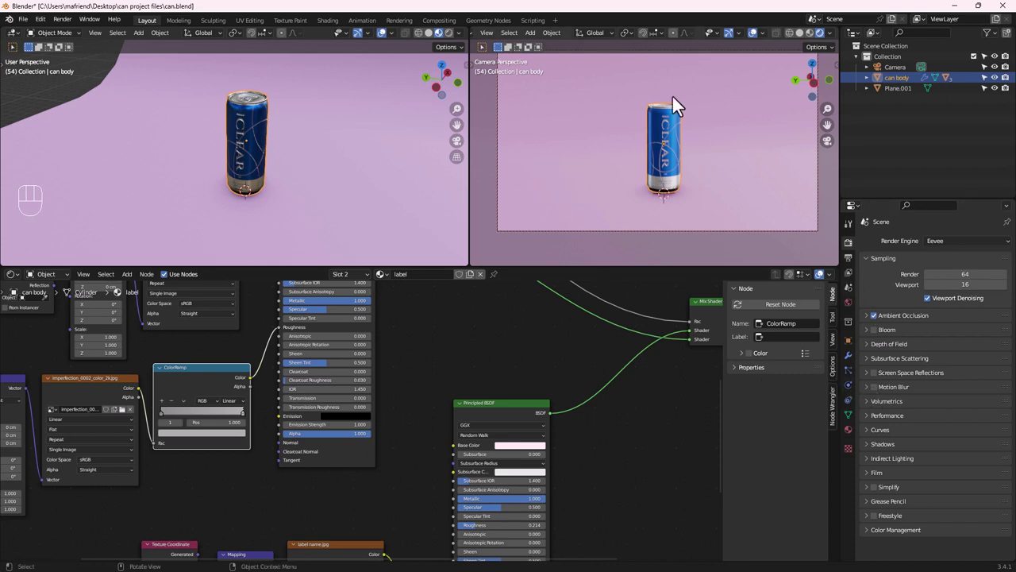
pyautogui.click(874, 372)
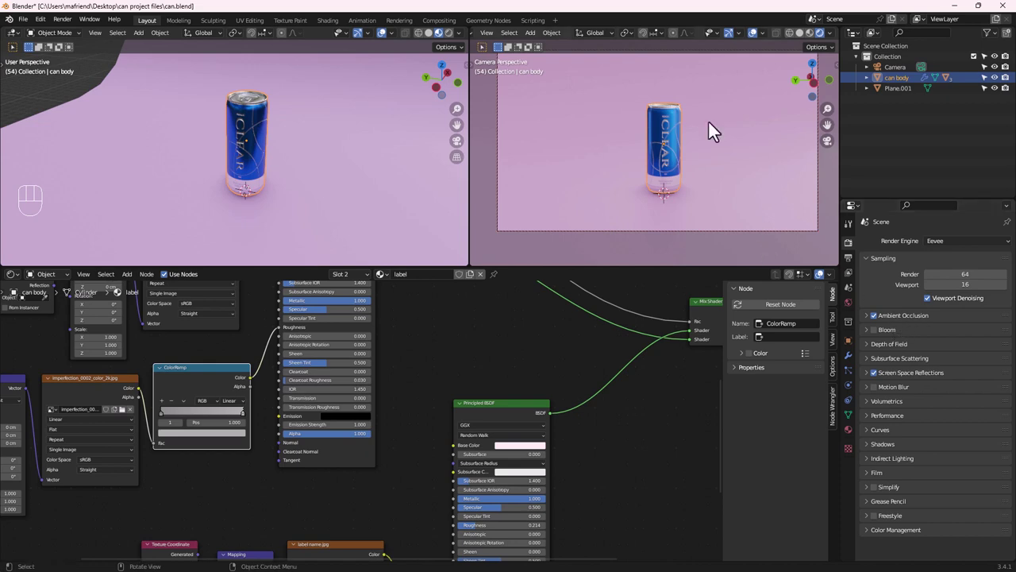
pyautogui.moveTo(306, 154); pyautogui.dragTo(221, 142, button='middle')
pyautogui.scroll(3, 222, 130)
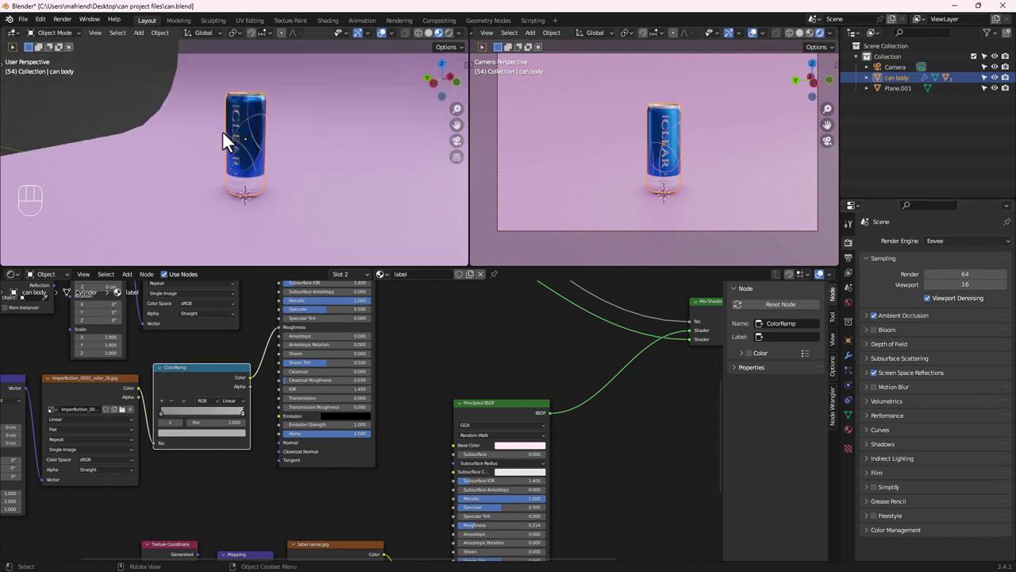
# Show the modelling viewport in solid shading and add a cube-shaped empty at the world origin
pyautogui.click(429, 33)
pyautogui.moveTo(233, 96); pyautogui.dragTo(419, 55, button='middle')
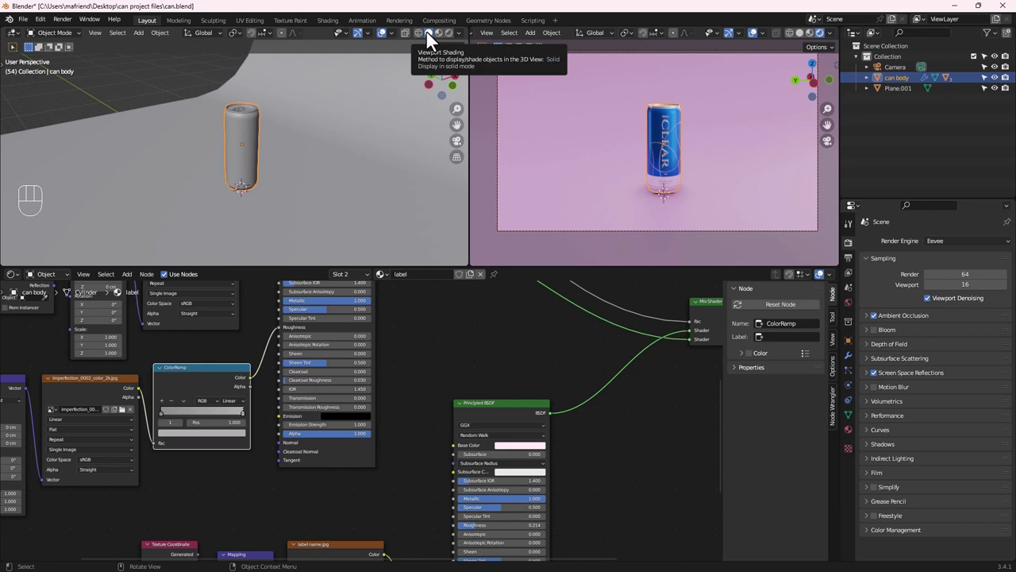
pyautogui.moveTo(208, 165); pyautogui.dragTo(329, 147, button='middle')
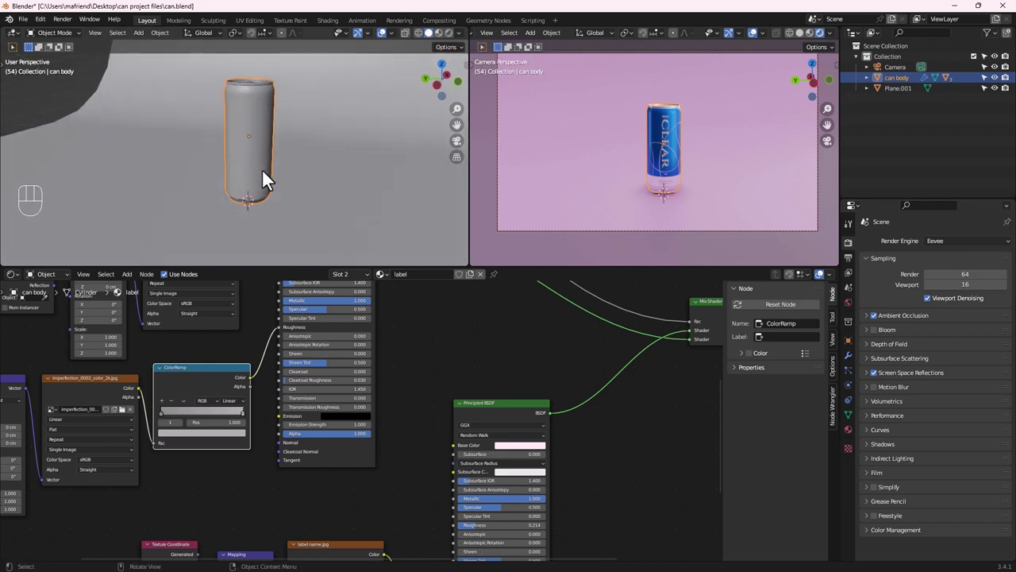
pyautogui.hotkey('shift', 'a')
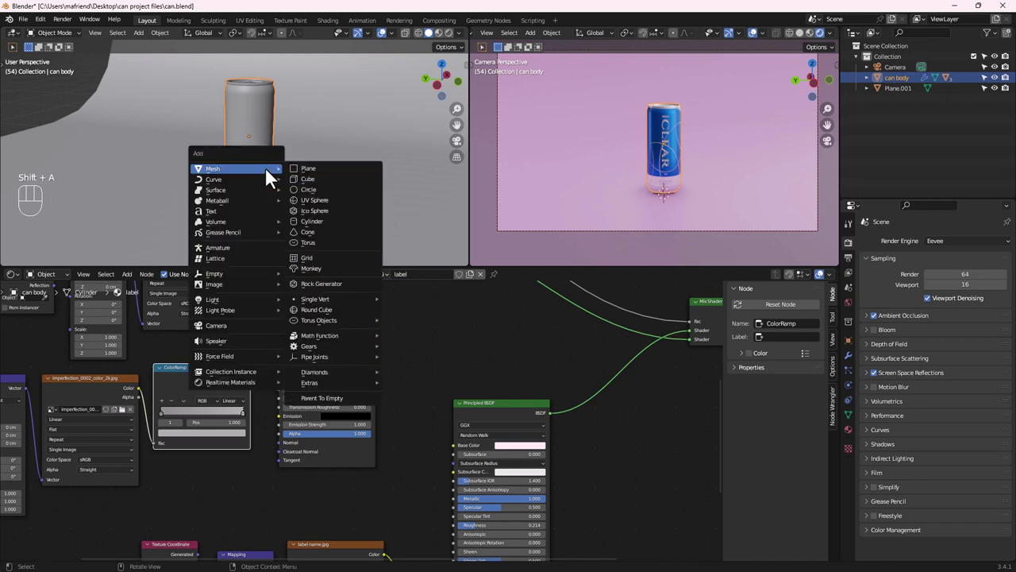
pyautogui.moveTo(261, 299)
pyautogui.moveTo(255, 273)
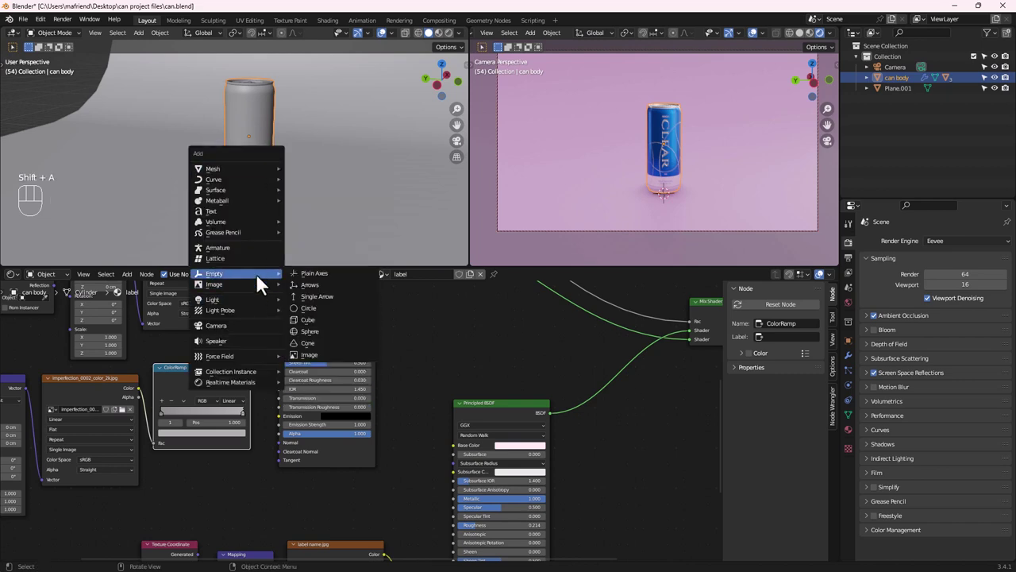
pyautogui.click(308, 319)
pyautogui.scroll(-4, 204, 182)
pyautogui.moveTo(268, 166); pyautogui.dragTo(259, 158, button='middle')
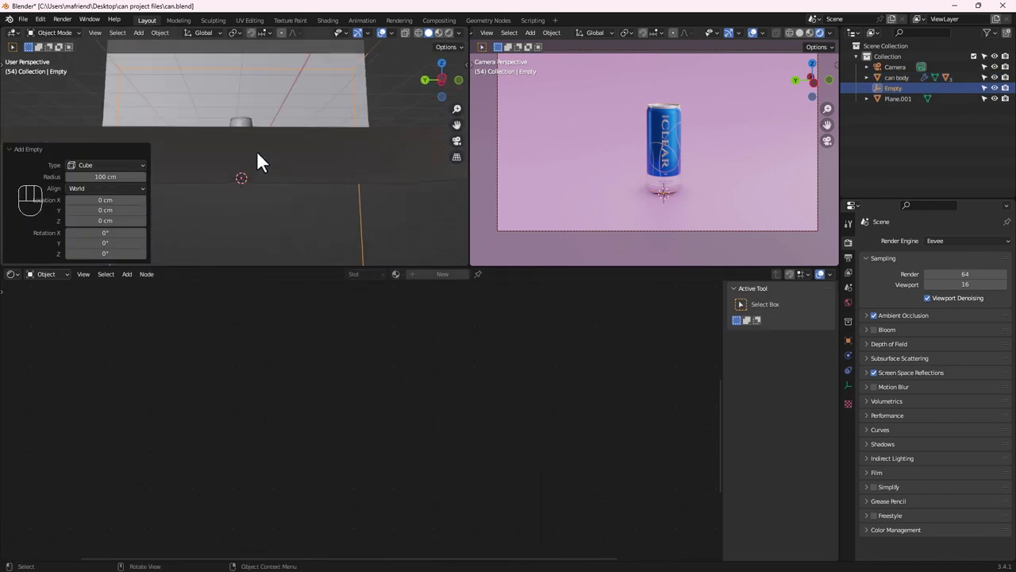
pyautogui.scroll(-5, 259, 158)
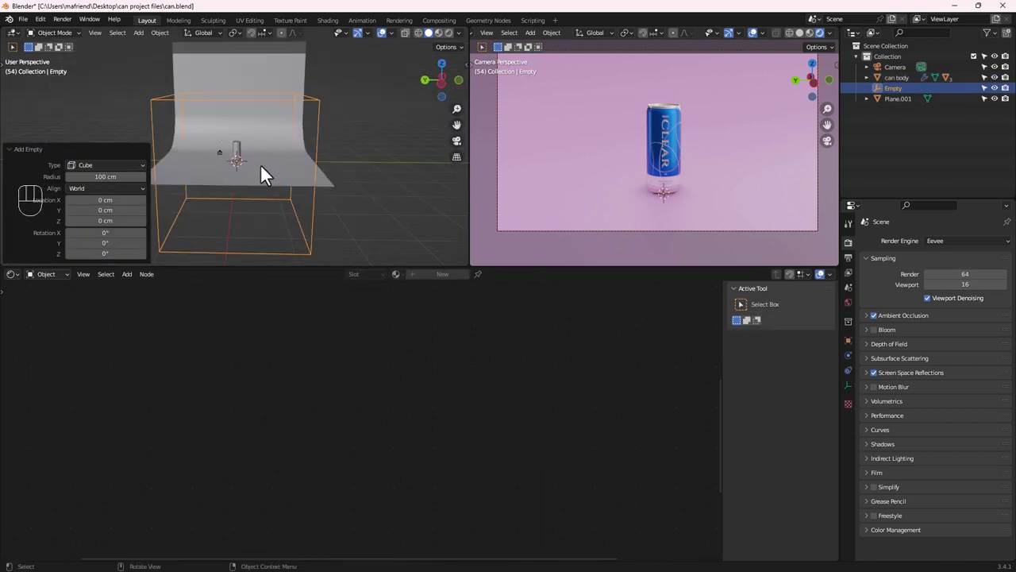
# Scale the cube empty by about 0.085 and raise it about 16.2 cm along Z so it surrounds the can
pyautogui.press('s')
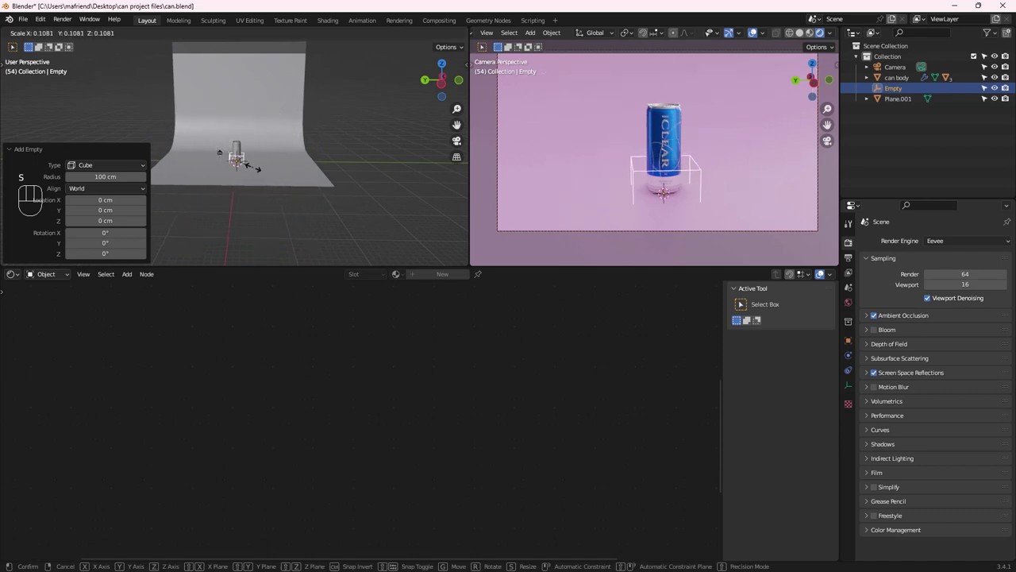
pyautogui.click(217, 141)
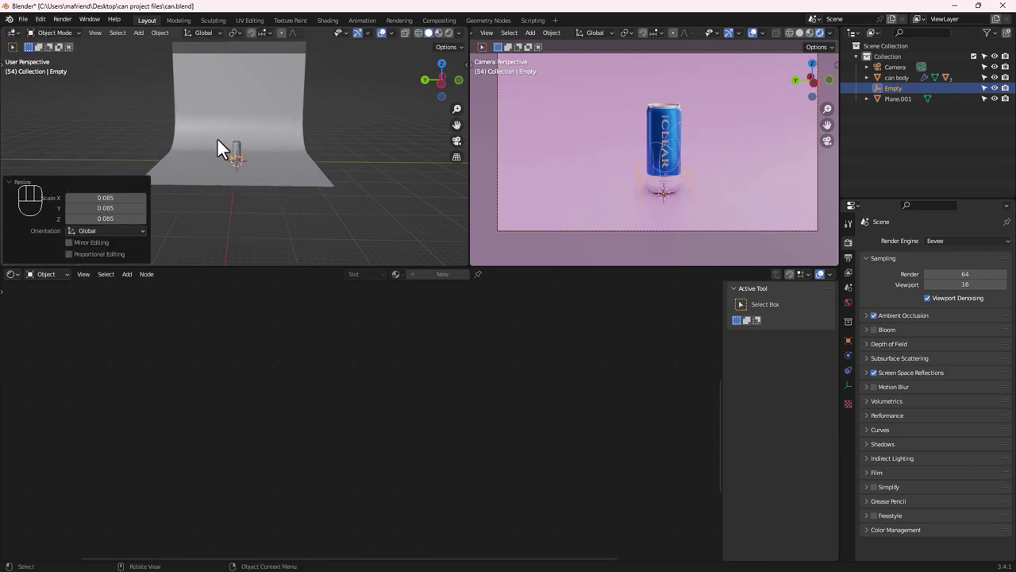
pyautogui.scroll(5, 239, 151)
pyautogui.moveTo(241, 186)
pyautogui.mouseDown(button='middle')
pyautogui.moveTo(242, 155)
pyautogui.moveTo(233, 174)
pyautogui.moveTo(252, 180)
pyautogui.mouseUp(button='middle')
pyautogui.press('g')
pyautogui.press('z')
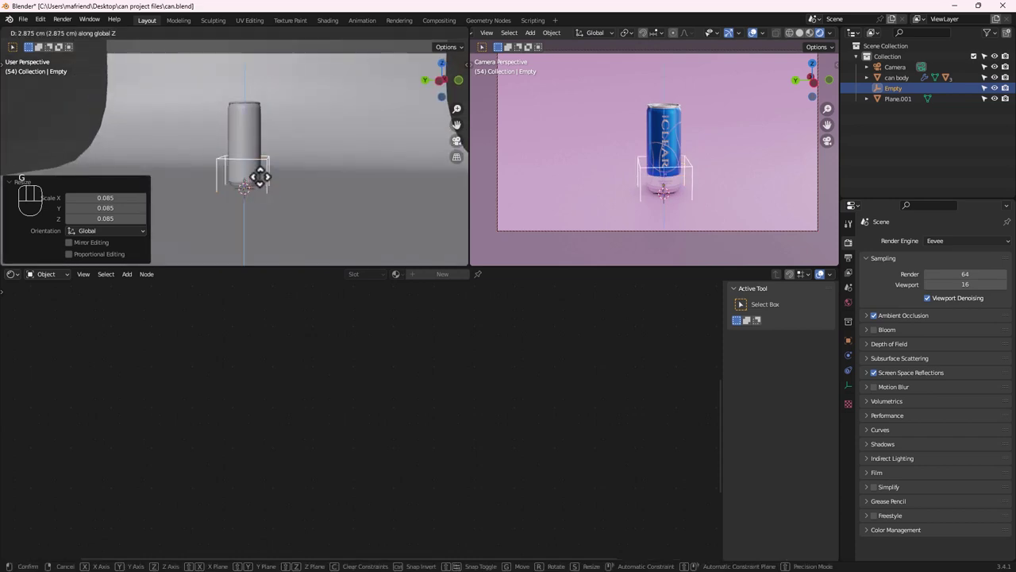
pyautogui.click(259, 159)
pyautogui.moveTo(259, 160); pyautogui.dragTo(243, 181, button='middle')
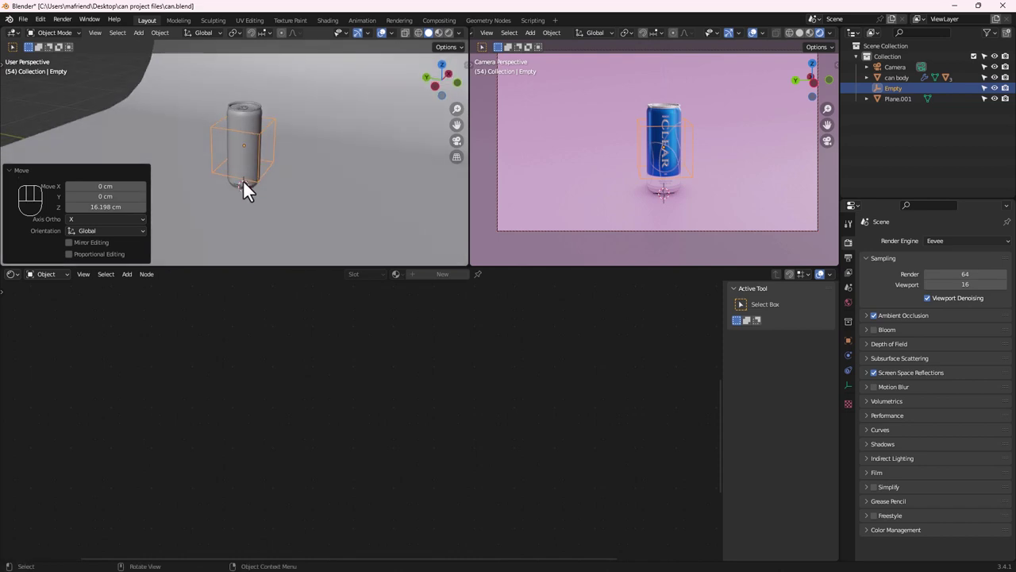
# Parent the can to the cube empty using the Object option, leaving only the empty selected
pyautogui.click(244, 129)
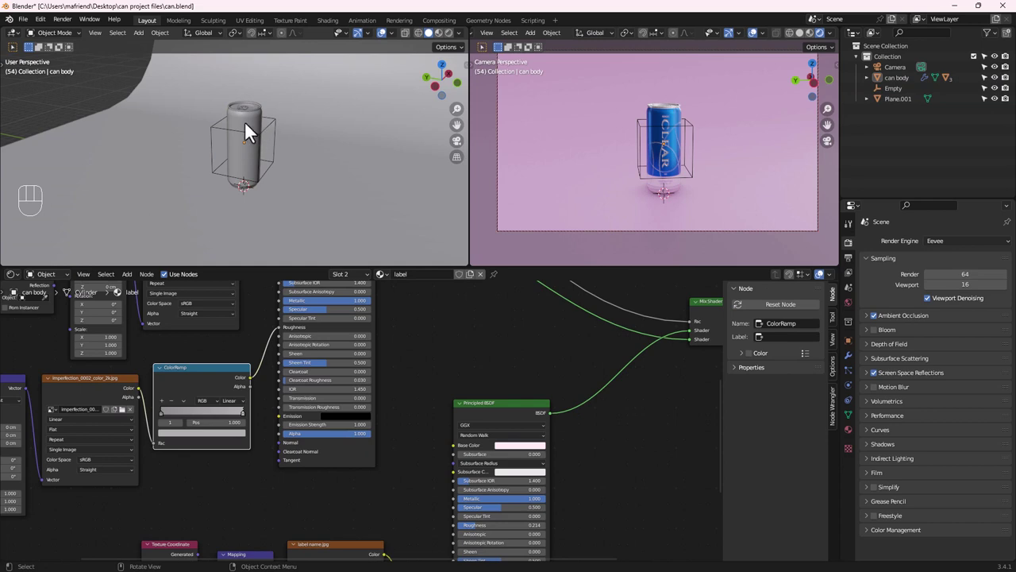
pyautogui.keyDown('shift'); pyautogui.click(264, 135); pyautogui.keyUp('shift')
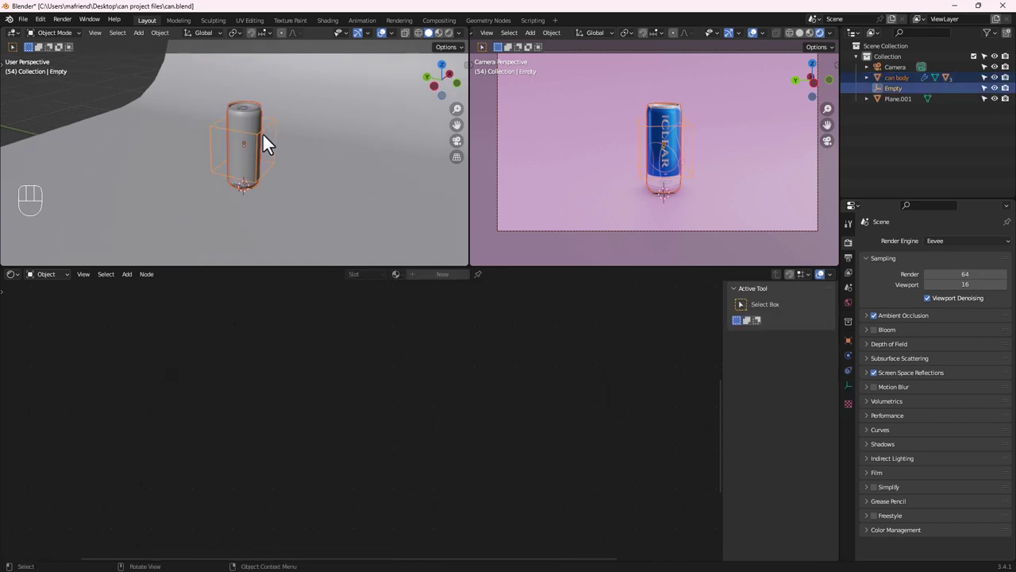
pyautogui.hotkey('ctrl', 'p')
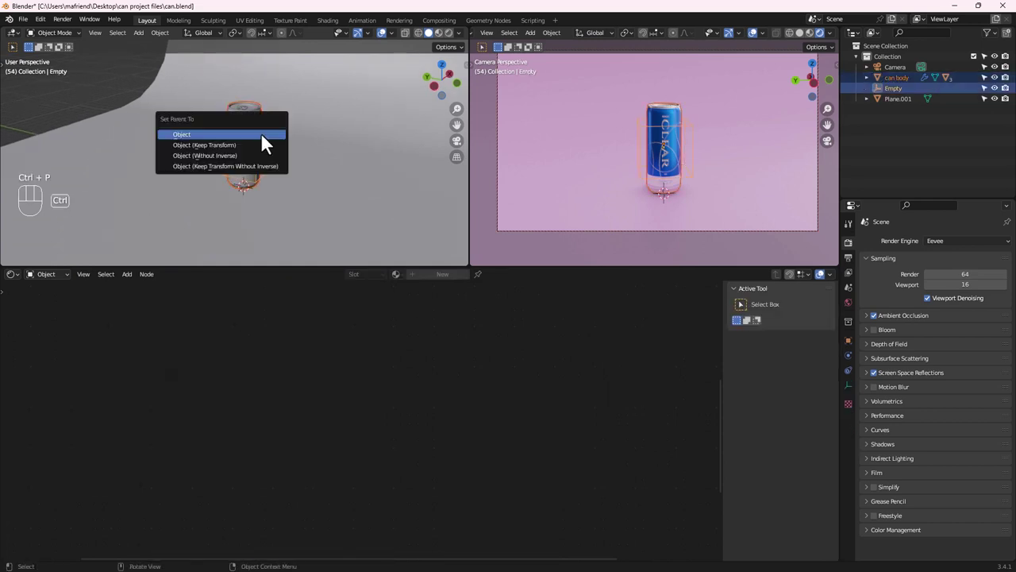
pyautogui.click(258, 133)
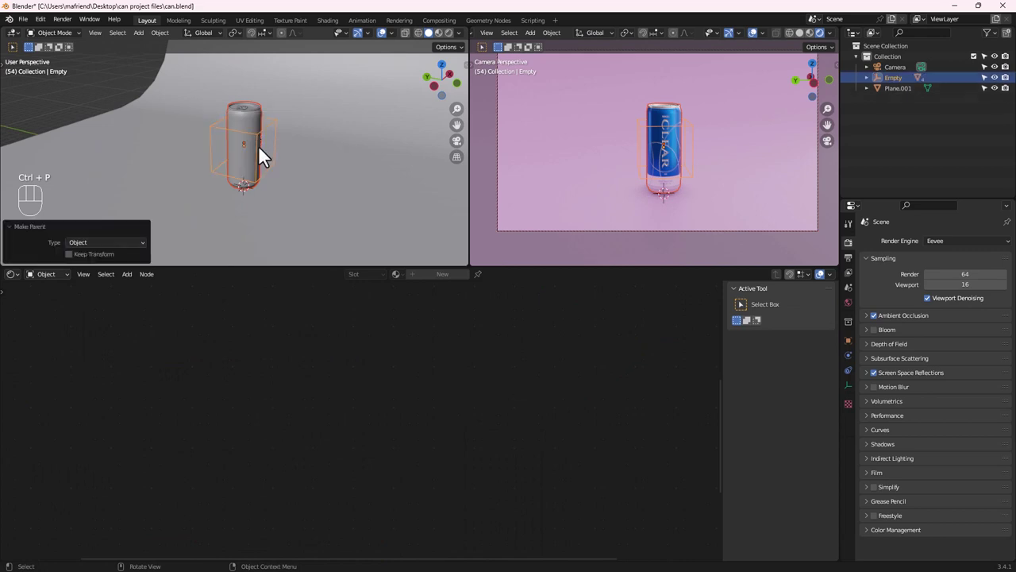
pyautogui.click(256, 136)
pyautogui.moveTo(273, 149); pyautogui.dragTo(211, 134, button='middle')
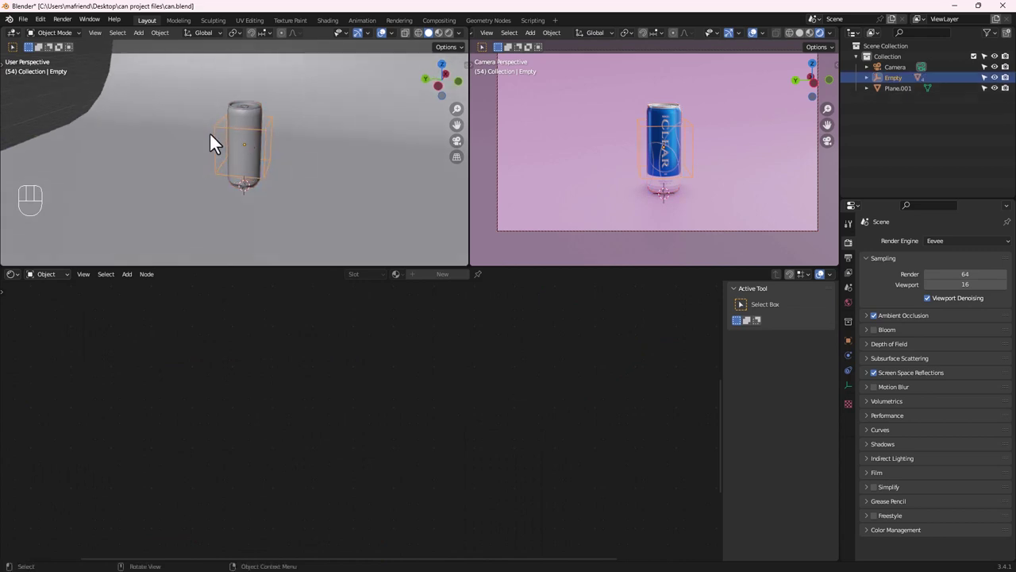
# Rename the empty as "can animation"
pyautogui.doubleClick(900, 78)
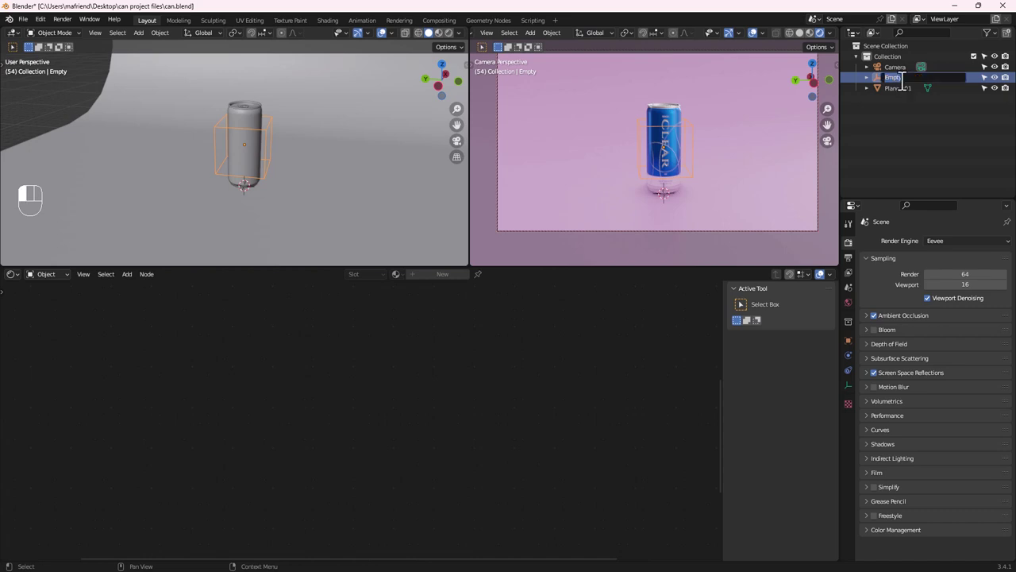
pyautogui.write('can ar')
pyautogui.write('imation')
pyautogui.press('Return')
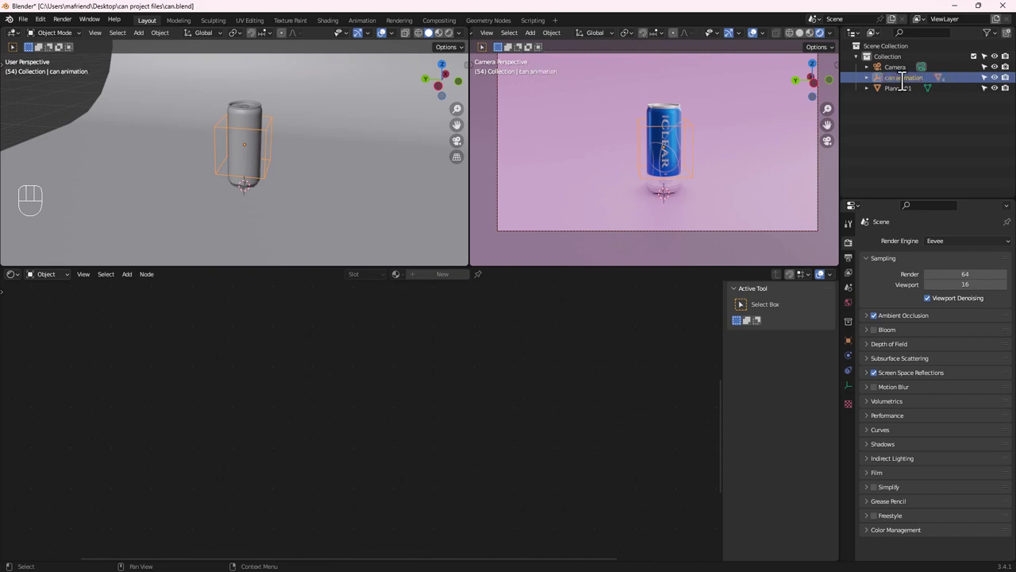
# Raise the can animation empty, together with its parented can, about 4.18 cm along Z above the backdrop floor
pyautogui.moveTo(306, 151); pyautogui.dragTo(262, 177, button='middle')
pyautogui.scroll(-3, 317, 154)
pyautogui.scroll(2, 243, 154)
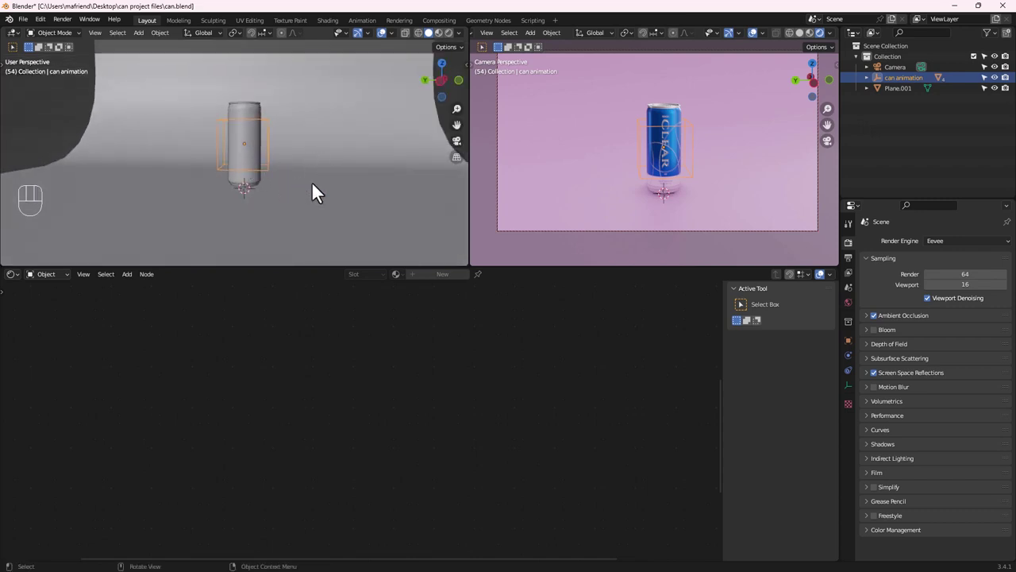
pyautogui.moveTo(306, 194); pyautogui.dragTo(286, 165, button='middle')
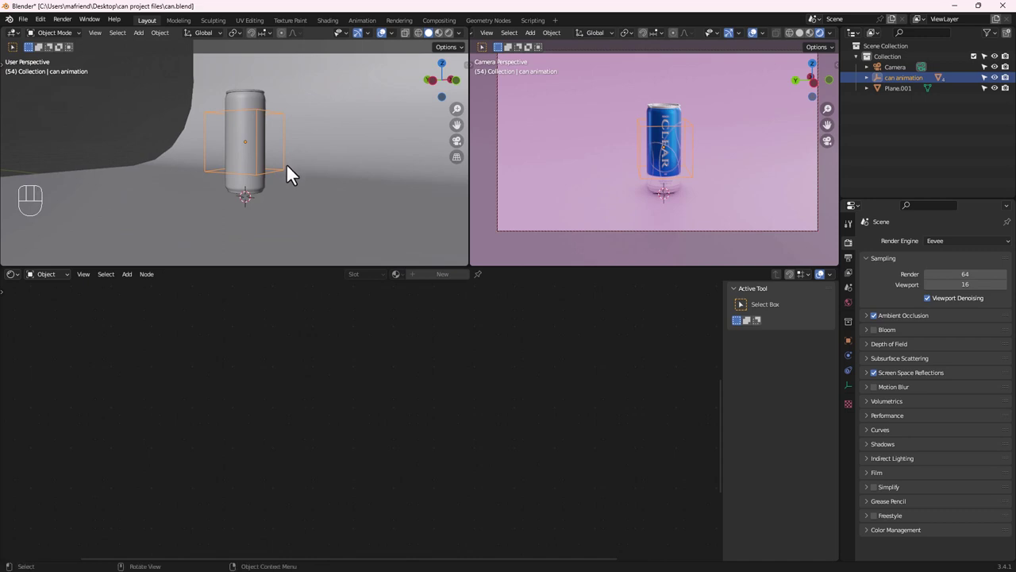
pyautogui.press('g')
pyautogui.press('x')
pyautogui.press('z')
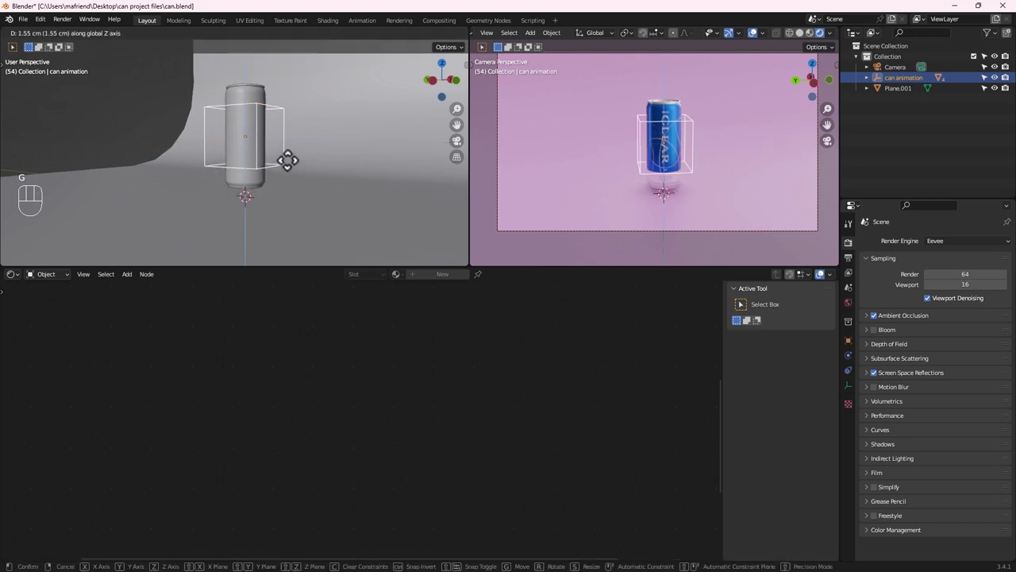
pyautogui.click(290, 151)
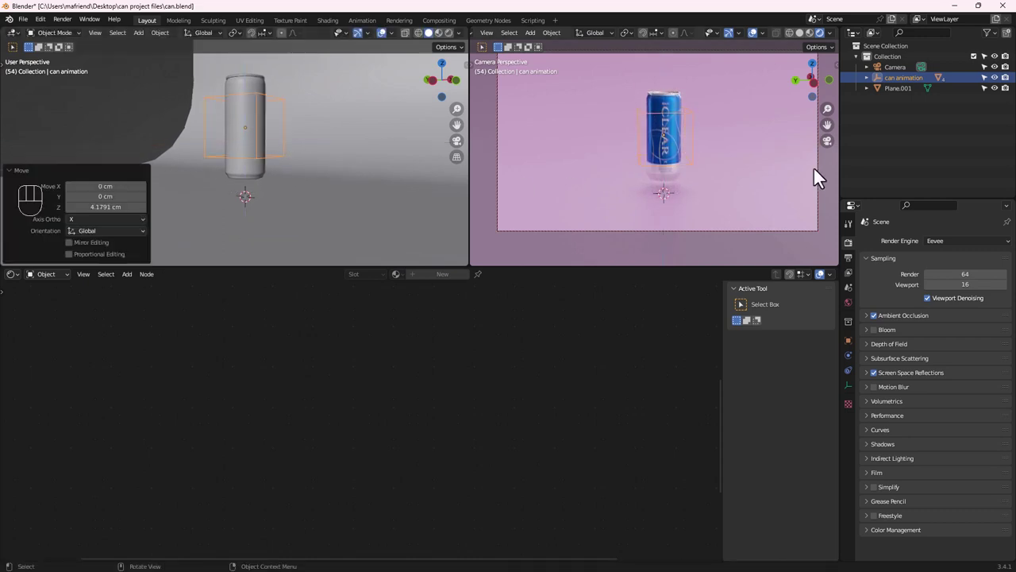
# Adjust the camera's framing around the raised can and dismiss the chat notification
pyautogui.moveTo(773, 148); pyautogui.dragTo(714, 150, button='middle')
pyautogui.scroll(-2, 309, 154)
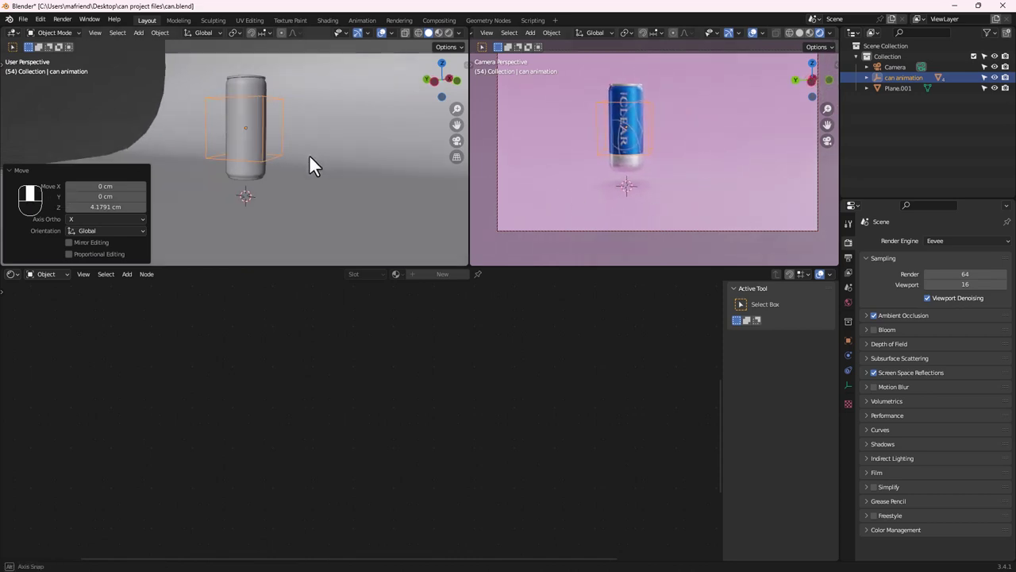
pyautogui.moveTo(275, 150); pyautogui.dragTo(253, 173, button='middle')
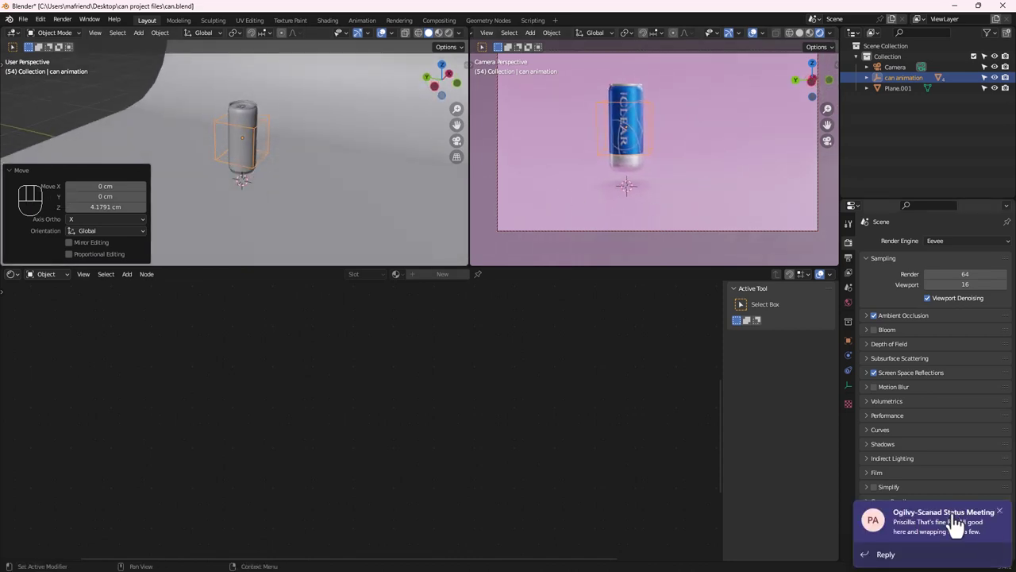
pyautogui.click(999, 512)
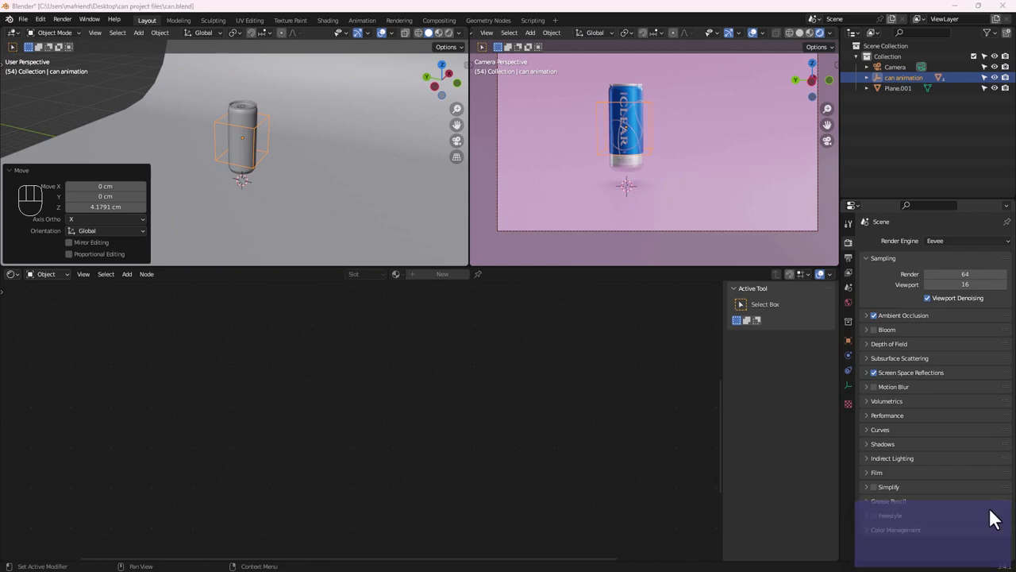
# Duplicate the can together with its can animation empty and place the copy about -22.3 cm along global Y
pyautogui.moveTo(271, 172); pyautogui.dragTo(260, 116, button='middle')
pyautogui.moveTo(280, 77); pyautogui.dragTo(204, 174)
pyautogui.moveTo(204, 175); pyautogui.dragTo(268, 104, button='middle')
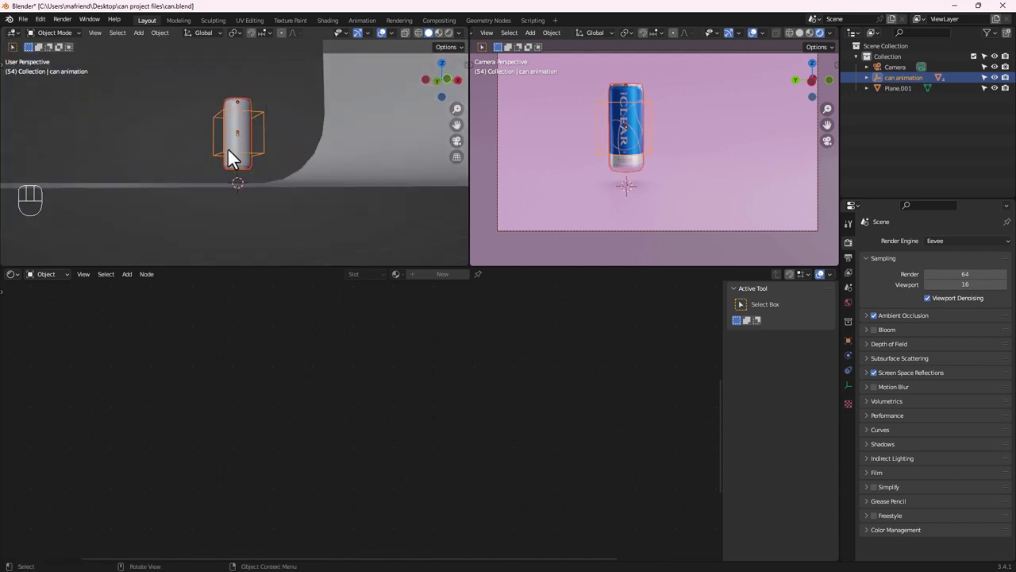
pyautogui.moveTo(223, 152); pyautogui.dragTo(315, 178, button='middle')
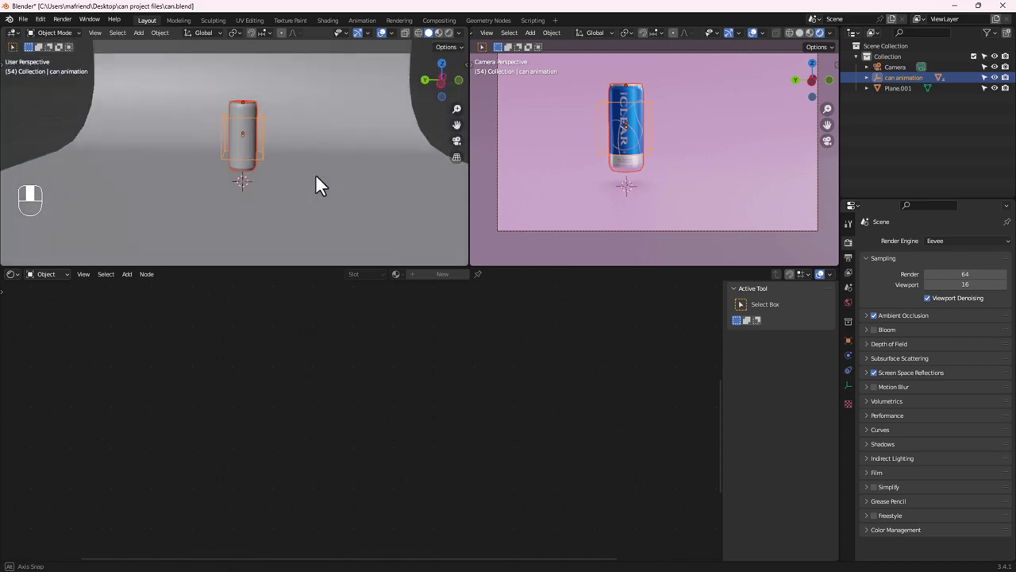
pyautogui.hotkey('shift', 'd')
pyautogui.press('y')
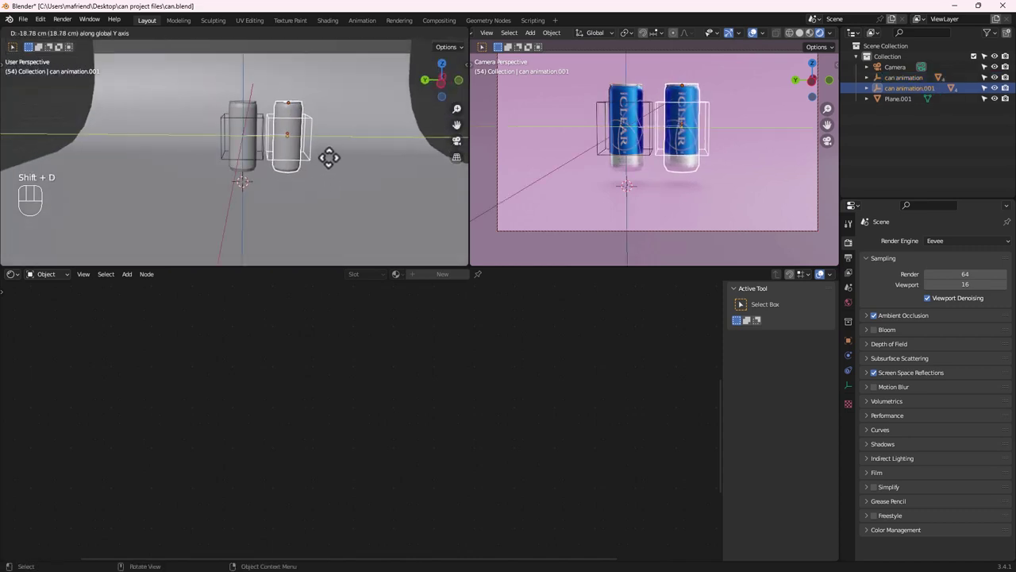
pyautogui.click(334, 157)
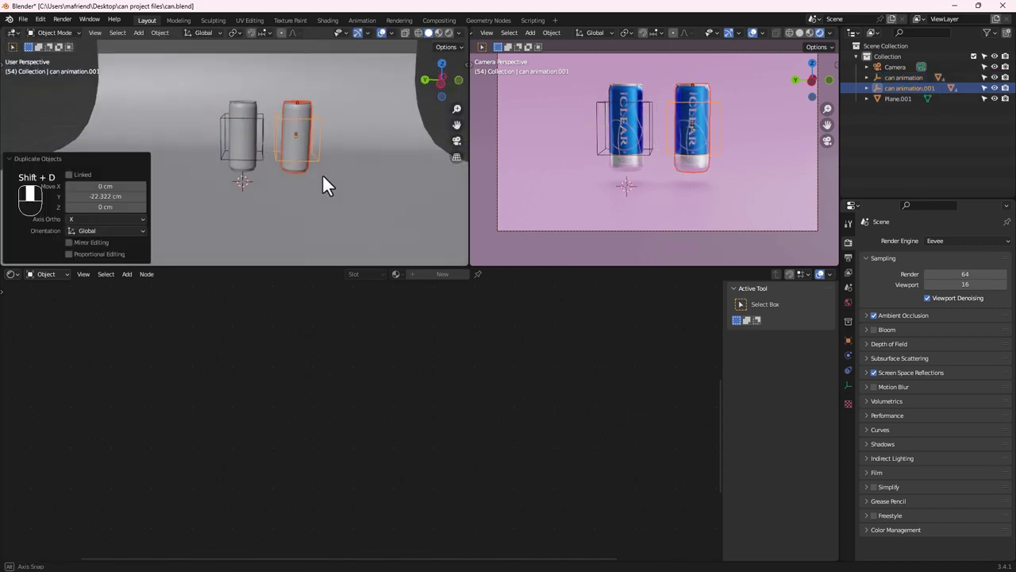
# Enlarge the 3D viewports and freely tilt the original can's empty by about 33° and 18° with trackball rotation
pyautogui.click(292, 131)
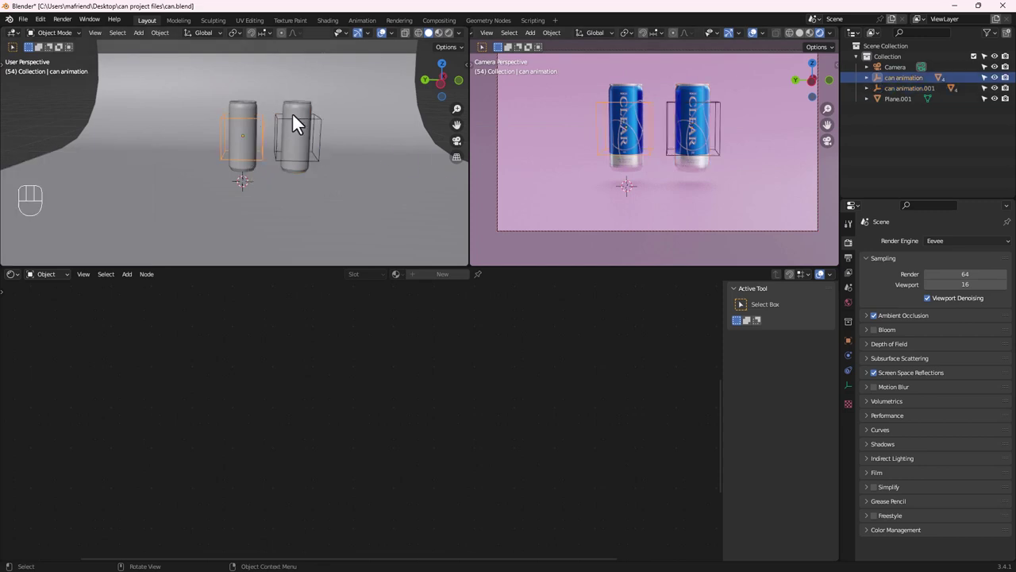
pyautogui.click(243, 111)
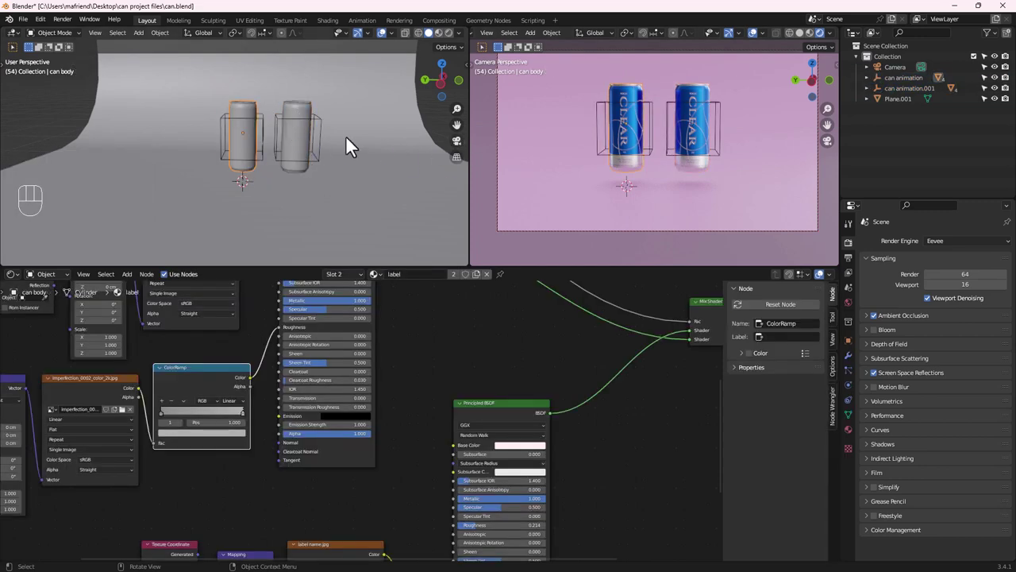
pyautogui.click(261, 131)
pyautogui.moveTo(511, 266); pyautogui.dragTo(506, 370)
pyautogui.moveTo(246, 162); pyautogui.dragTo(290, 222, button='middle')
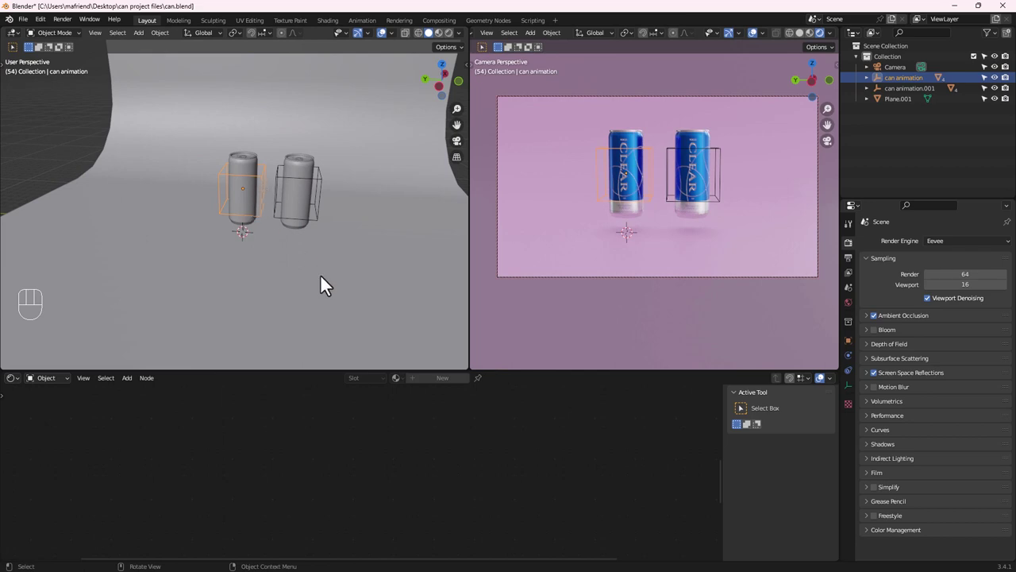
pyautogui.press('r')
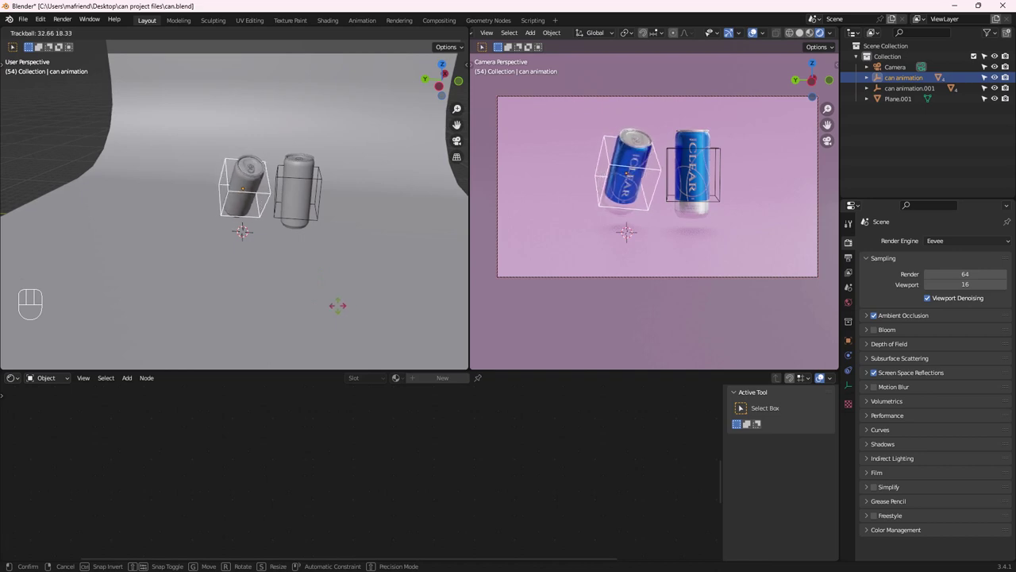
pyautogui.click(302, 235)
# Tilt the duplicate can's empty with trackball rotation by about -25.8° and -17.8°, and slightly shift the camera's framing
pyautogui.click(314, 203)
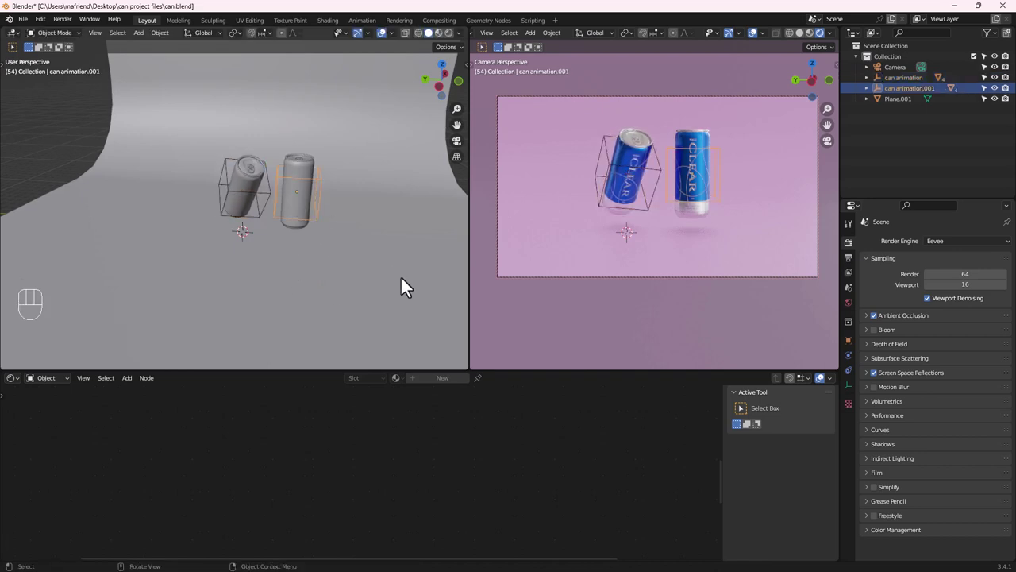
pyautogui.press('r')
pyautogui.press('r')
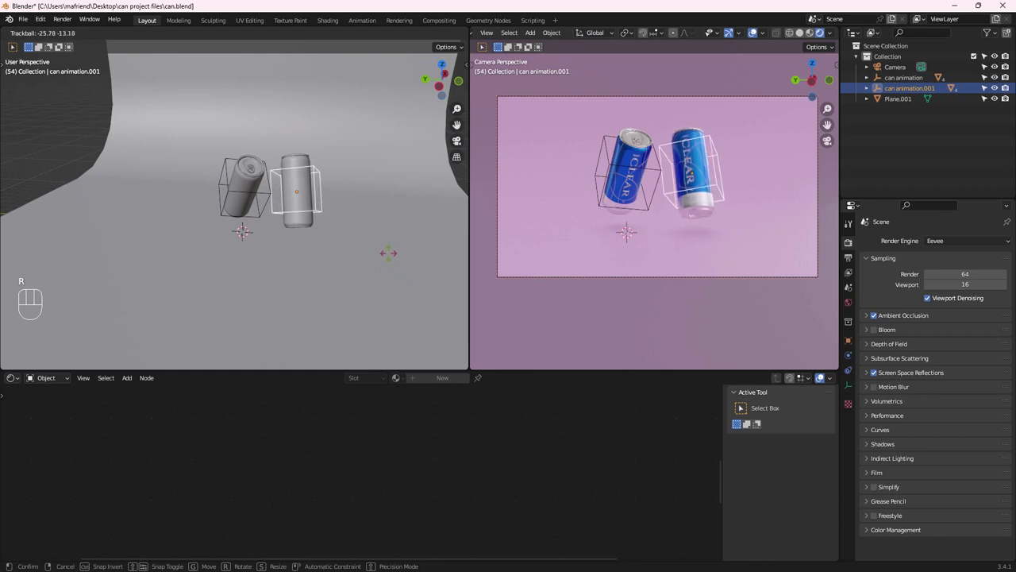
pyautogui.click(383, 255)
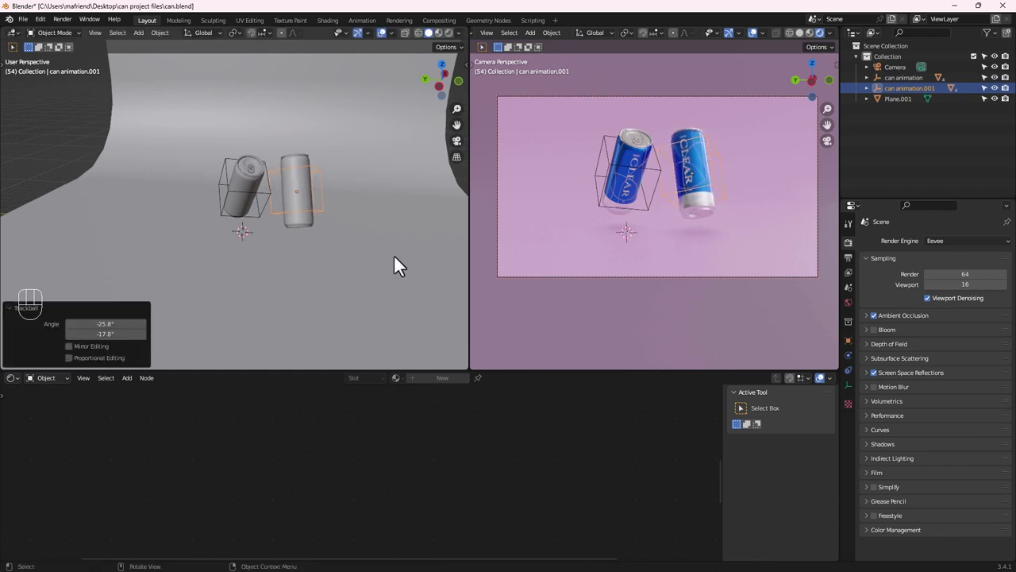
pyautogui.keyDown('shift'); pyautogui.moveTo(671, 240); pyautogui.dragTo(624, 232, button='middle'); pyautogui.keyUp('shift')
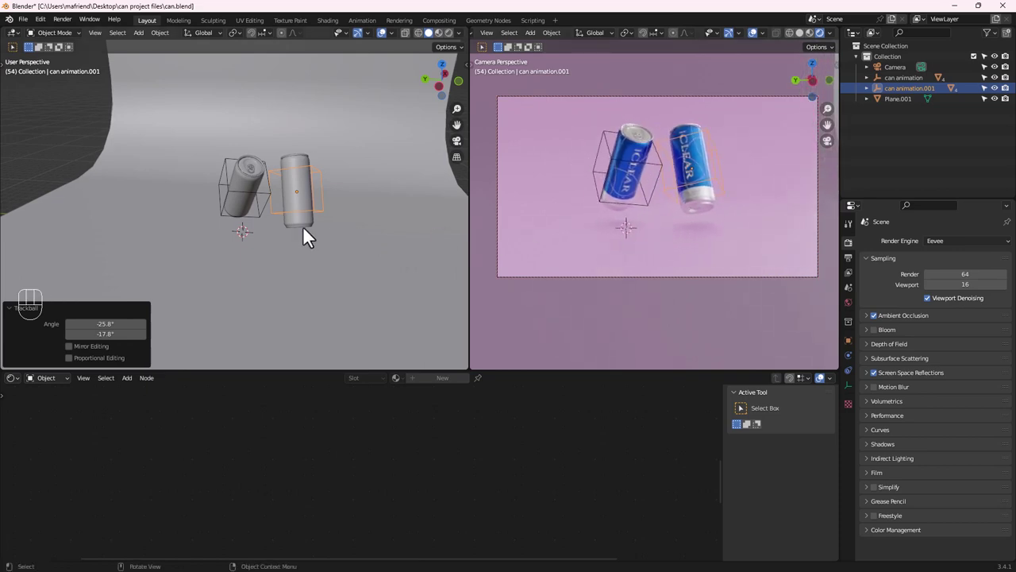
# Refine the duplicate can's tilt with a view-axis rotation of about -8.2° and a trackball rotation of about -8.6° and -13.8°
pyautogui.moveTo(220, 208); pyautogui.dragTo(341, 238, button='middle')
pyautogui.press('r')
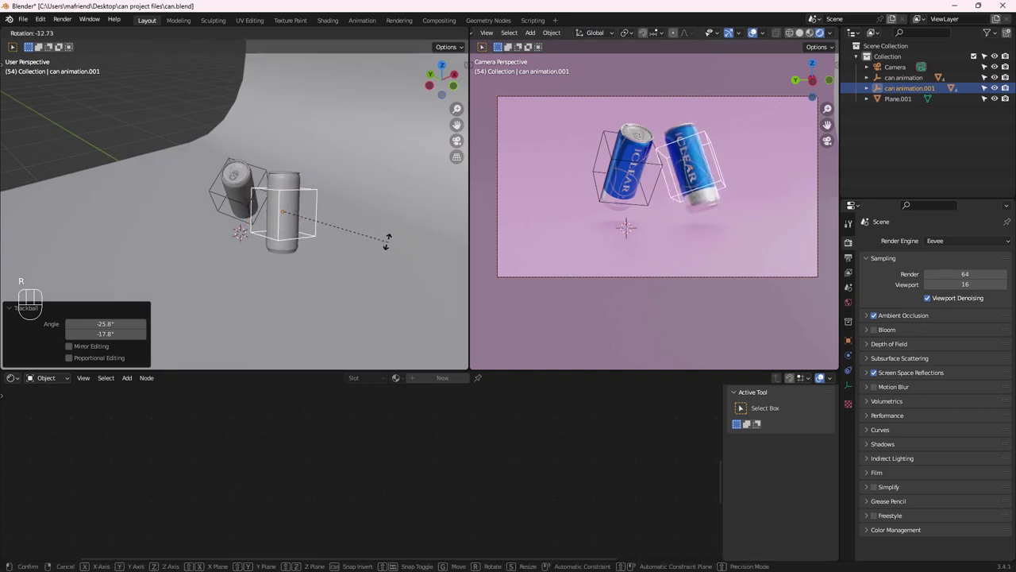
pyautogui.click(381, 259)
pyautogui.press('r')
pyautogui.press('r')
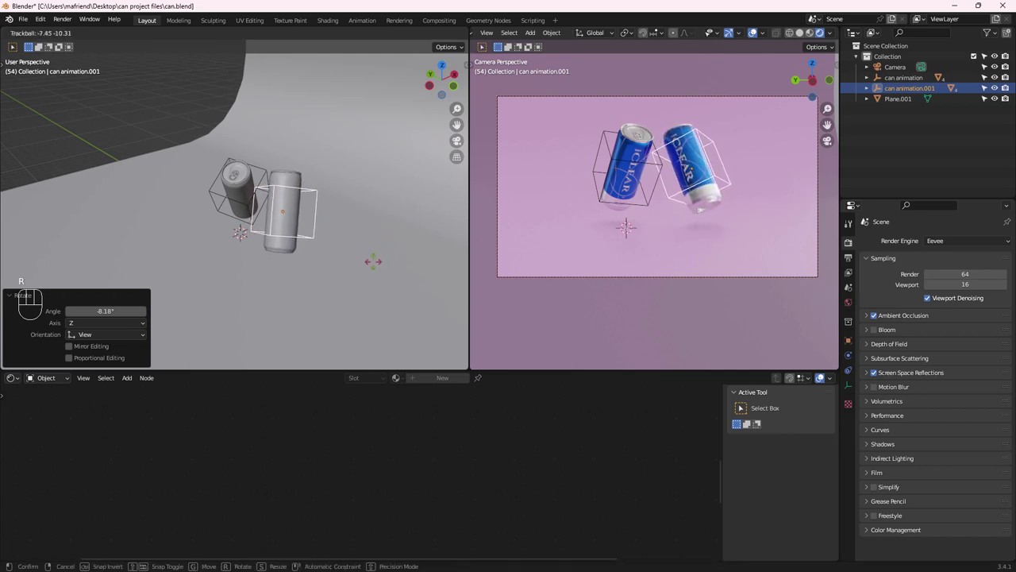
pyautogui.click(286, 268)
pyautogui.moveTo(286, 268); pyautogui.dragTo(278, 211, button='middle')
# Show the Move object gizmo in the viewport and set the transform orientation to Local
pyautogui.click(367, 32)
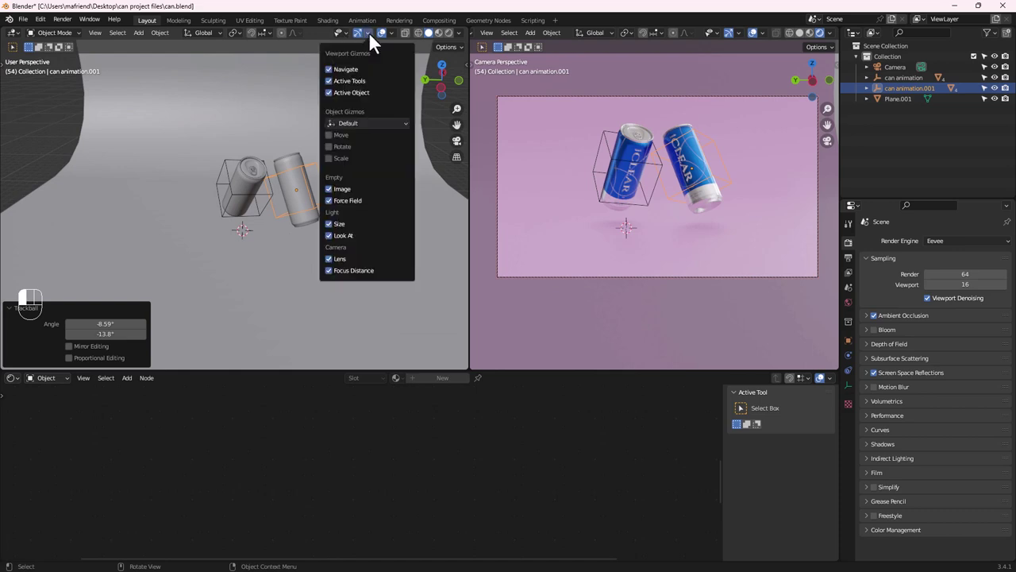
pyautogui.click(329, 134)
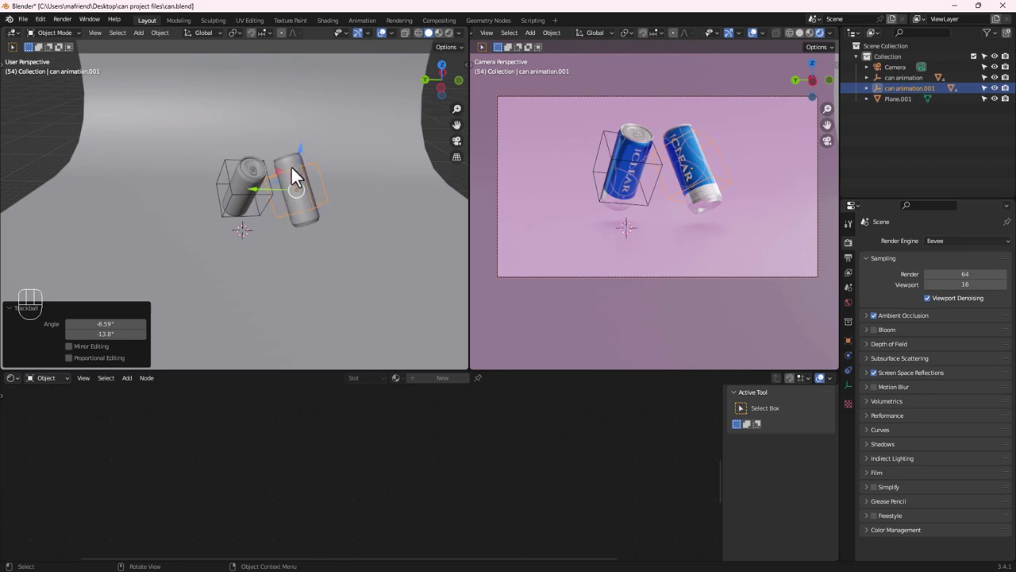
pyautogui.click(217, 35)
pyautogui.click(204, 77)
pyautogui.click(213, 35)
pyautogui.click(216, 33)
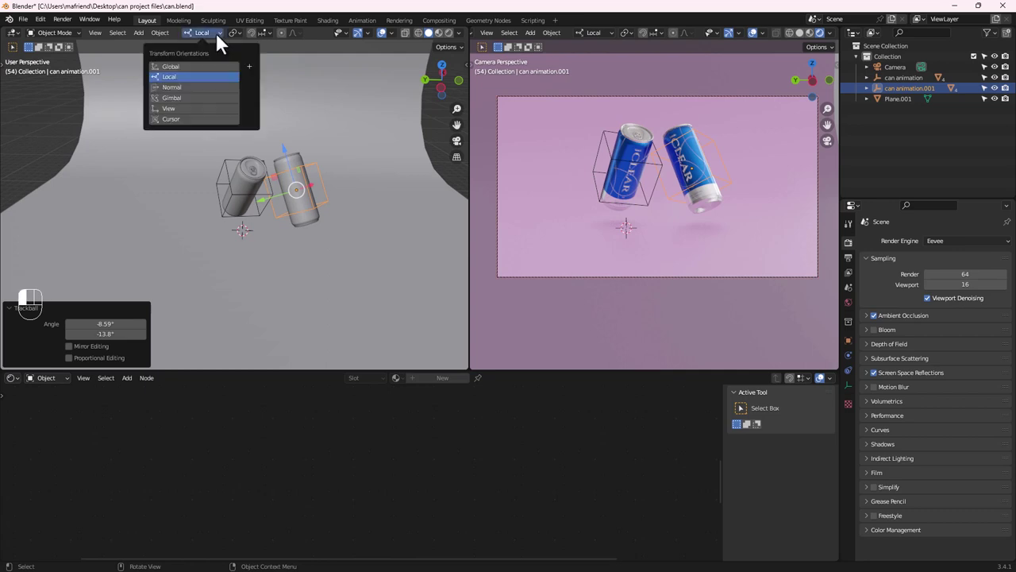
pyautogui.click(195, 66)
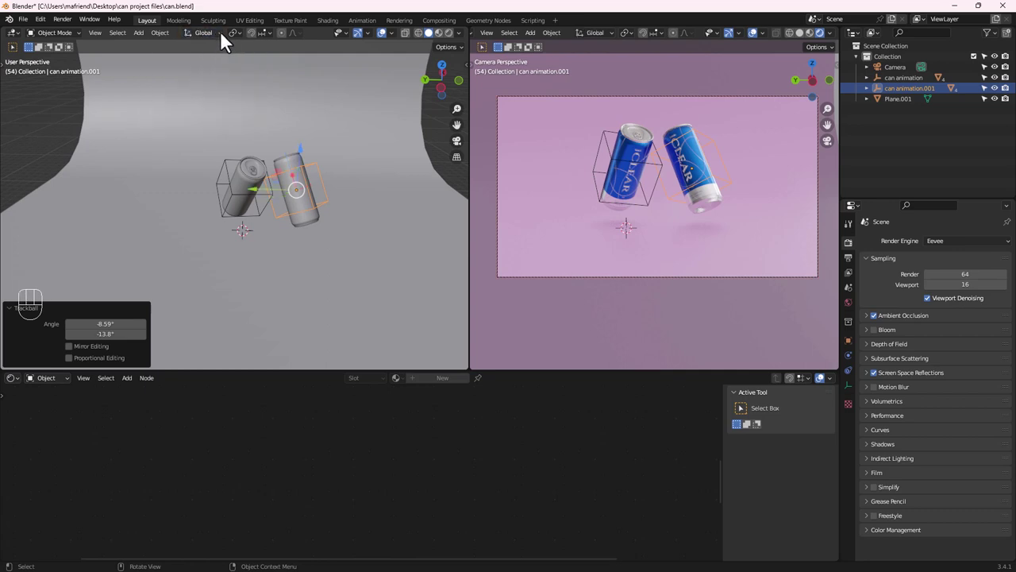
pyautogui.click(216, 34)
pyautogui.click(189, 76)
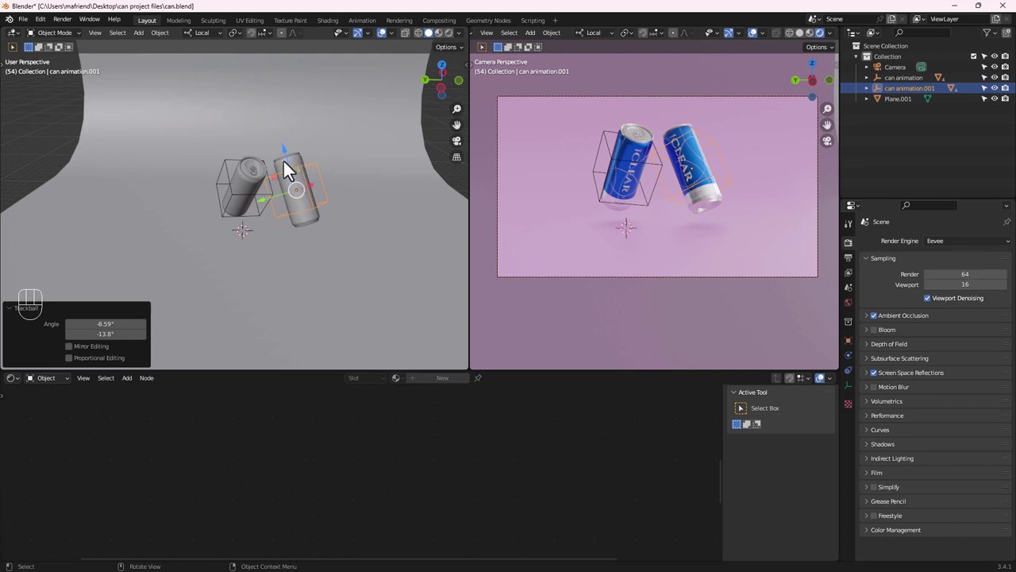
# Move the duplicate can's empty about -2.84 cm along its local Z axis
pyautogui.scroll(3, 281, 156)
pyautogui.moveTo(281, 156); pyautogui.dragTo(294, 215, button='middle')
pyautogui.moveTo(276, 156)
pyautogui.mouseDown()
pyautogui.moveTo(266, 129)
pyautogui.moveTo(279, 167)
pyautogui.mouseUp()
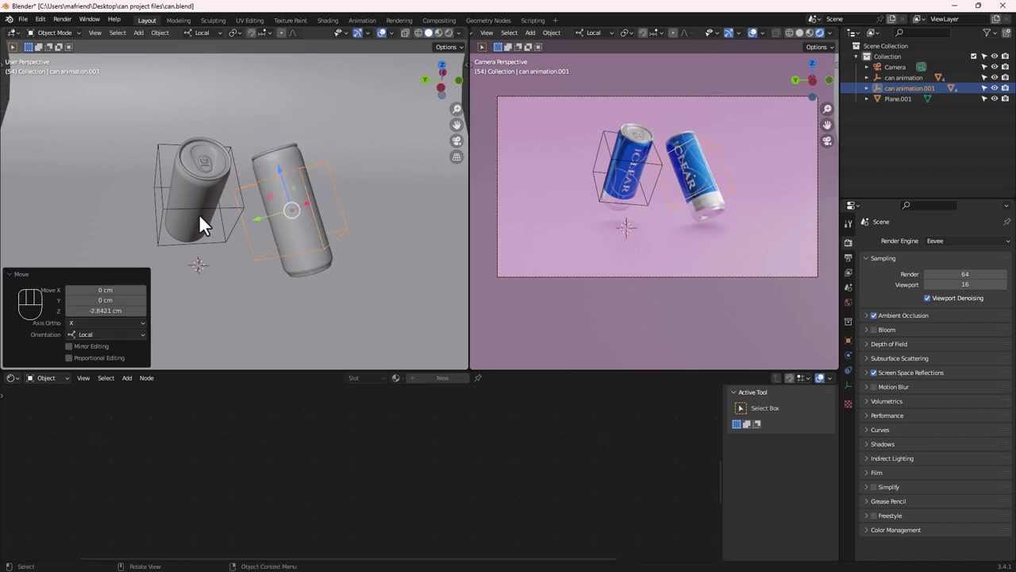
# Try to move the original can's body without its empty about 7.36 cm along its local Z axis
pyautogui.click(217, 217)
pyautogui.moveTo(185, 167); pyautogui.dragTo(211, 49, button='middle')
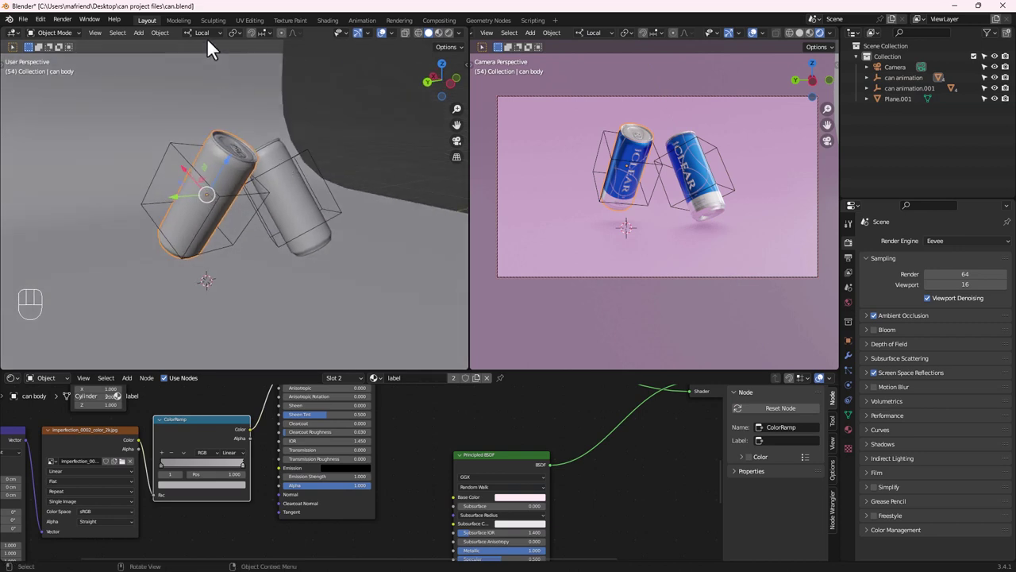
pyautogui.moveTo(231, 163); pyautogui.dragTo(245, 132)
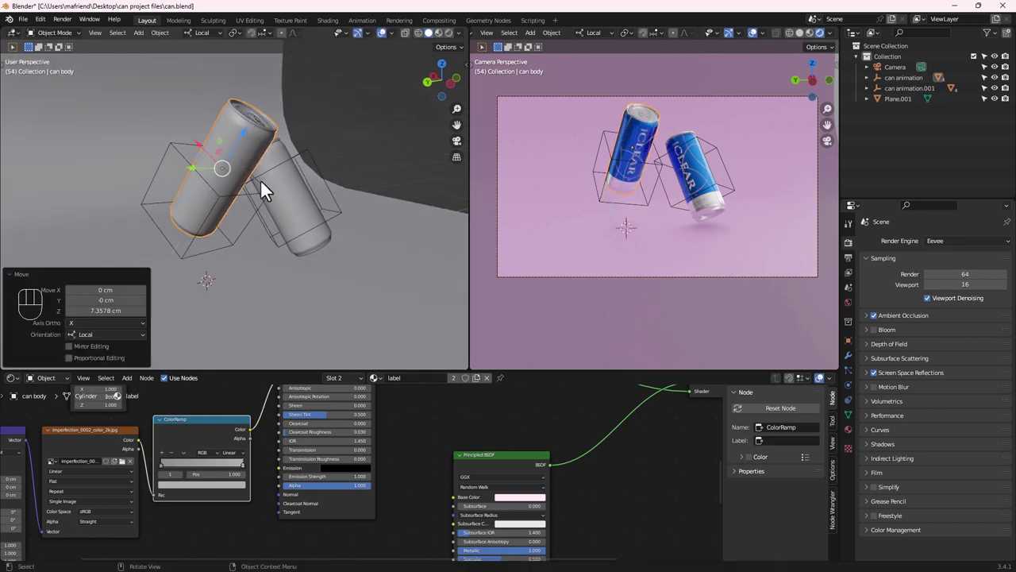
pyautogui.hotkey('ctrl', 'z')
# Move the original can's empty about -0.96 cm along its local Z axis
pyautogui.click(241, 191)
pyautogui.moveTo(230, 170)
pyautogui.mouseDown()
pyautogui.moveTo(254, 136)
pyautogui.moveTo(242, 169)
pyautogui.mouseUp()
pyautogui.moveTo(242, 169); pyautogui.dragTo(238, 262, button='middle')
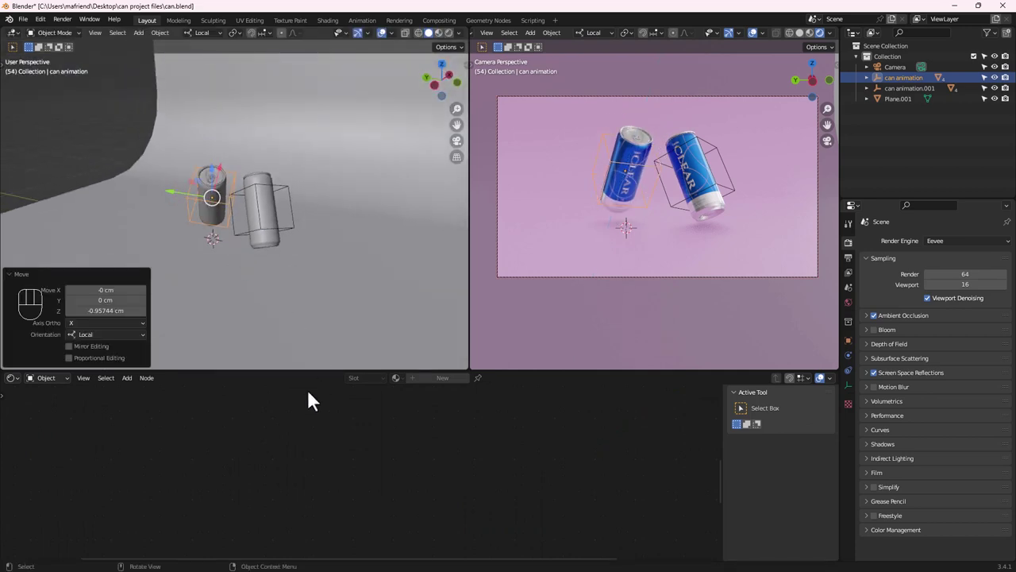
# Change the shader editor area to a Timeline, reduce its height, and set the animation's end frame to 80
pyautogui.click(11, 379)
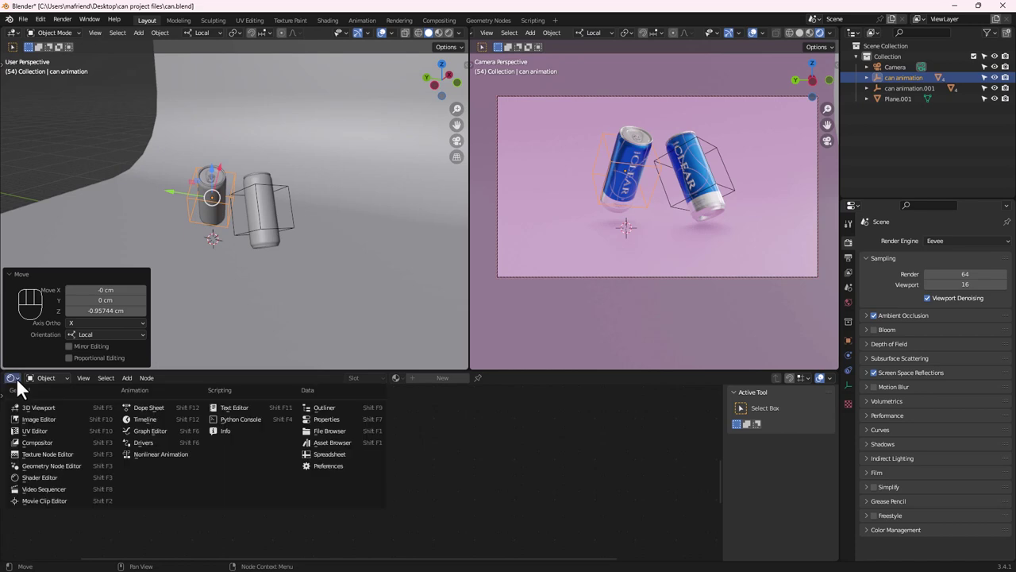
pyautogui.click(162, 418)
pyautogui.moveTo(278, 370); pyautogui.dragTo(274, 417)
pyautogui.click(820, 424)
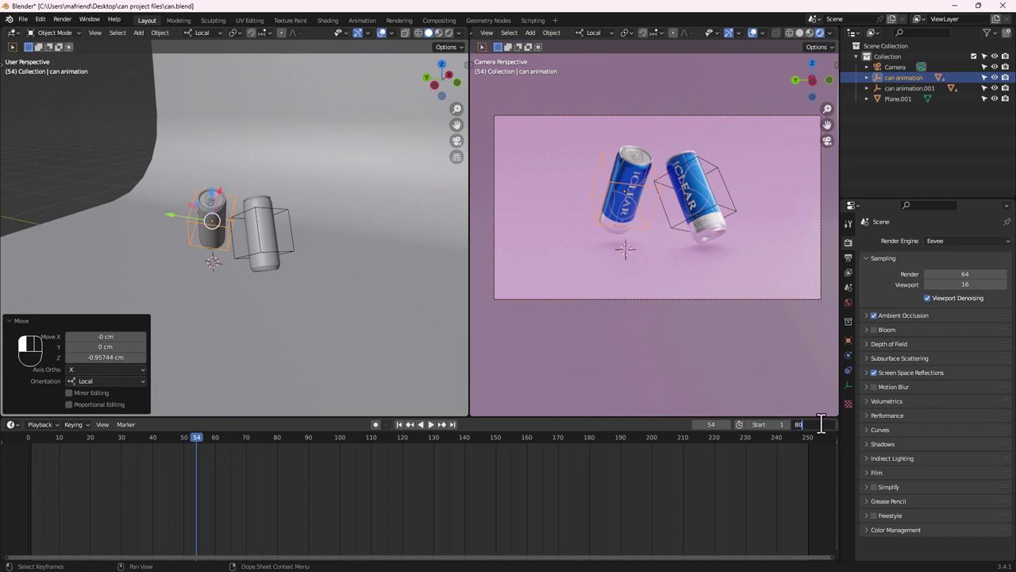
pyautogui.press('Return')
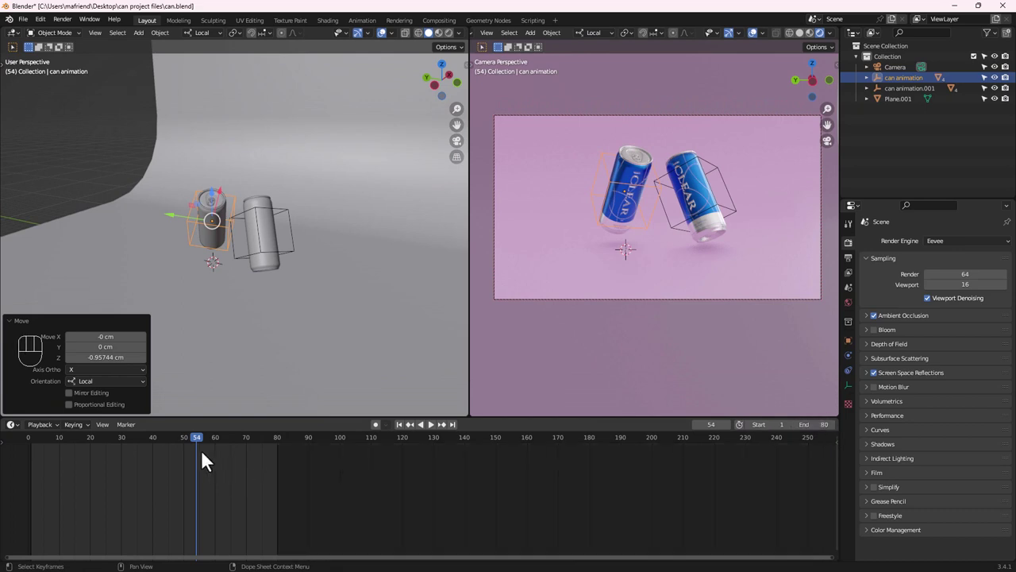
# Insert a Location keyframe for the can animation empty at frame 0
pyautogui.moveTo(197, 437); pyautogui.dragTo(10, 449)
pyautogui.moveTo(173, 215); pyautogui.dragTo(241, 230, button='middle')
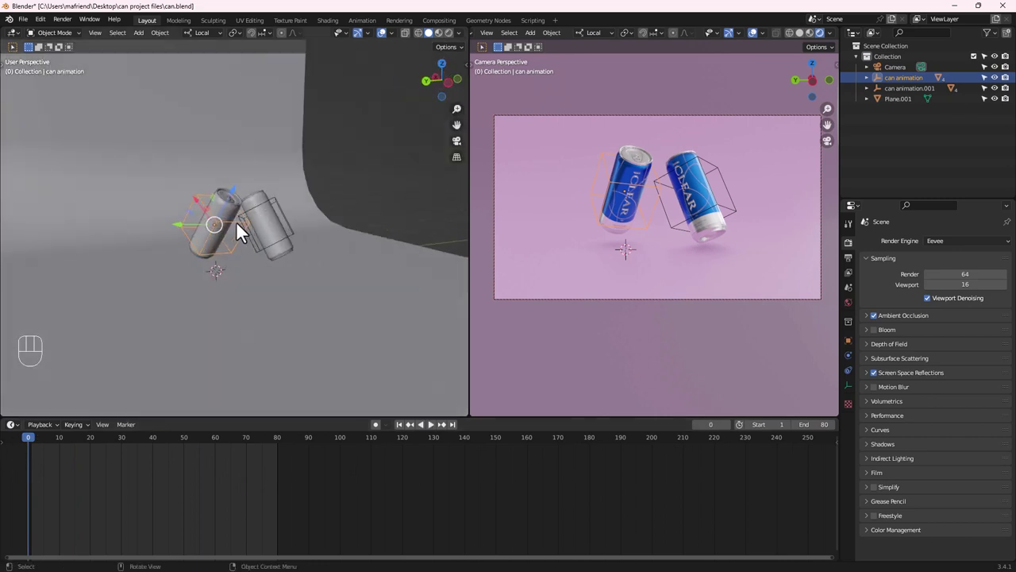
pyautogui.press('i')
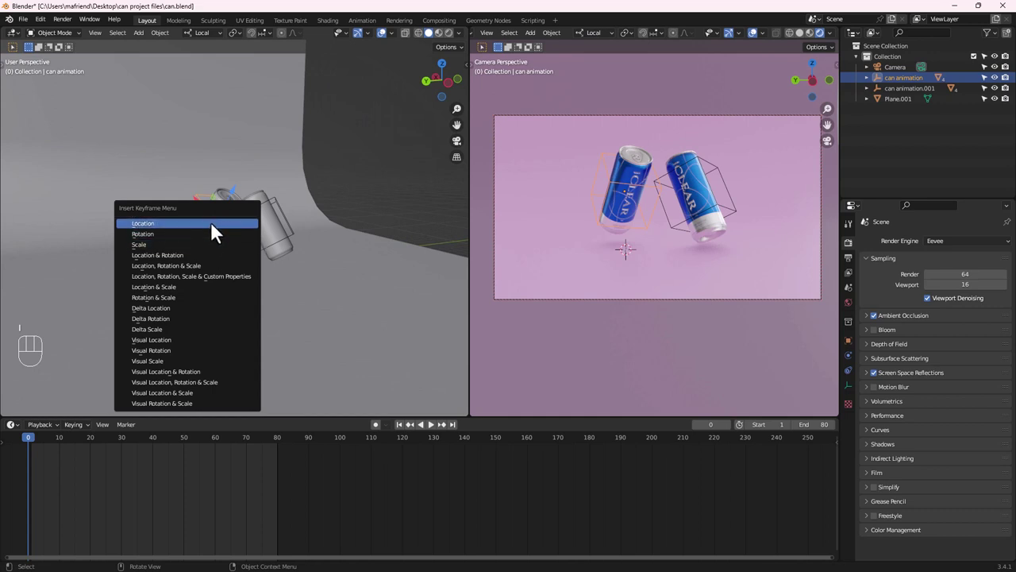
pyautogui.click(211, 223)
pyautogui.moveTo(230, 342); pyautogui.dragTo(225, 266, button='middle')
# At frame 40, raise the can animation empty about 8.5 cm along its local Z and insert a Location keyframe
pyautogui.moveTo(34, 442); pyautogui.dragTo(278, 446)
pyautogui.press('Escape')
pyautogui.moveTo(229, 413); pyautogui.dragTo(277, 334, button='middle')
pyautogui.moveTo(275, 442); pyautogui.dragTo(151, 439)
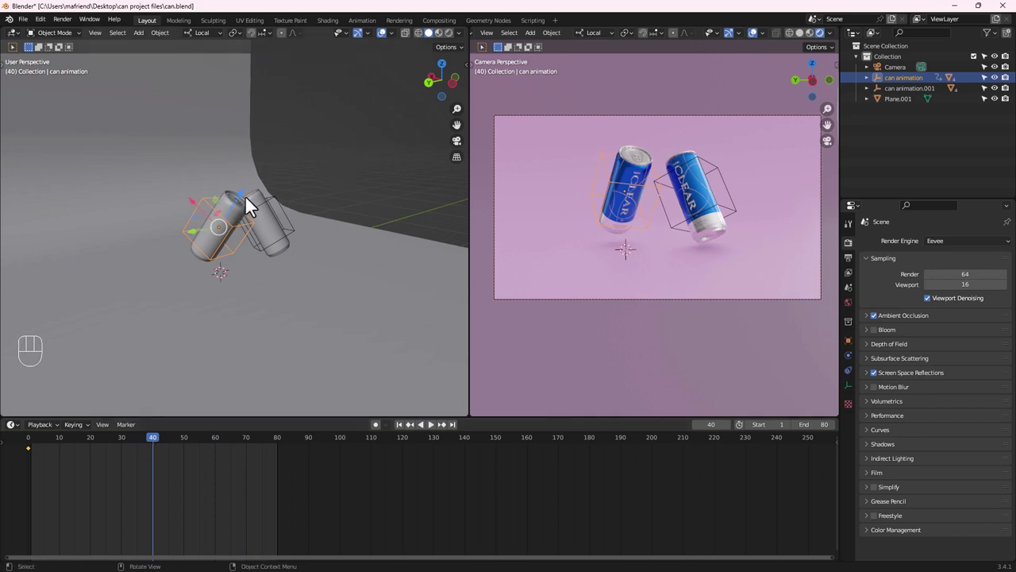
pyautogui.moveTo(242, 205); pyautogui.dragTo(251, 182)
pyautogui.press('i')
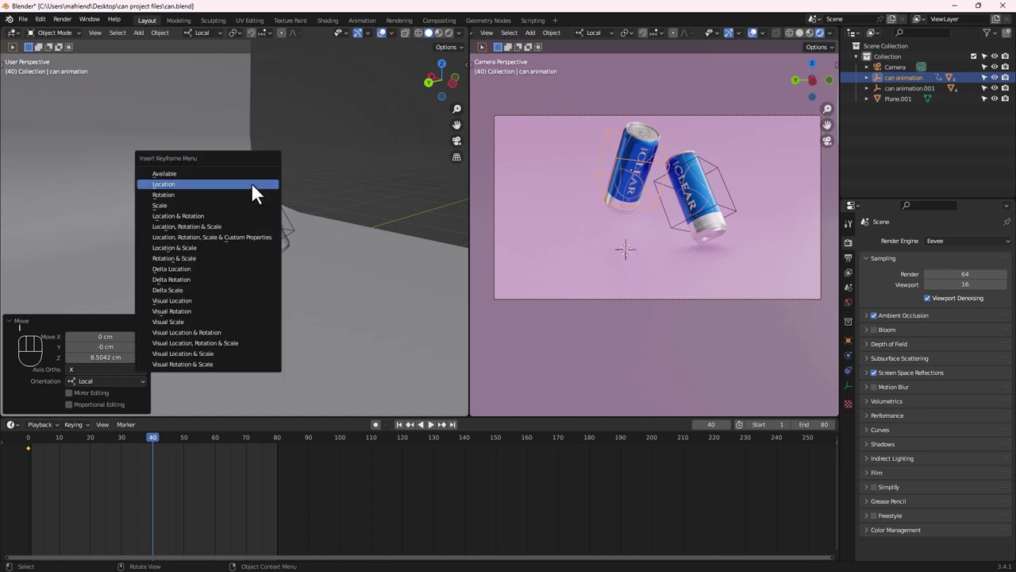
pyautogui.click(251, 183)
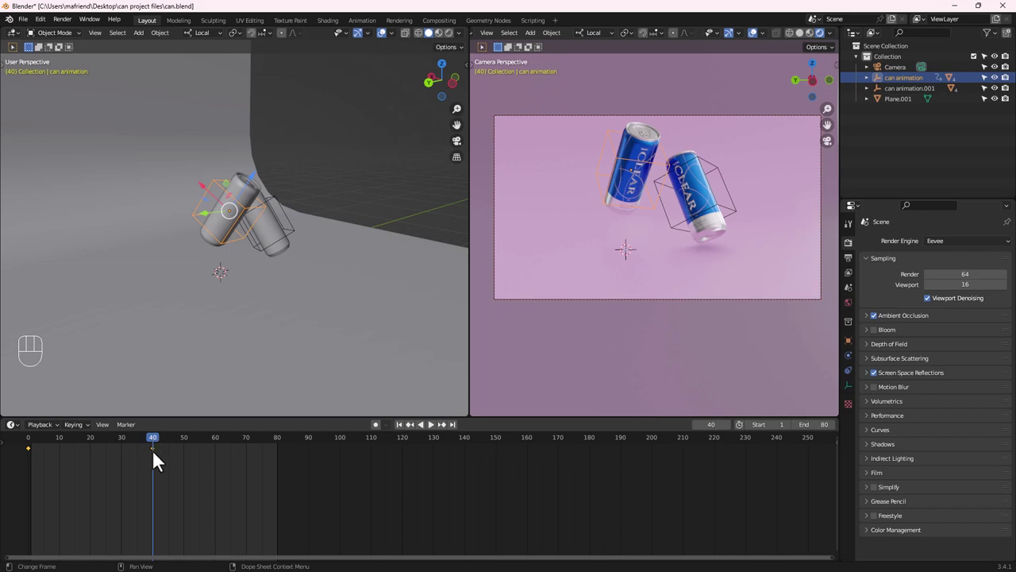
# Copy the can animation empty's frame 0 keyframe to frame 80
pyautogui.moveTo(151, 439); pyautogui.dragTo(277, 441)
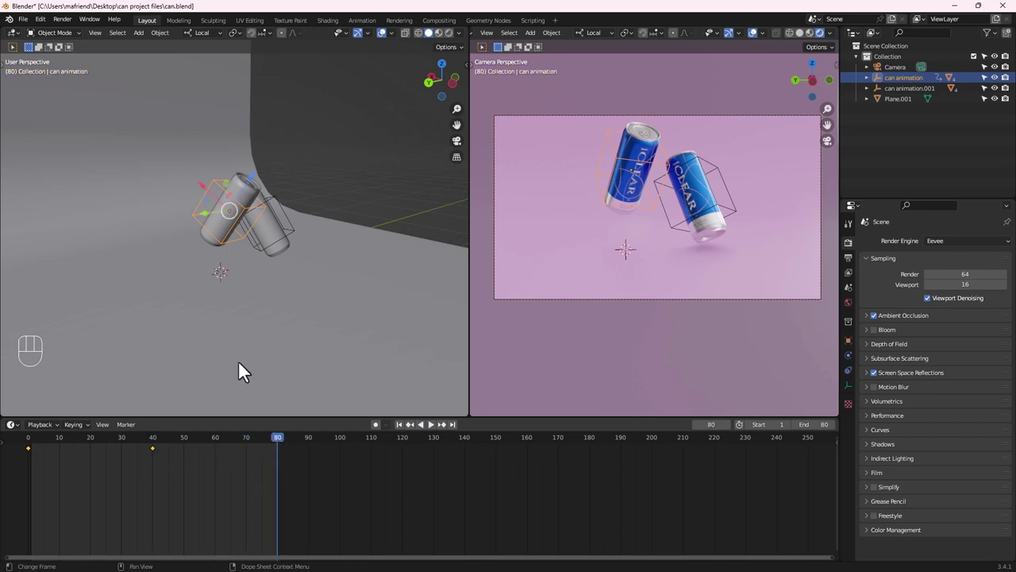
pyautogui.moveTo(46, 450); pyautogui.dragTo(14, 459)
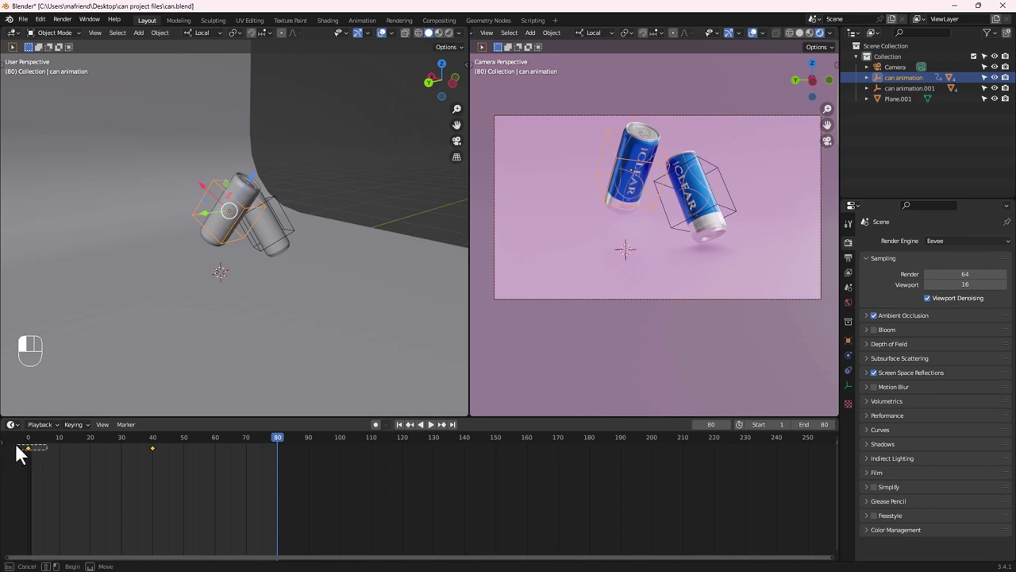
pyautogui.hotkey('ctrl', 'c')
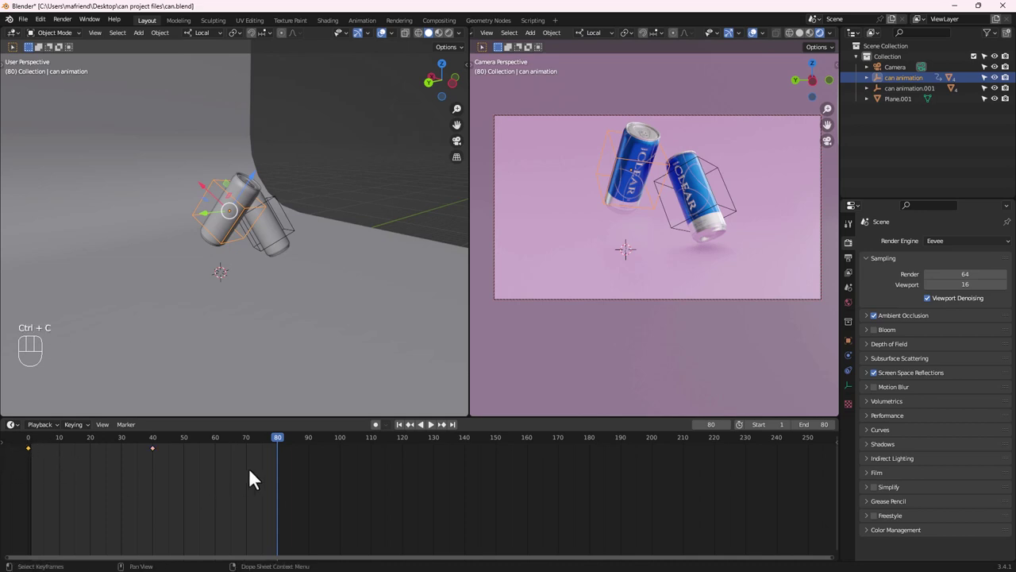
pyautogui.hotkey('ctrl', 'v')
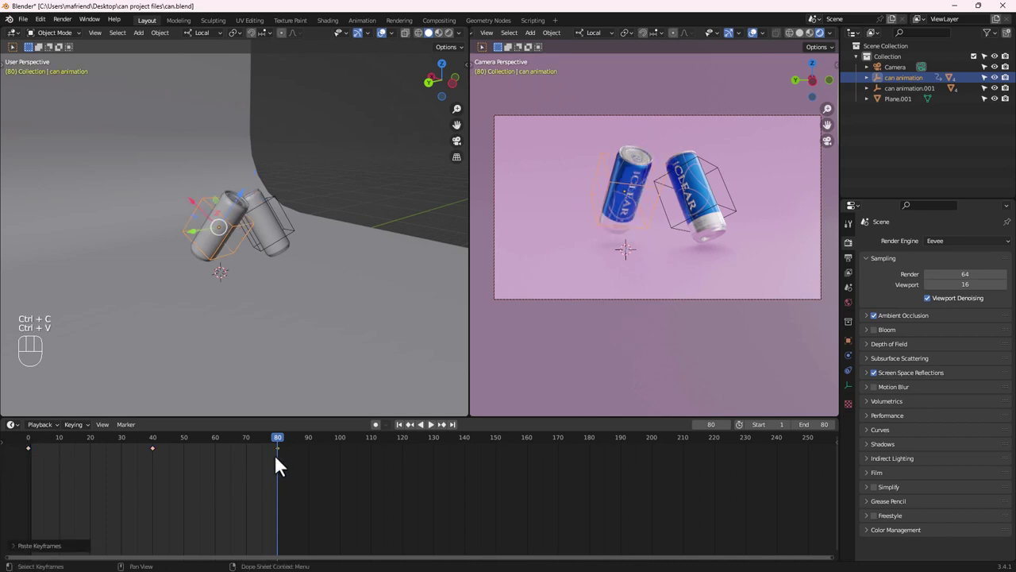
# Play the animation from frame 0 to review the first can's floating motion, and stop playback
pyautogui.moveTo(274, 435); pyautogui.dragTo(7, 447)
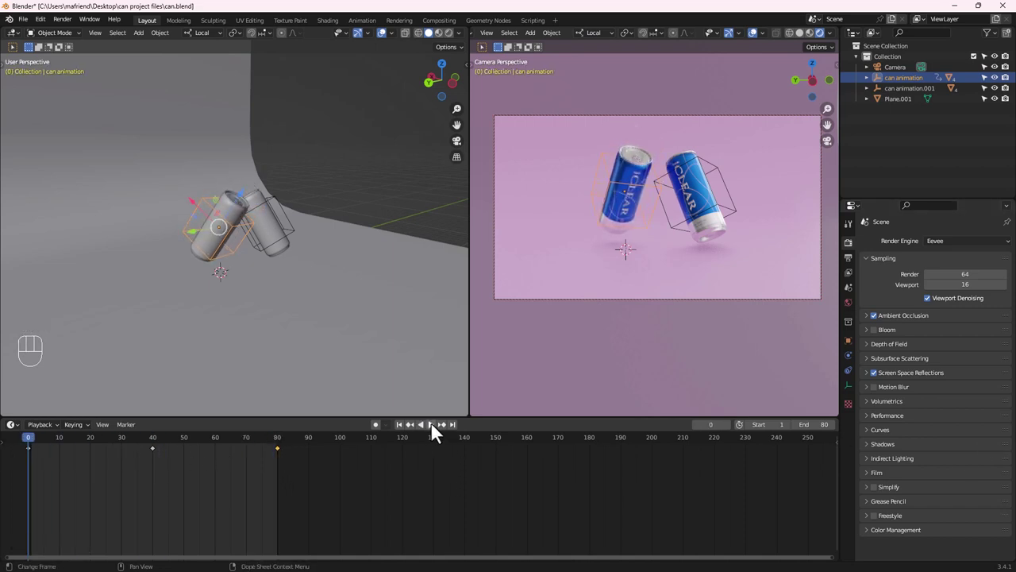
pyautogui.click(433, 424)
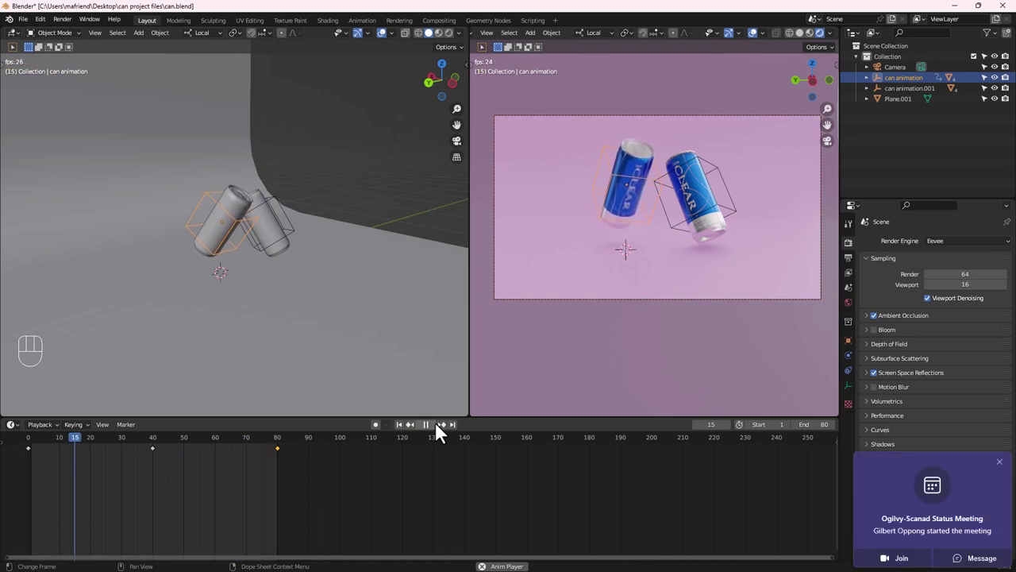
pyautogui.click(999, 461)
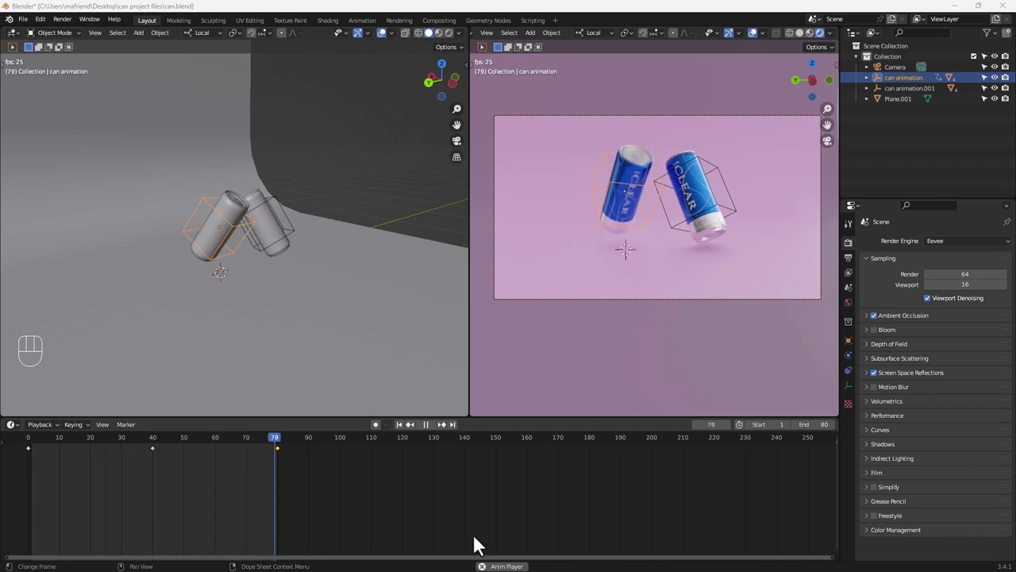
pyautogui.click(427, 424)
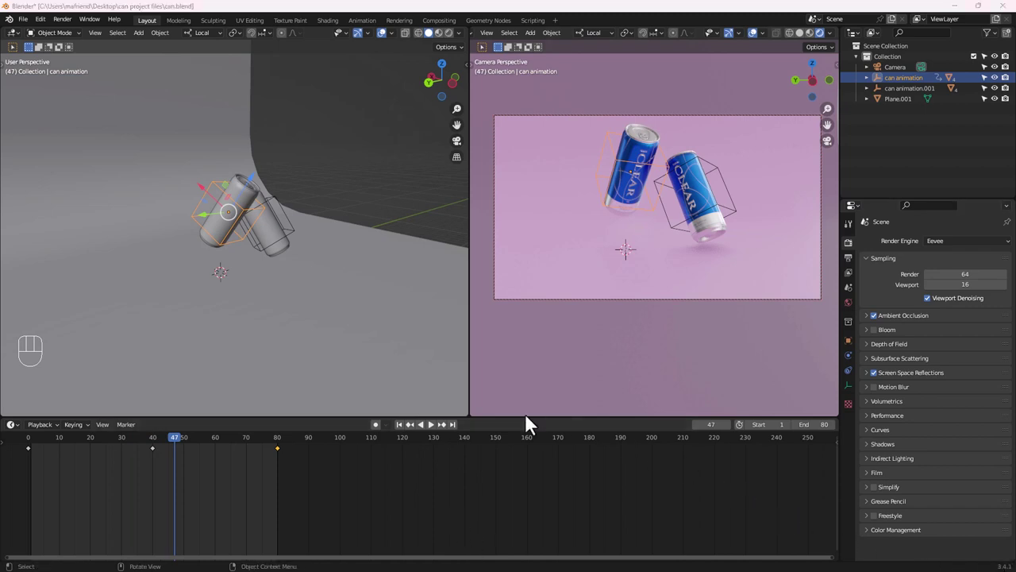
pyautogui.moveTo(208, 435); pyautogui.dragTo(116, 441)
pyautogui.hotkey('shift', 'space')
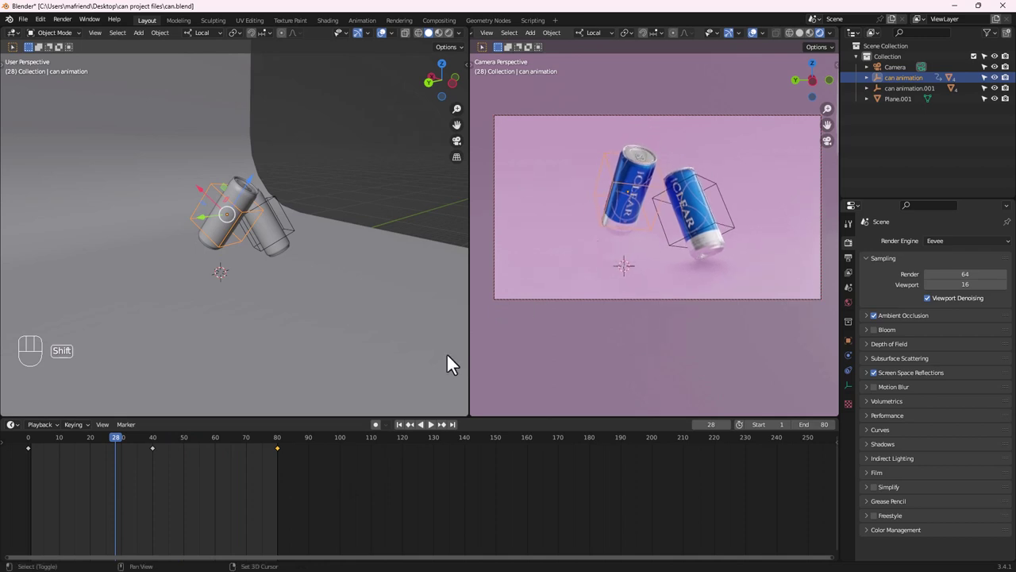
# Select the can animation.001 empty around the second can and insert a Location keyframe for it at frame 0
pyautogui.moveTo(182, 439); pyautogui.dragTo(16, 447)
pyautogui.hotkey('shift', 'space')
pyautogui.click(287, 215)
pyautogui.moveTo(291, 216); pyautogui.dragTo(159, 285, button='middle')
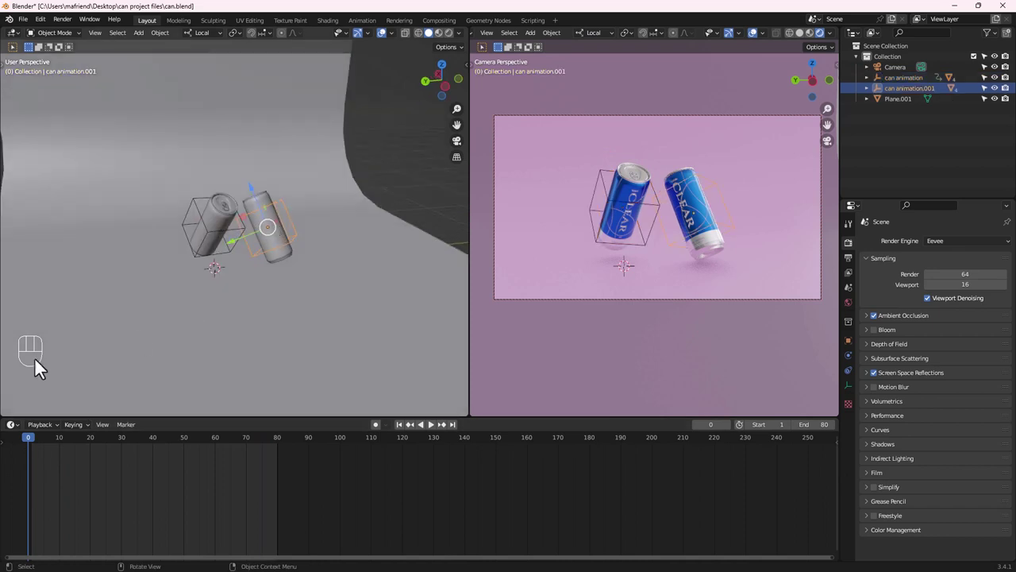
pyautogui.press('i')
pyautogui.click(294, 225)
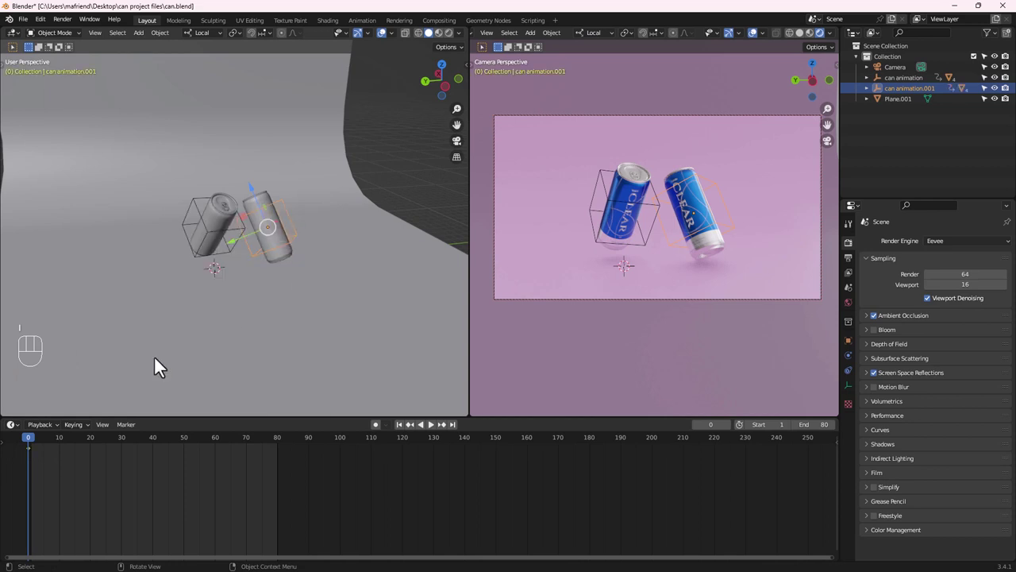
pyautogui.moveTo(35, 434); pyautogui.dragTo(152, 435)
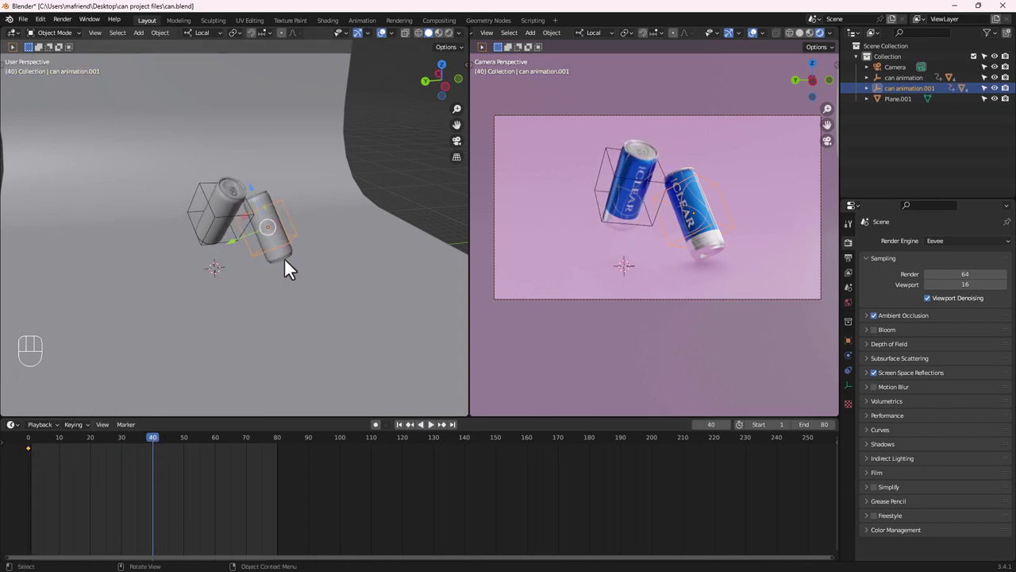
pyautogui.moveTo(250, 187); pyautogui.dragTo(250, 187)
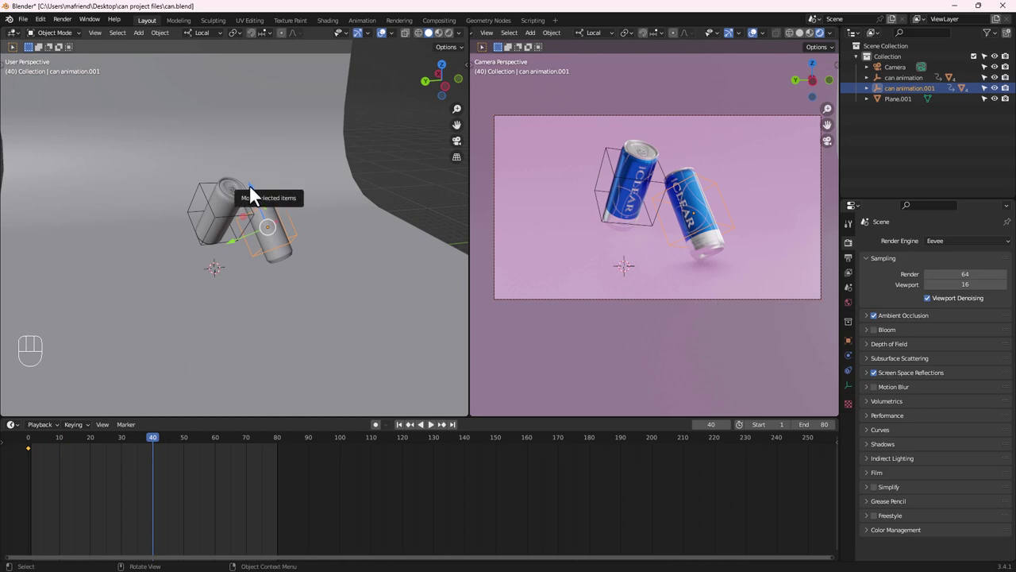
pyautogui.moveTo(247, 184); pyautogui.dragTo(242, 165)
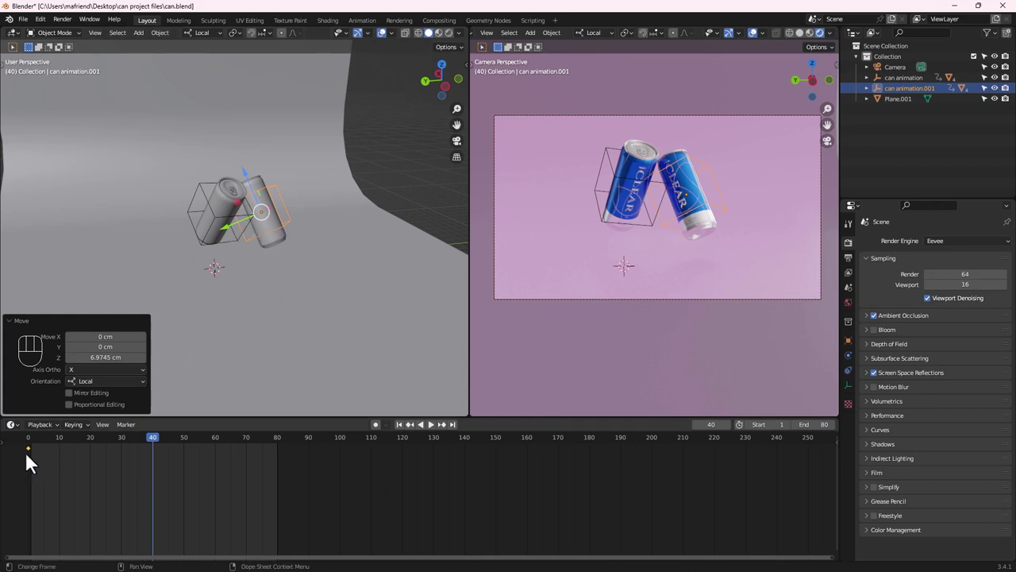
pyautogui.hotkey('ctrl', 'z')
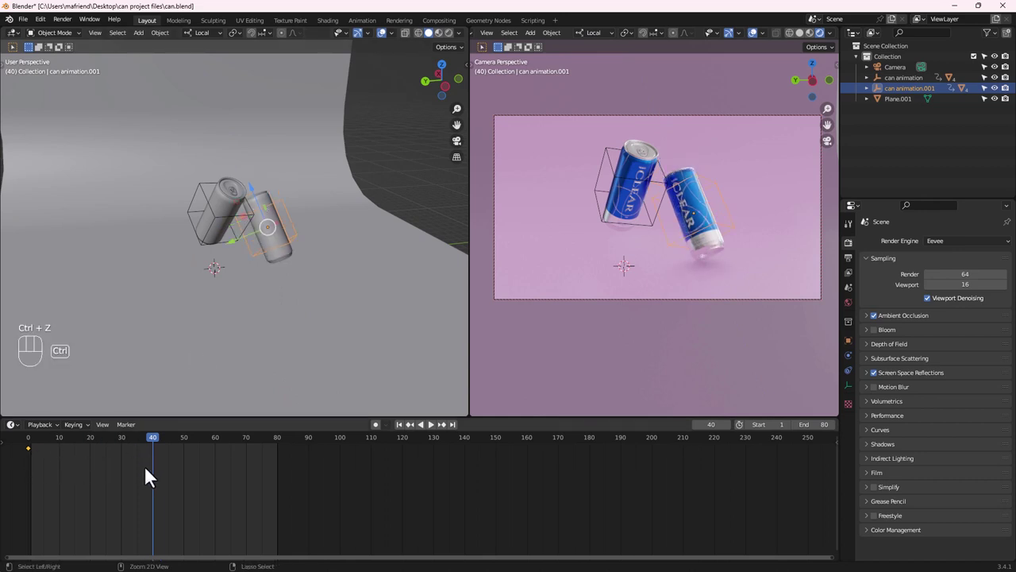
pyautogui.hotkey('ctrl', 'z')
# At frame 0, raise the can animation.001 empty about 9 cm along its local Z and insert a Location keyframe
pyautogui.moveTo(250, 185); pyautogui.dragTo(244, 168)
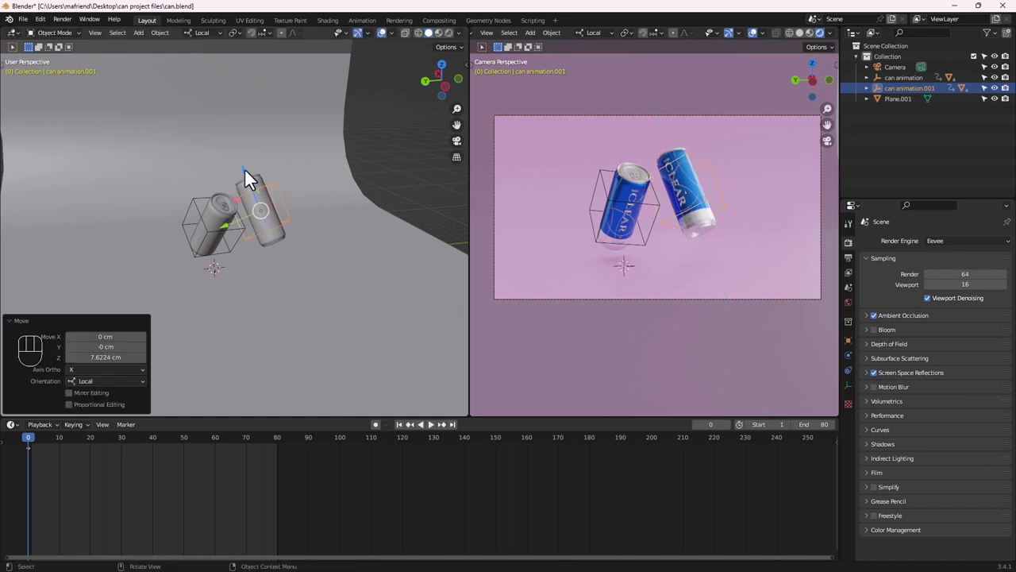
pyautogui.moveTo(245, 170); pyautogui.dragTo(244, 168)
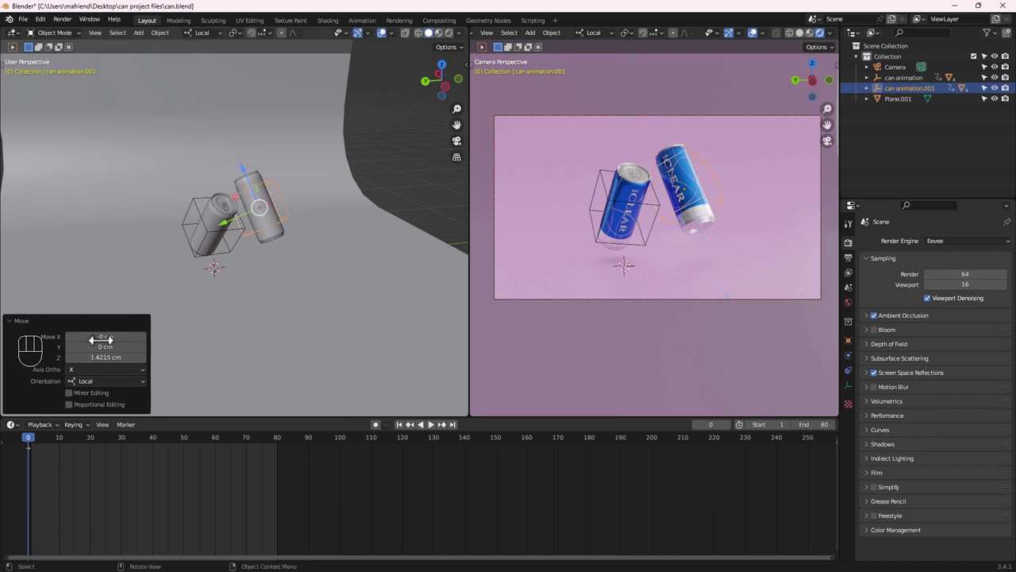
pyautogui.press('i')
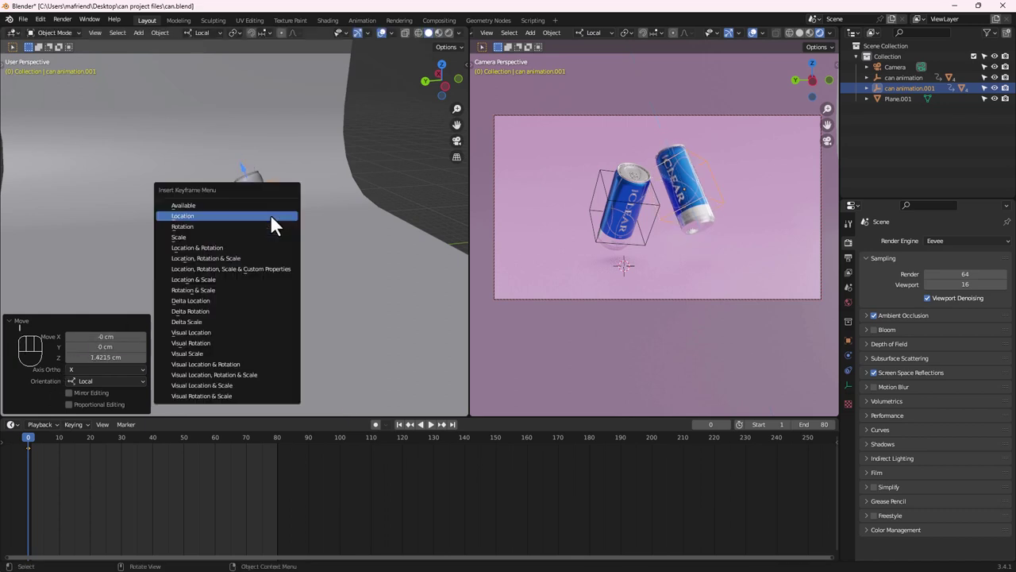
pyautogui.click(269, 217)
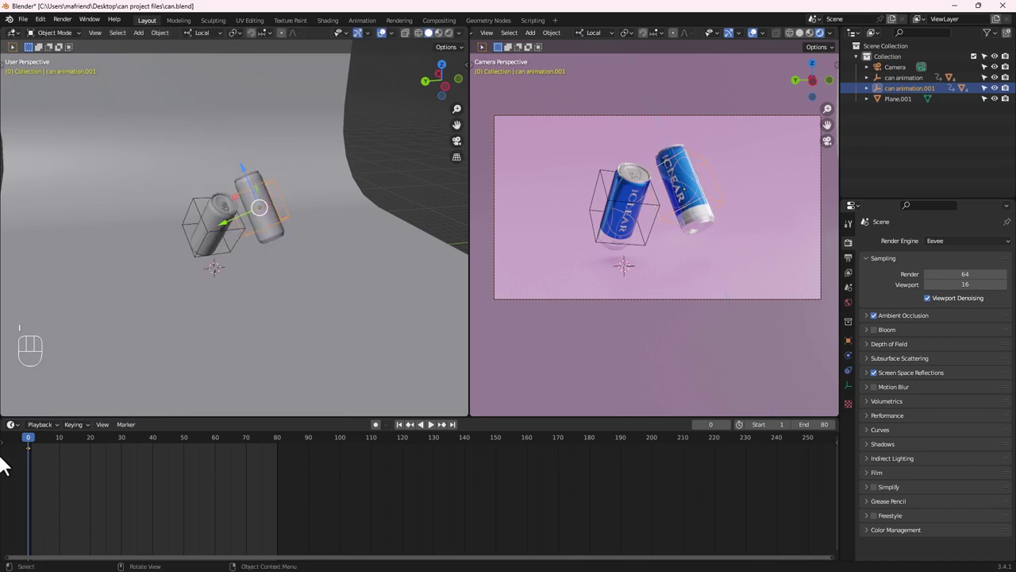
# At frame 40, lower the can animation.001 empty about 7.1 cm along its local Z and insert a Location keyframe
pyautogui.moveTo(26, 436); pyautogui.dragTo(152, 432)
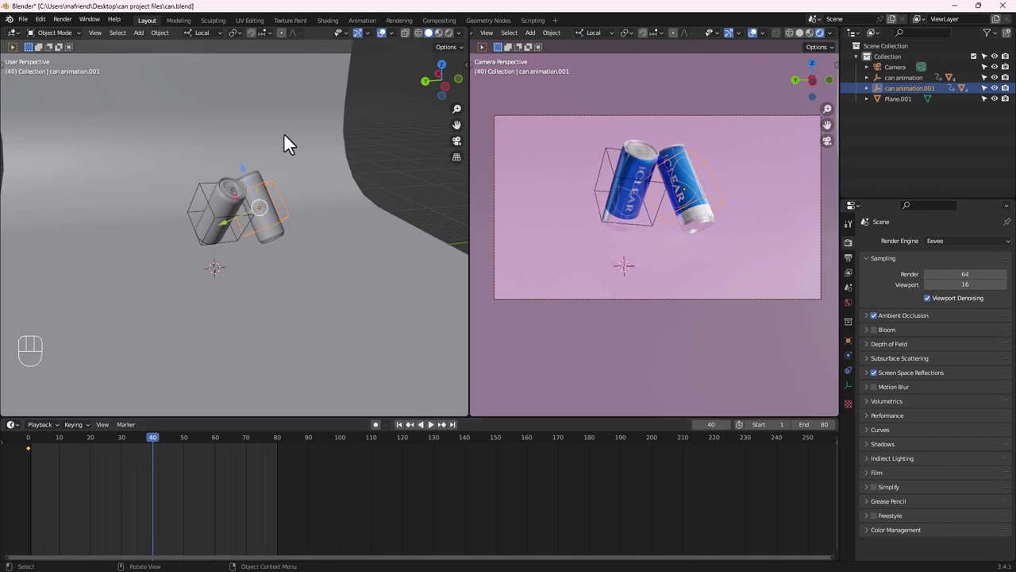
pyautogui.moveTo(242, 169); pyautogui.dragTo(245, 188)
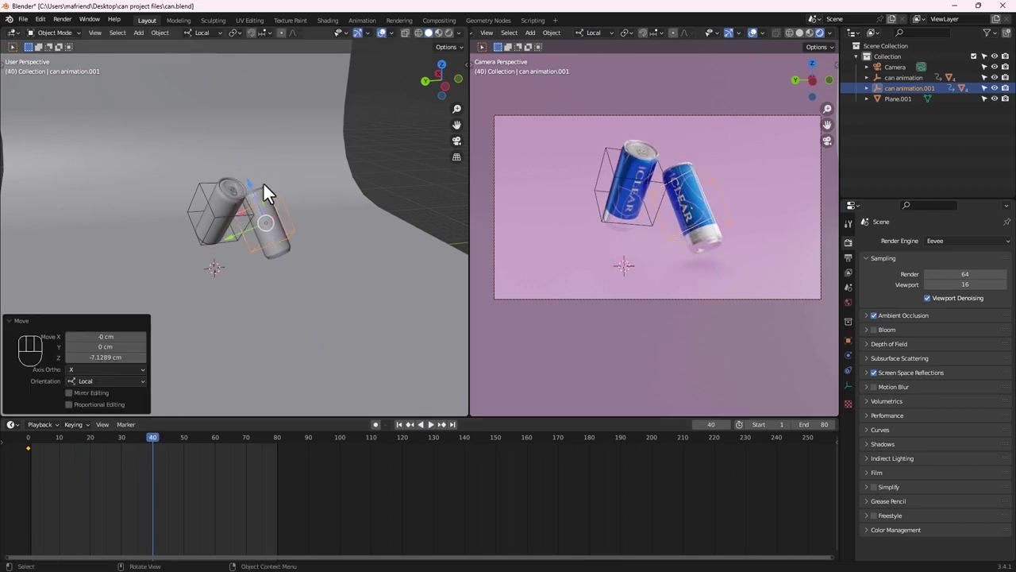
pyautogui.press('i')
pyautogui.click(263, 182)
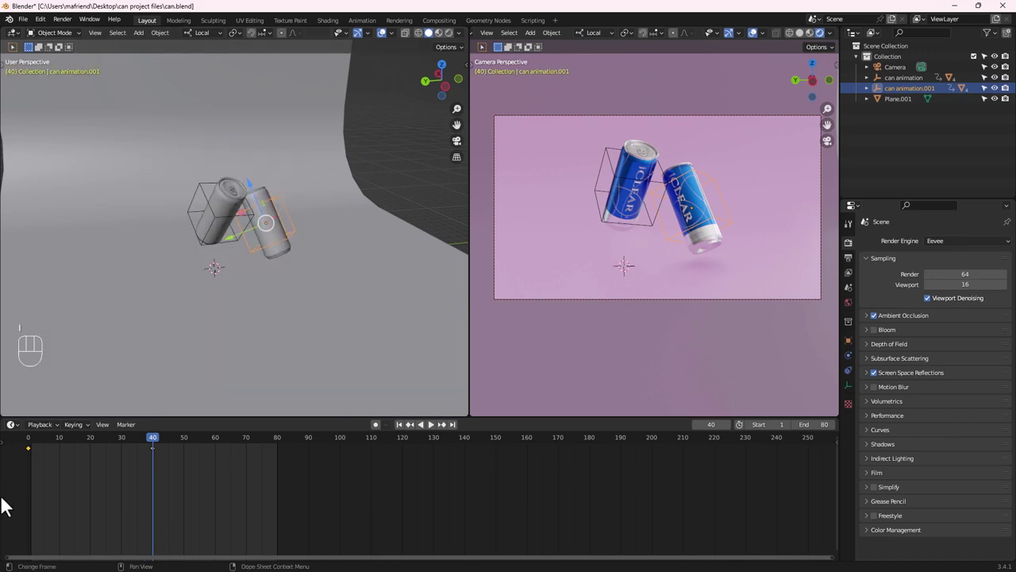
# Copy the can animation.001 empty's frame 0 keyframe to frame 80 and play the animation to check both cans
pyautogui.moveTo(23, 458); pyautogui.dragTo(44, 452)
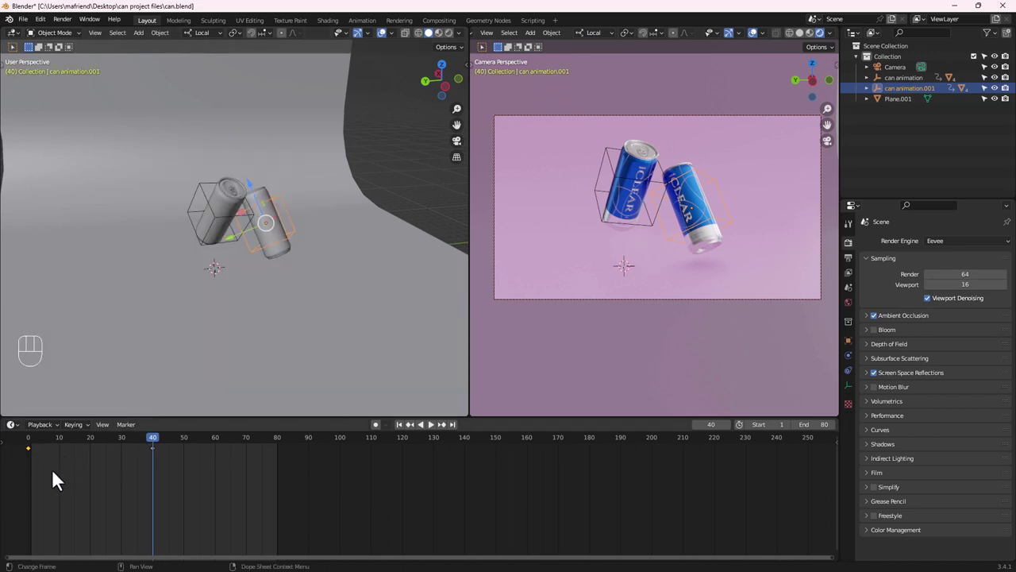
pyautogui.hotkey('ctrl', 'c')
pyautogui.moveTo(158, 438); pyautogui.dragTo(277, 421)
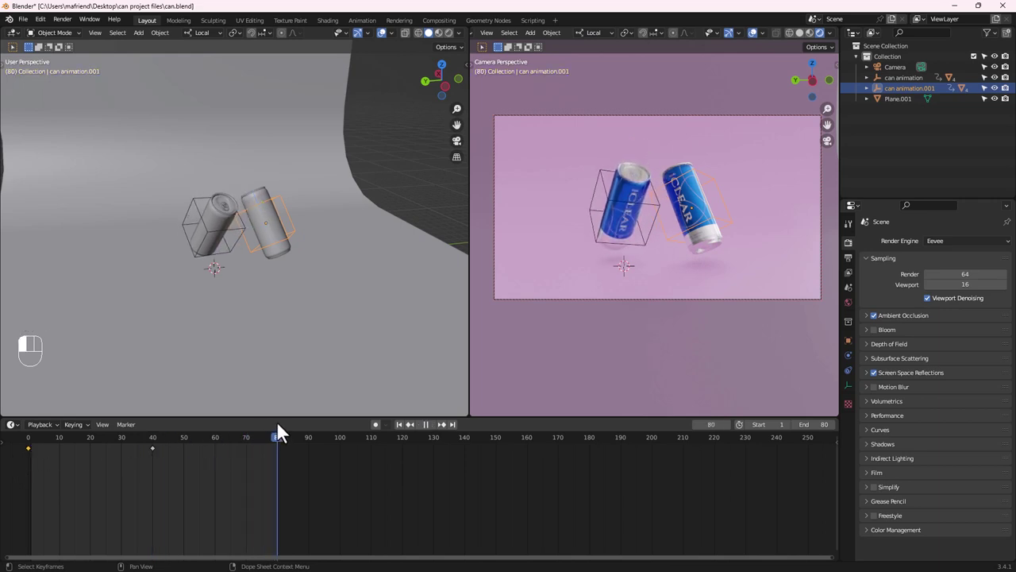
pyautogui.hotkey('ctrl', 'v')
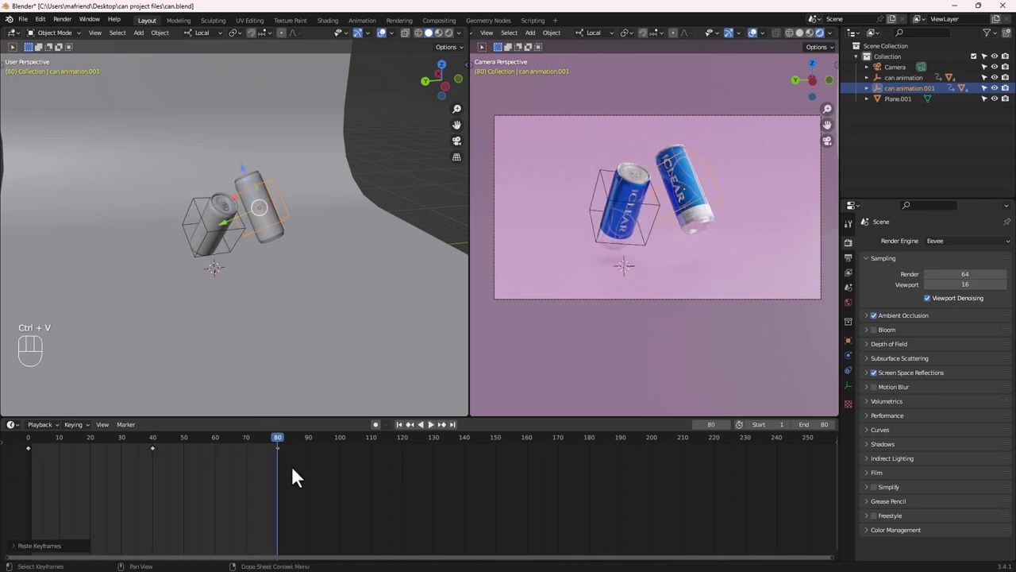
pyautogui.click(431, 424)
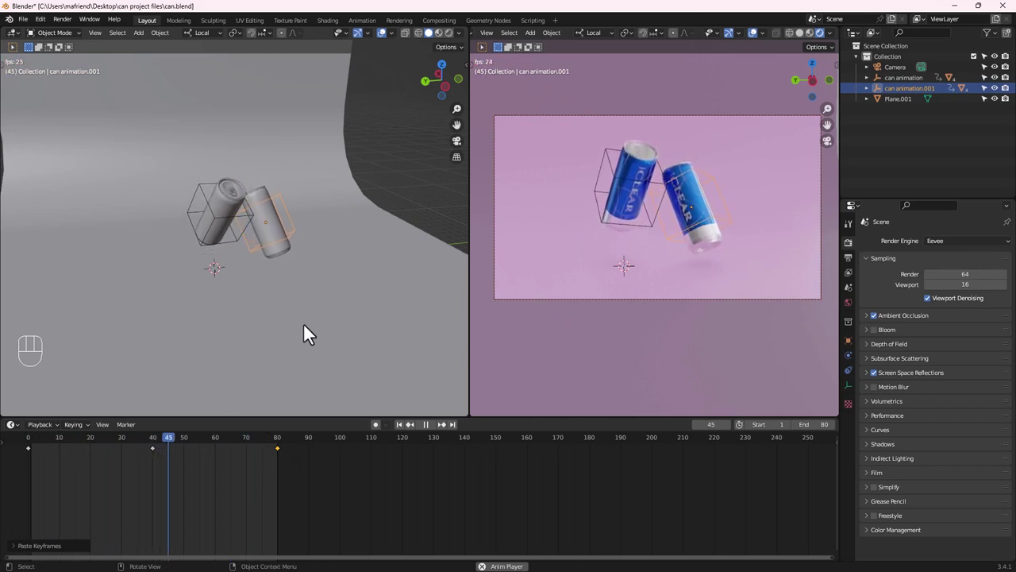
pyautogui.press('space')
# Select the can body inside the can animation empty and insert a Rotation keyframe for it at frame 0
pyautogui.moveTo(185, 444); pyautogui.dragTo(22, 446)
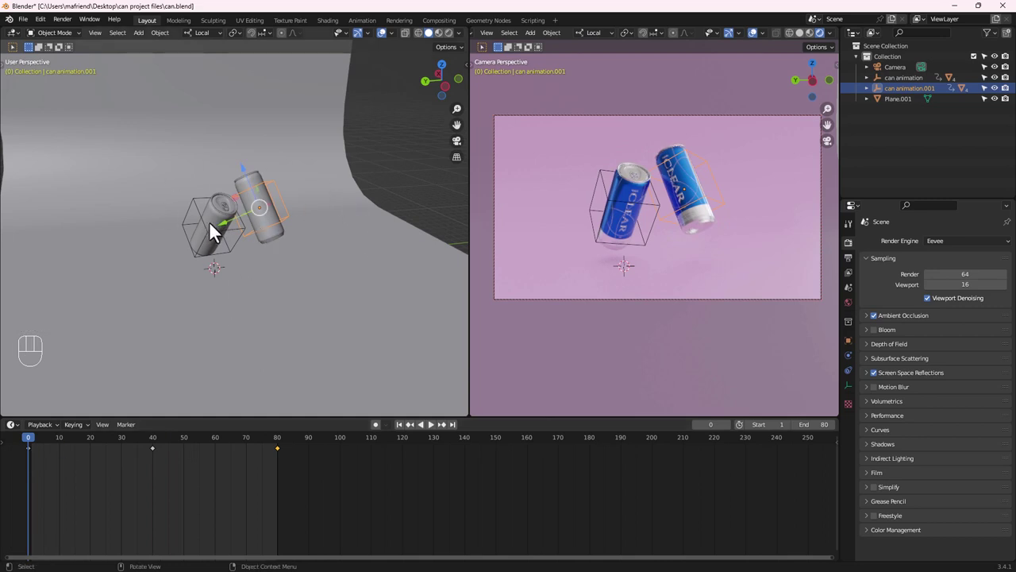
pyautogui.scroll(7, 209, 221)
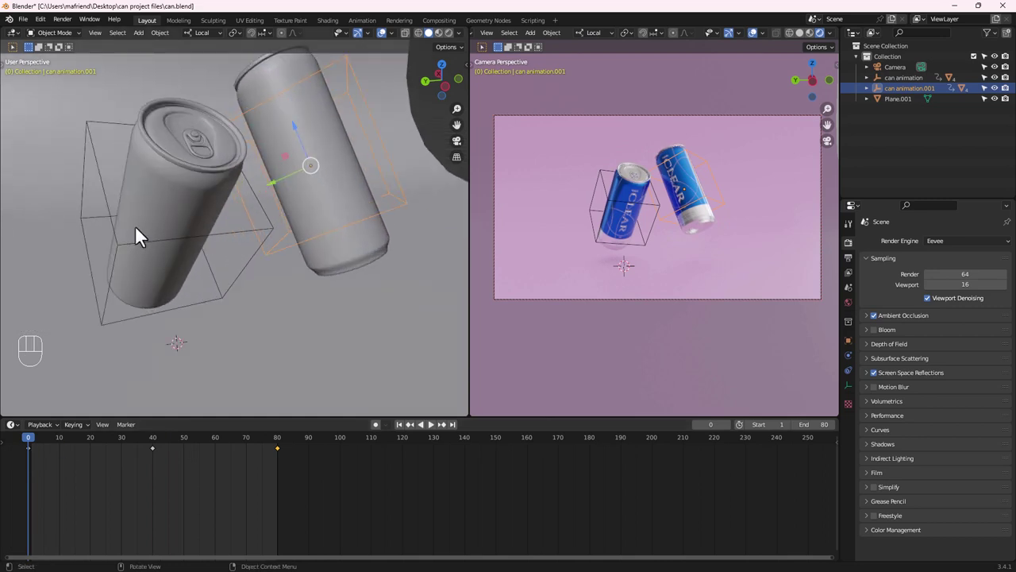
pyautogui.click(167, 211)
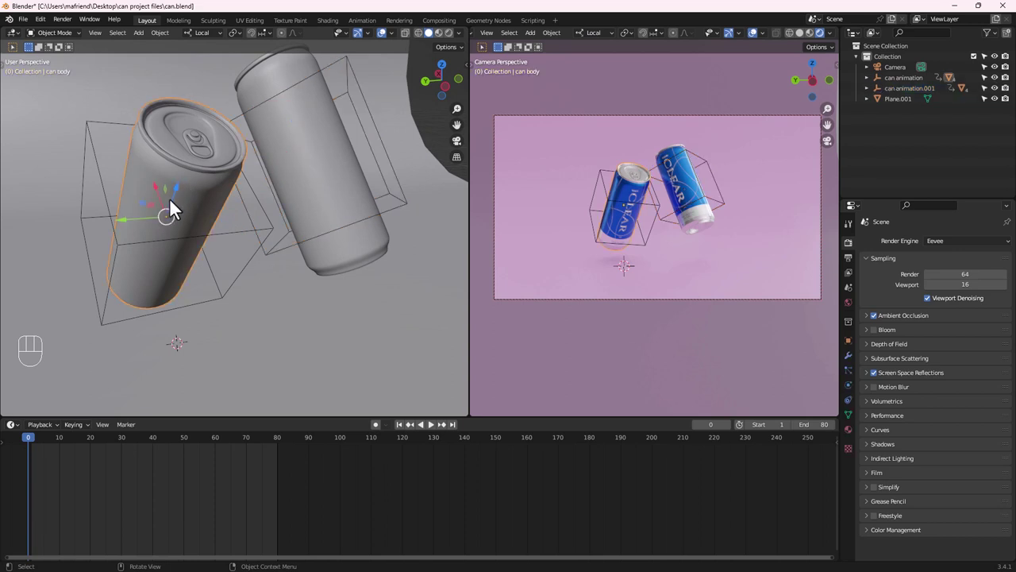
pyautogui.press('i')
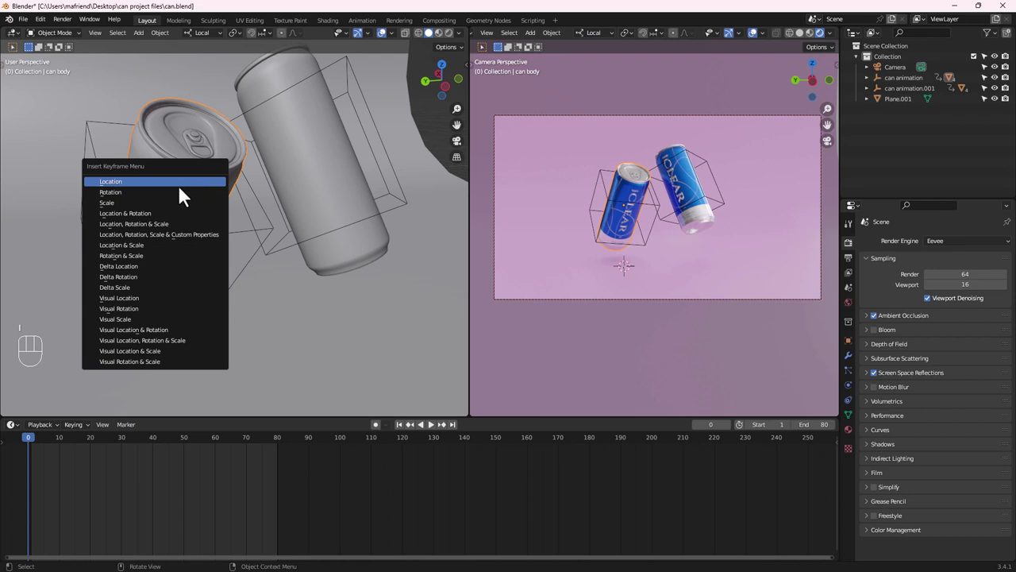
pyautogui.click(131, 192)
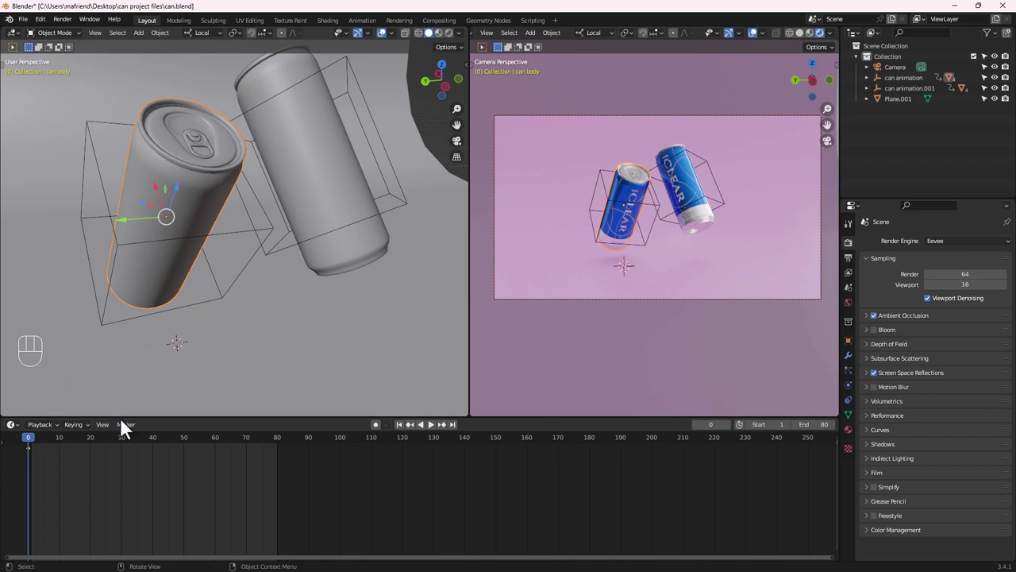
# At frame 80, rotate the can body by 180360° about its local Z axis and insert a Rotation keyframe
pyautogui.moveTo(29, 443); pyautogui.dragTo(276, 444)
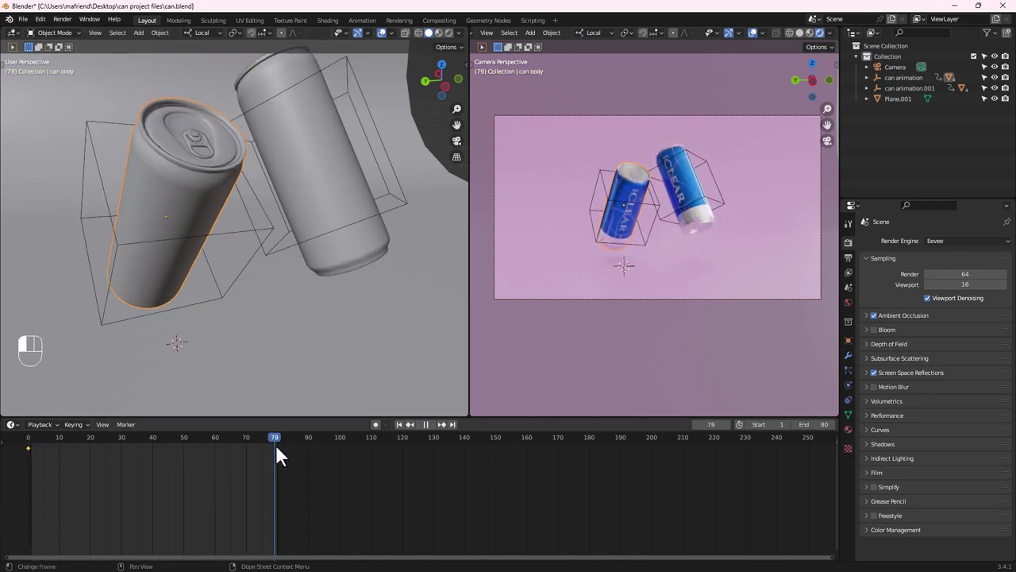
pyautogui.scroll(-3, 194, 273)
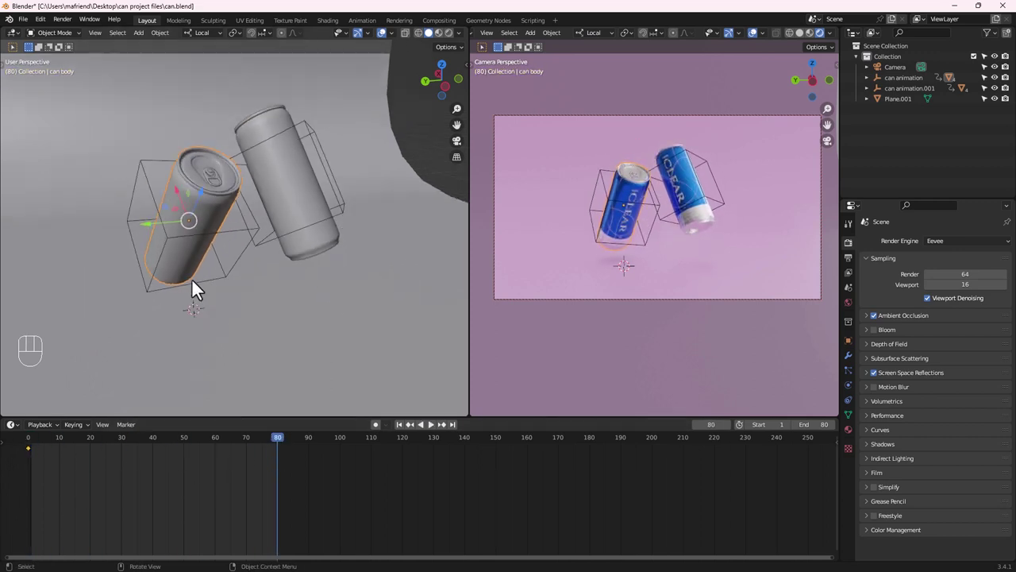
pyautogui.press('r')
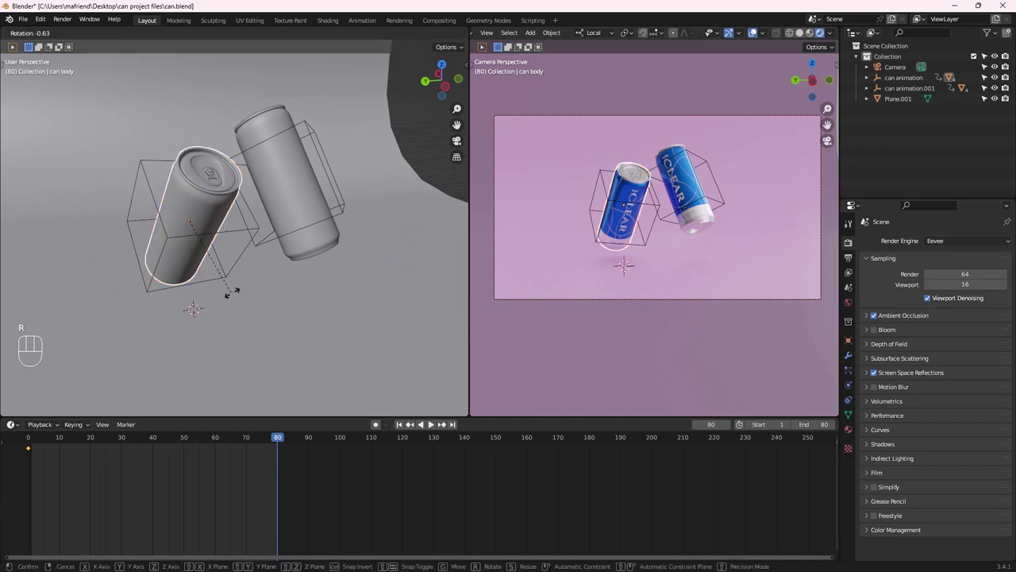
pyautogui.press('z')
pyautogui.press('z')
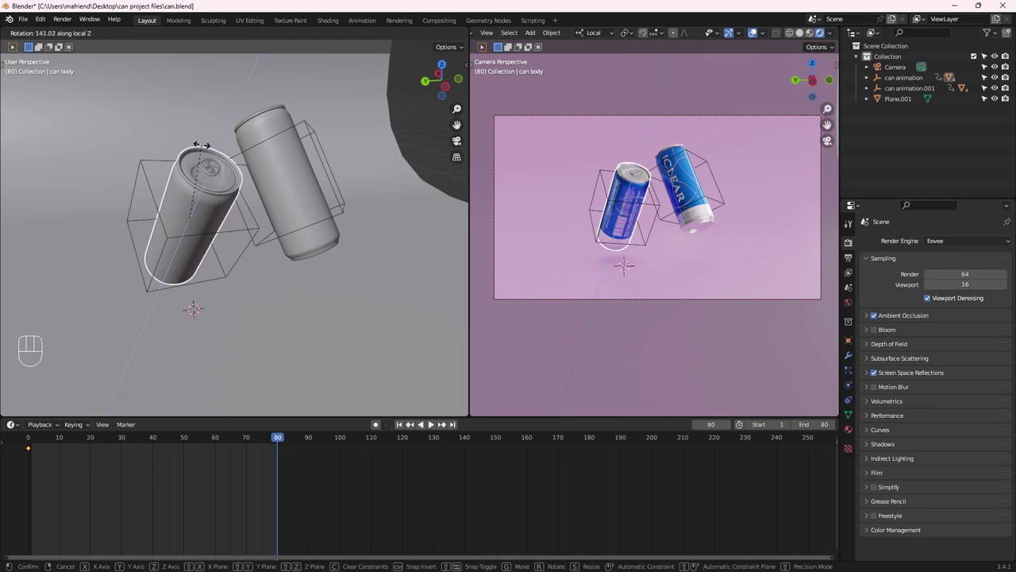
pyautogui.write('180')
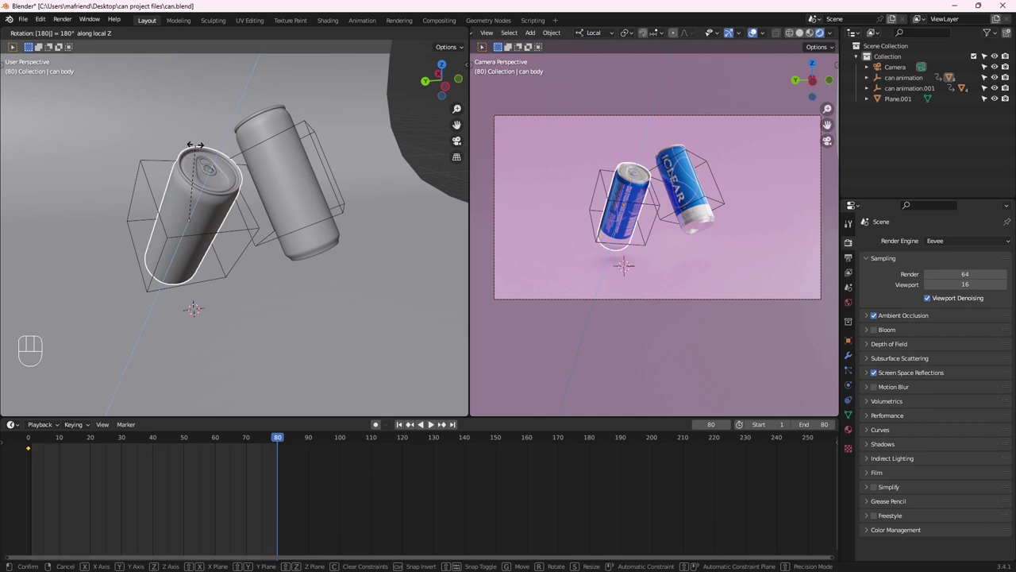
pyautogui.write('360')
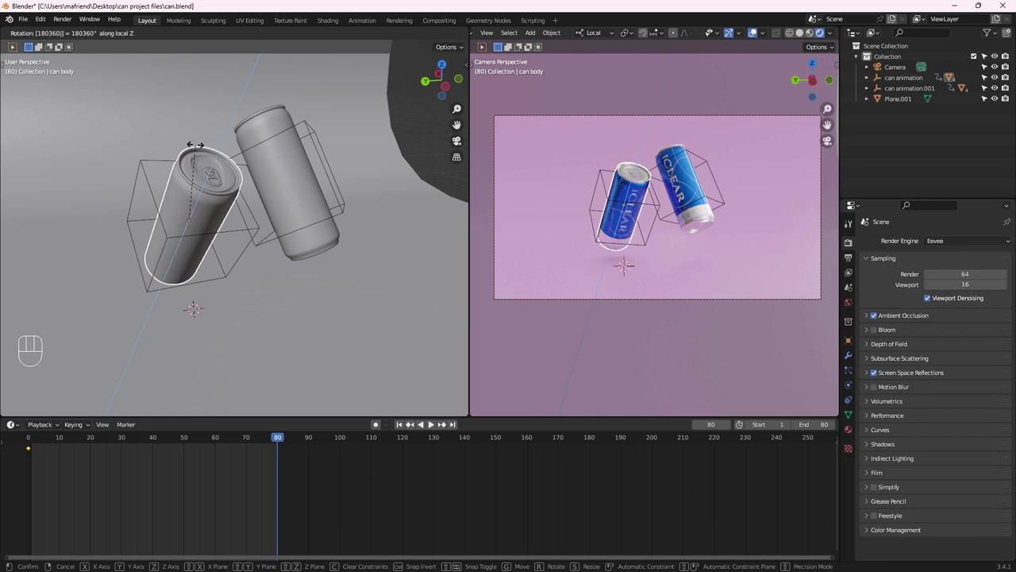
pyautogui.press('Return')
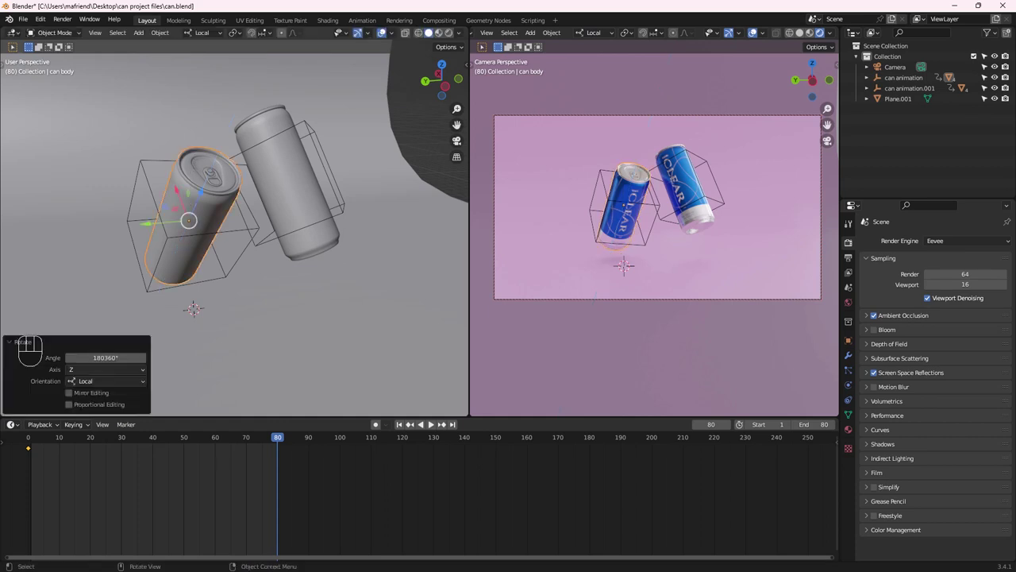
pyautogui.press('i')
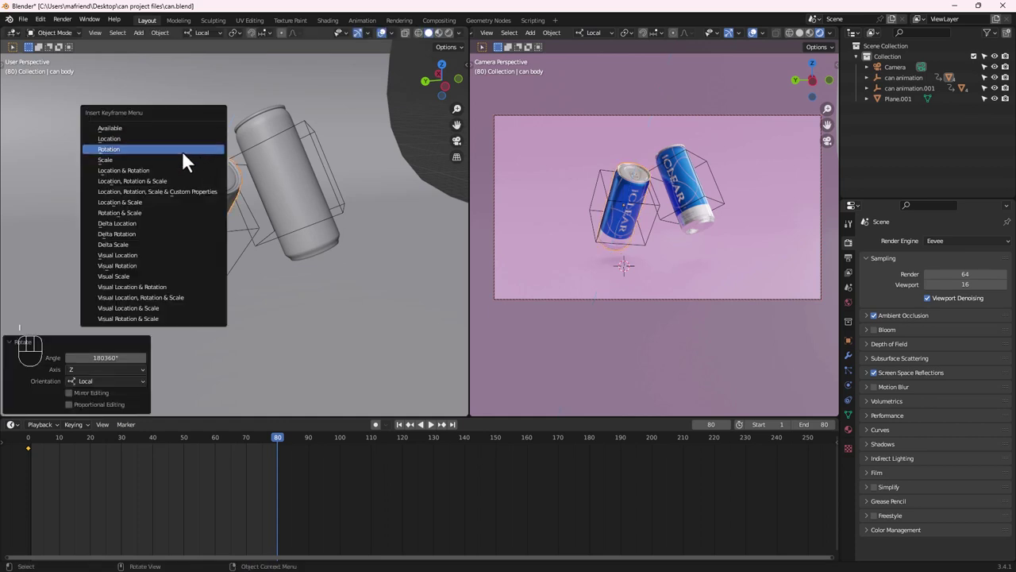
pyautogui.click(182, 150)
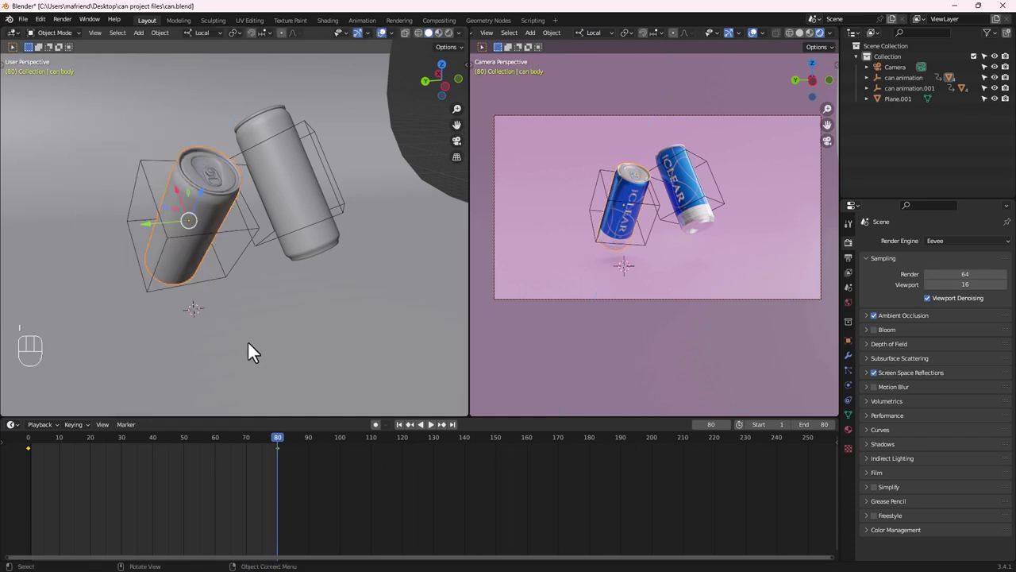
# Play the animation to check the can body's spin and undo its frame 80 Rotation keyframe
pyautogui.click(430, 424)
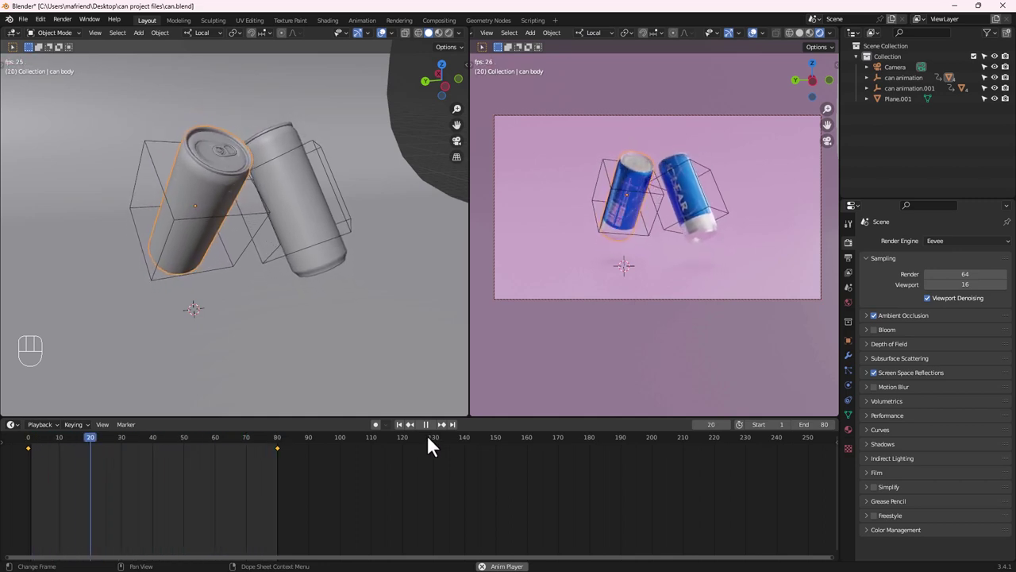
pyautogui.press('space')
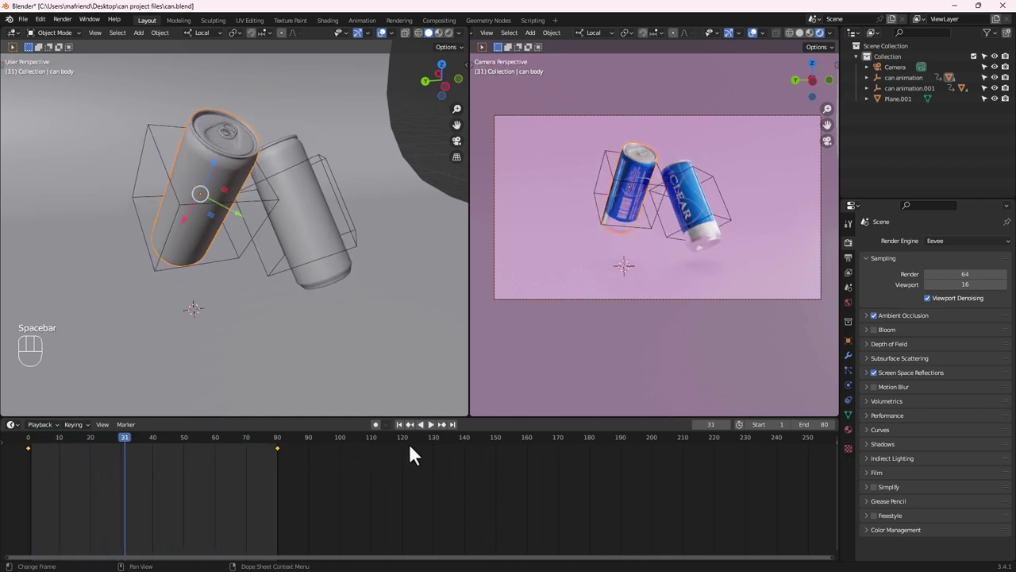
pyautogui.hotkey('ctrl', 'z')
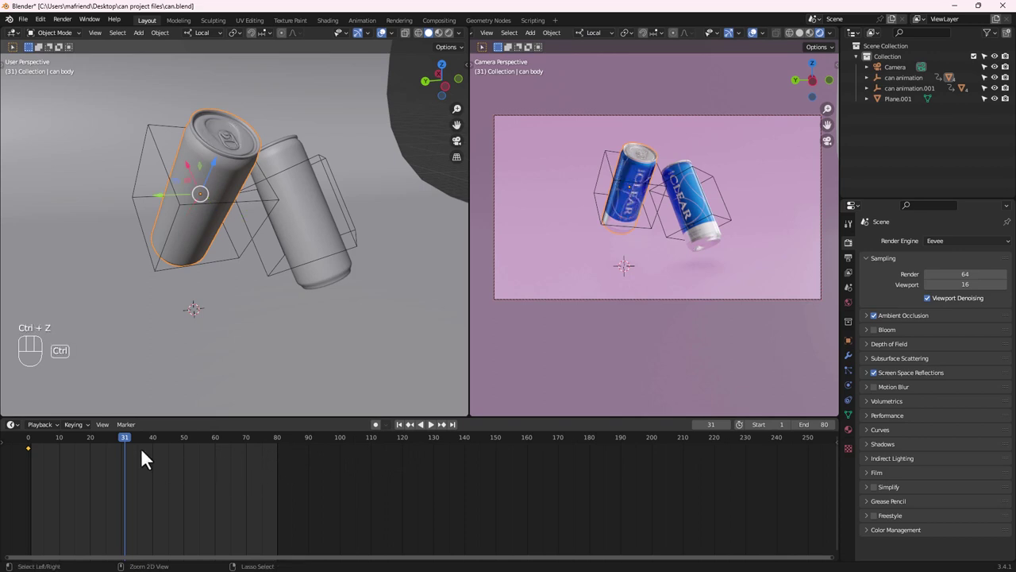
# At frame 80, rotate the can body 360° about its local Z axis, insert a Rotation keyframe and play back the spin
pyautogui.moveTo(124, 436); pyautogui.dragTo(278, 439)
pyautogui.press('r')
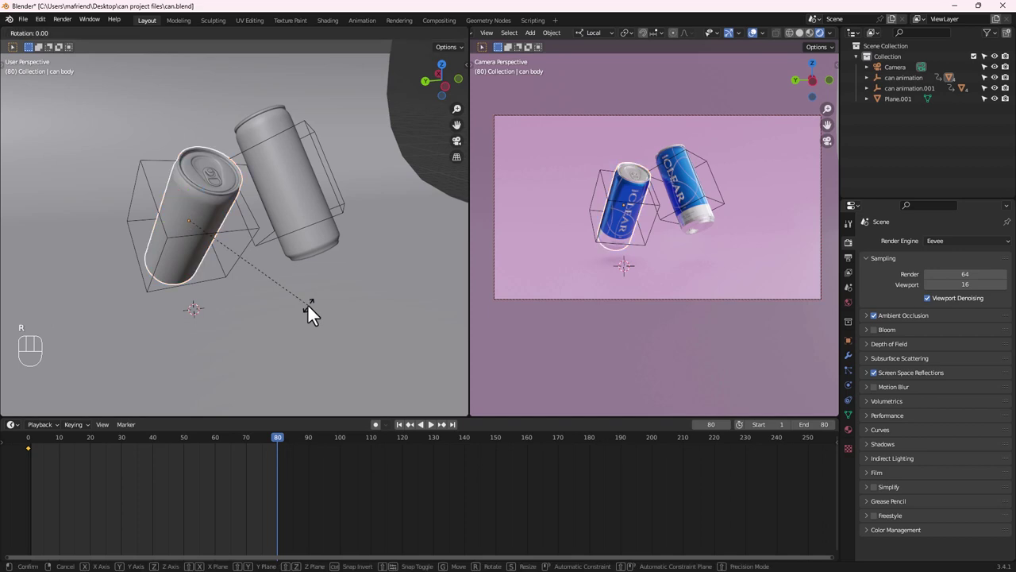
pyautogui.press('z')
pyautogui.press('z')
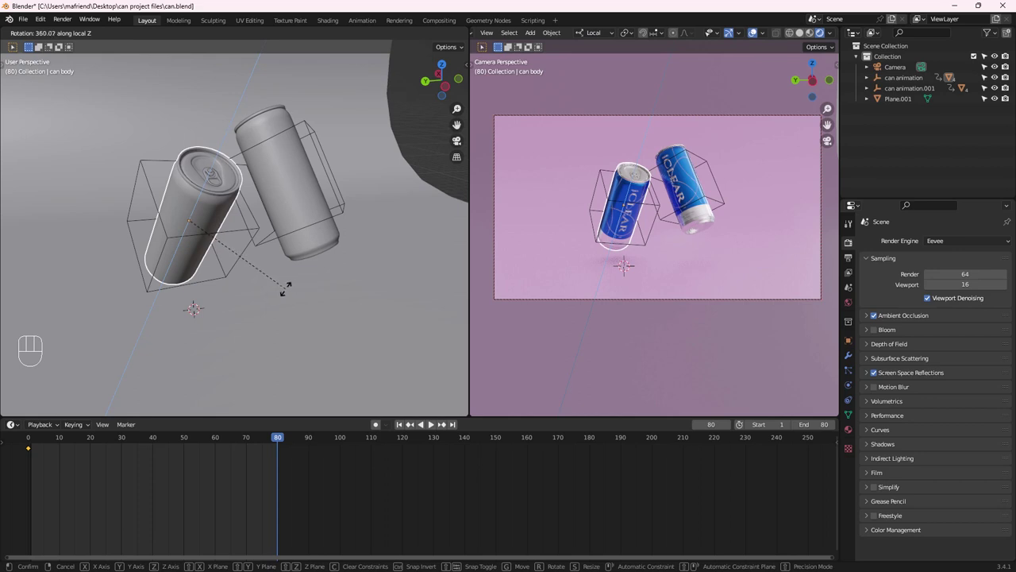
pyautogui.click(284, 289)
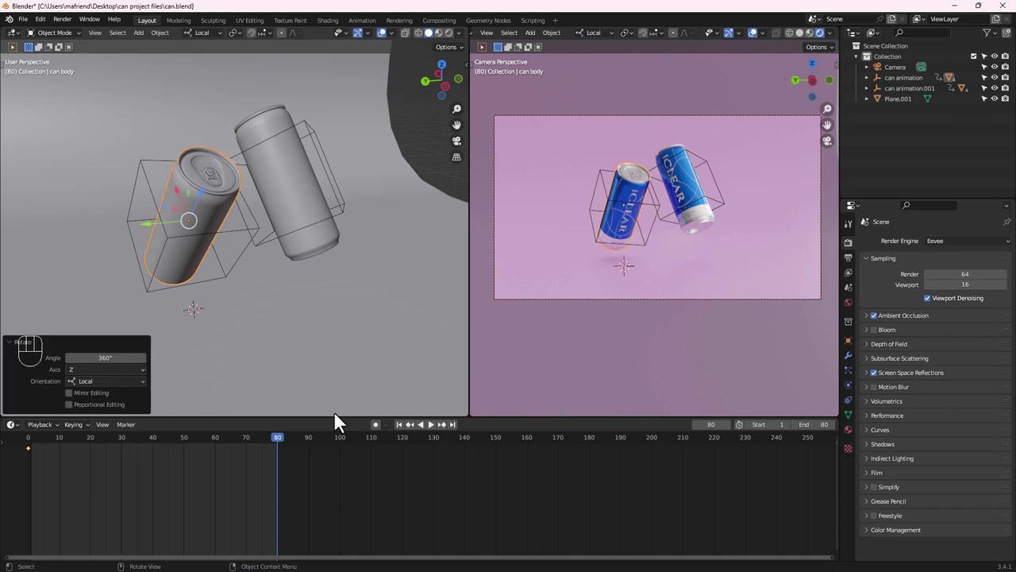
pyautogui.press('i')
pyautogui.click(287, 297)
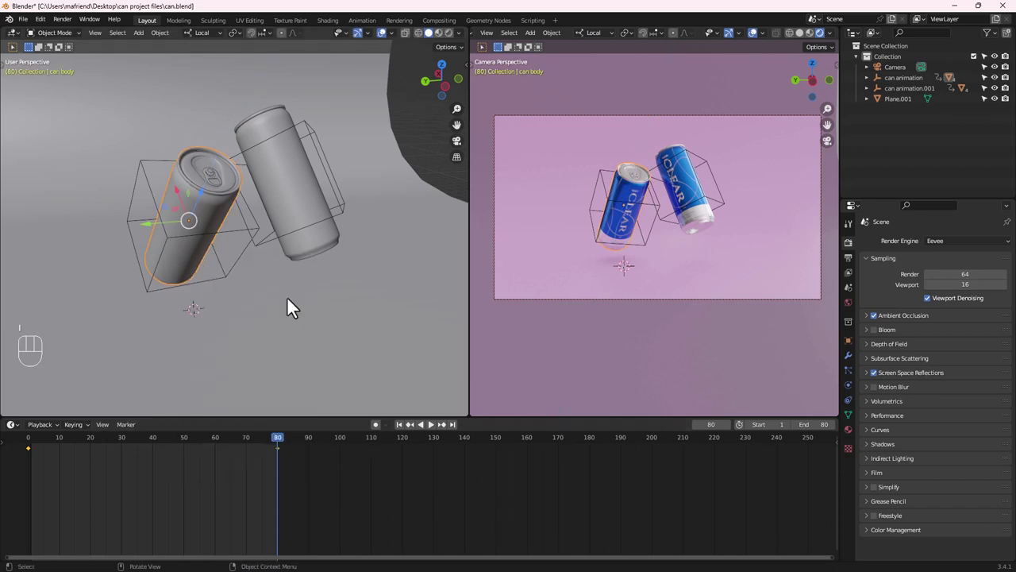
pyautogui.click(432, 423)
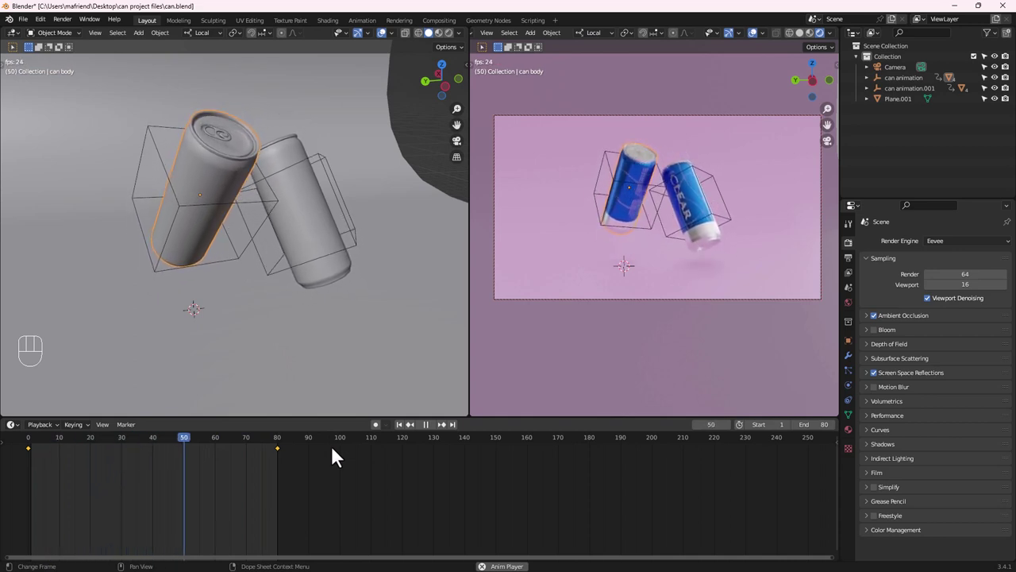
pyautogui.press('space')
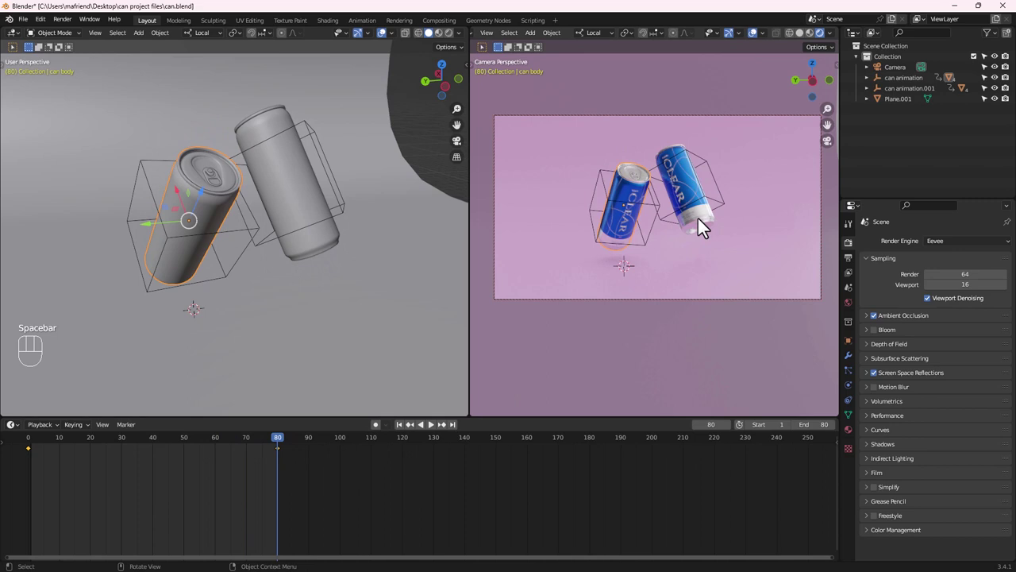
# Select can body.001, the can with its base facing the camera, and insert a Rotation keyframe for it at frame 0
pyautogui.click(287, 183)
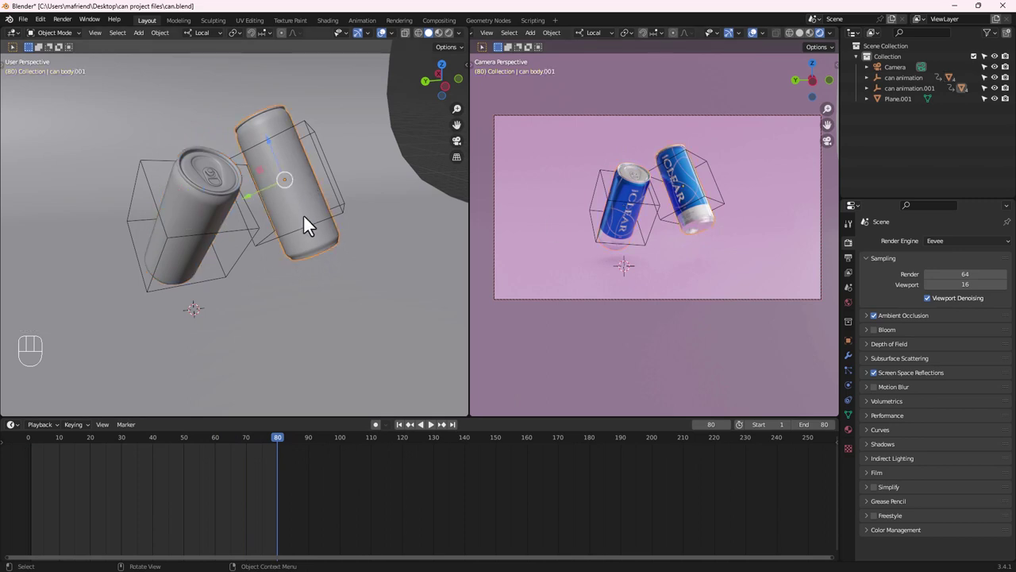
pyautogui.moveTo(279, 436); pyautogui.dragTo(8, 472)
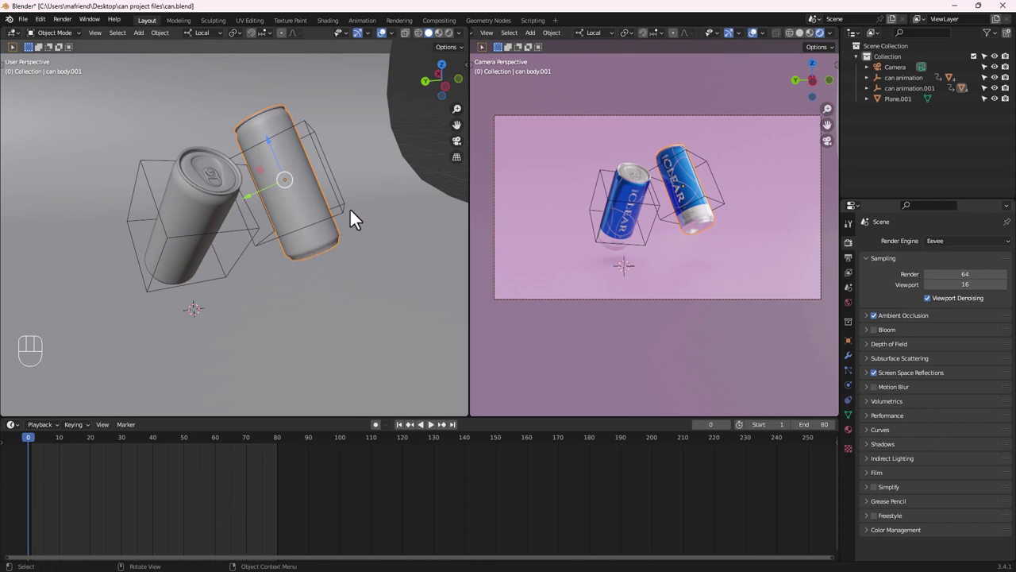
pyautogui.press('i')
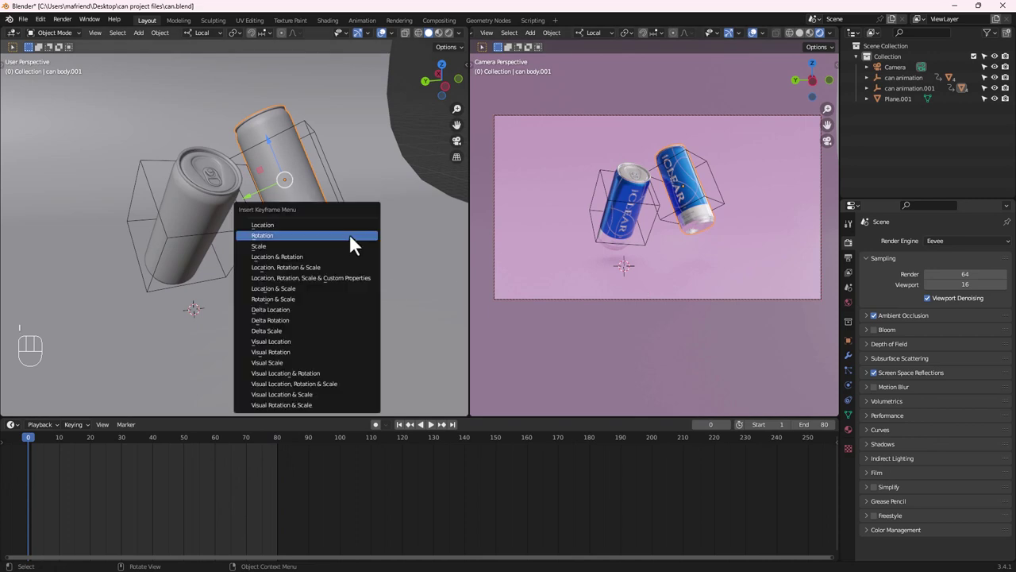
pyautogui.click(349, 233)
# At frame 80, rotate can body.001 by 360° about its local Z axis and insert a Rotation keyframe
pyautogui.moveTo(27, 437); pyautogui.dragTo(277, 426)
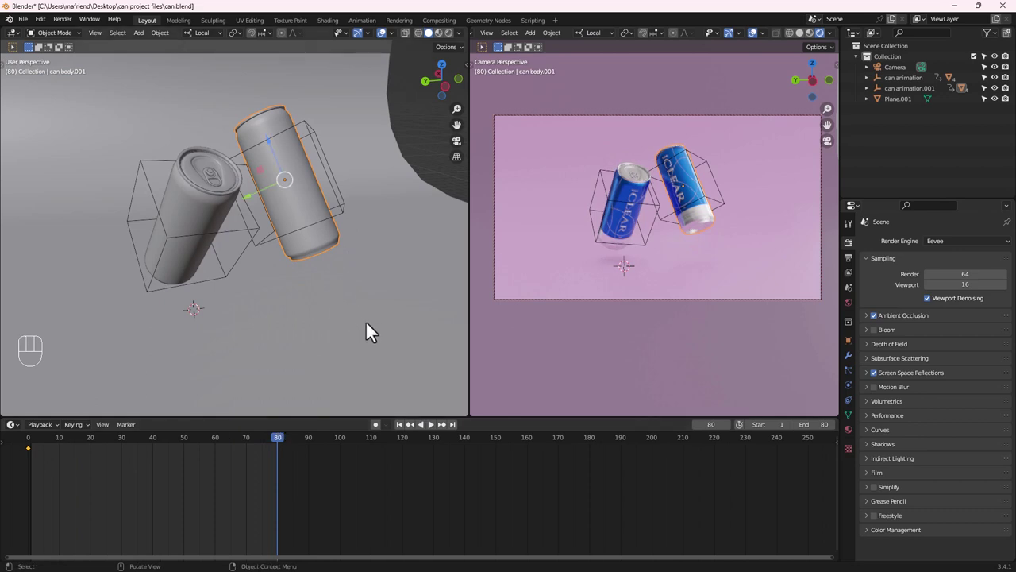
pyautogui.press('r')
pyautogui.press('z')
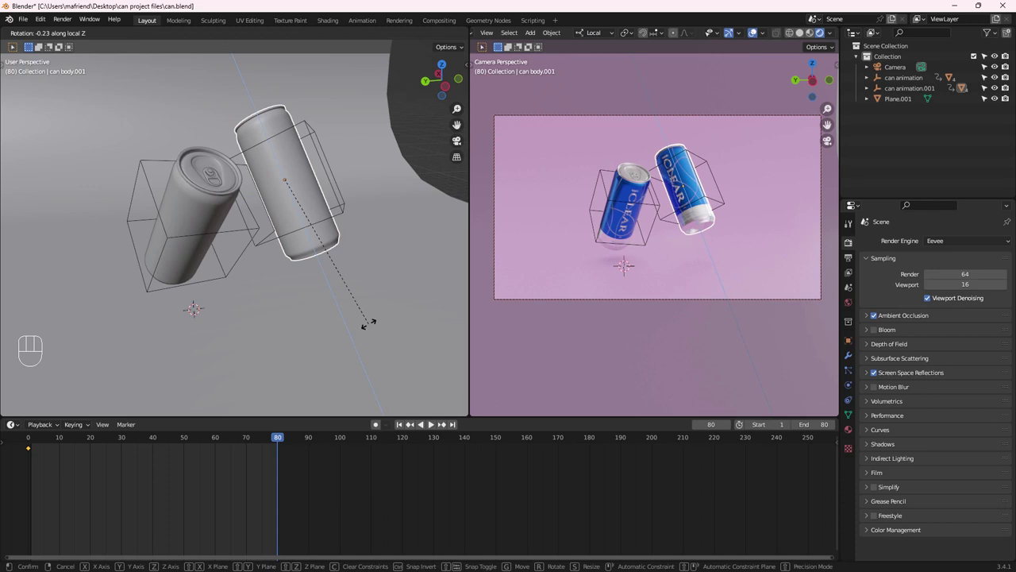
pyautogui.write('360')
pyautogui.press('Return')
pyautogui.press('i')
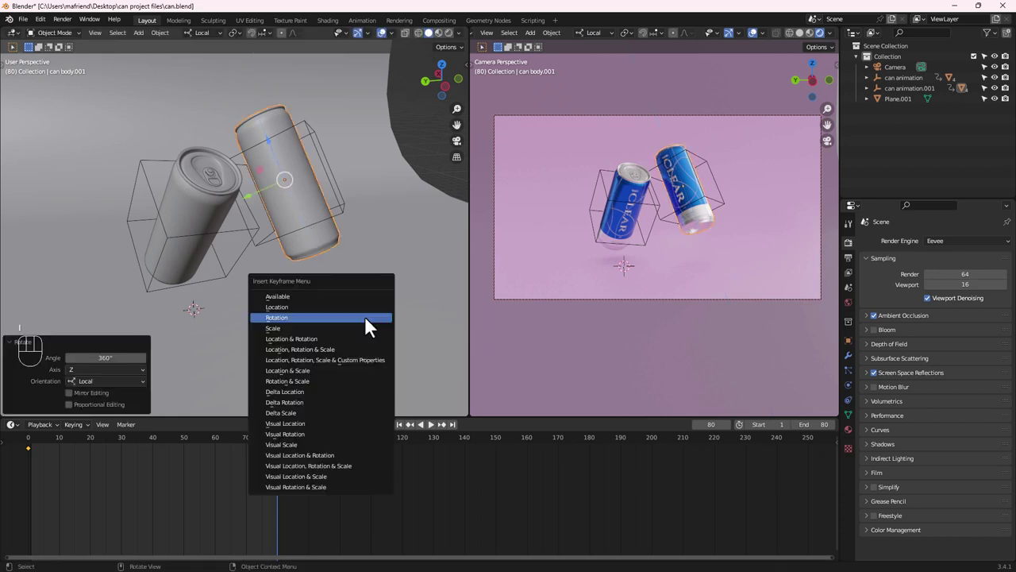
pyautogui.click(364, 318)
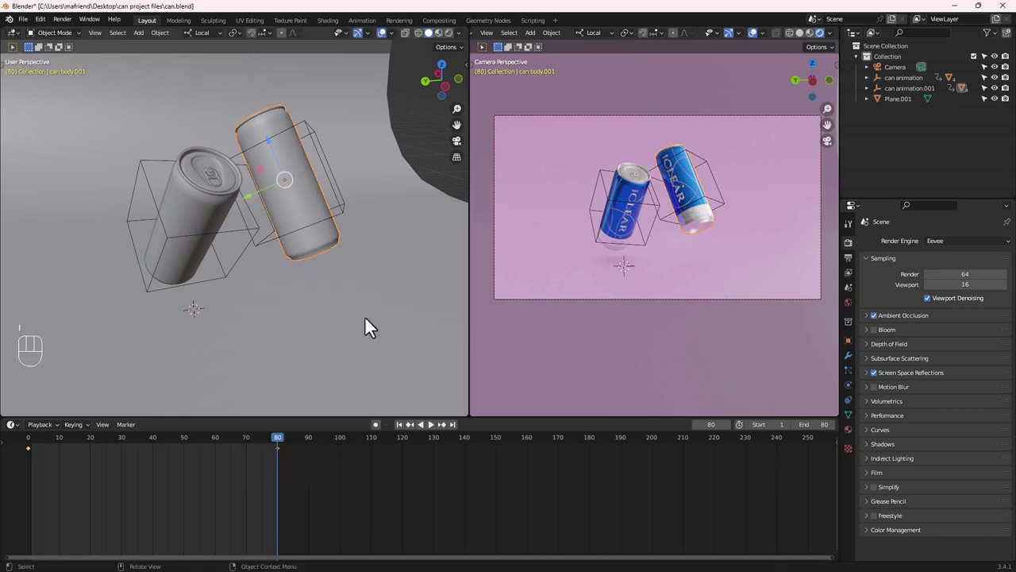
# Play the animation to compare both cans' spin and undo can body.001's frame 80 Rotation keyframe
pyautogui.click(431, 424)
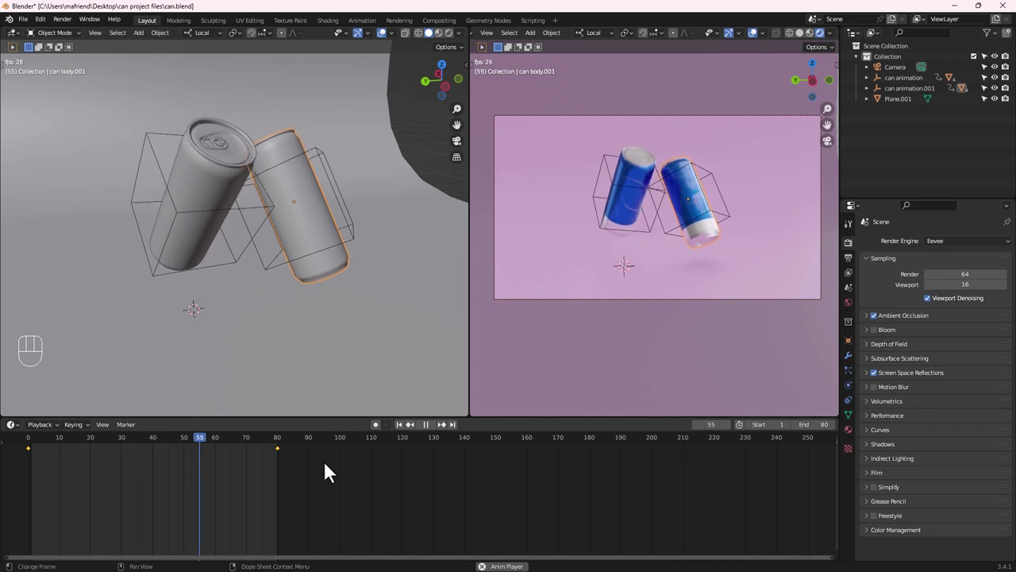
pyautogui.press('space')
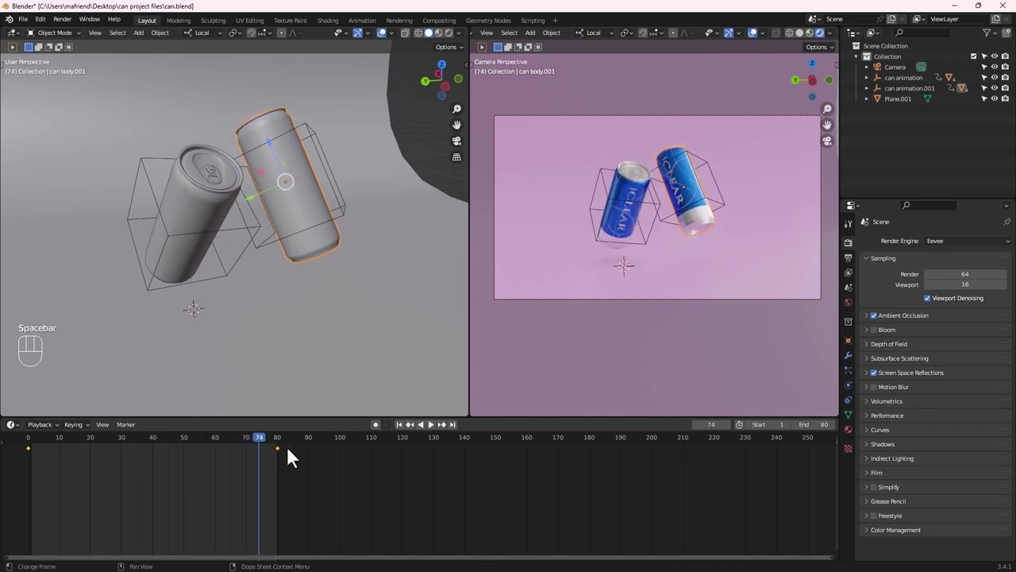
pyautogui.hotkey('ctrl', 'z')
pyautogui.press('space')
# At frame 80, rotate can body.001 by -360° about its local Z axis and insert a Rotation keyframe
pyautogui.moveTo(281, 437); pyautogui.dragTo(277, 438)
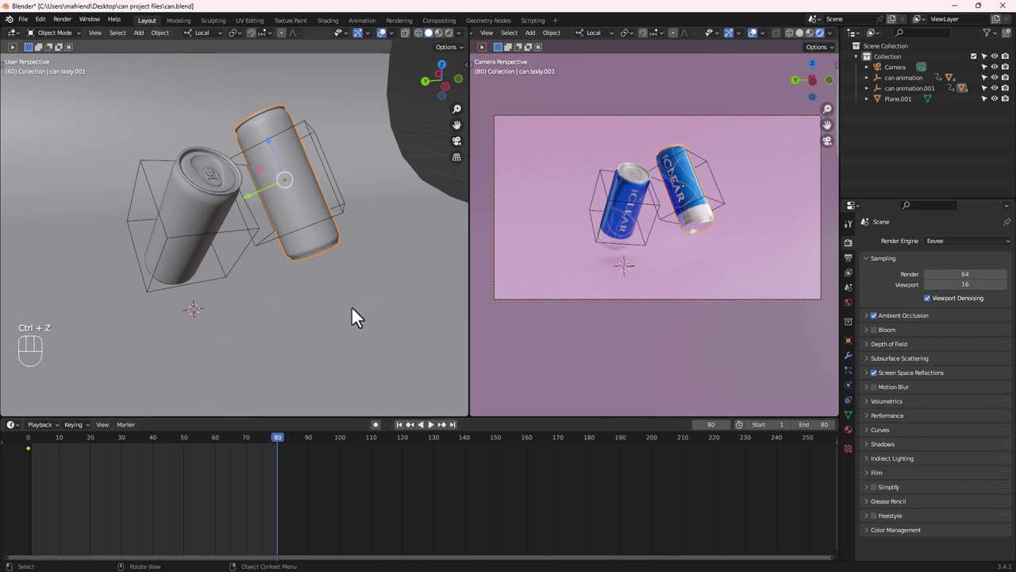
pyautogui.press('r')
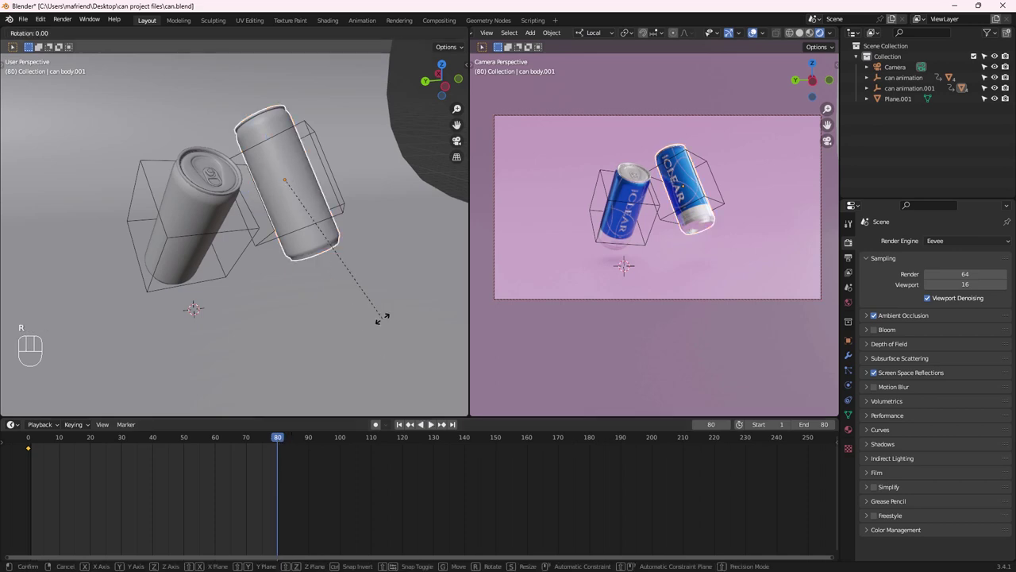
pyautogui.press('z')
pyautogui.press('z')
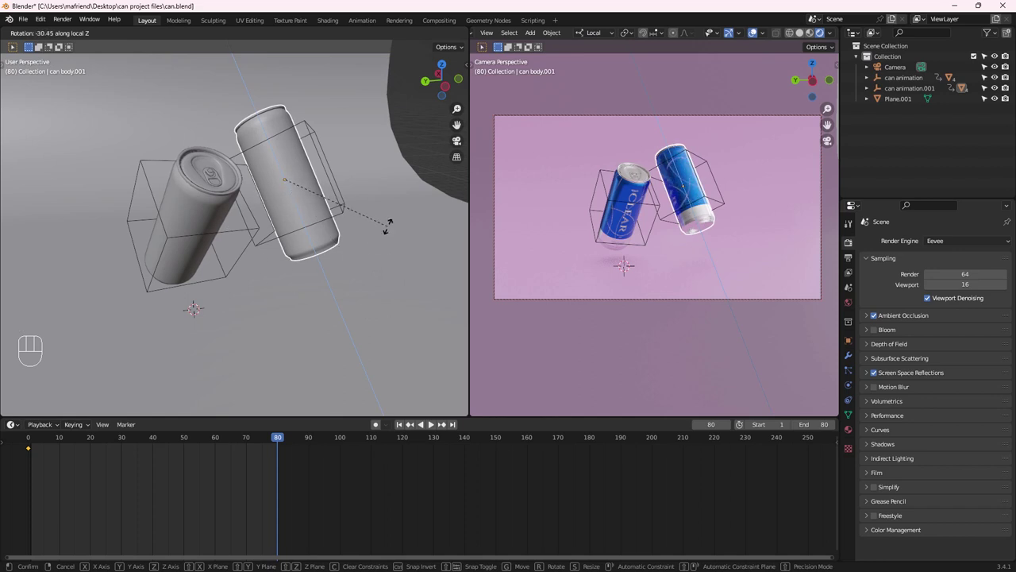
pyautogui.write('-360')
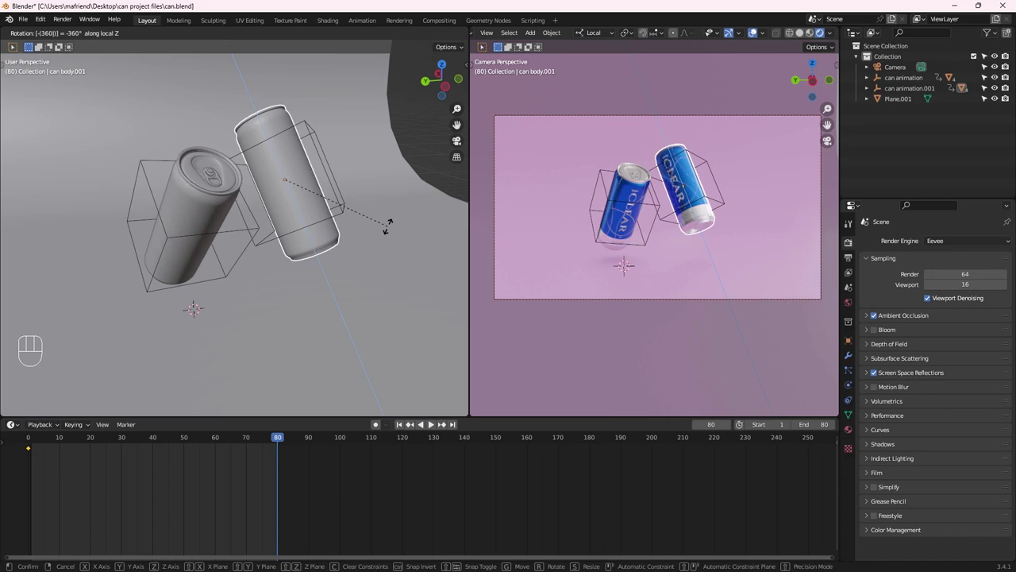
pyautogui.press('Return')
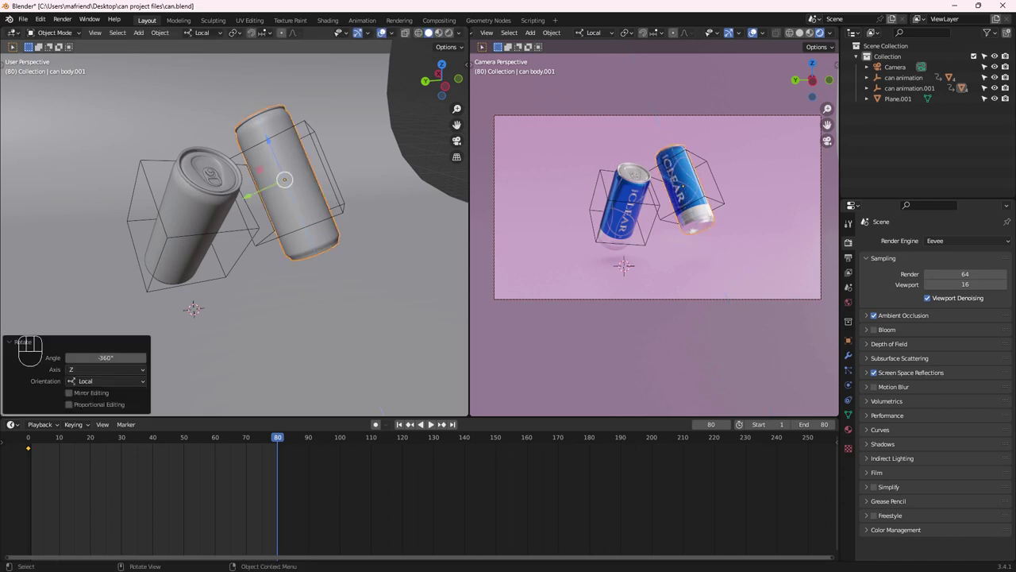
pyautogui.press('i')
pyautogui.click(317, 226)
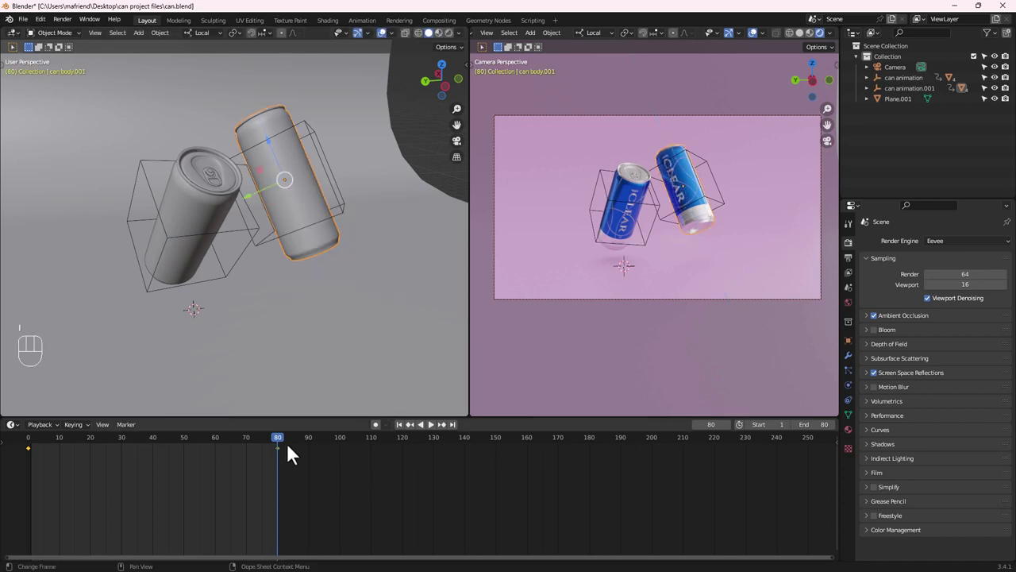
# Play the animation to check both spinning cans, then return to frame 0 and save can.blend
pyautogui.click(428, 424)
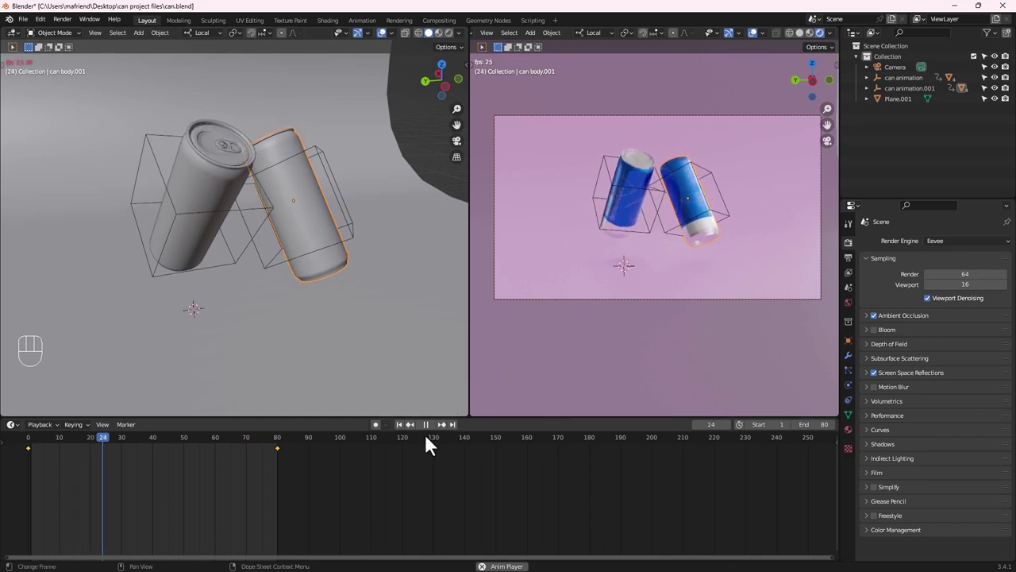
pyautogui.press('space')
pyautogui.moveTo(83, 435); pyautogui.dragTo(28, 436)
pyautogui.press('ctrl')
pyautogui.hotkey('ctrl', 's')
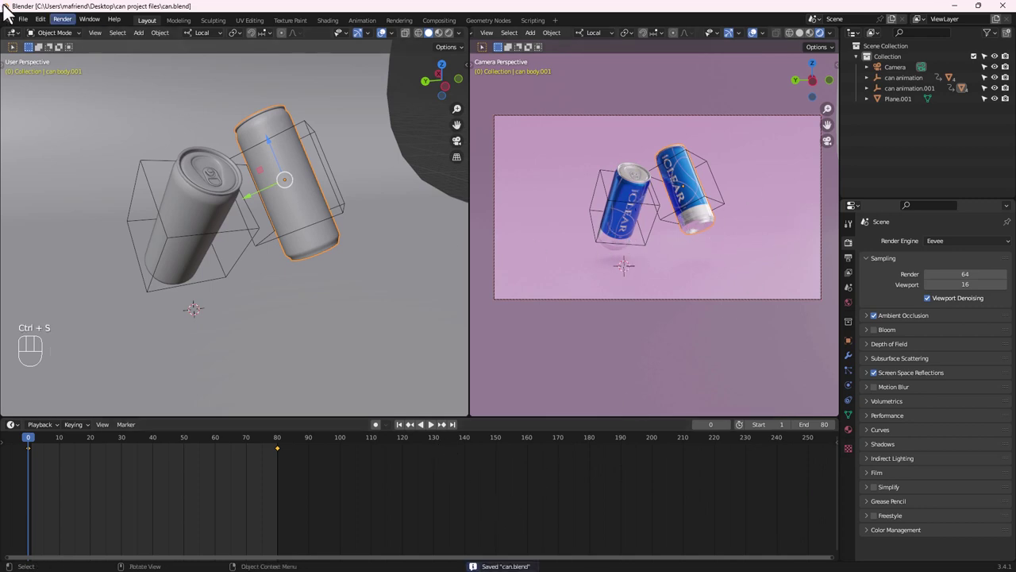
# Keep Eevee as the render engine, render the current frame as a still image to inspect it, and close the result
pyautogui.click(958, 242)
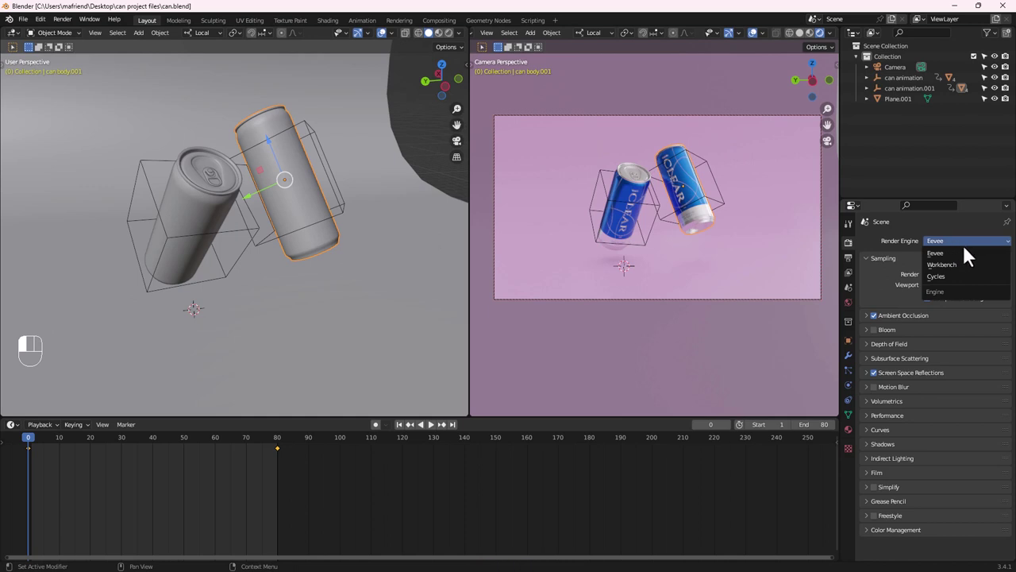
pyautogui.click(965, 251)
pyautogui.click(61, 20)
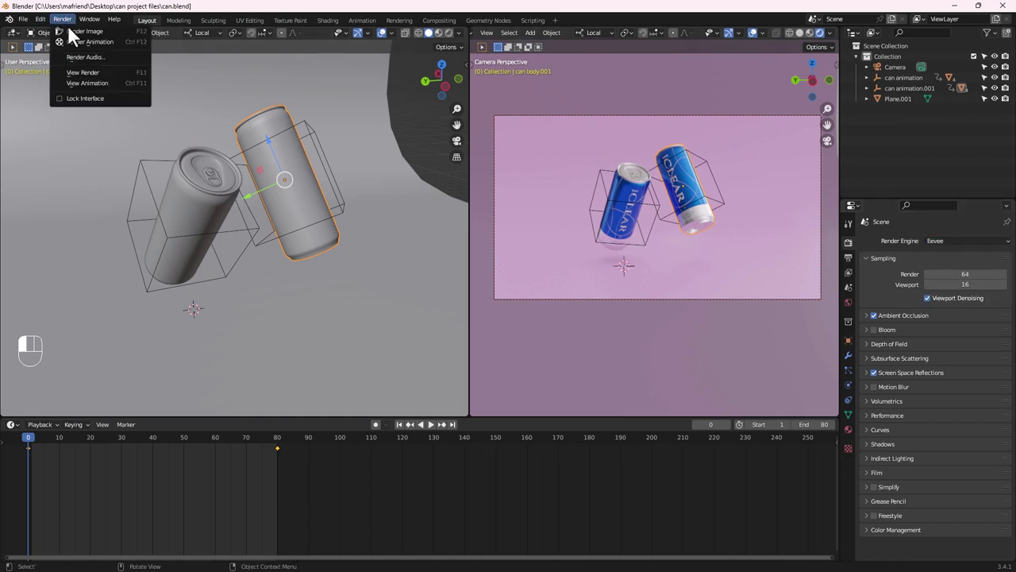
pyautogui.click(77, 30)
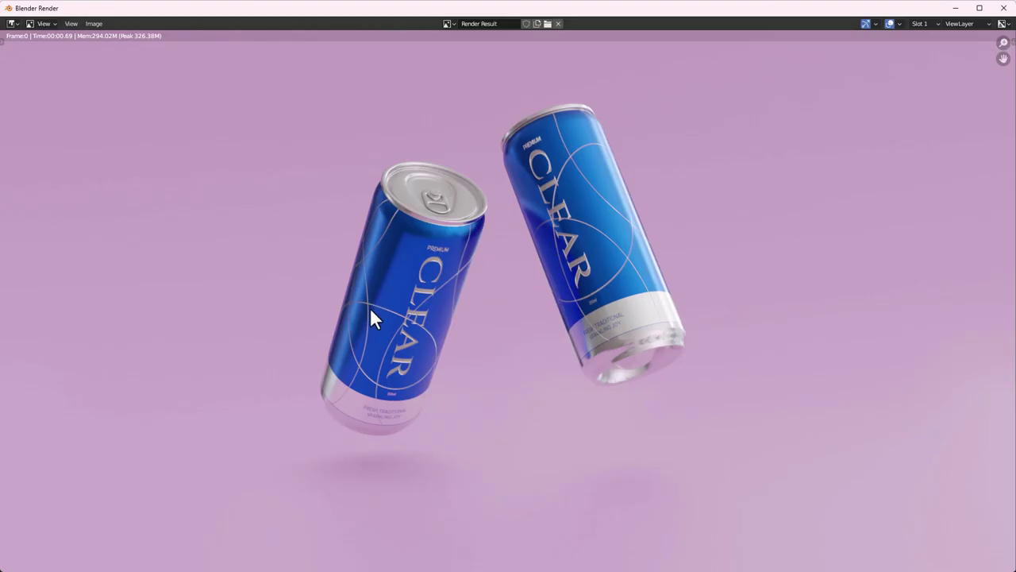
pyautogui.click(1007, 7)
# Render the current frame with Cycles on the GPU for comparison and set the render engine back to Eevee
pyautogui.click(944, 241)
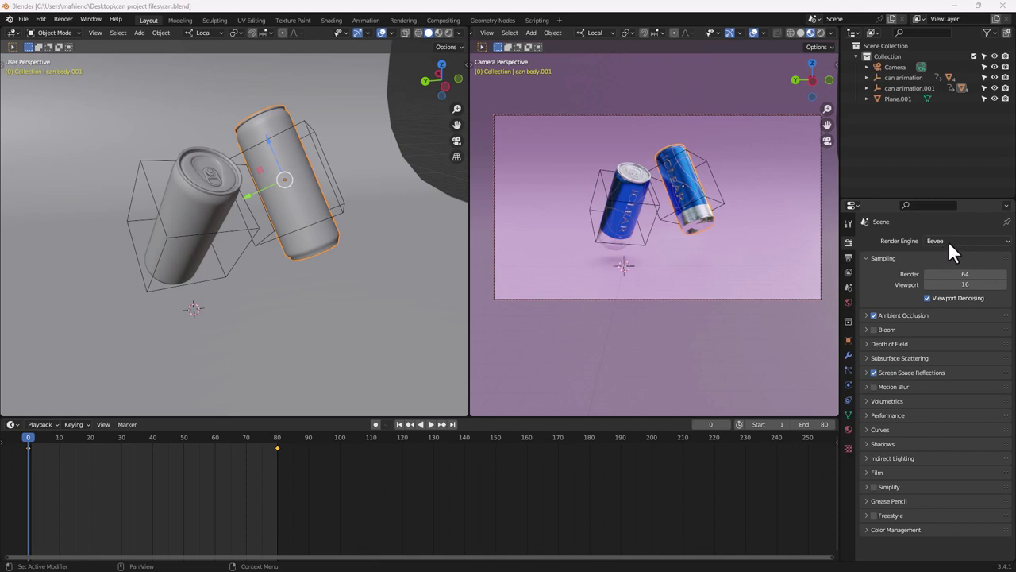
pyautogui.click(948, 241)
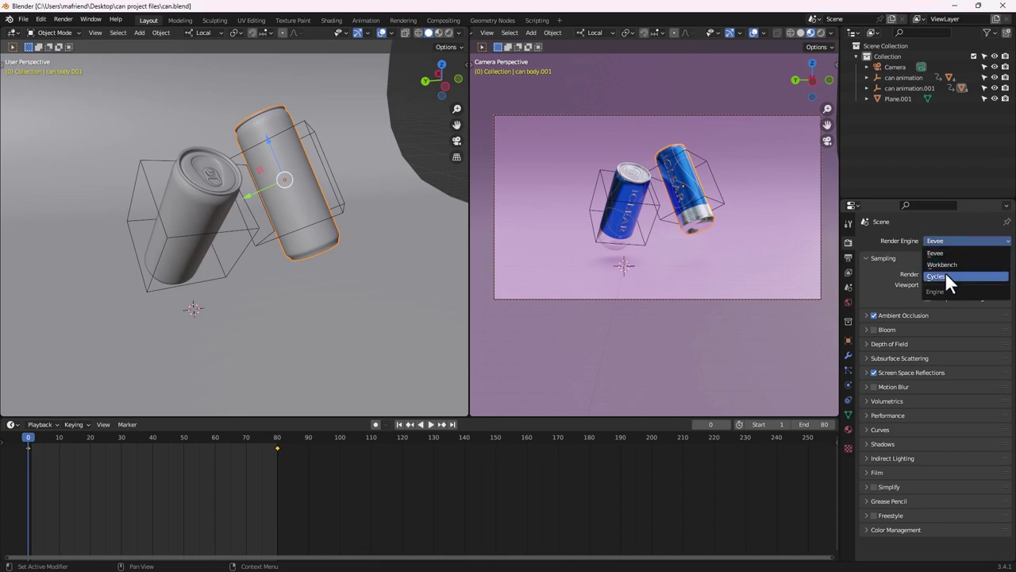
pyautogui.click(946, 275)
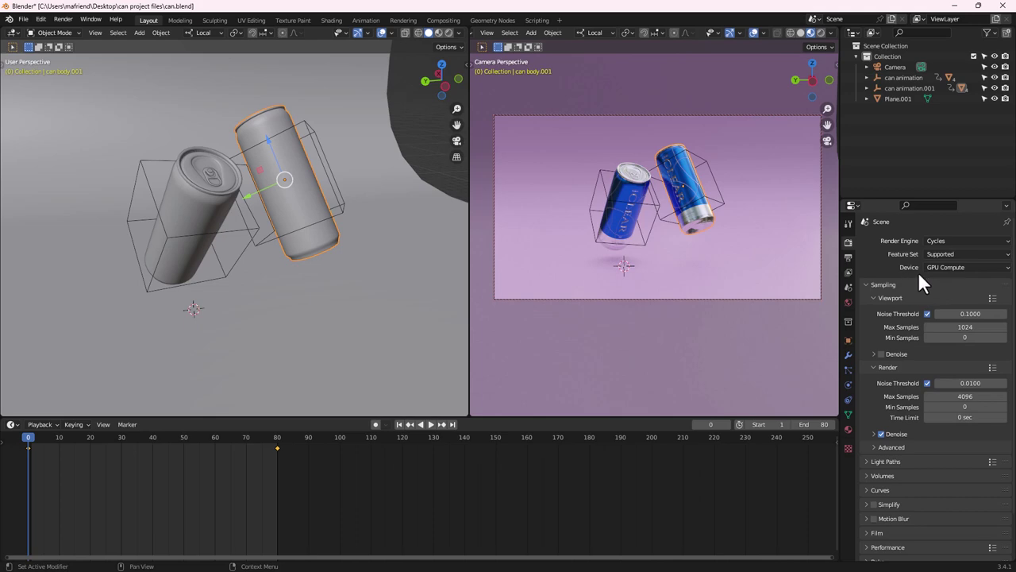
pyautogui.click(63, 19)
pyautogui.click(83, 34)
pyautogui.click(938, 240)
pyautogui.click(937, 252)
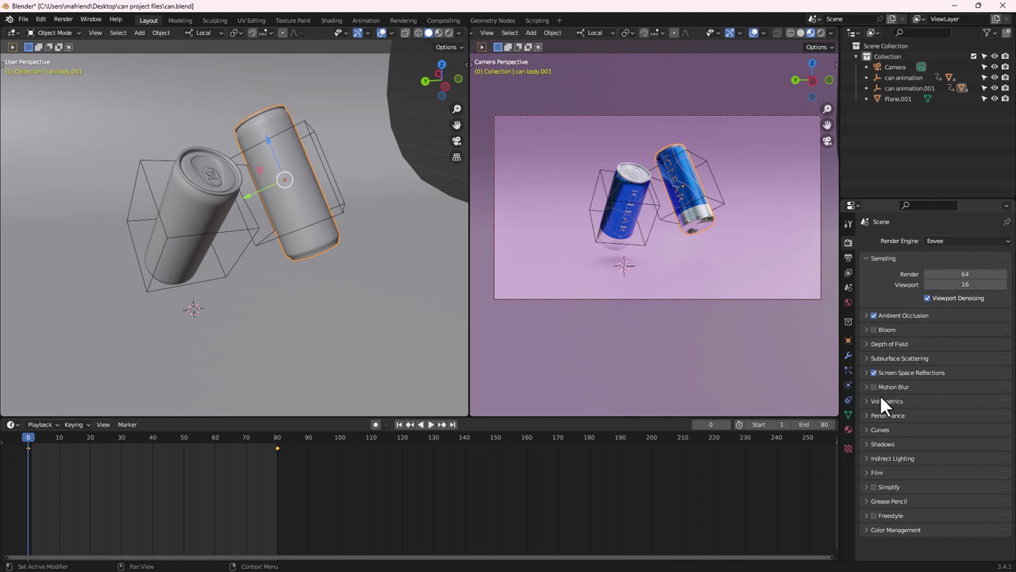
# Enable Motion Blur and set the color management Look to Medium High Contrast after trying High Contrast
pyautogui.click(867, 344)
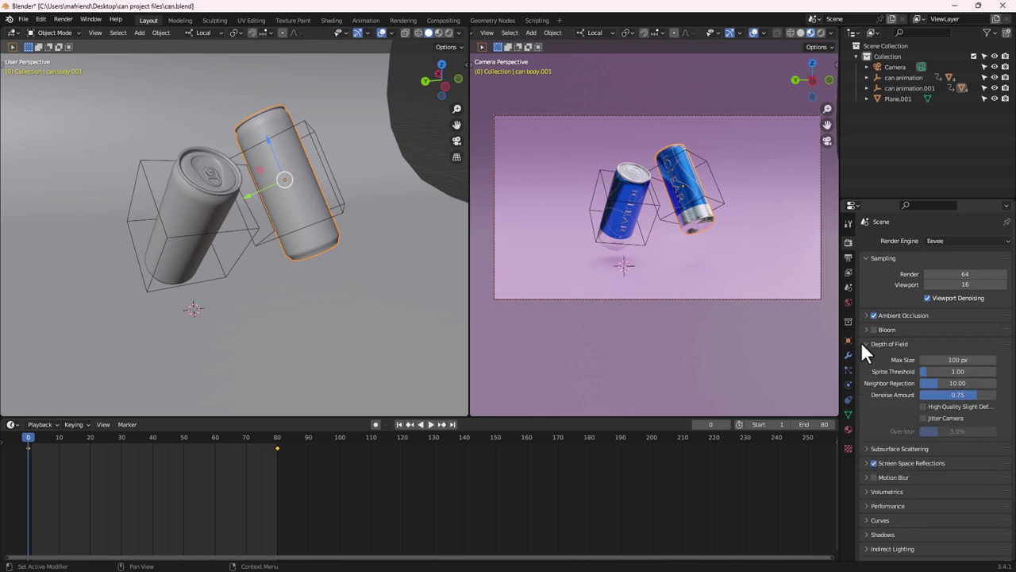
pyautogui.click(866, 346)
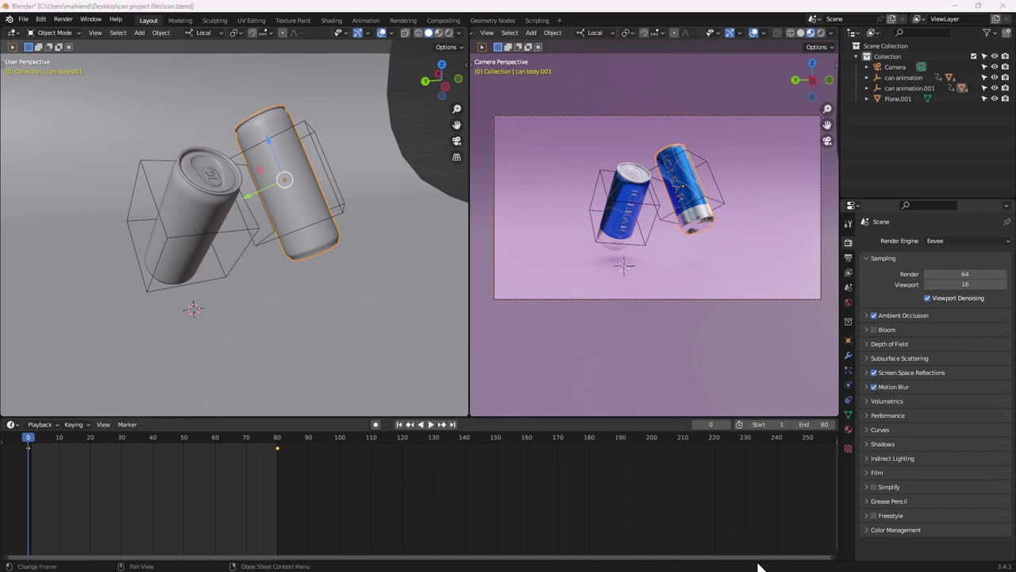
pyautogui.click(866, 528)
pyautogui.scroll(-3, 905, 539)
pyautogui.scroll(1, 899, 492)
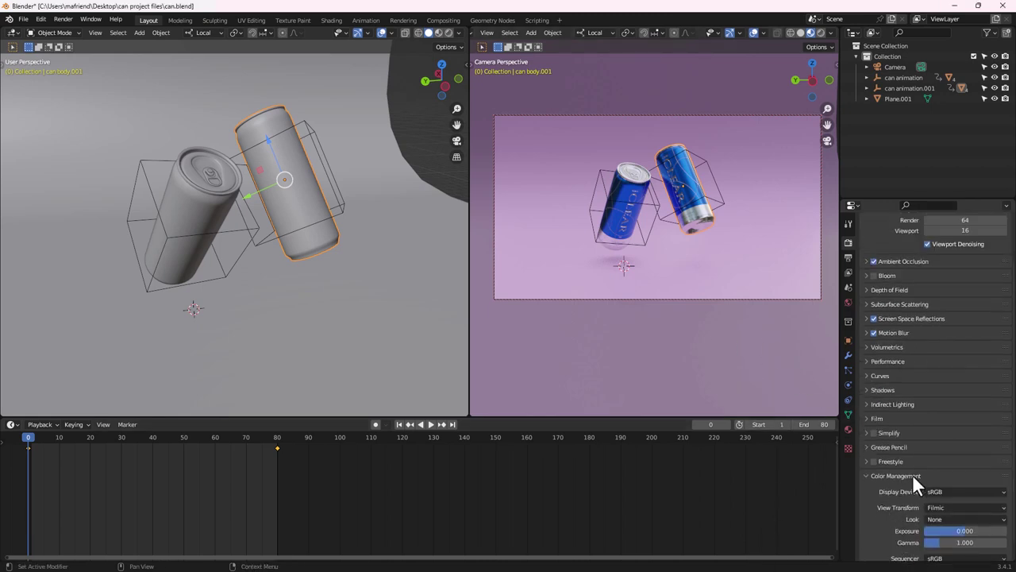
pyautogui.click(959, 519)
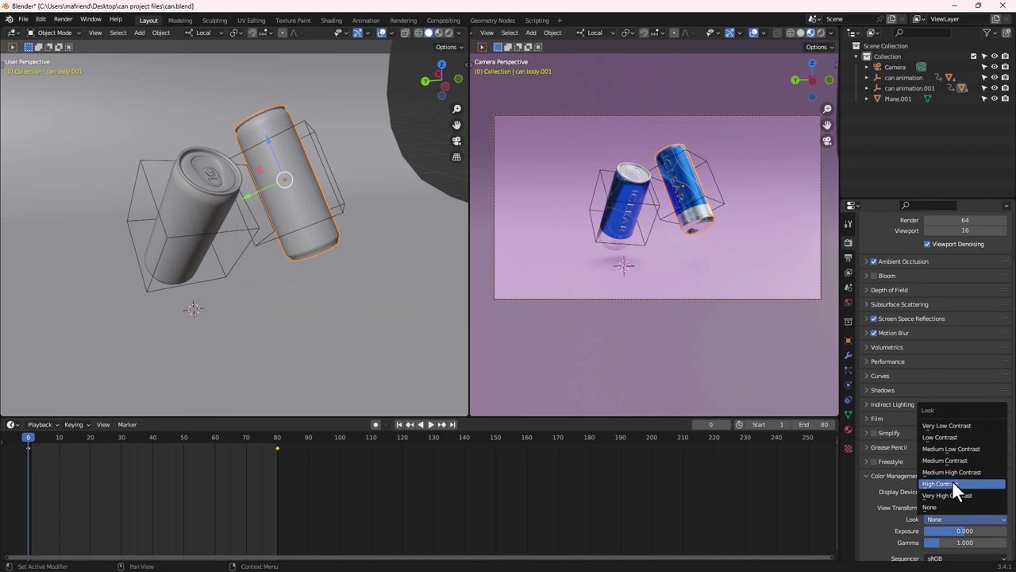
pyautogui.click(951, 484)
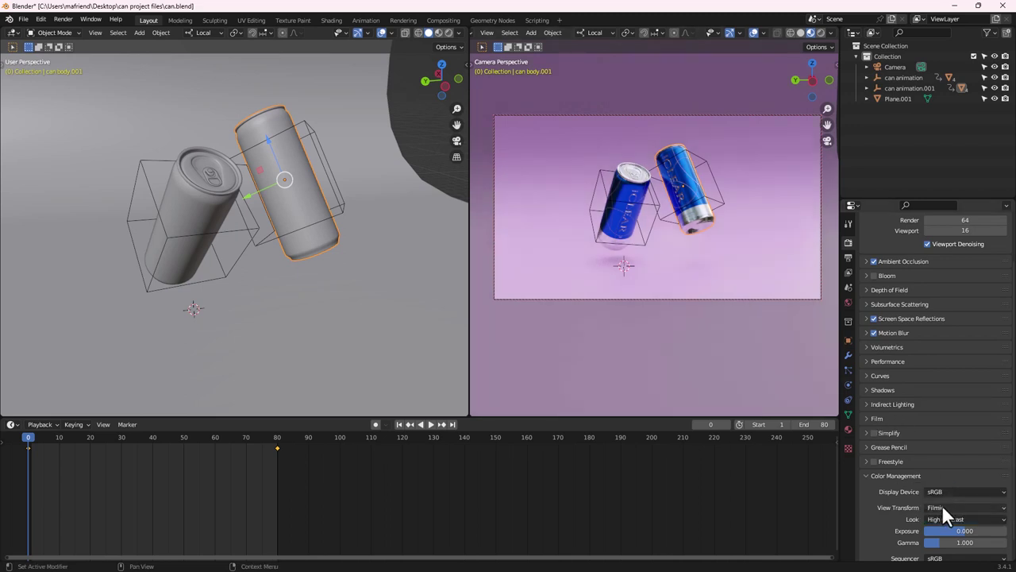
pyautogui.click(941, 518)
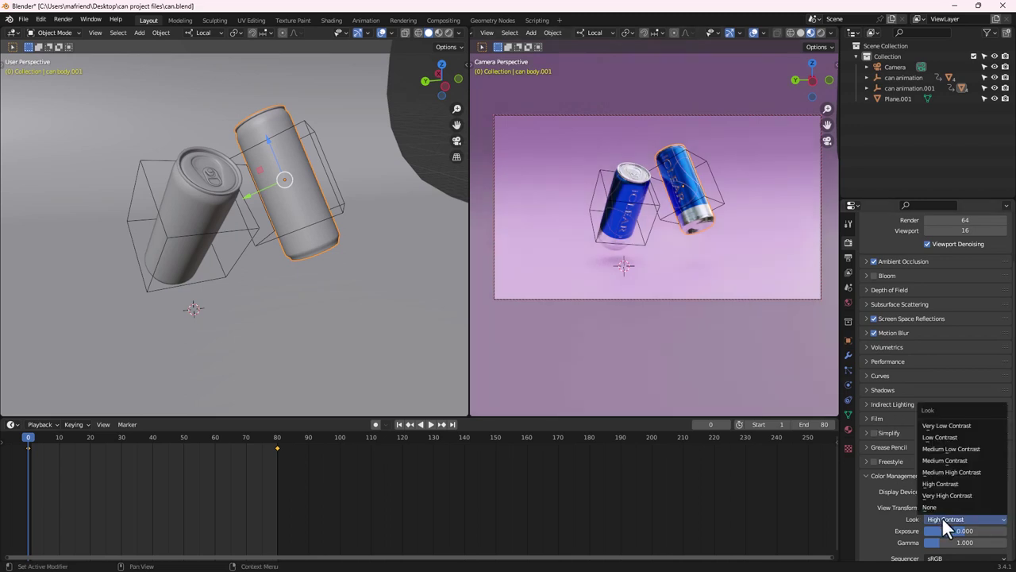
pyautogui.click(942, 471)
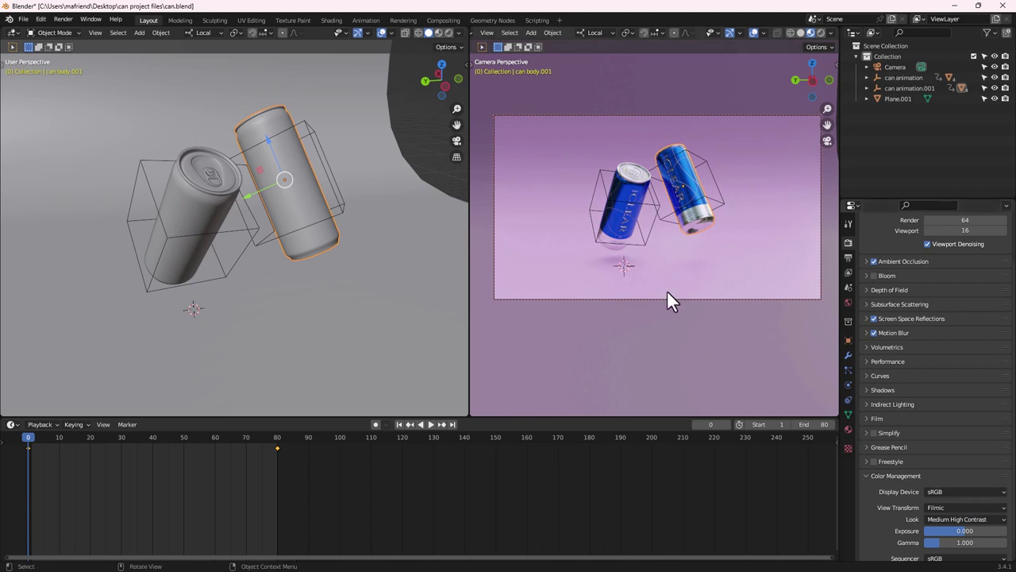
# Select the backdrop Plane.001, enlarge the timeline area and switch that area to the Shader Editor
pyautogui.scroll(-5, 337, 318)
pyautogui.click(322, 341)
pyautogui.moveTo(269, 416); pyautogui.dragTo(238, 337)
pyautogui.click(12, 346)
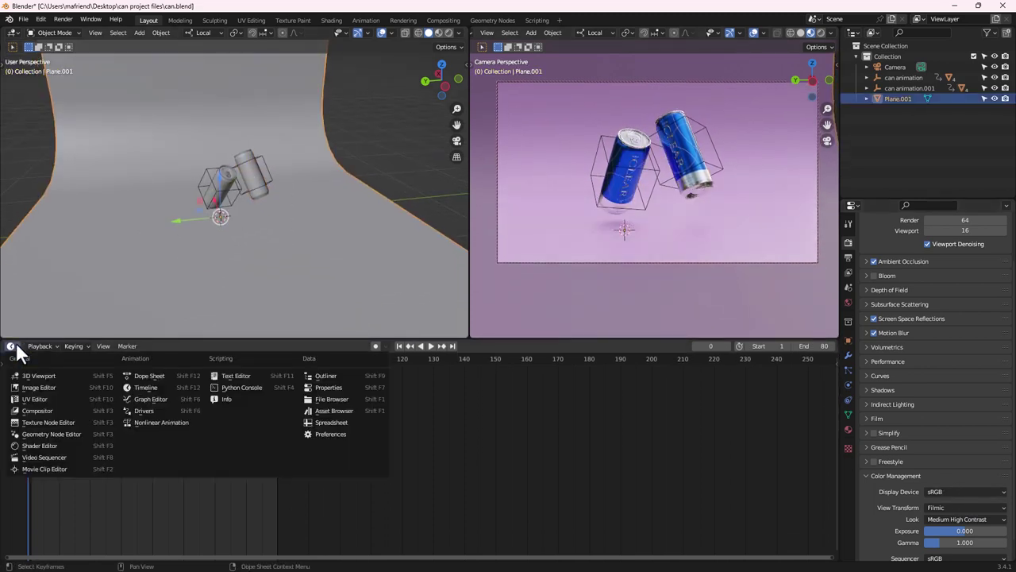
pyautogui.click(44, 446)
# Change the Base Color of the backdrop's Principled BSDF from pink to a pale lavender
pyautogui.moveTo(525, 403); pyautogui.dragTo(481, 451, button='middle')
pyautogui.click(476, 442)
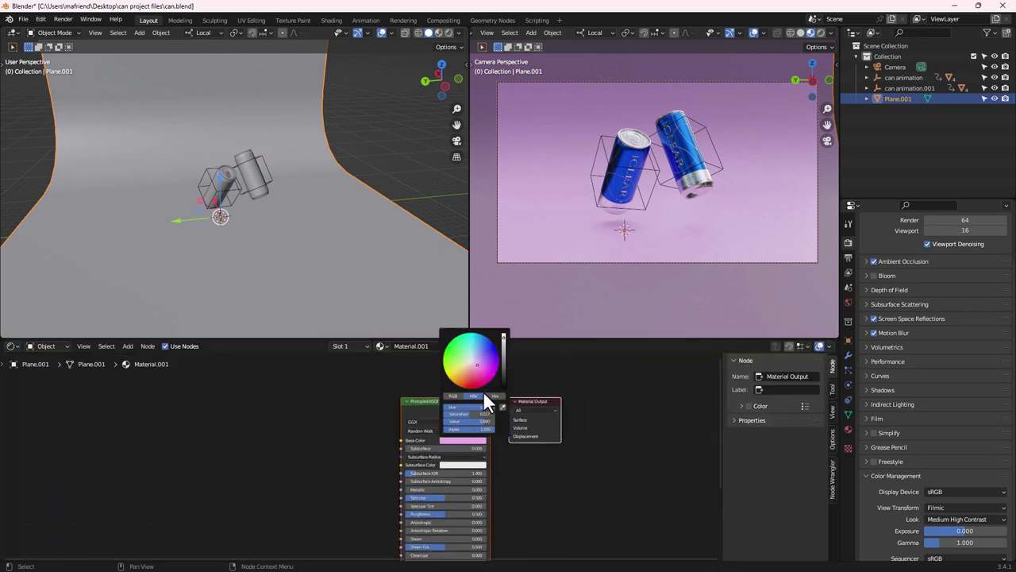
pyautogui.moveTo(477, 359); pyautogui.dragTo(477, 359)
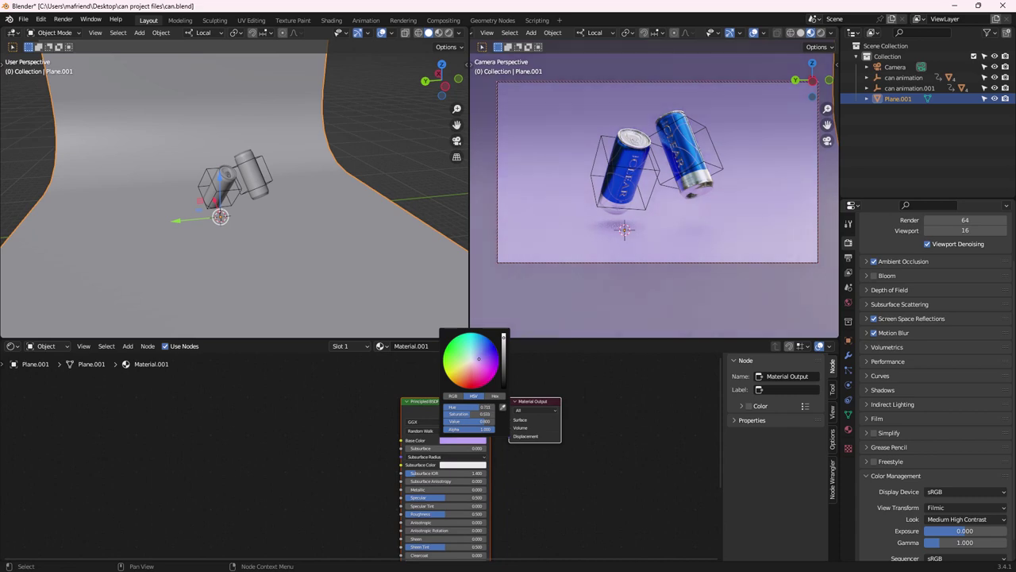
# Add an area light and raise it about 54 cm along Z above the cans
pyautogui.moveTo(377, 278); pyautogui.dragTo(235, 220, button='middle')
pyautogui.hotkey('shift', 'a')
pyautogui.moveTo(237, 219)
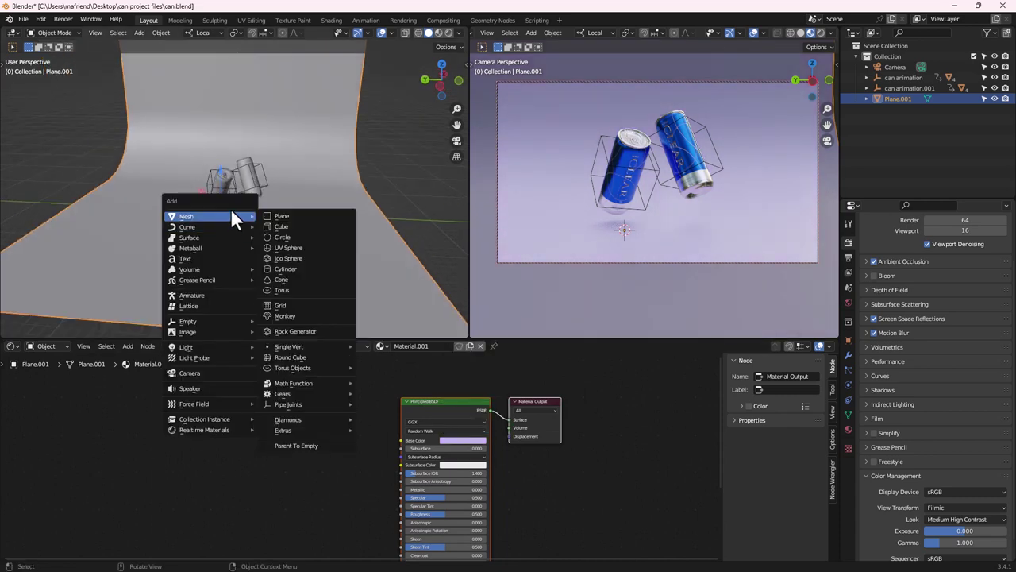
pyautogui.moveTo(237, 348)
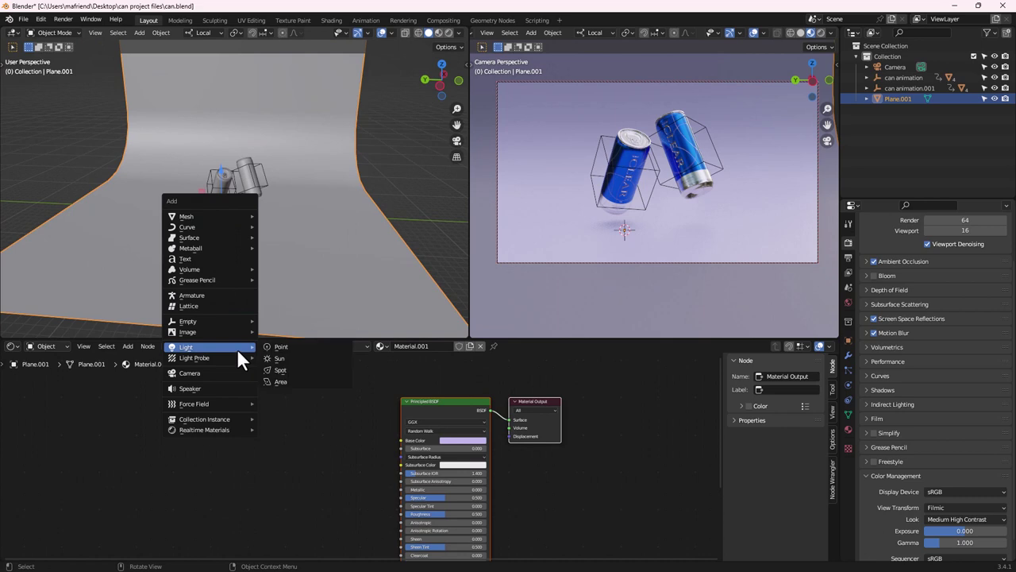
pyautogui.click(293, 380)
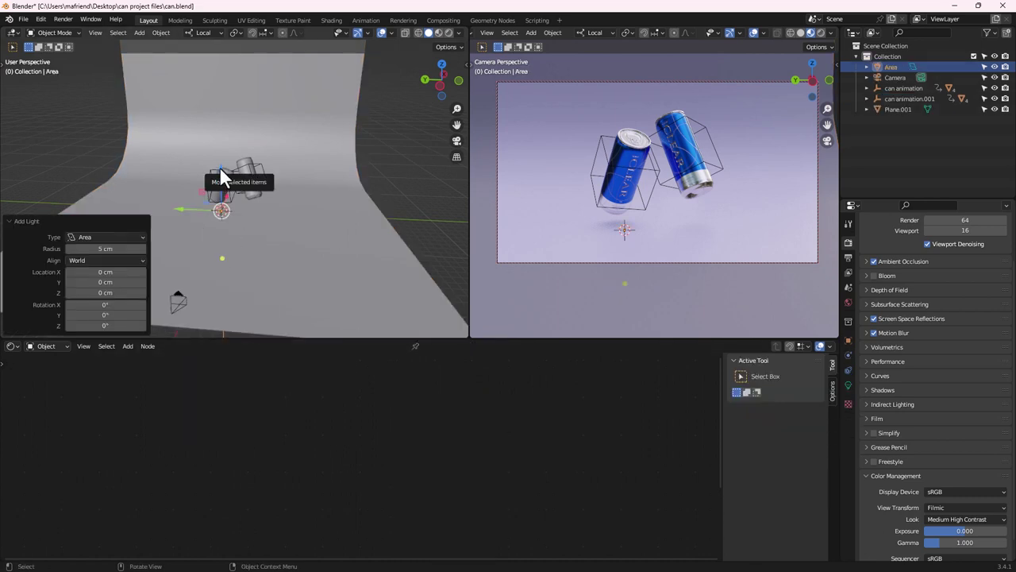
pyautogui.press('g')
pyautogui.press('z')
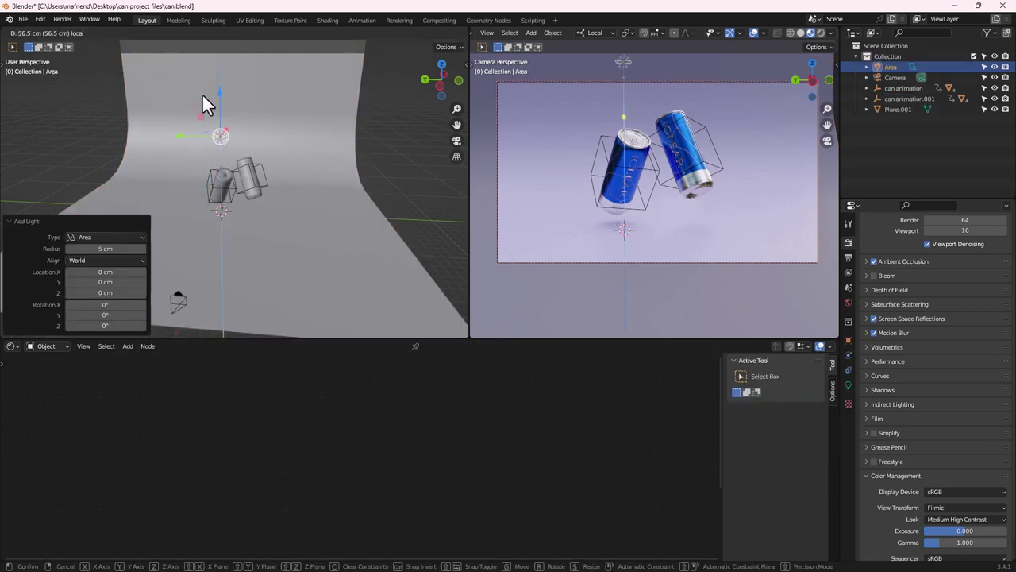
pyautogui.click(201, 92)
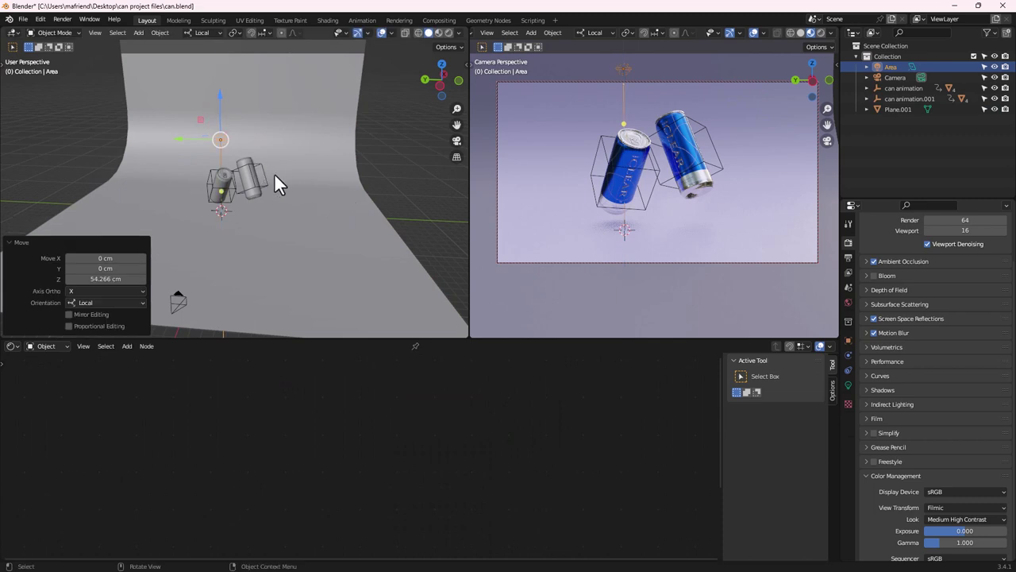
# Scale the area light up about 5.6 times and set its power to 100 W
pyautogui.scroll(3, 266, 170)
pyautogui.press('s')
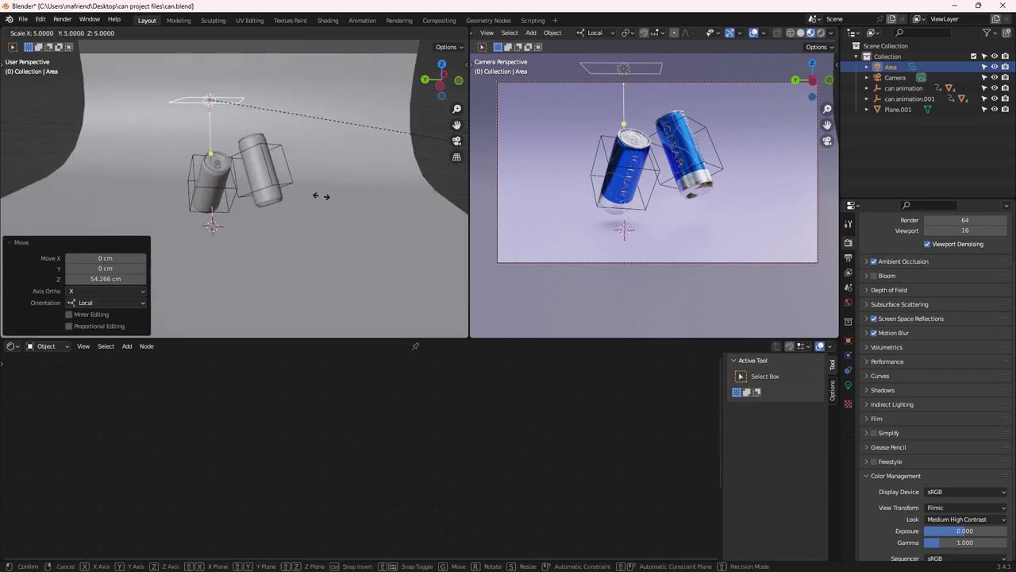
pyautogui.click(381, 198)
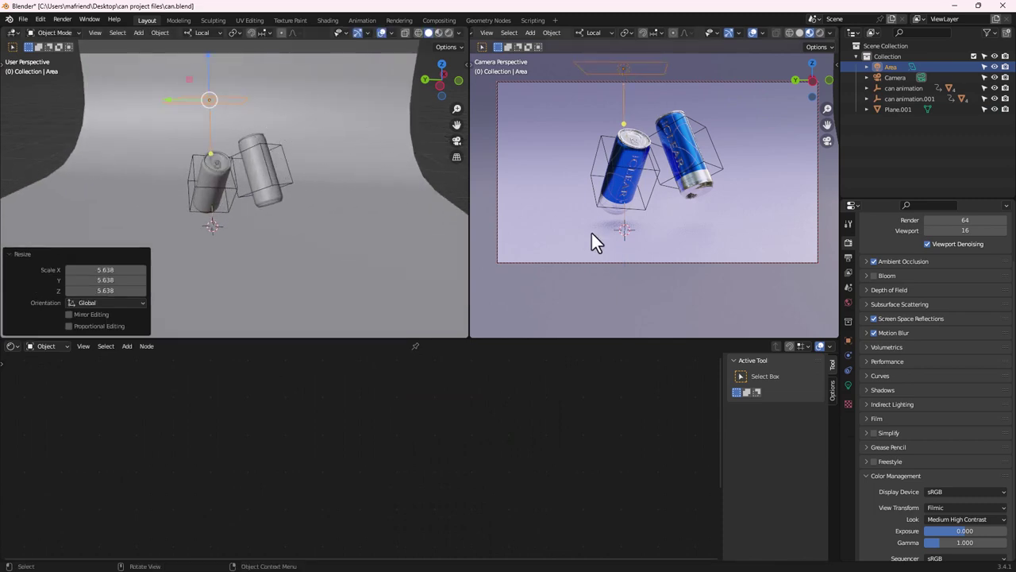
pyautogui.click(847, 381)
pyautogui.click(947, 313)
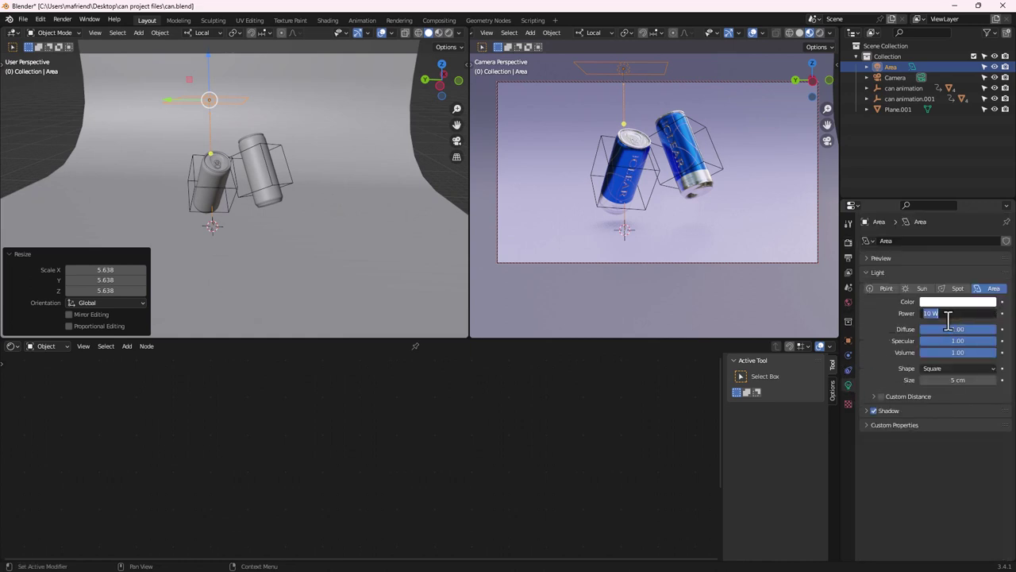
pyautogui.write('100')
pyautogui.press('Return')
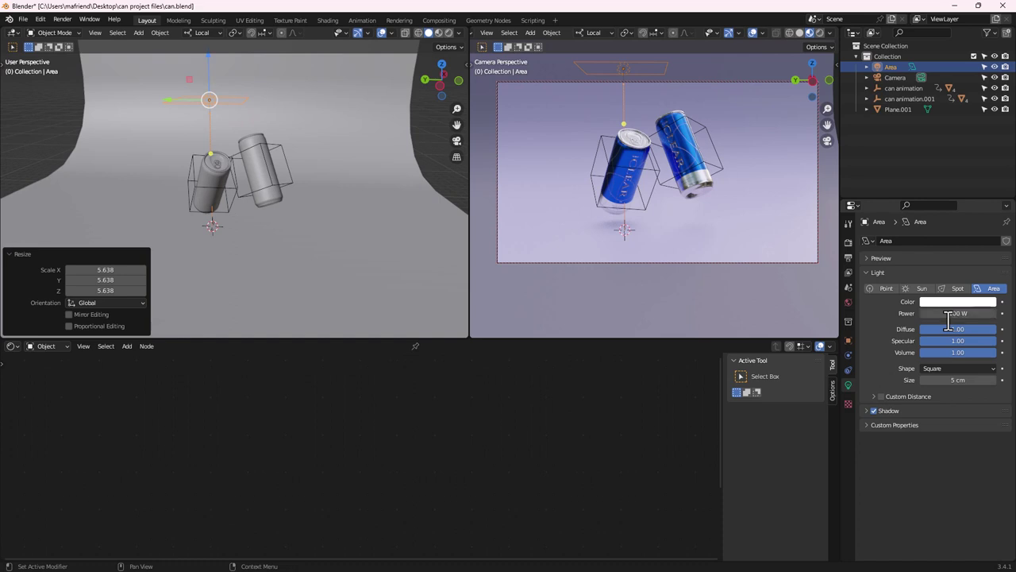
# Enlarge the overhead area light by a further factor of about 1.5
pyautogui.scroll(-2, 199, 160)
pyautogui.moveTo(198, 160); pyautogui.dragTo(338, 225, button='middle')
pyautogui.press('s')
pyautogui.click(406, 264)
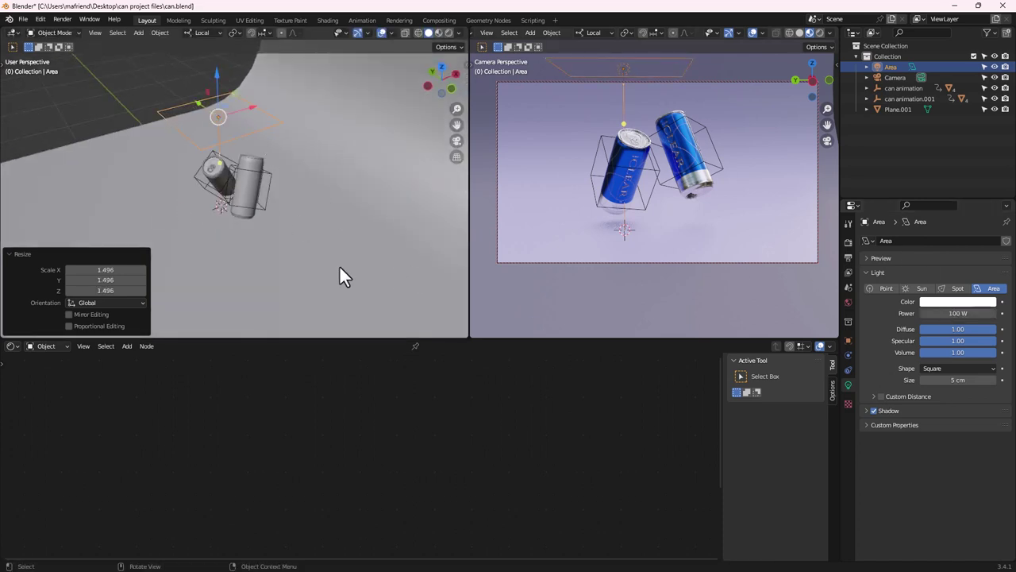
# Duplicate the overhead area light, place the copy beside the left can and aim it at the cans
pyautogui.moveTo(274, 220); pyautogui.dragTo(296, 212, button='middle')
pyautogui.hotkey('shift', 'd')
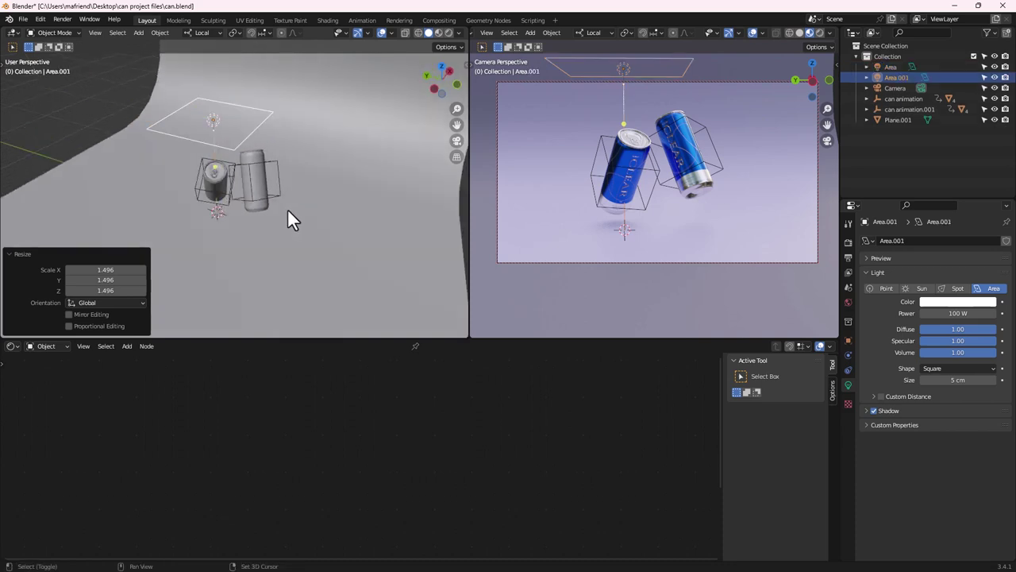
pyautogui.click(98, 203)
pyautogui.hotkey('shift', 't')
pyautogui.moveTo(213, 189); pyautogui.dragTo(47, 127, button='middle')
pyautogui.press('g')
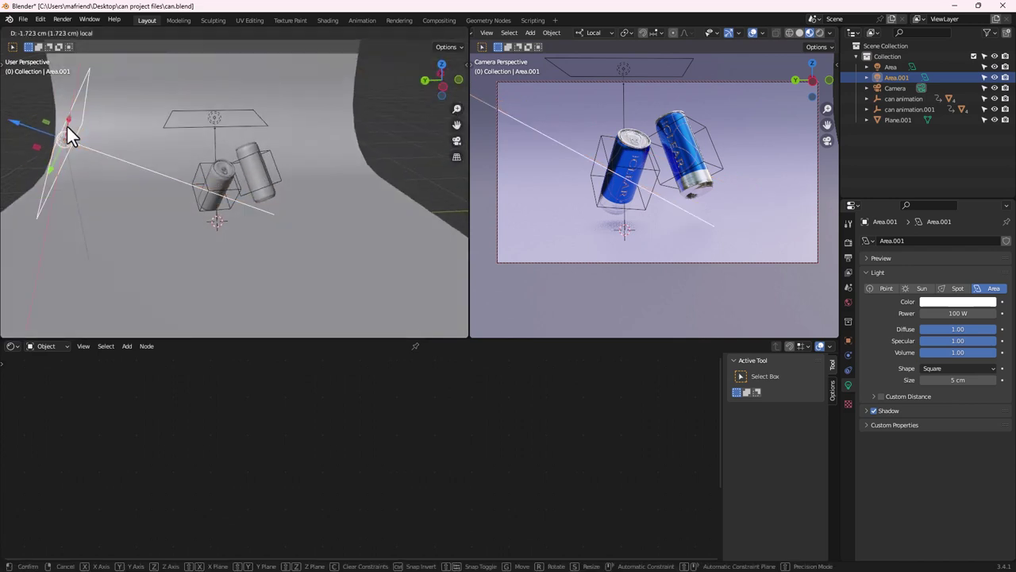
pyautogui.click(66, 133)
# Switch to Global transform orientation, lower the side area light and re-aim it across the cans
pyautogui.click(204, 32)
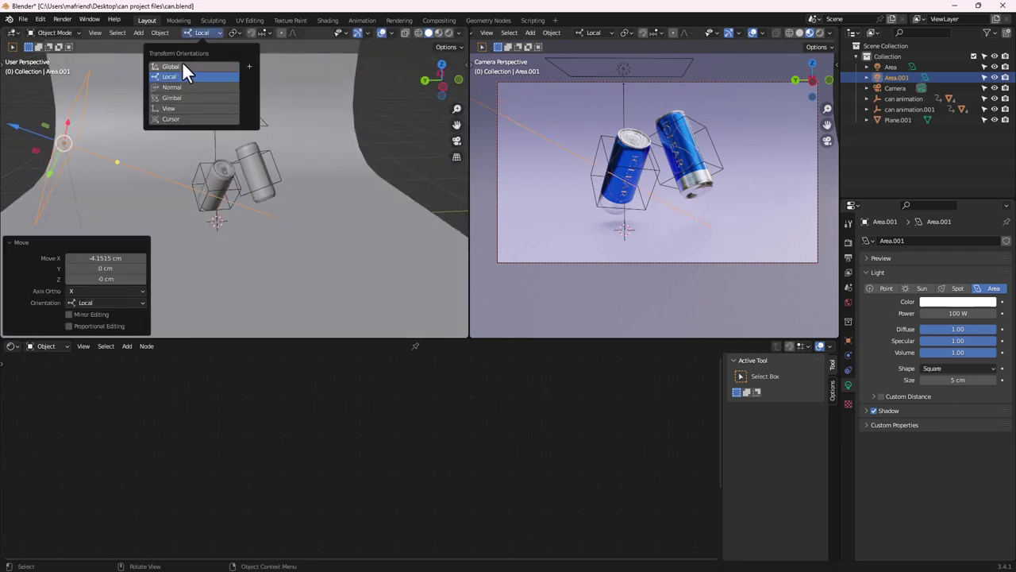
pyautogui.click(185, 58)
pyautogui.moveTo(51, 107); pyautogui.dragTo(51, 124)
pyautogui.moveTo(122, 185); pyautogui.dragTo(316, 172)
# Set the power of the side area light Area.001 to 1000 W
pyautogui.click(956, 313)
pyautogui.write('1000')
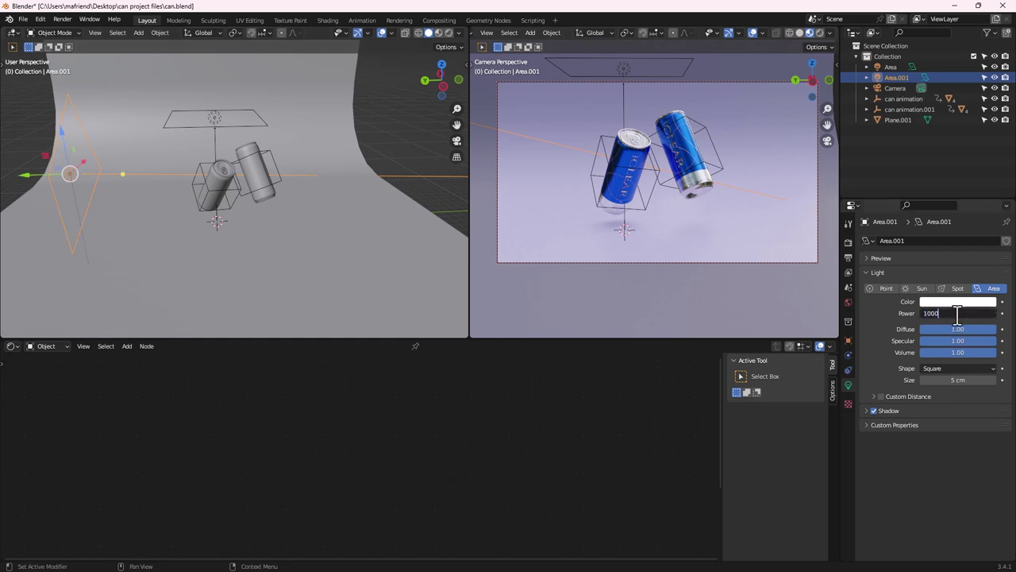
pyautogui.press('Return')
# Shift the side area light along the global X axis and re-aim it at the cans
pyautogui.moveTo(159, 238); pyautogui.dragTo(162, 290, button='middle')
pyautogui.press('g')
pyautogui.press('x')
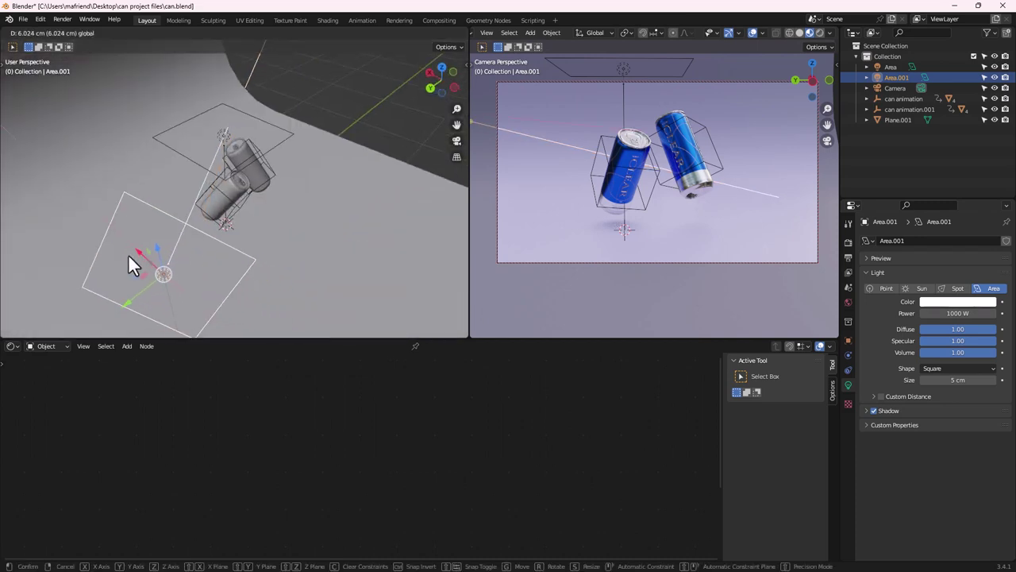
pyautogui.click(165, 256)
pyautogui.moveTo(177, 241); pyautogui.dragTo(257, 229)
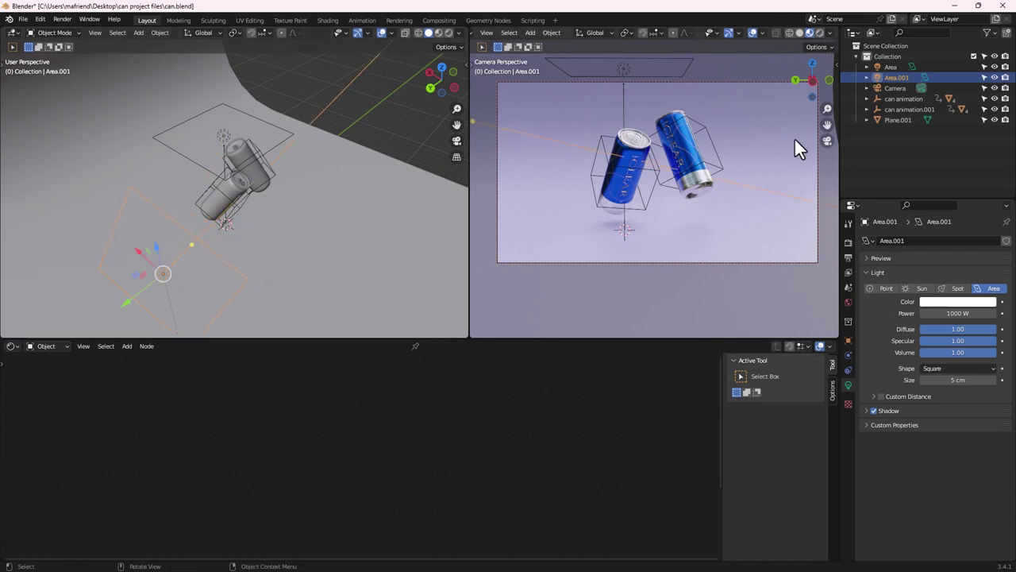
# Show the camera view with rendered shading and set the side area light's power to 10 W
pyautogui.click(819, 34)
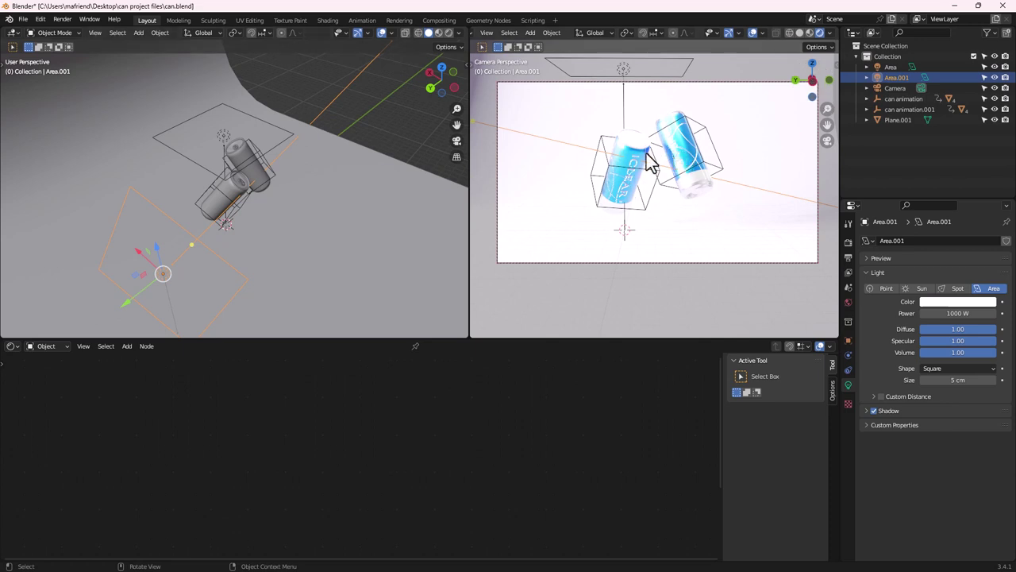
pyautogui.moveTo(215, 235); pyautogui.dragTo(254, 236, button='middle')
pyautogui.click(961, 310)
pyautogui.write('10')
pyautogui.press('Return')
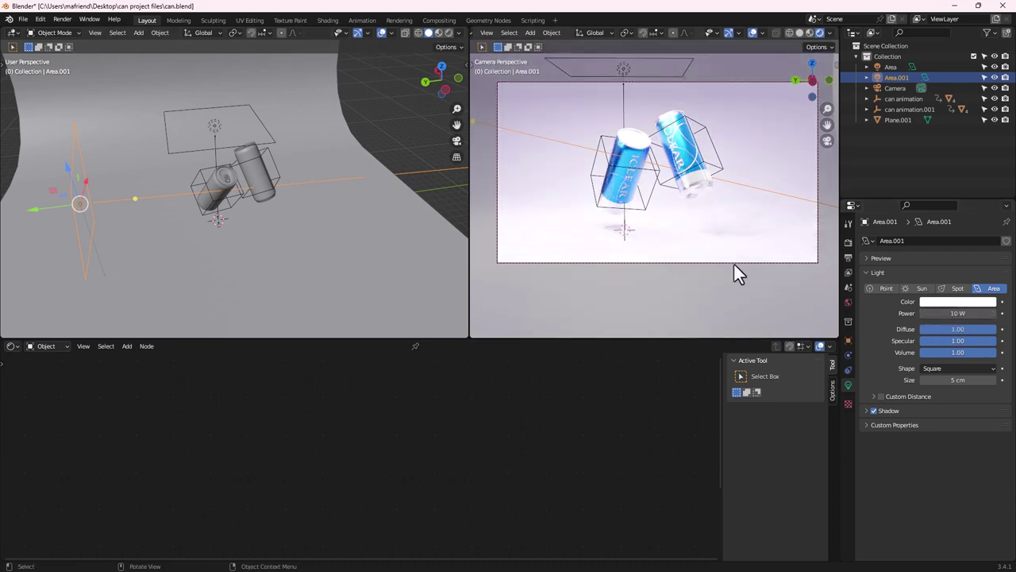
# Set the power of the overhead area light to 10 W
pyautogui.click(216, 135)
pyautogui.click(958, 314)
pyautogui.write('10')
pyautogui.press('Return')
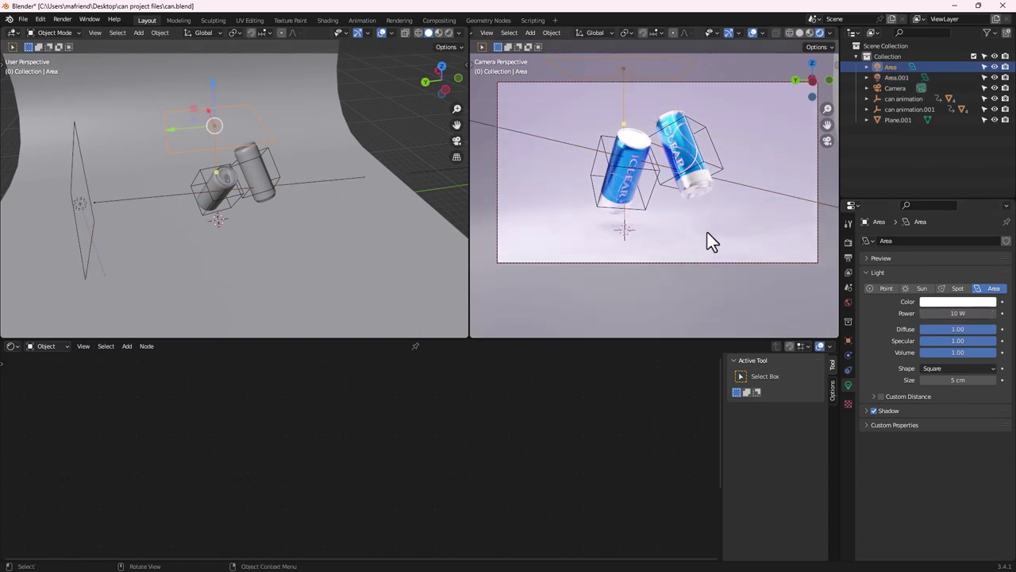
# Raise the overhead area light about 33.6 cm along the global Z axis and scale it up by about 2.64
pyautogui.moveTo(256, 138); pyautogui.dragTo(220, 132, button='middle')
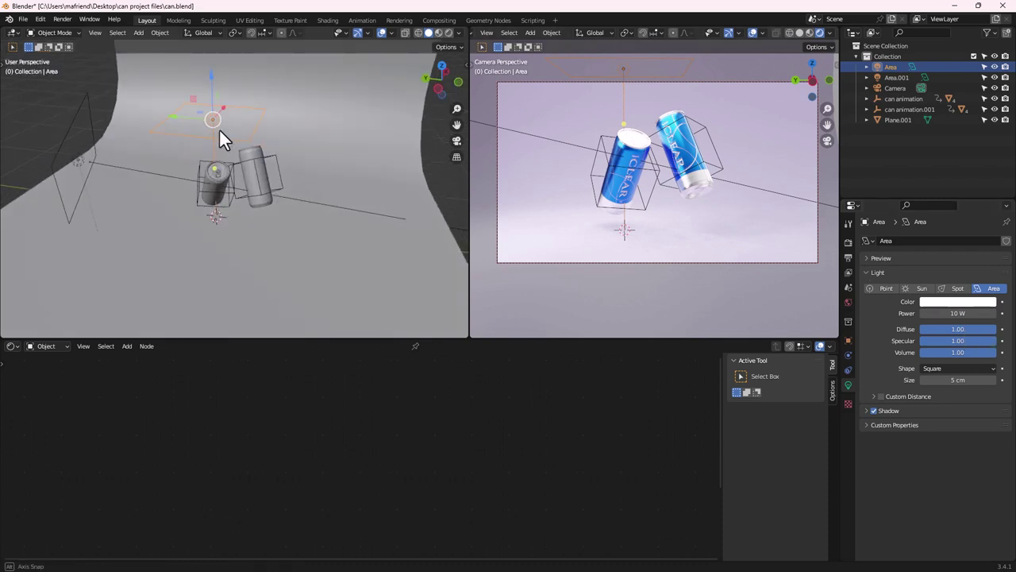
pyautogui.press('g')
pyautogui.press('z')
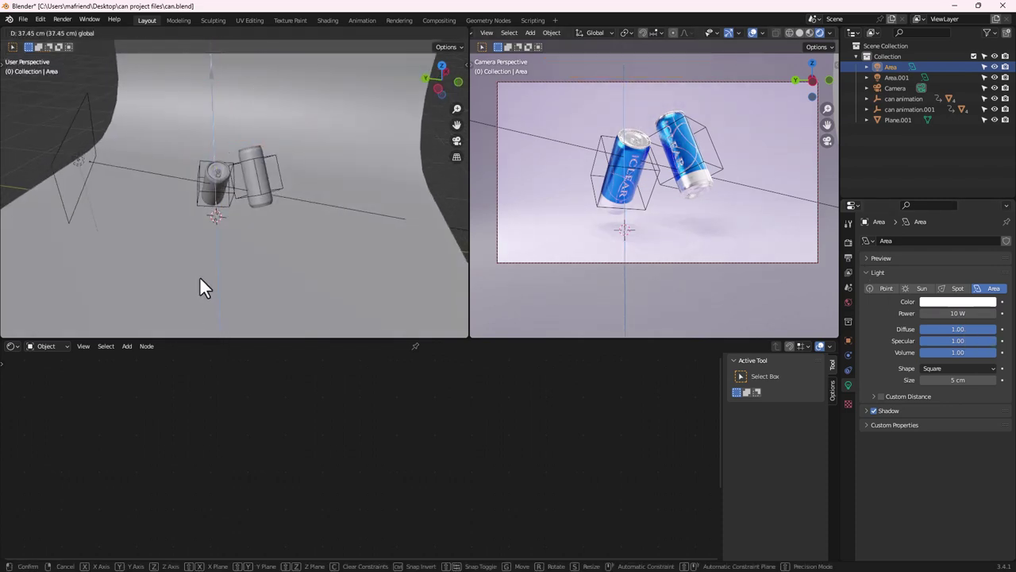
pyautogui.click(203, 298)
pyautogui.press('s')
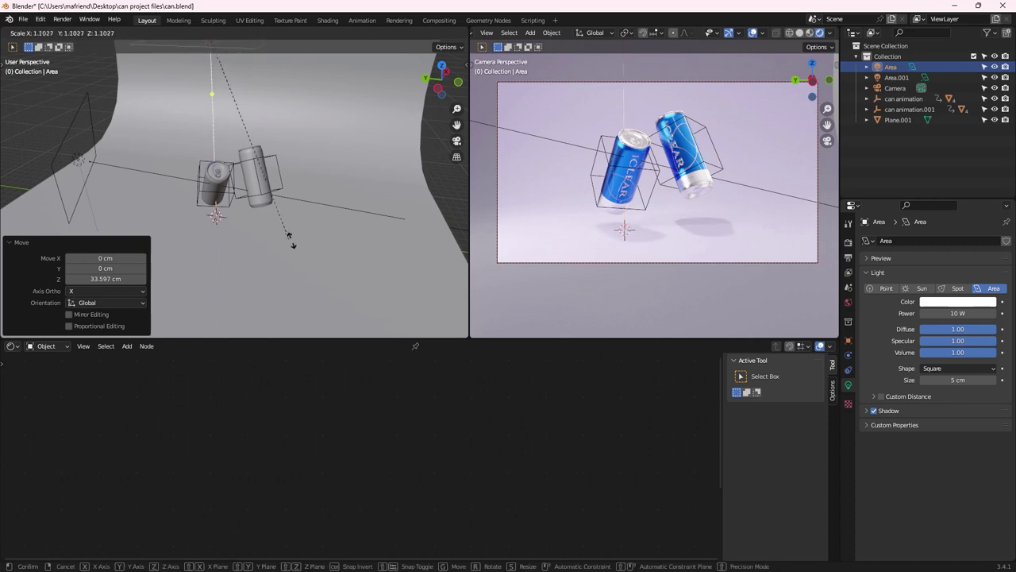
pyautogui.click(80, 111)
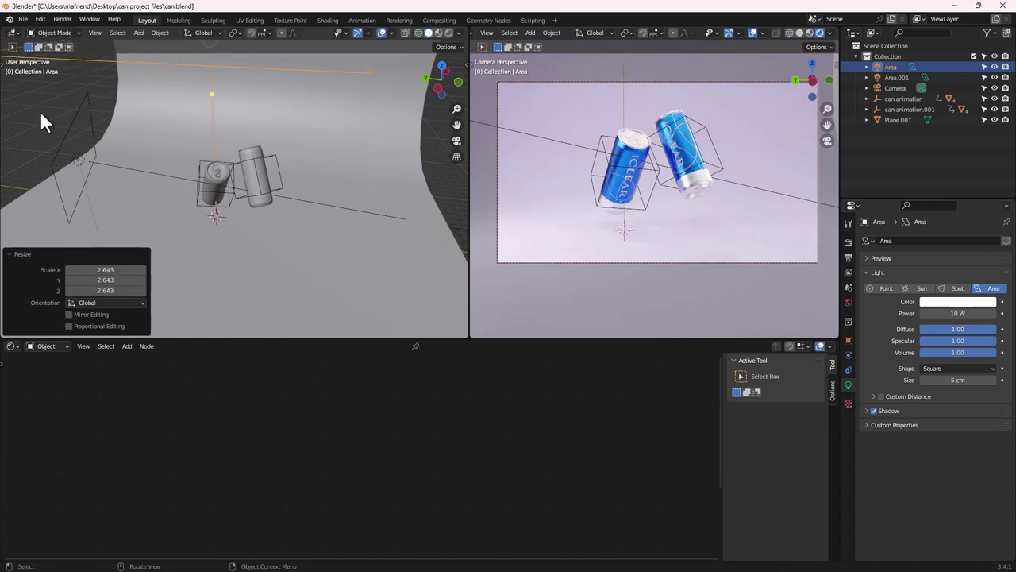
# Scale the side area light up by about 1.7 and shift it along the global X axis
pyautogui.scroll(-5, 91, 122)
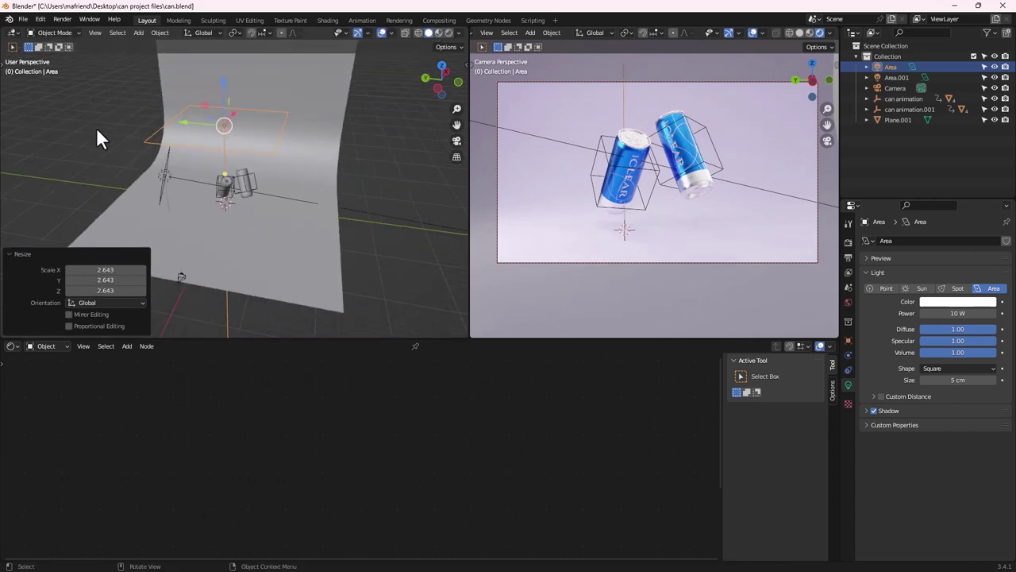
pyautogui.click(177, 194)
pyautogui.press('s')
pyautogui.click(239, 269)
pyautogui.moveTo(239, 269); pyautogui.dragTo(222, 220, button='middle')
pyautogui.moveTo(226, 221)
pyautogui.mouseDown()
pyautogui.moveTo(204, 222)
pyautogui.moveTo(221, 217)
pyautogui.mouseUp()
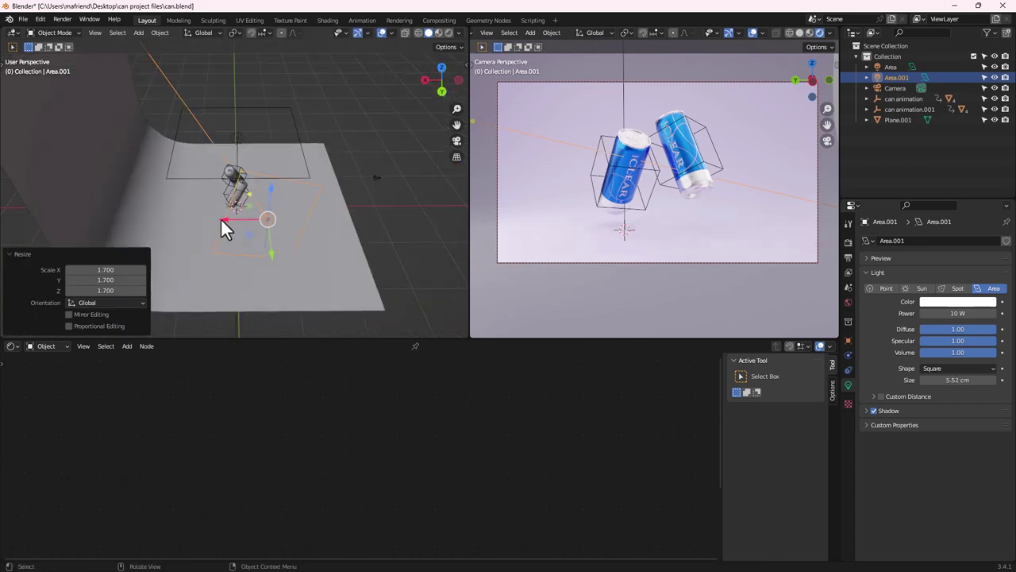
pyautogui.press('g')
pyautogui.press('x')
pyautogui.click(281, 224)
pyautogui.moveTo(281, 224); pyautogui.dragTo(197, 204, button='middle')
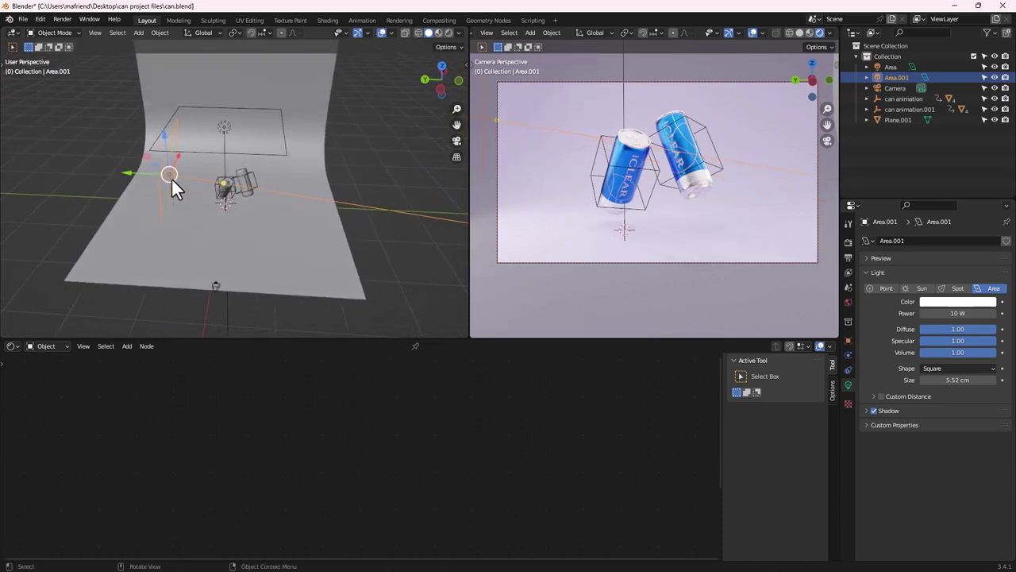
# Display the World shader nodes and render a test image of the current frame to check the lighting
pyautogui.click(48, 346)
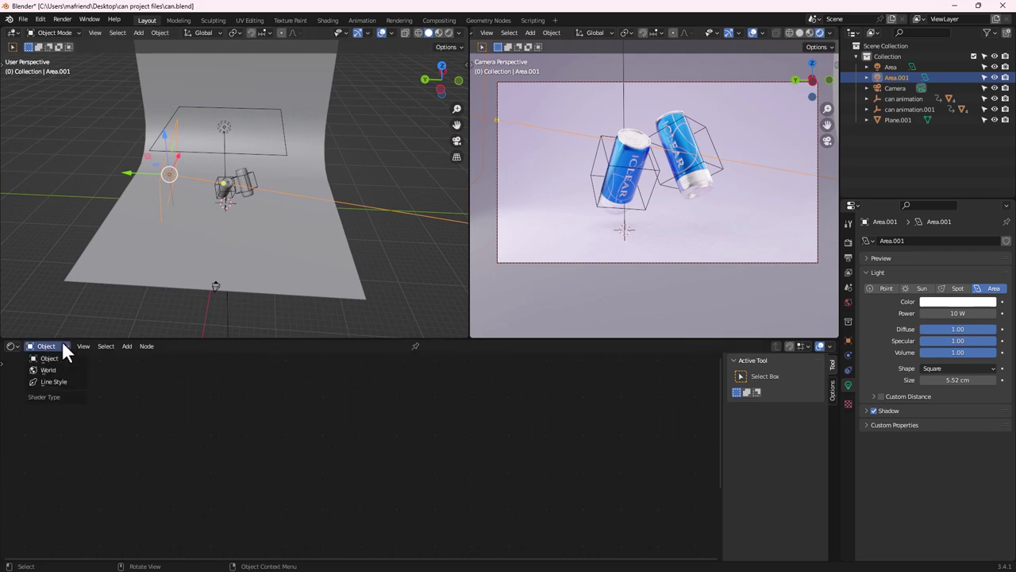
pyautogui.click(55, 370)
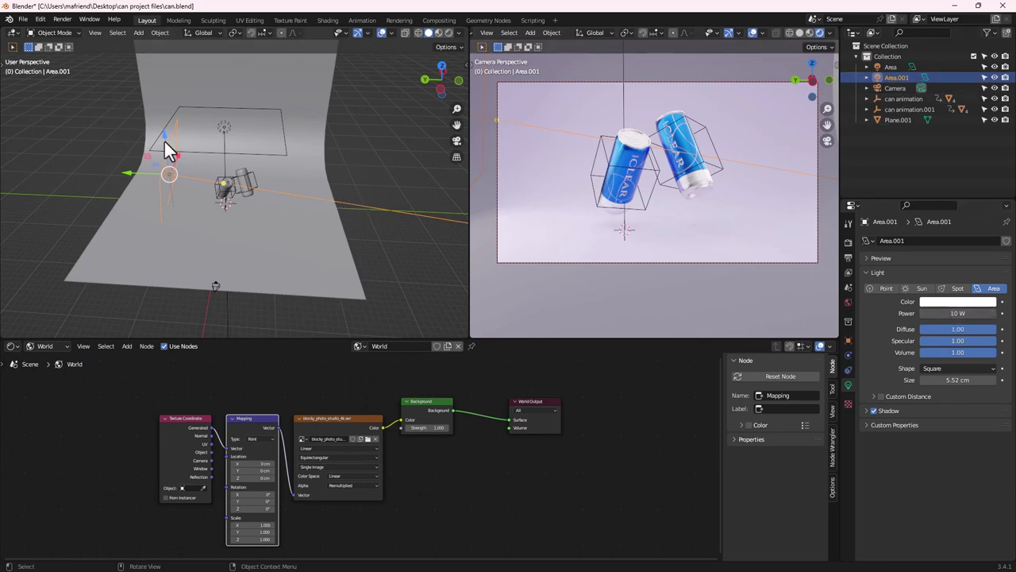
pyautogui.click(66, 21)
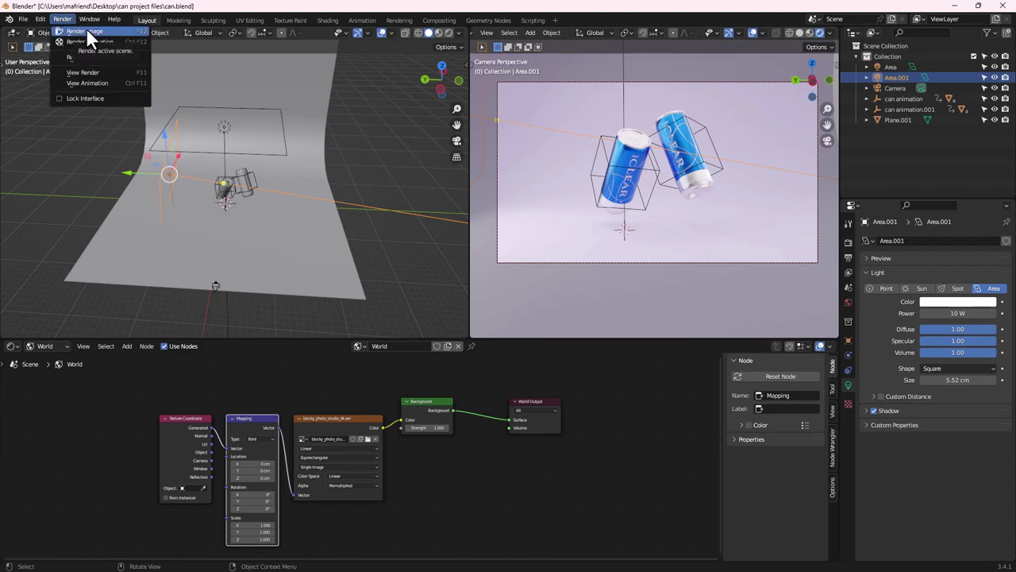
pyautogui.click(86, 30)
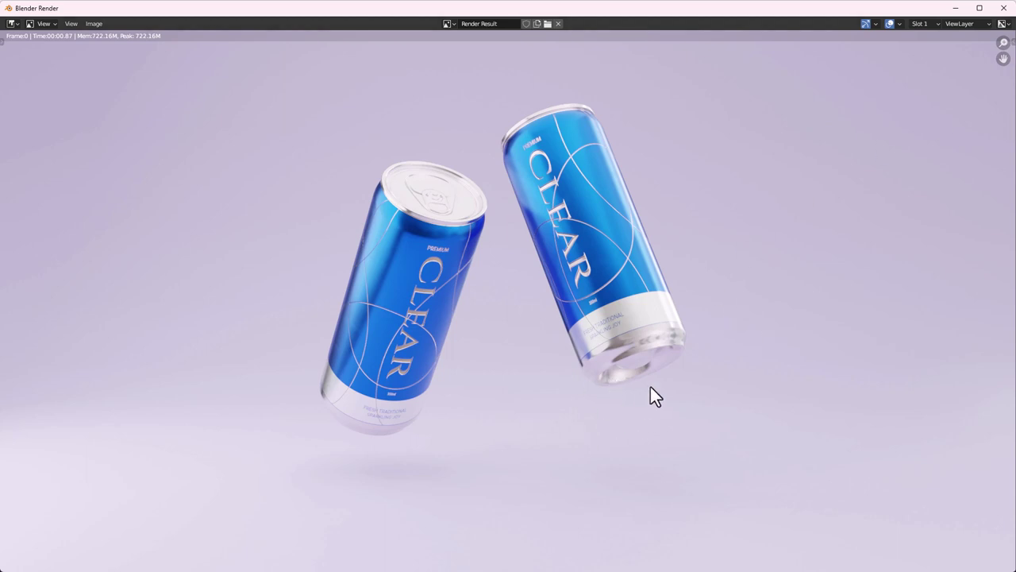
pyautogui.click(1003, 7)
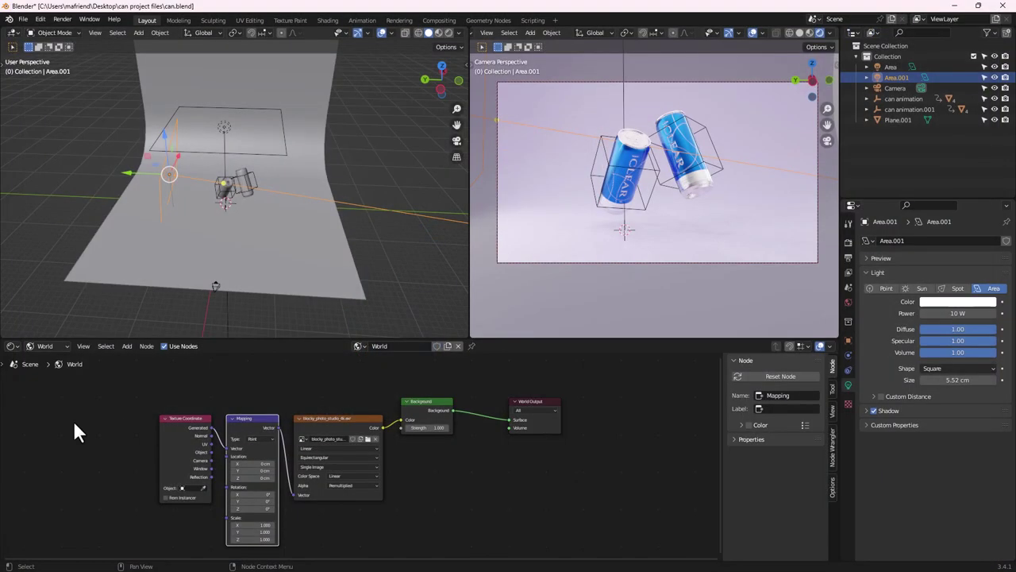
# Set the power of both the overhead and the side area light to 5 W
pyautogui.click(241, 135)
pyautogui.click(954, 313)
pyautogui.write('5')
pyautogui.press('Return')
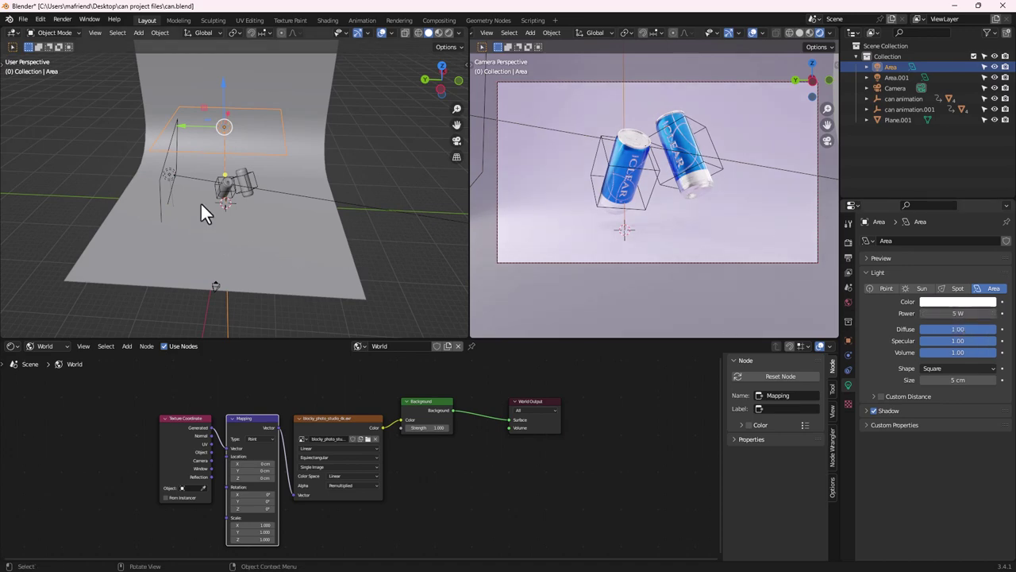
pyautogui.click(167, 175)
pyautogui.click(944, 313)
pyautogui.write('5')
pyautogui.press('Return')
# Render another test image to examine the dimmed lighting on the cans, and close the render window
pyautogui.click(62, 19)
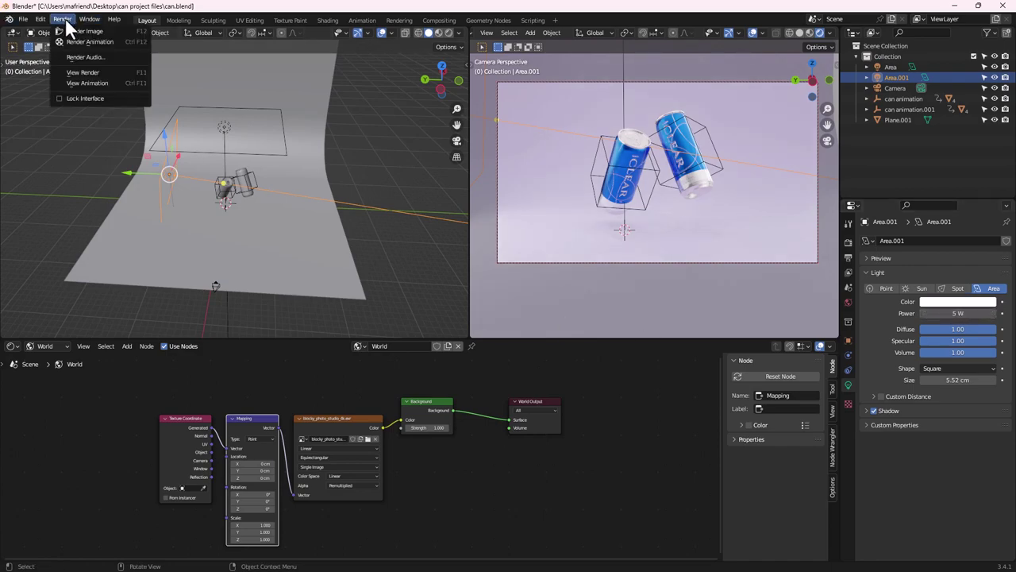
pyautogui.click(69, 27)
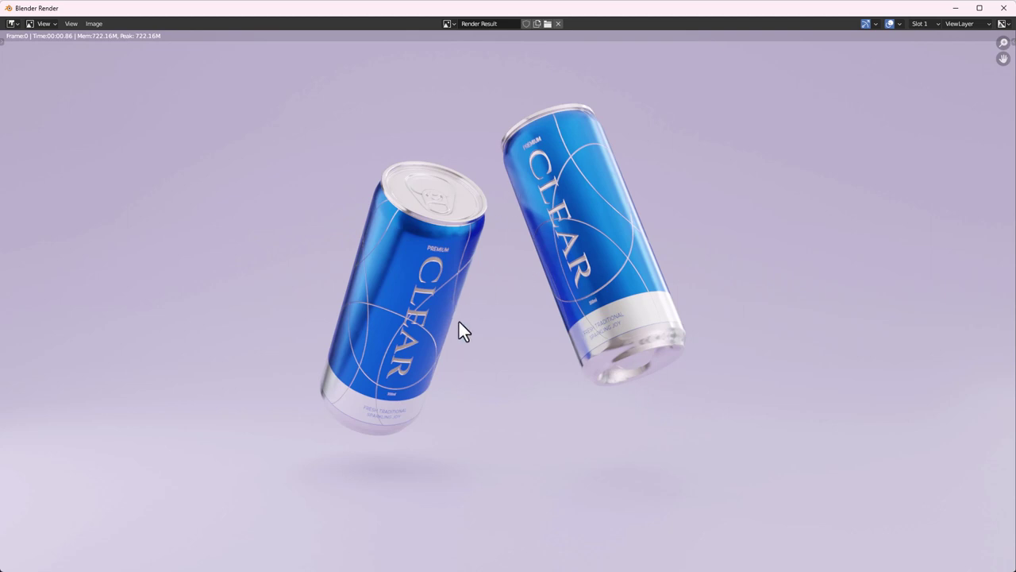
pyautogui.click(1004, 8)
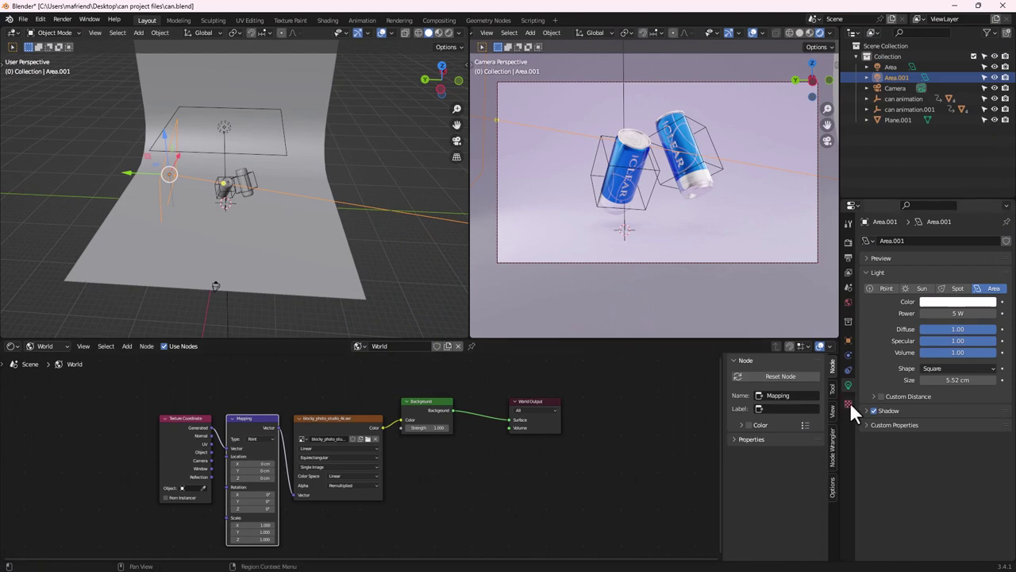
# Set the render output location to the "can project files" folder on the Desktop
pyautogui.click(849, 272)
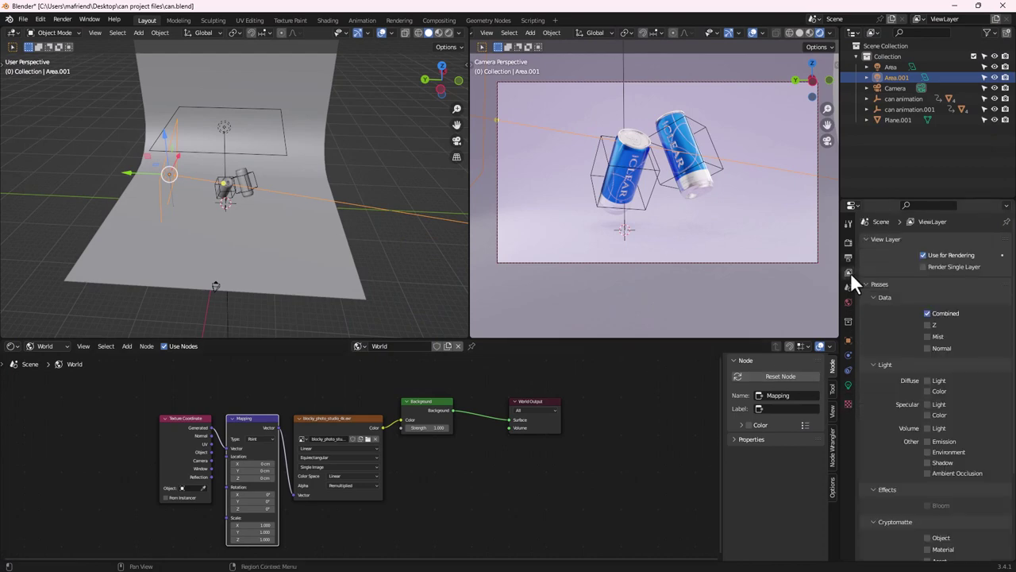
pyautogui.click(848, 258)
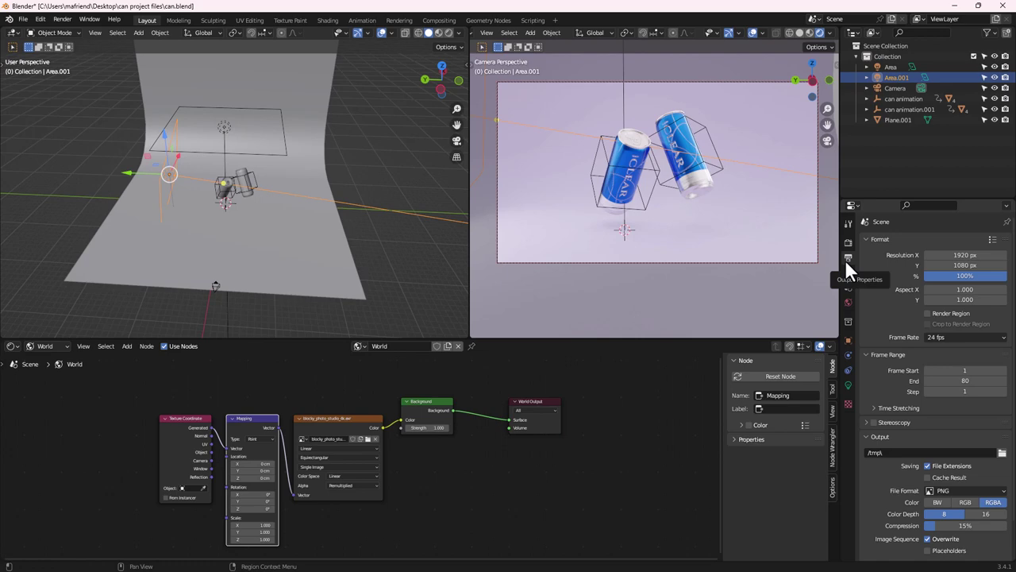
pyautogui.scroll(-1, 978, 460)
pyautogui.click(1002, 410)
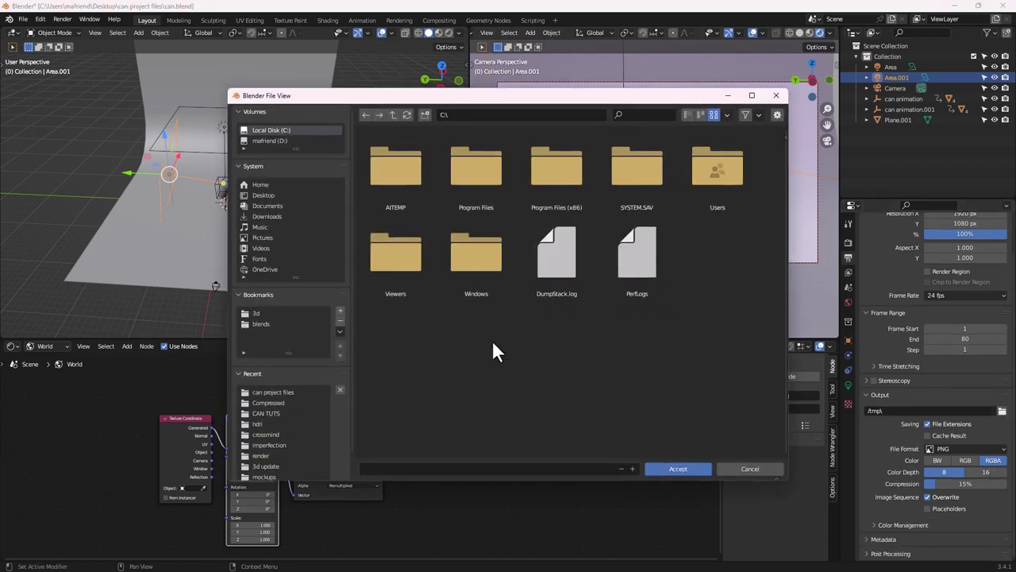
pyautogui.click(267, 196)
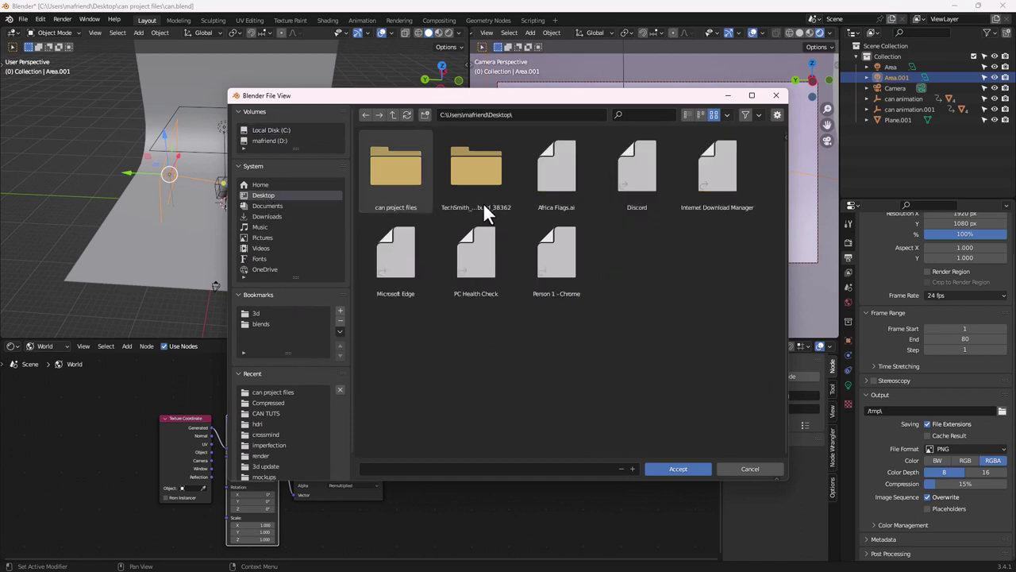
pyautogui.doubleClick(403, 180)
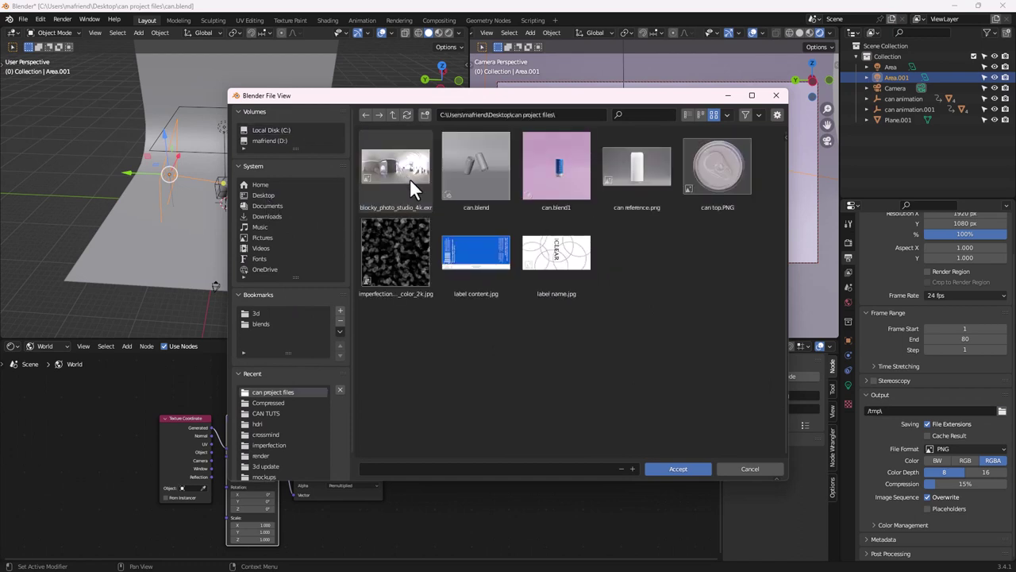
pyautogui.click(677, 468)
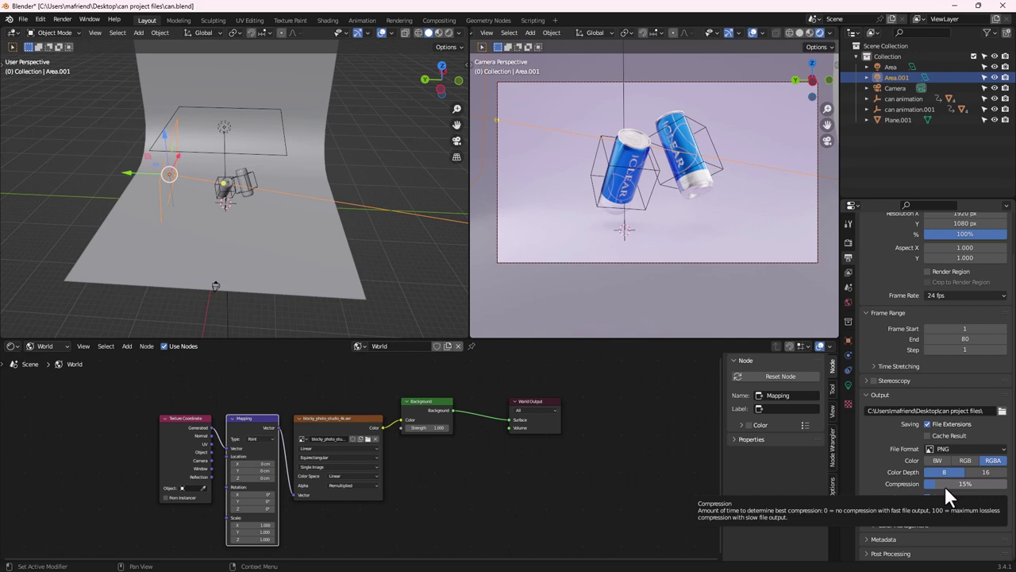
# Set the output file format to FFmpeg Video
pyautogui.click(951, 446)
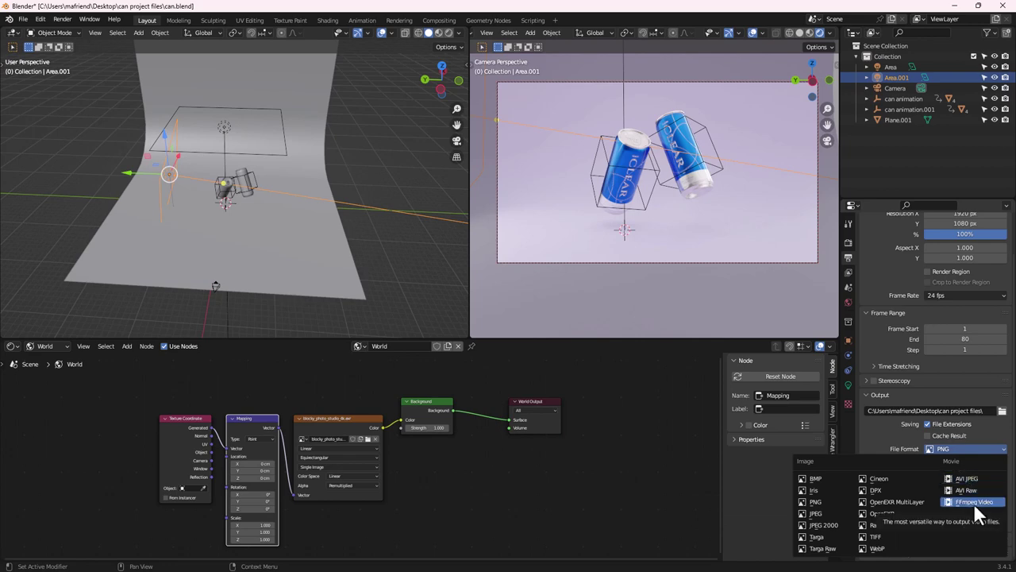
pyautogui.click(974, 502)
pyautogui.scroll(2, 972, 477)
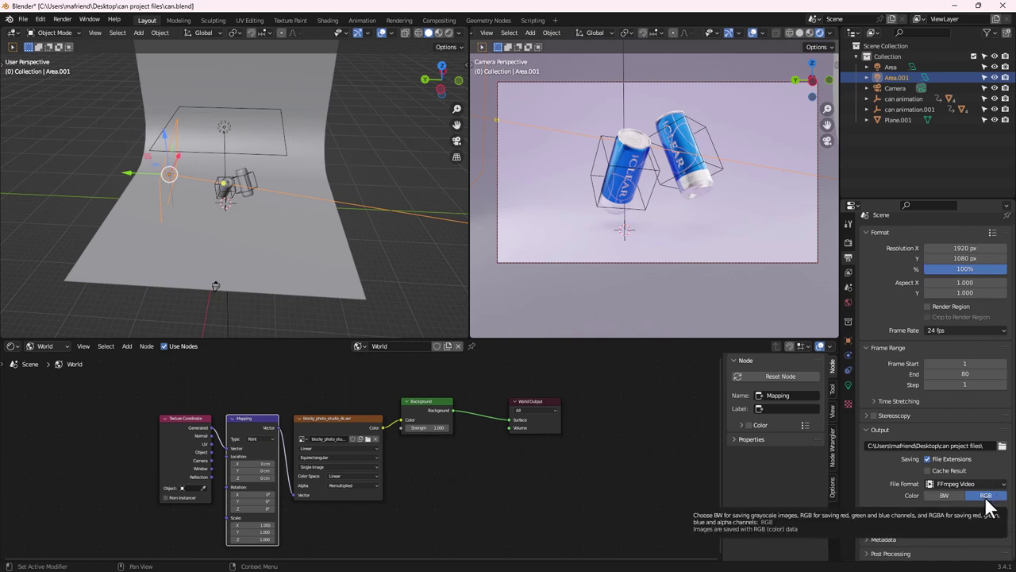
# Save can.blend and render the full animation to the output folder
pyautogui.click(70, 22)
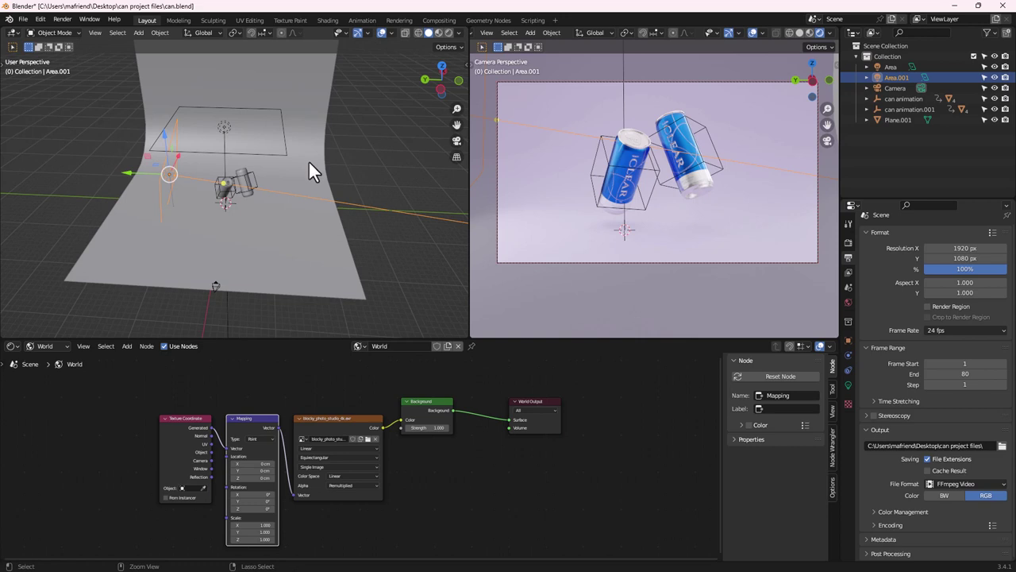
pyautogui.hotkey('ctrl', 's')
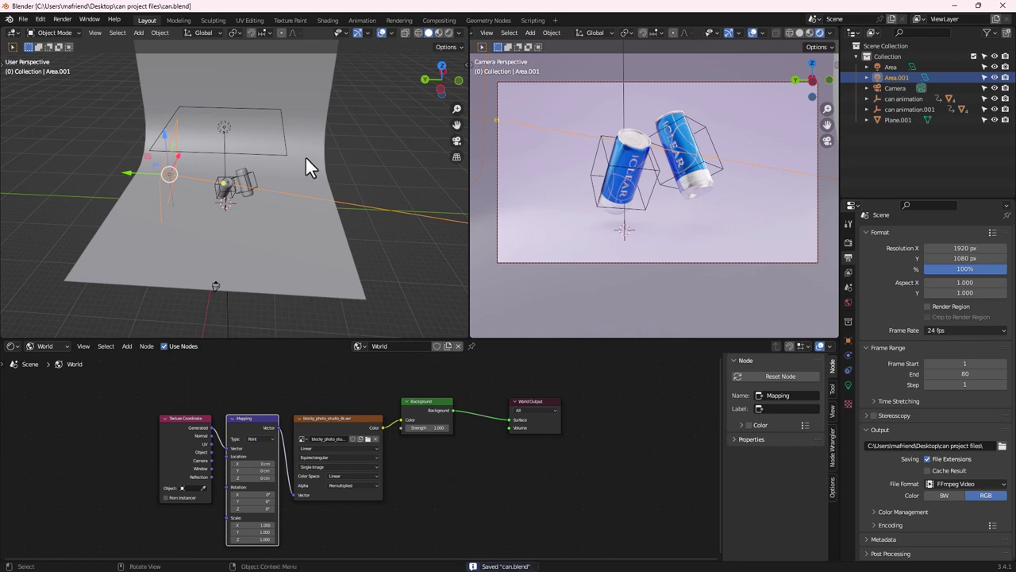
pyautogui.click(62, 23)
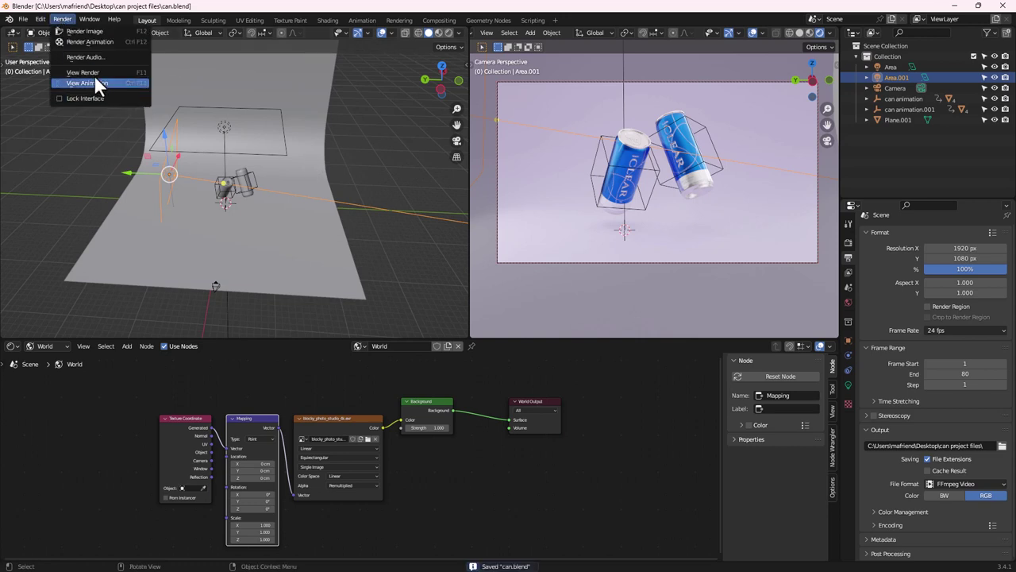
pyautogui.click(106, 43)
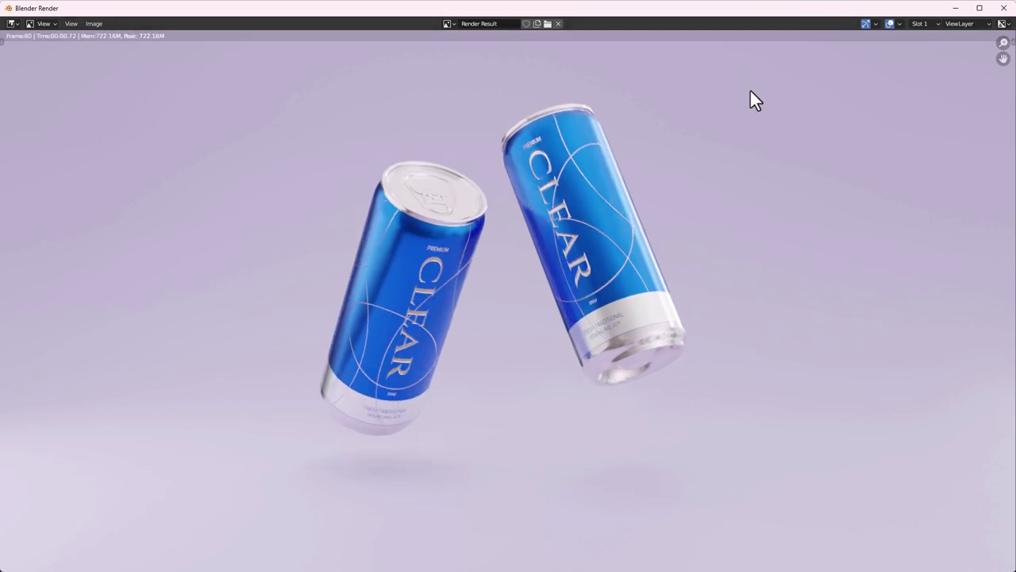
# Minimize the render window, open the "can project files" folder on the desktop and play 0001-0080.mkv in VLC media player
pyautogui.click(956, 10)
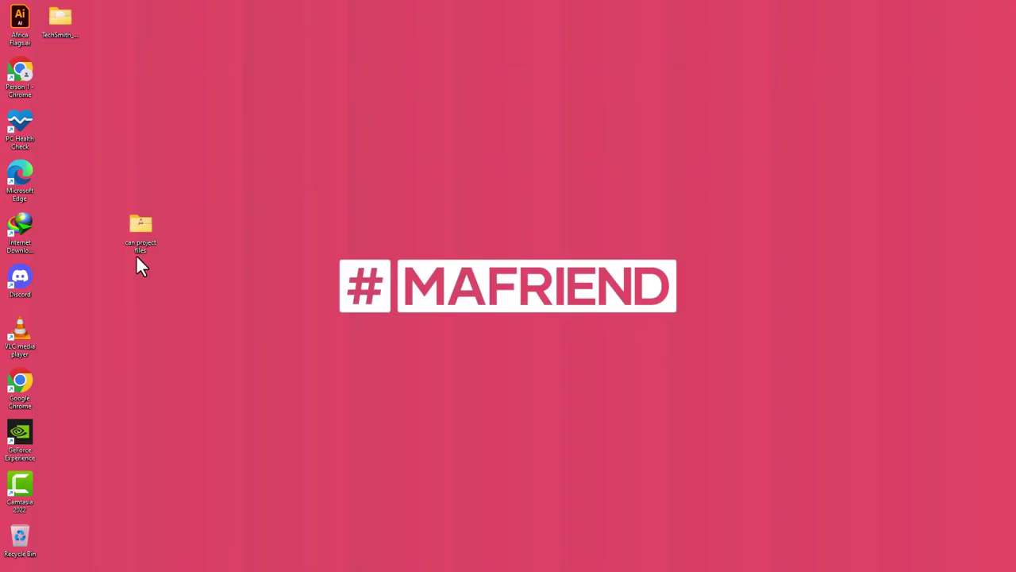
pyautogui.doubleClick(139, 227)
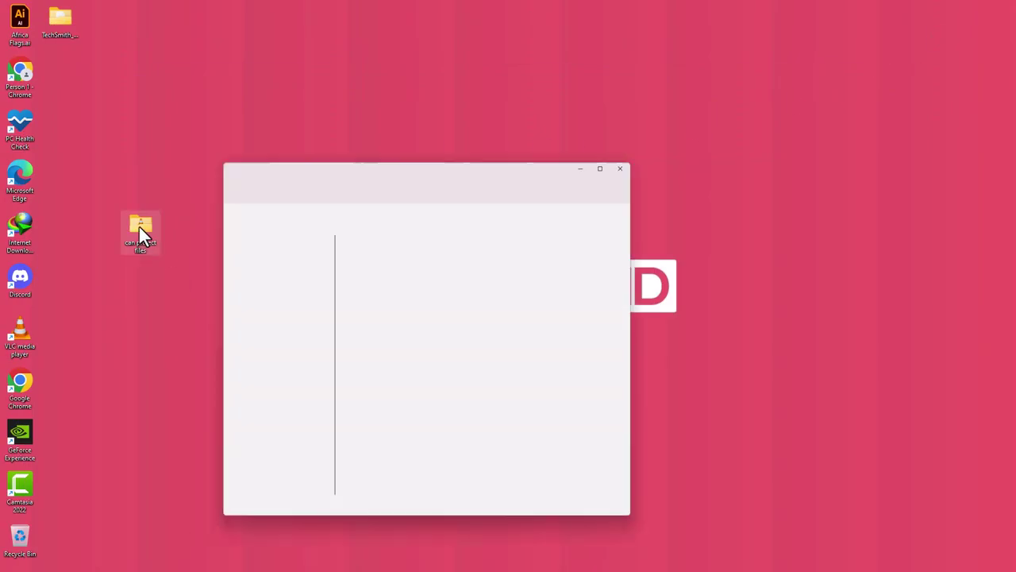
pyautogui.doubleClick(425, 200)
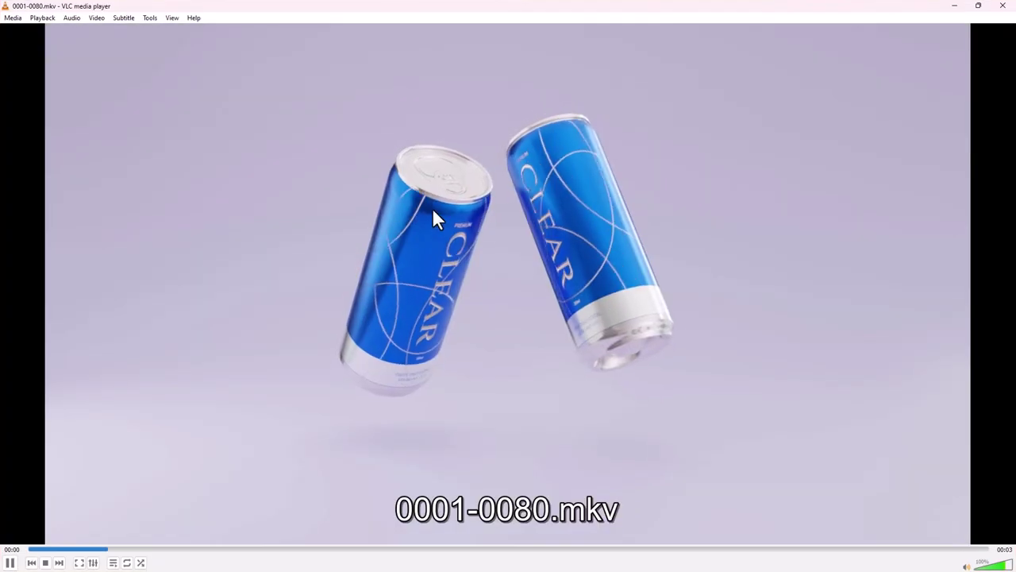
pyautogui.click(635, 200)
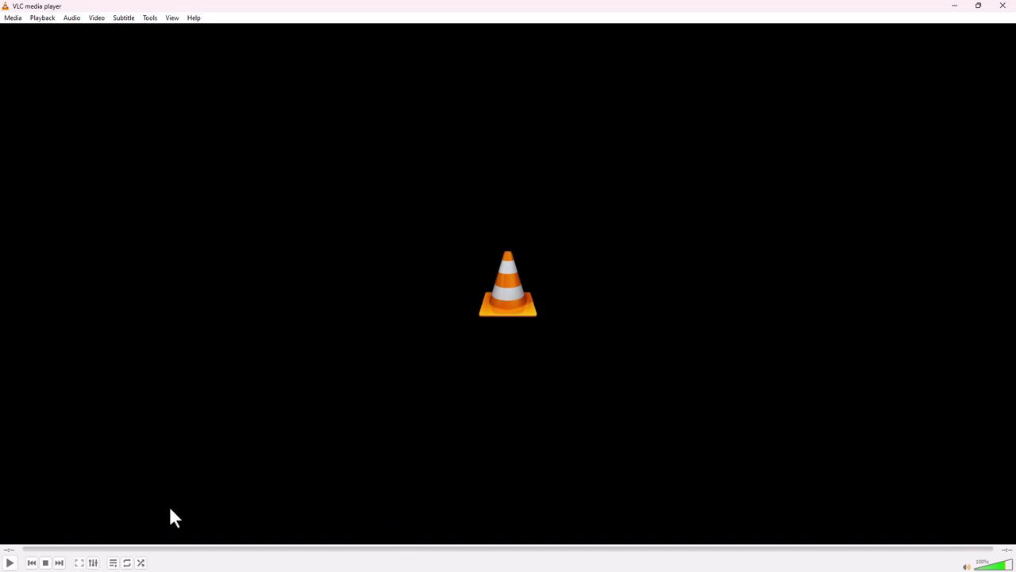
# Replay the rendered video 0001-0080.mkv with looping turned on to check that the animation loops smoothly
pyautogui.click(10, 562)
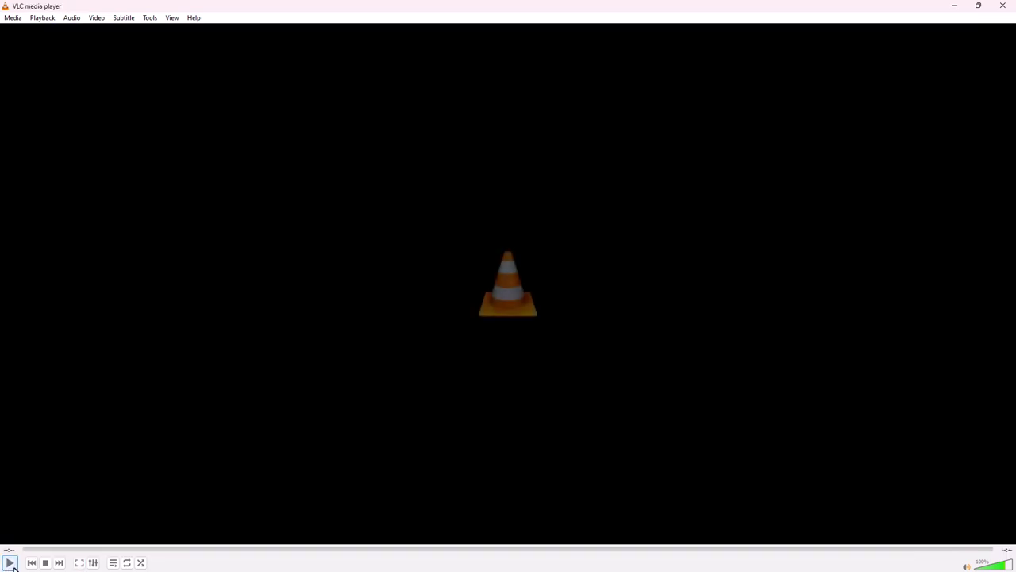
pyautogui.click(9, 562)
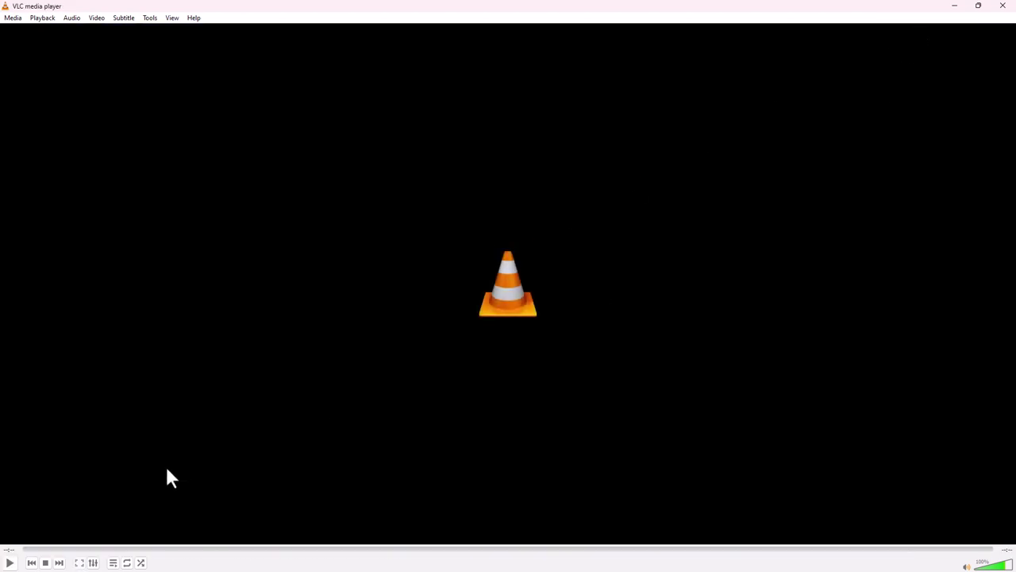
pyautogui.click(10, 562)
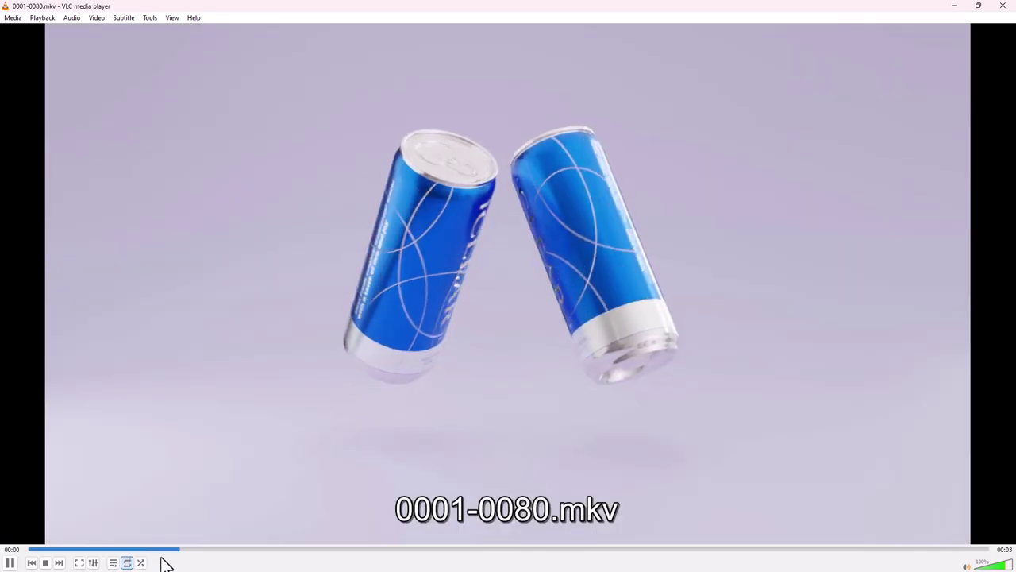